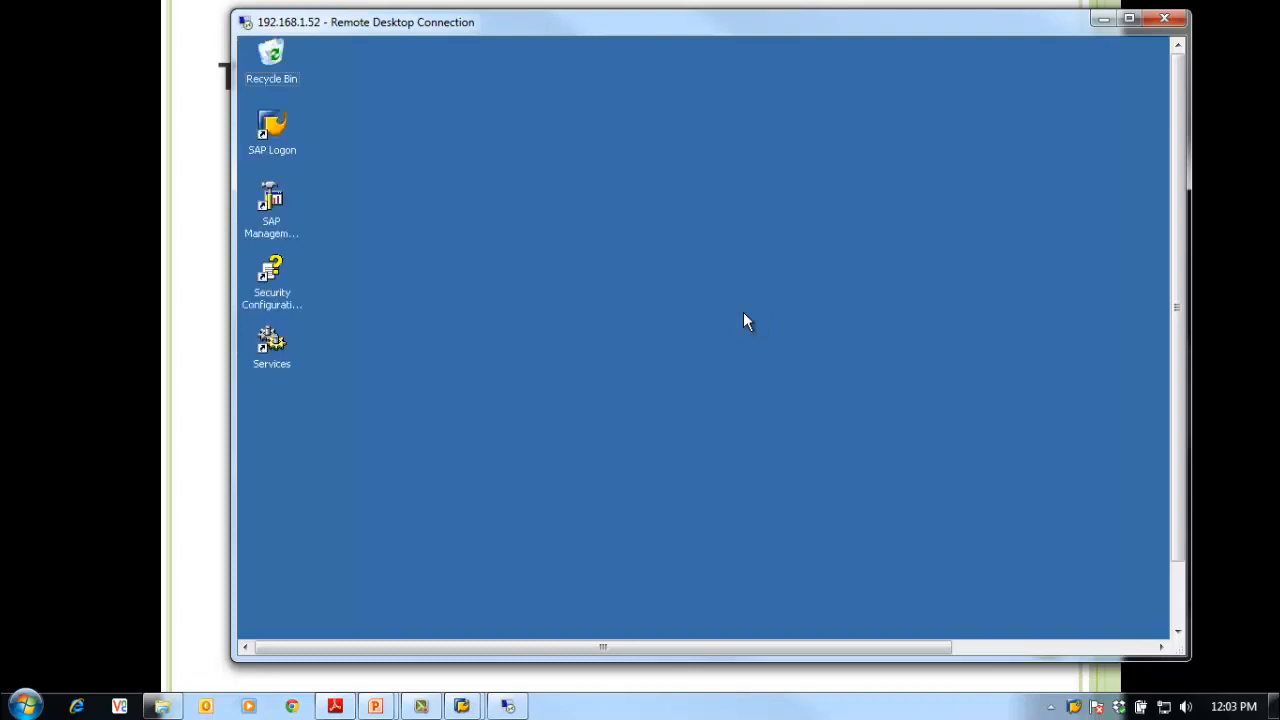
Step: Launch Windows Explorer on the remote server and browse to C:\usr\sap\trans, selecting its path
left_click_drag(1181, 557, 1182, 612)
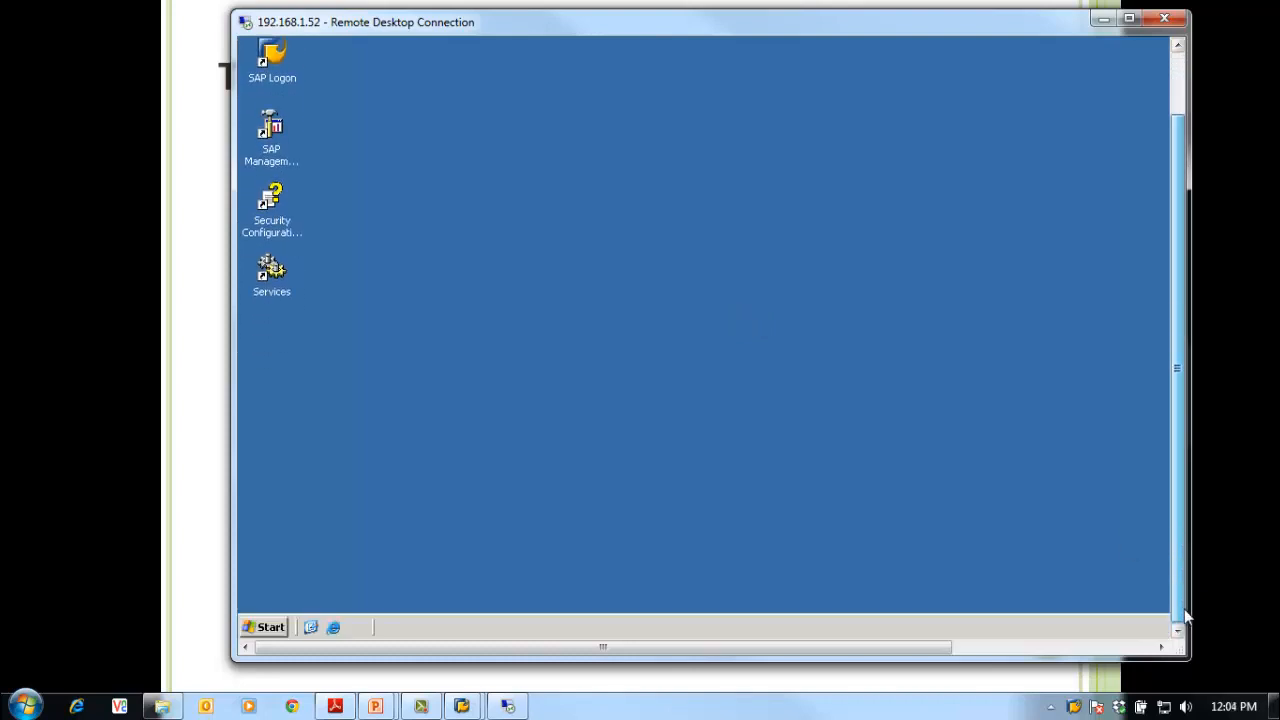
left_click(265, 620)
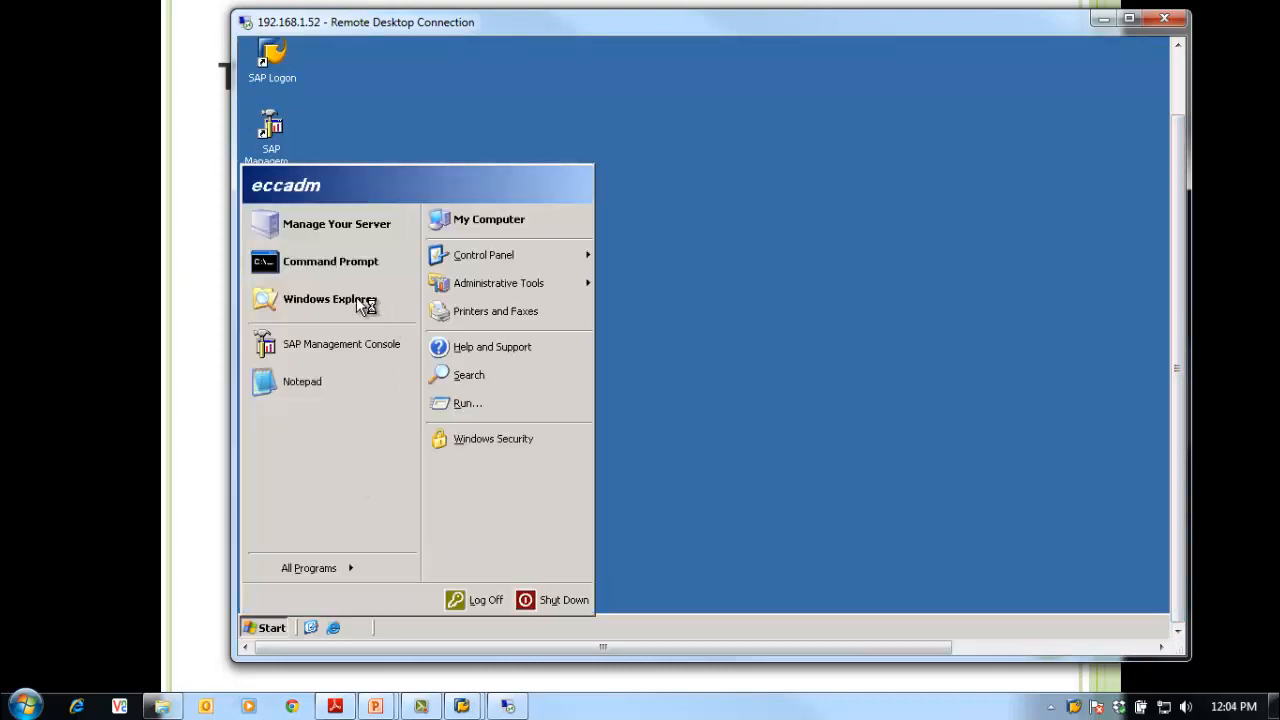
left_click(357, 299)
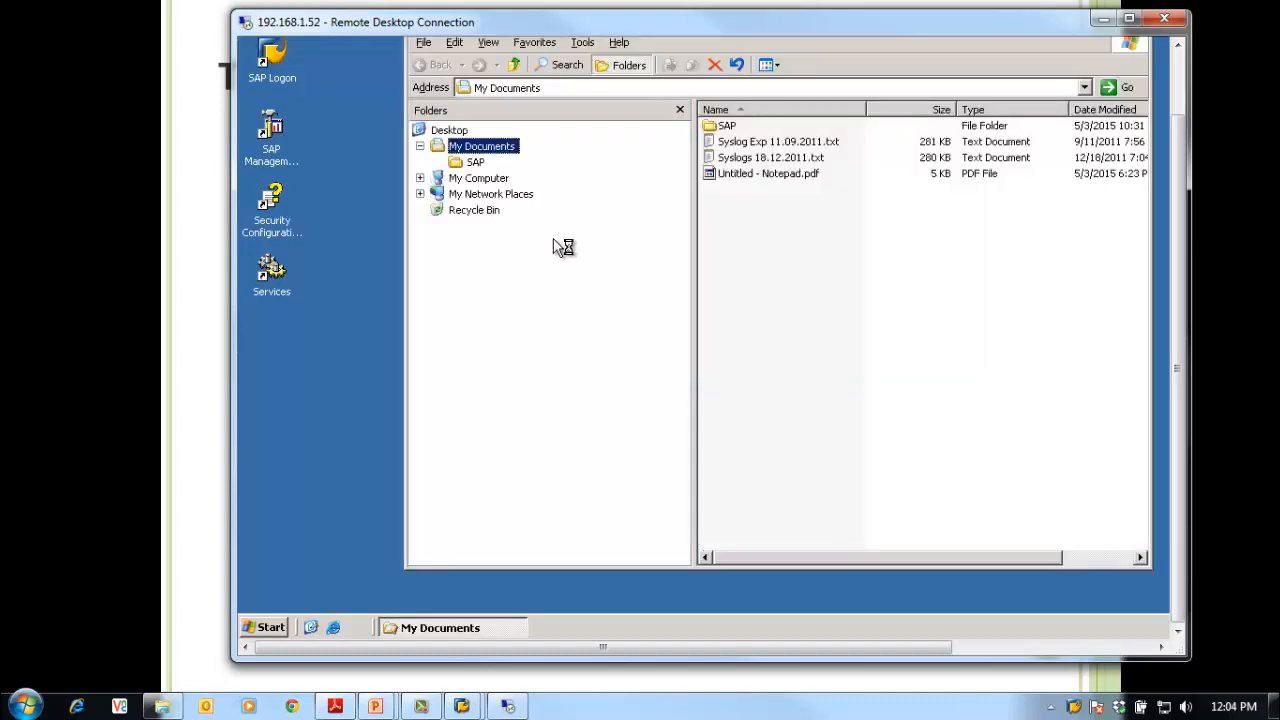
left_click(472, 178)
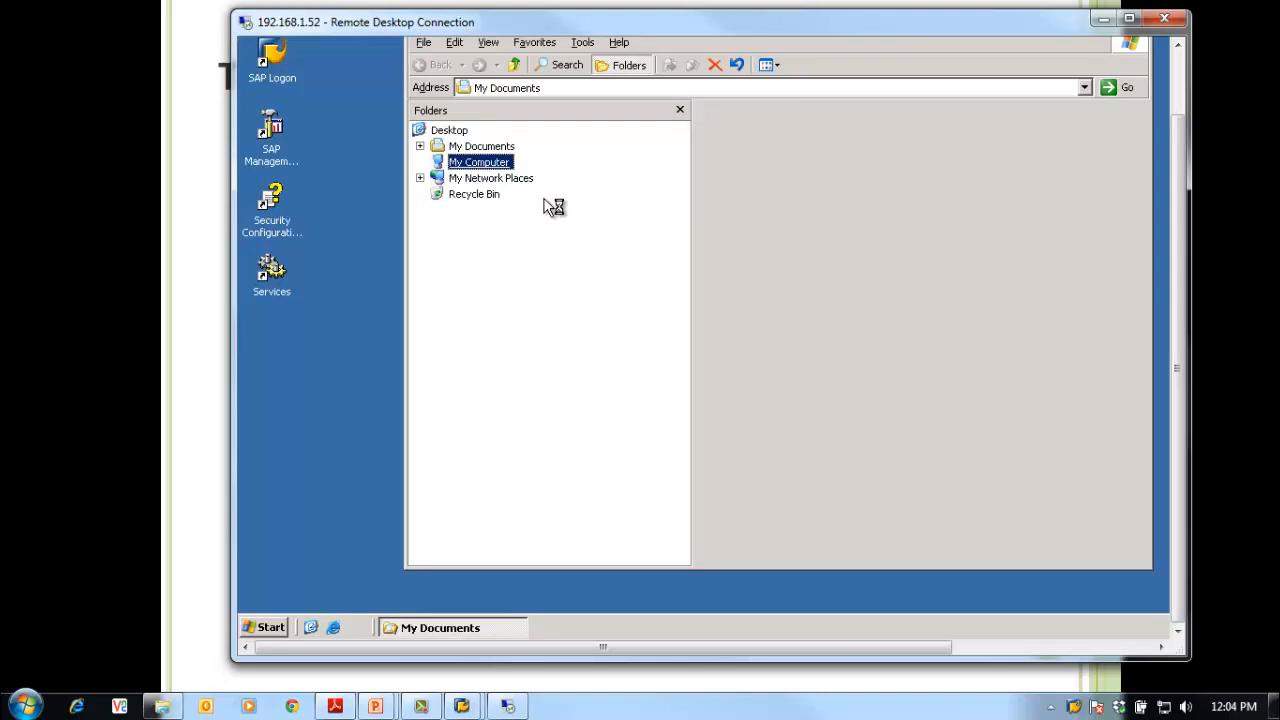
left_click(470, 199)
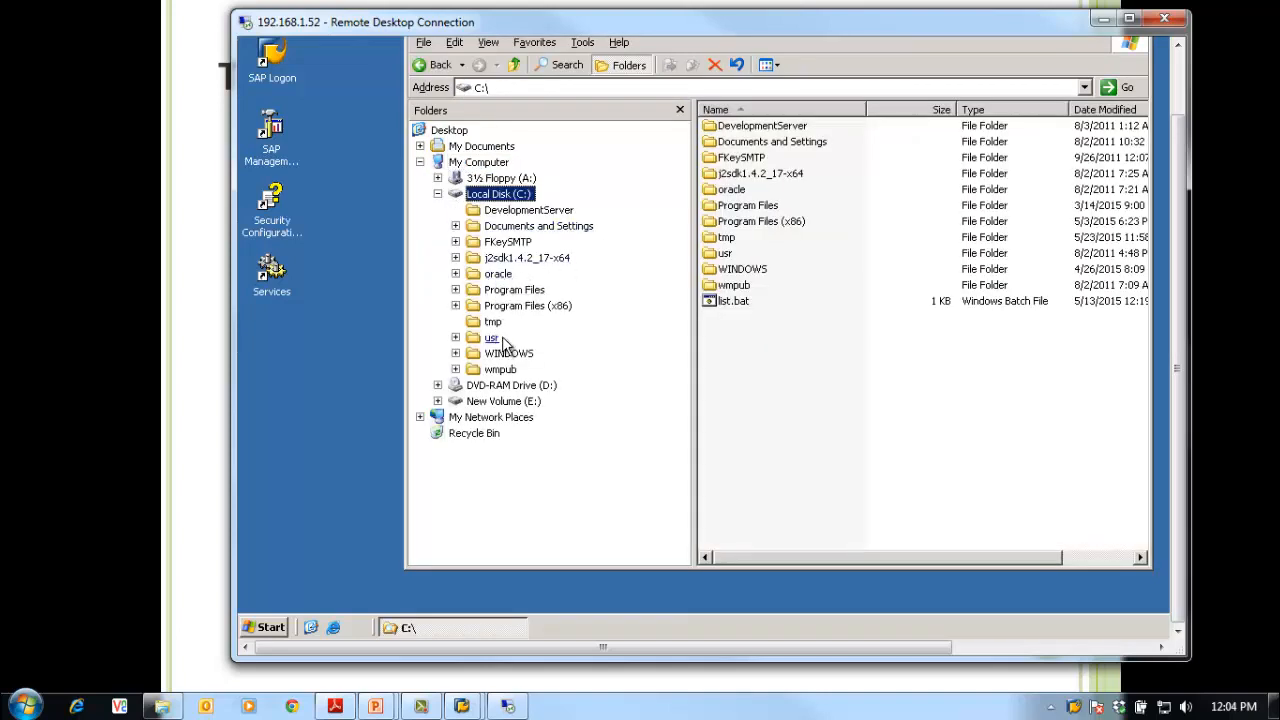
left_click(500, 338)
double_click(722, 130)
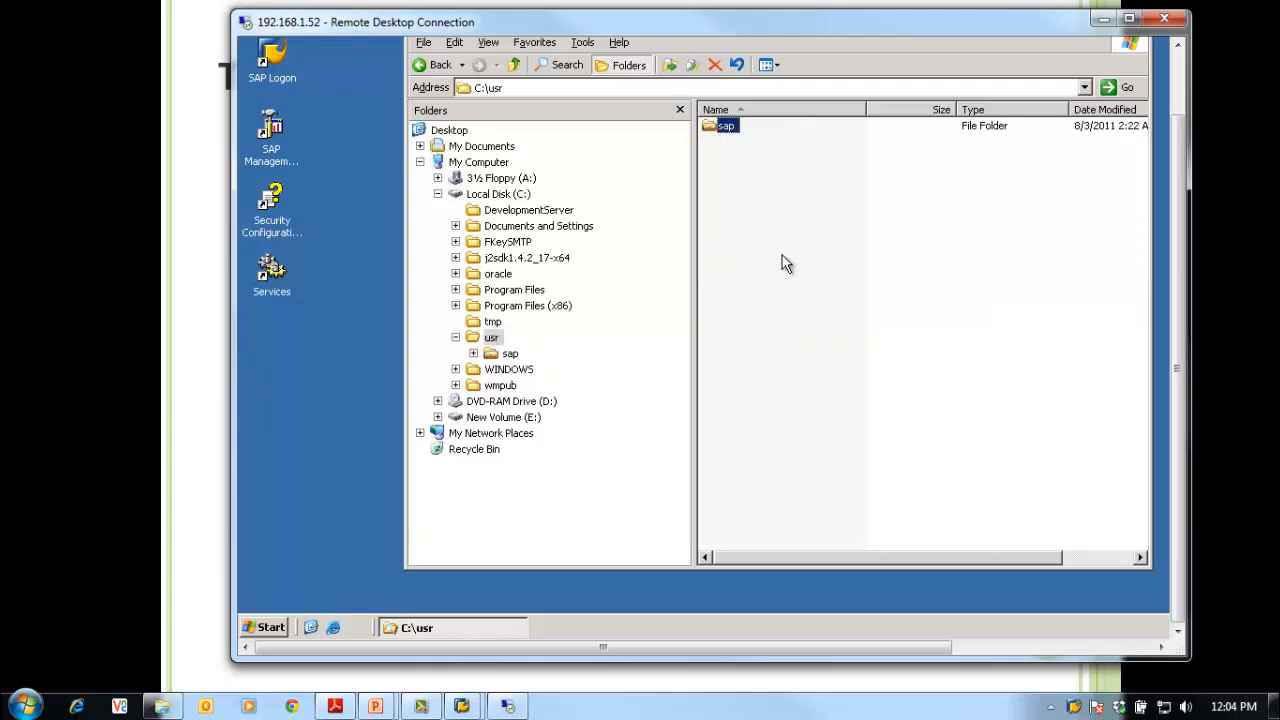
double_click(731, 207)
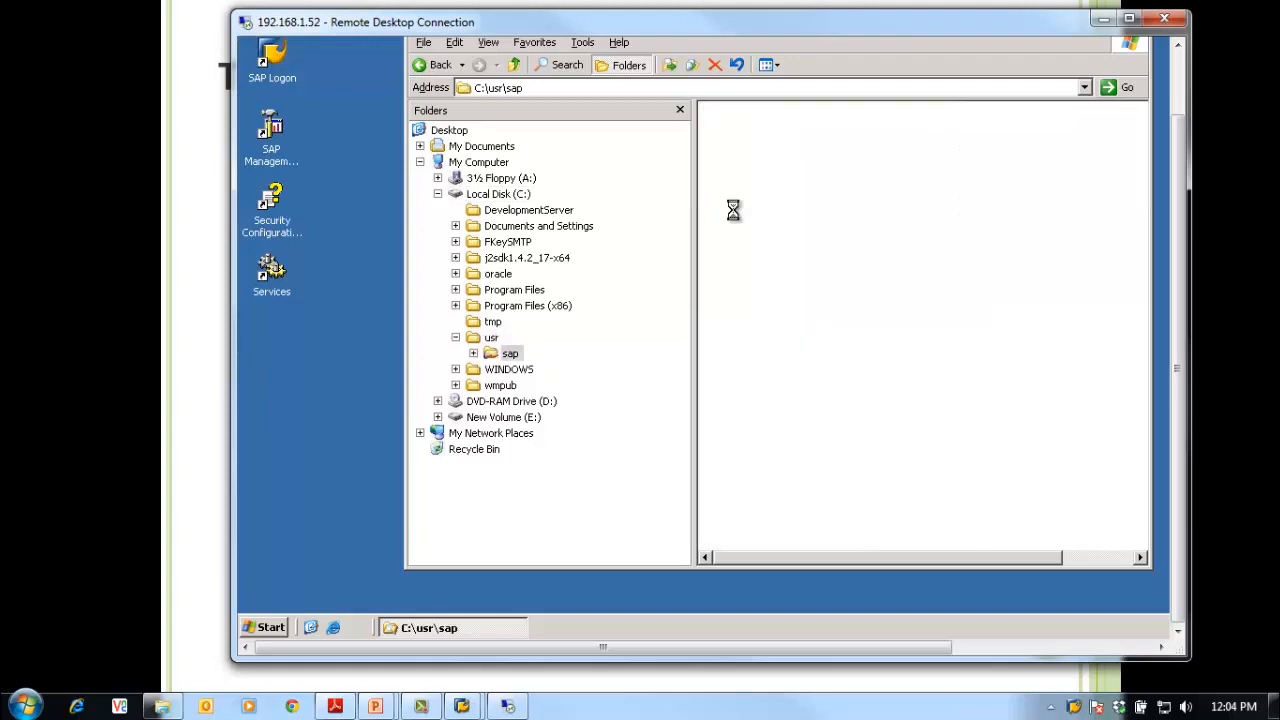
left_click(581, 88)
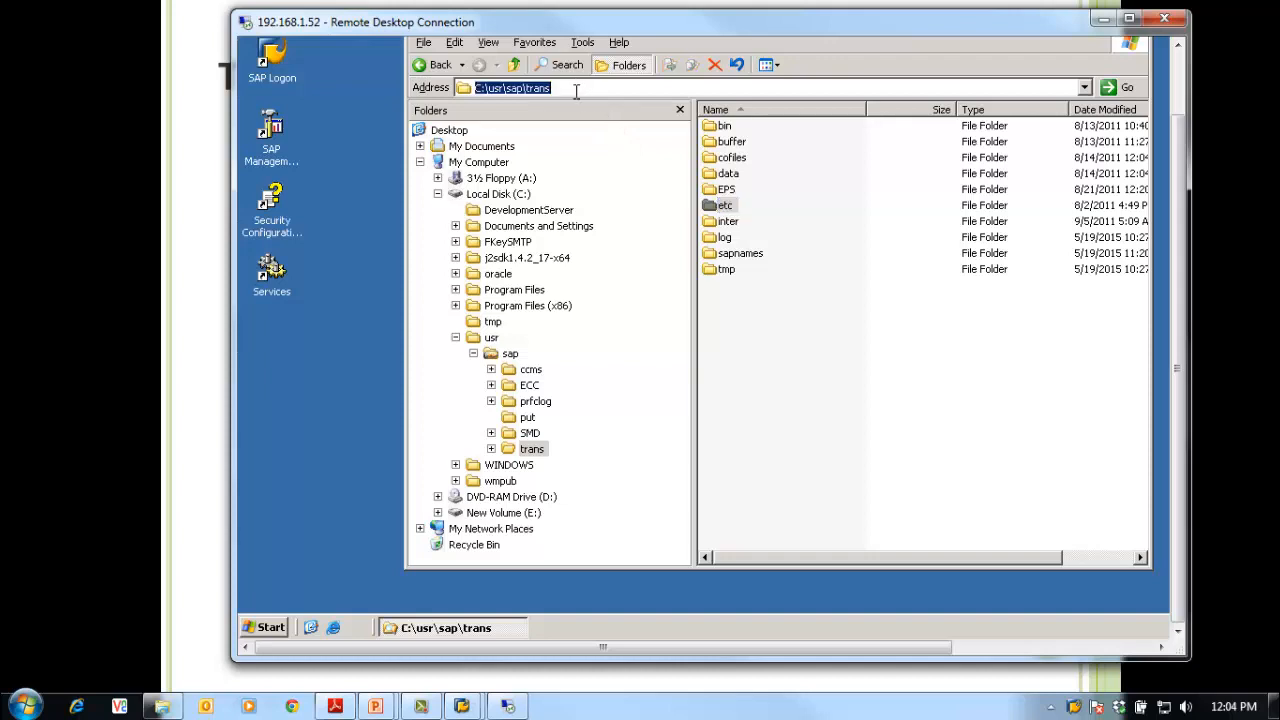
left_click(24, 706)
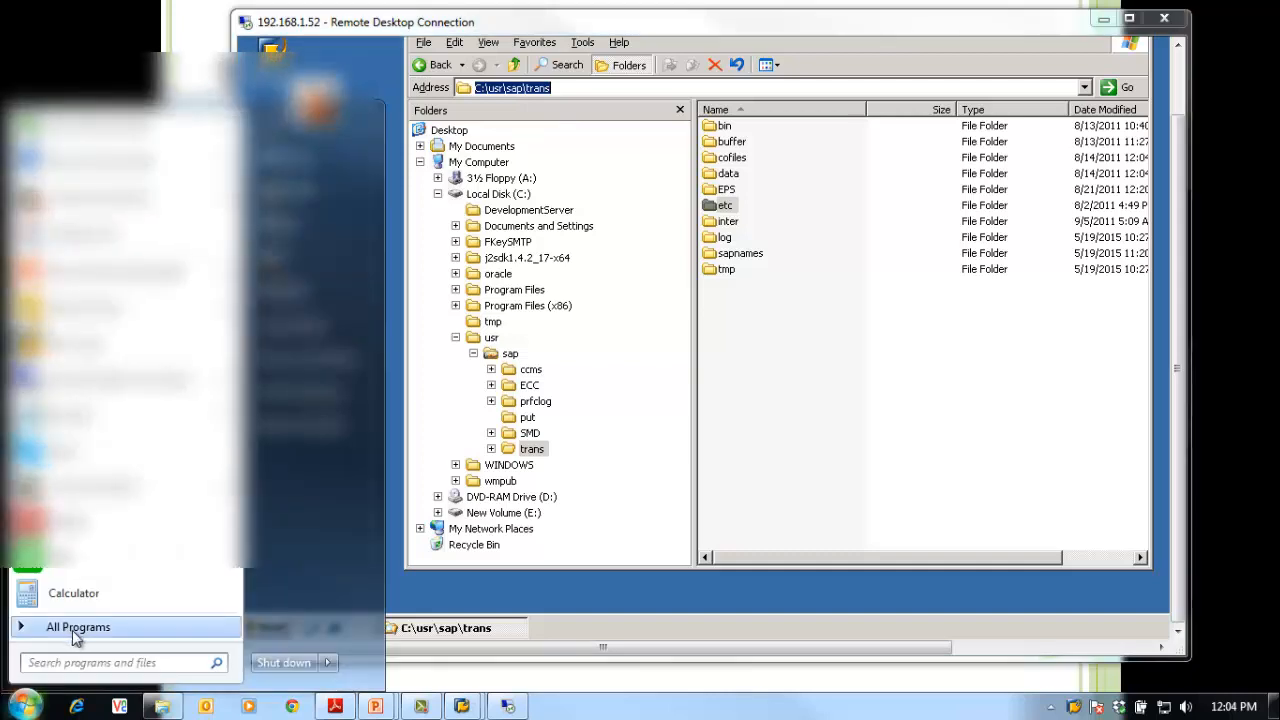
Step: Run \\eccdemo from the local Start menu search box
left_click(100, 662)
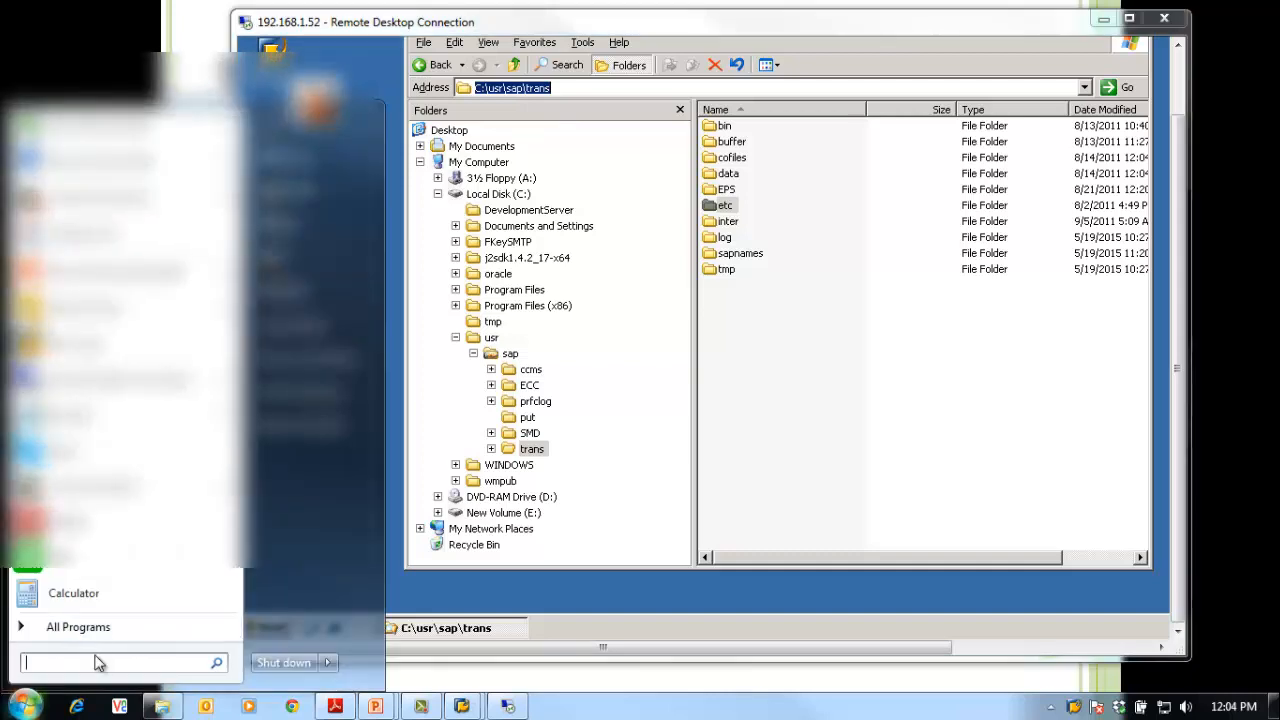
type("\\\\")
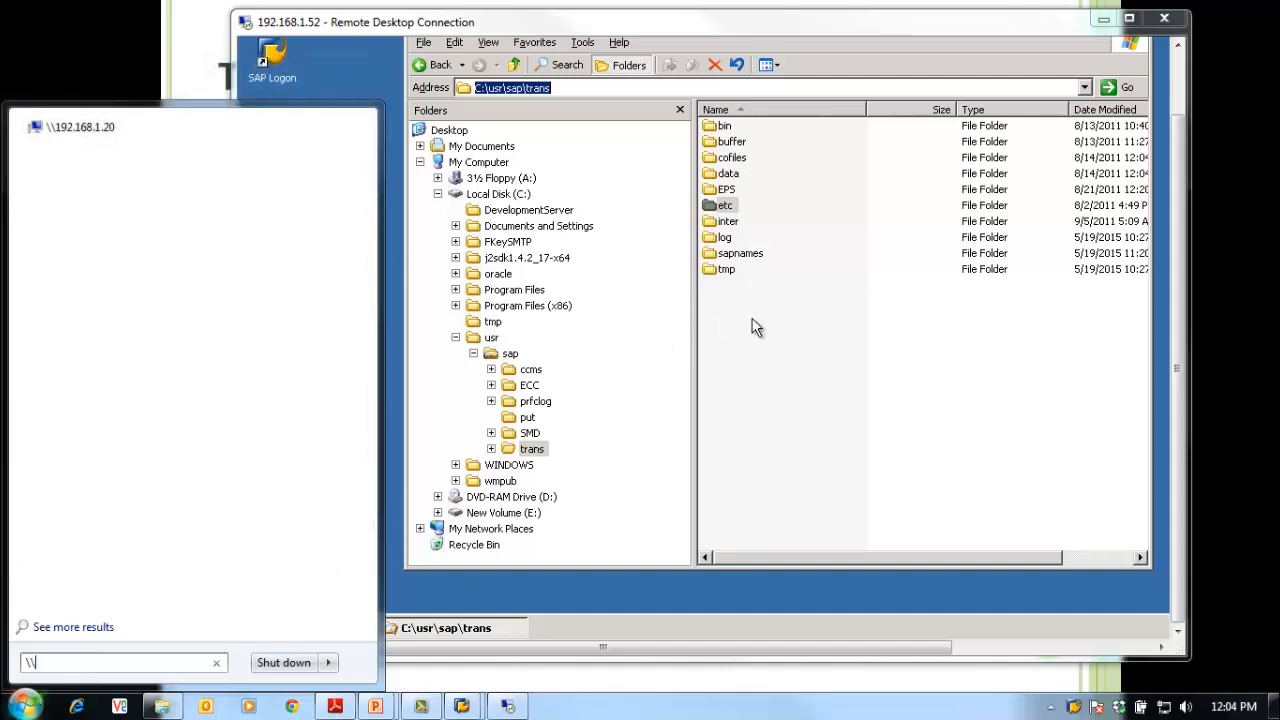
type("e")
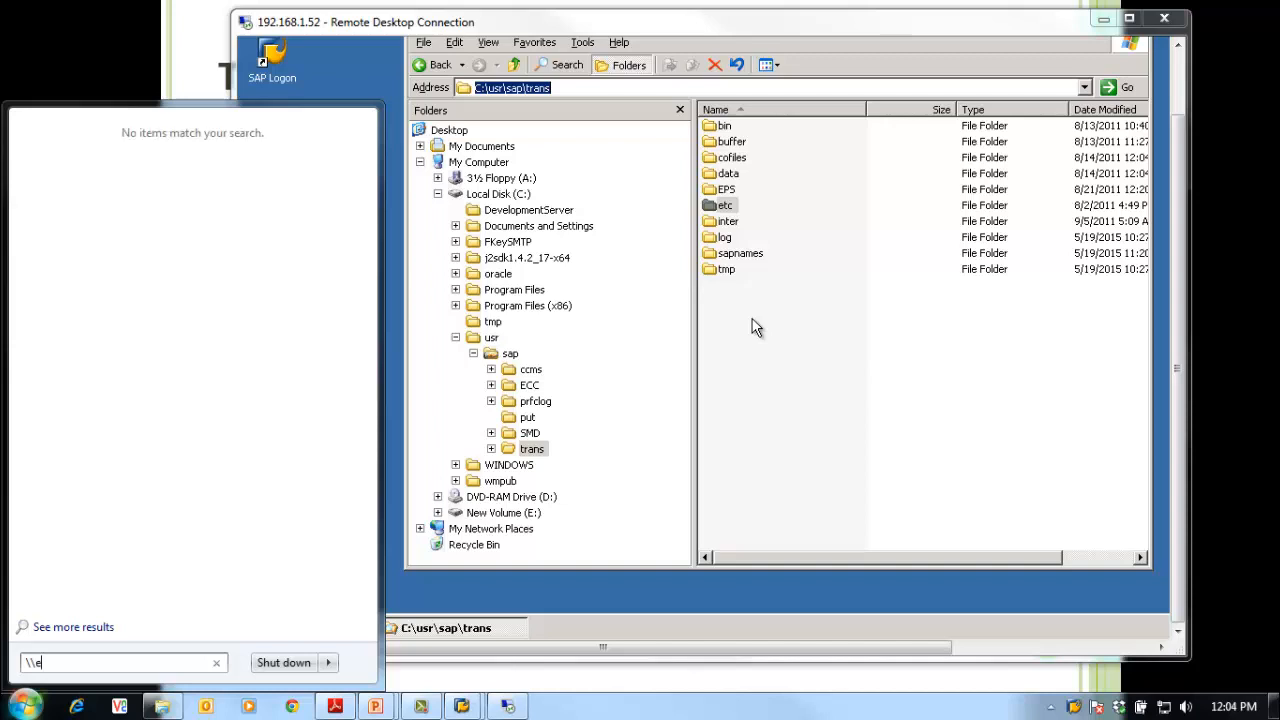
type("ccdemo")
key("Return")
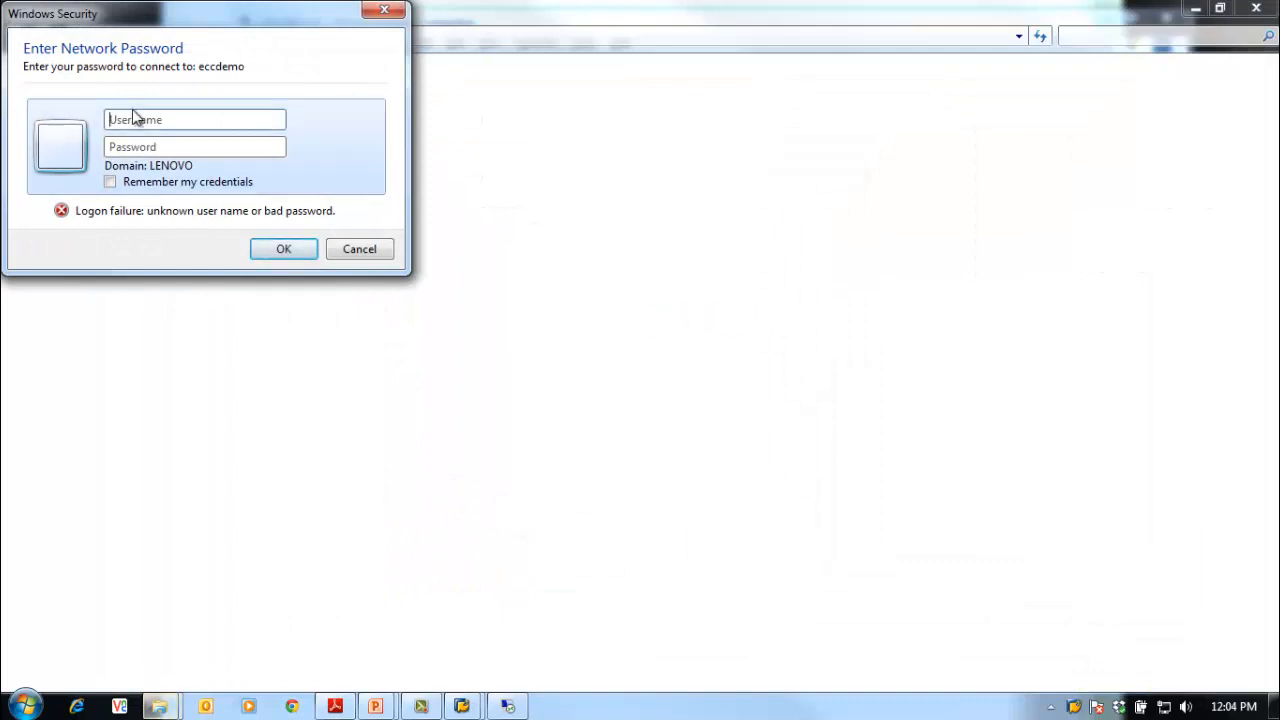
Step: Log in to the eccdemo network prompt with the ECC admin user name and password
left_click(147, 121)
type("eccadm")
key("Tab")
type("********")
key("Return")
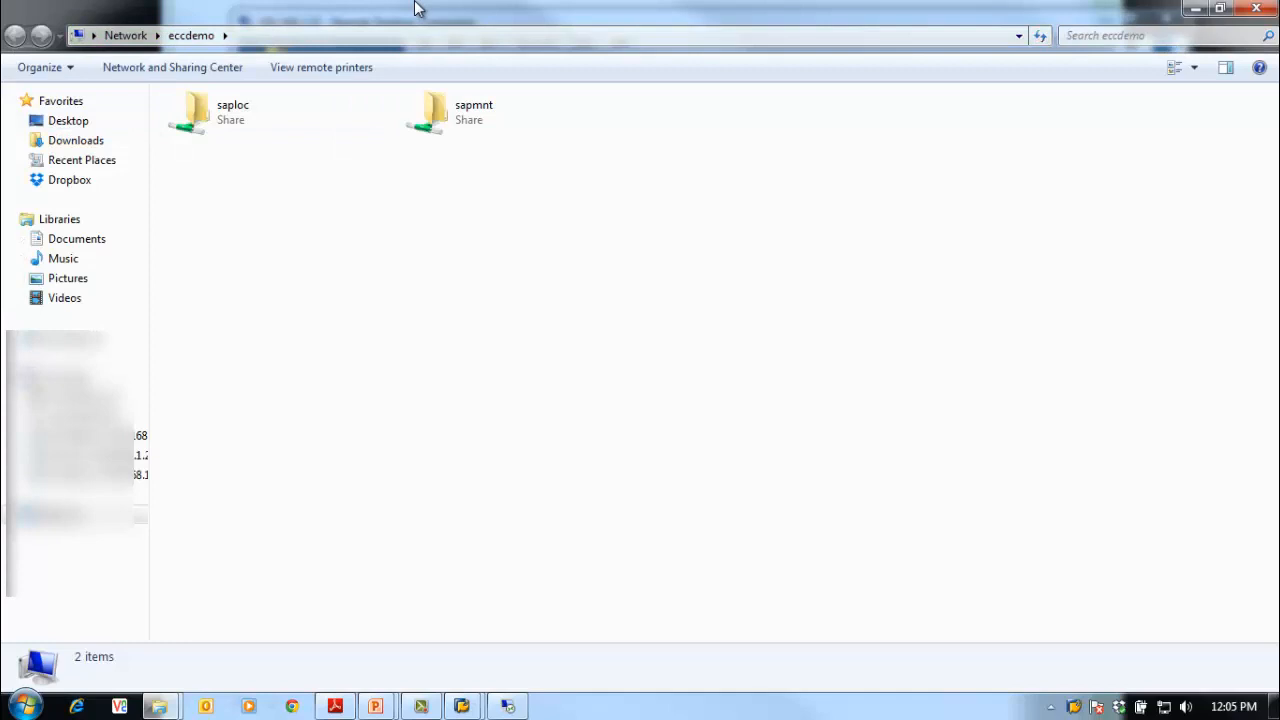
Step: Compare the saploc and sapmnt shares, then open the sapmnt share on eccdemo
left_click(265, 118)
left_click(482, 132)
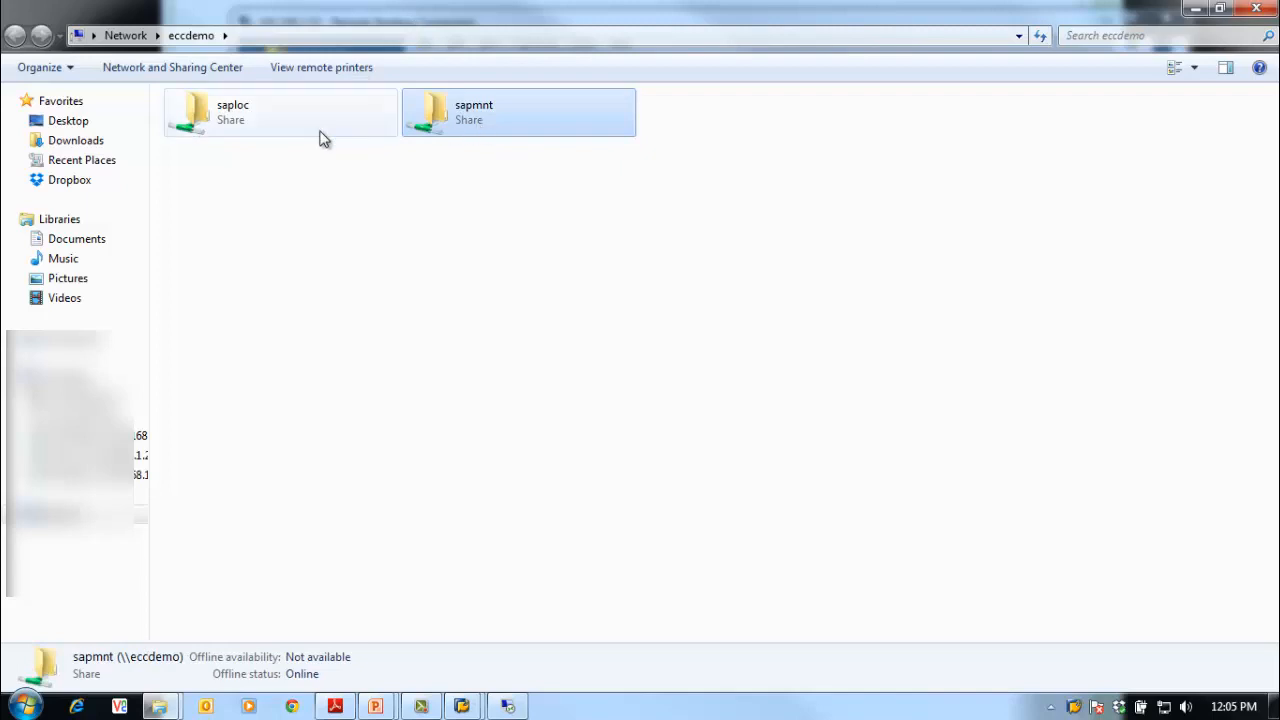
left_click(268, 128)
left_click(482, 138)
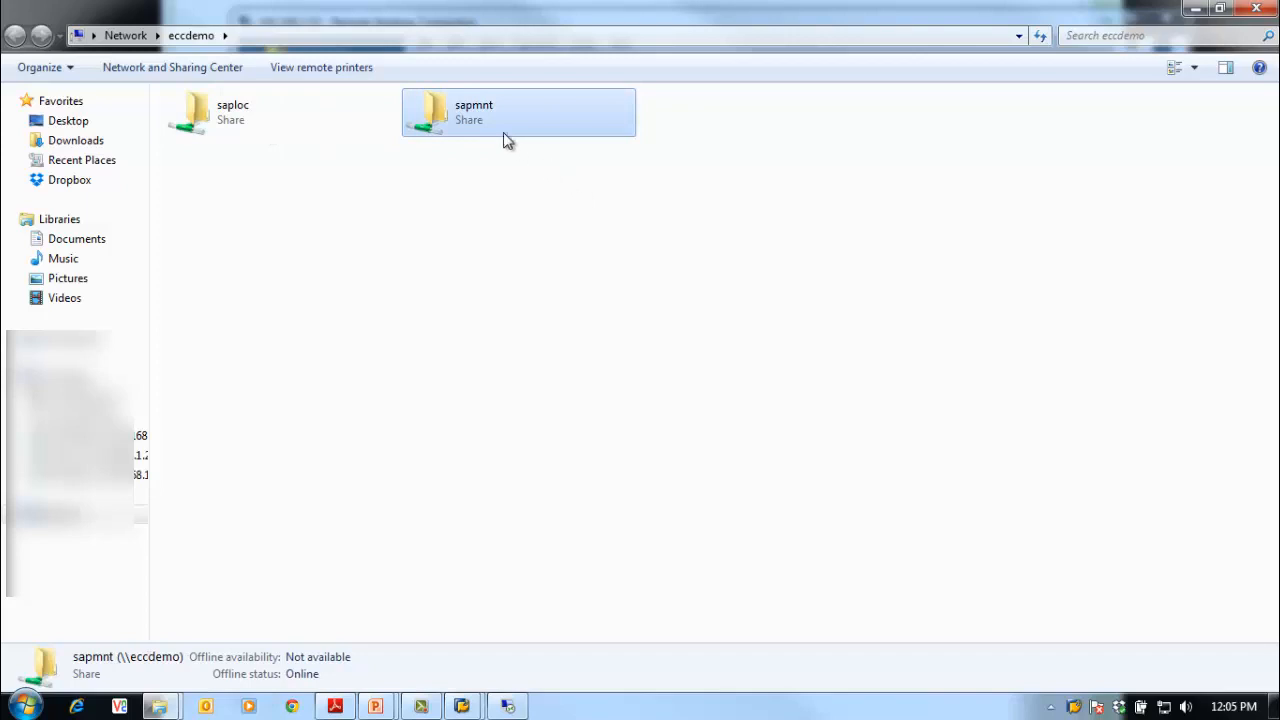
double_click(505, 140)
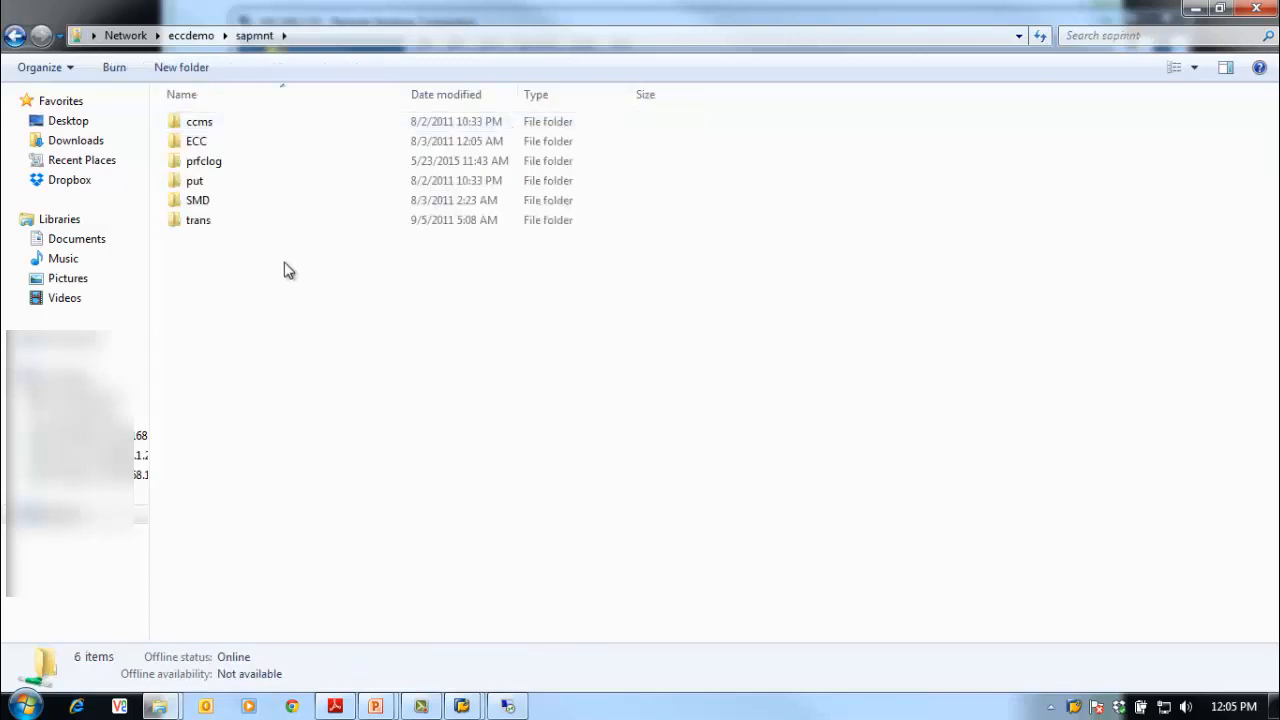
Step: Arrange the windows side by side, dismiss the mySAP.com error without sending, and open trans
double_click(355, 20)
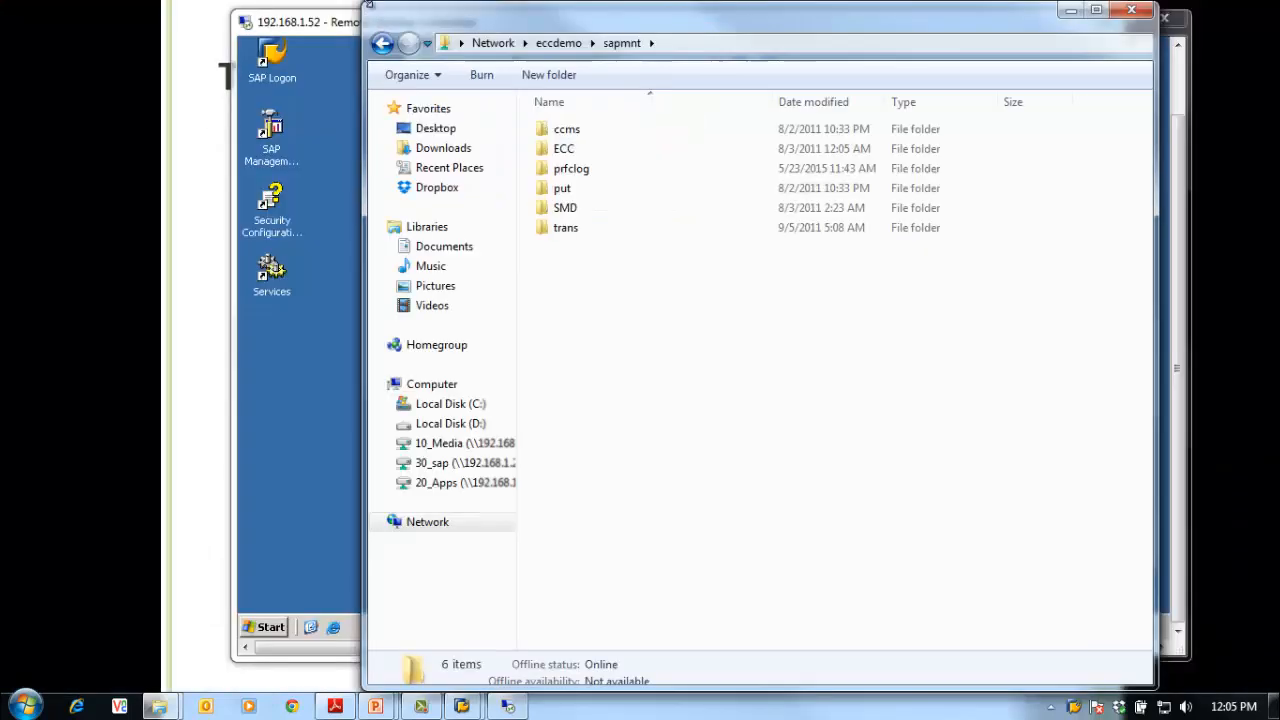
left_click_drag(676, 33, 800, 33)
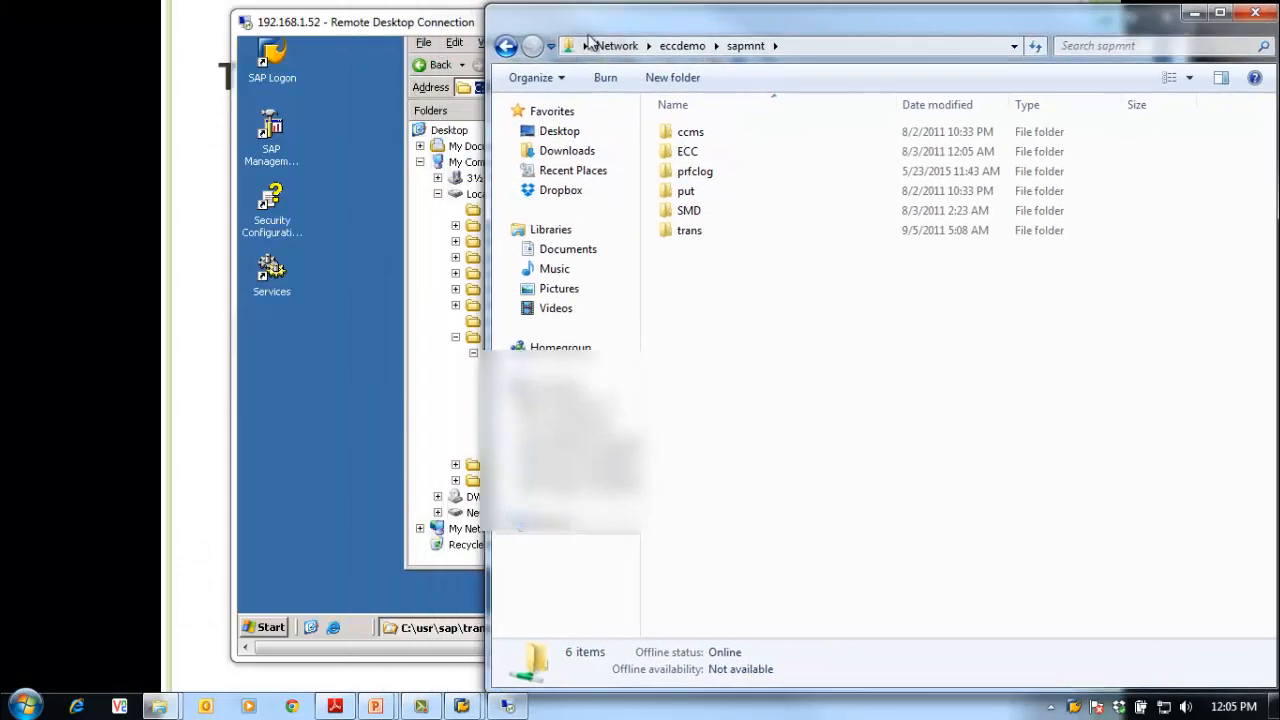
left_click(405, 30)
left_click_drag(445, 28, 257, 47)
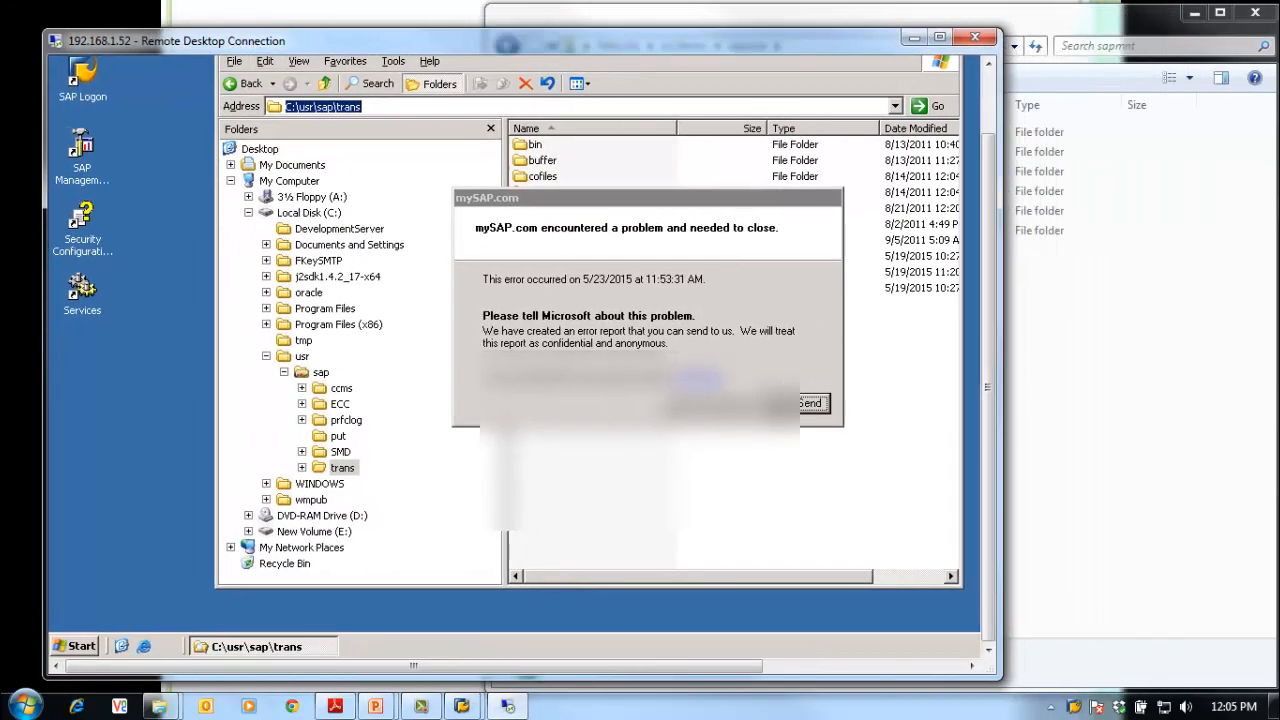
left_click(776, 403)
left_click(1100, 437)
left_click_drag(793, 25, 867, 25)
left_click(766, 233)
double_click(766, 233)
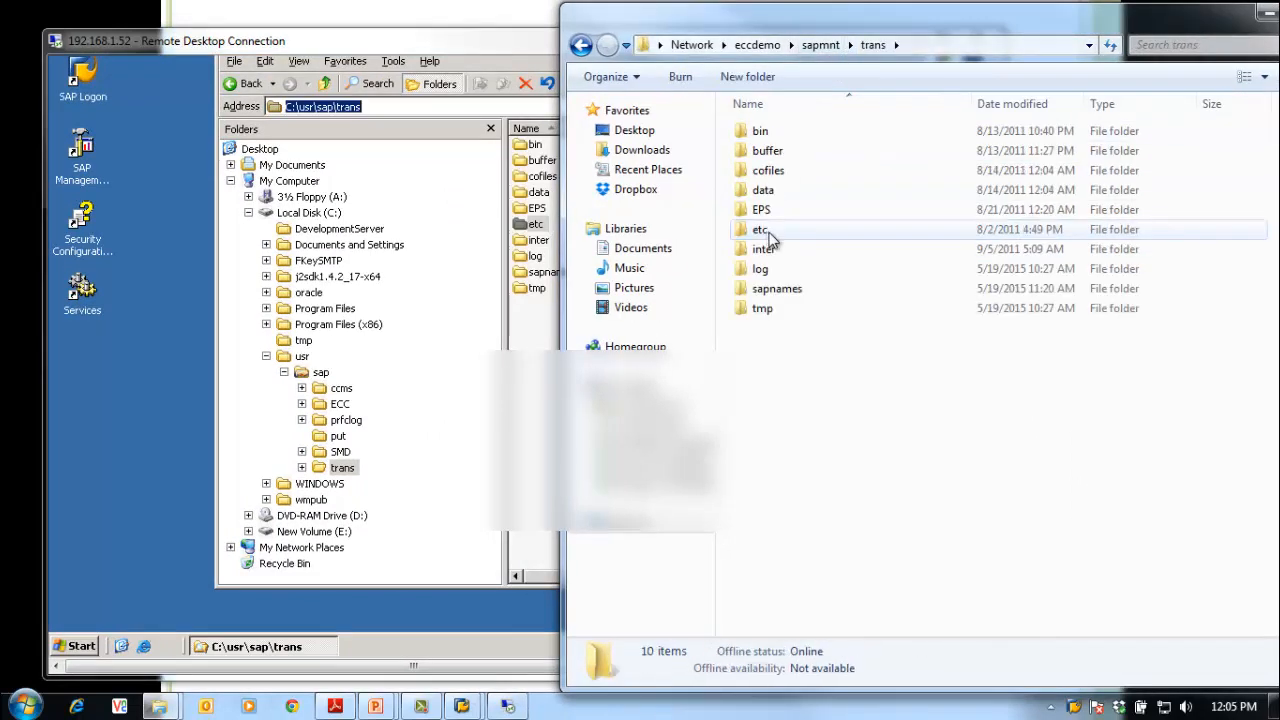
Step: Show the full \\eccdemo\sapmnt\trans UNC path, then bring SAP's Transport Management System forward
left_click(935, 45)
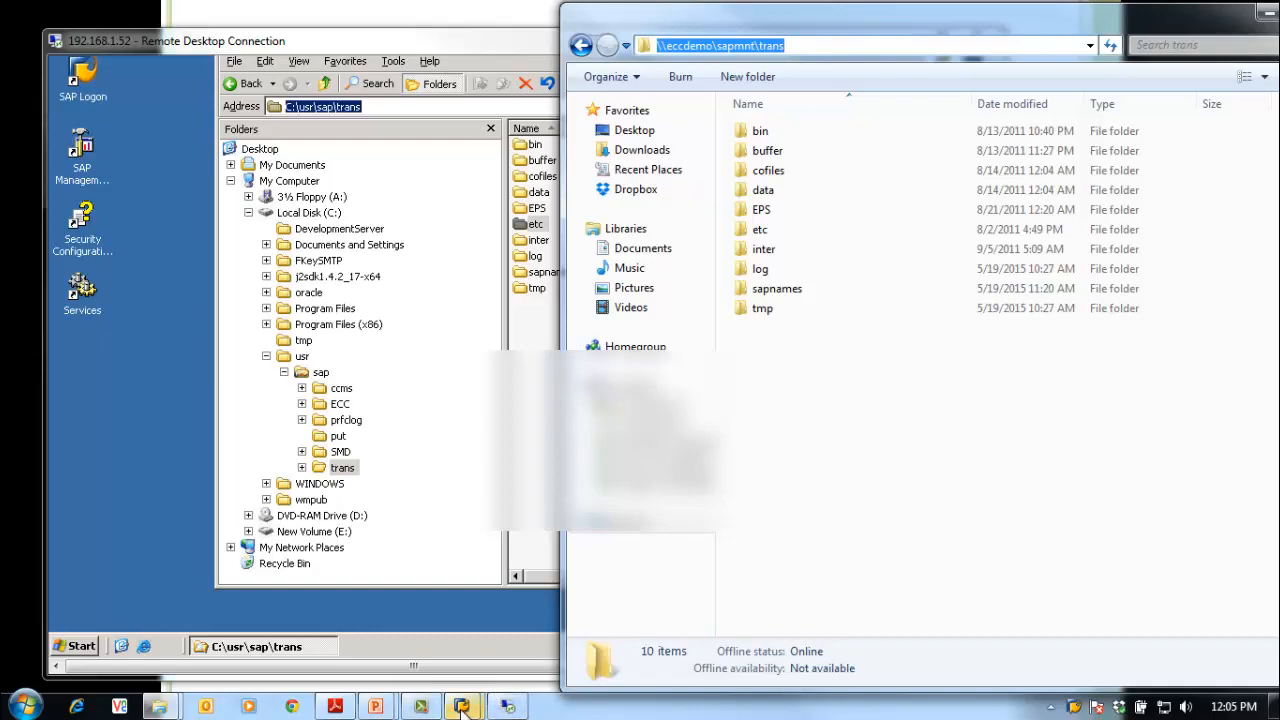
mouse_move(462, 708)
left_click(577, 629)
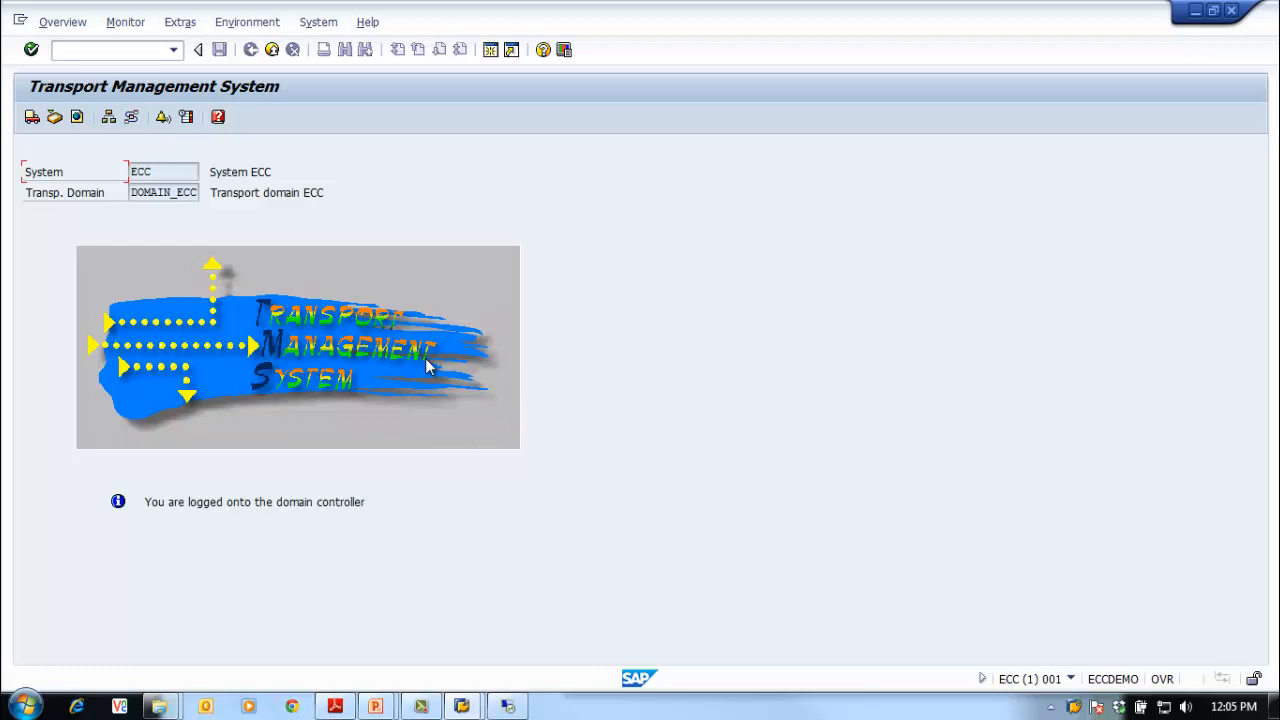
Step: Run transaction AL11 from the SAP command field to list directory parameters
left_click(118, 49)
type("/n")
type("al08")
key("Return")
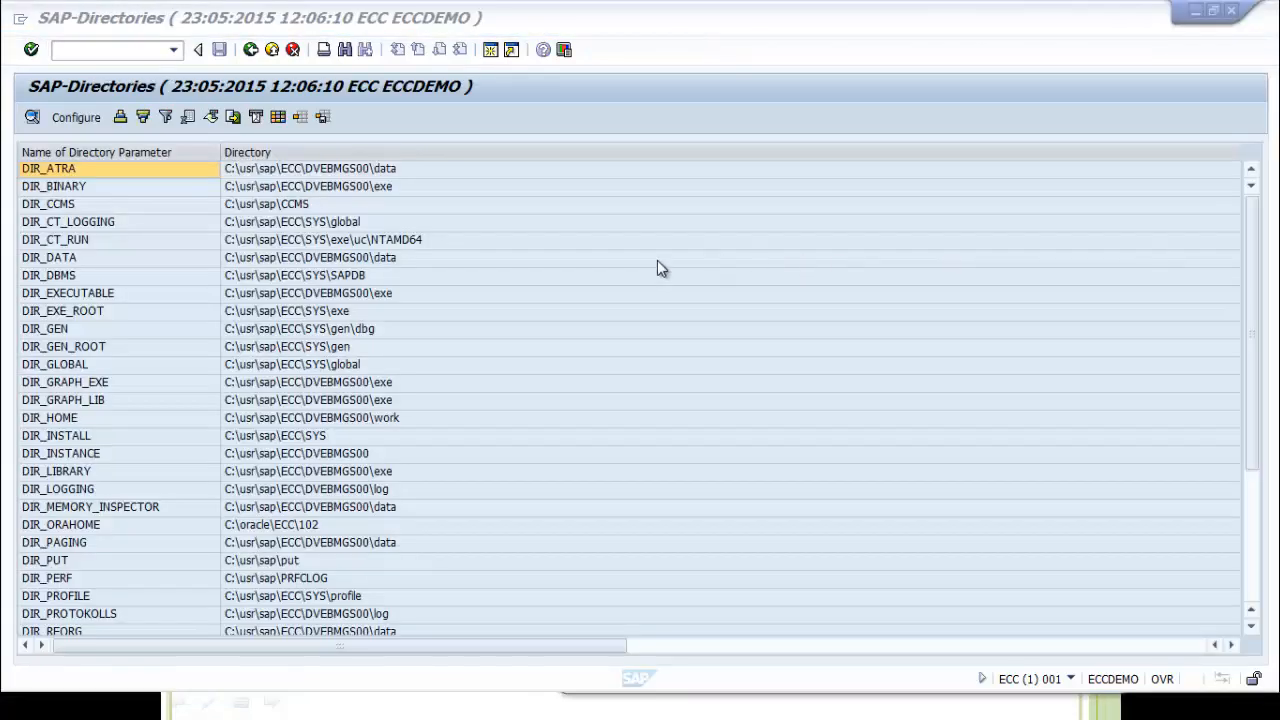
Step: Scroll down to DIR_TRANS and open it to list \\ECCDEMO\sapmnt\trans contents
left_click(86, 311)
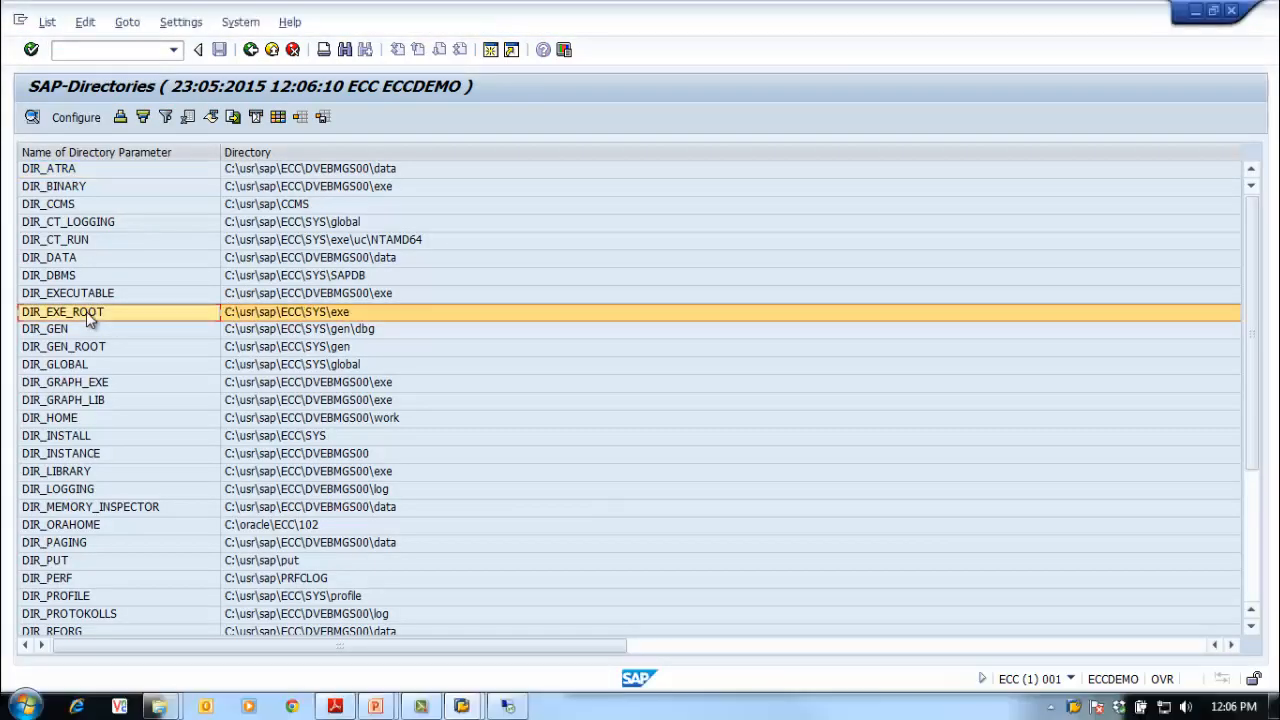
scroll(86, 313, "down", 2)
scroll(88, 316, "down", 2)
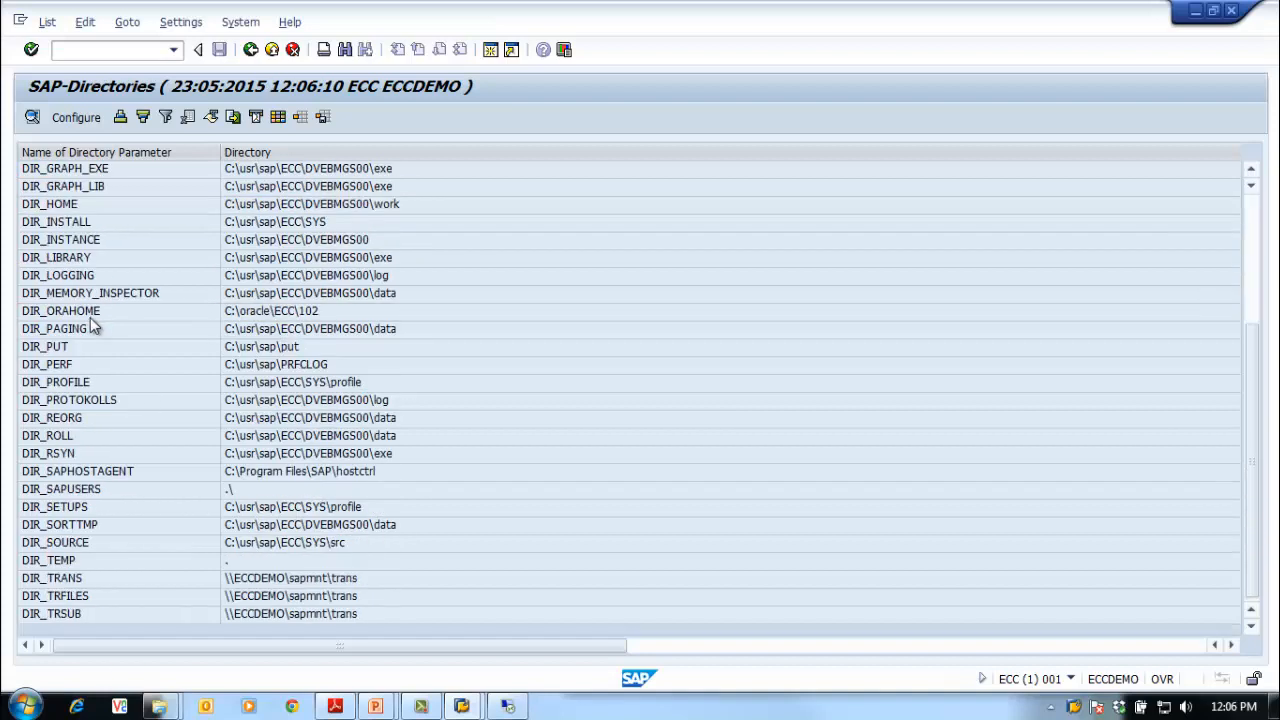
left_click(82, 582)
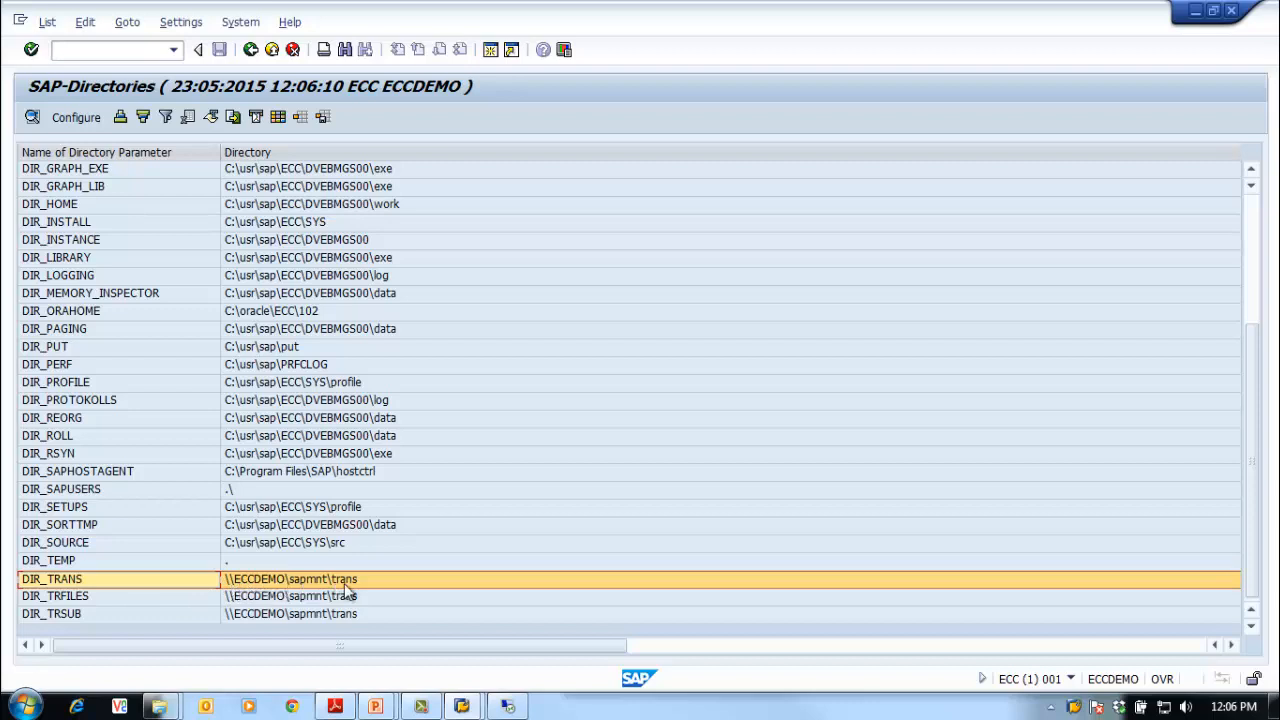
double_click(84, 578)
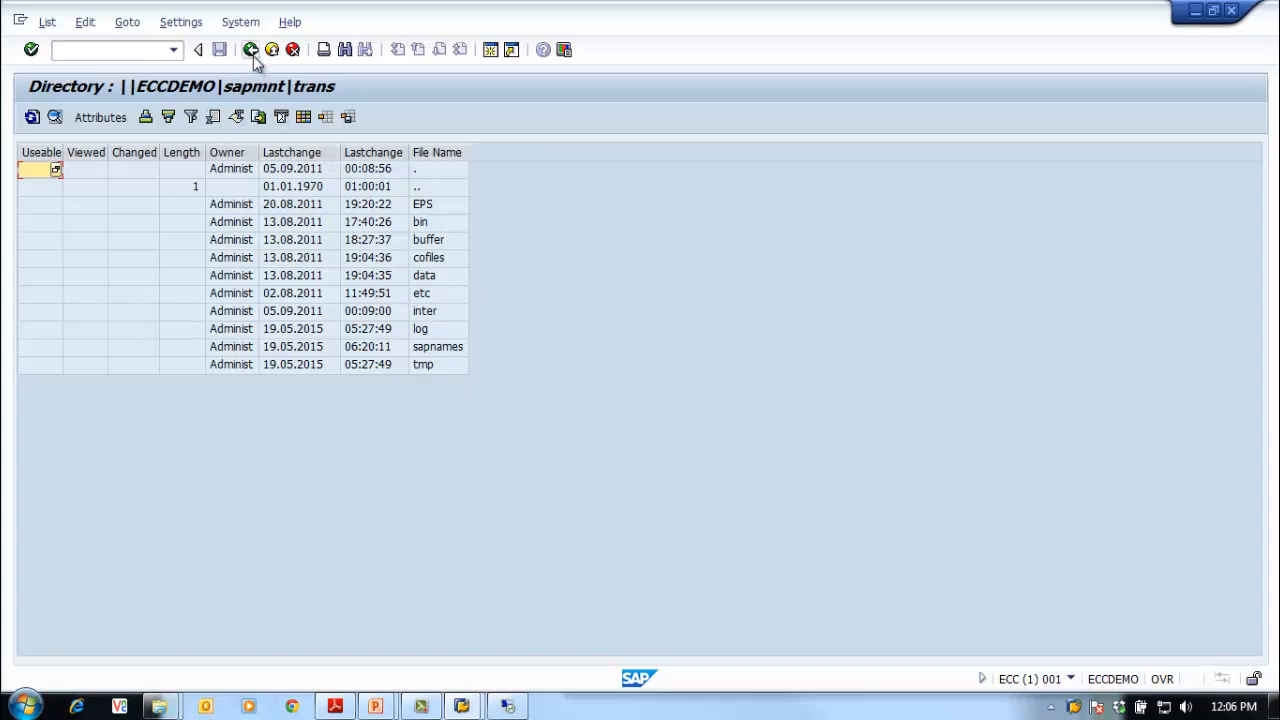
Step: Compare against the server's trans folder, minimize Remote Desktop, and go back to SAP-Directories
left_click(508, 706)
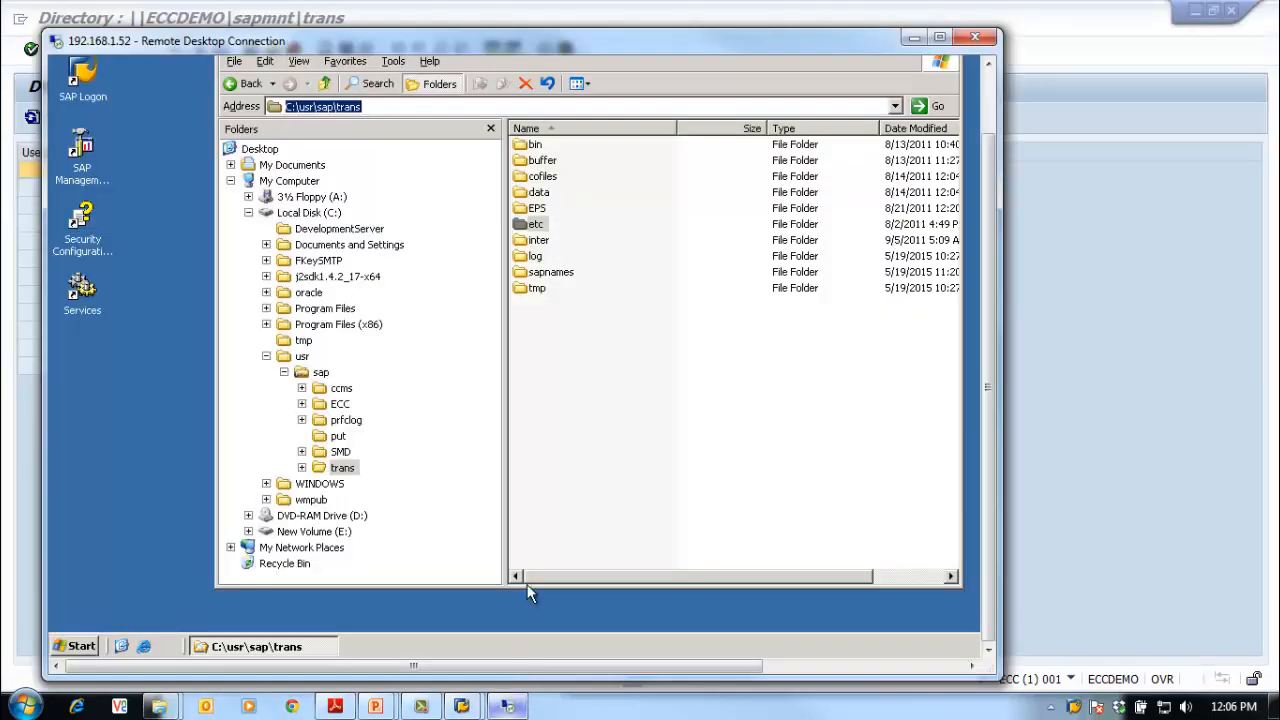
left_click(914, 38)
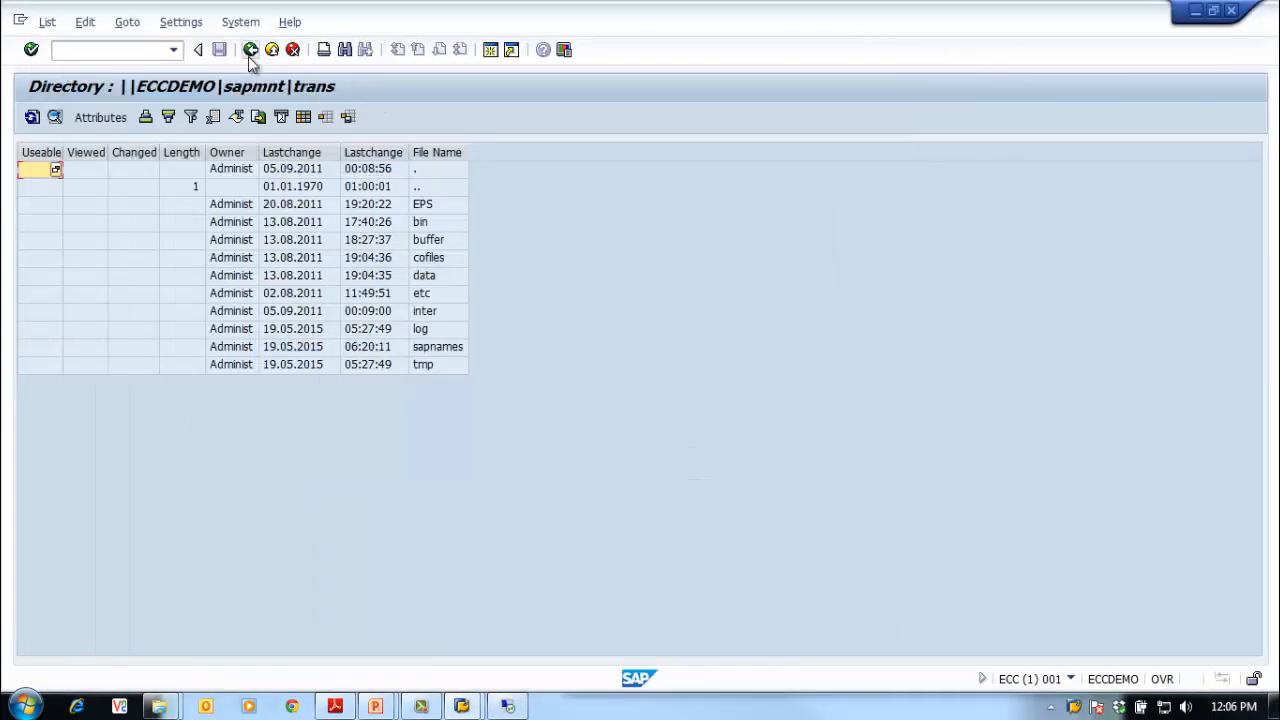
left_click(250, 50)
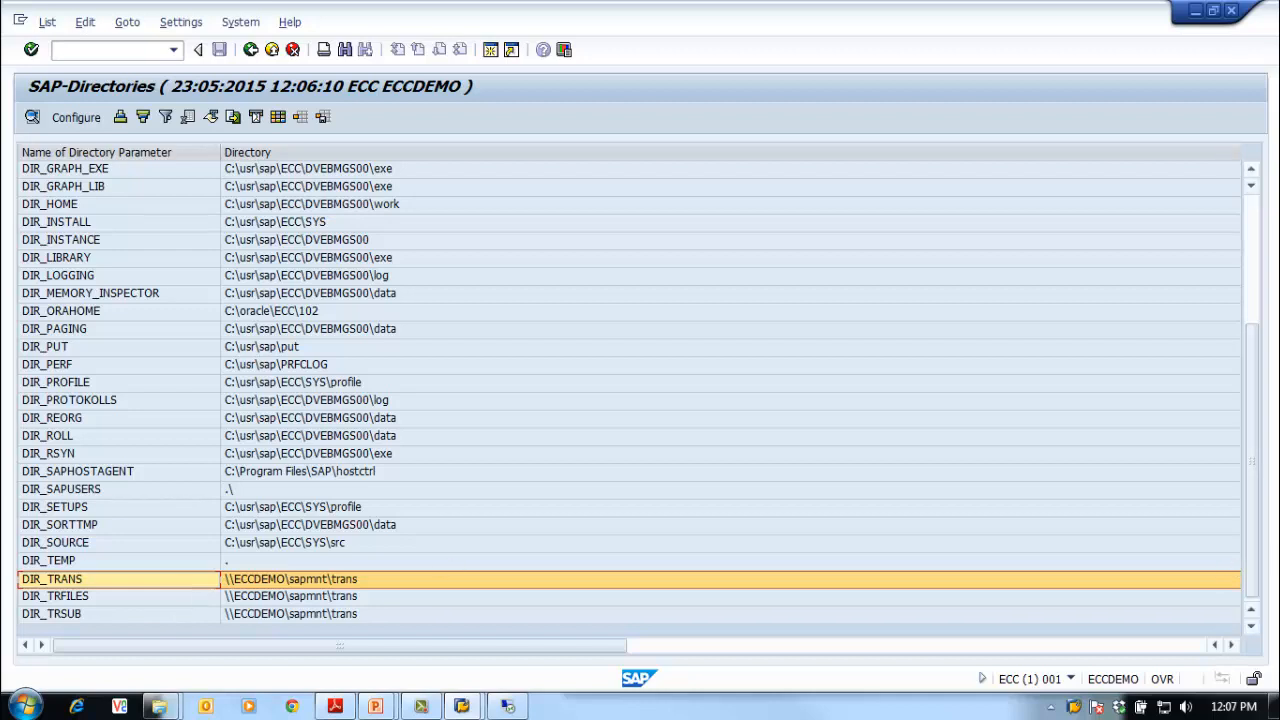
Step: Switch to the slideshow and show the Transport Directory slide full screen
key("alt+Tab")
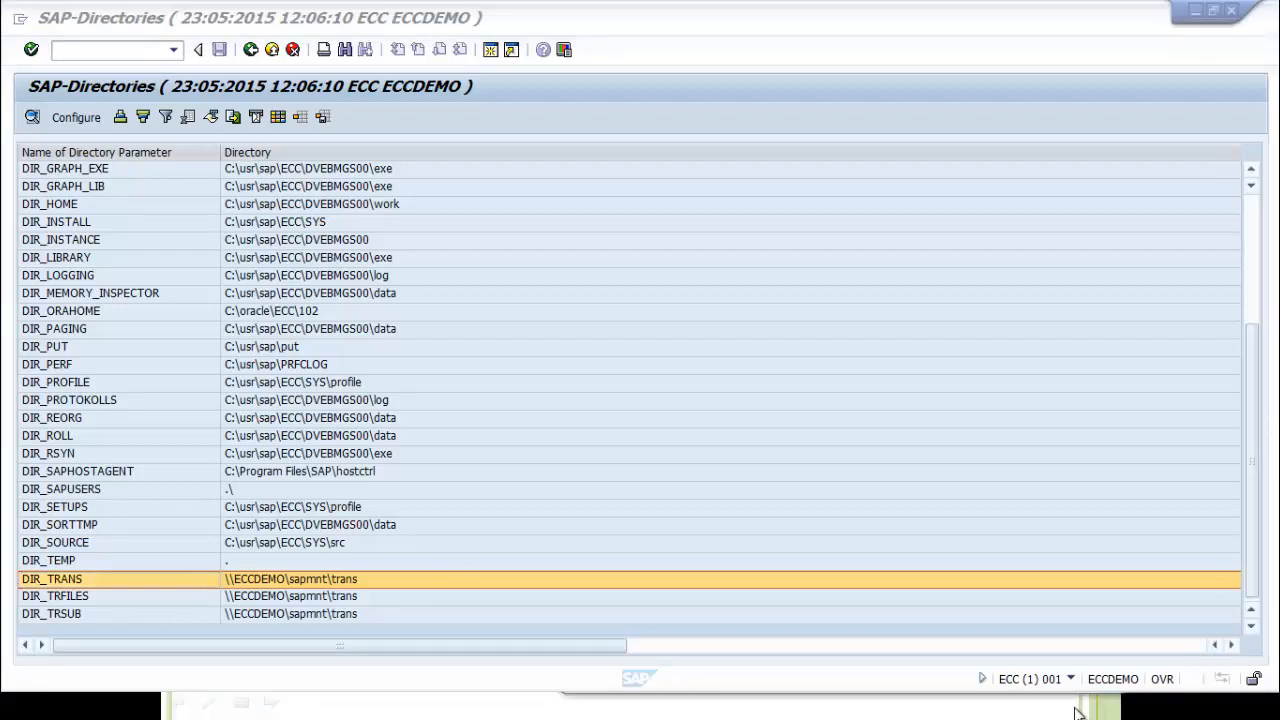
left_click(333, 710)
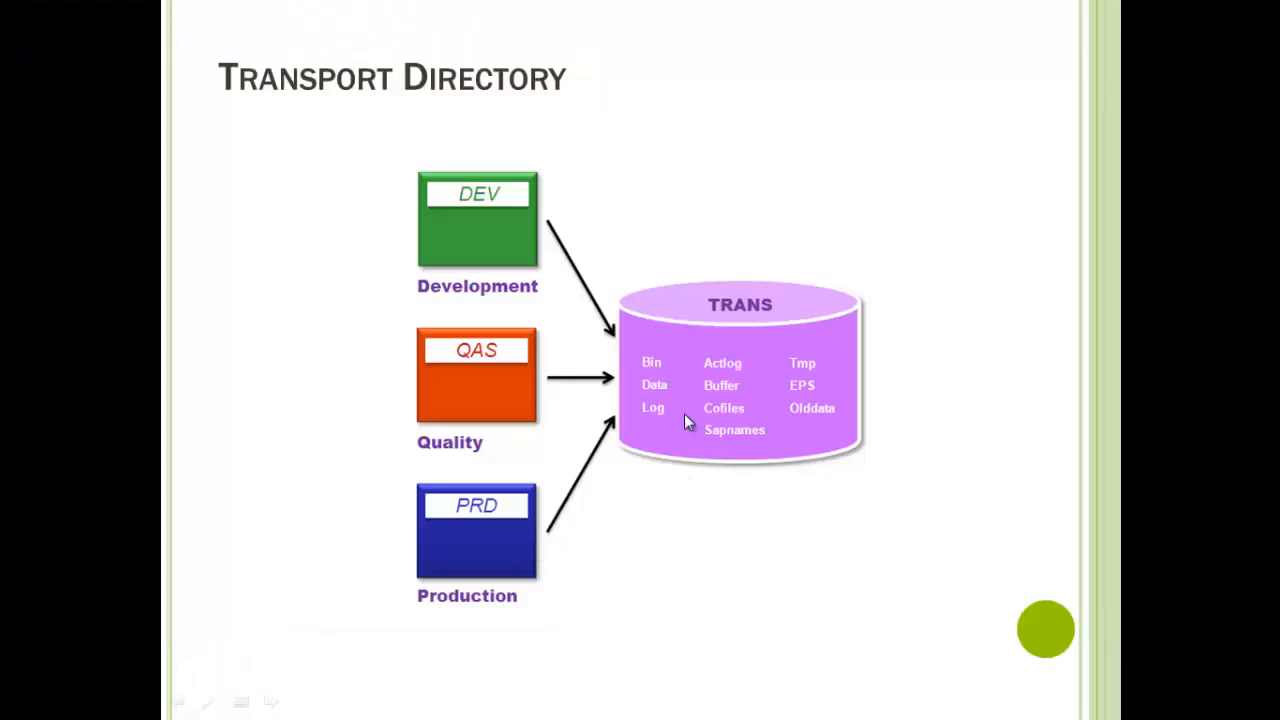
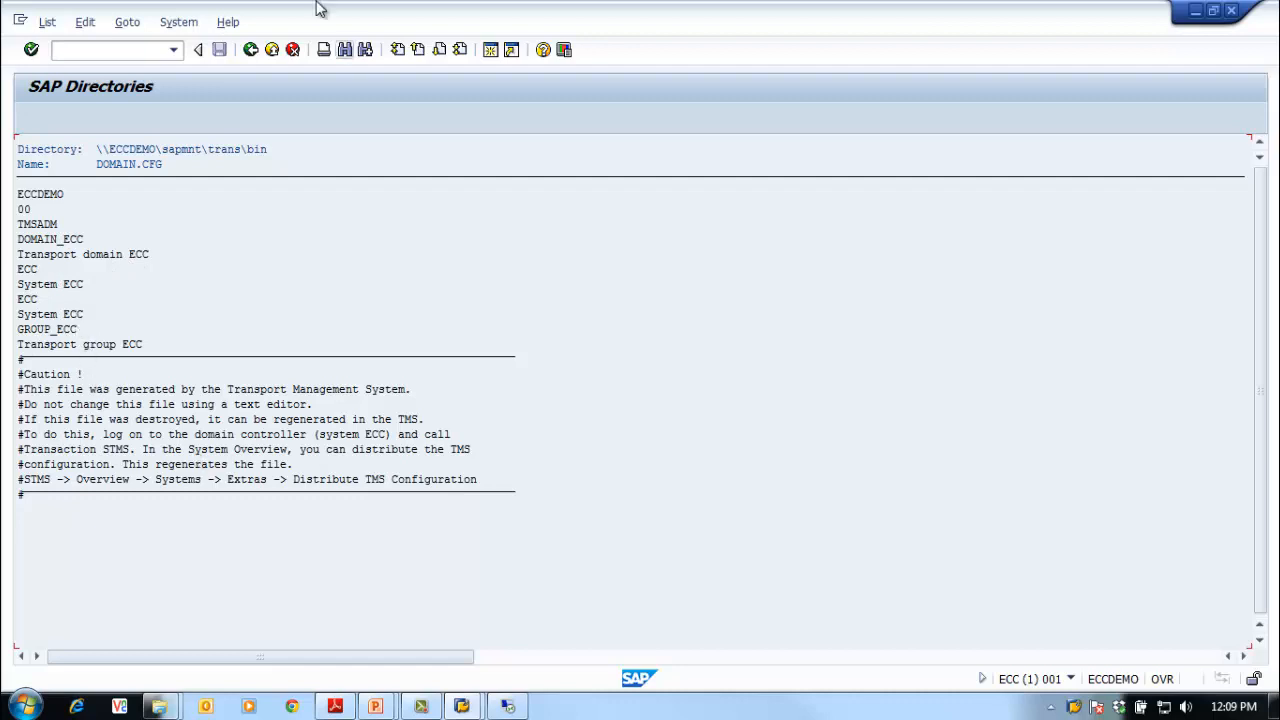
Step: Read the TP_DOMAIN_ECC.PFL transport profile in trans\bin, then return to SAP-Directories
left_click(250, 50)
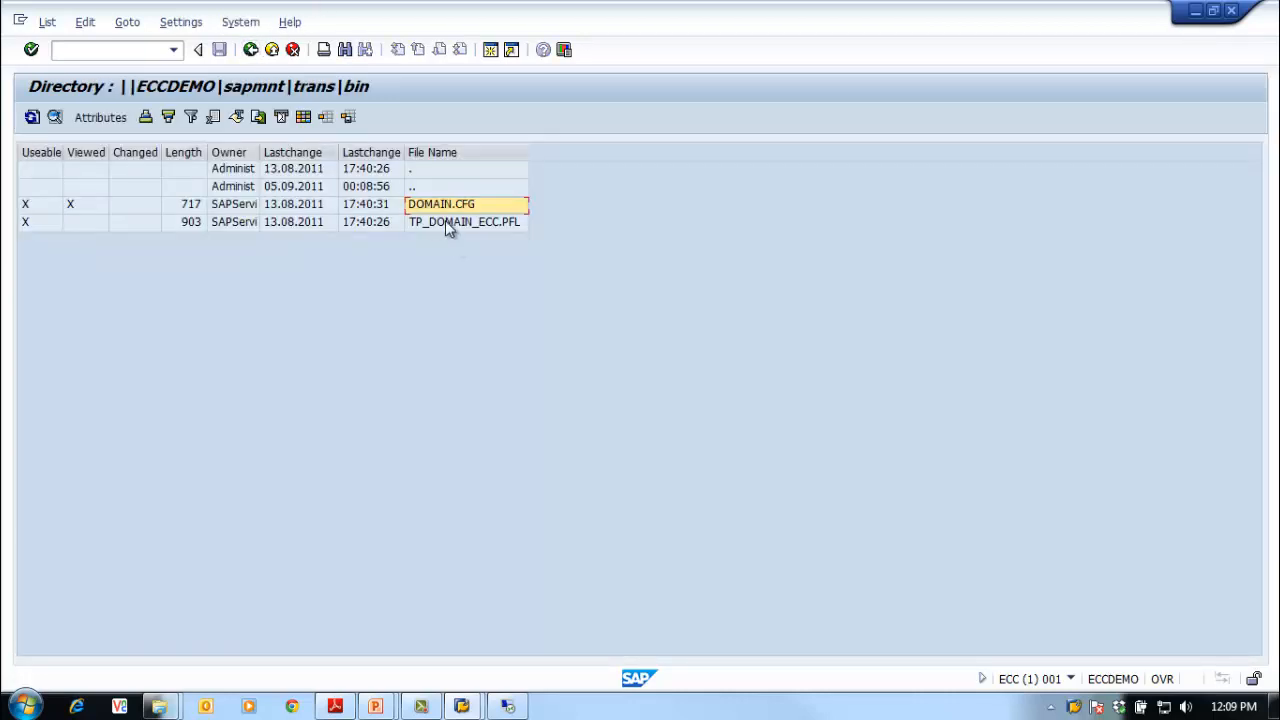
left_click(447, 224)
double_click(446, 223)
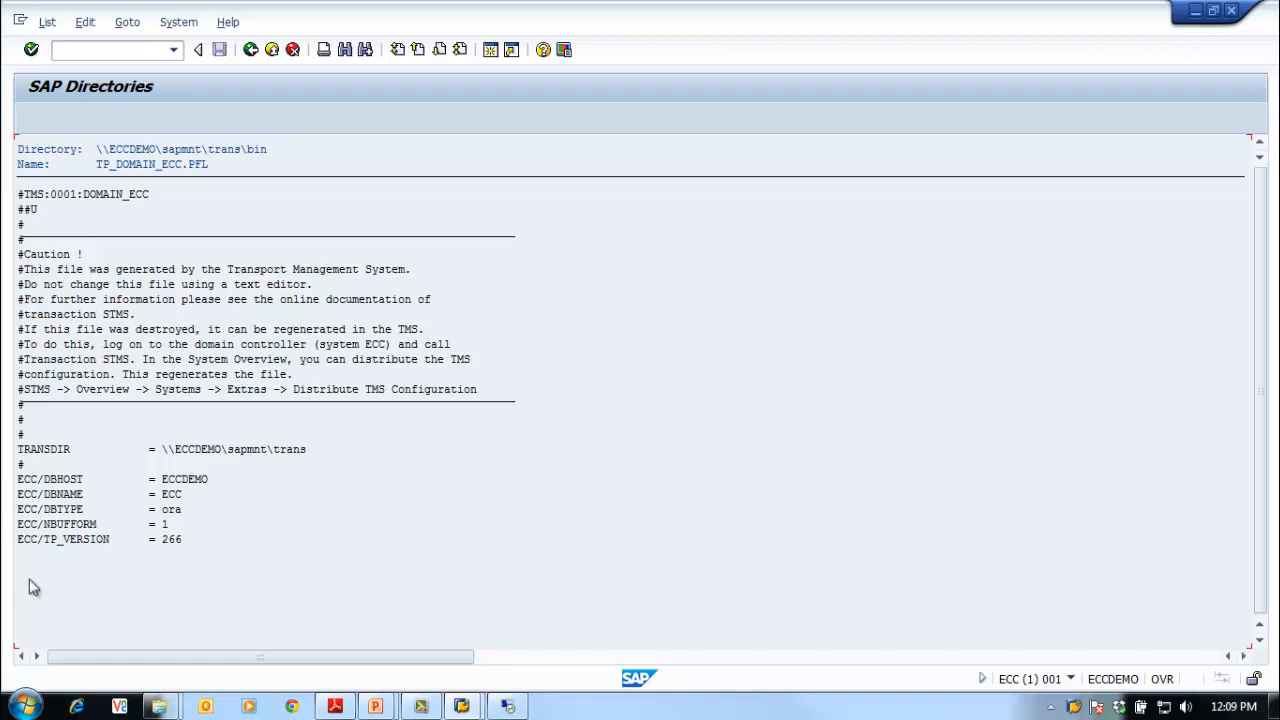
left_click(250, 52)
left_click(250, 52)
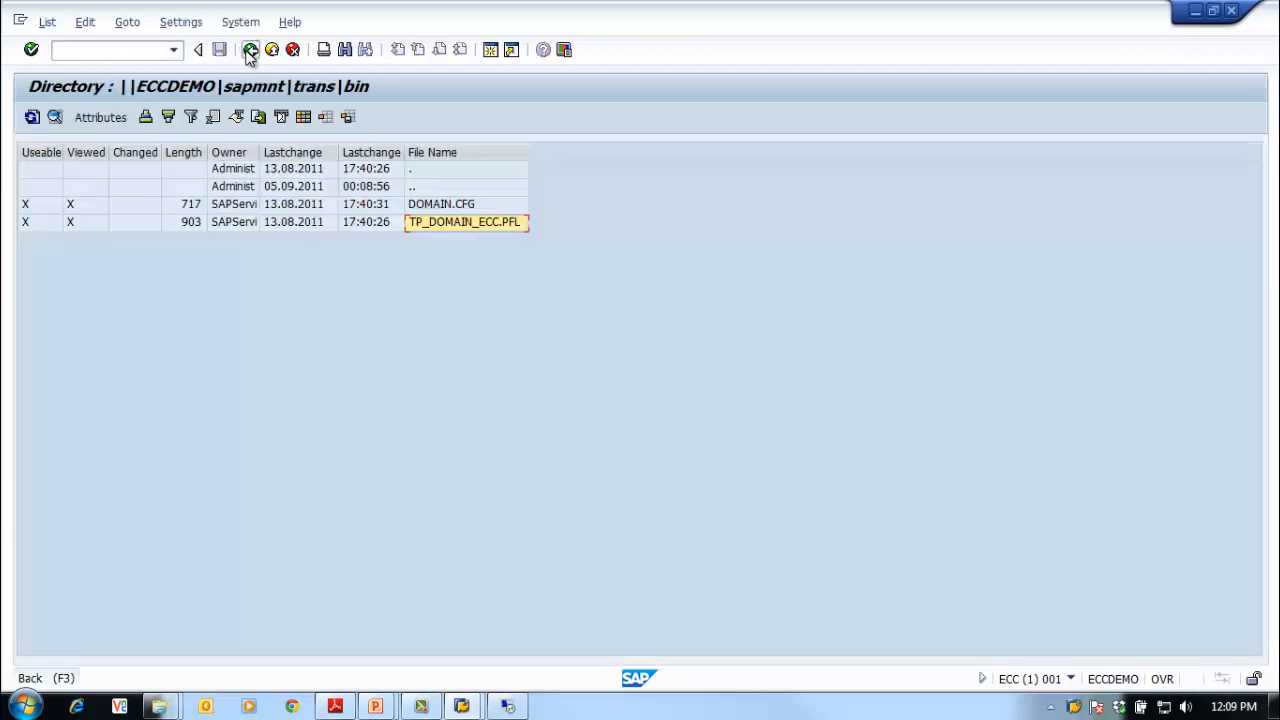
Step: Open DIR_TRANS (\\ECCDEMO\sapmnt\trans) and pick out its buffer and data subfolders
double_click(369, 578)
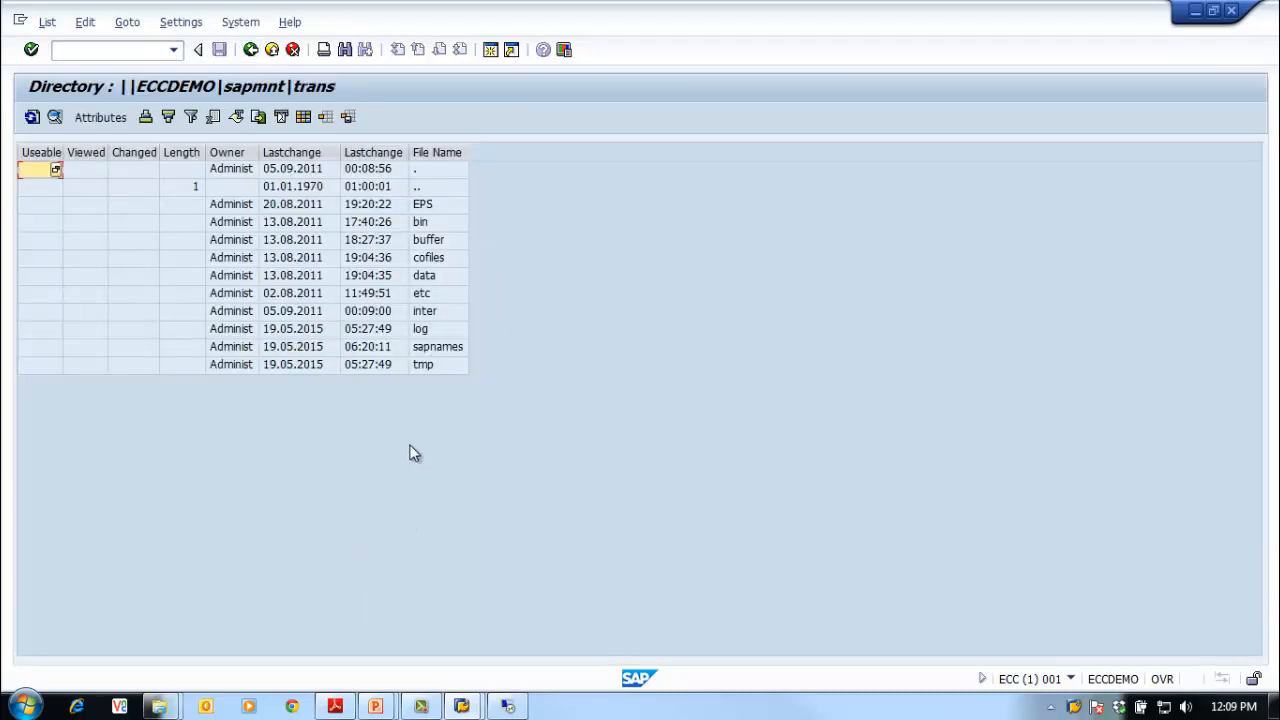
left_click(437, 243)
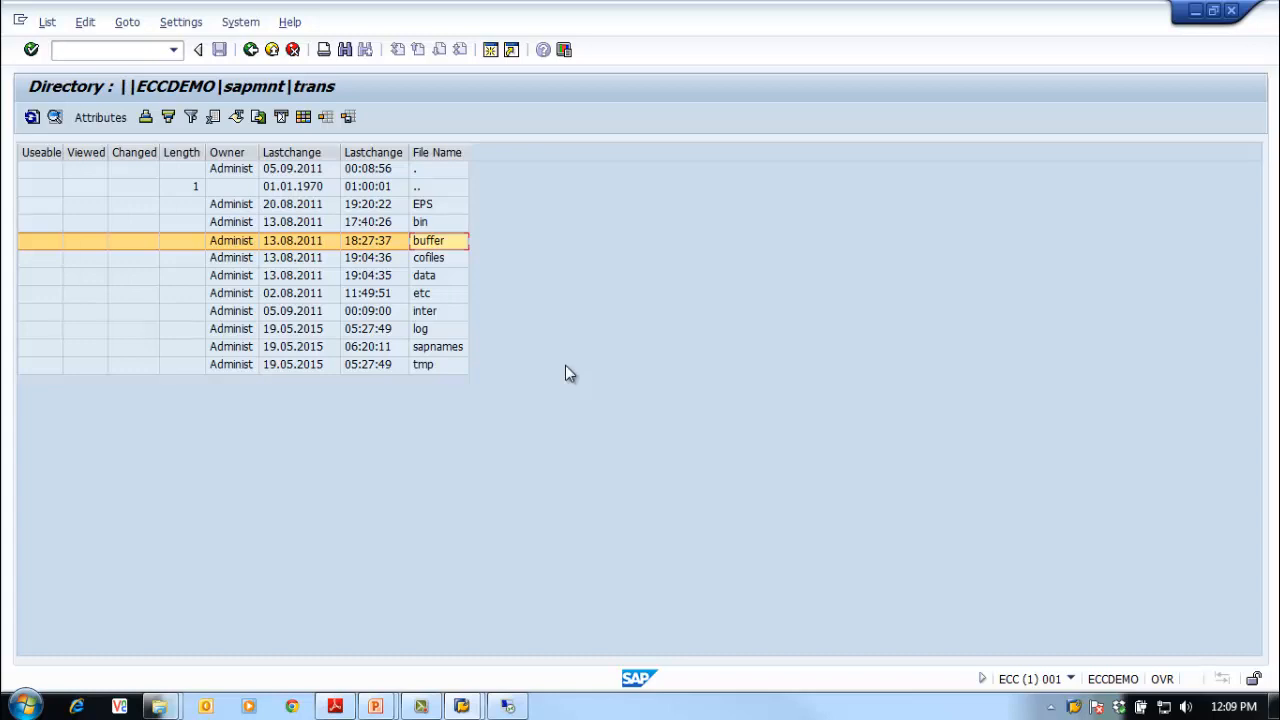
left_click(444, 260)
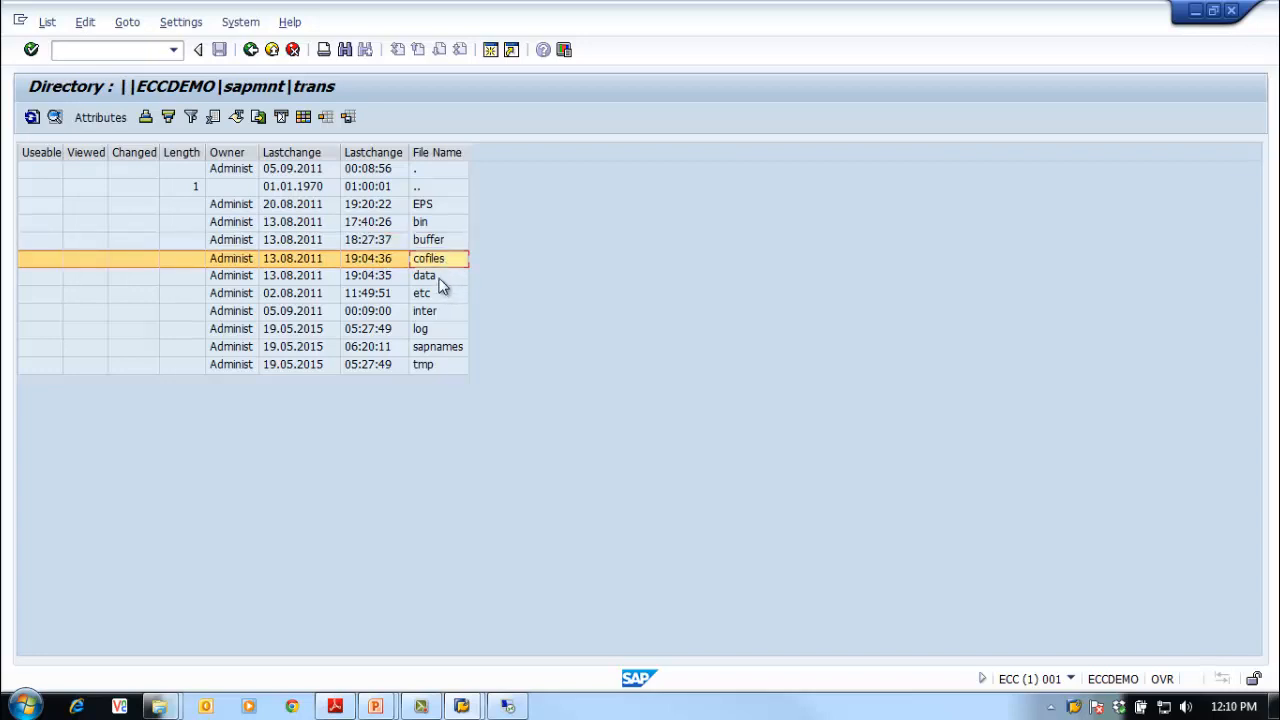
Step: List the two R-533COINVIRS data files in trans\data, then return to SAP-Directories
double_click(430, 276)
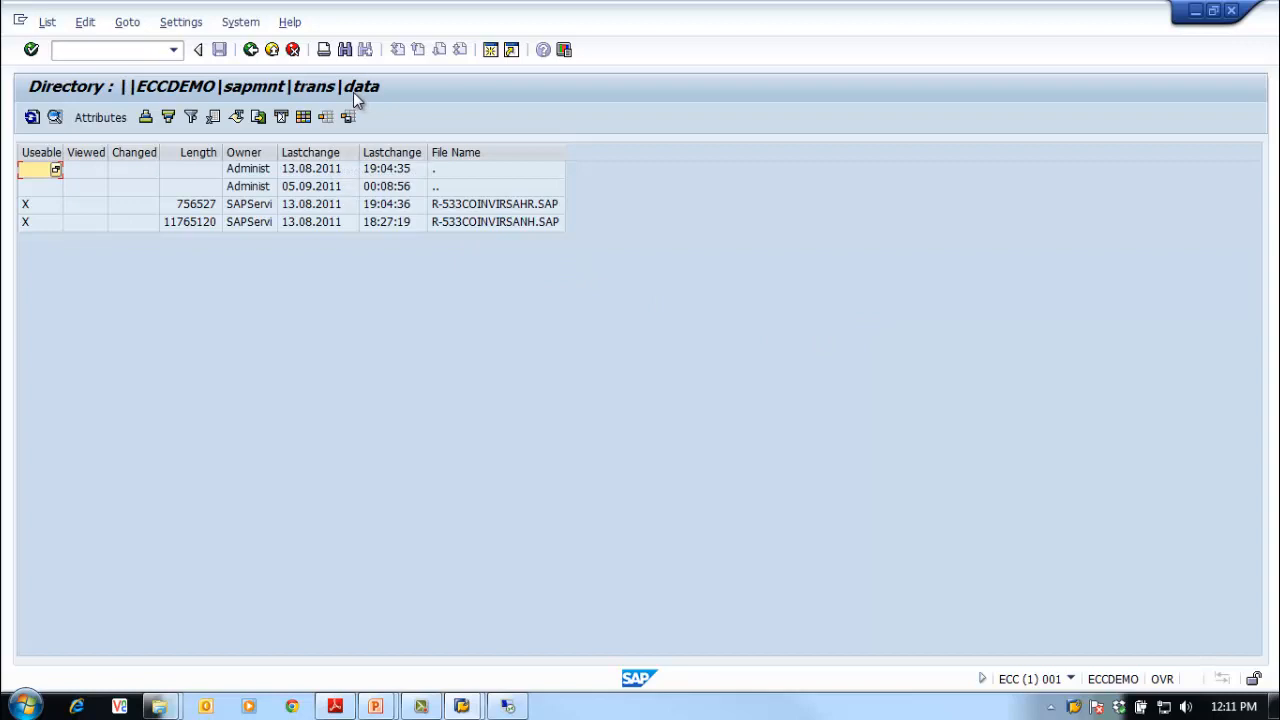
left_click(250, 49)
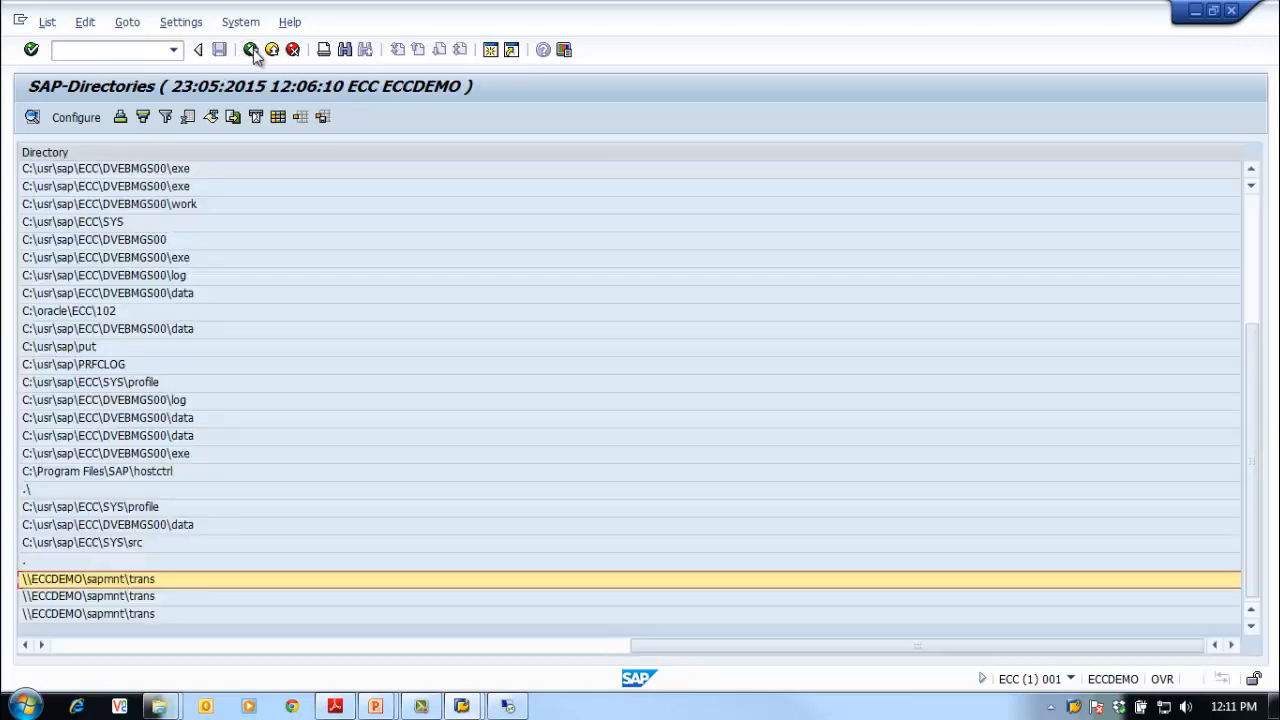
Step: Show K-533COINVIRSAHR.SAP and K-533COINVIRSANH.SAP in trans\cofiles, then return to SAP-Directories
double_click(203, 578)
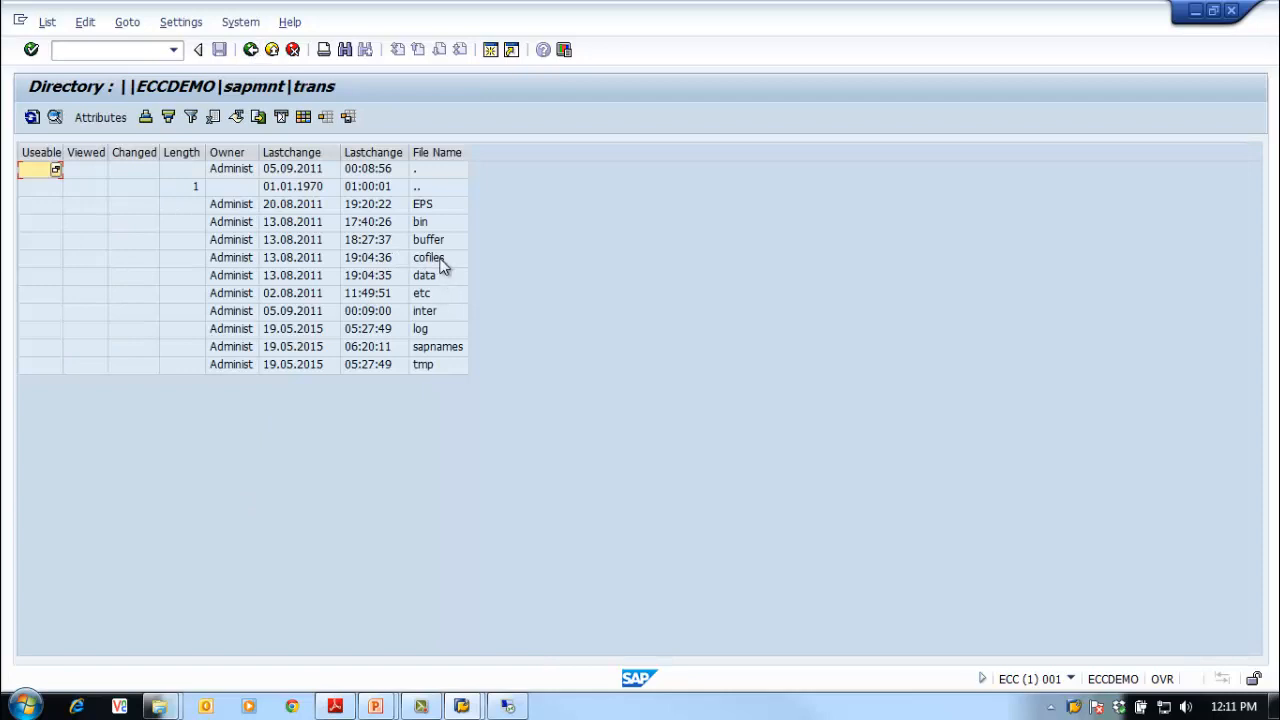
left_click(444, 277)
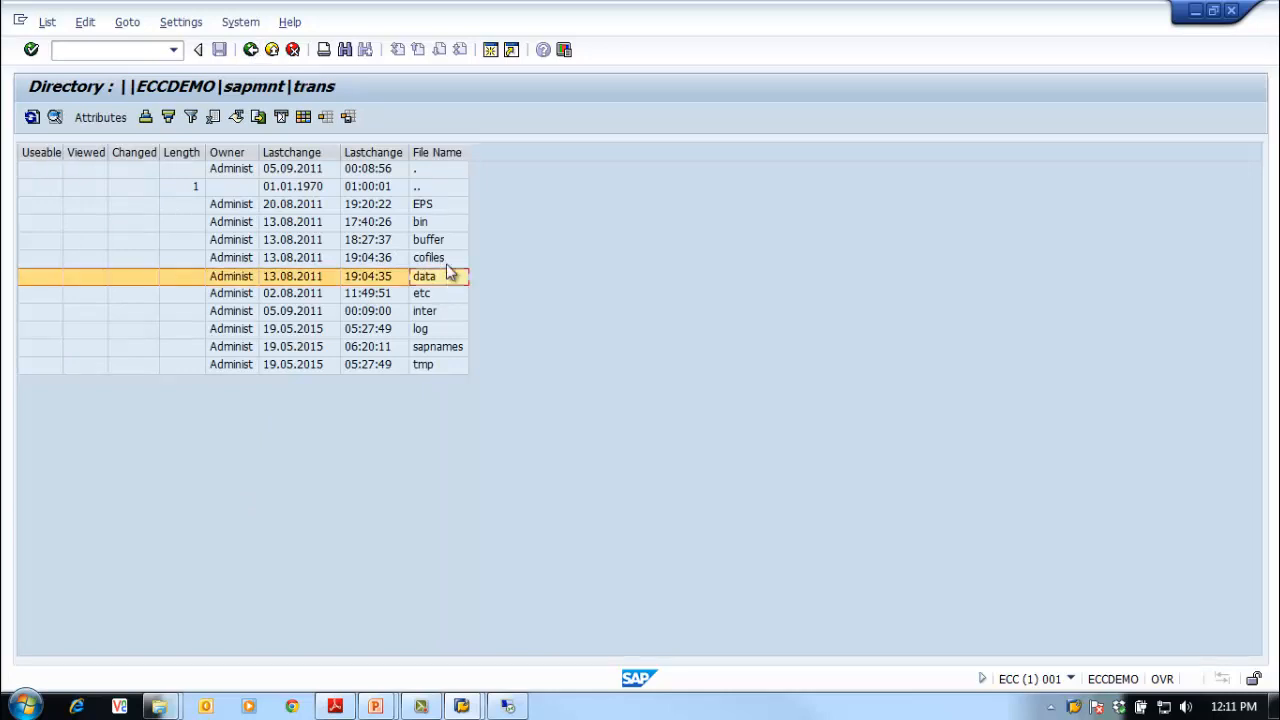
left_click(455, 260)
double_click(455, 260)
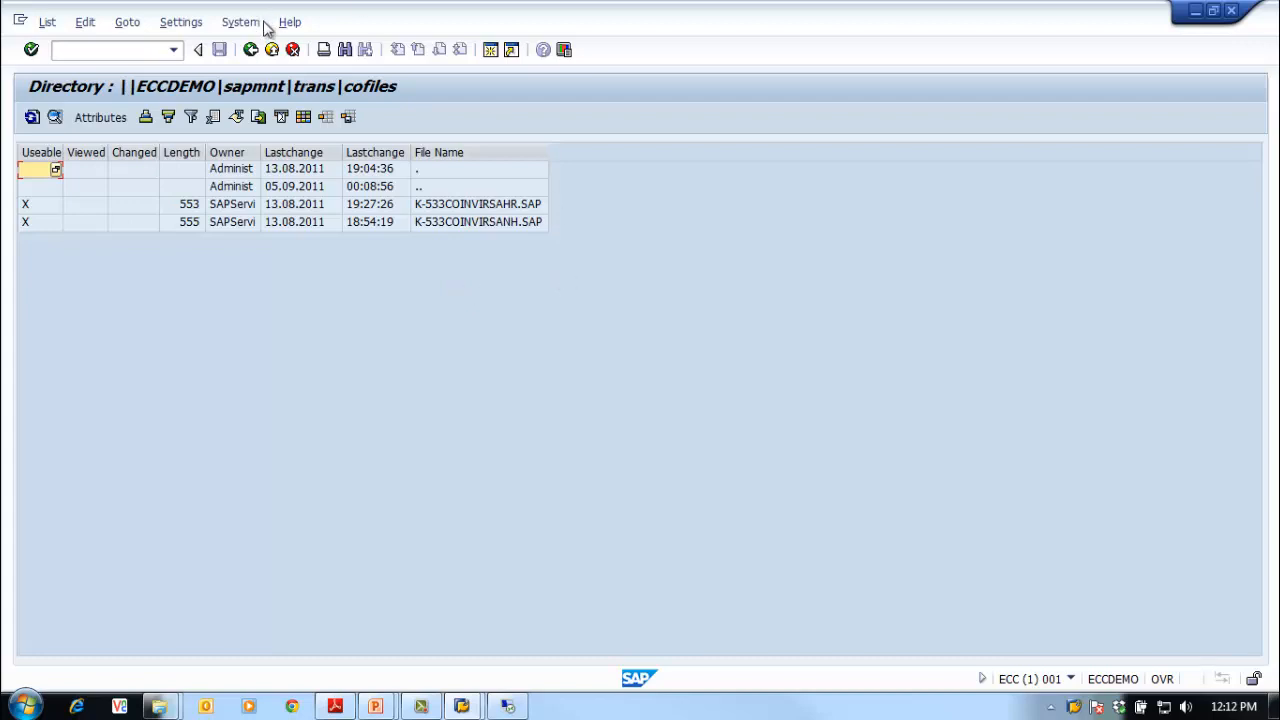
left_click(250, 49)
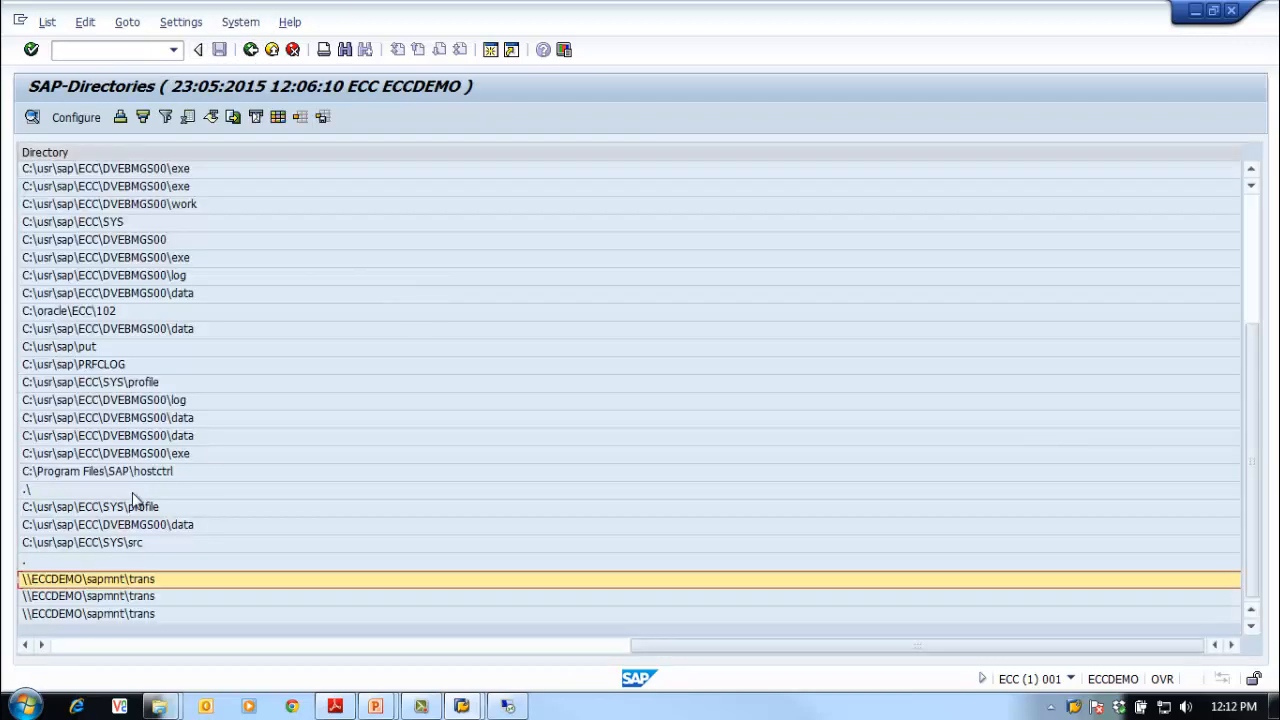
double_click(152, 580)
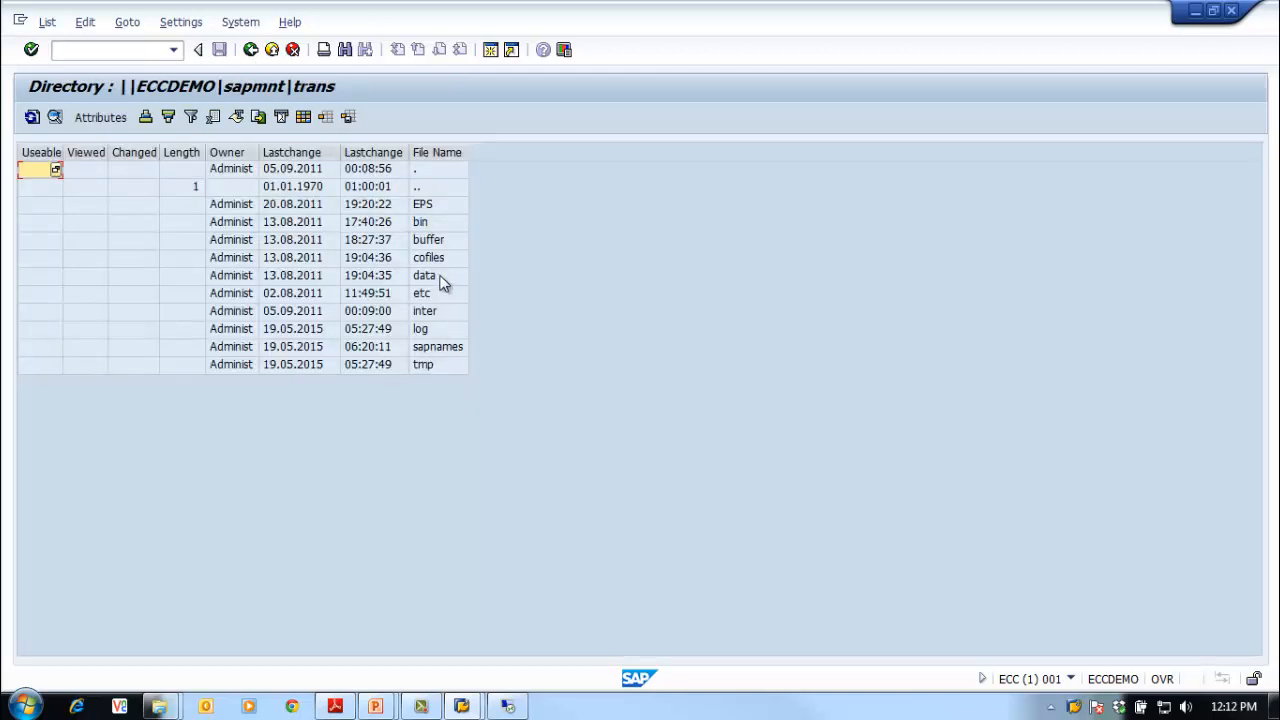
left_click(444, 277)
left_click(443, 259)
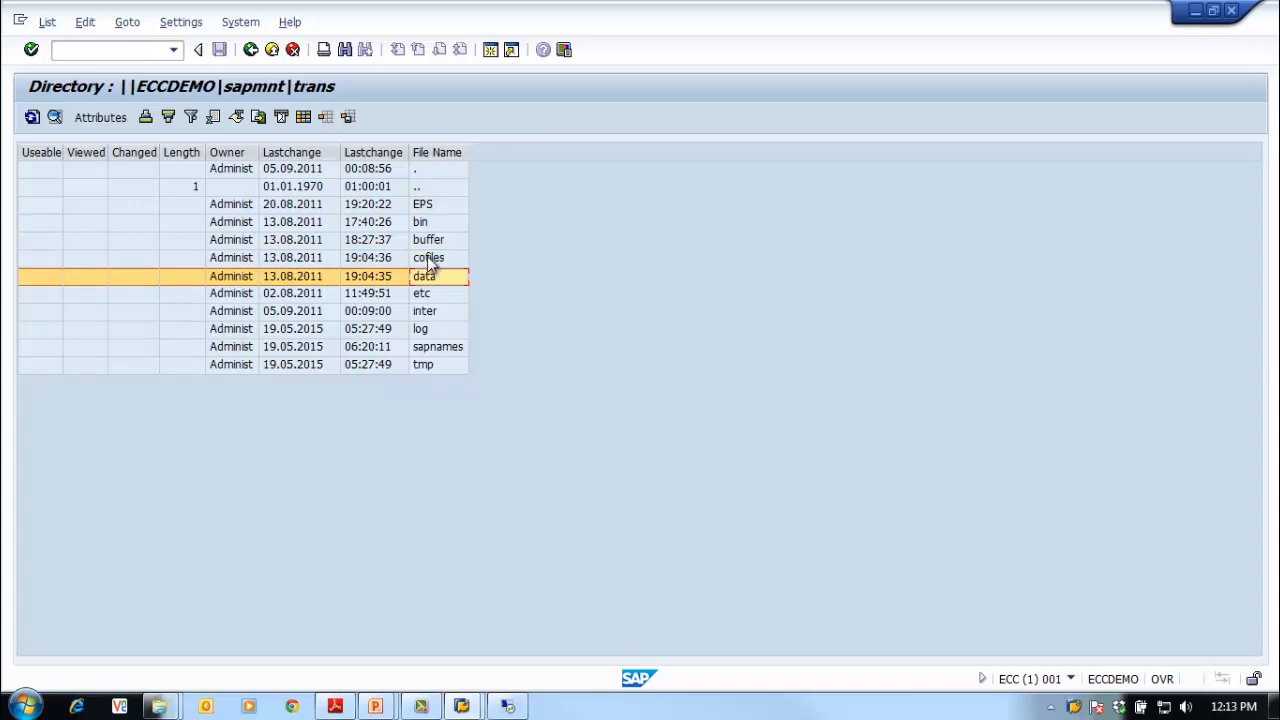
left_click(438, 259)
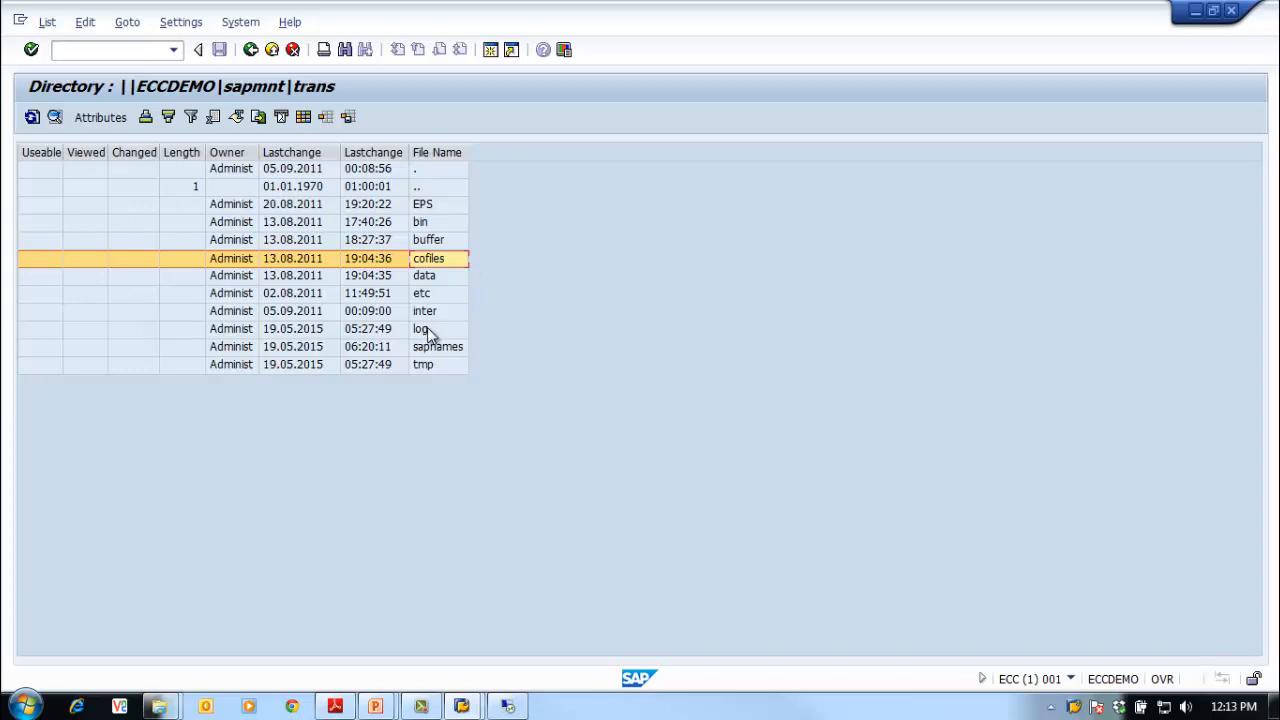
left_click(462, 331)
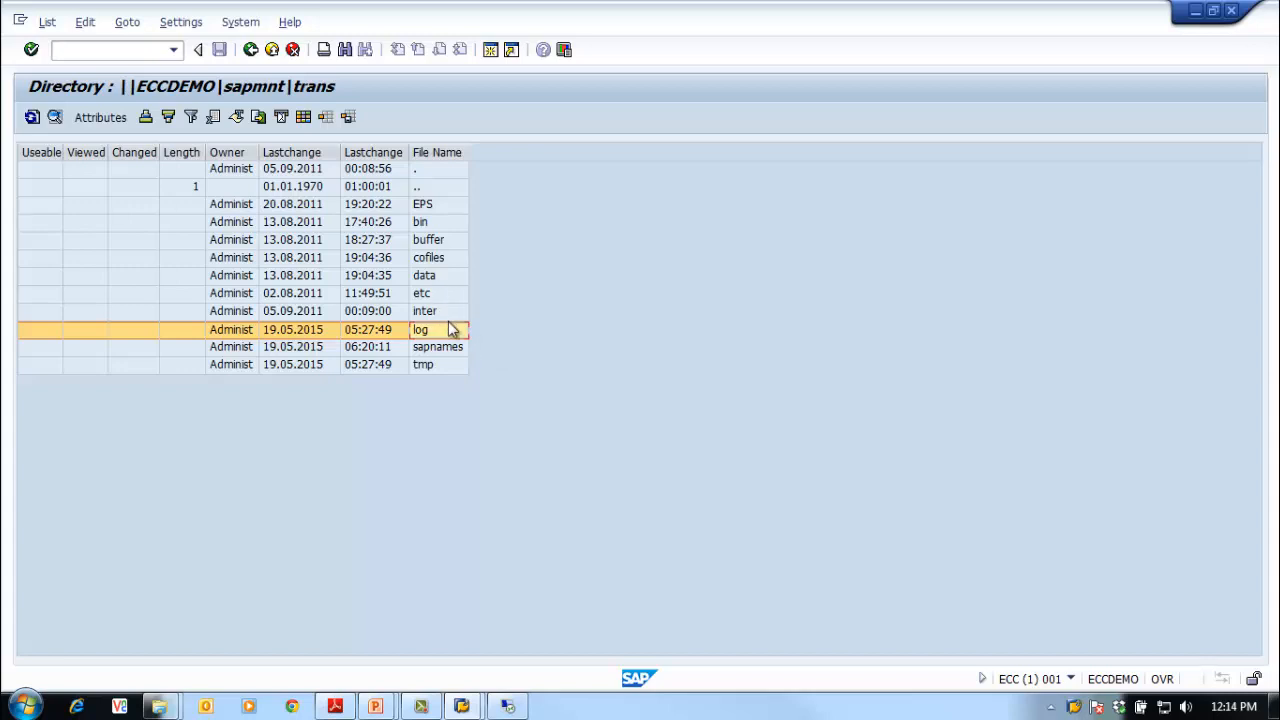
left_click(447, 368)
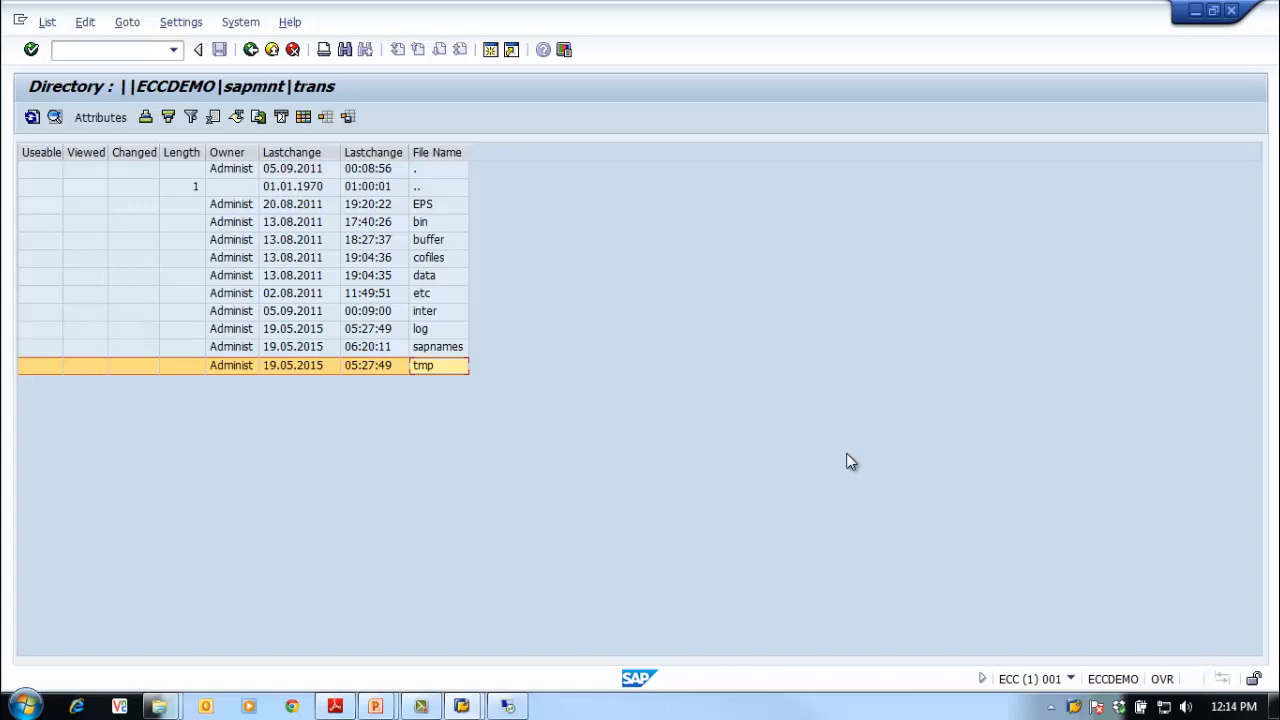
left_click(459, 330)
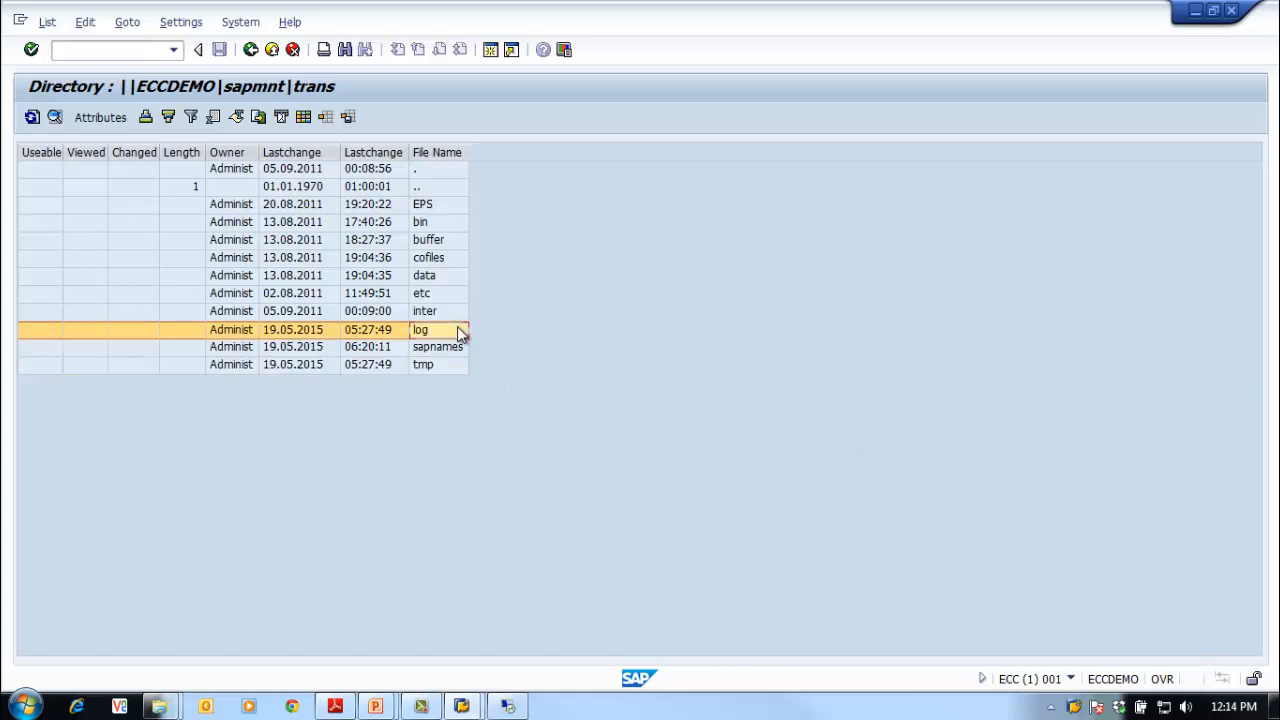
left_click(424, 366)
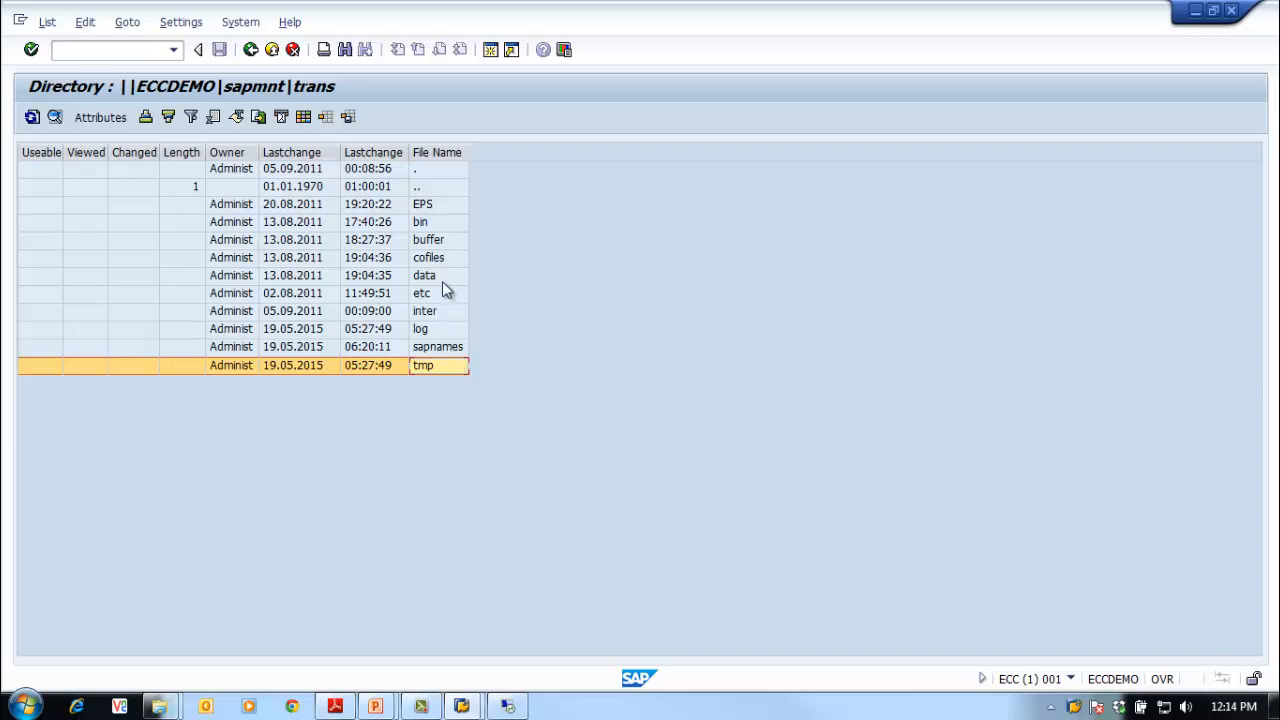
left_click(443, 351)
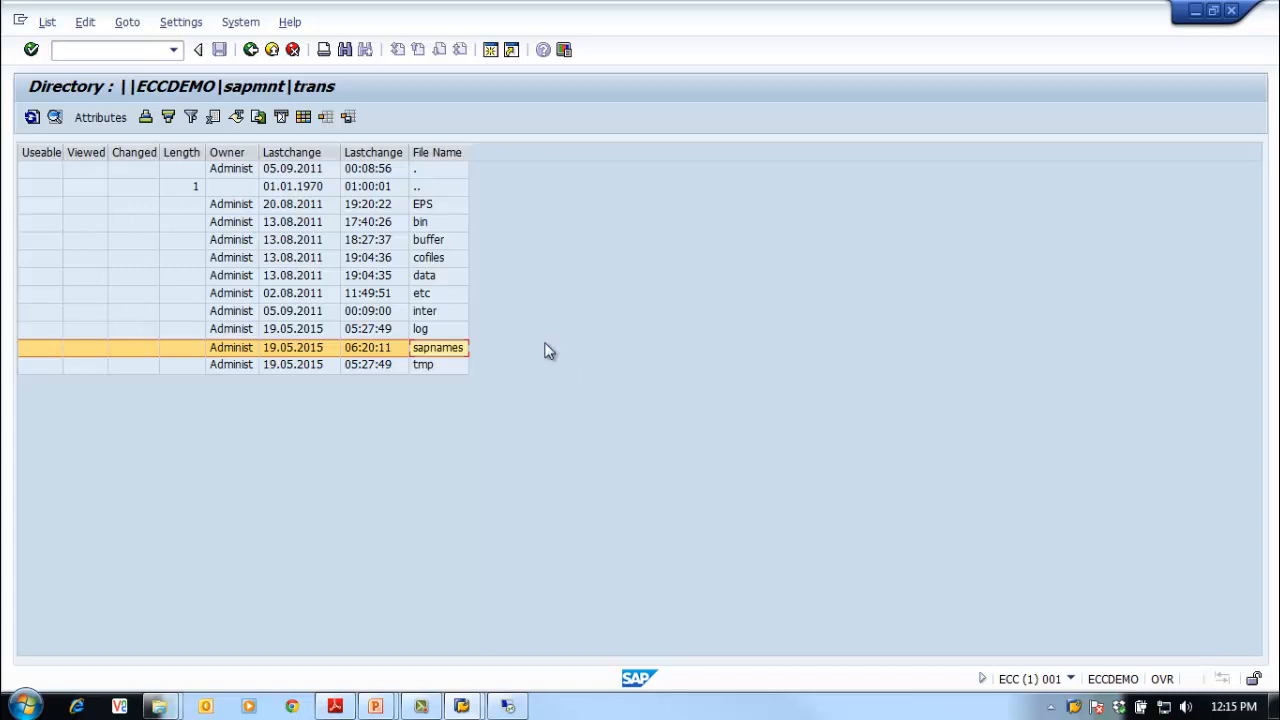
left_click(417, 205)
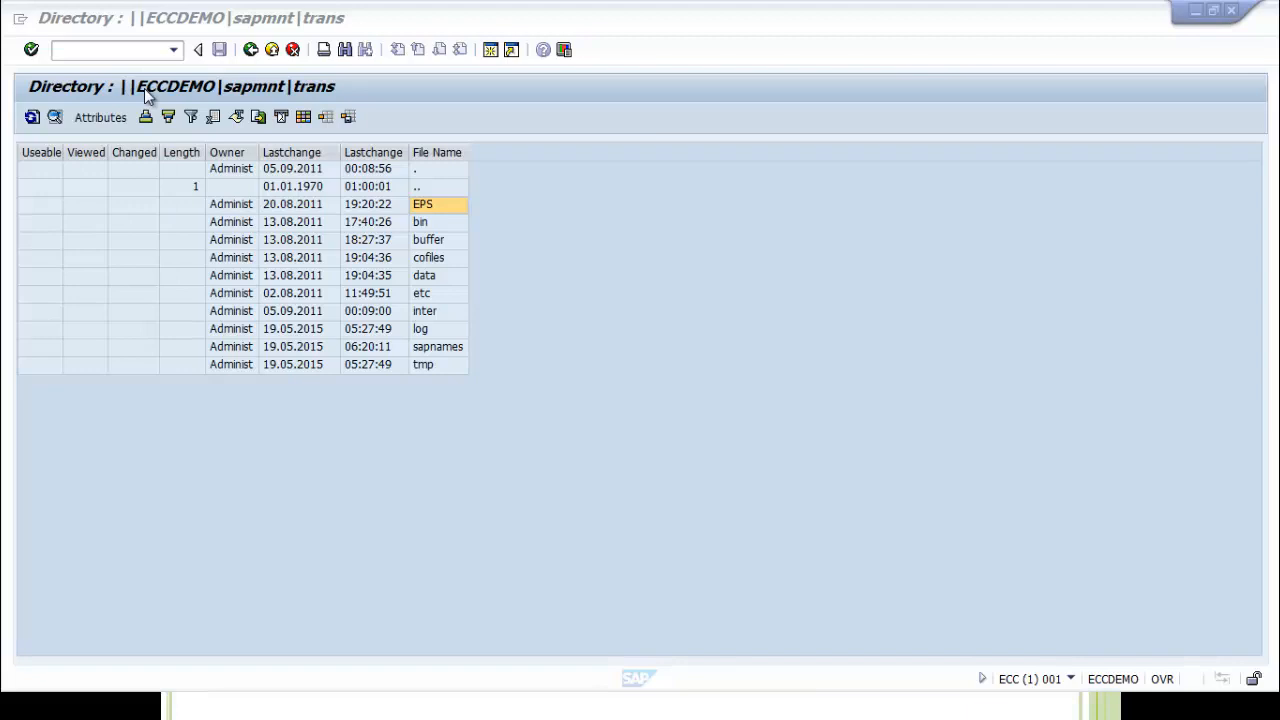
Step: Switch from SAP GUI to the SAP Note 0000083327.pdf in Adobe Reader
key("alt+Tab")
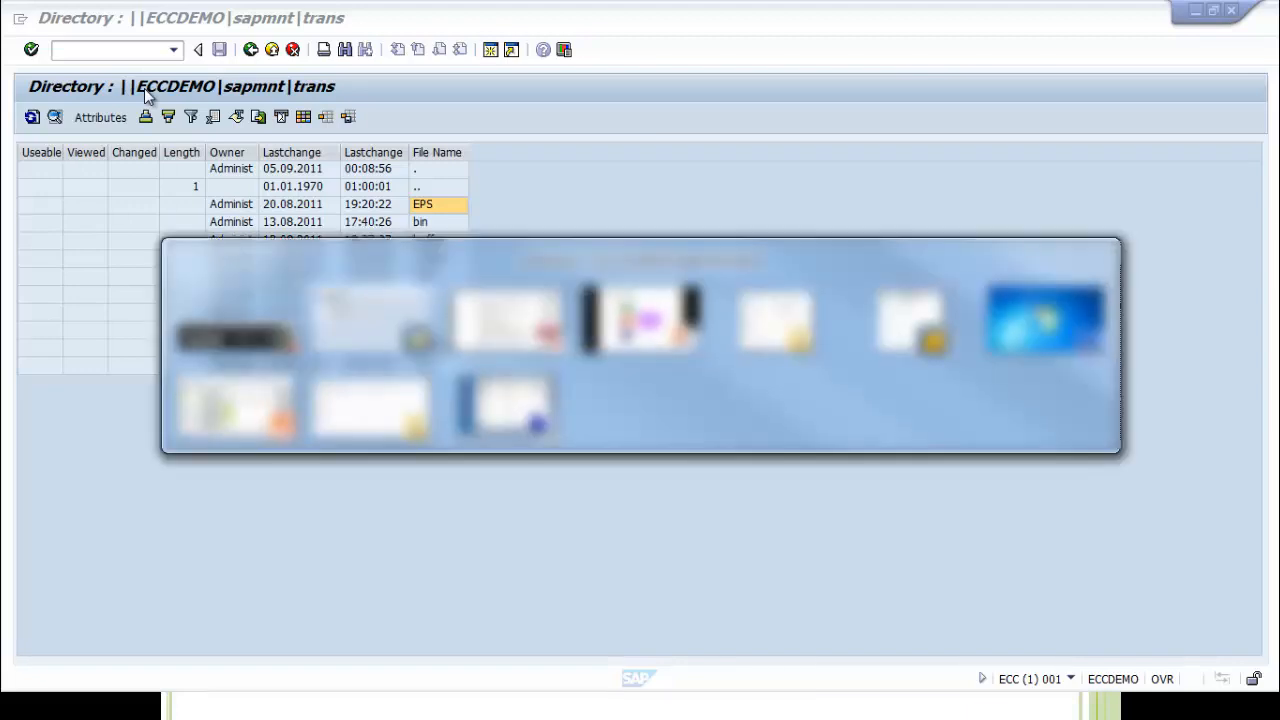
key("alt+Tab")
key("alt+Tab")
key("alt+Tab")
key("alt+Tab")
key("alt+Tab")
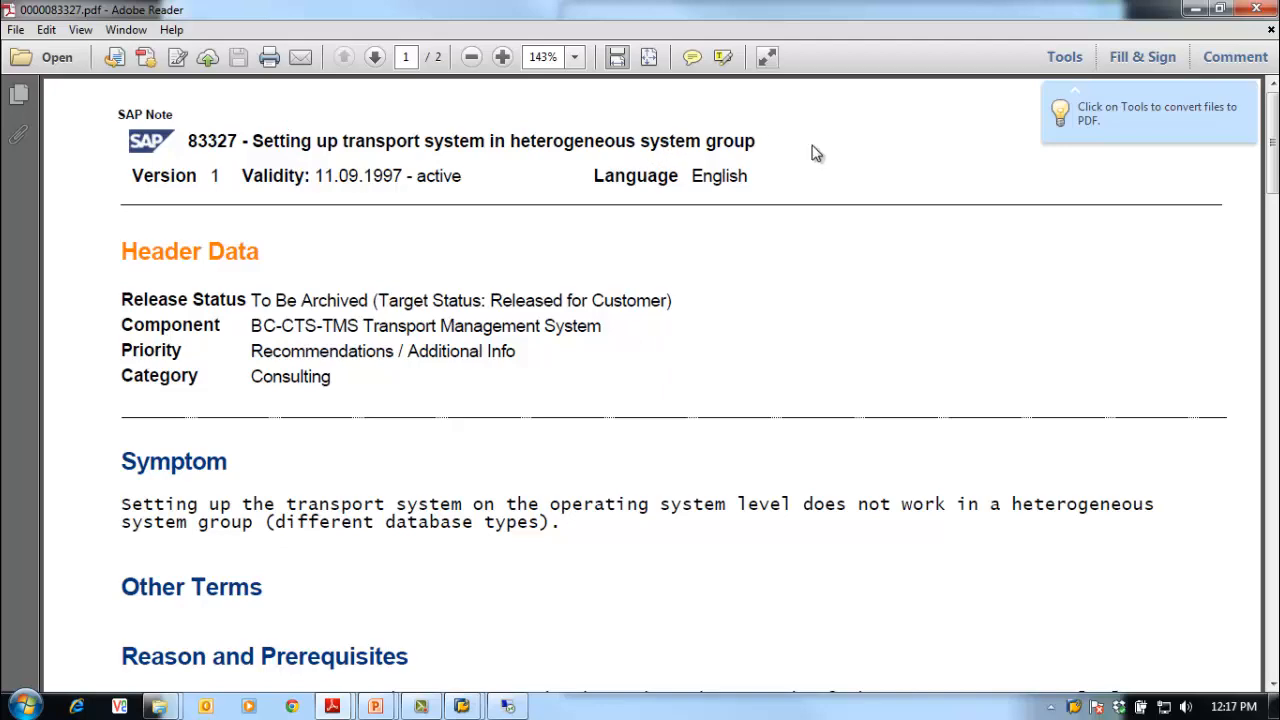
Step: Read SAP Note 83327 through page 2, then bring the Transport Directory slide forward
scroll(812, 303, "down", 10)
scroll(812, 304, "up", 3)
scroll(812, 304, "up", 5)
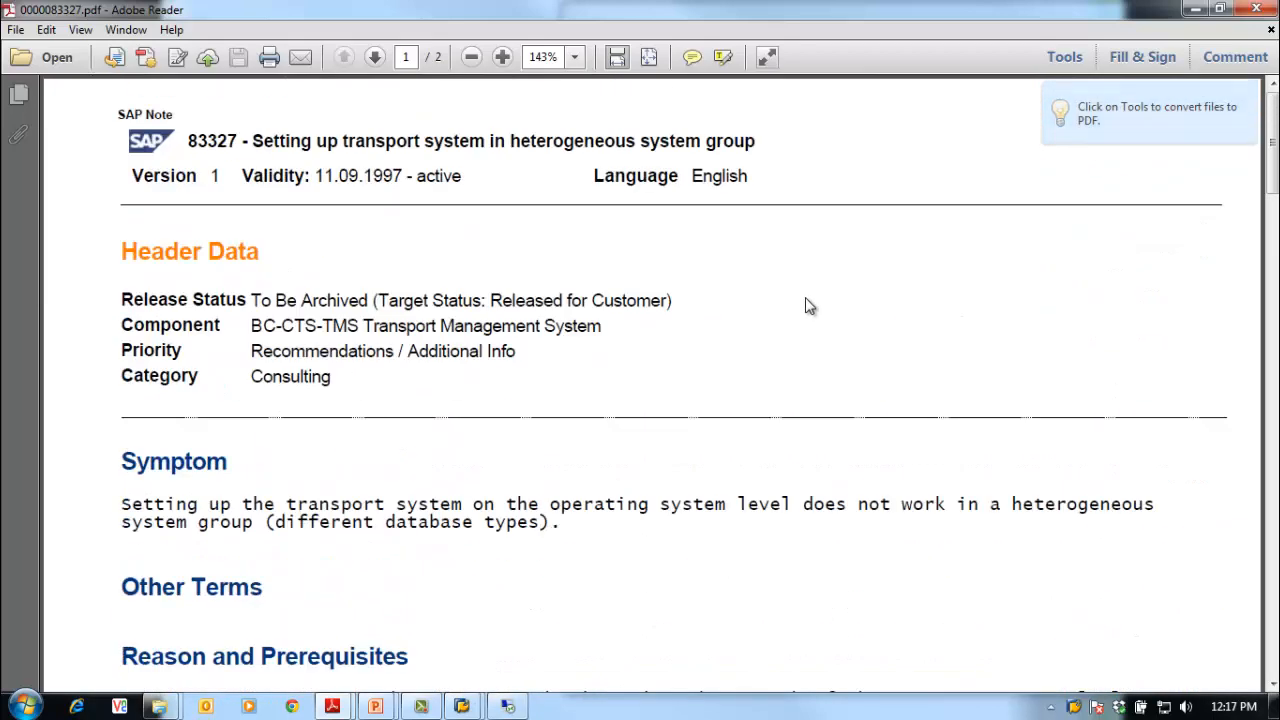
scroll(812, 306, "down", 4)
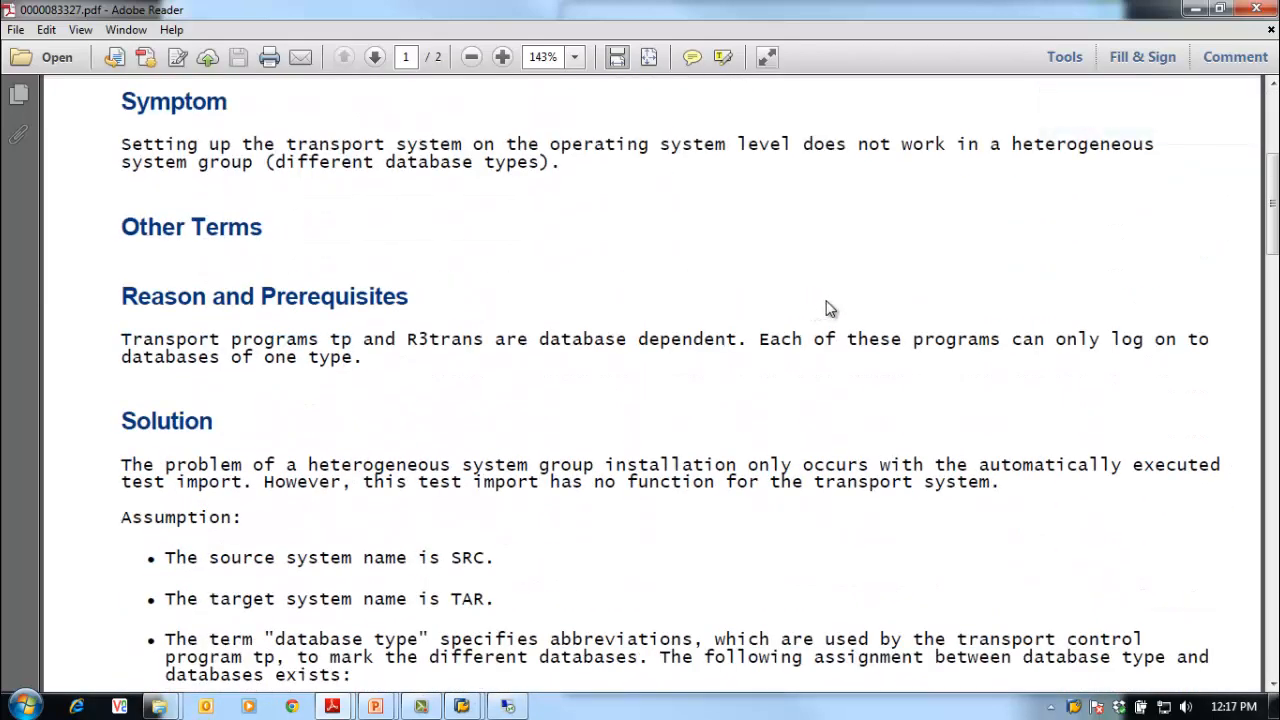
scroll(826, 306, "down", 3)
scroll(824, 306, "down", 5)
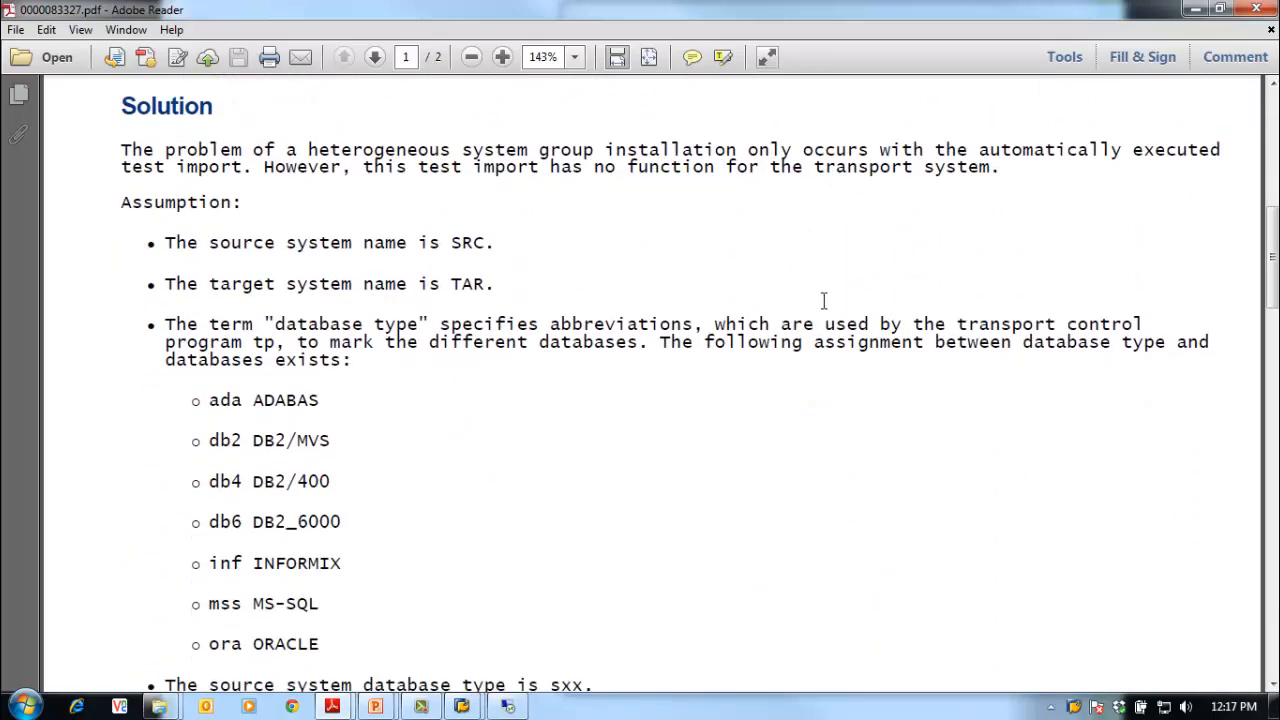
scroll(822, 311, "down", 6)
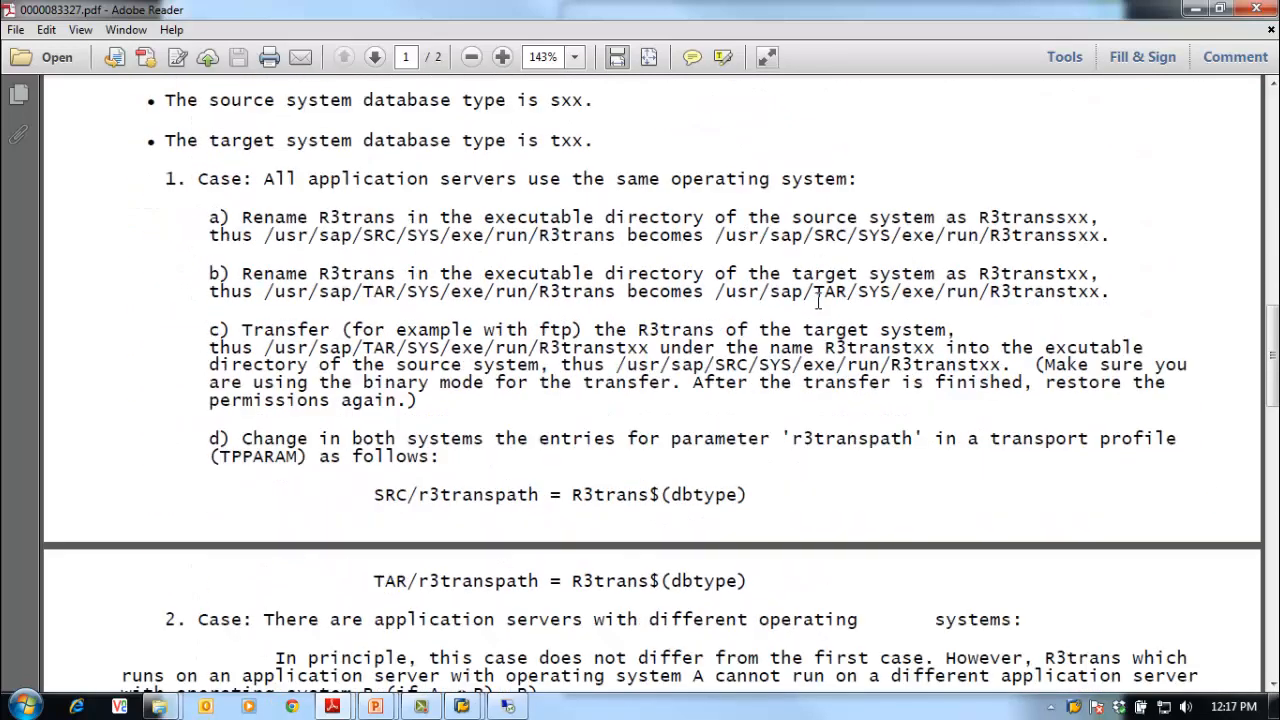
scroll(818, 300, "down", 3)
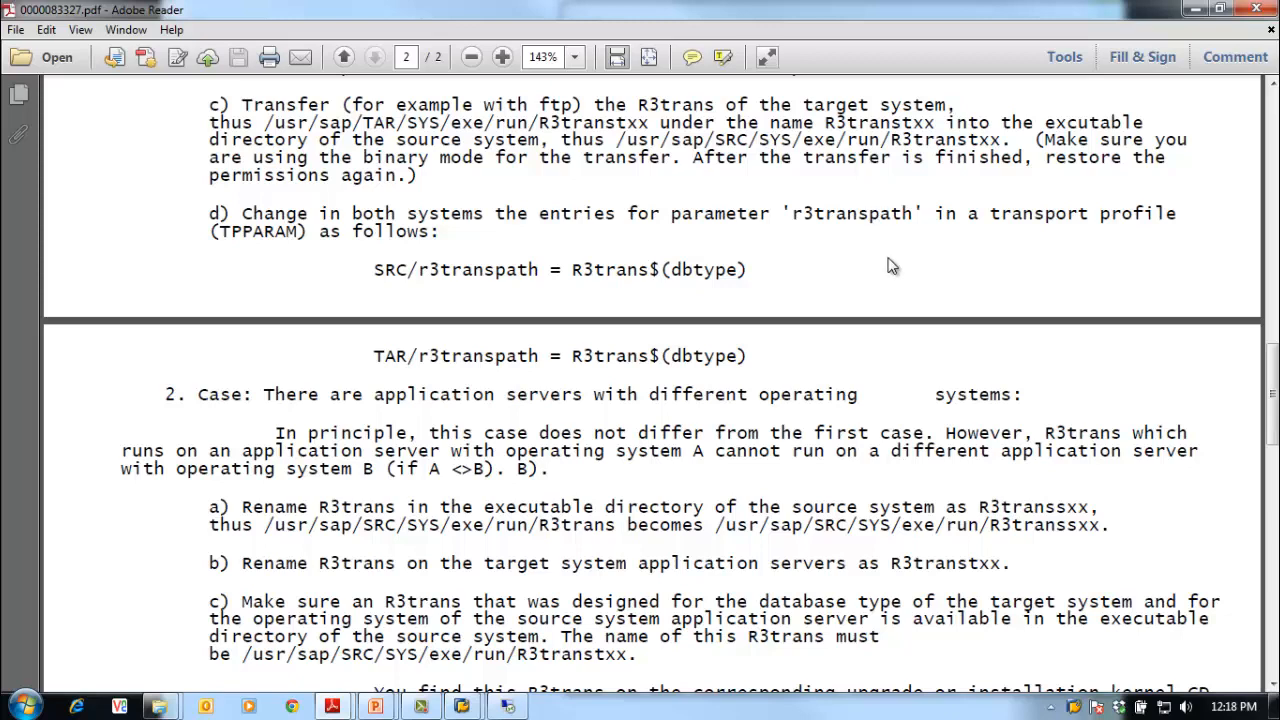
scroll(951, 261, "down", 5)
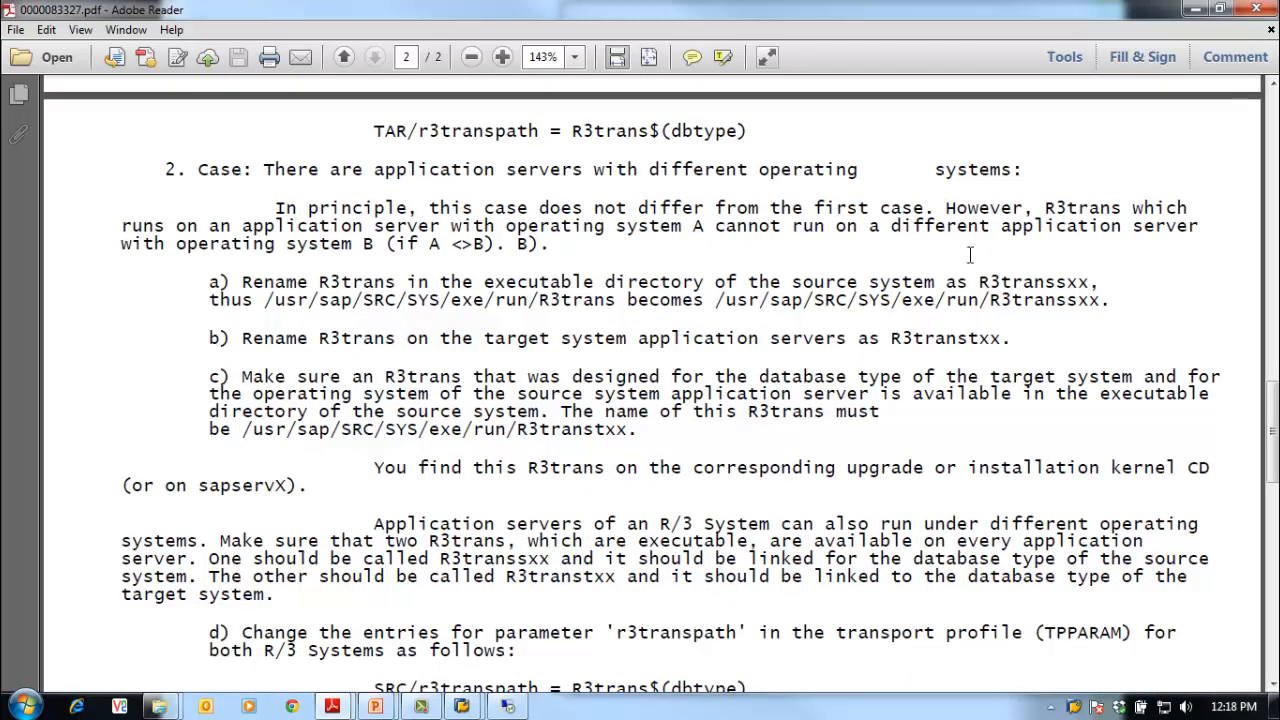
scroll(960, 258, "down", 2)
scroll(785, 432, "down", 3)
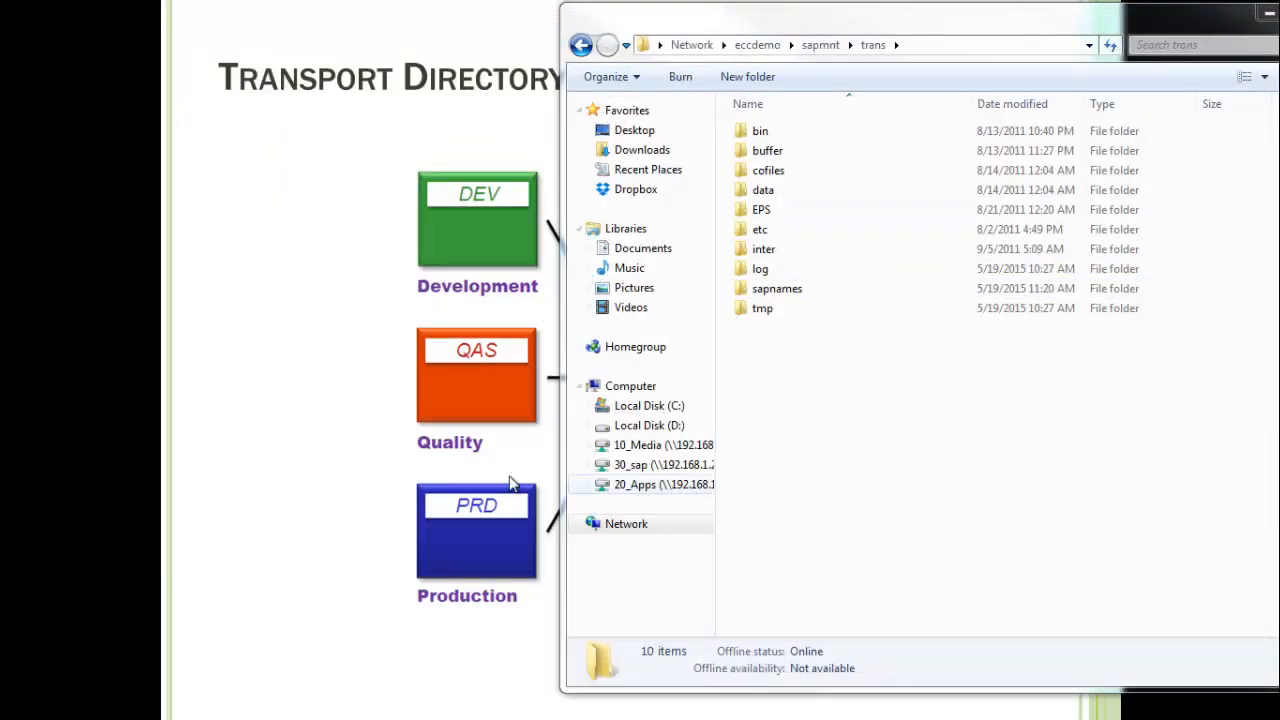
left_click(297, 423)
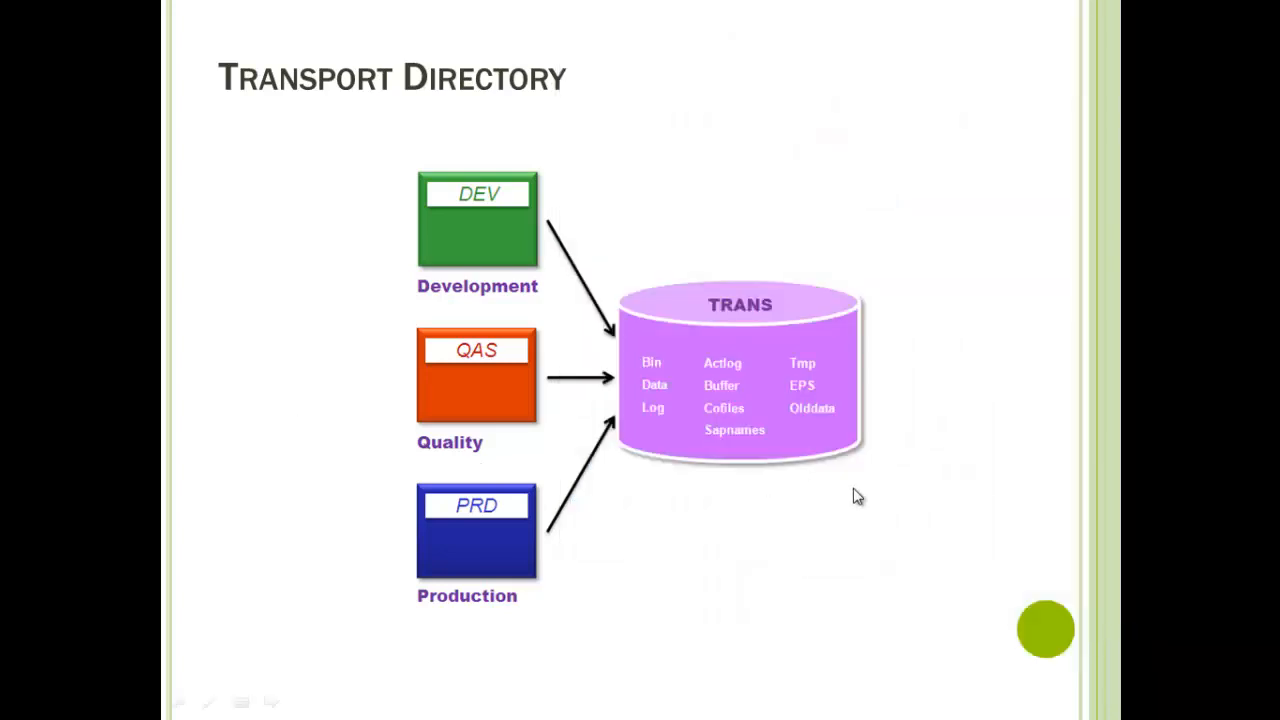
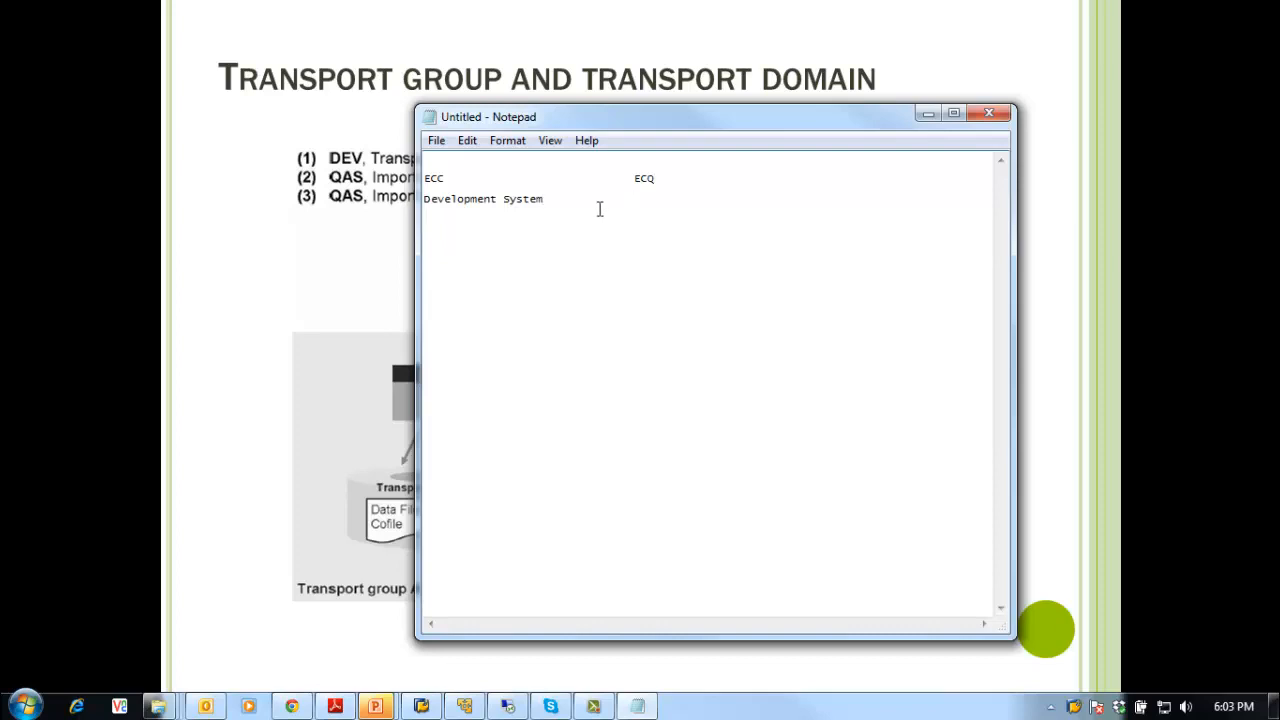
Step: Finish typing 'Productive System' under ECQ in the Notepad note
type("oductive System")
left_click_drag(684, 117, 668, 113)
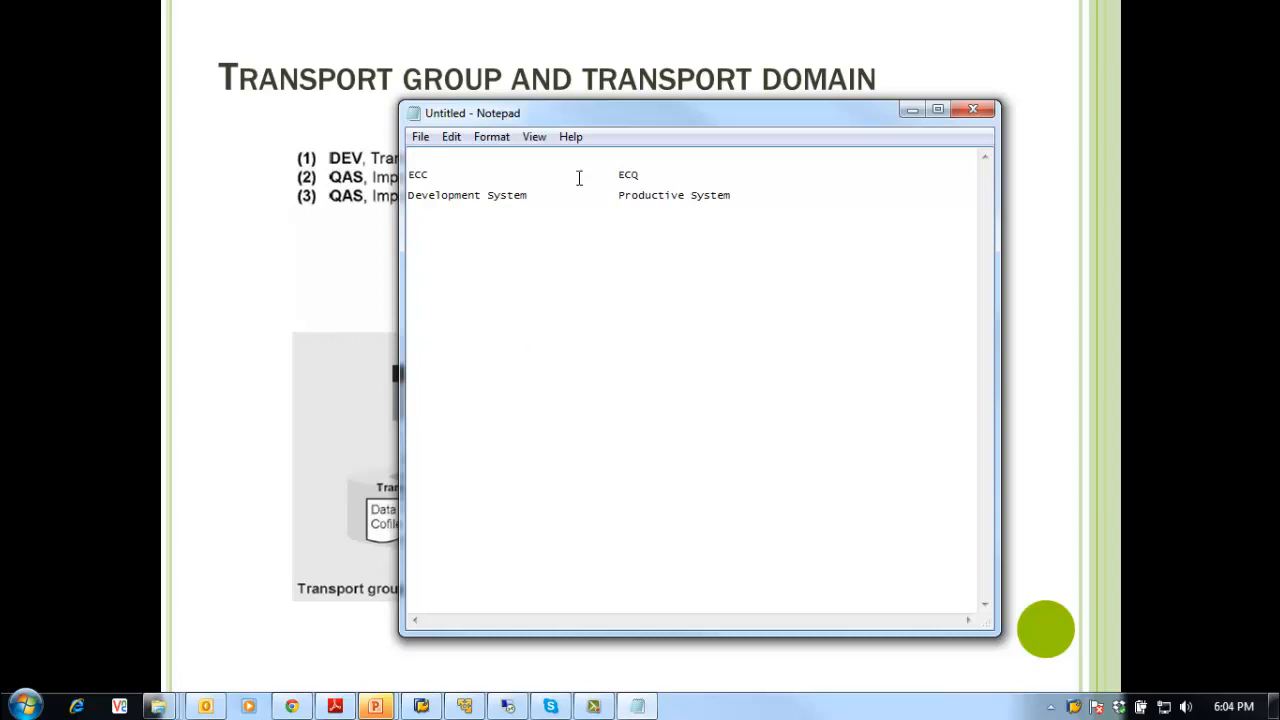
left_click_drag(524, 195, 404, 160)
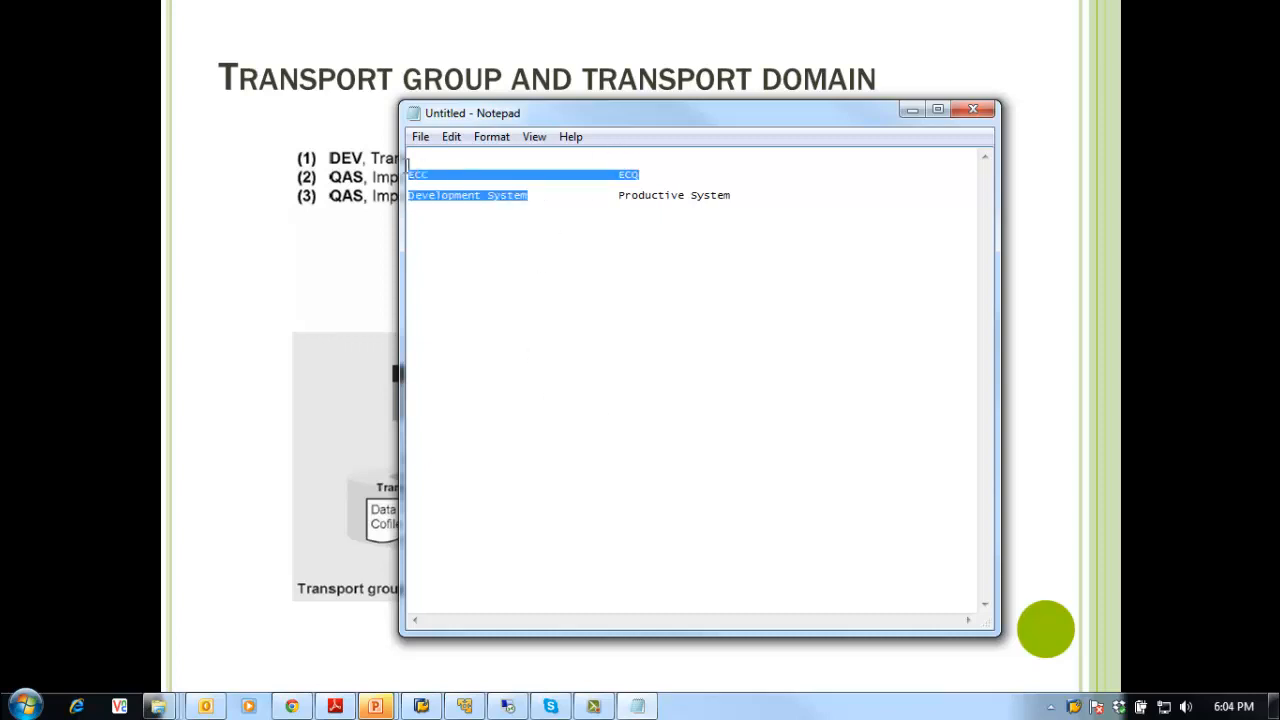
left_click(777, 340)
left_click_drag(630, 174, 727, 207)
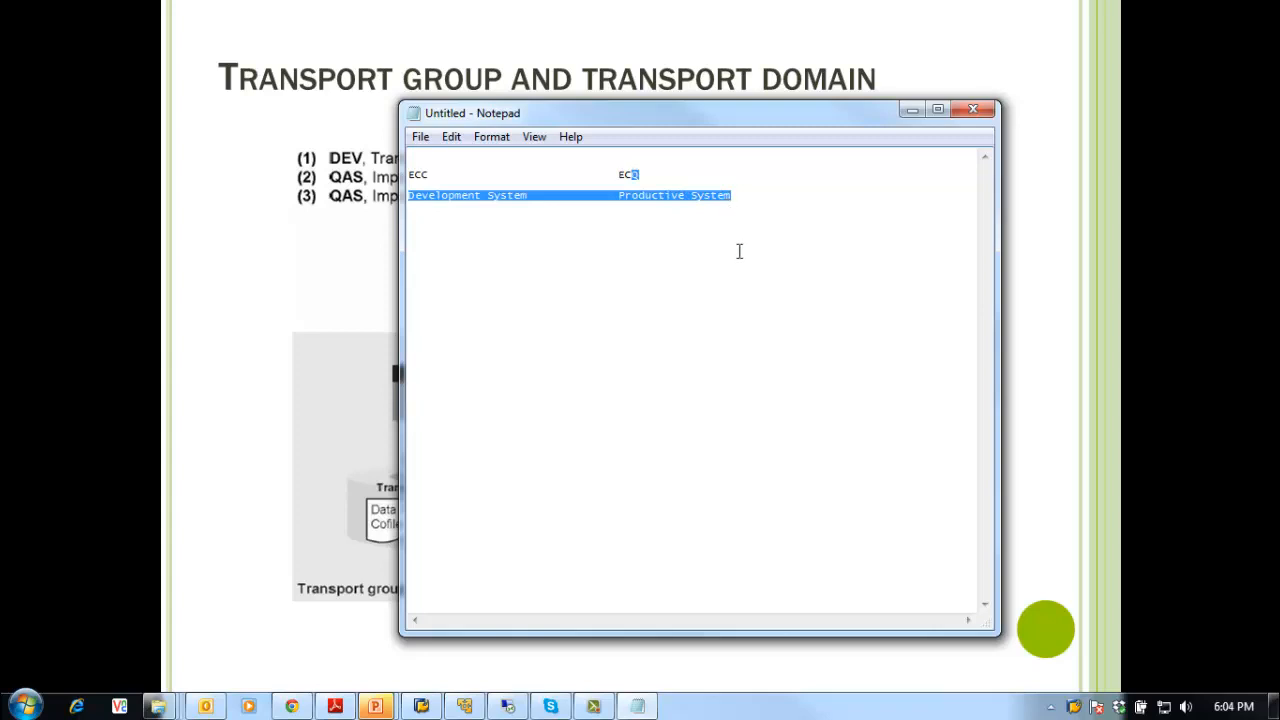
left_click(739, 251)
Step: Move and resize the Notepad window so both system lines show in full
left_click_drag(688, 120, 663, 57)
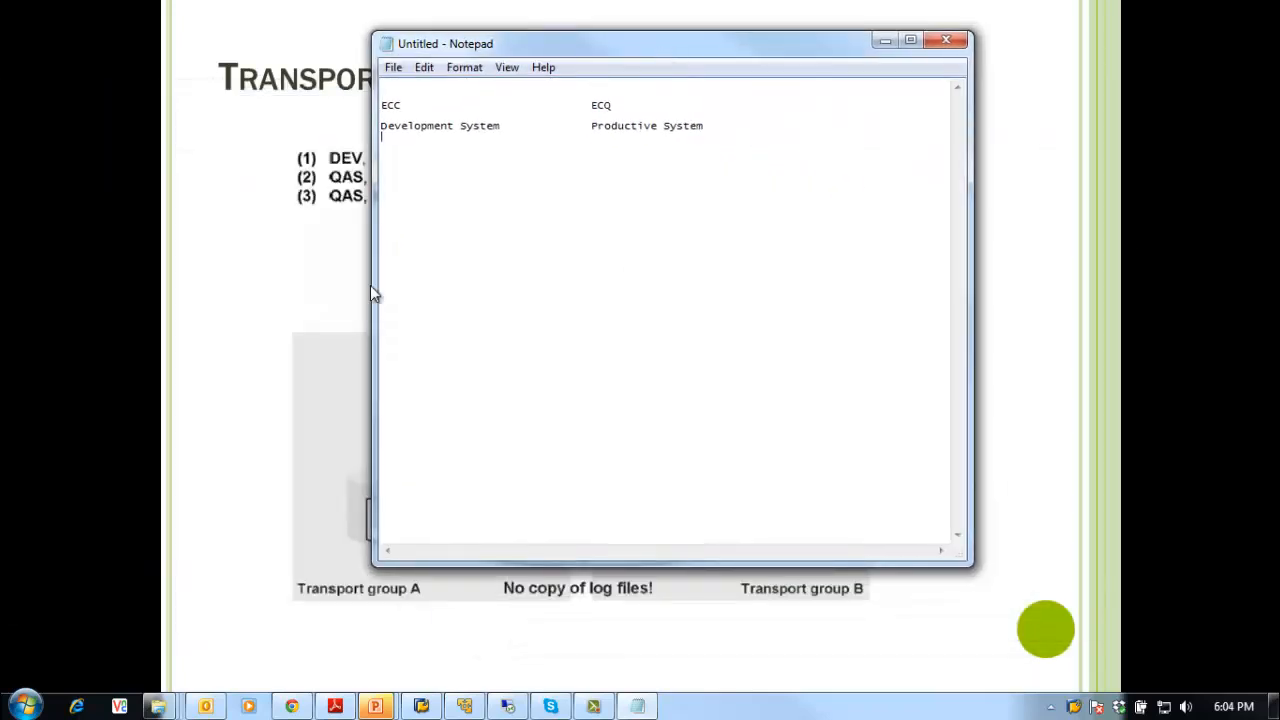
left_click_drag(372, 286, 652, 320)
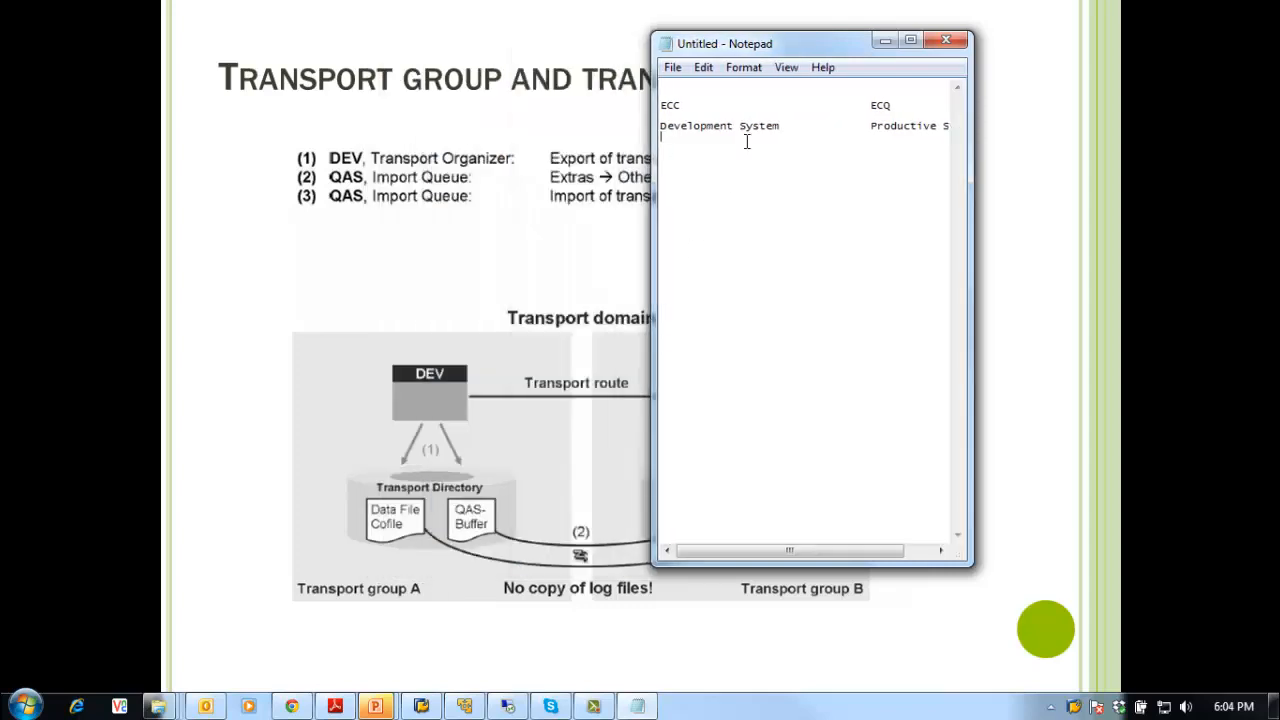
left_click_drag(786, 43, 799, 101)
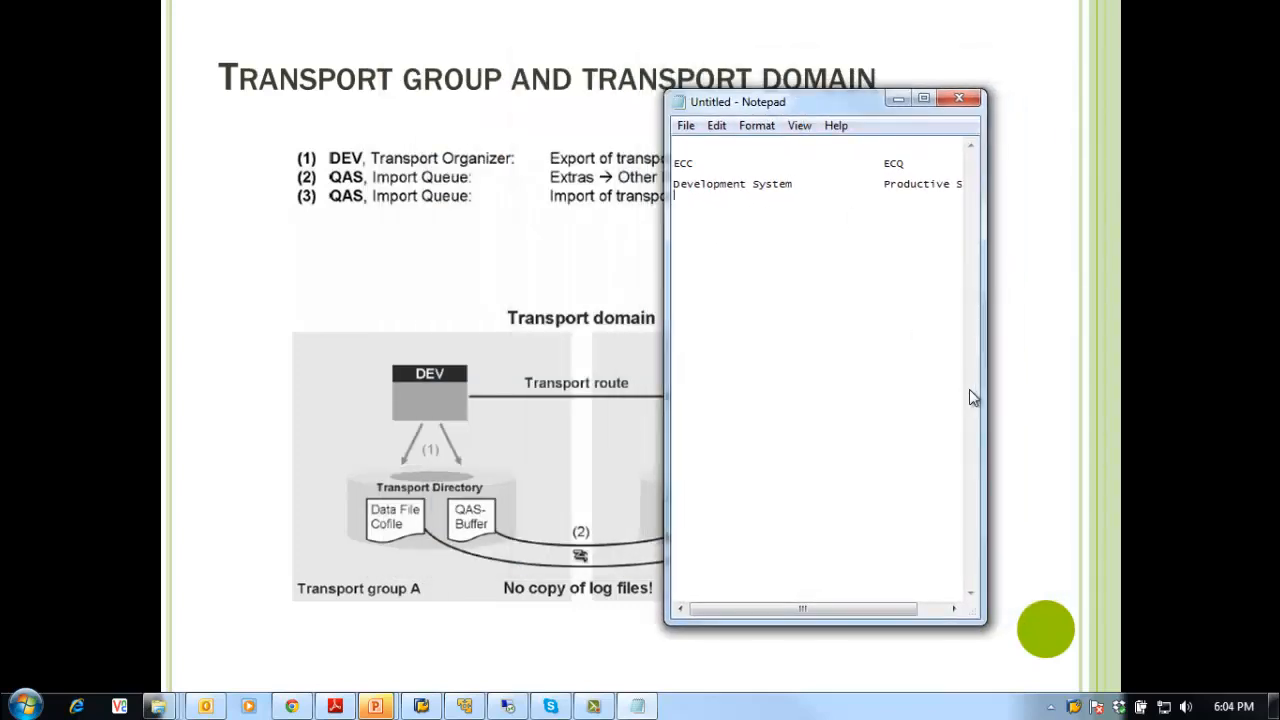
left_click_drag(985, 393, 1019, 392)
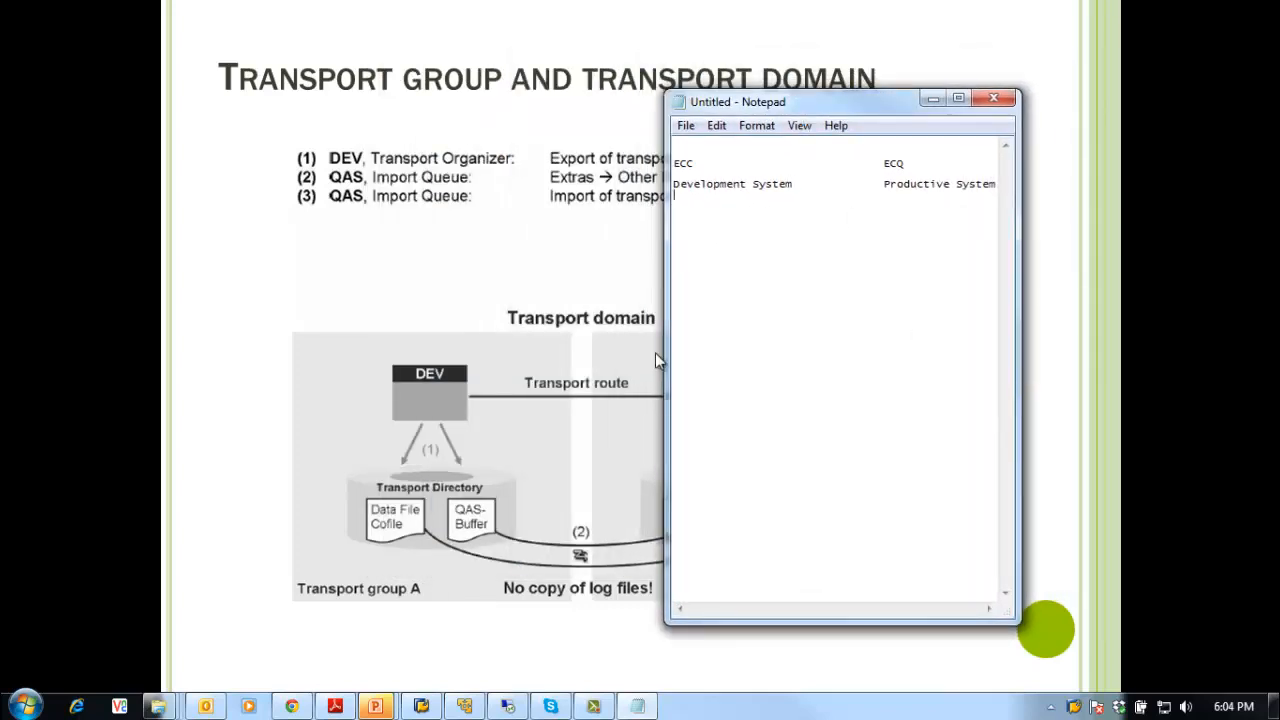
left_click_drag(665, 350, 537, 346)
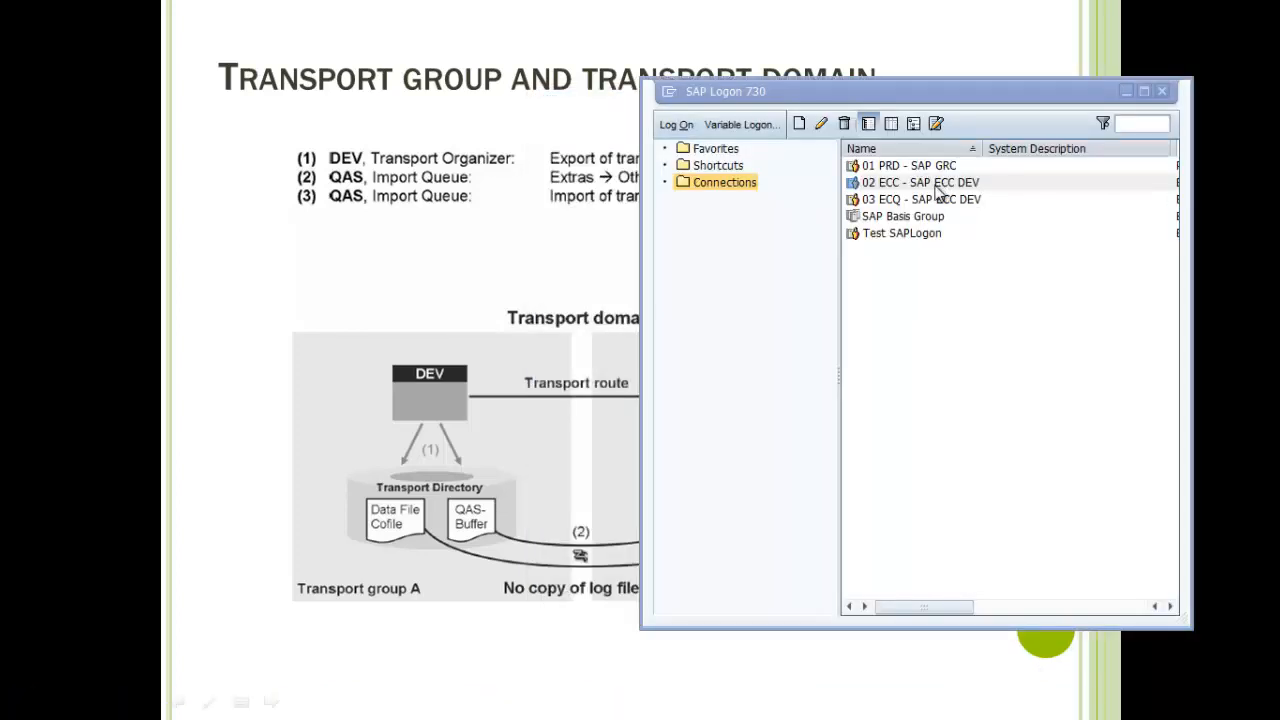
Step: Select the 02 ECC - SAP ECC DEV connection in SAP Logon
left_click(936, 188)
left_click_drag(878, 92, 798, 96)
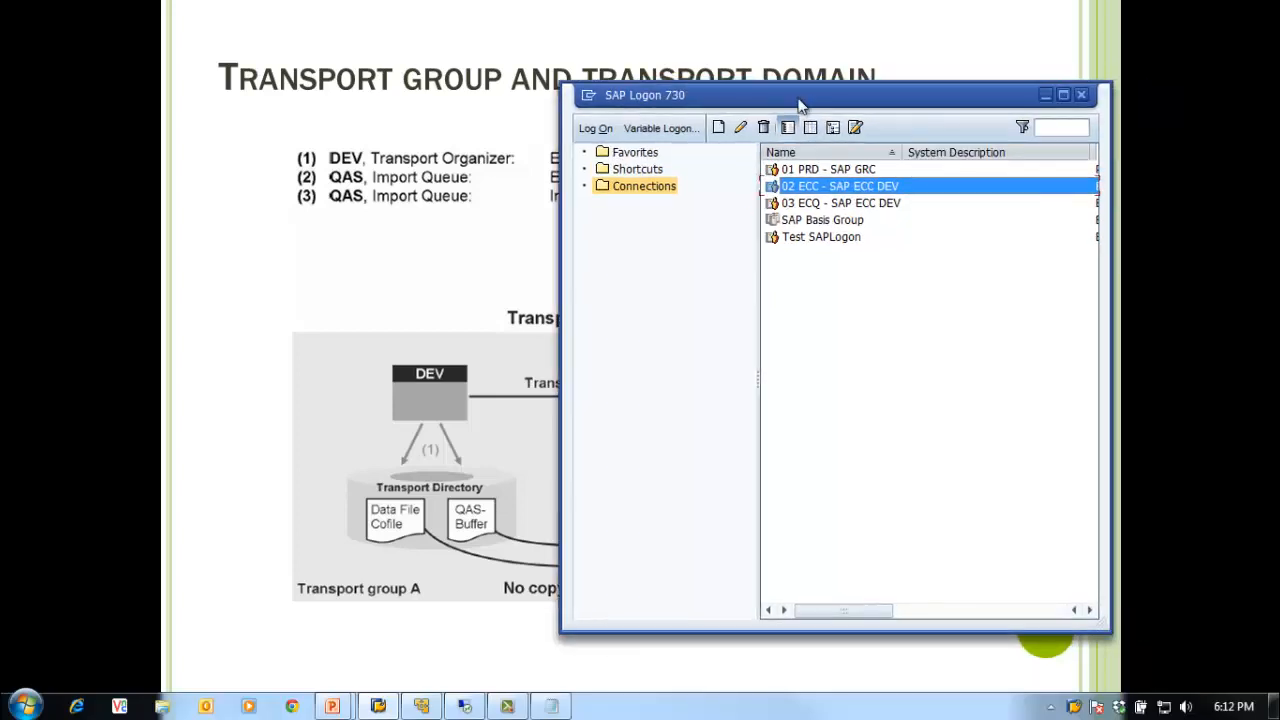
left_click(846, 204)
left_click(843, 188)
left_click_drag(800, 96, 780, 96)
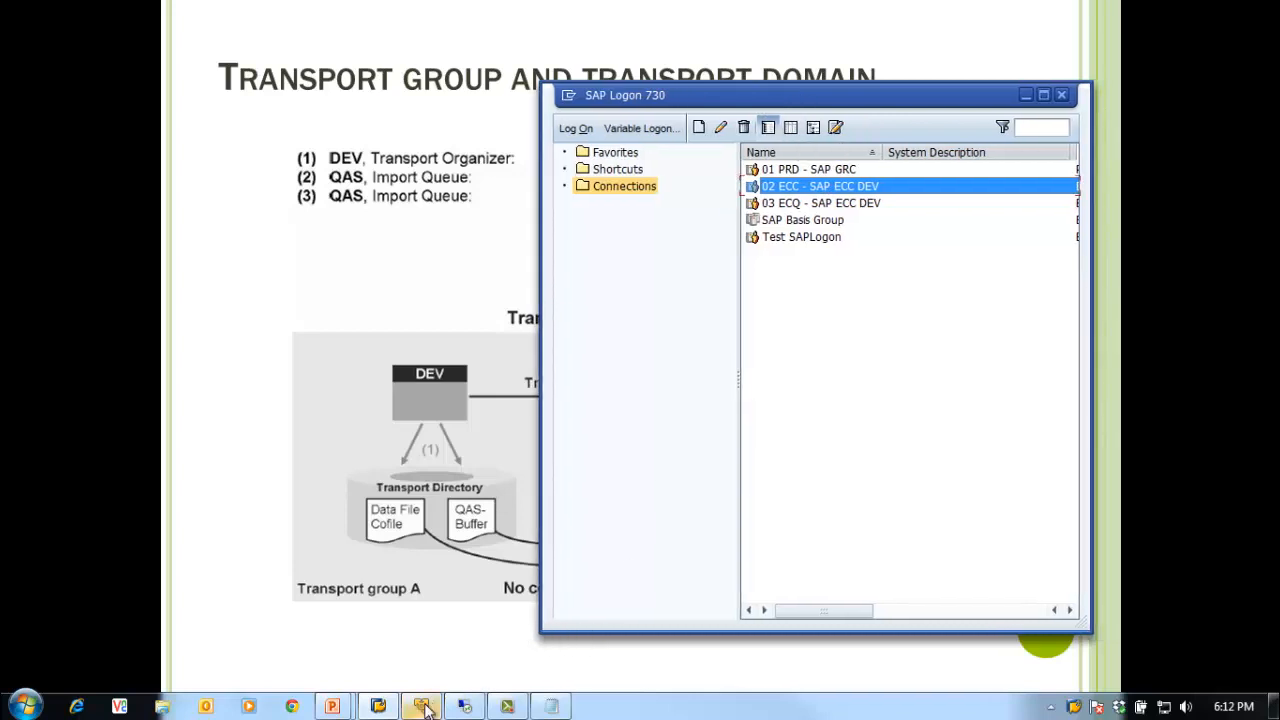
Step: Unlock the remote ECC server with its password, then minimize the SAP management console
left_click(464, 706)
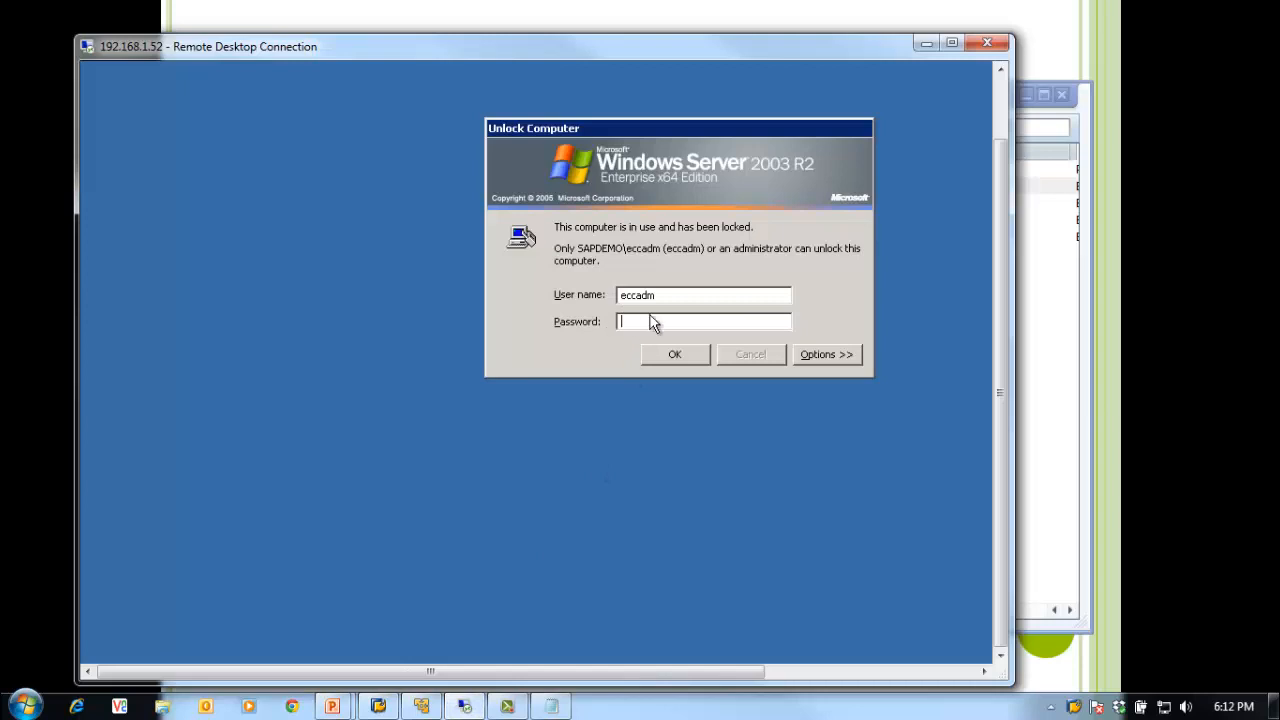
type("********")
key("Return")
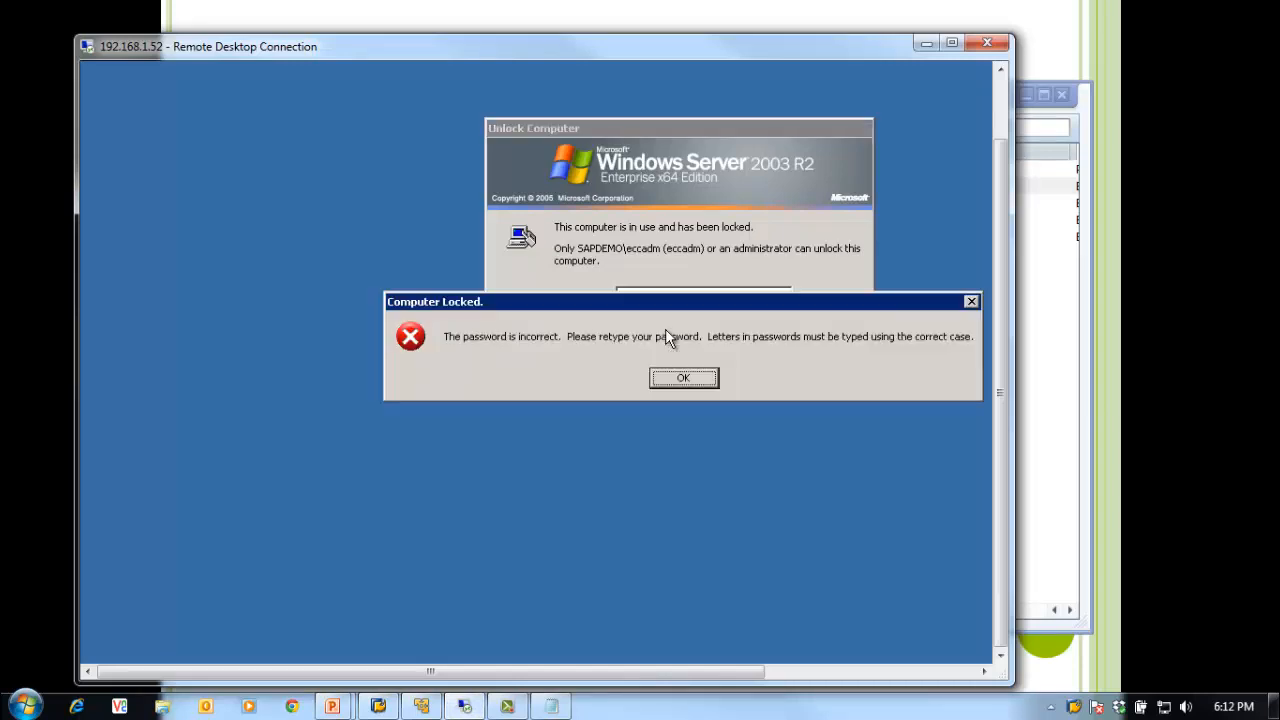
left_click(684, 377)
type("******")
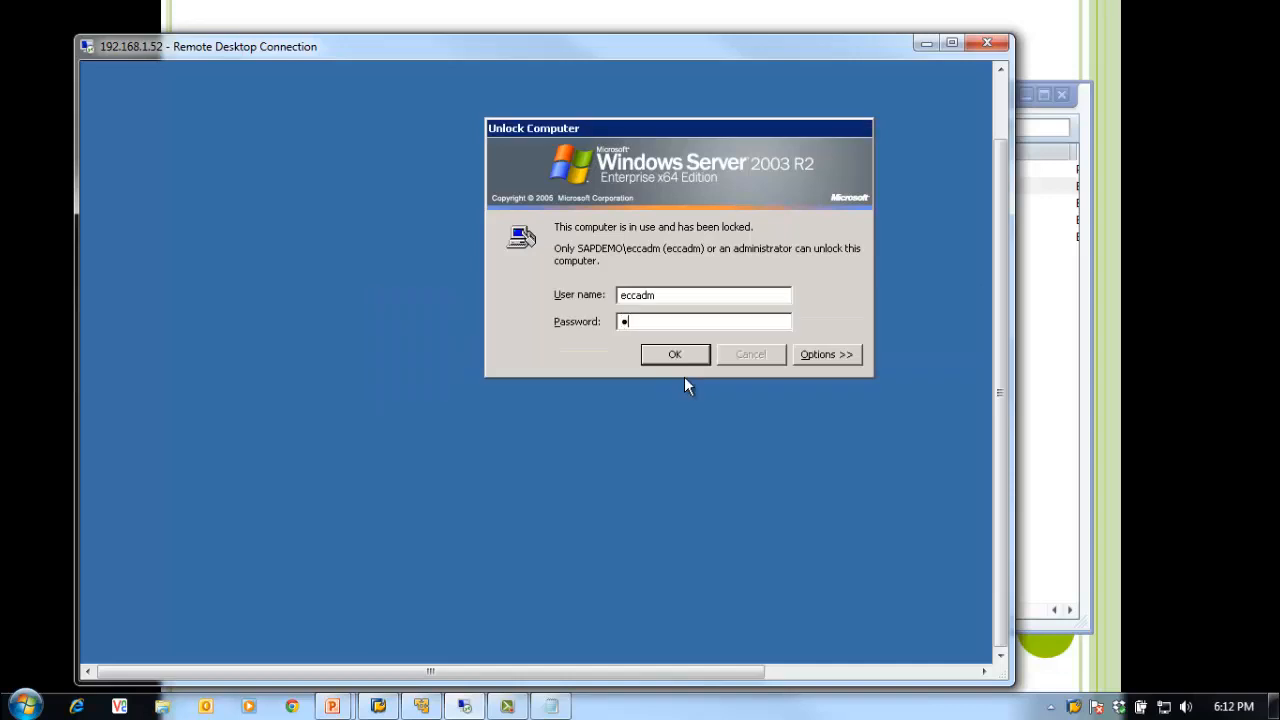
type("**")
key("Return")
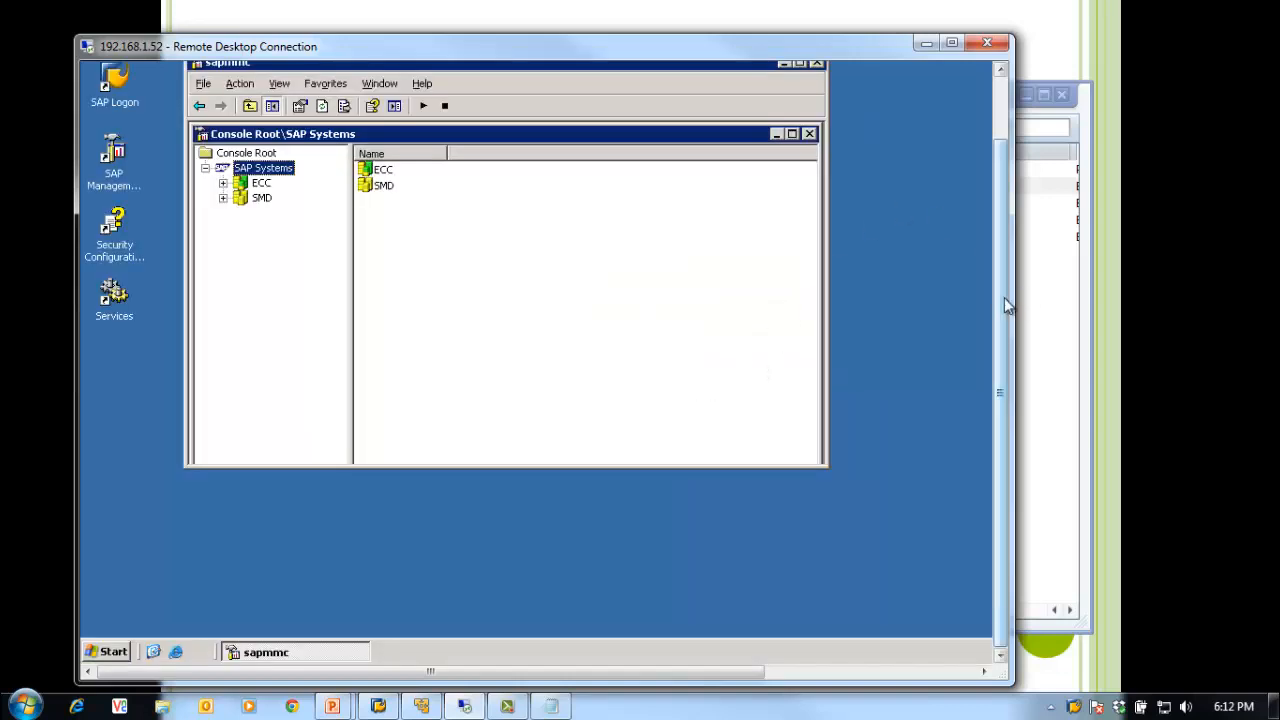
left_click_drag(1004, 297, 1002, 230)
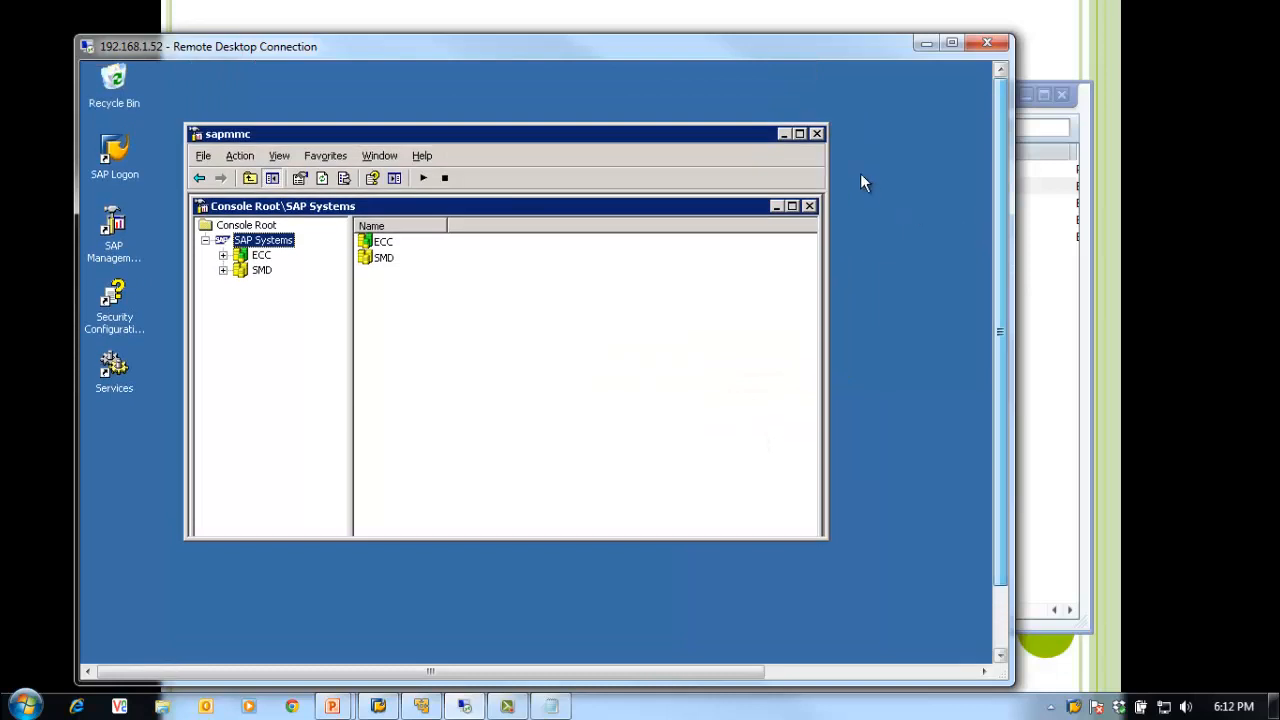
left_click(784, 134)
left_click_drag(1000, 250, 1003, 312)
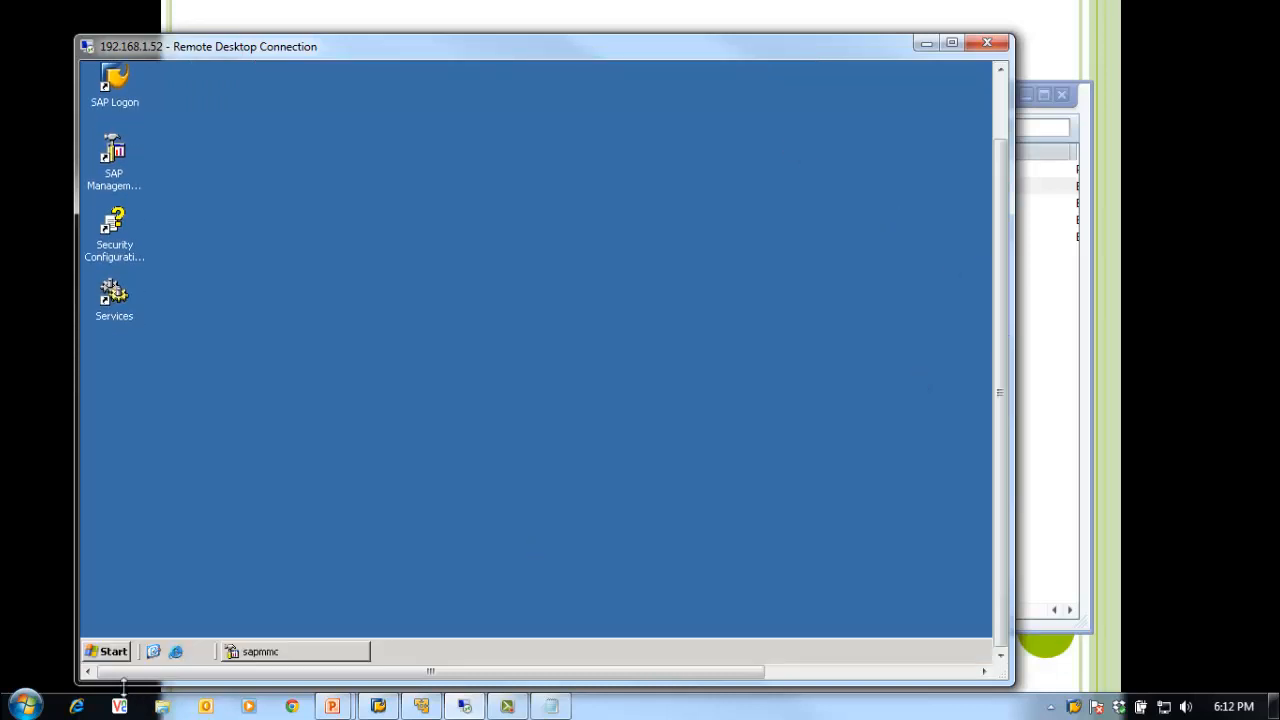
Step: Open C:\usr\sap\trans in Windows Explorer on the ECC server
left_click(106, 651)
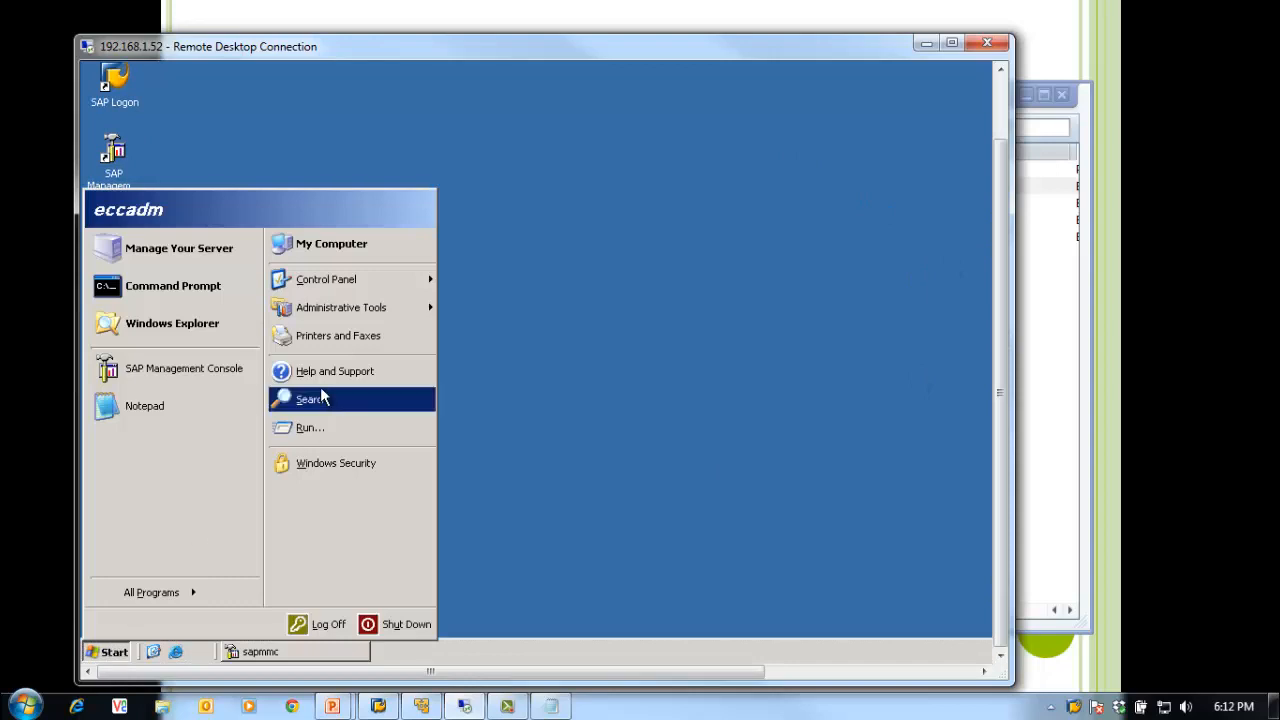
left_click(176, 324)
left_click(262, 202)
left_click(318, 236)
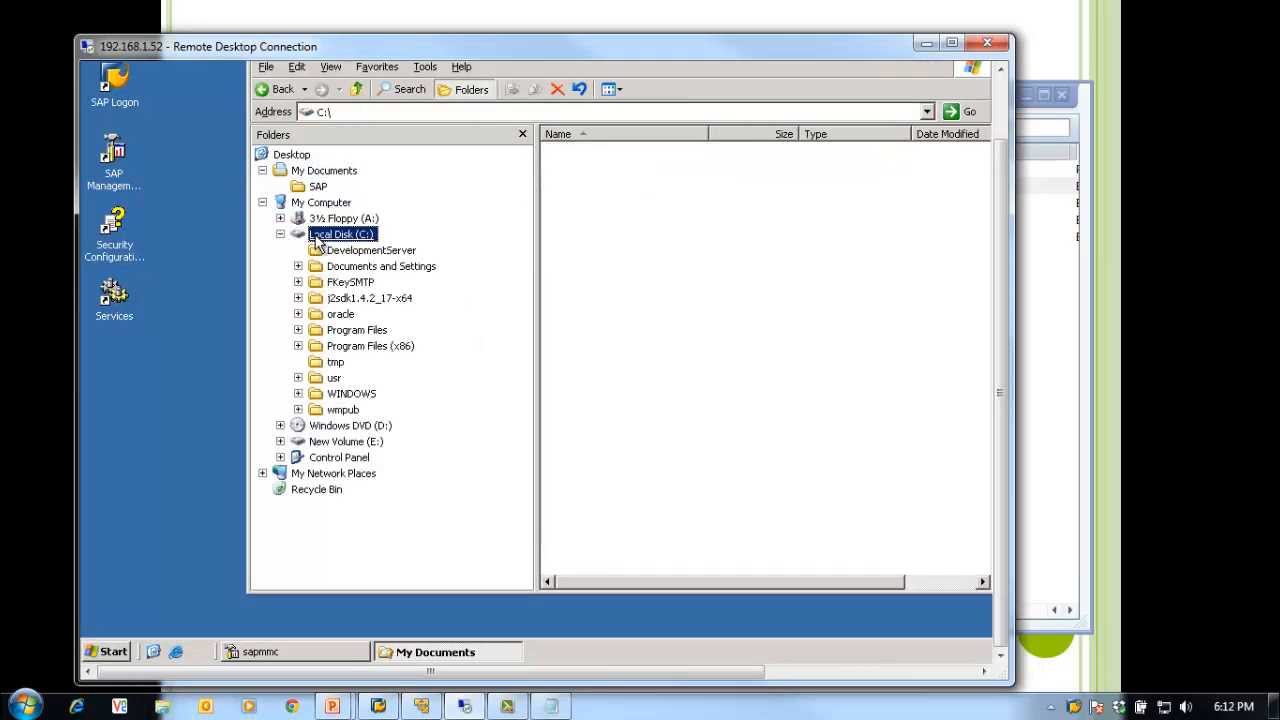
left_click(334, 378)
double_click(563, 152)
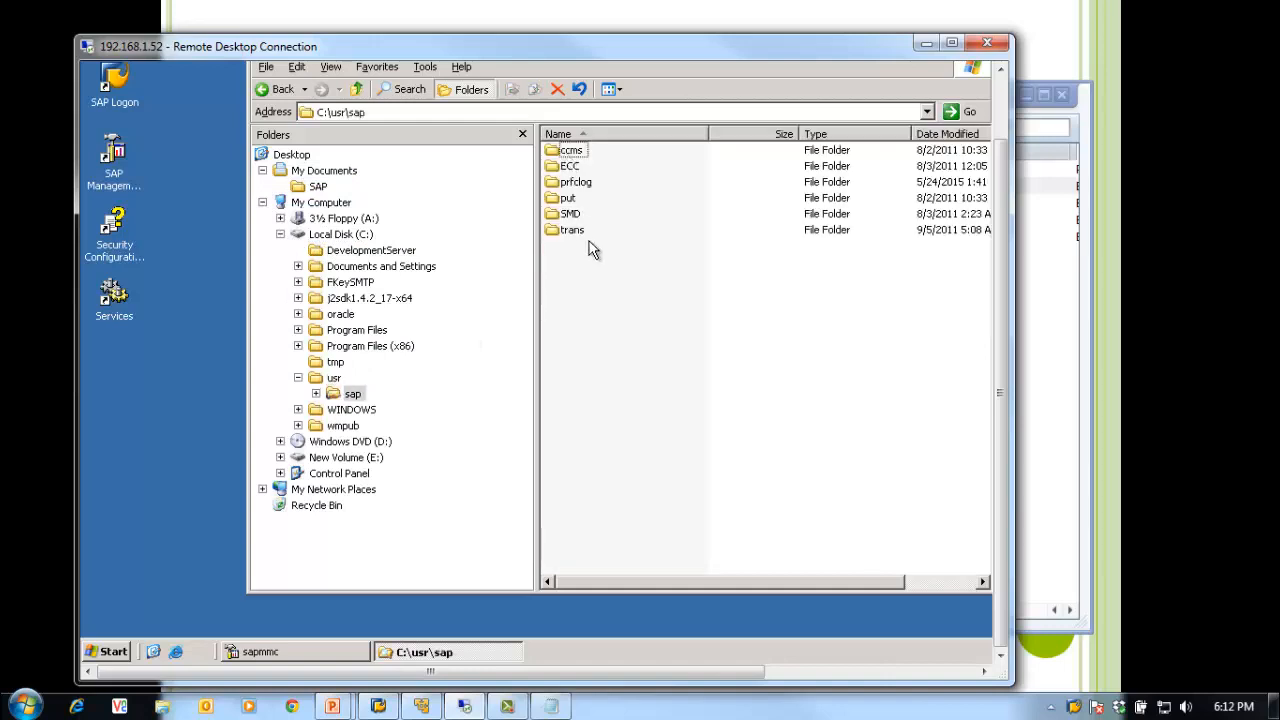
double_click(574, 232)
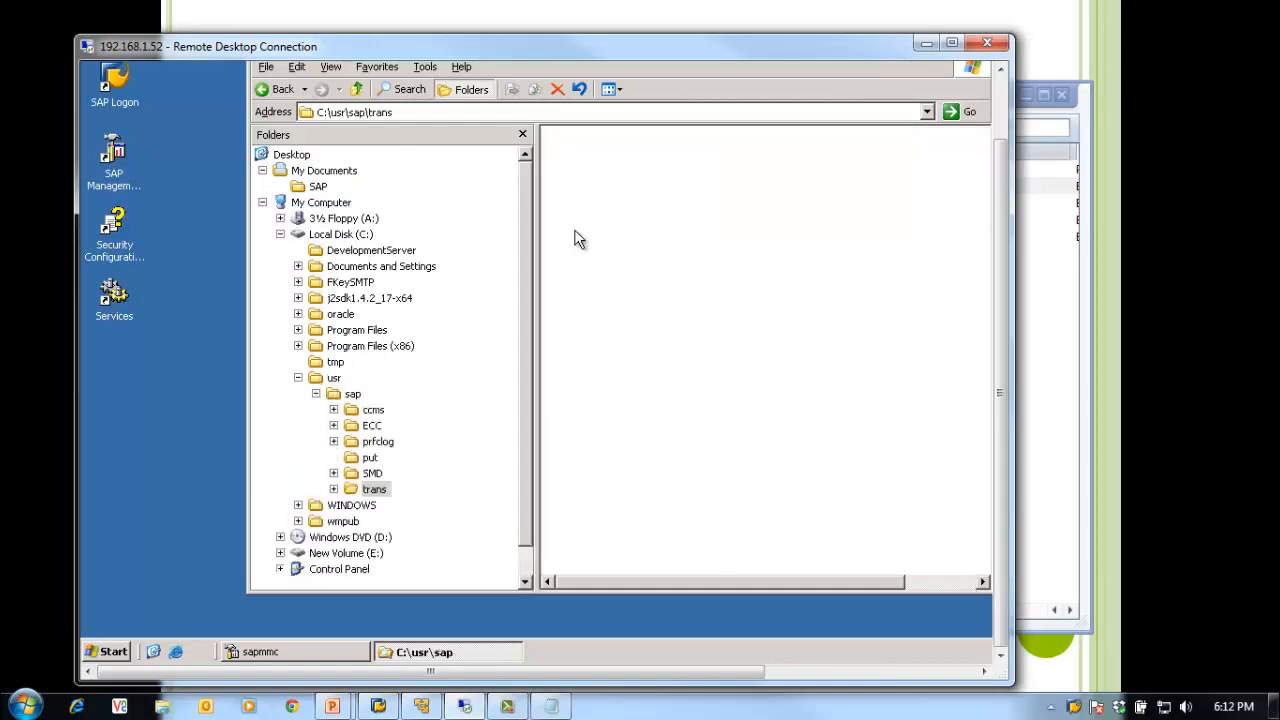
Step: Add the path \\eccdemo\saptrans\trans under Development System in the Notepad note
left_click(551, 706)
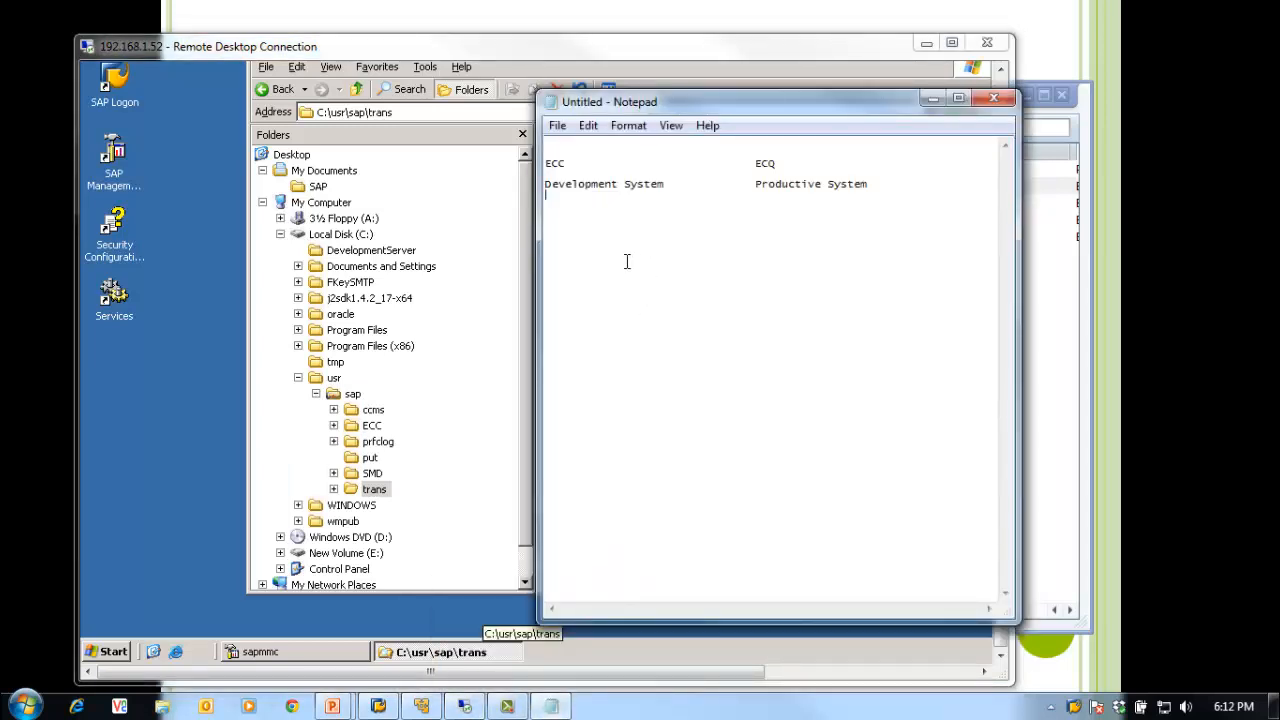
type("DI")
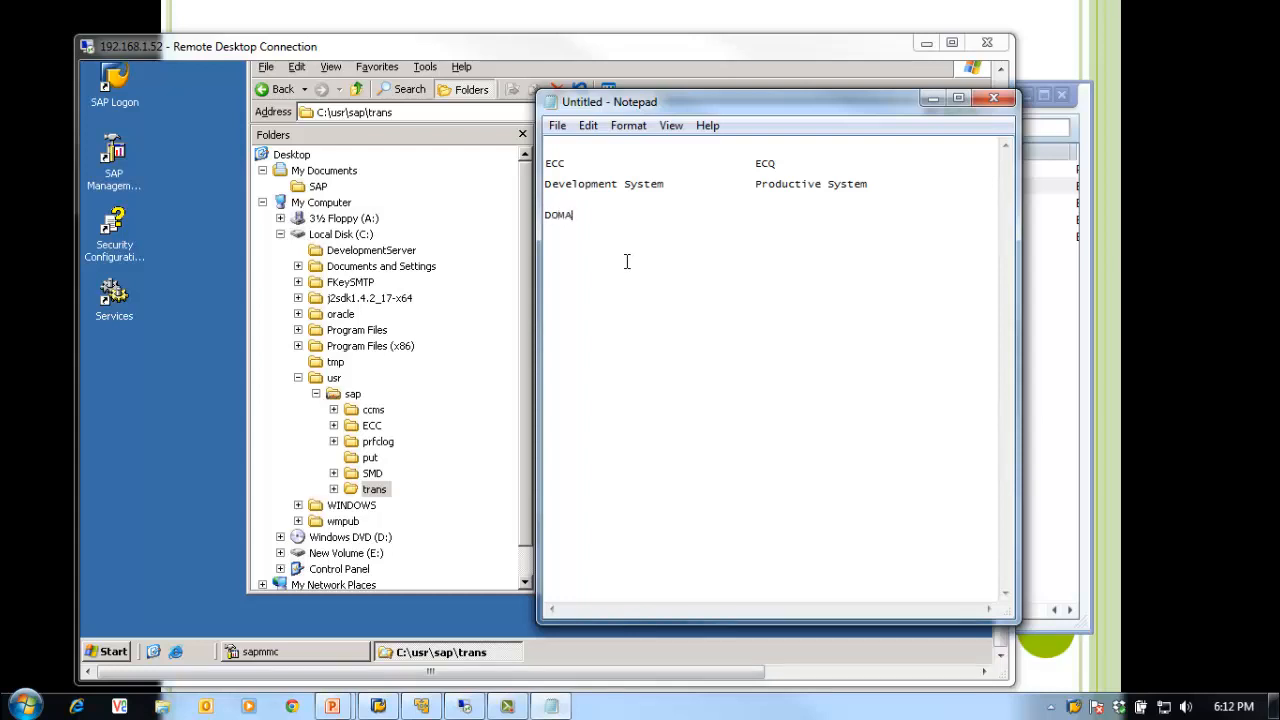
key("BackSpace")
key("BackSpace")
key("BackSpace")
left_click_drag(678, 100, 637, 195)
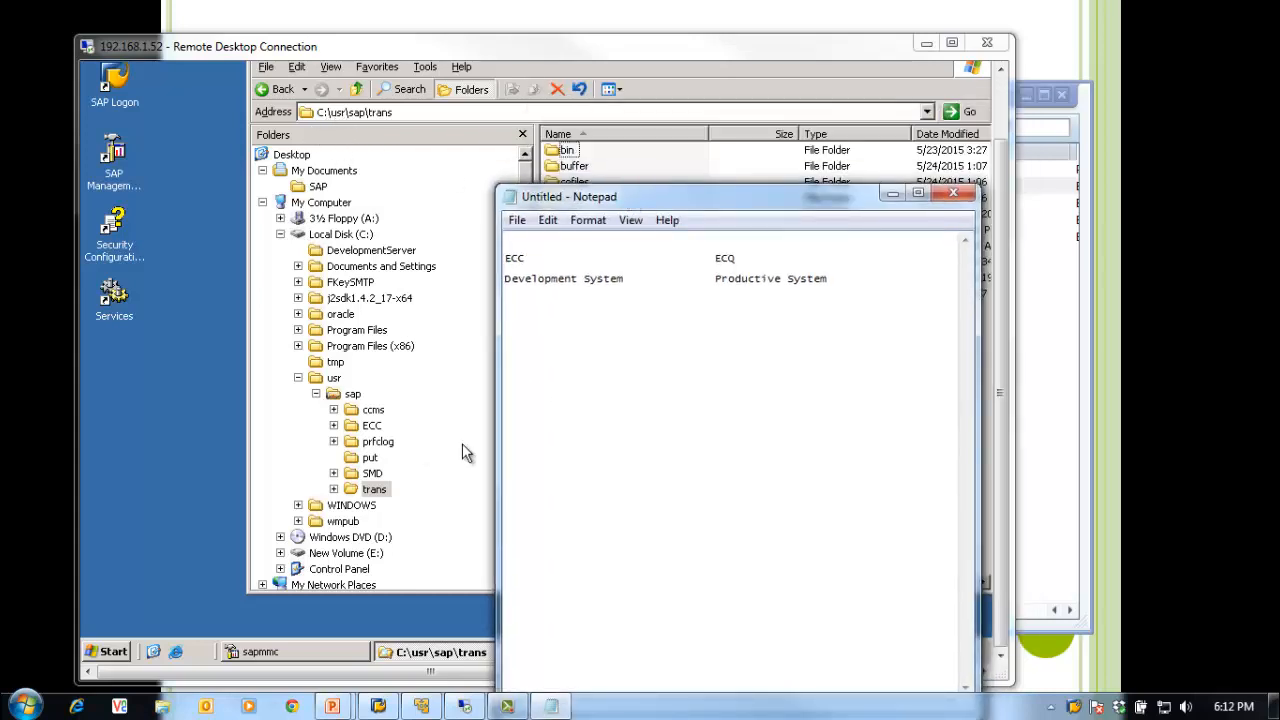
type("\\\\eccdemo\\saptrans\\trans")
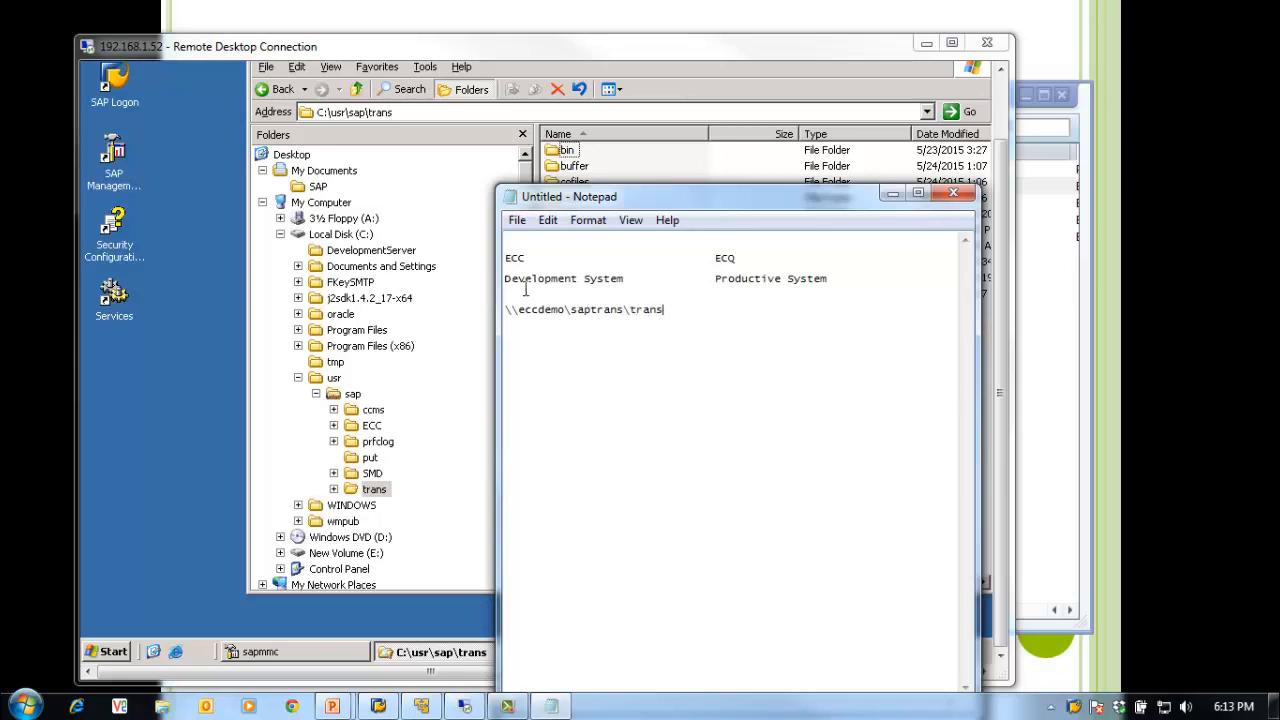
left_click_drag(663, 205, 531, 129)
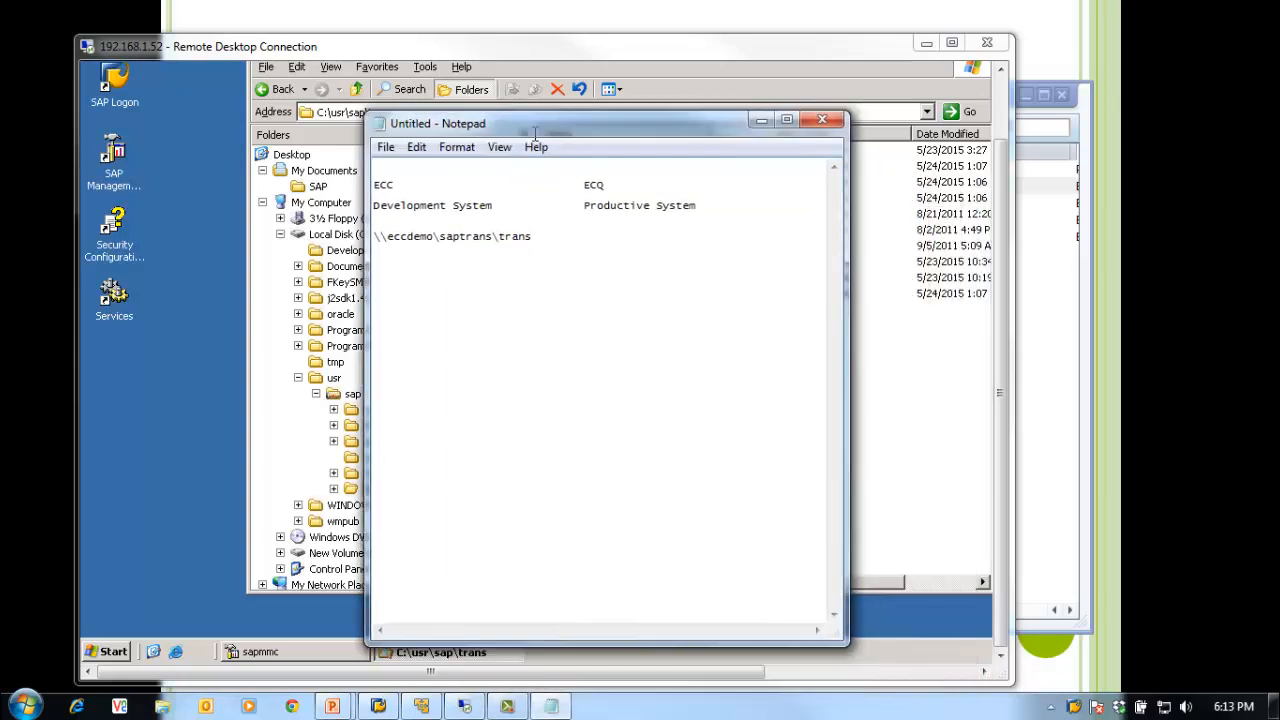
left_click_drag(846, 313, 960, 320)
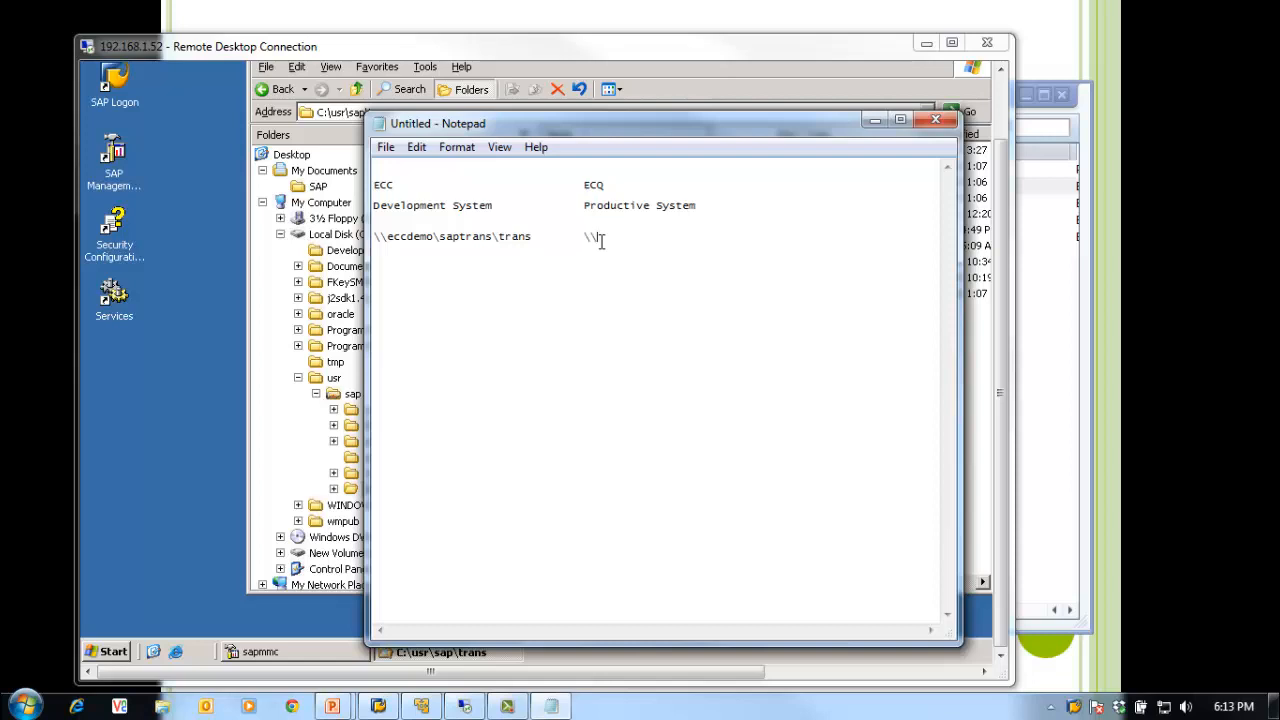
left_click(424, 708)
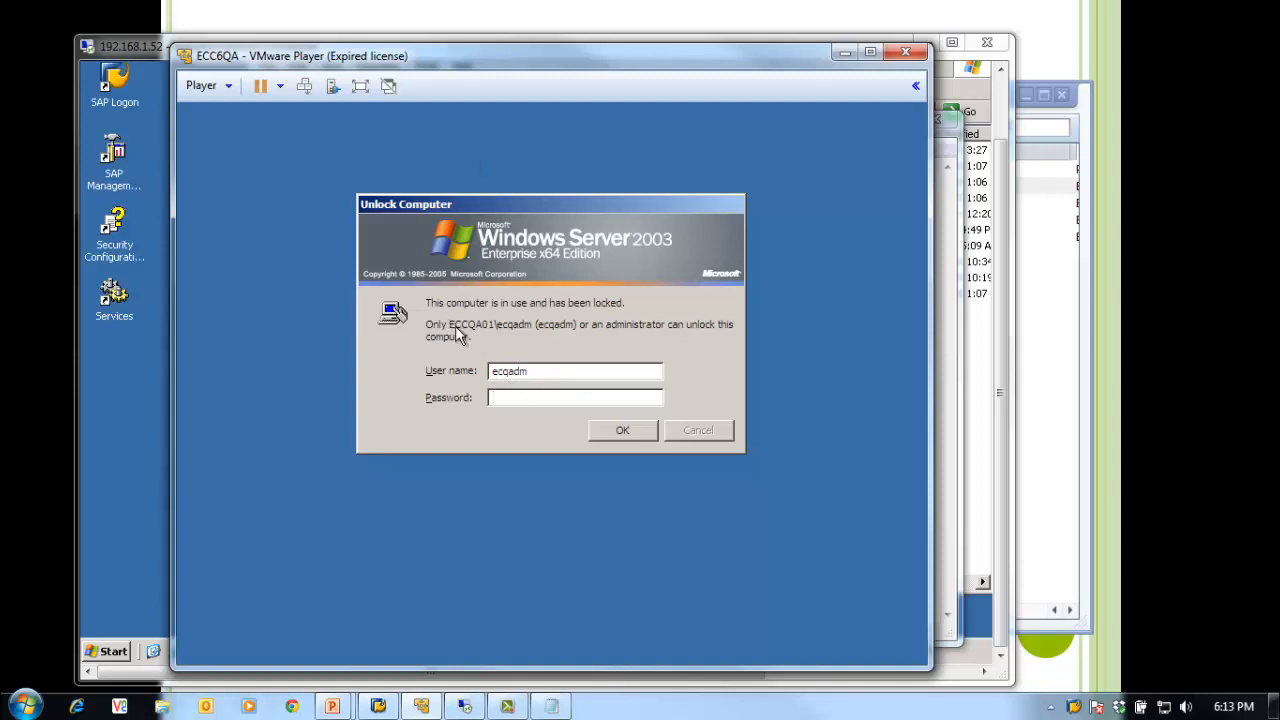
Step: Unlock the ECC6QA virtual machine and run hostname in Command Prompt, returning eccqa01
type("********")
key("Return")
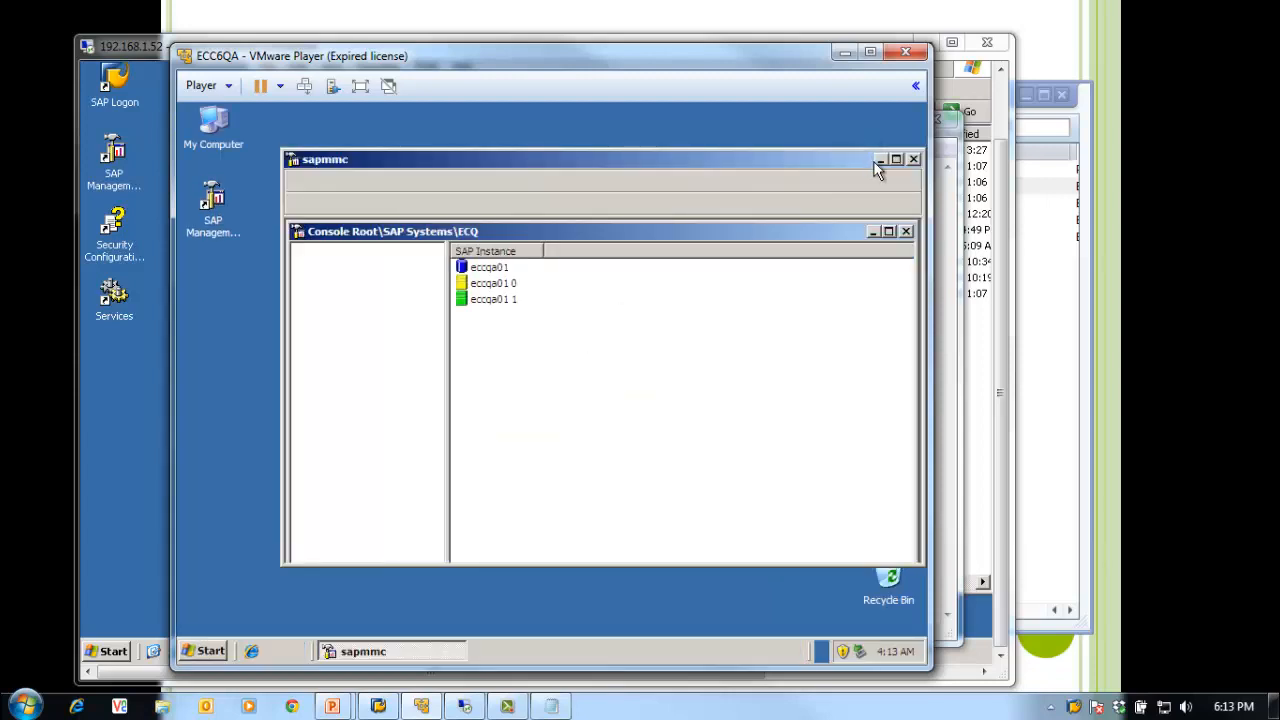
left_click(880, 160)
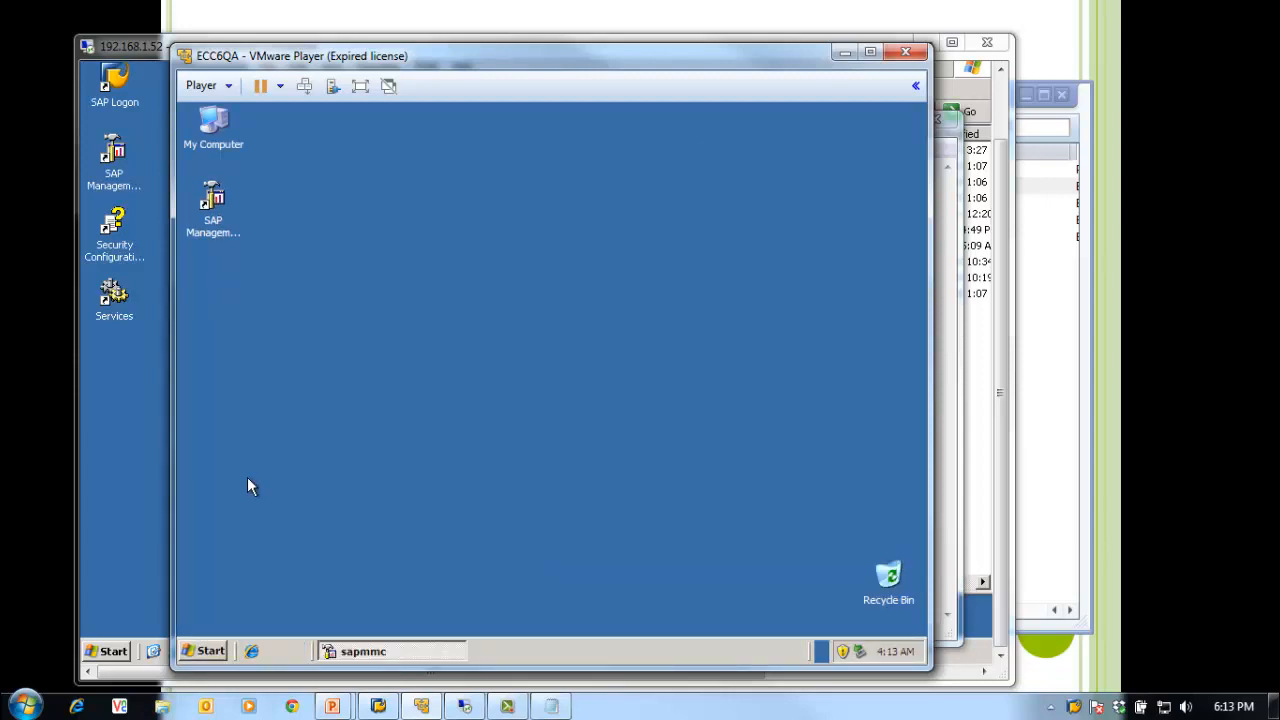
left_click(208, 651)
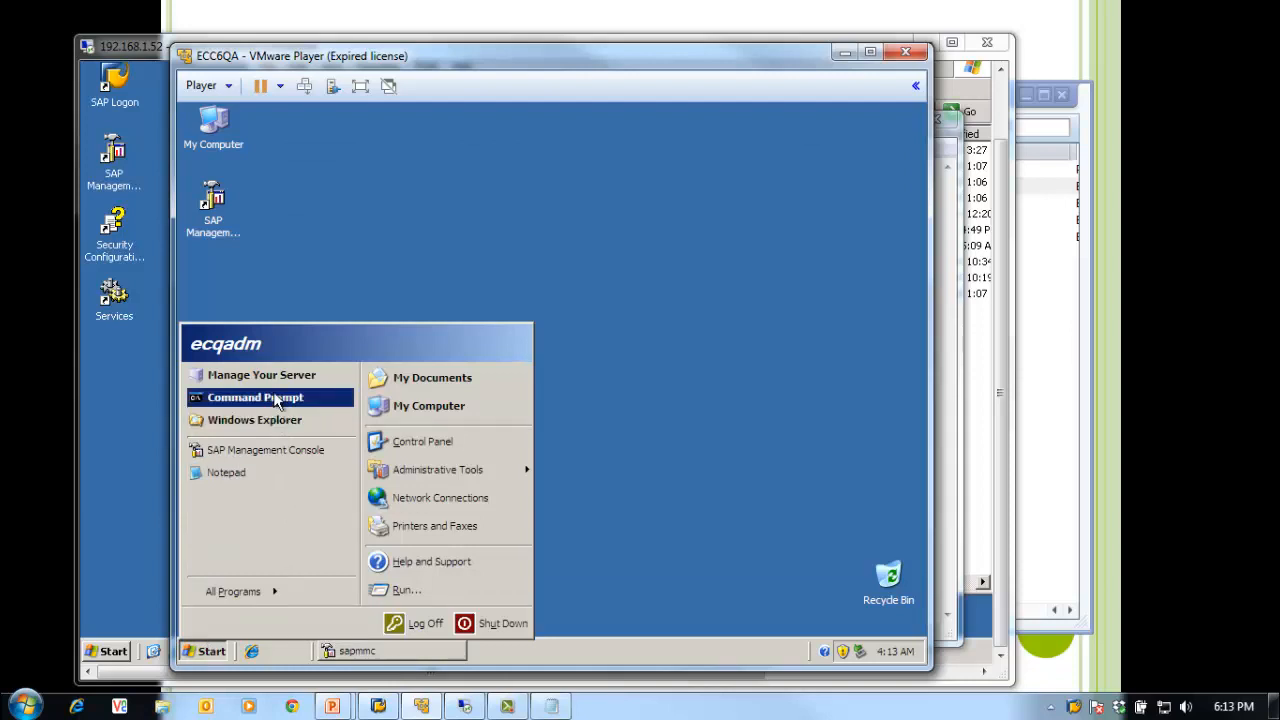
left_click(277, 399)
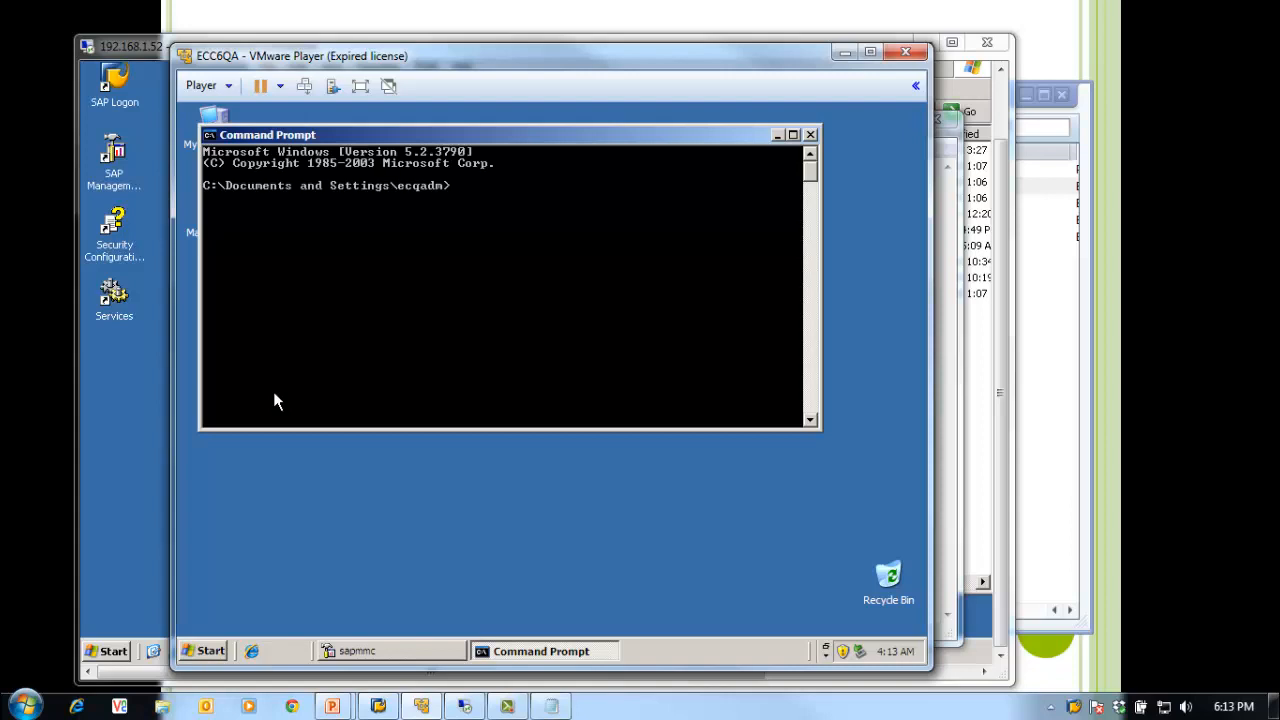
type("hostname")
key("Return")
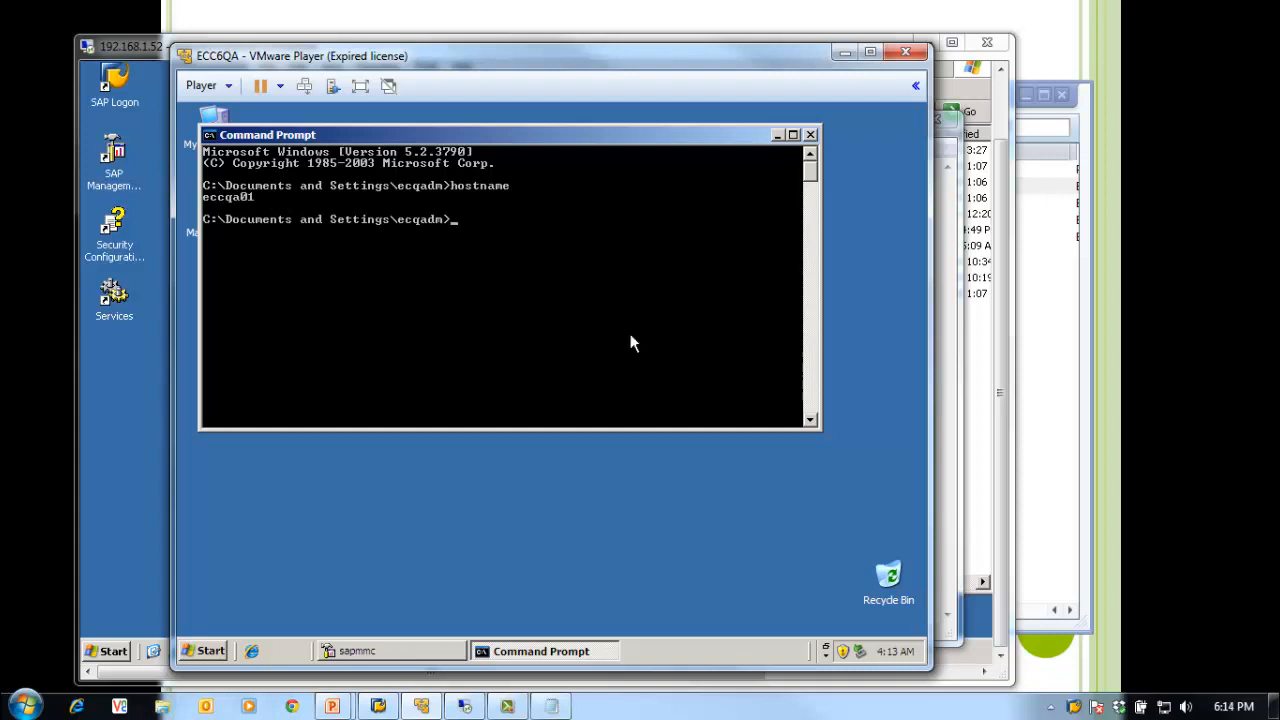
Step: Correct the ECC path to \\eccdemo\sapmnt\trans and begin the ECQ path \\eccqa01\sapmnt
left_click(551, 706)
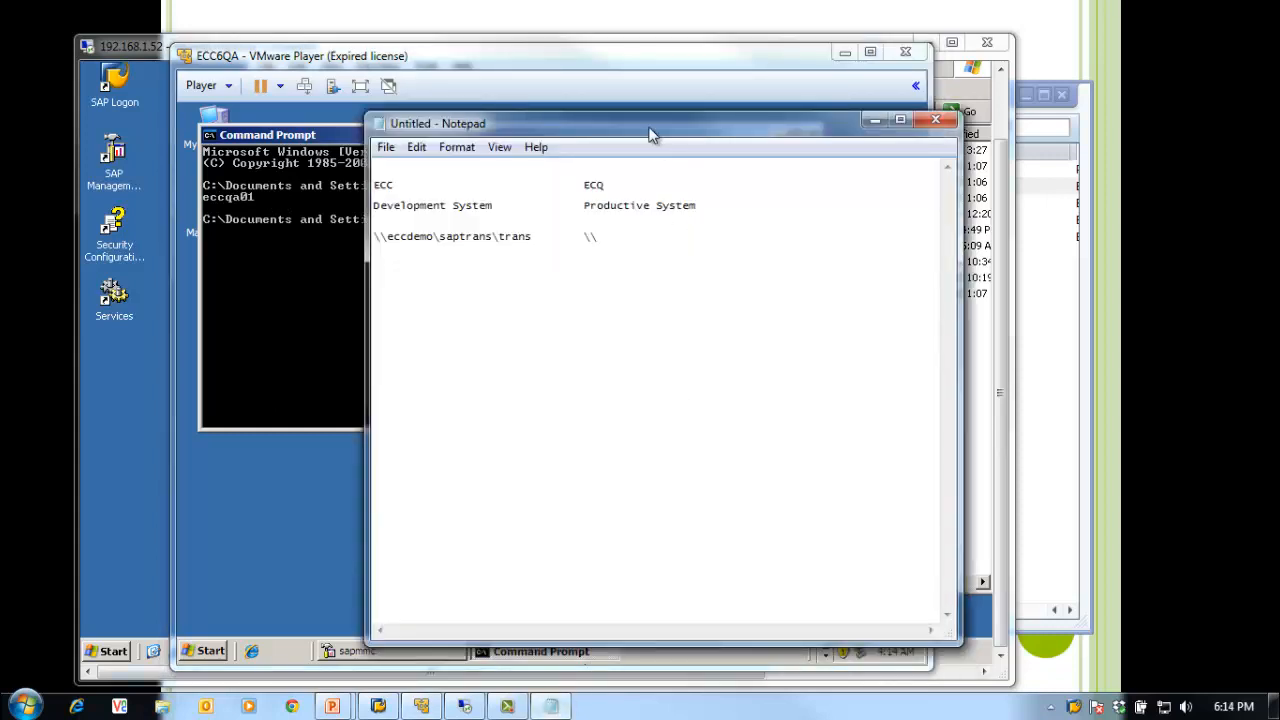
left_click_drag(656, 134, 749, 144)
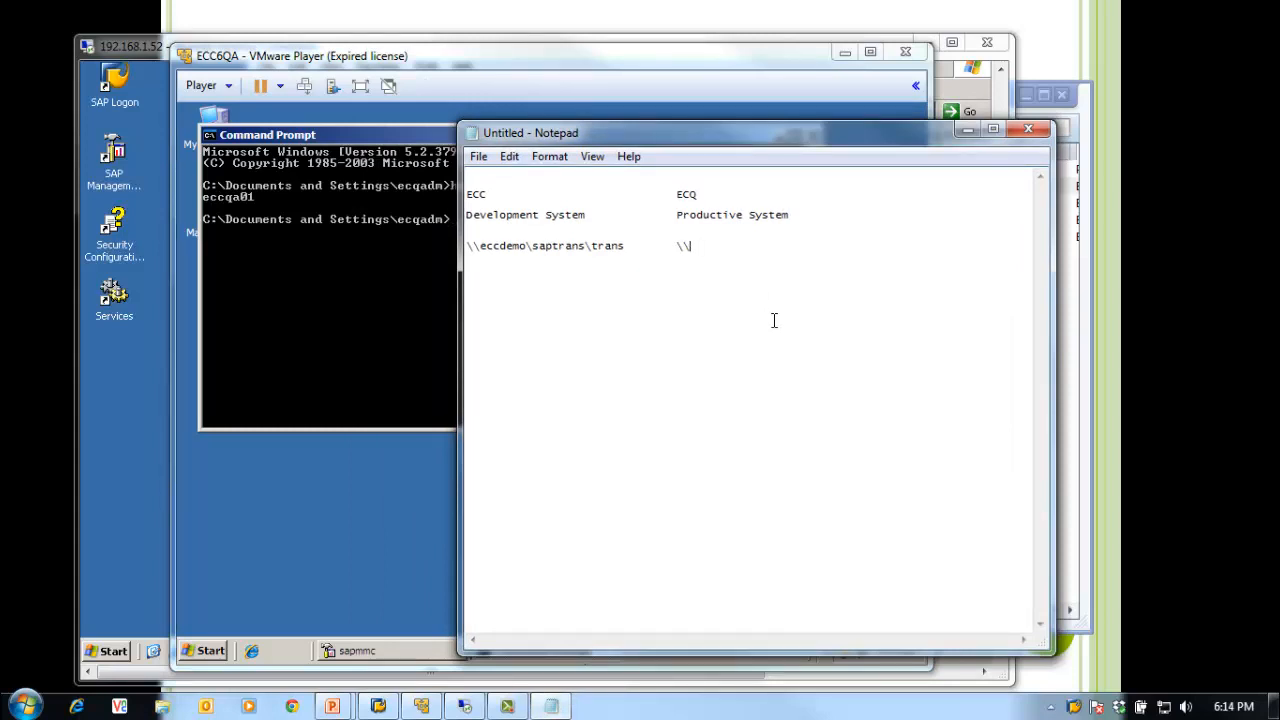
type("ccqa01\\sapmnt")
left_click(585, 246)
key("BackSpace")
key("BackSpace")
key("BackSpace")
key("BackSpace")
key("BackSpace")
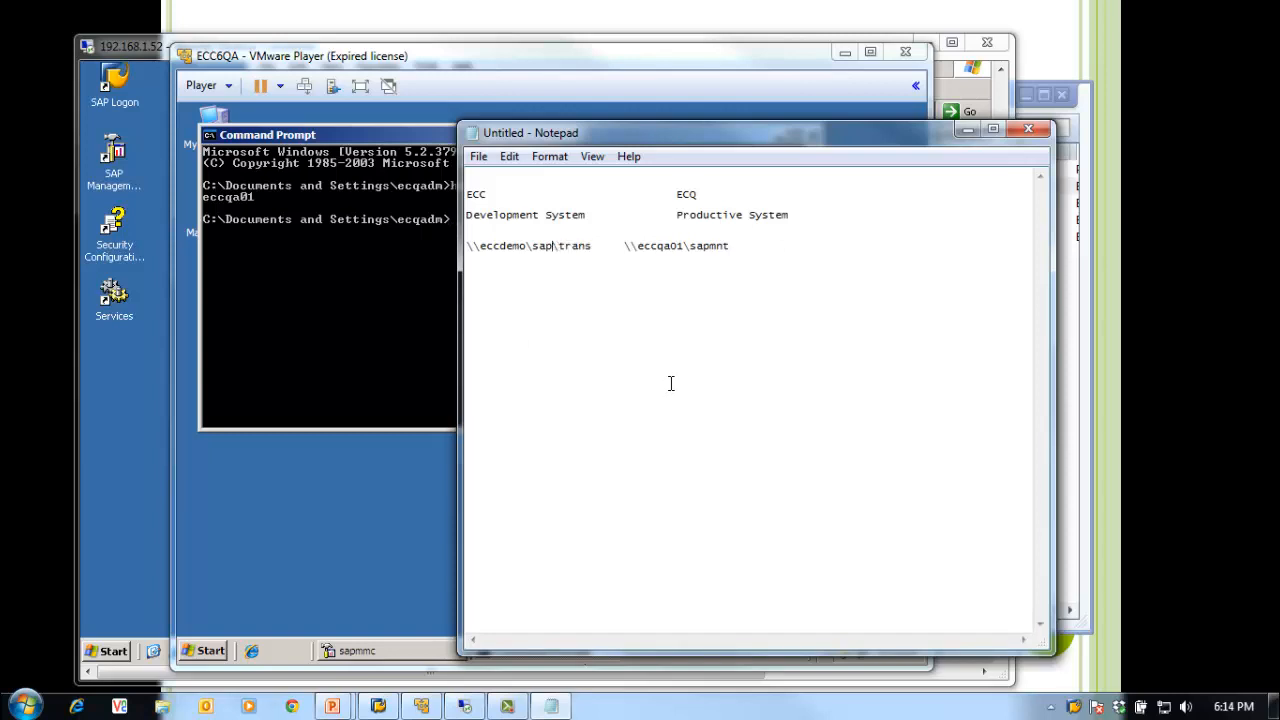
type("mnt")
Step: Align the ECQ path under ECQ and complete it as \\eccqa01\sapmnt\trans
left_click(622, 246)
key("Tab")
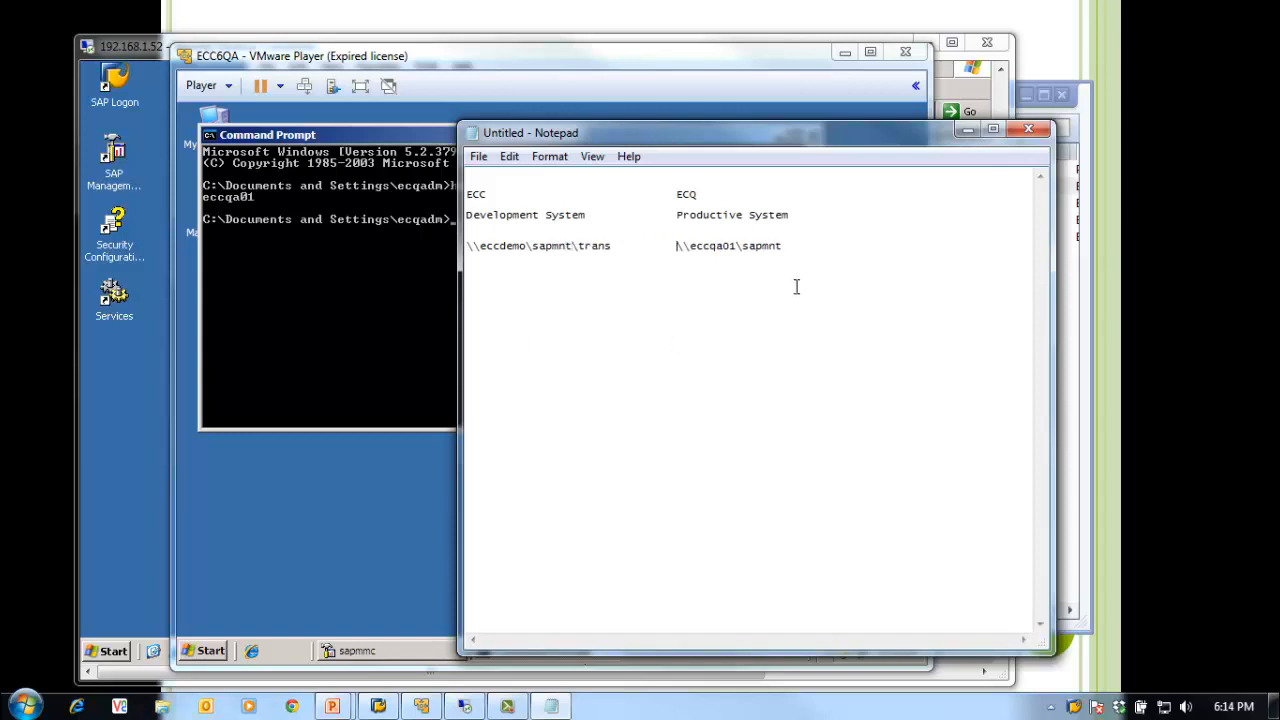
left_click(822, 251)
type("trans")
left_click_drag(848, 251, 723, 247)
left_click(593, 243)
left_click_drag(619, 245, 432, 252)
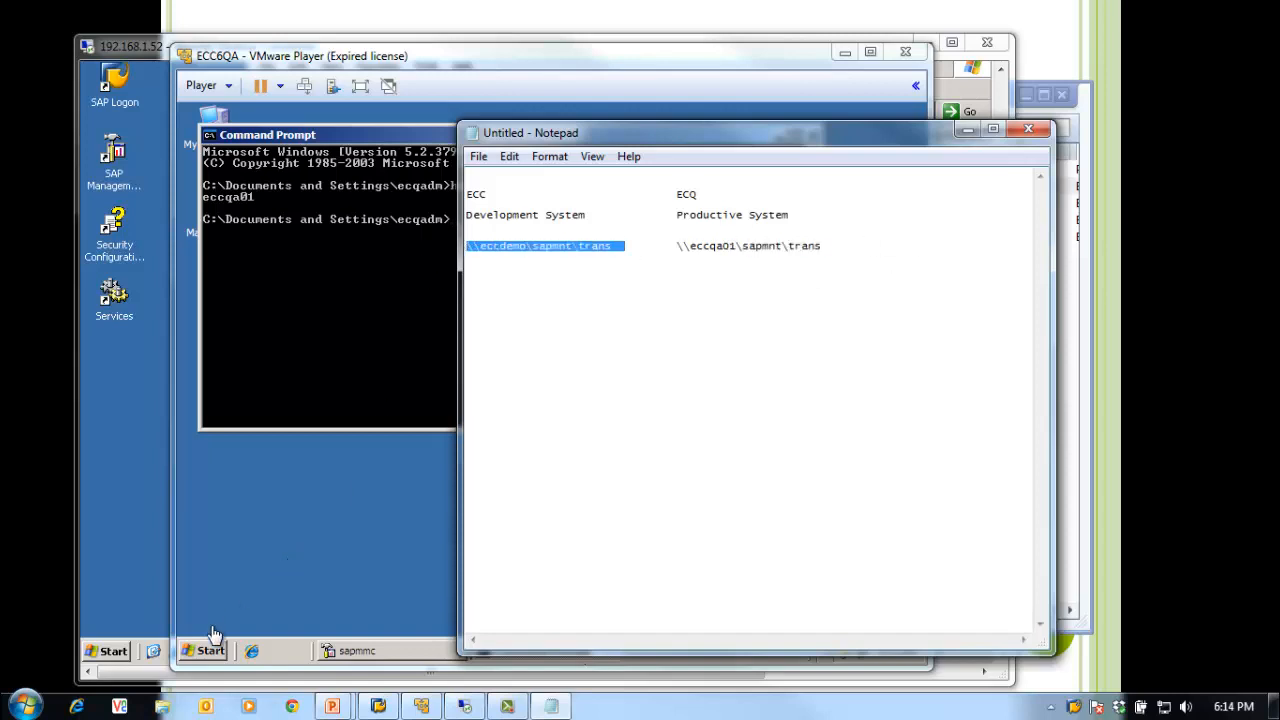
left_click(551, 706)
left_click(205, 651)
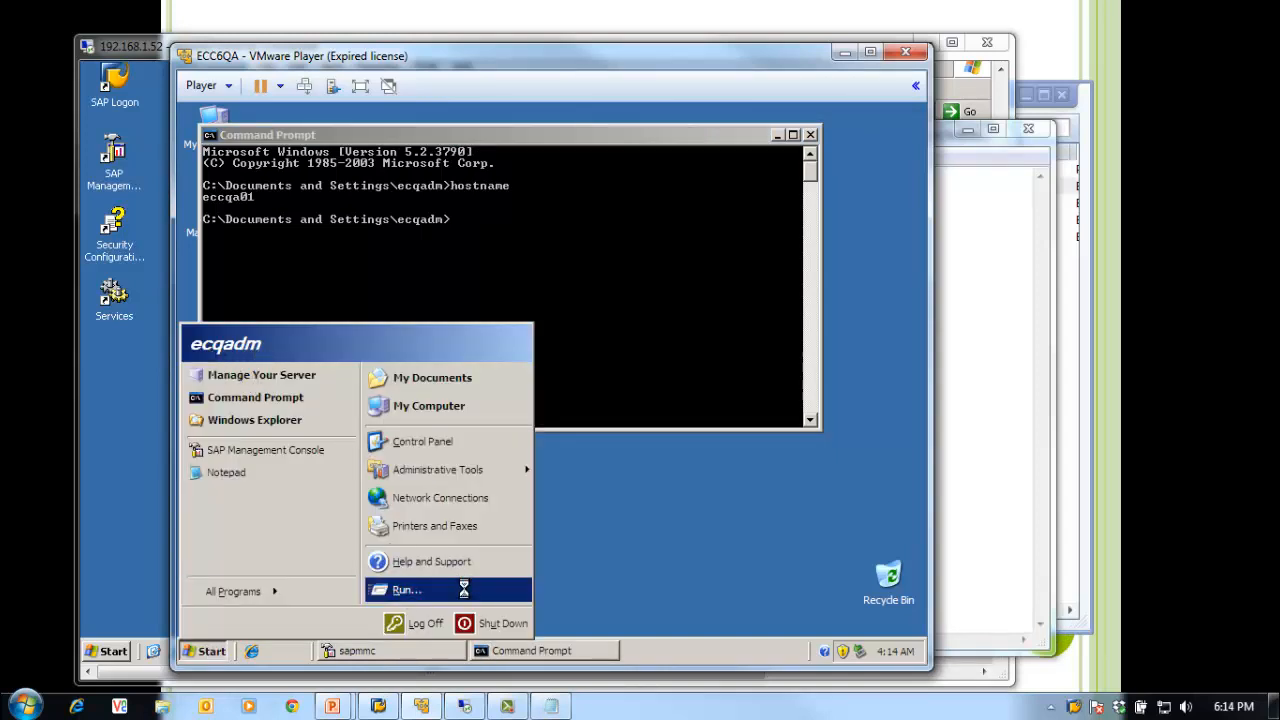
Step: Open the Run box on the ECQ machine and arrange the notes and VM windows side by side
left_click(466, 592)
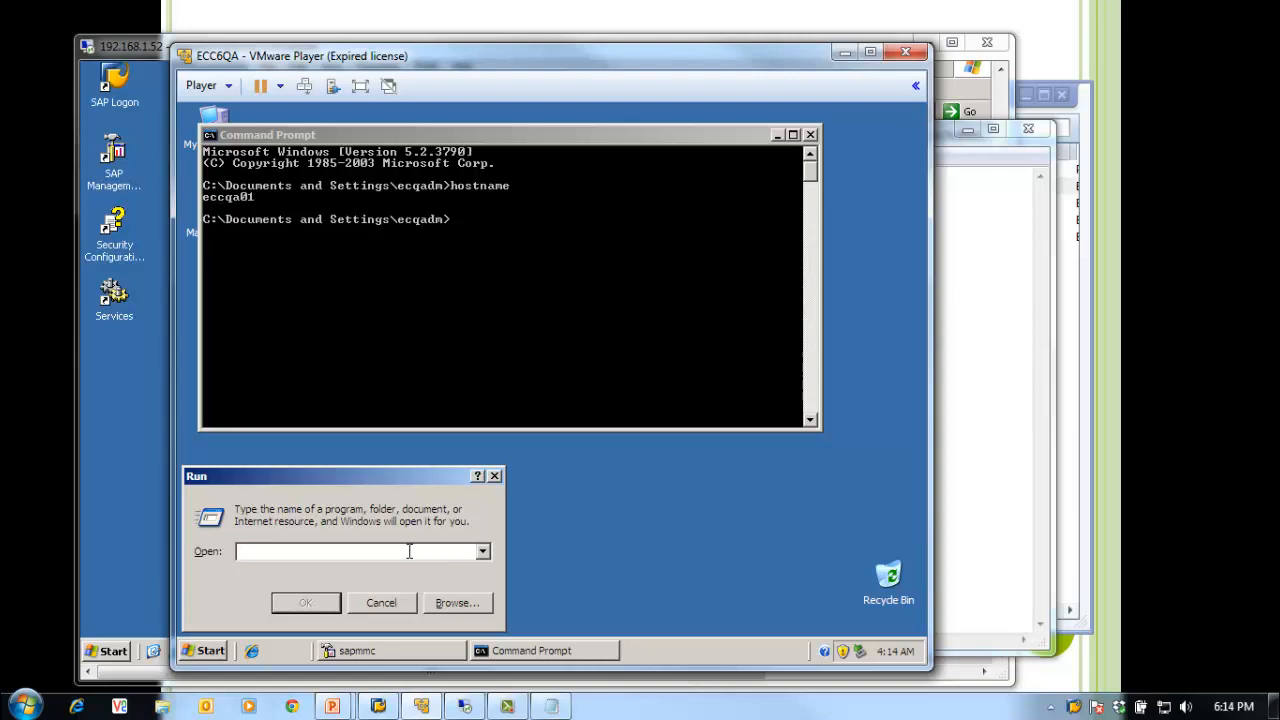
left_click(1000, 551)
left_click_drag(736, 140, 813, 127)
left_click(260, 553)
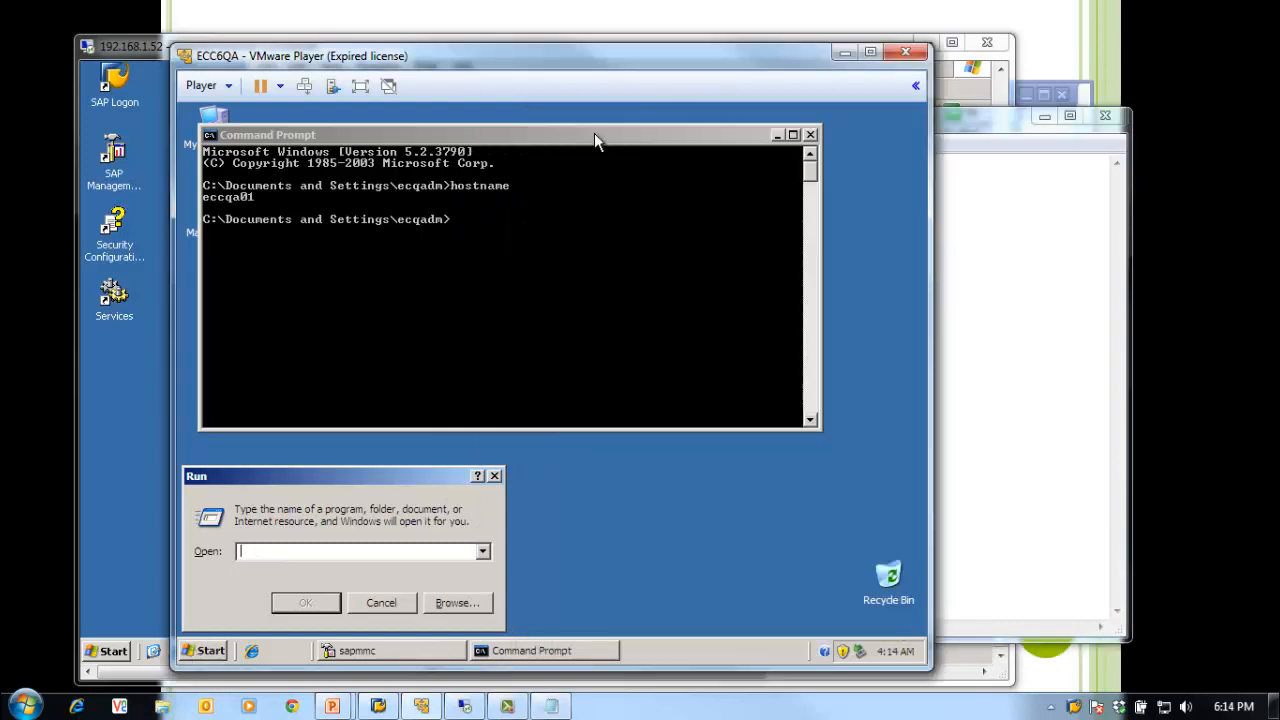
left_click_drag(593, 60, 510, 63)
left_click(1069, 445)
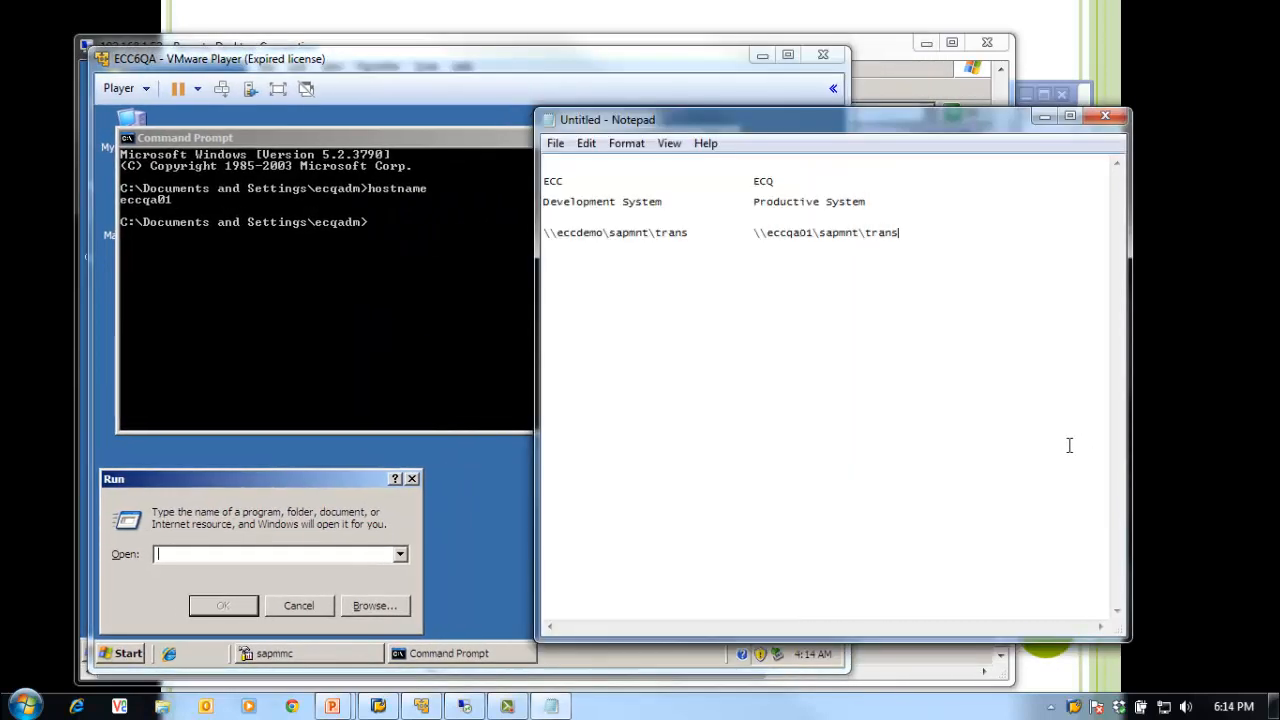
left_click_drag(819, 128, 951, 117)
left_click(175, 554)
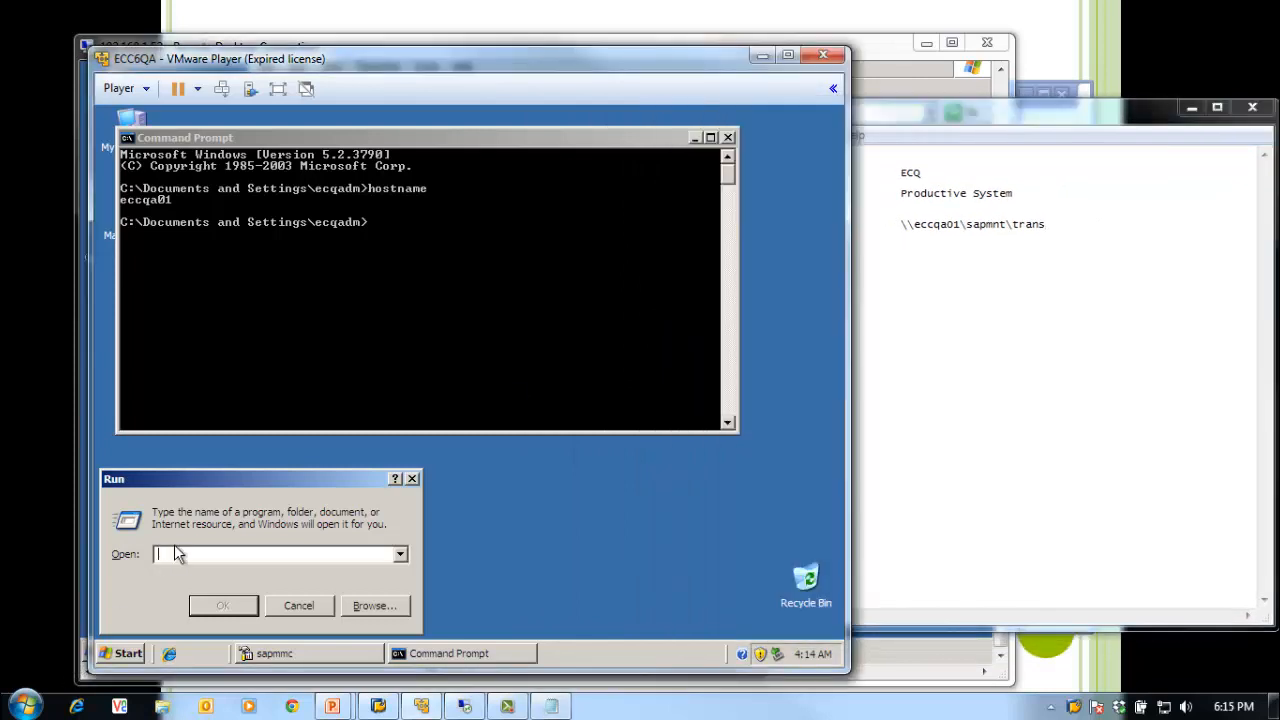
Step: Open \\eccdemo\sapmnt\trans and sign in to eccdemo with the user name and password
type("\\\\ecc")
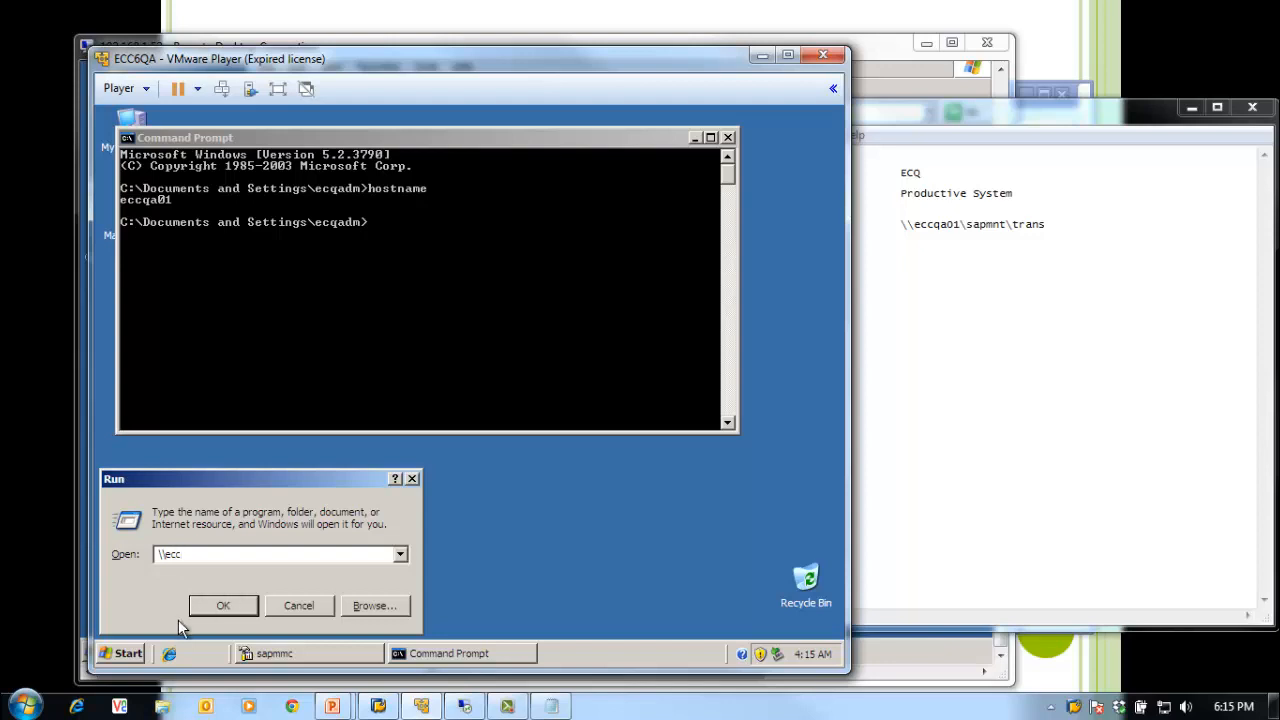
type("q")
type("ans")
key("Return")
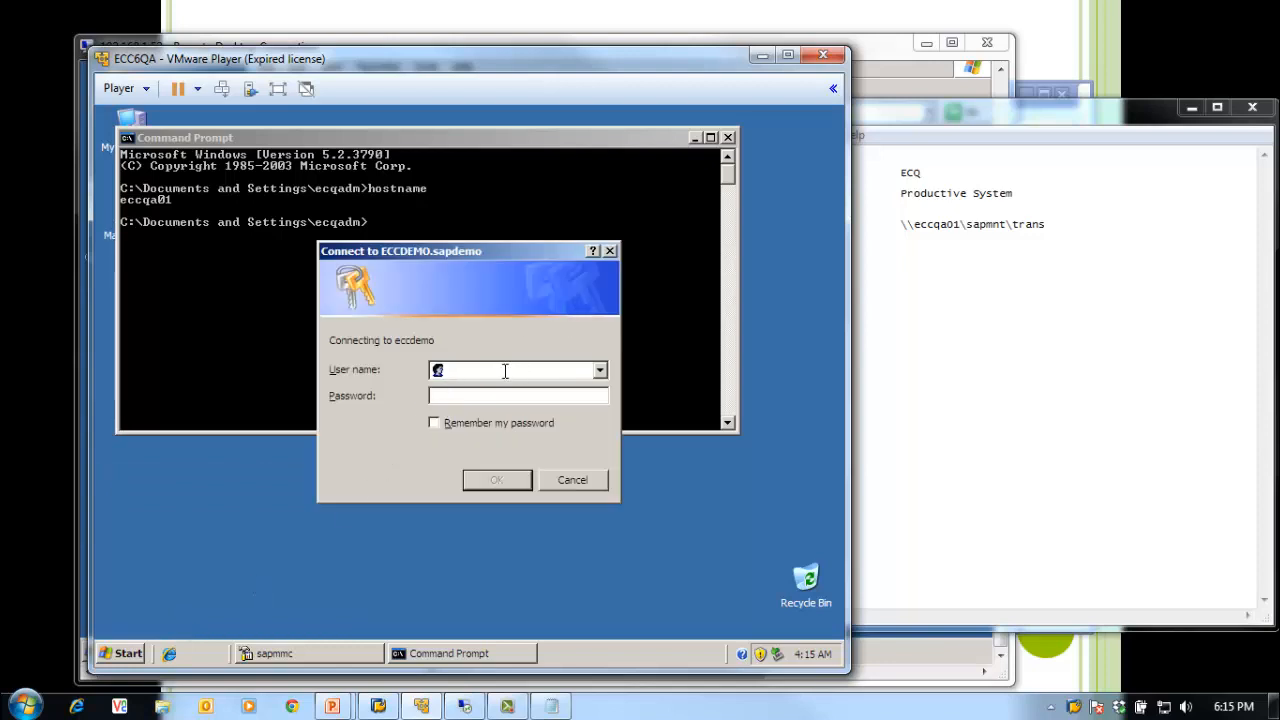
type("eccadm")
key("Tab")
type("••••••")
key("Return")
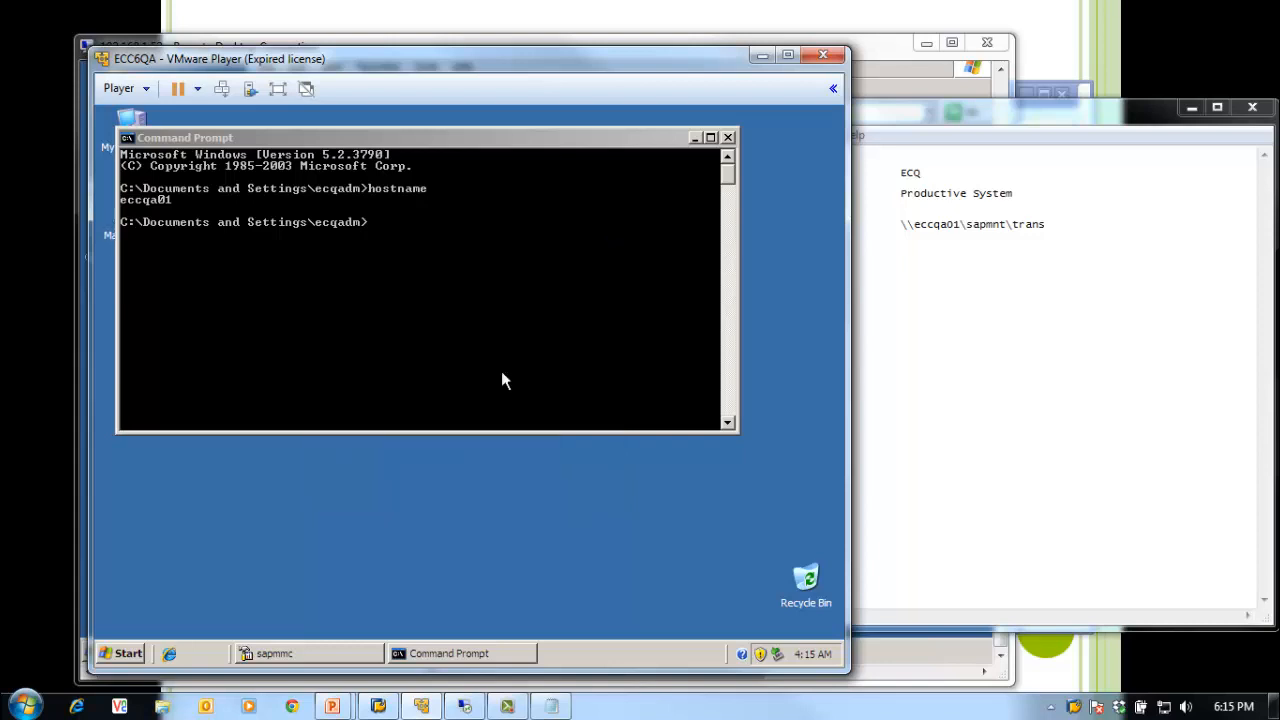
Step: Return to the guest's command console and start typing a ping command
left_click(1118, 469)
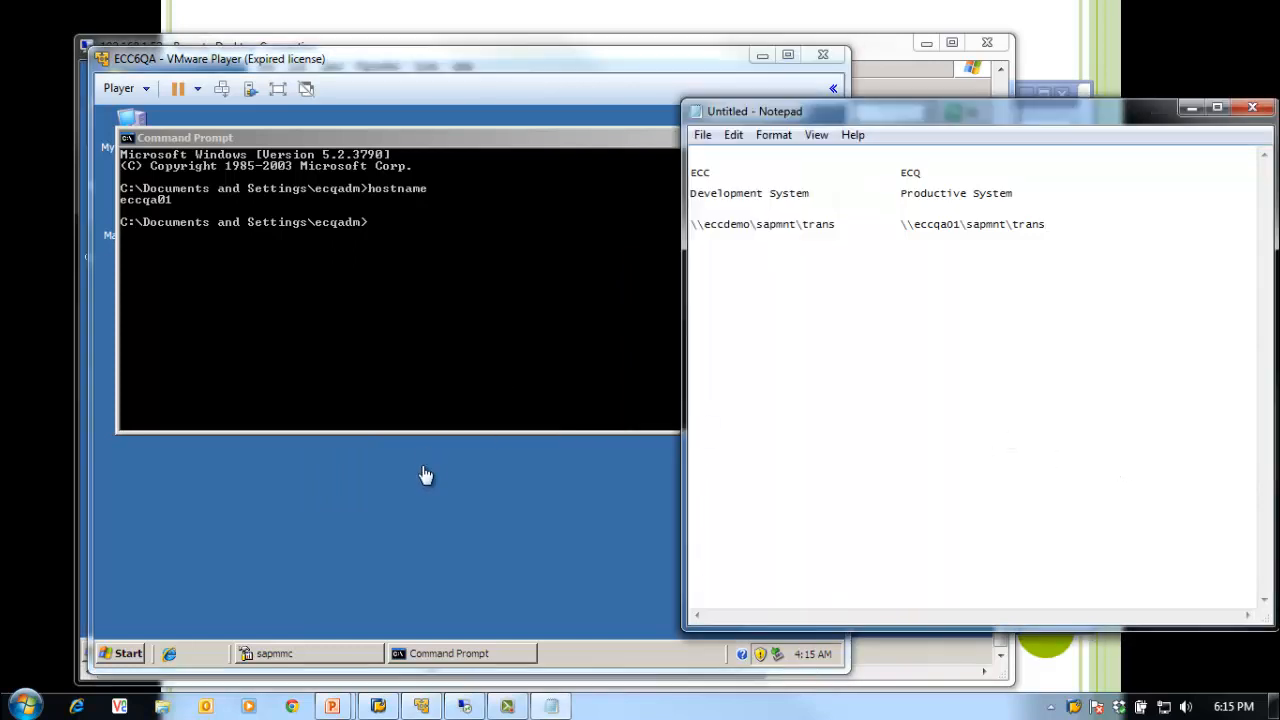
left_click(426, 366)
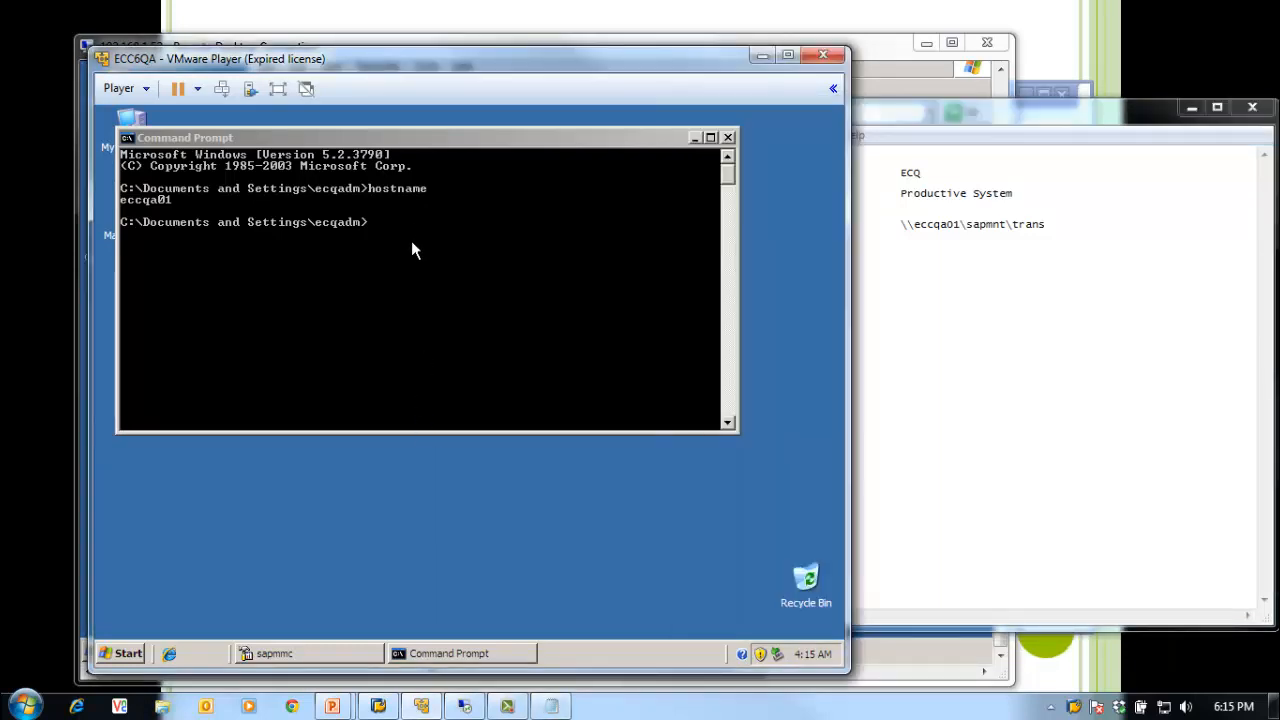
left_click(411, 240)
type("ping")
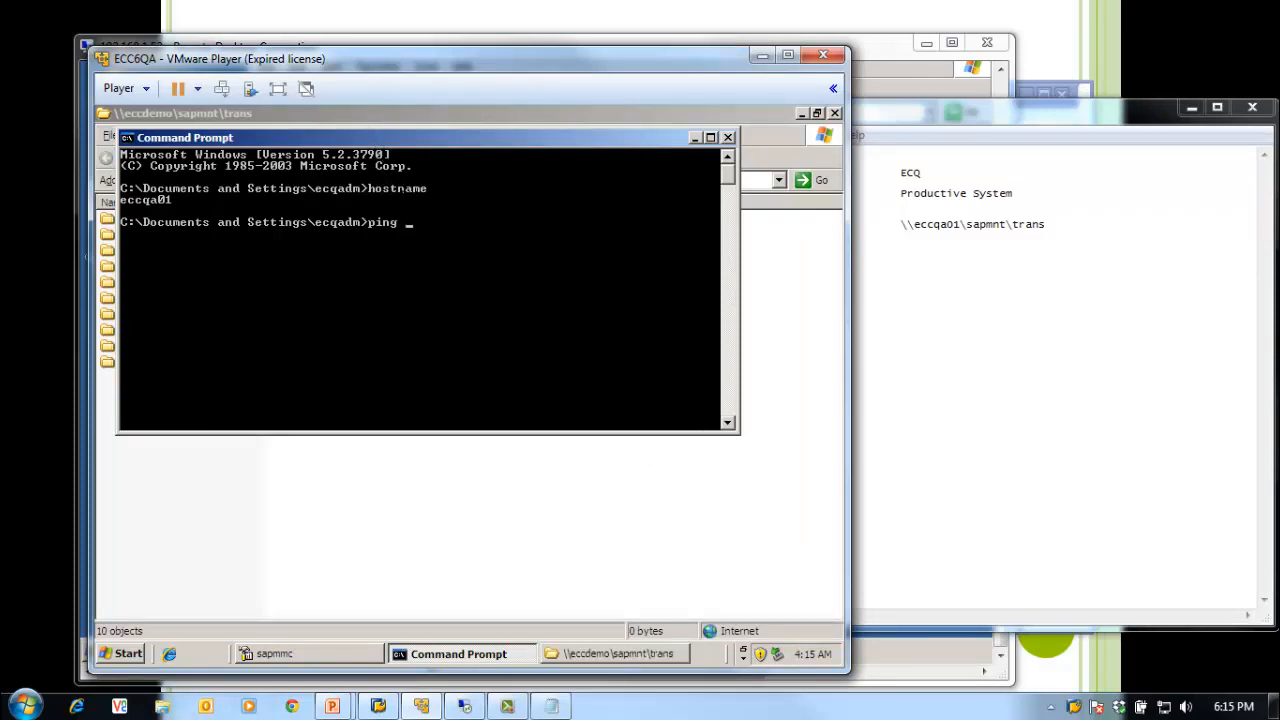
Step: Ping eccdemo from the ECQ machine, getting replies from 192.168.1.52 with 0% loss
left_click_drag(376, 141, 447, 285)
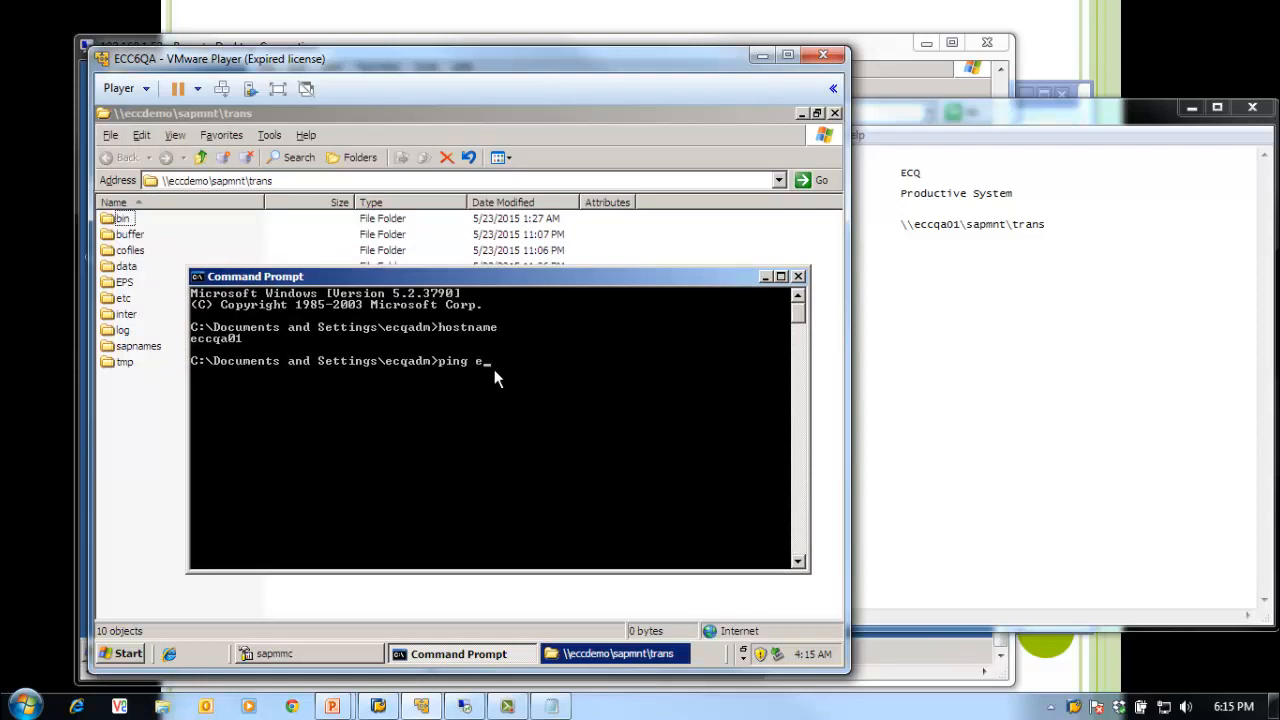
type("eccdemo")
key("Return")
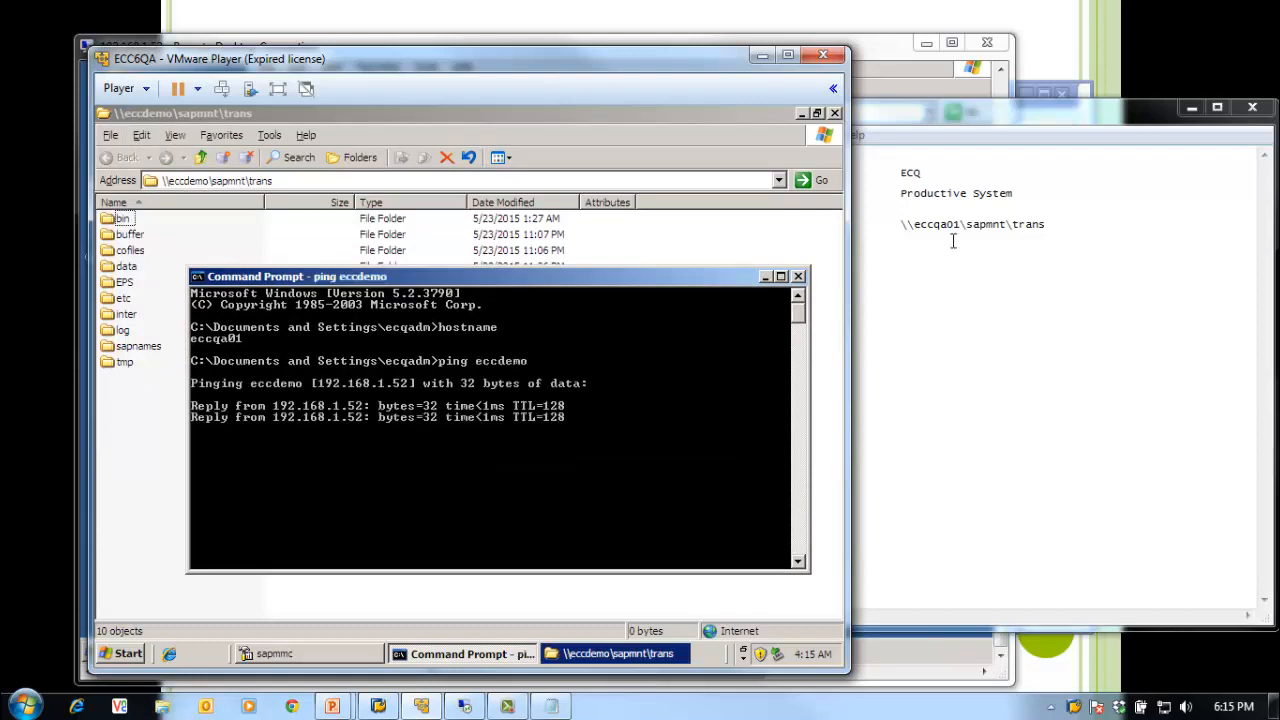
left_click_drag(505, 60, 771, 52)
Step: From the ECC server, open \\eccqa01\sapmnt\trans via Run and sign in to eccqa01
left_click(123, 285)
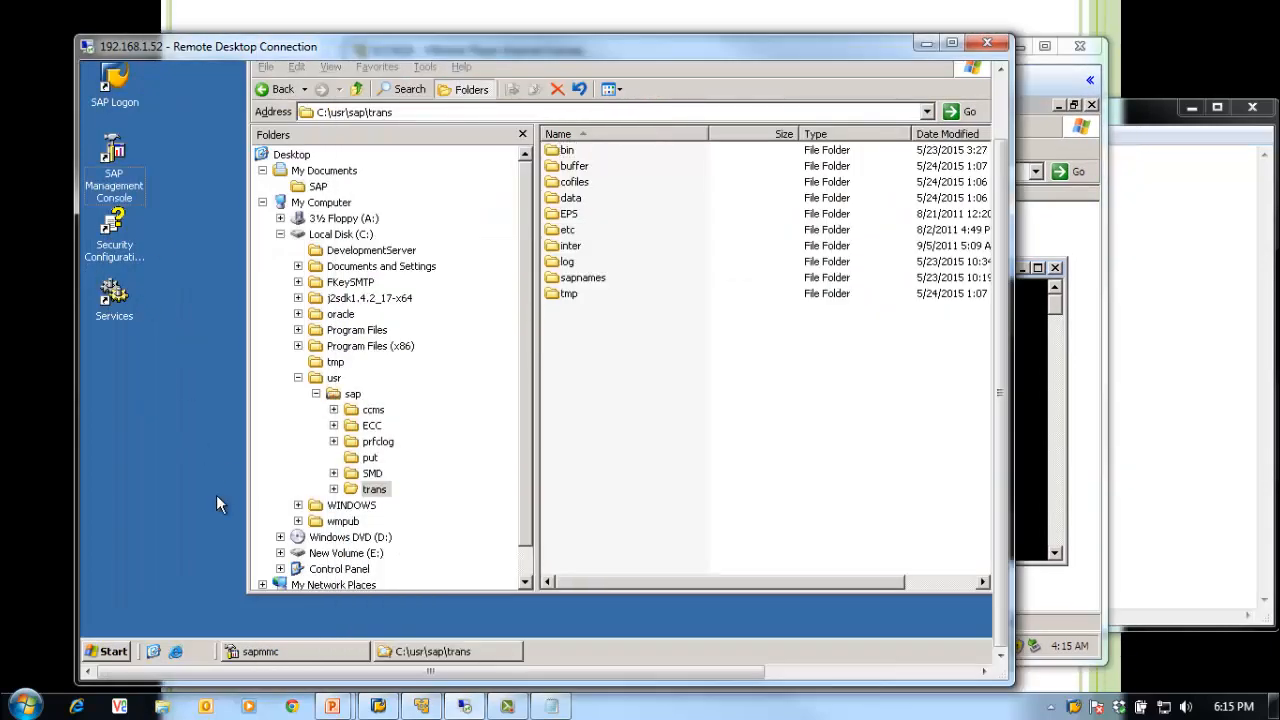
left_click(107, 651)
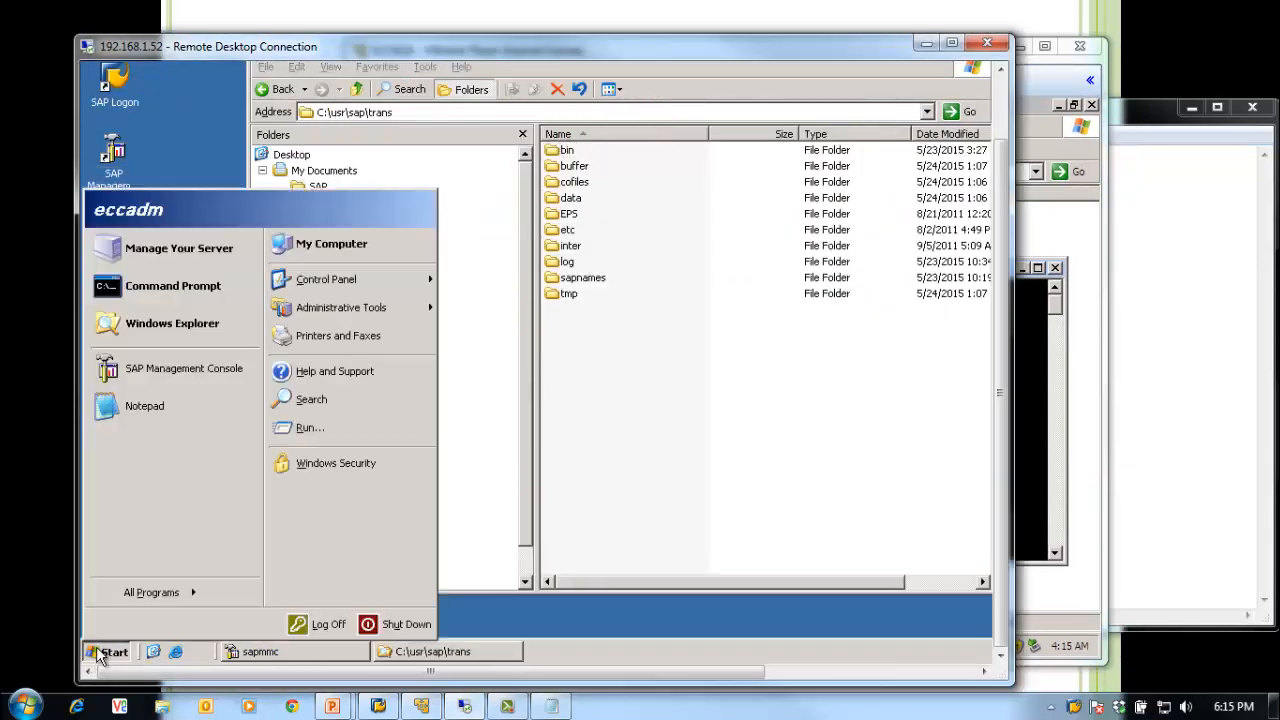
left_click(303, 428)
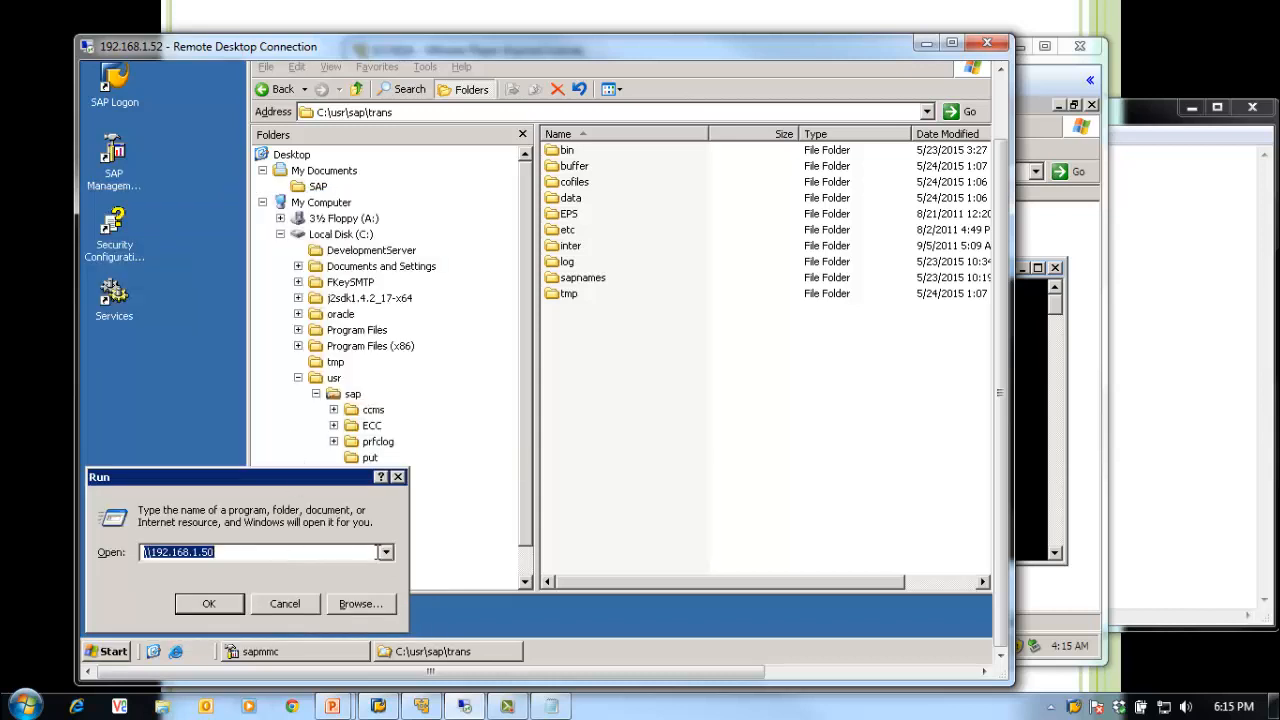
left_click(210, 551)
left_click_drag(210, 551, 152, 551)
type("e")
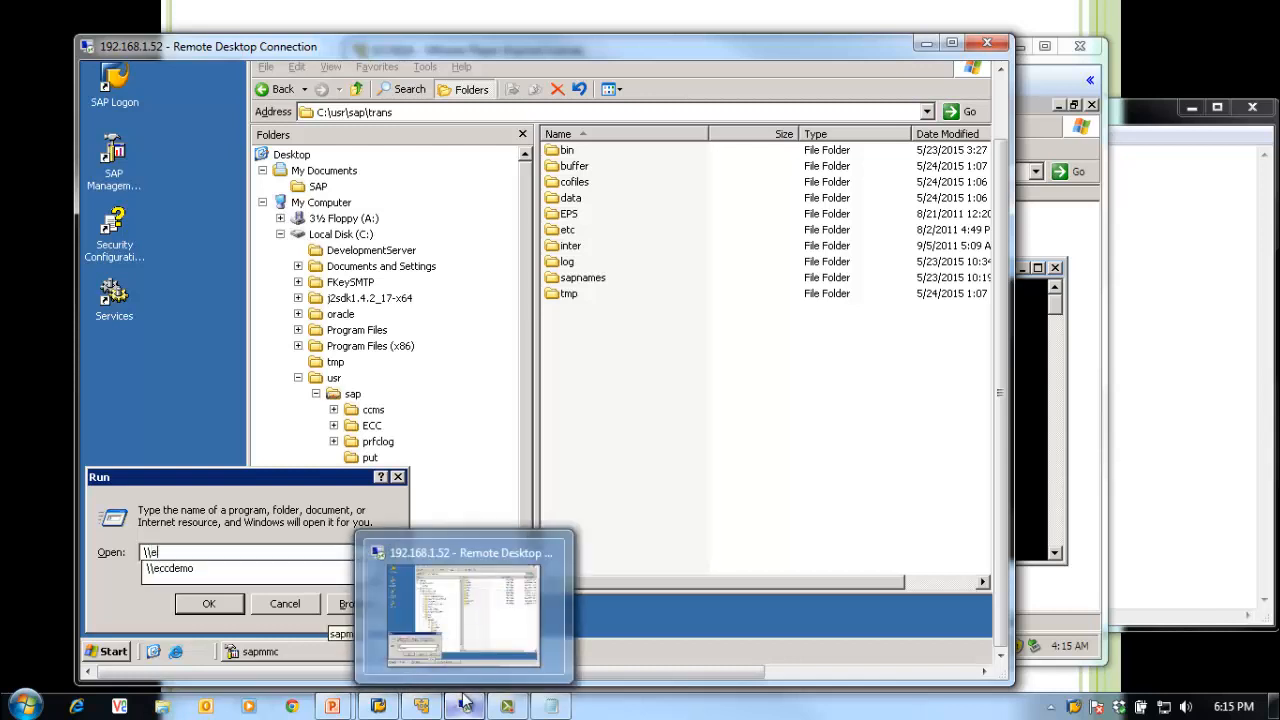
type("cc")
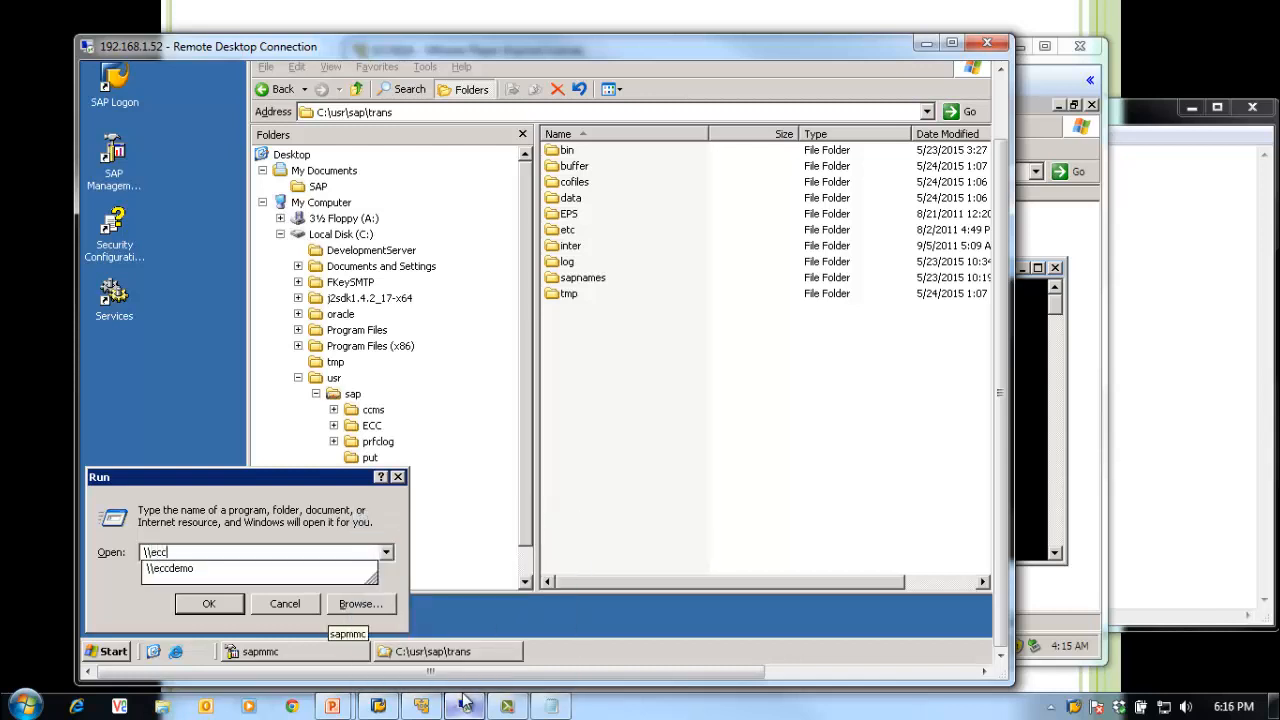
type("qa01\\sapmnt\\trans")
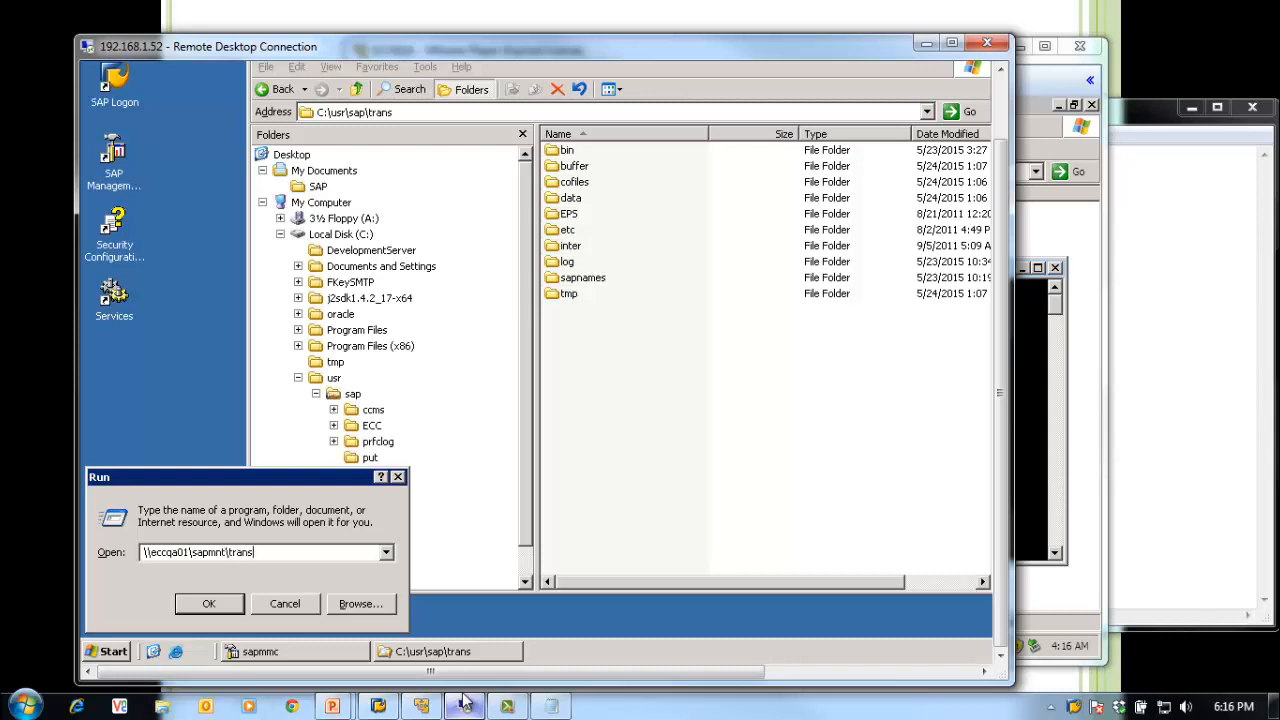
key("Return")
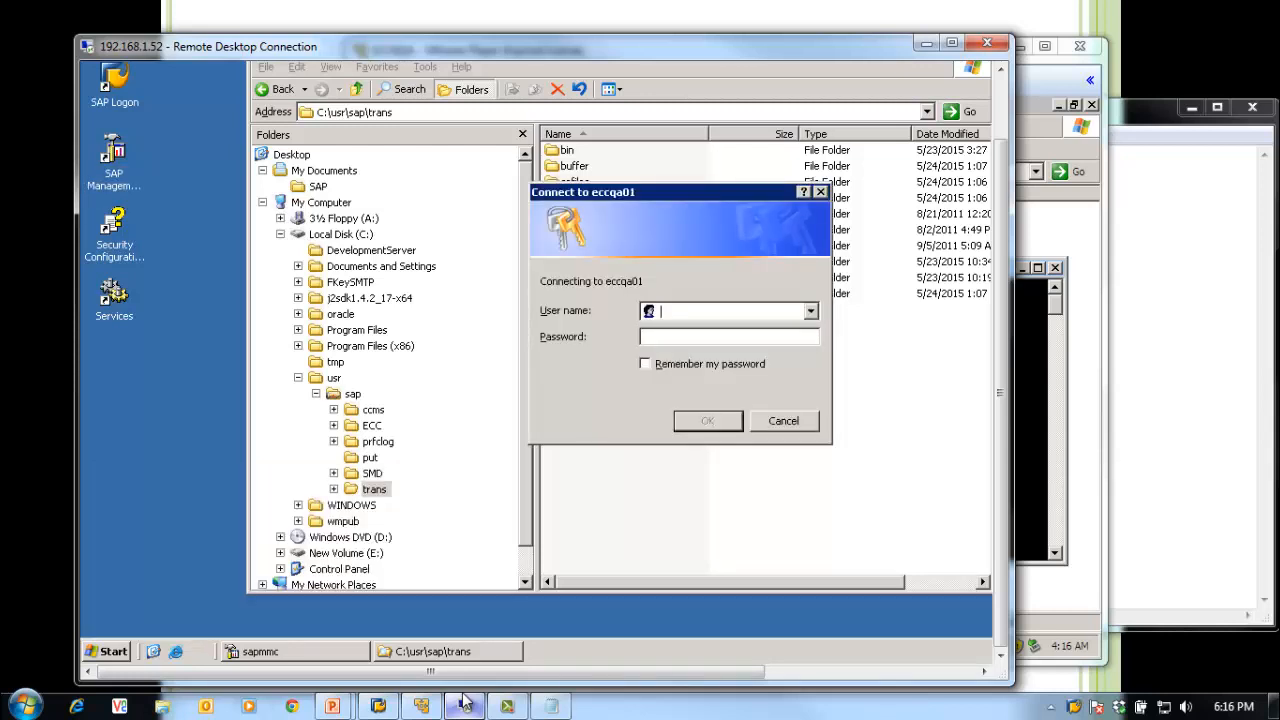
type("e")
type("***")
key("Return")
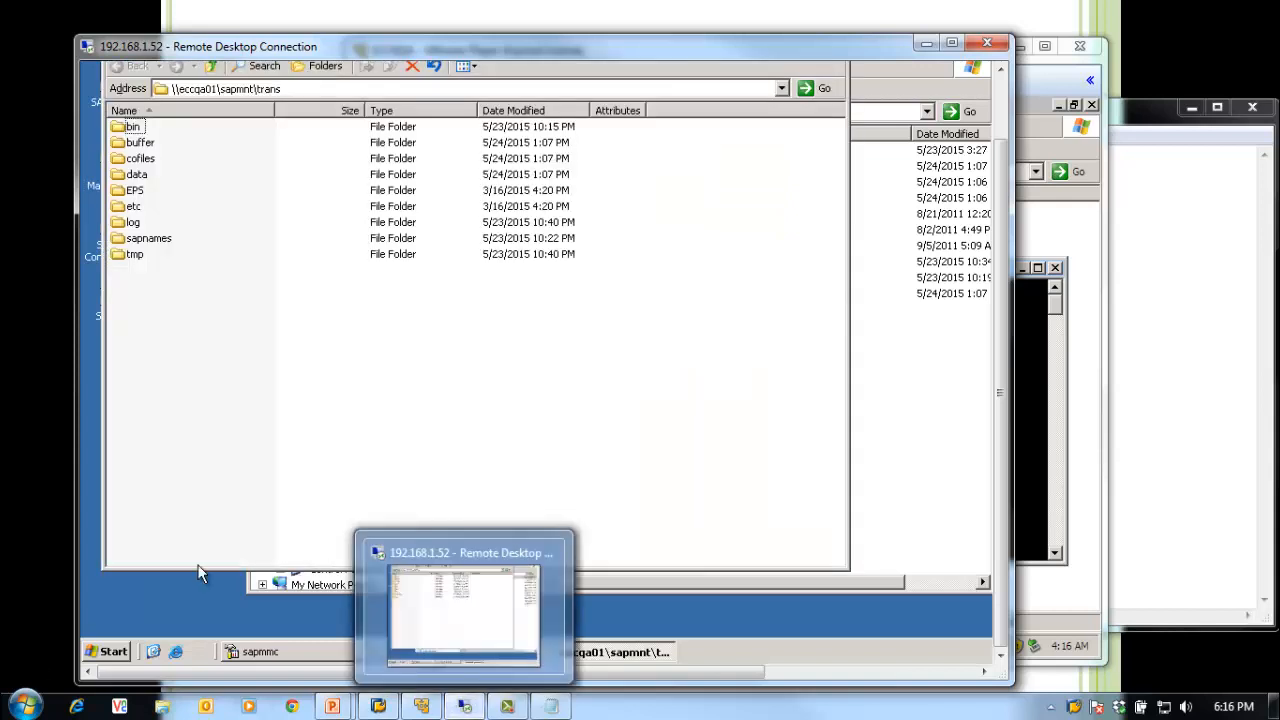
Step: Close both share windows and exit the command console in the ECQ guest
left_click(997, 105)
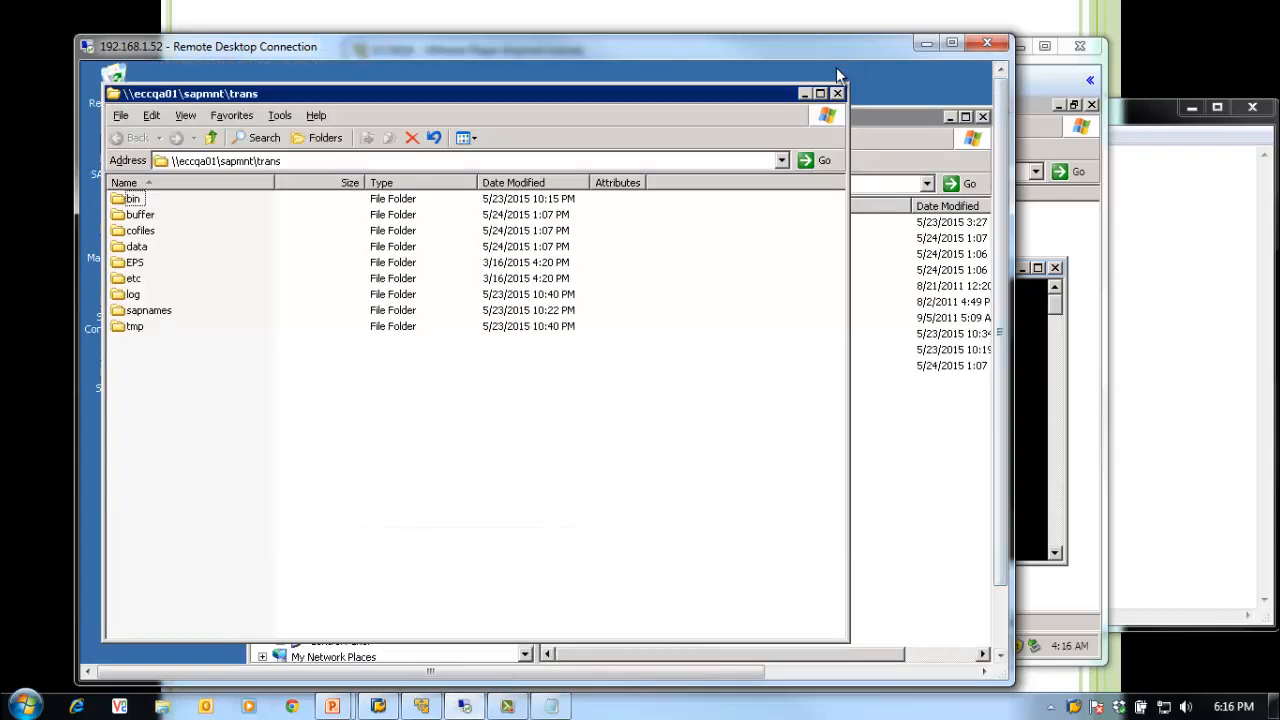
left_click(838, 94)
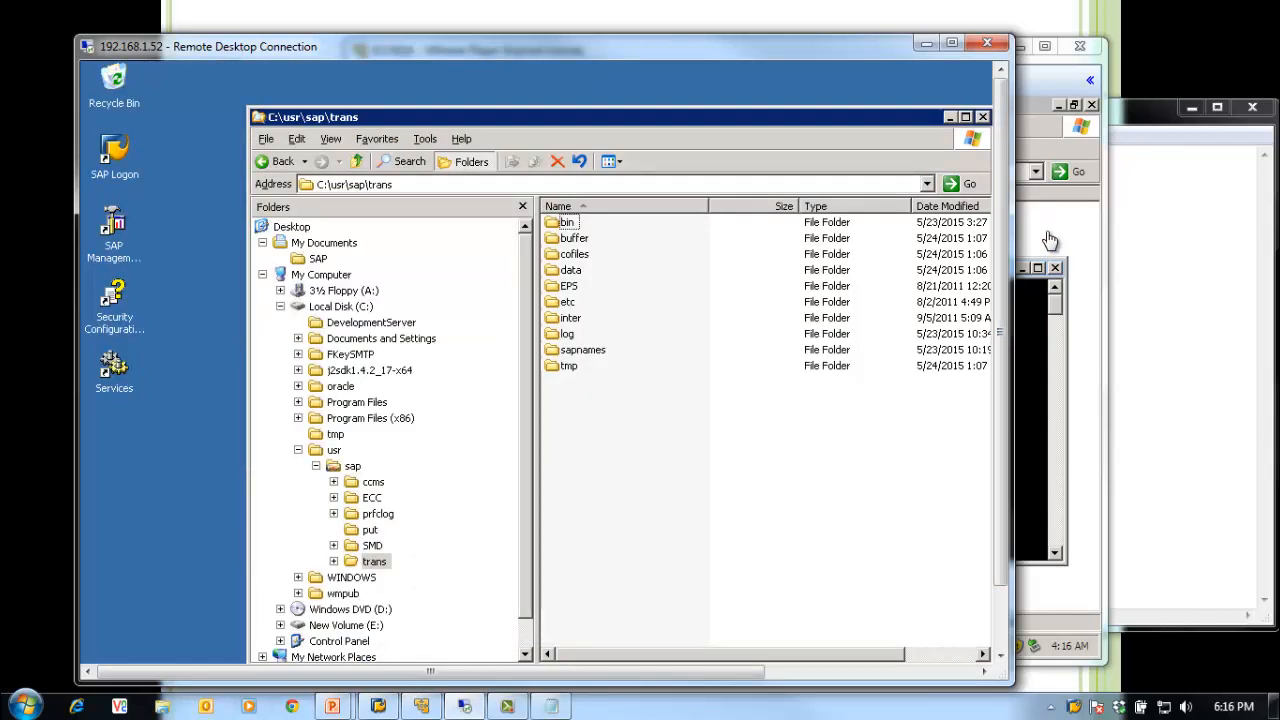
left_click(1049, 240)
type("ex")
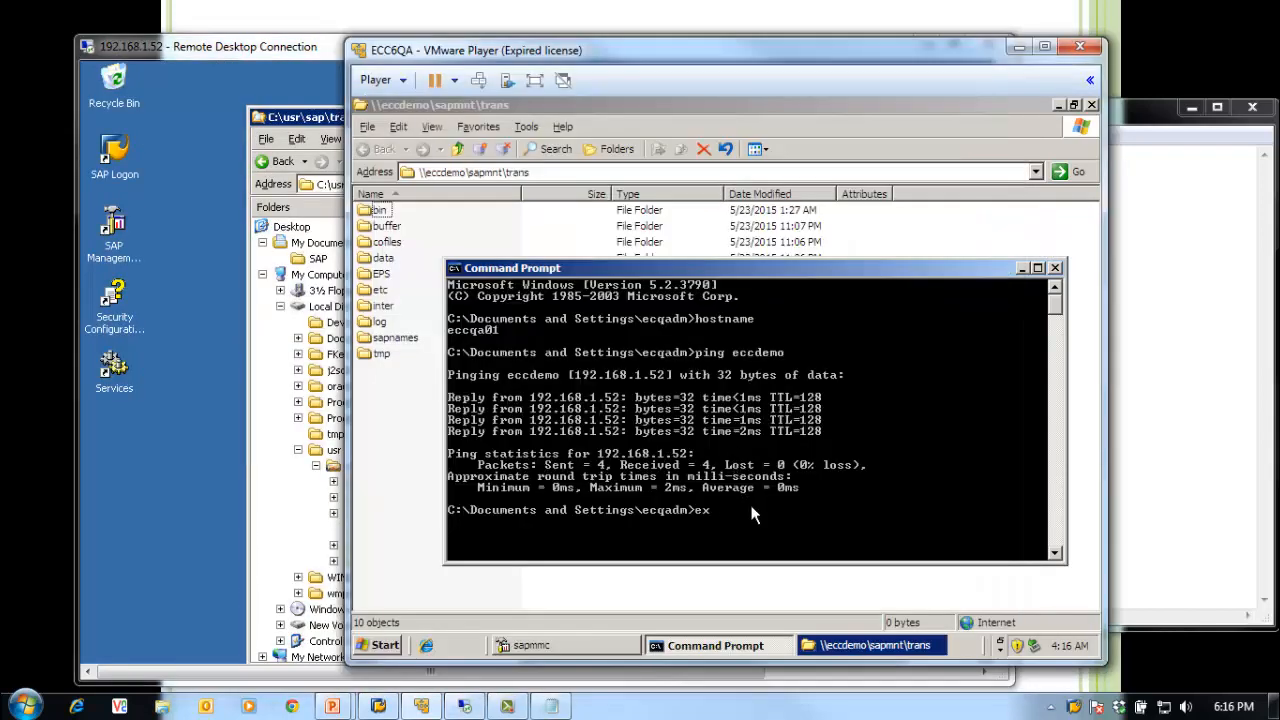
type("it")
key("Return")
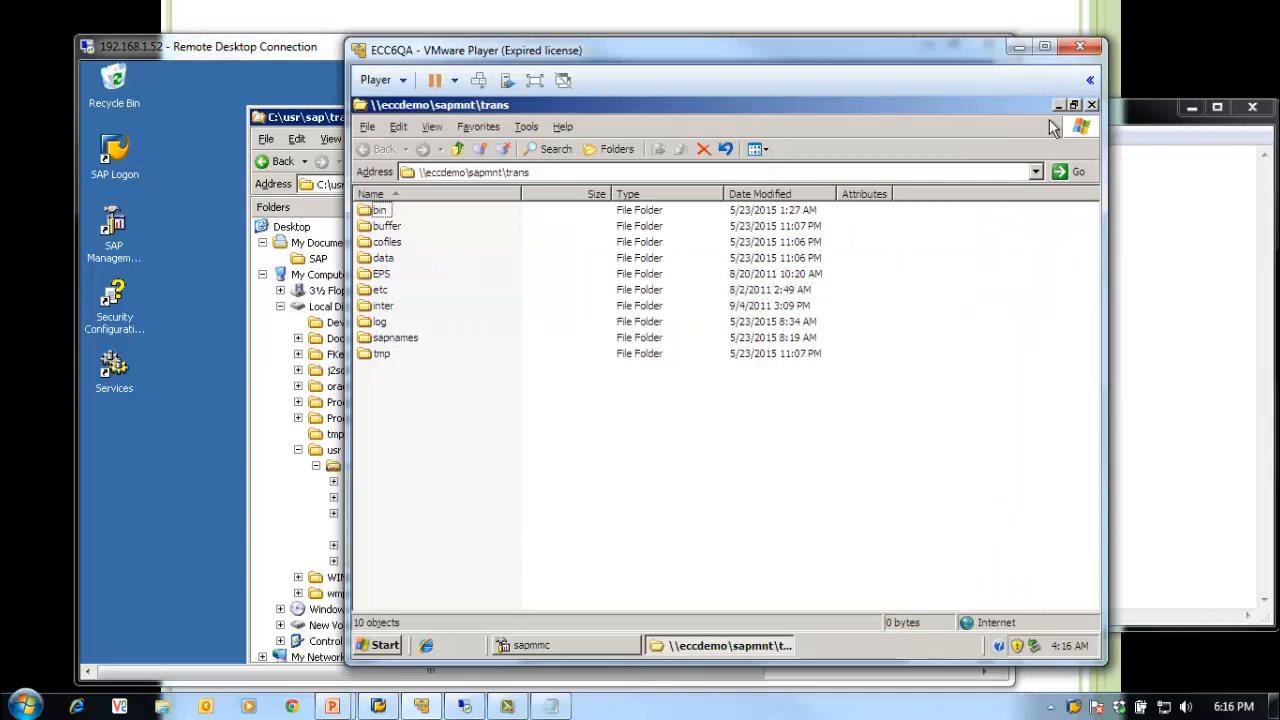
left_click(1091, 105)
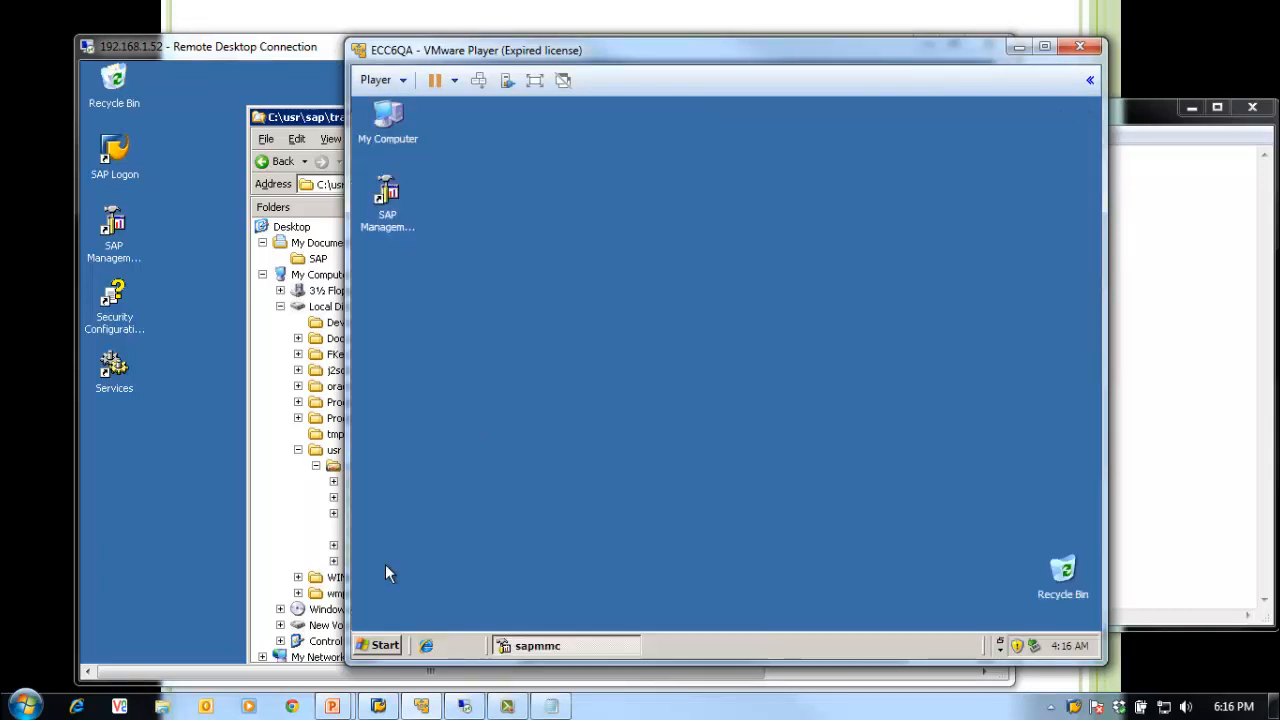
Step: Close the ECQ SAP management console without saving its settings
left_click(551, 640)
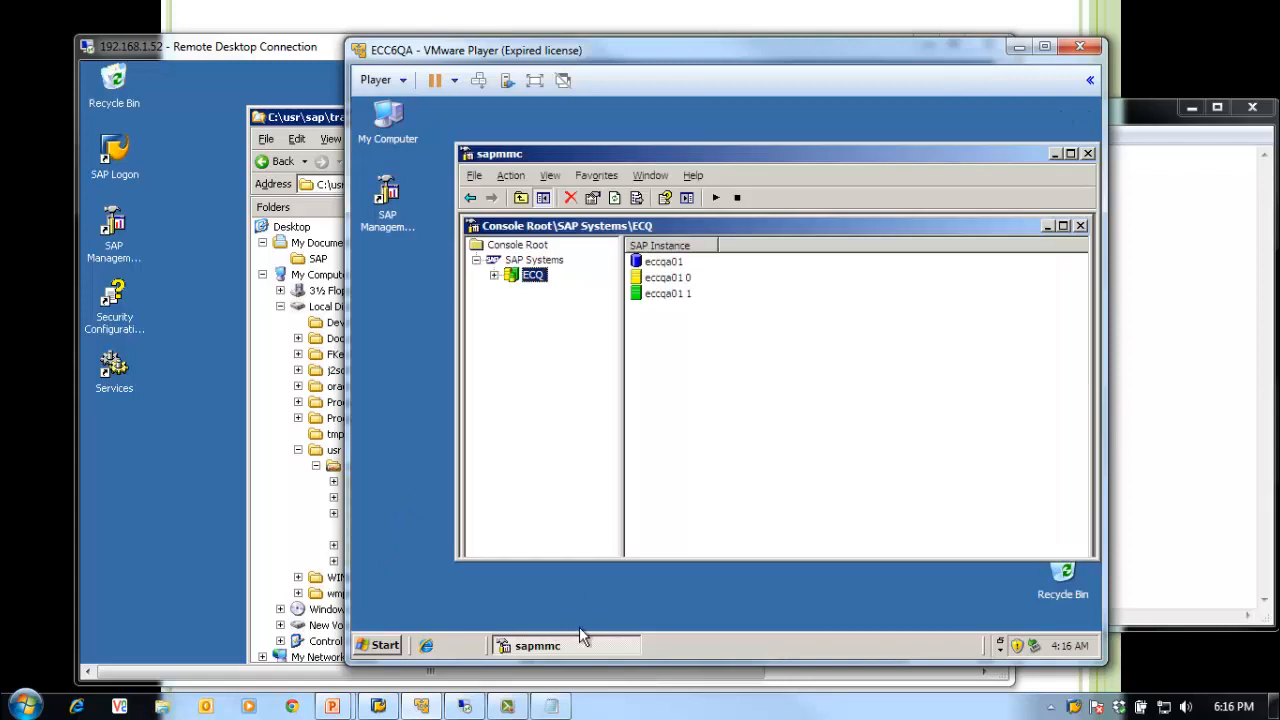
left_click_drag(865, 170, 846, 159)
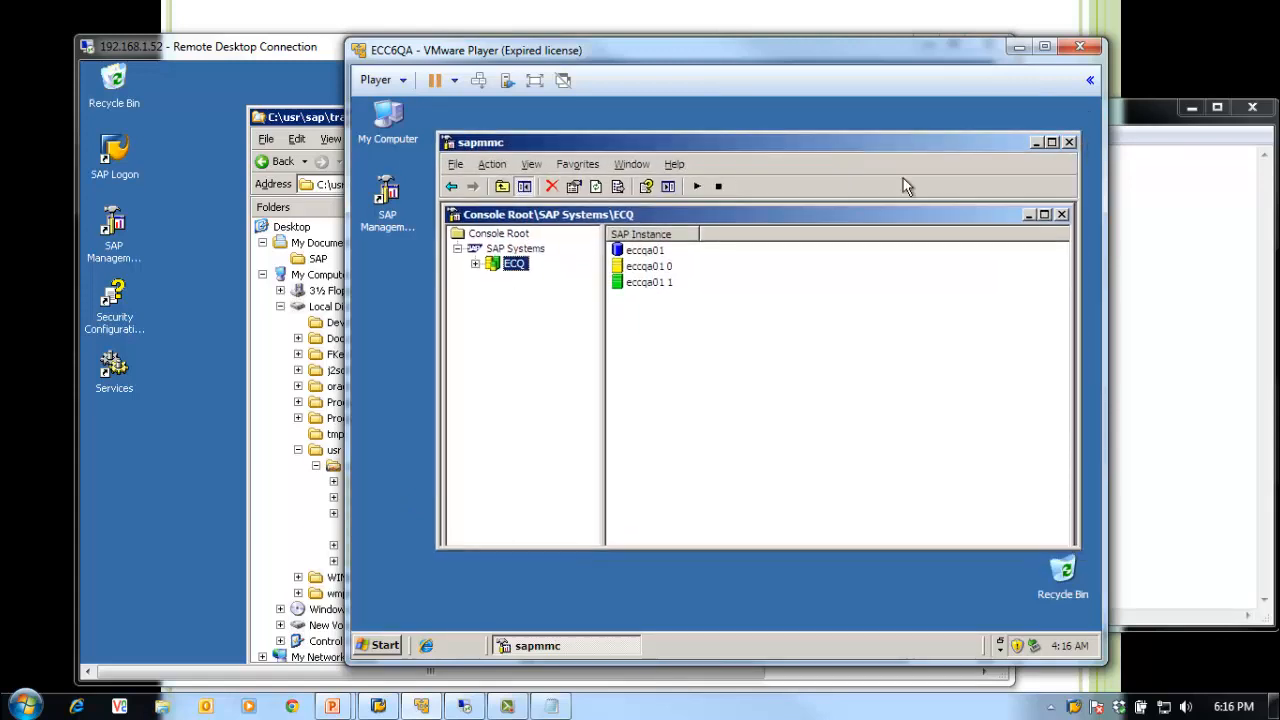
left_click(1068, 143)
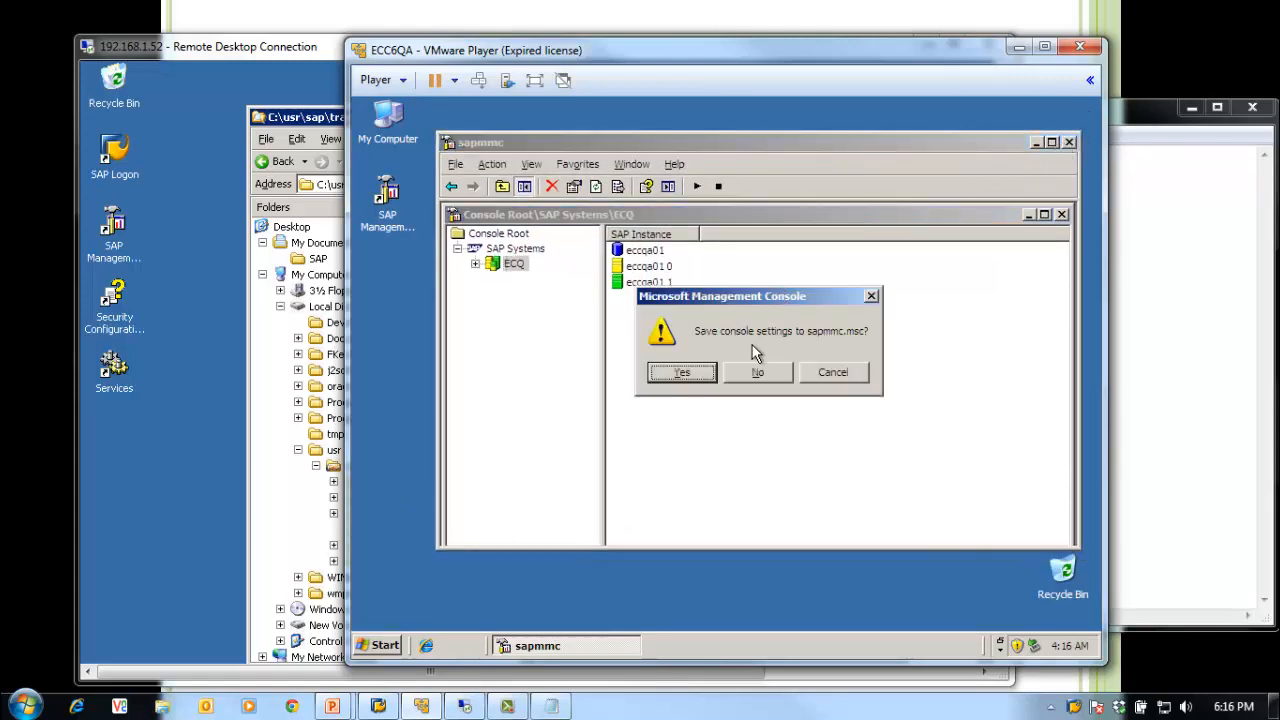
left_click(758, 374)
Step: Close the trans folder window and the remote management console without saving on the ECC server
left_click(245, 382)
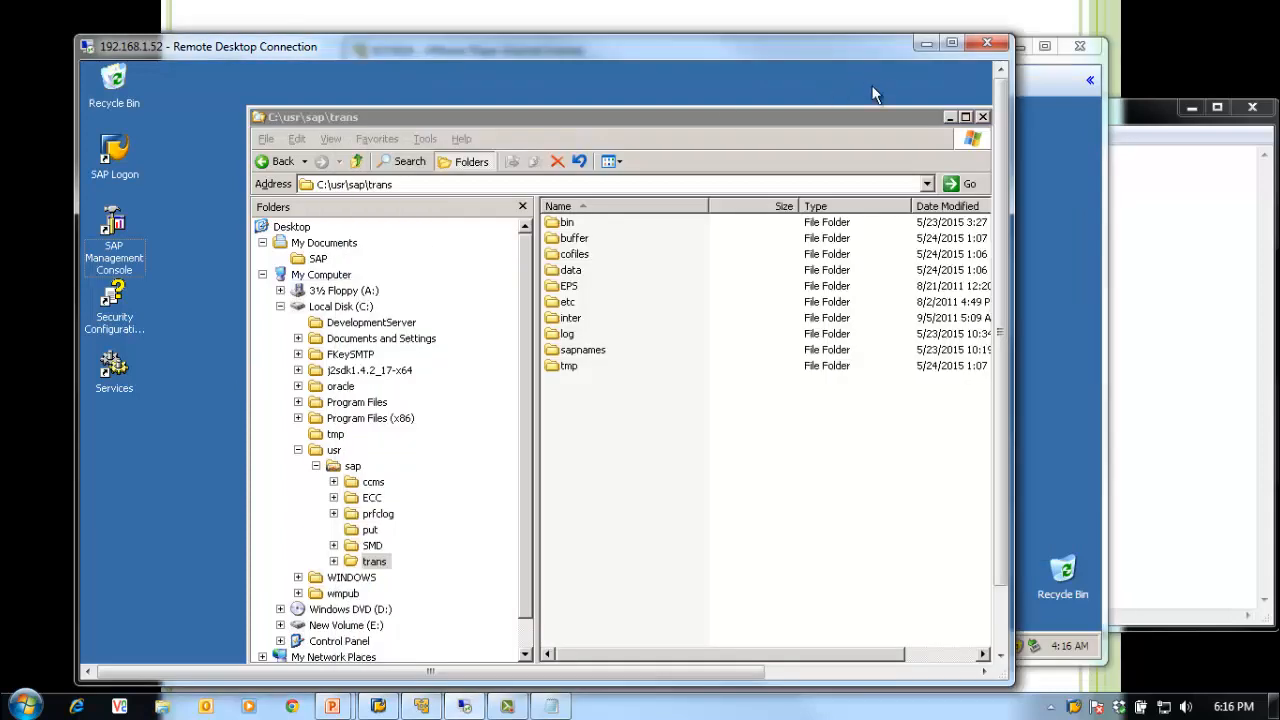
left_click(981, 118)
left_click_drag(1000, 234, 966, 446)
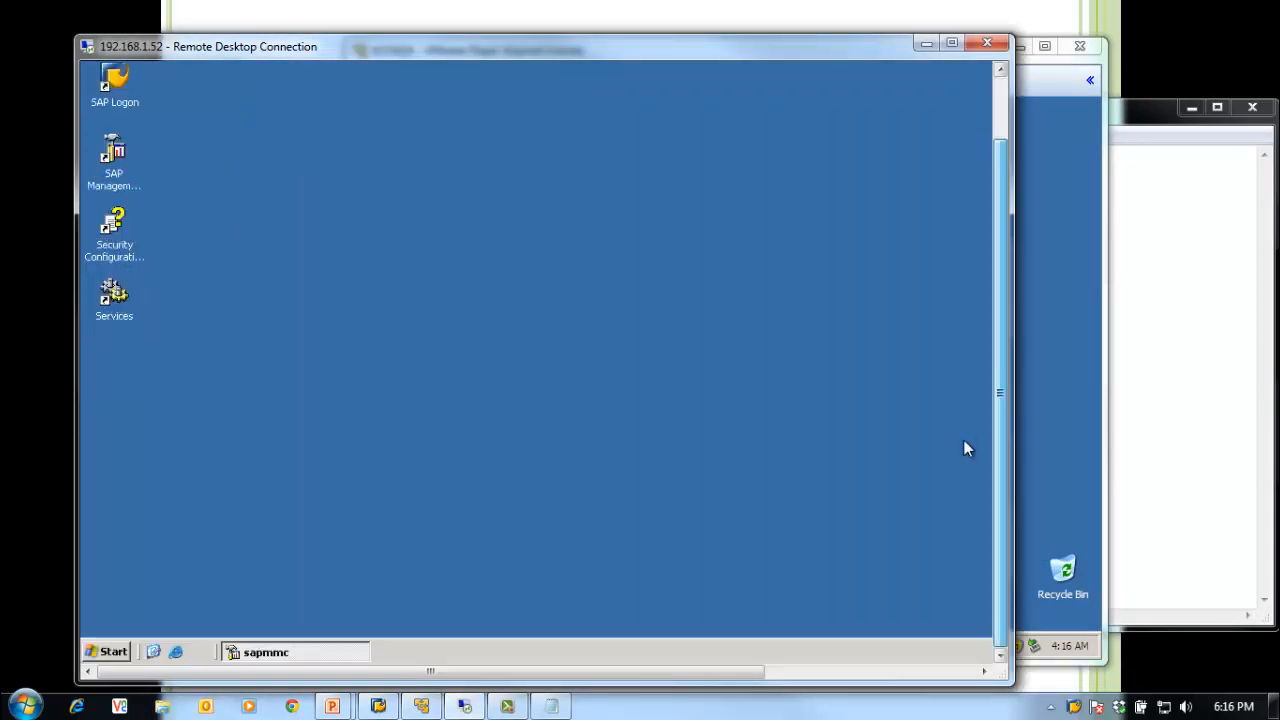
left_click(345, 650)
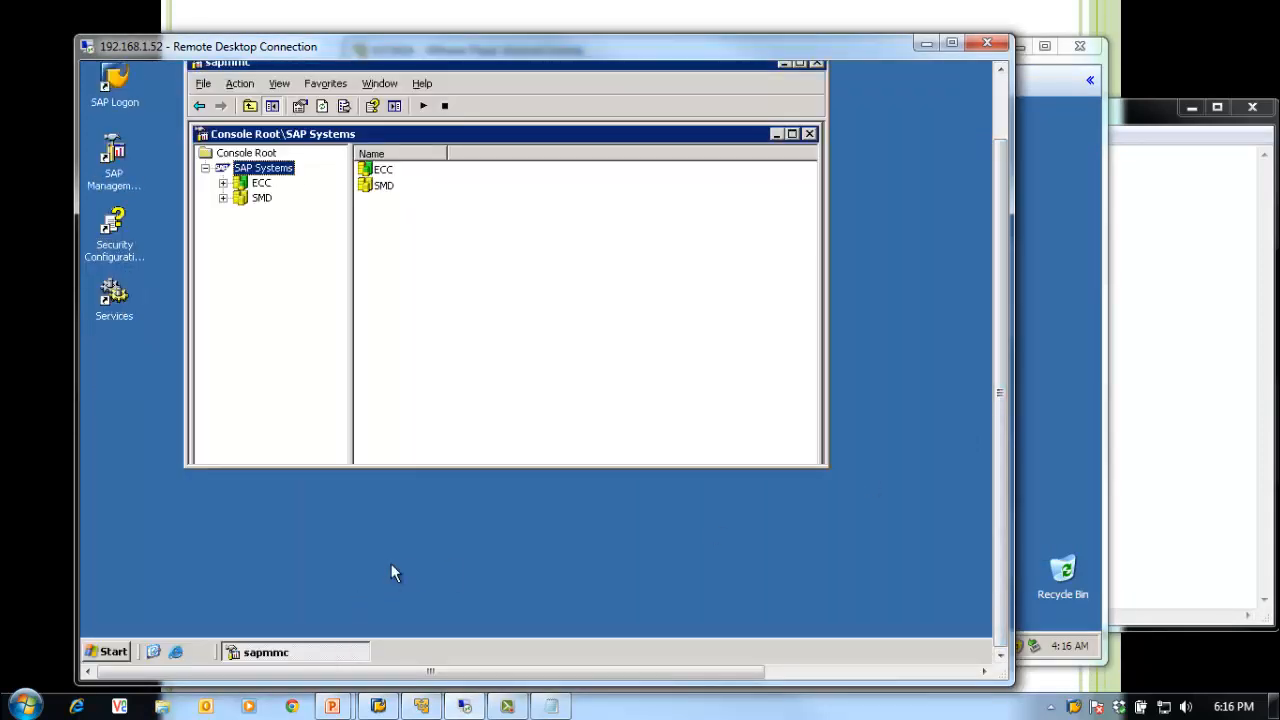
left_click(816, 63)
left_click(500, 292)
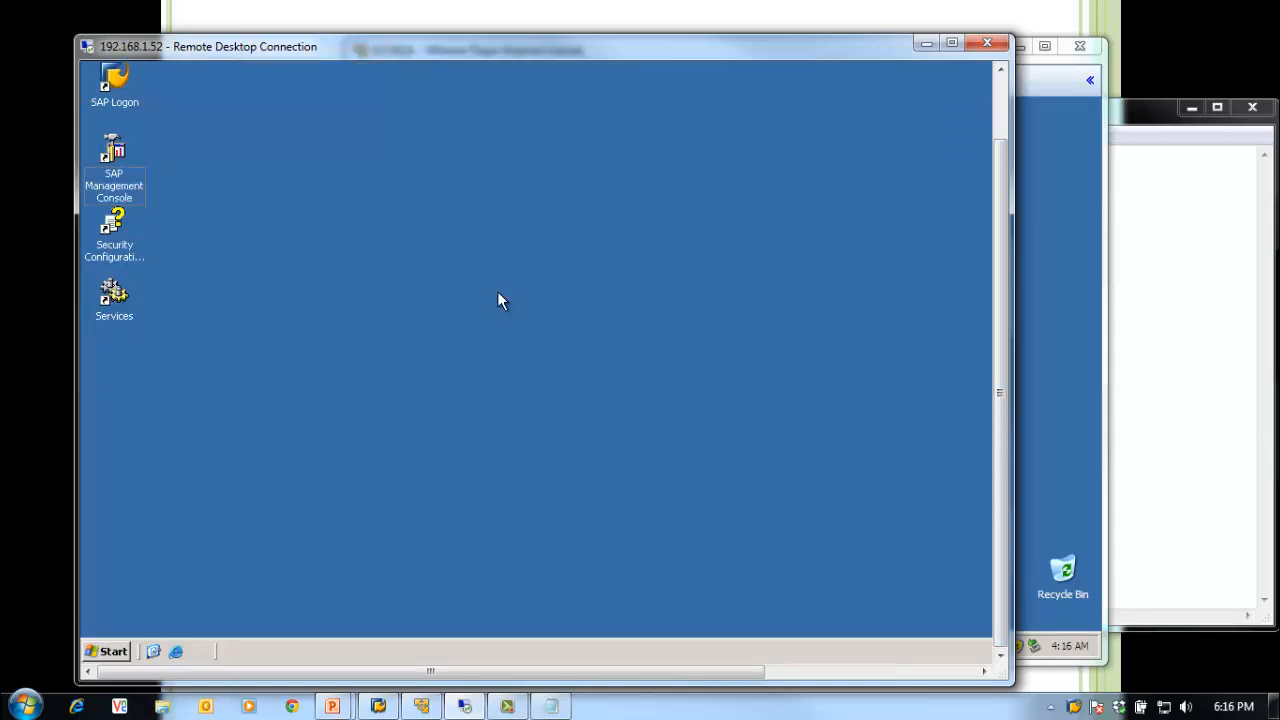
left_click(1226, 356)
Step: Try logging on to 02 ECC from SAP Logon and dismiss the connection refused error
left_click_drag(991, 125, 848, 128)
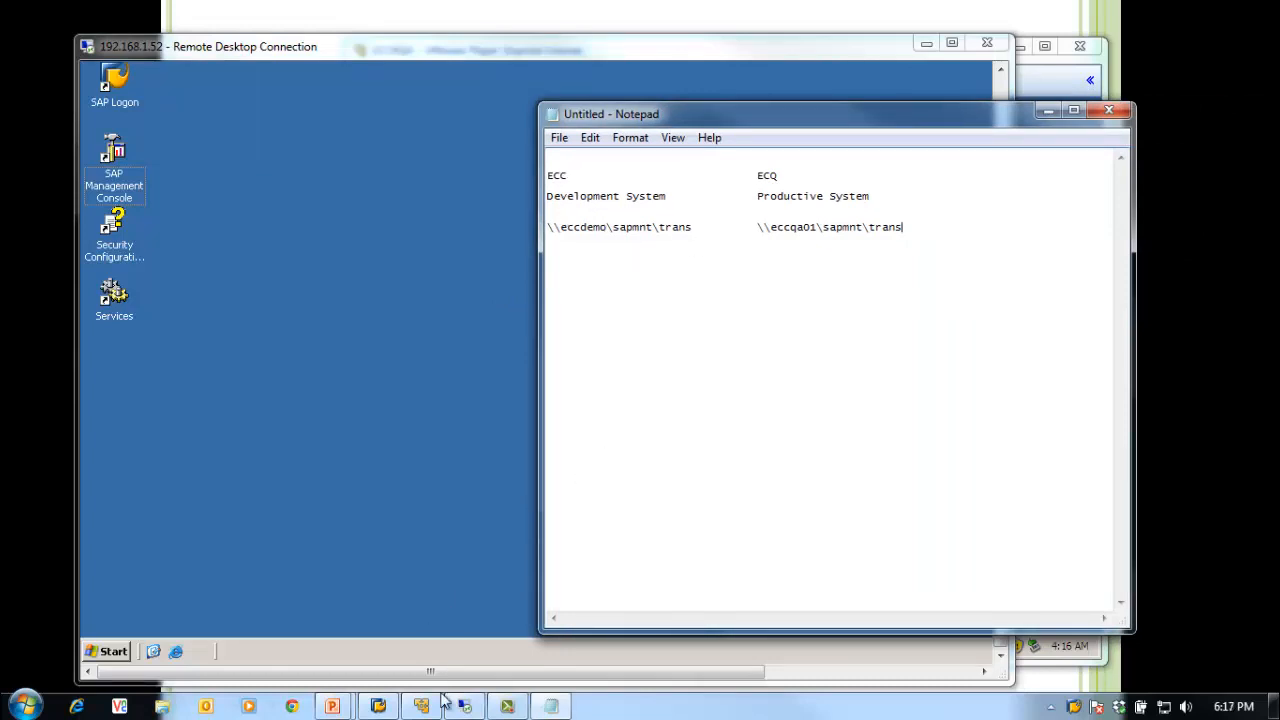
left_click(380, 706)
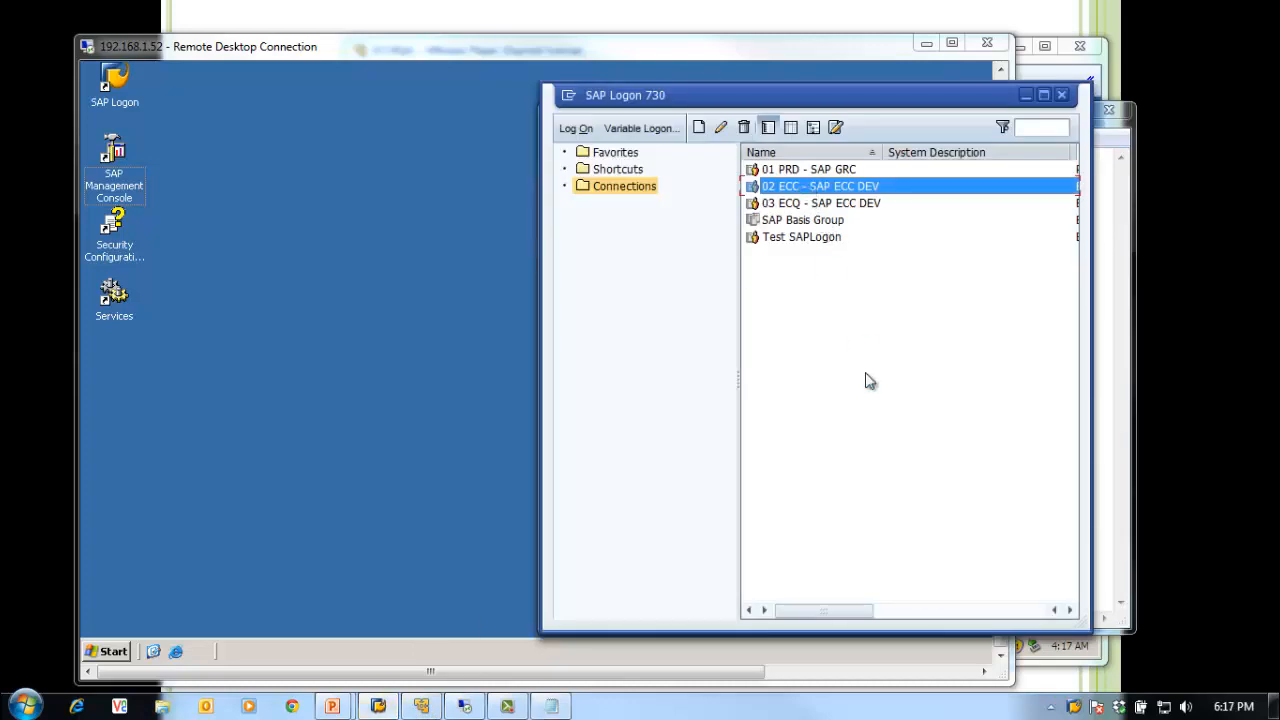
key("Return")
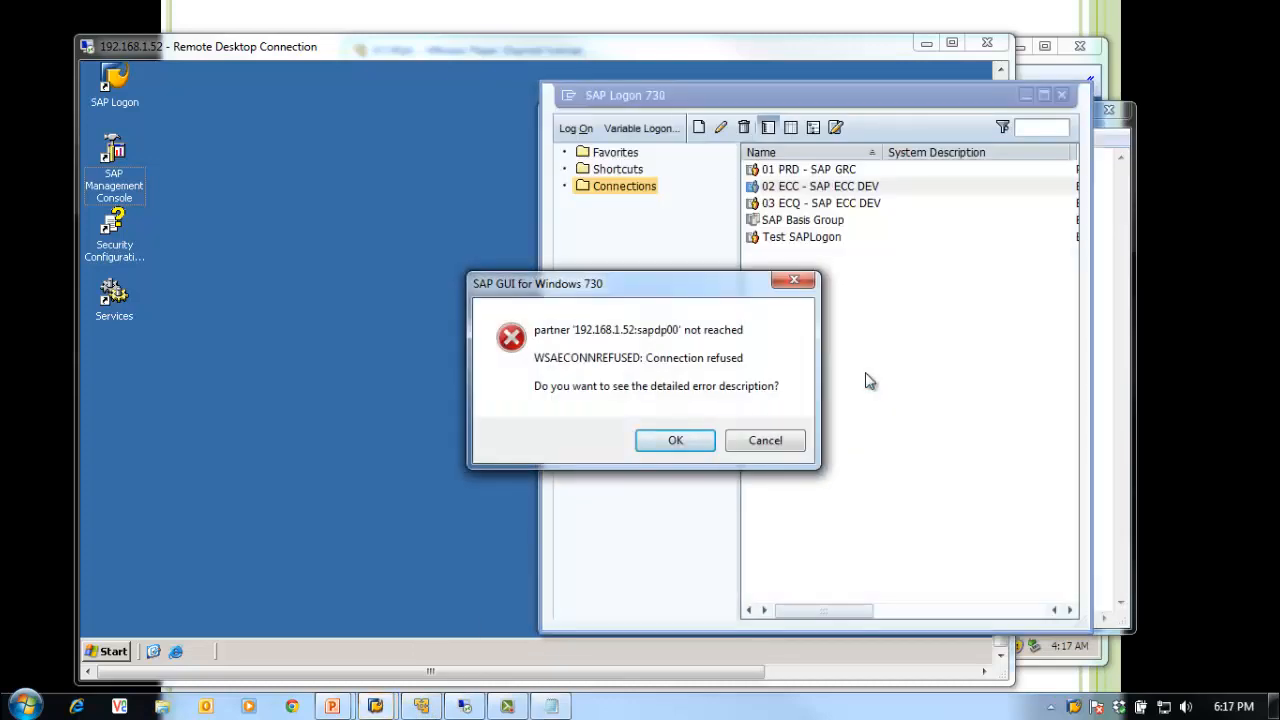
left_click(762, 443)
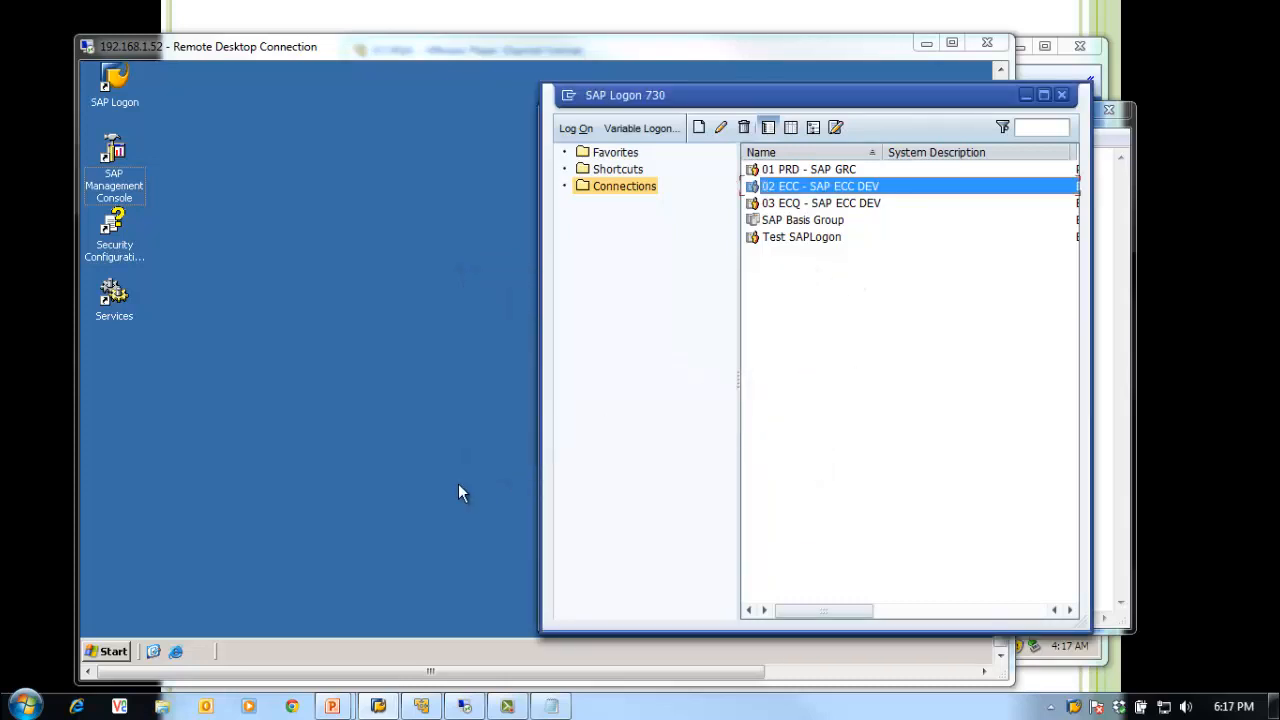
Step: Expand SAP Systems > ECC > ECCDEMO 0 in SAP Management Console and view its Process List
left_click(349, 523)
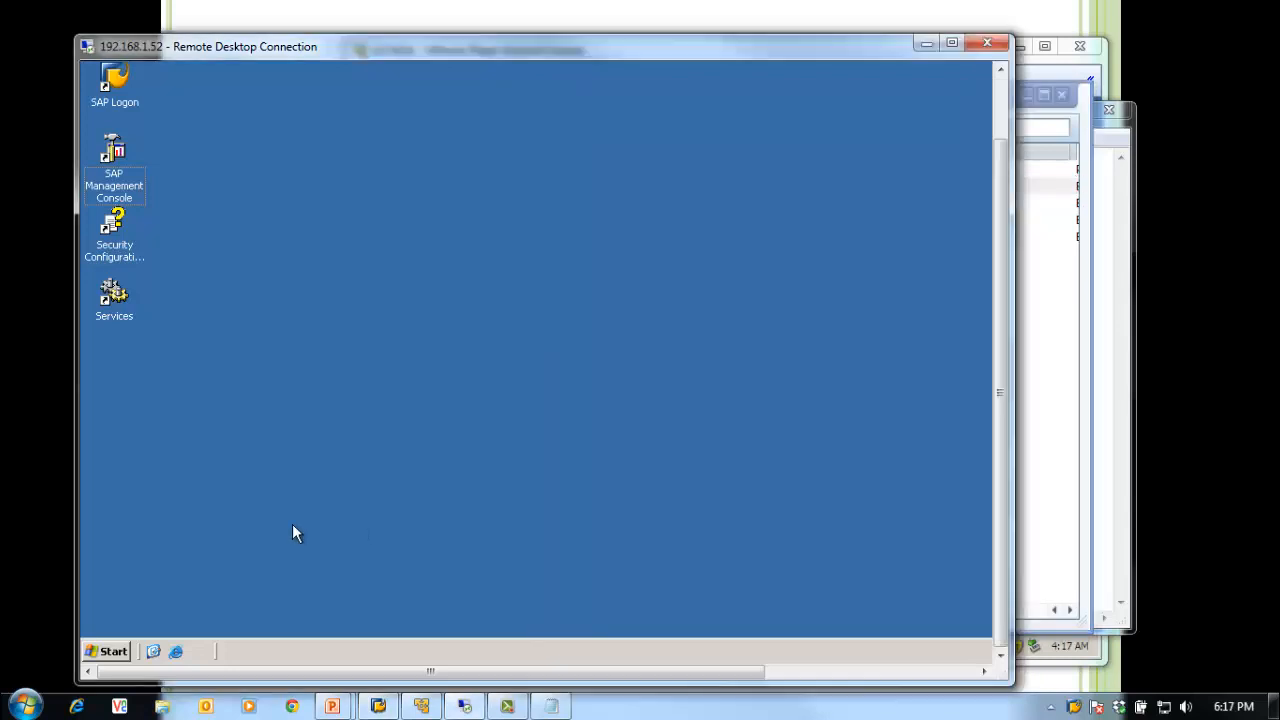
double_click(120, 190)
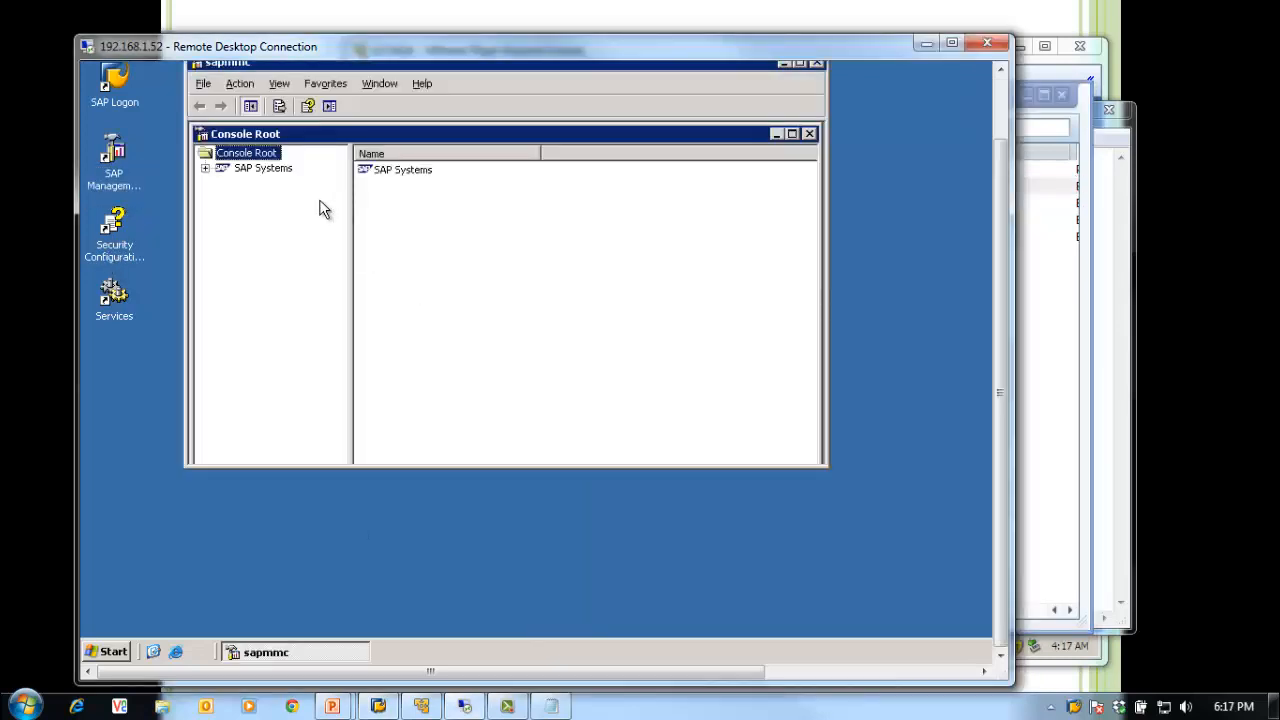
double_click(266, 170)
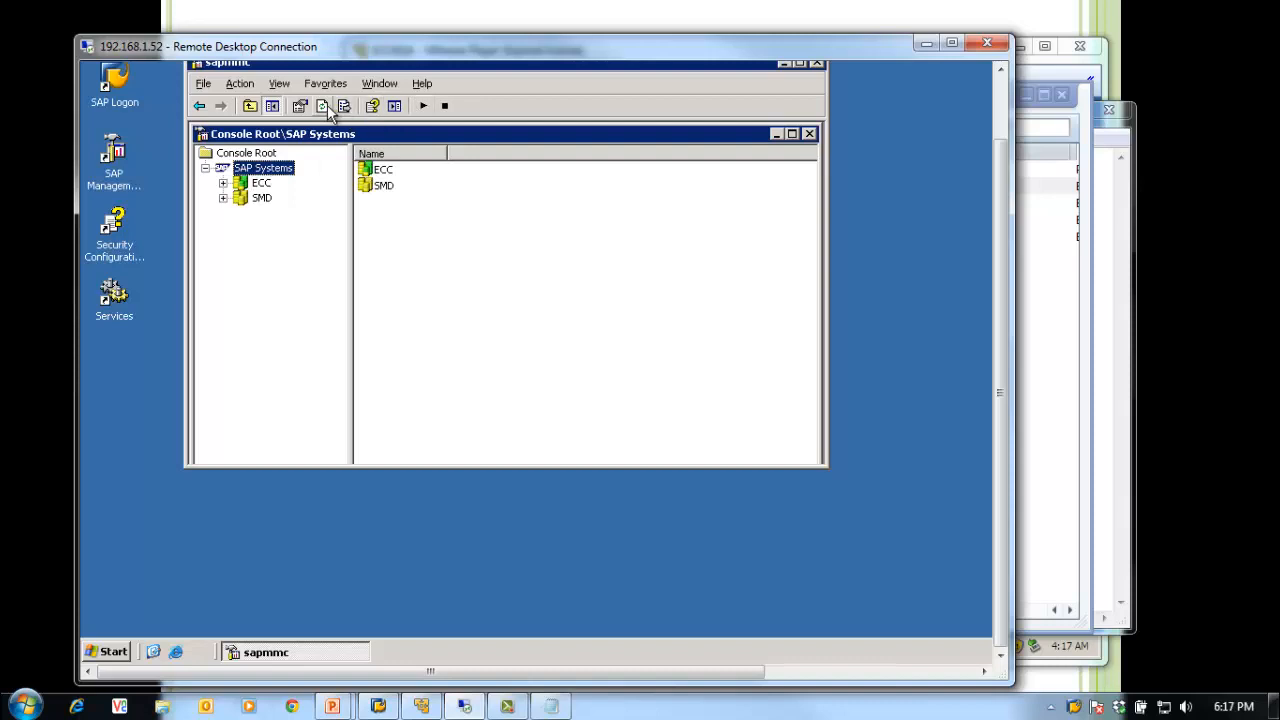
left_click(223, 183)
left_click(292, 213)
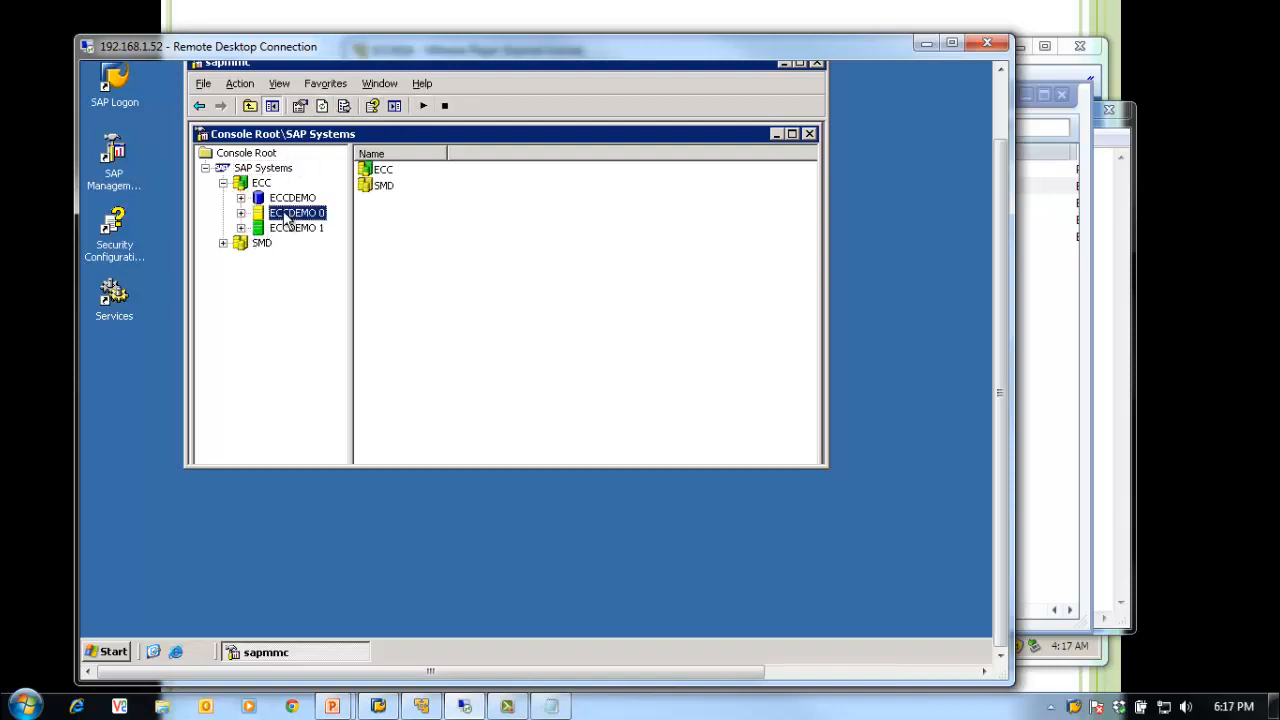
left_click(240, 214)
left_click(314, 228)
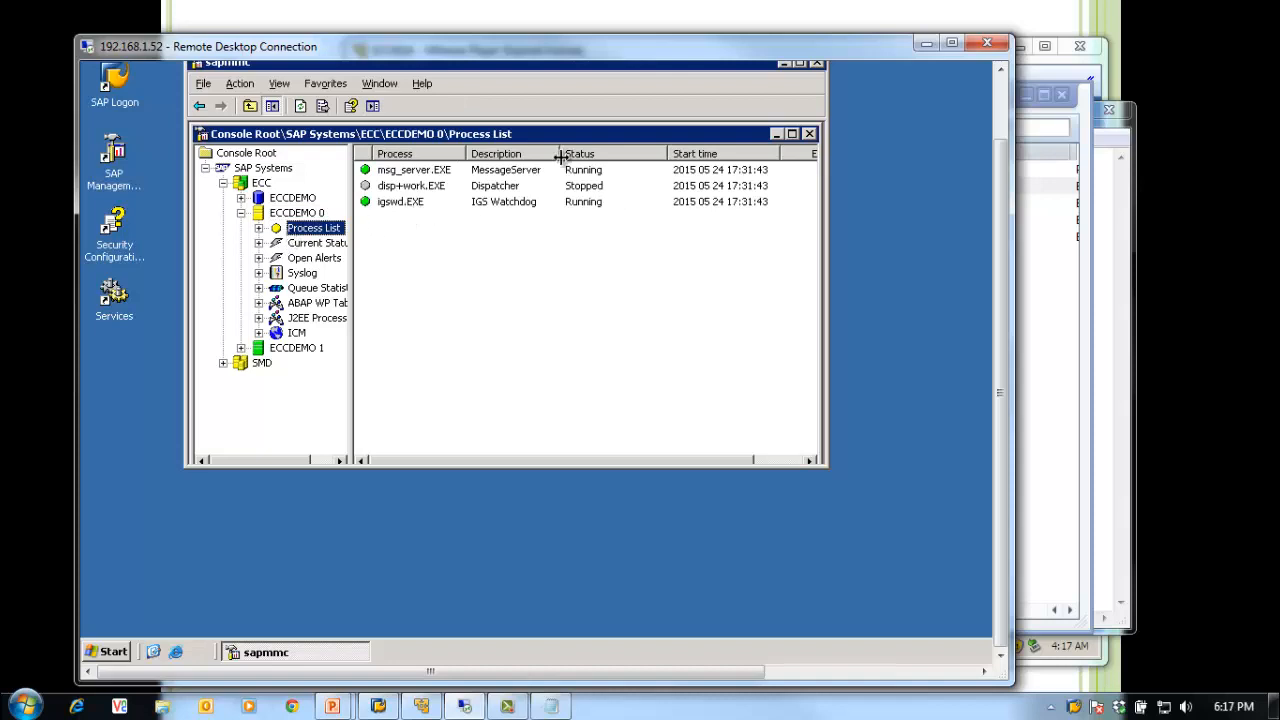
left_click(296, 213)
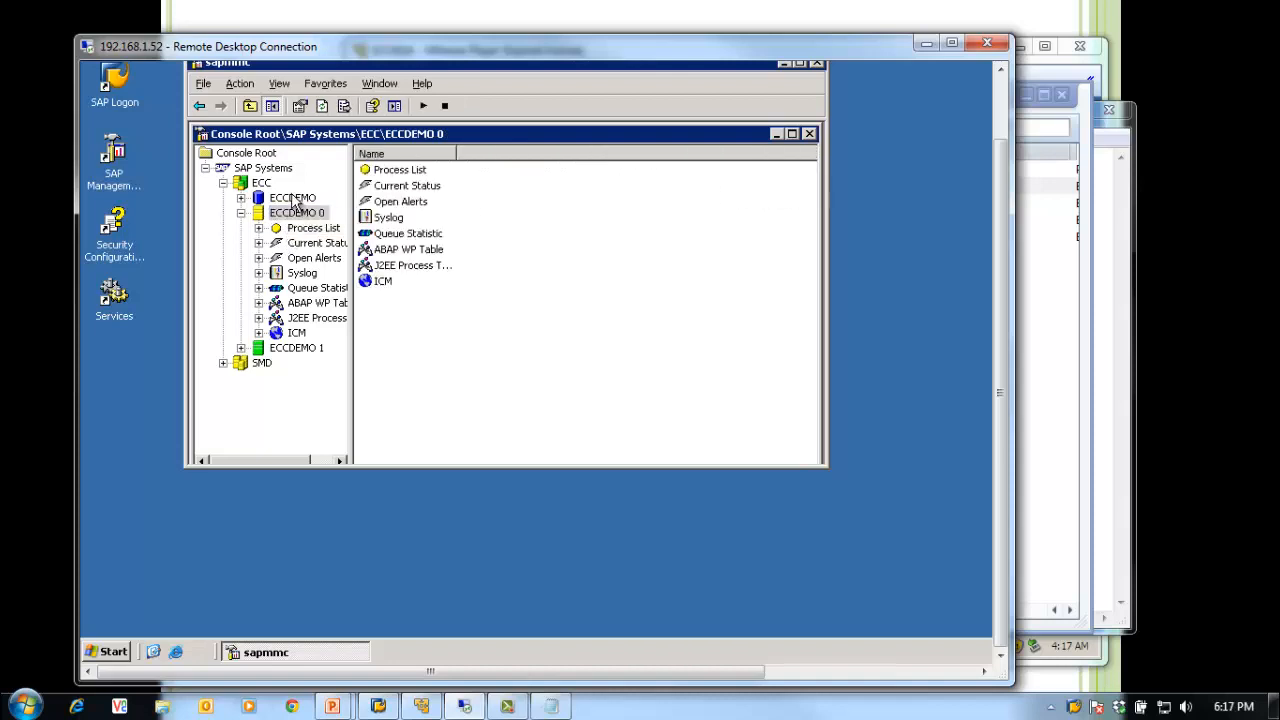
left_click(290, 198)
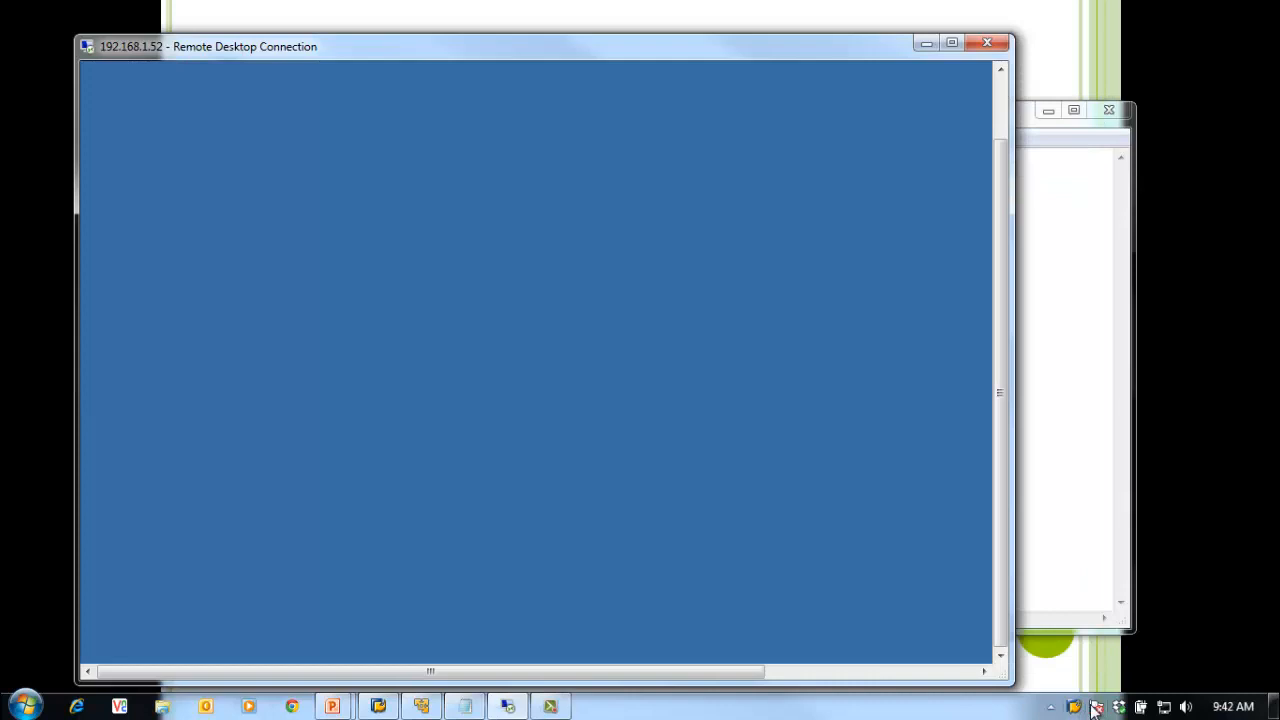
Step: Show the SAP Logon connection list and place the Notepad notes beside it
left_click(378, 706)
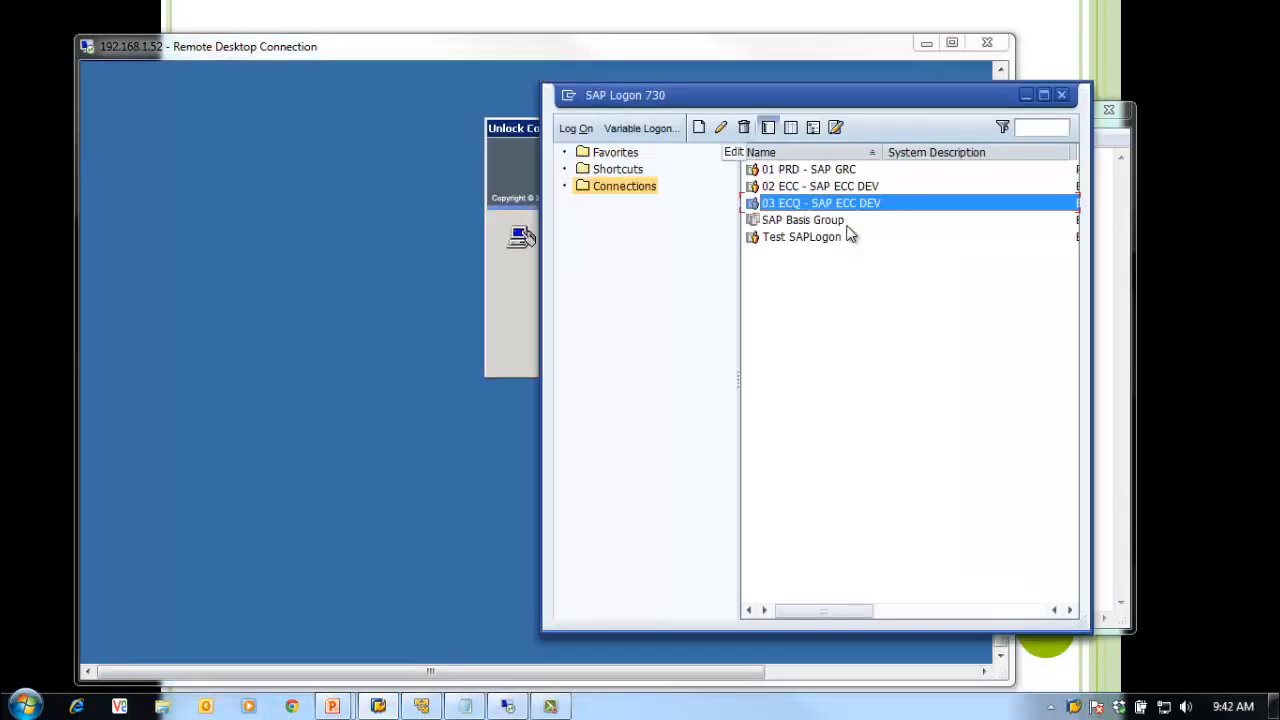
left_click(822, 188)
left_click(823, 204)
left_click(465, 706)
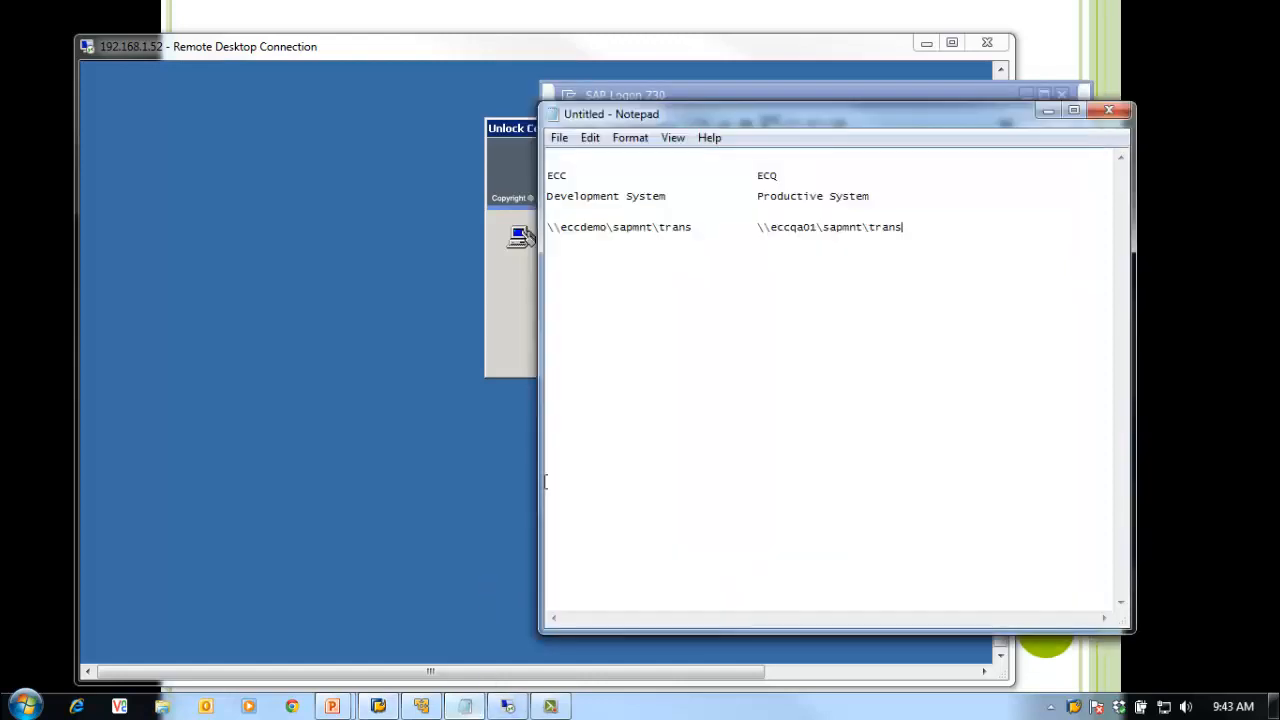
left_click_drag(775, 120, 358, 146)
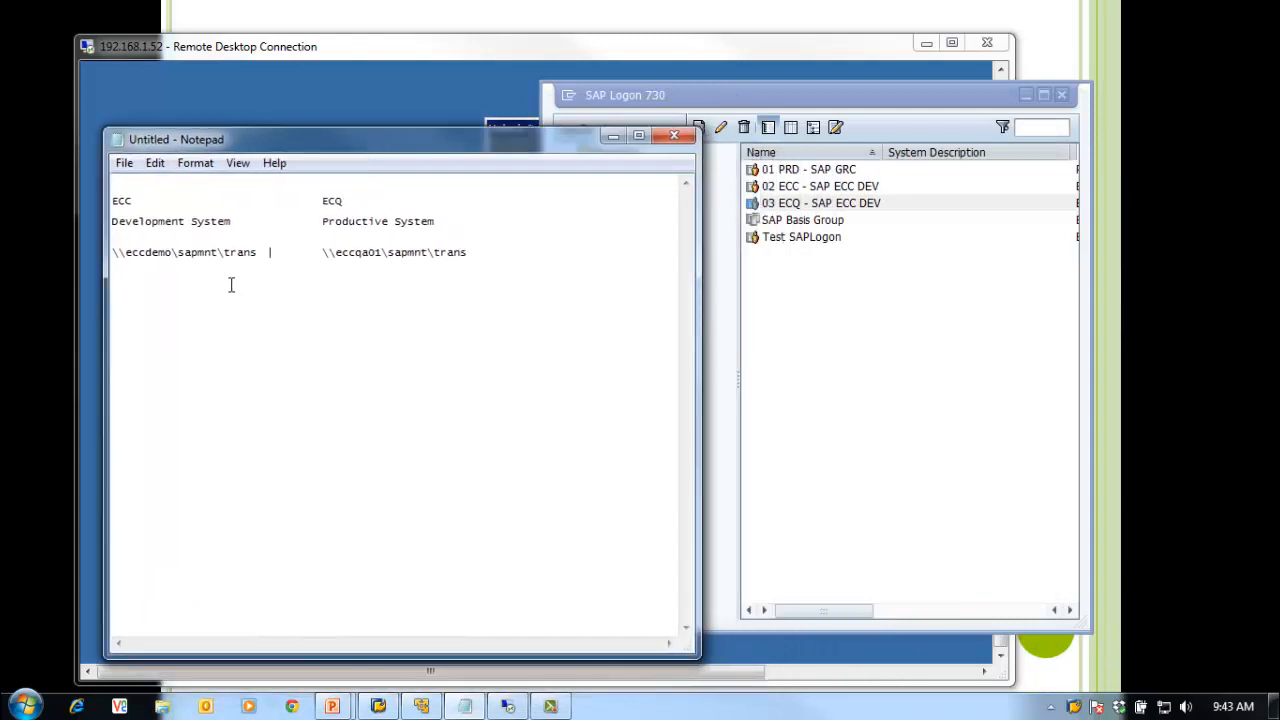
Step: Add a 'Domain Controller' note below the ECC transport path in Notepad
left_click(513, 258)
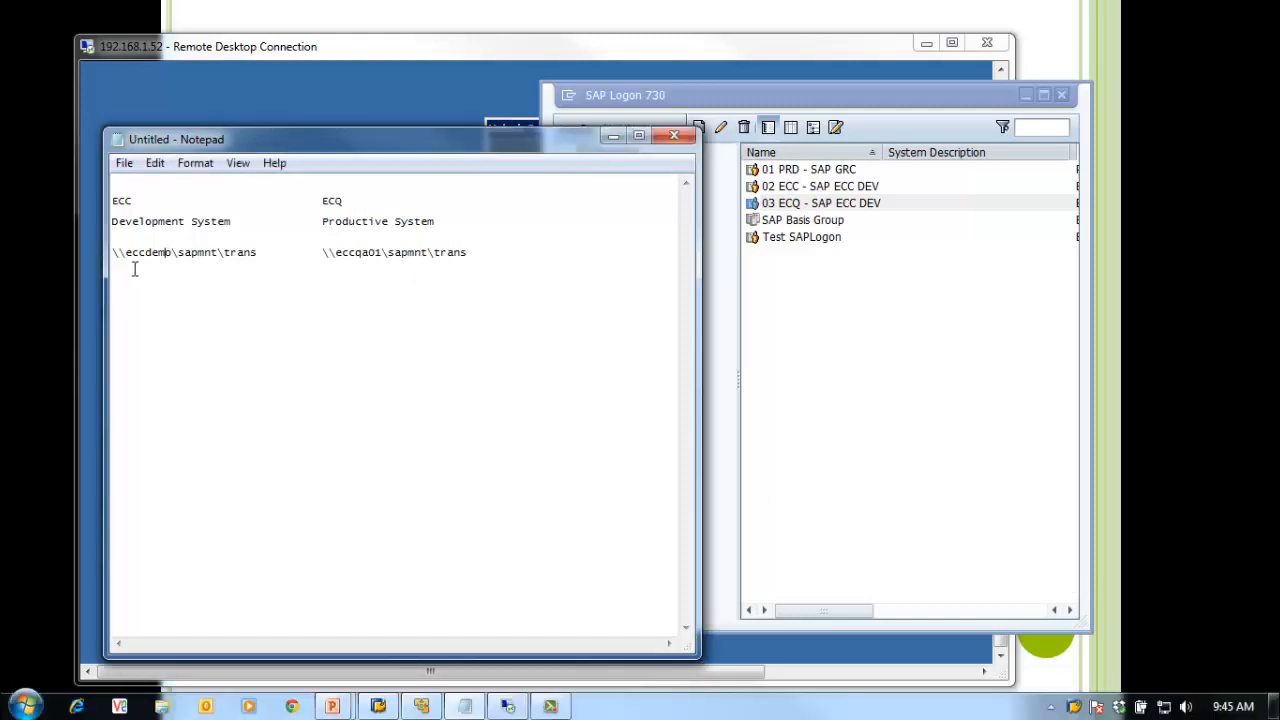
left_click(143, 297)
left_click(290, 272)
left_click(540, 270)
type("Domain Controller")
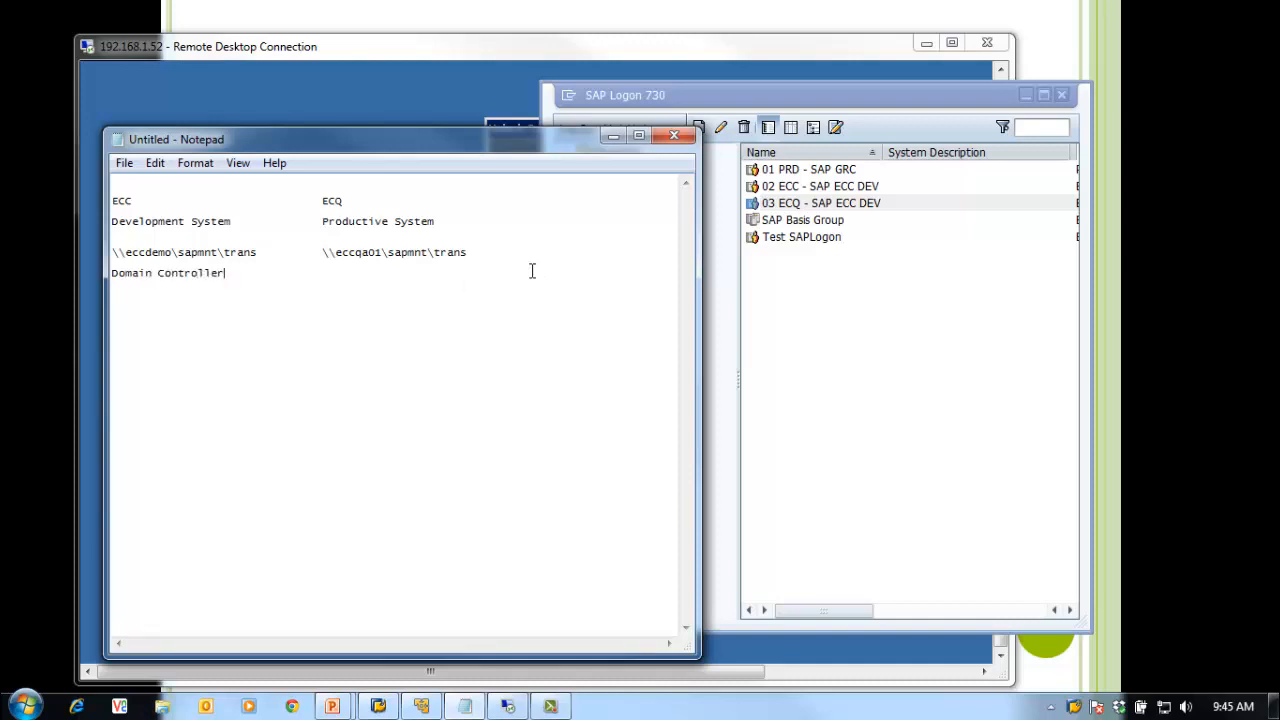
left_click_drag(323, 201, 360, 202)
left_click_drag(291, 133, 291, 125)
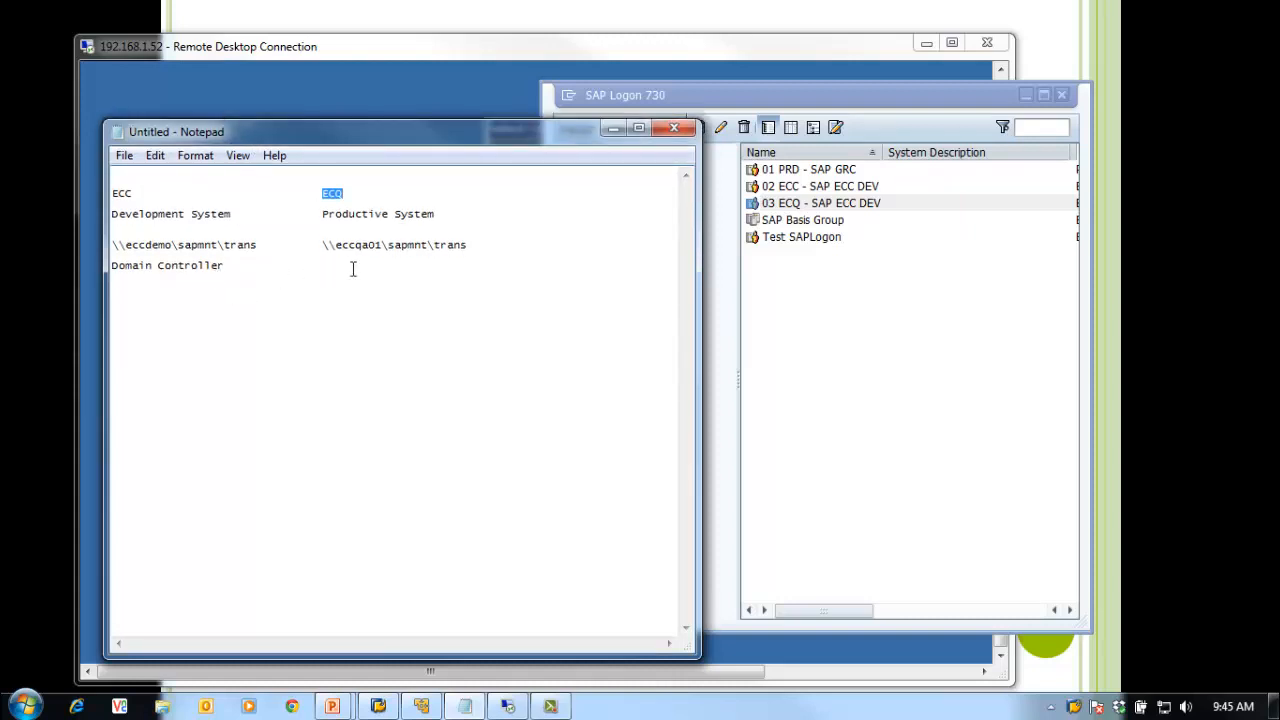
left_click_drag(367, 138, 299, 139)
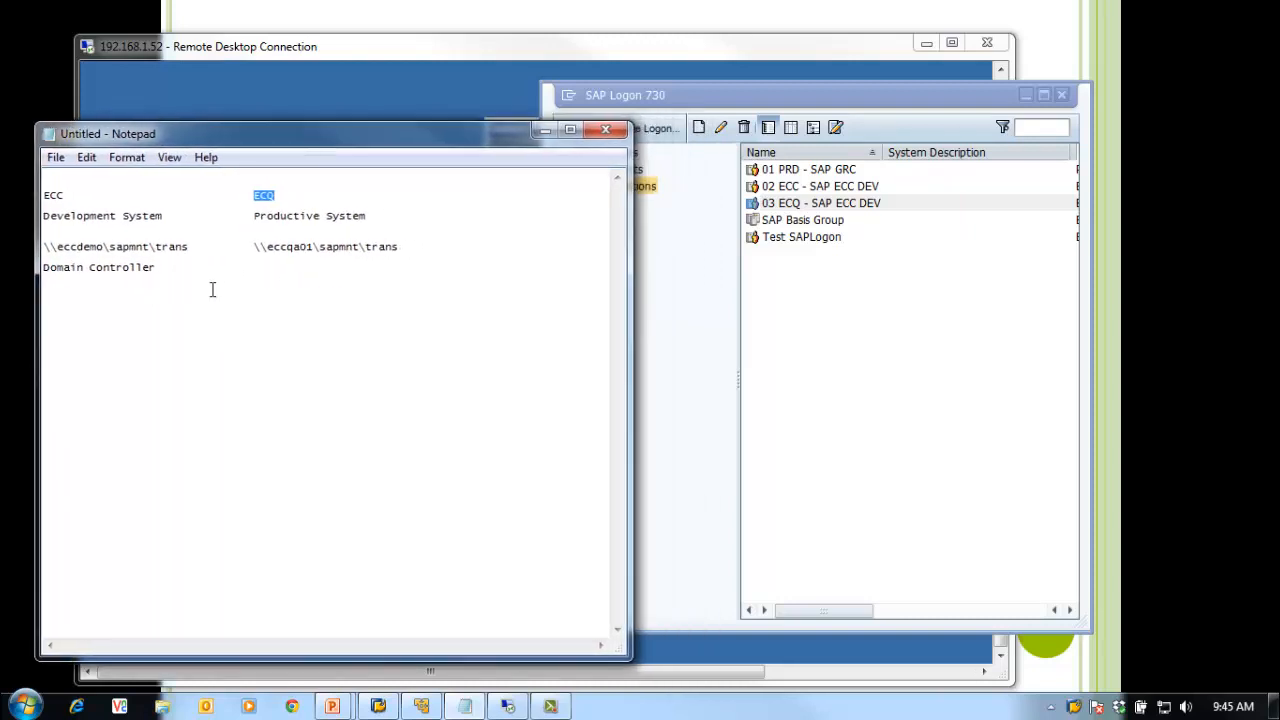
Step: Log on to the 02 ECC connection from SAP Logon
left_click(816, 207)
left_click(812, 192)
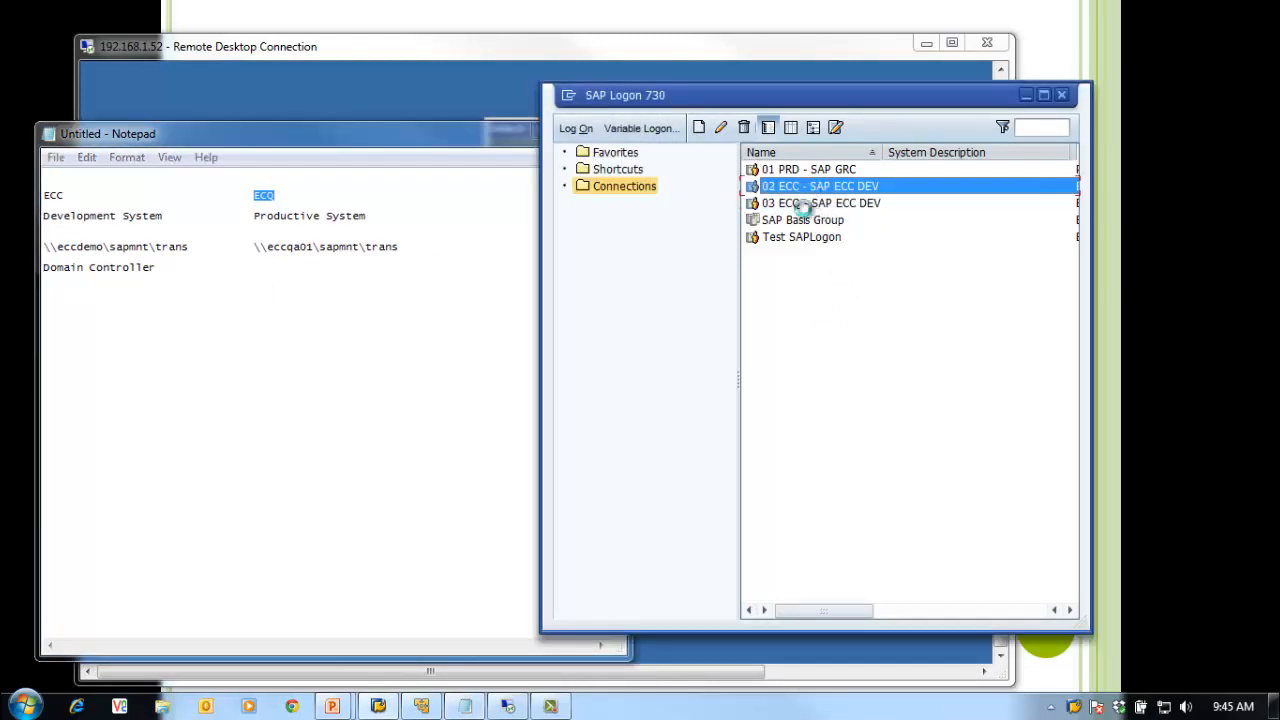
key("Return")
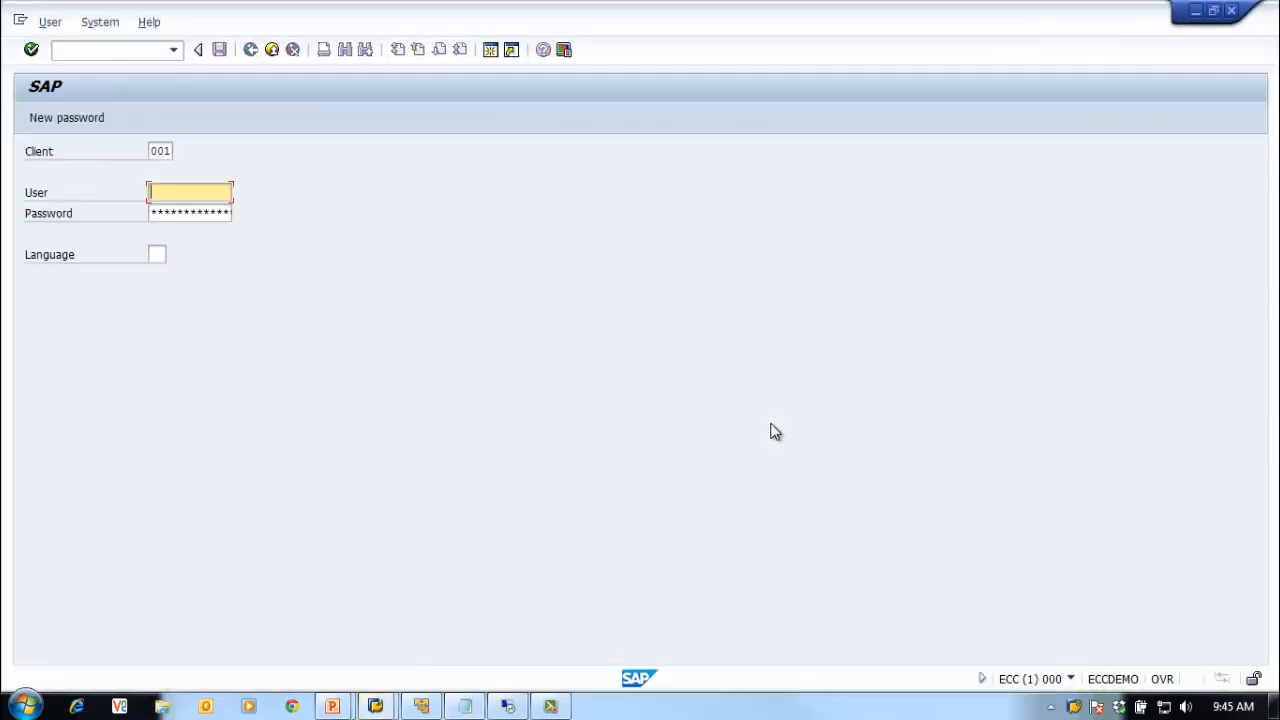
Step: Replace logon client 001 with 000 and move on to the User field
double_click(566, 20)
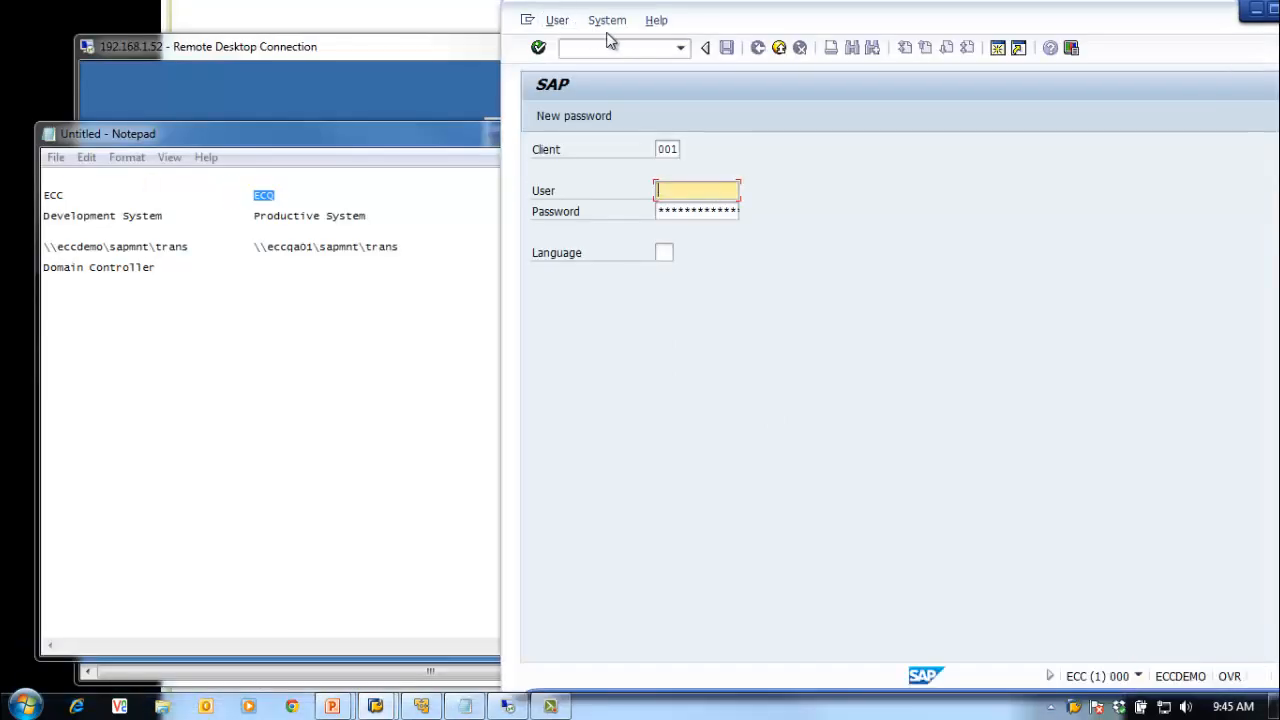
double_click(763, 28)
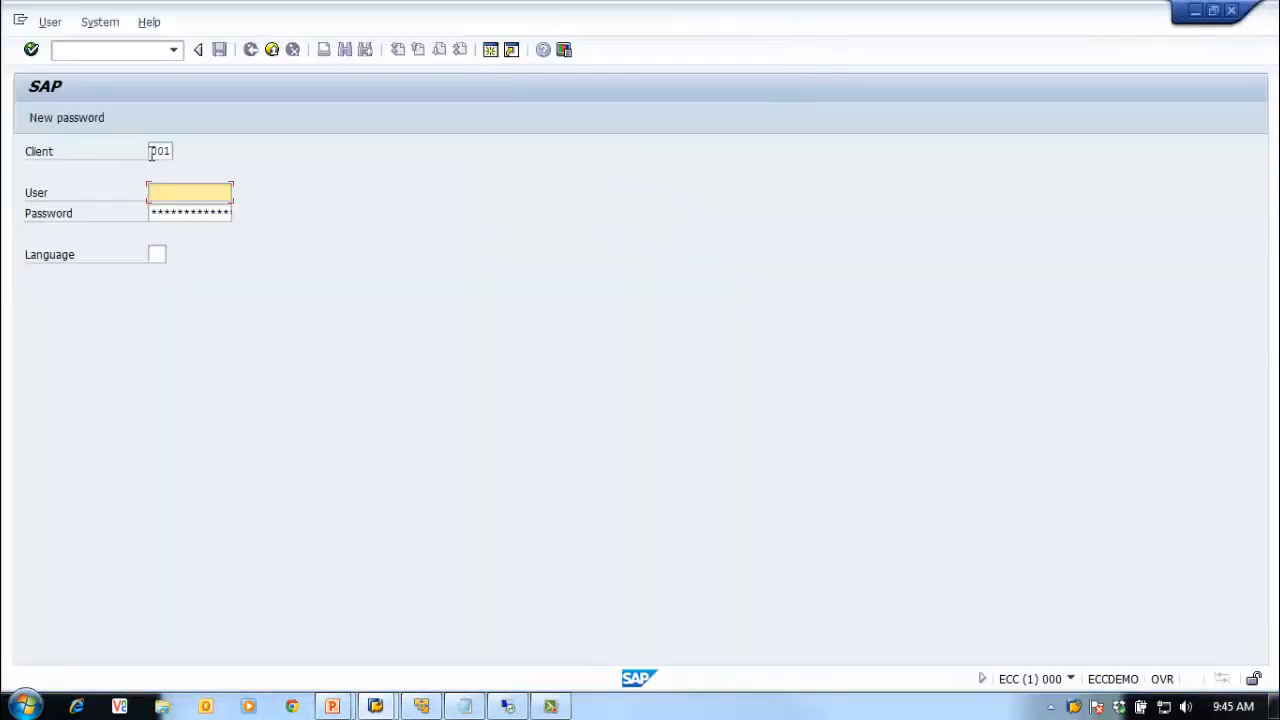
left_click_drag(151, 150, 197, 151)
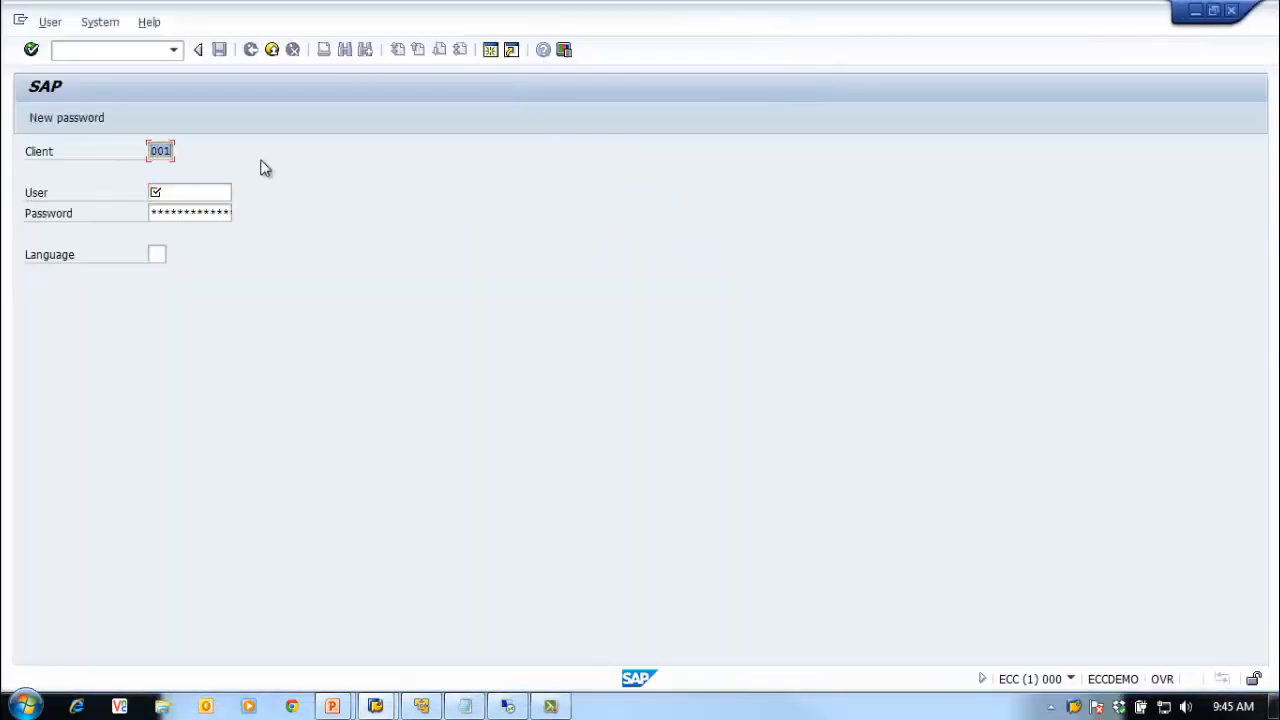
type("000")
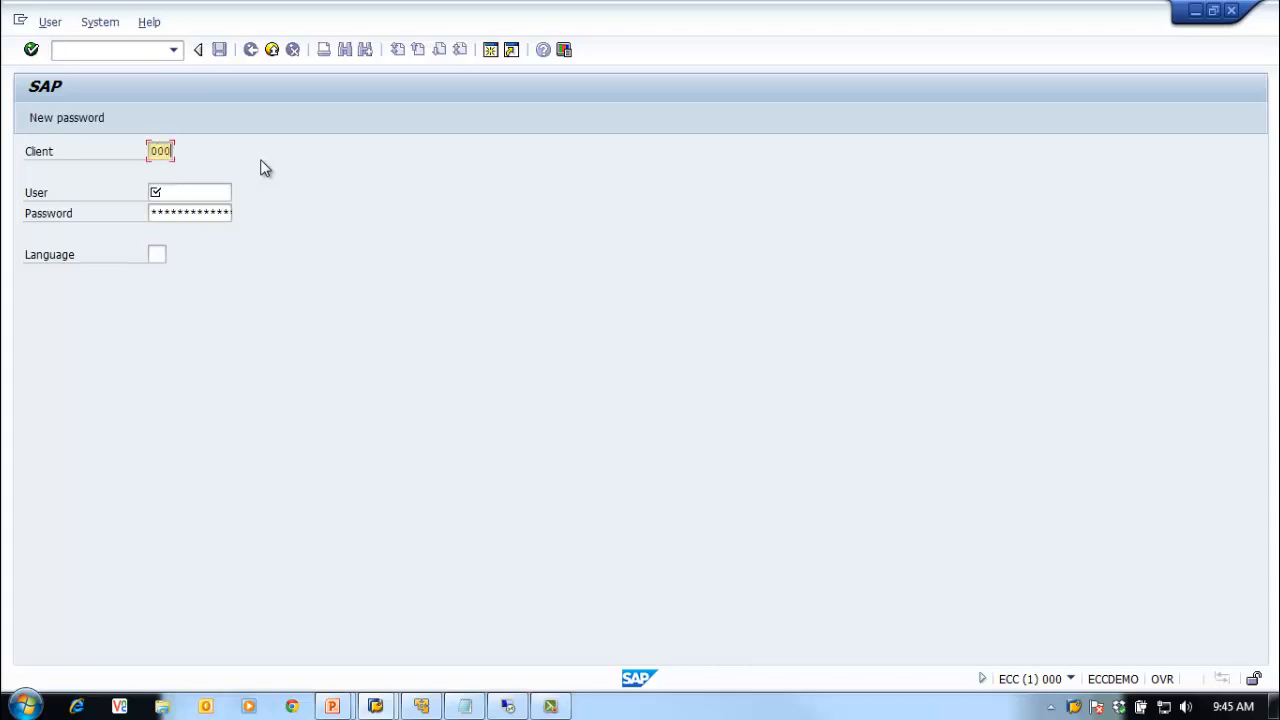
key("Tab")
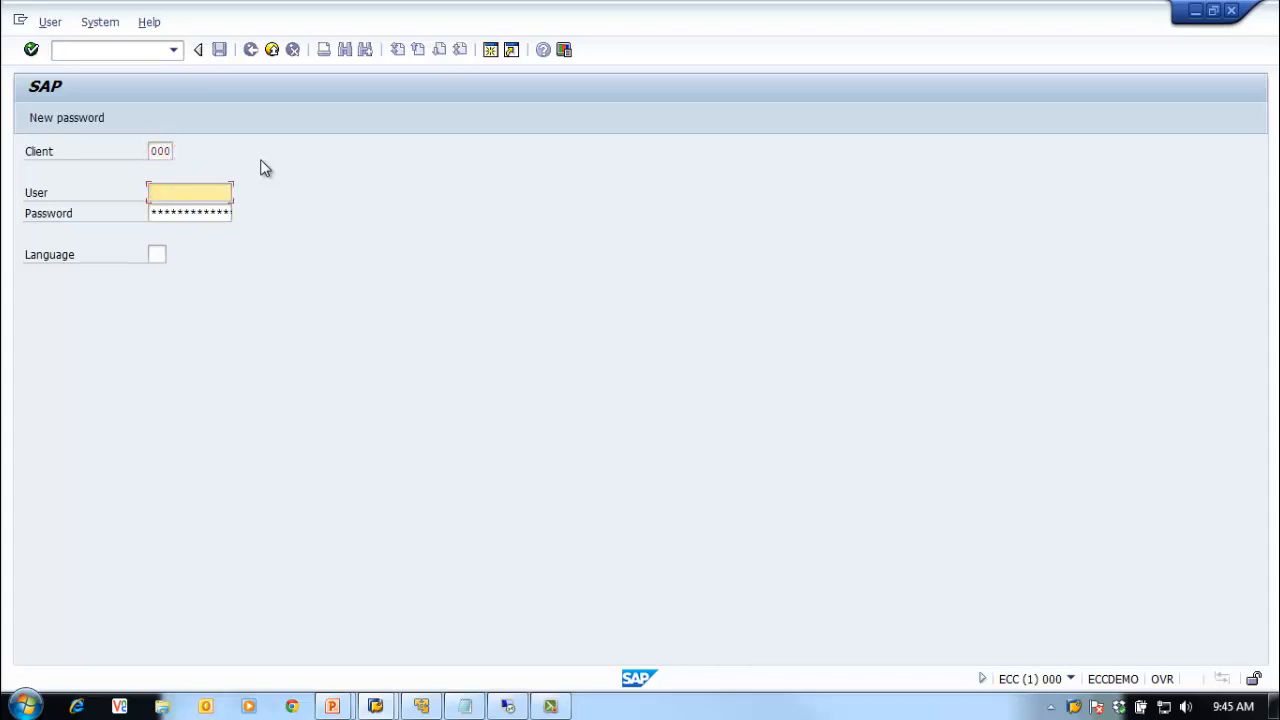
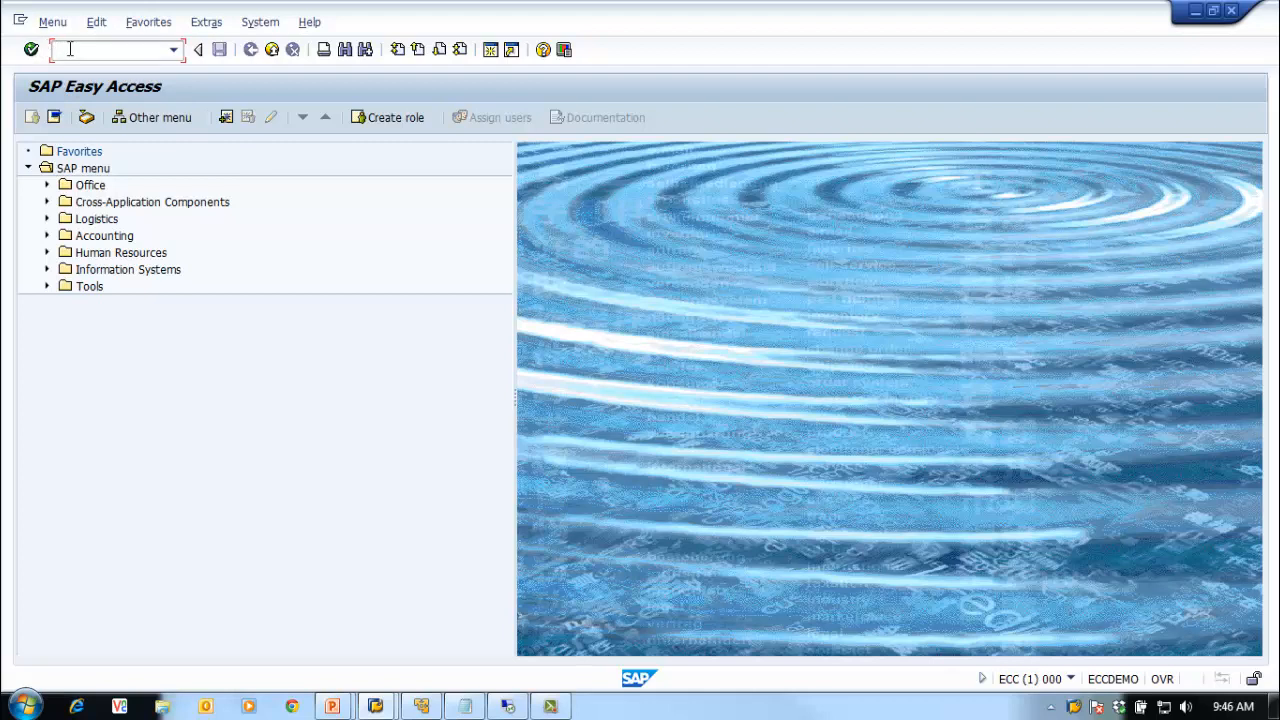
Step: Run STMS to show the DOMAIN_ECC transport domain configuration for ECC, moving its dialog aside
type("stms")
key("Return")
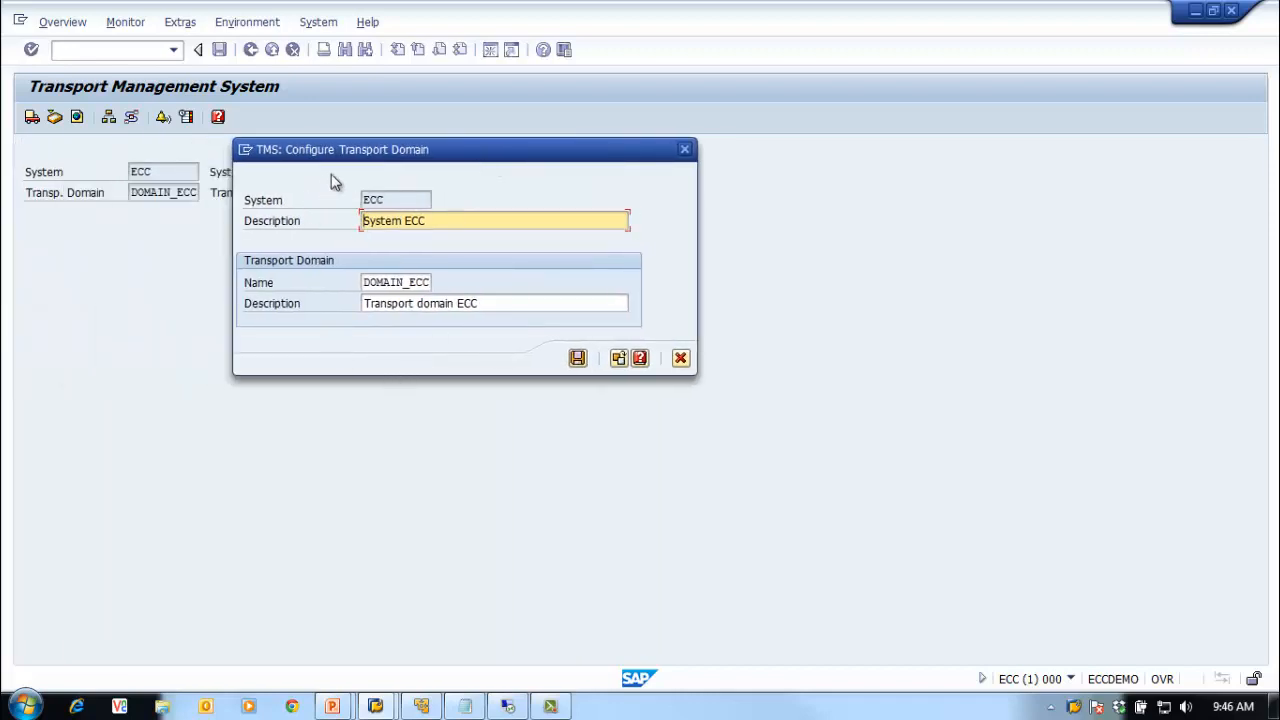
left_click_drag(358, 152, 278, 227)
left_click(279, 301)
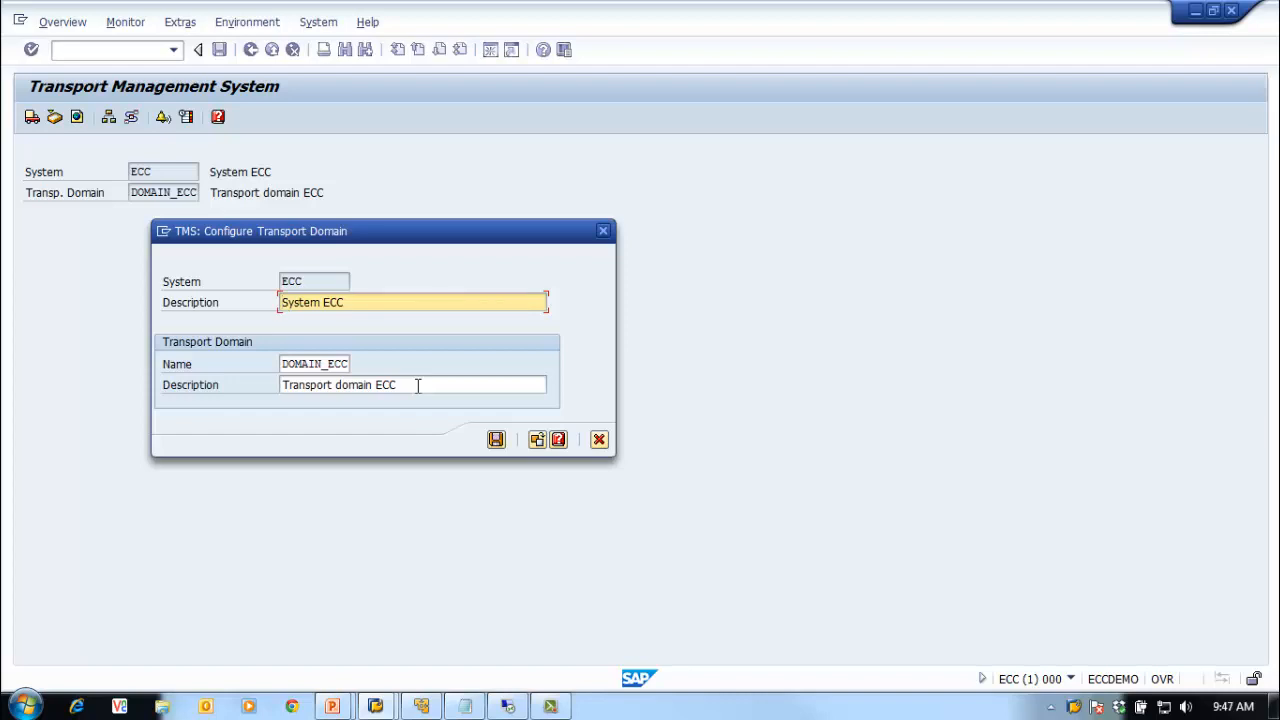
left_click(537, 441)
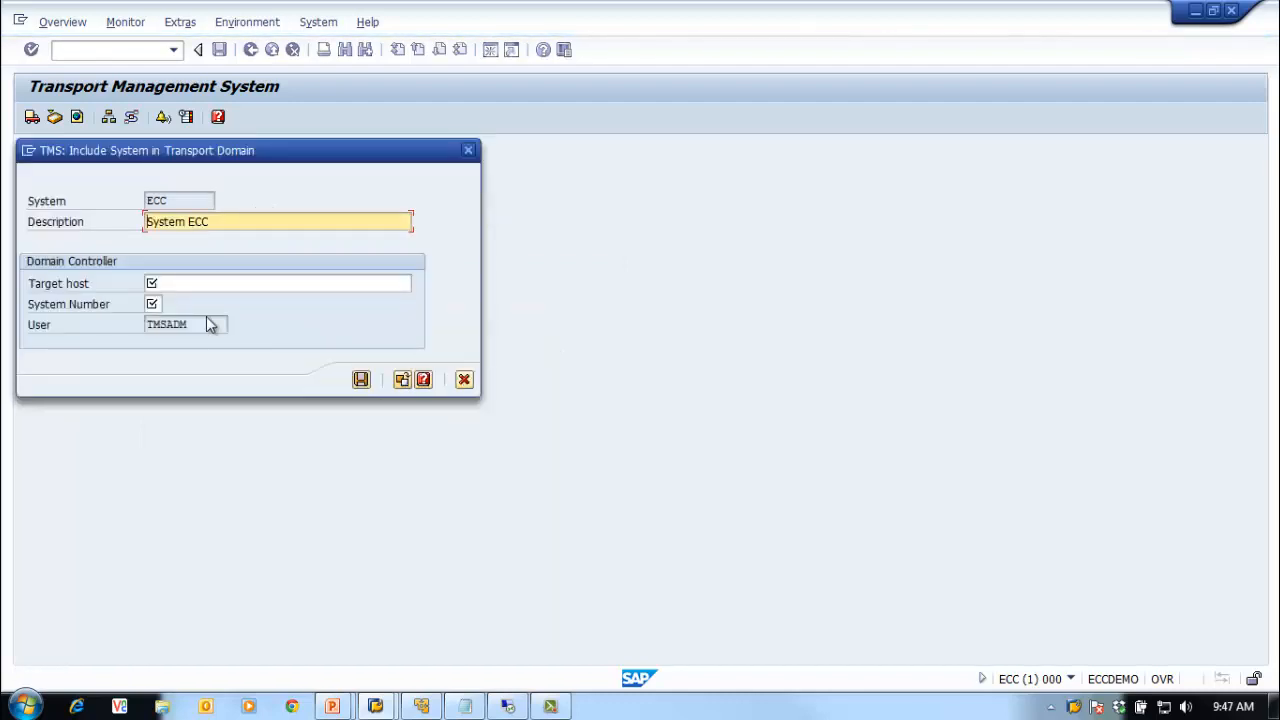
left_click(190, 283)
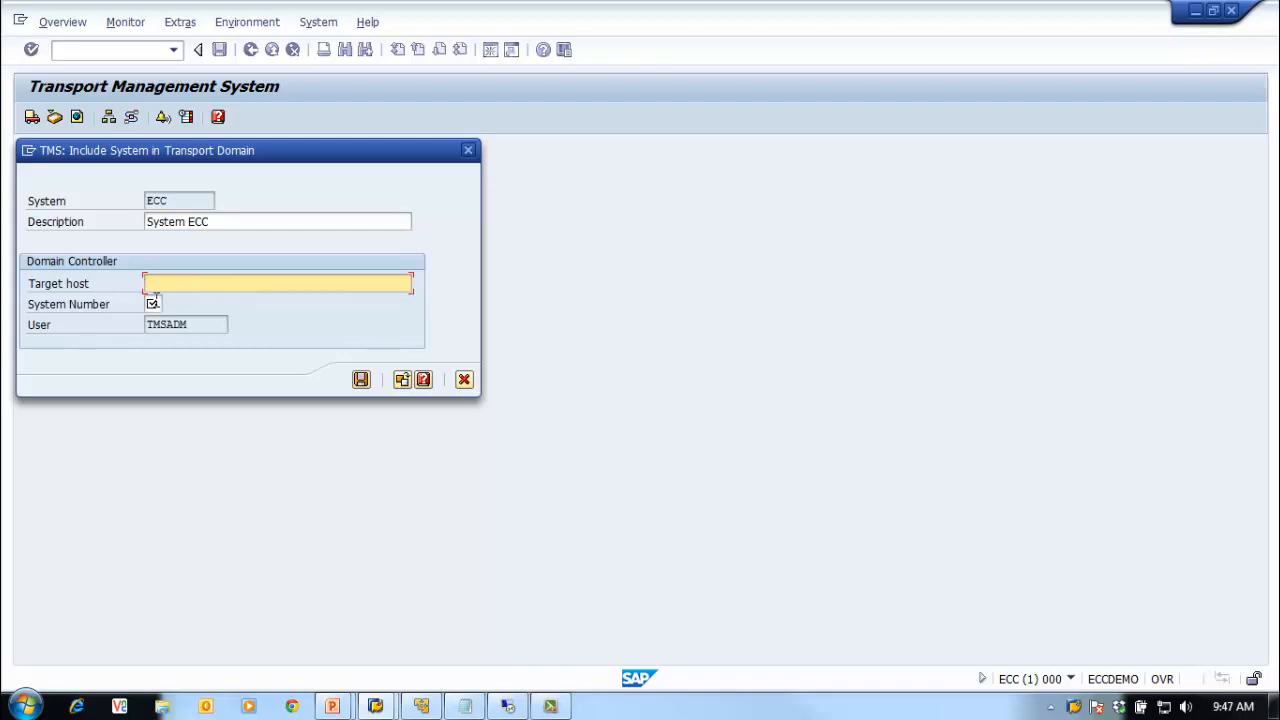
left_click(155, 303)
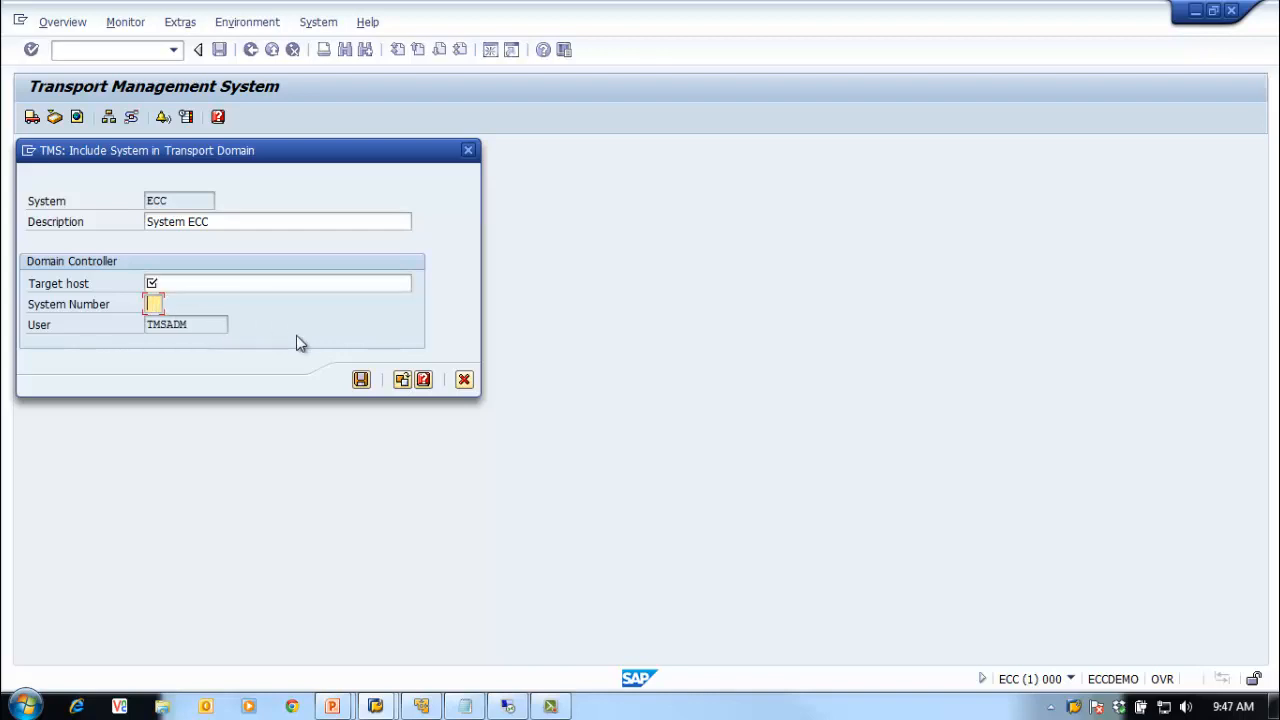
left_click(401, 381)
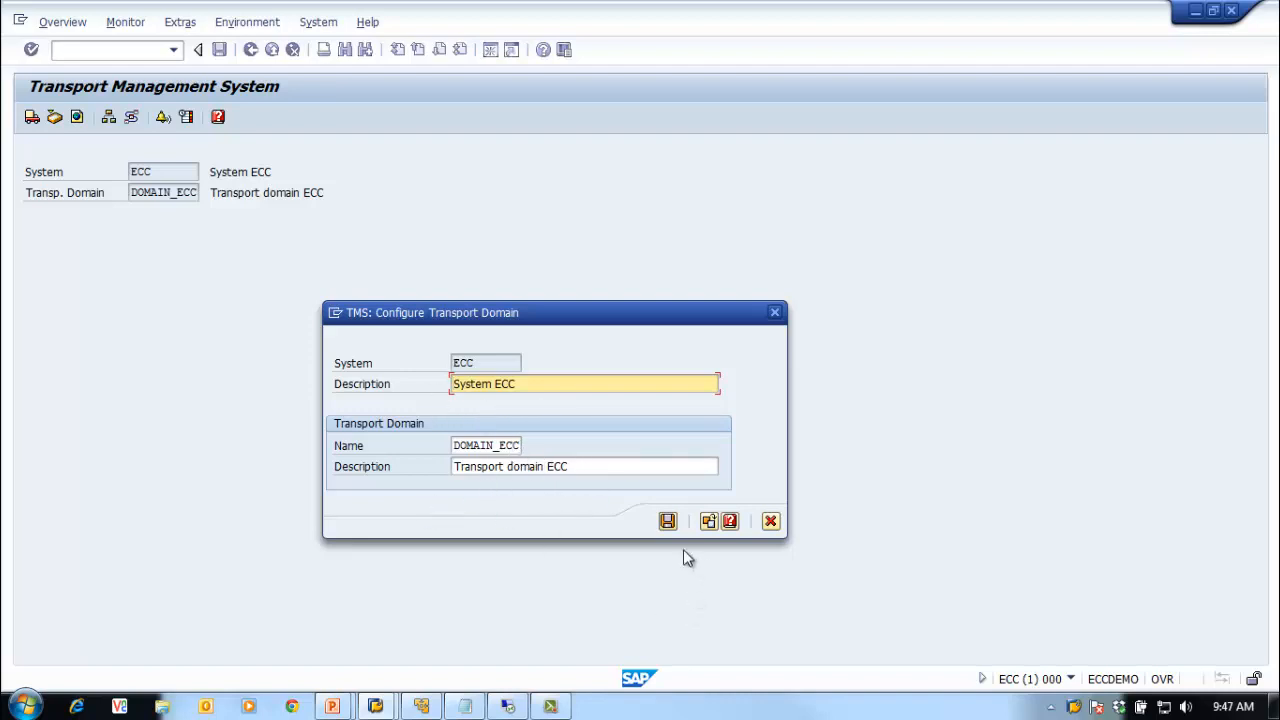
Step: Save the DOMAIN_ECC configuration so ECC becomes its domain controller
left_click(667, 521)
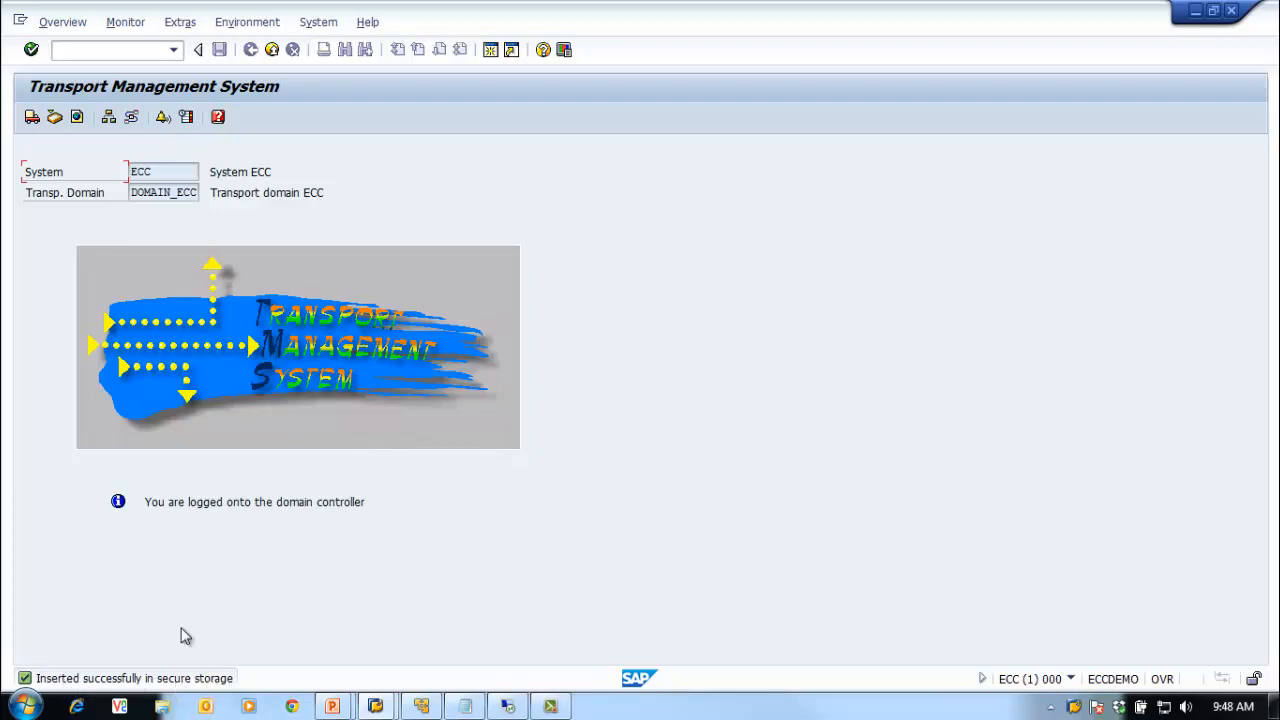
double_click(133, 193)
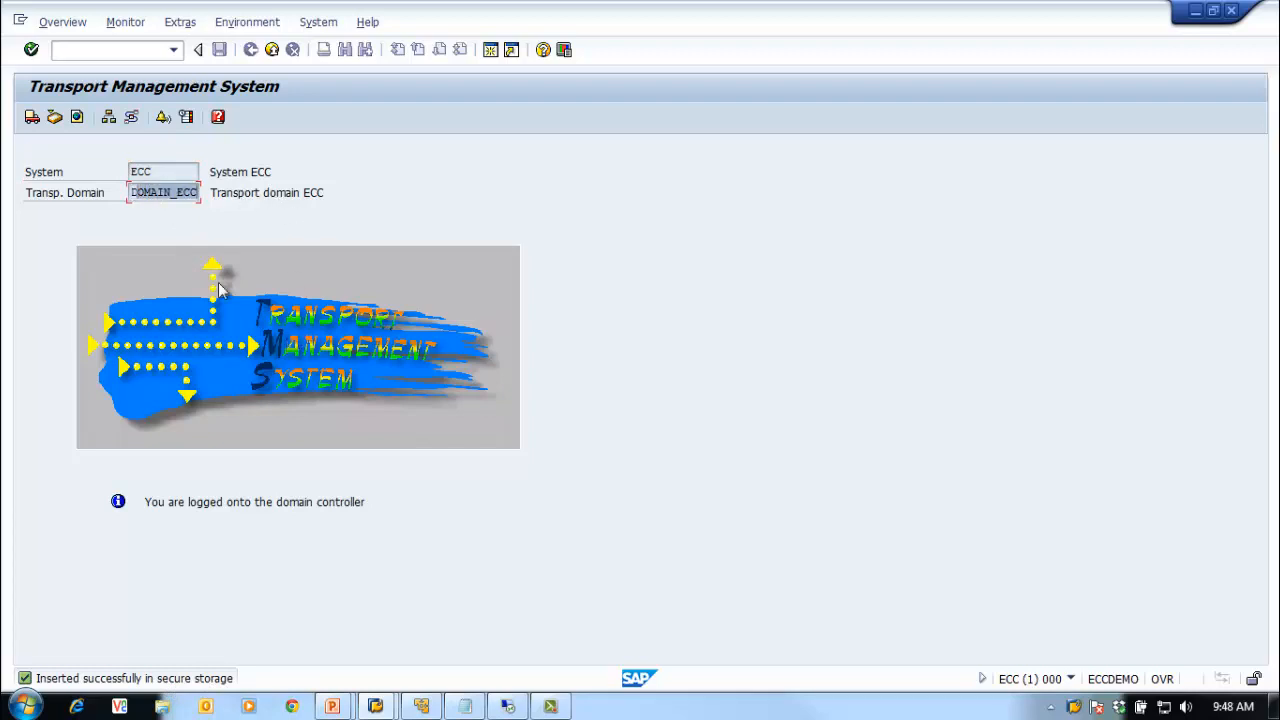
left_click(172, 194)
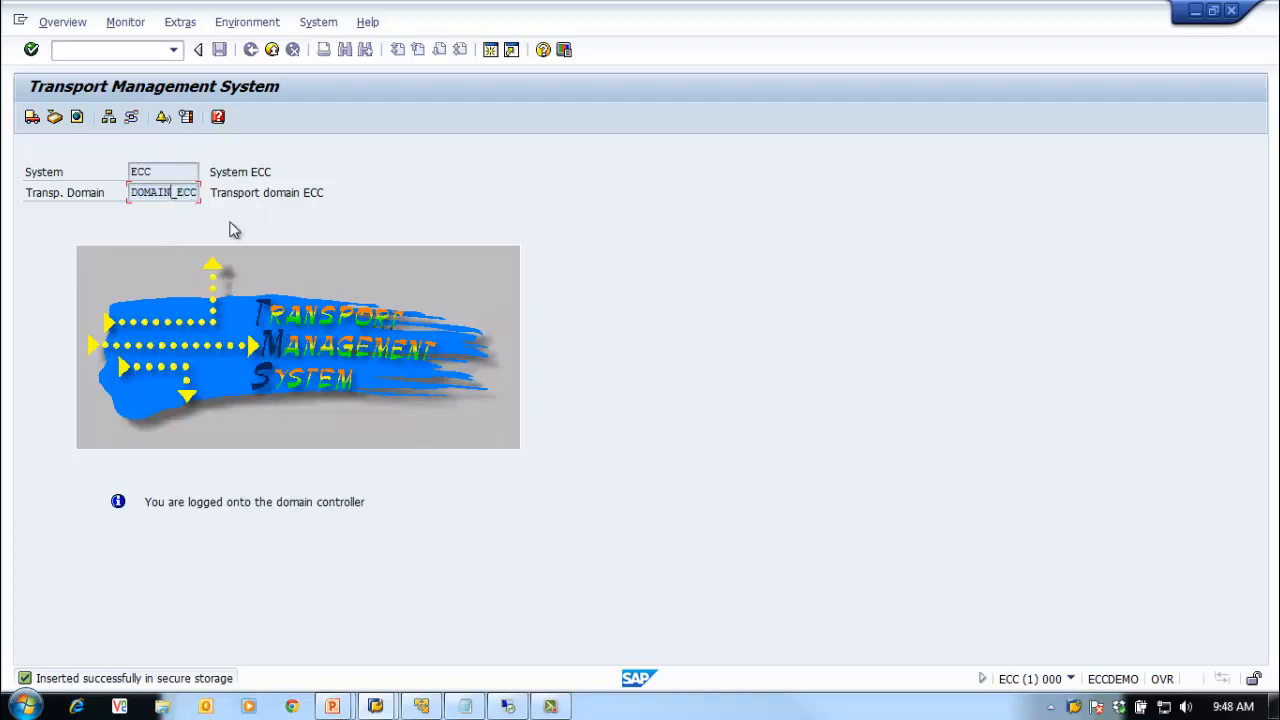
Step: Open the Overview menu in the Transport Management System
left_click(65, 23)
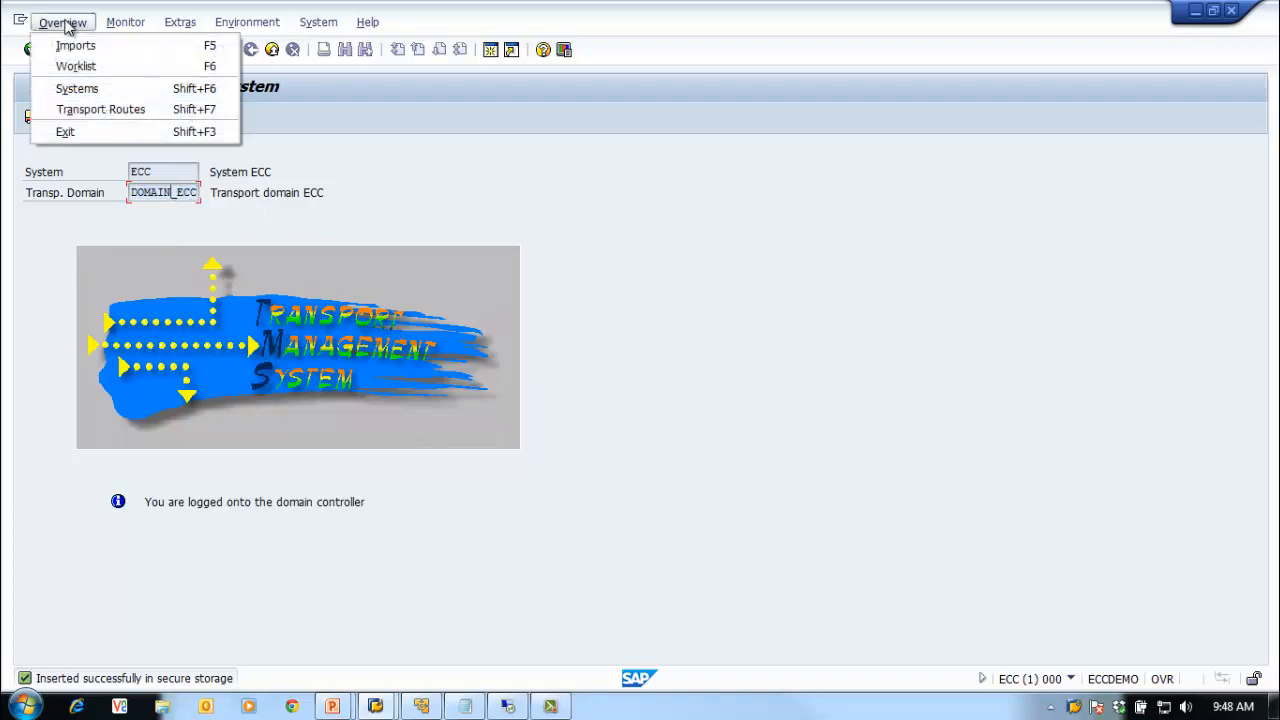
left_click(211, 223)
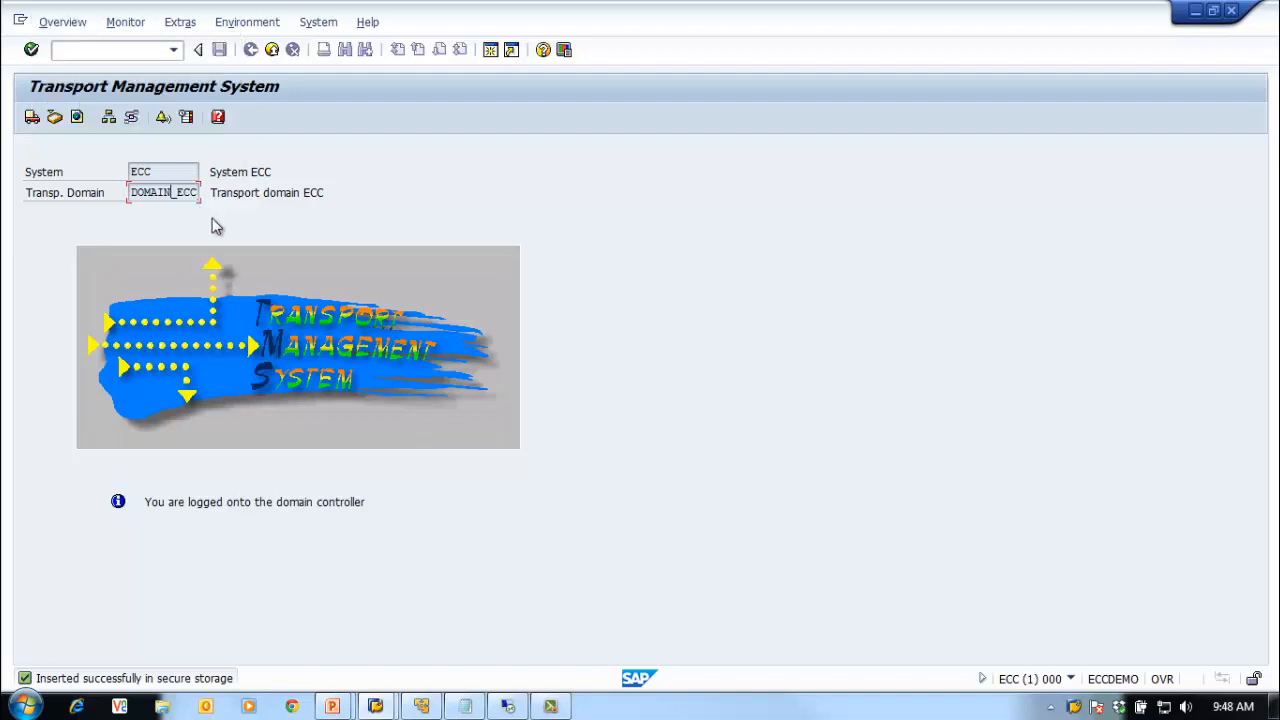
left_click(62, 23)
left_click(82, 91)
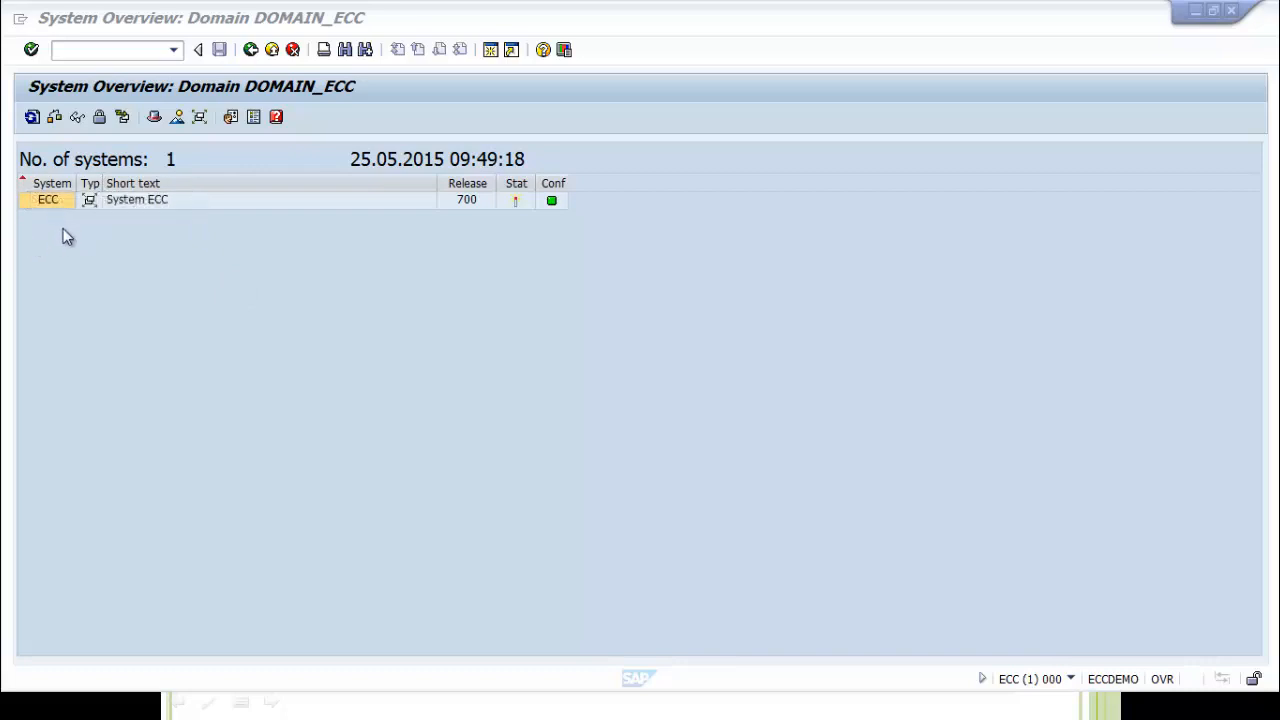
mouse_move(518, 206)
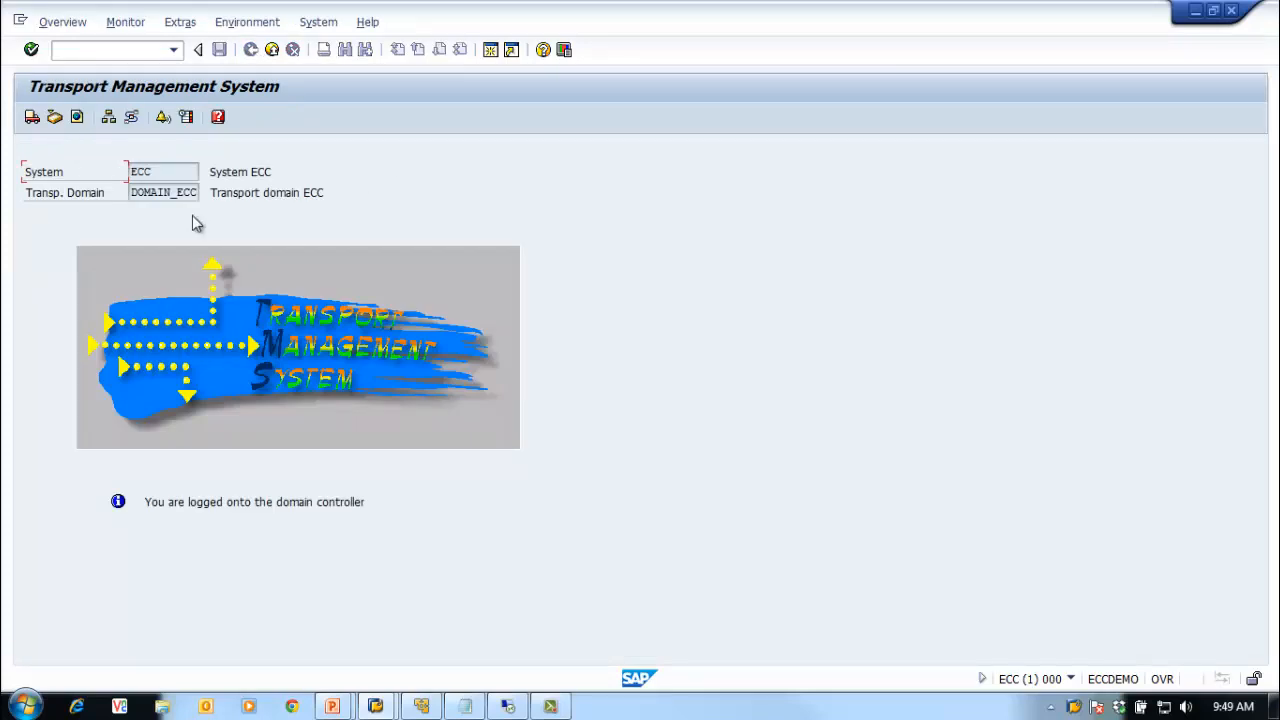
Step: Open the 03 ECQ connection from SAP Logon 730
left_click(376, 706)
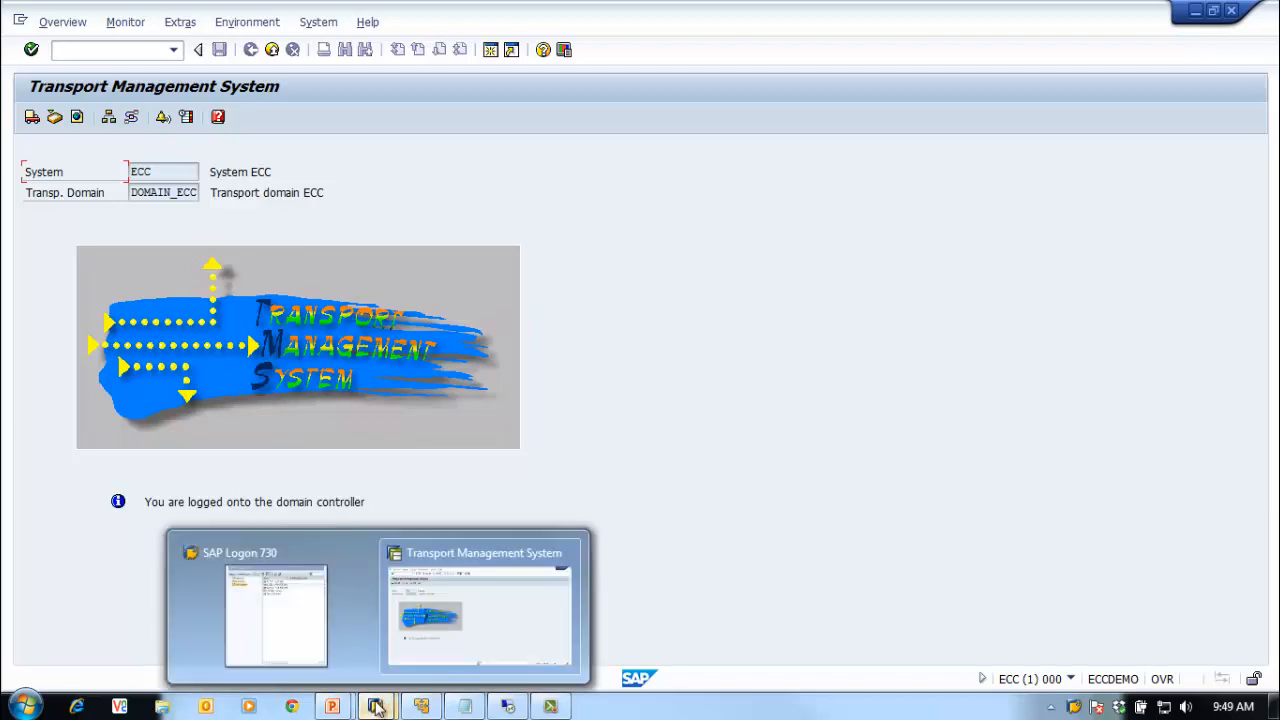
left_click(302, 640)
left_click(812, 205)
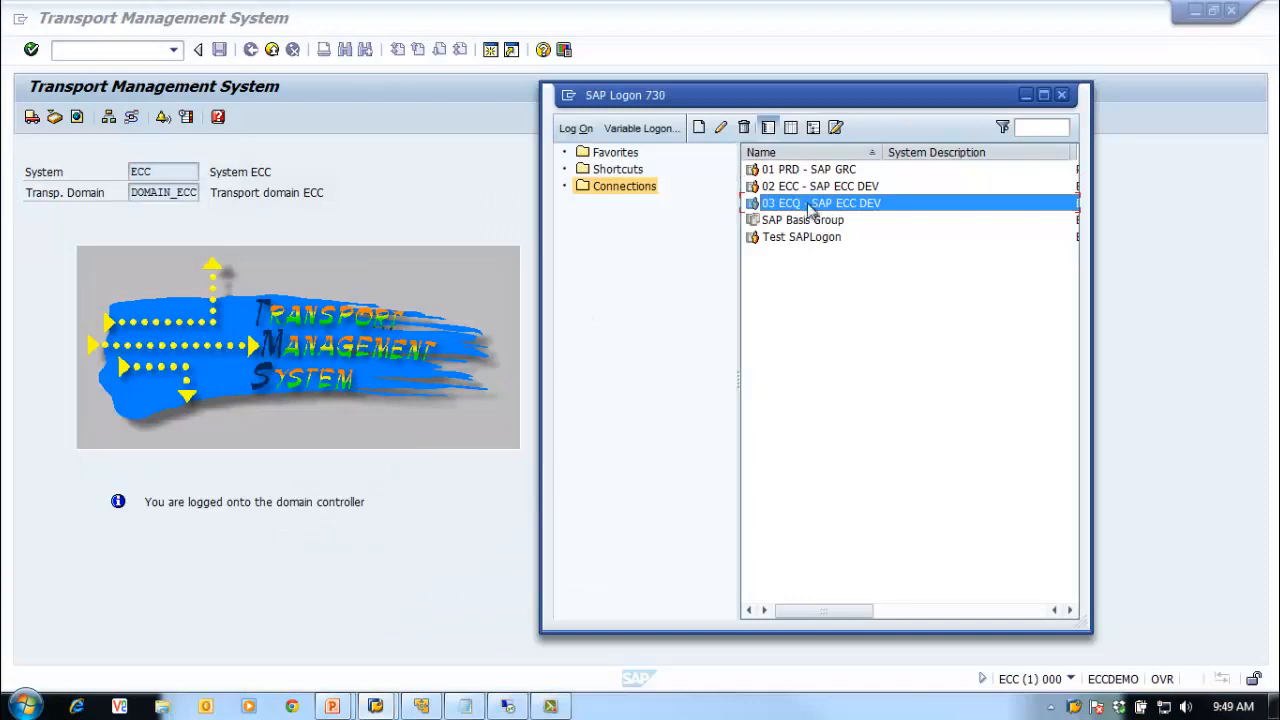
double_click(809, 204)
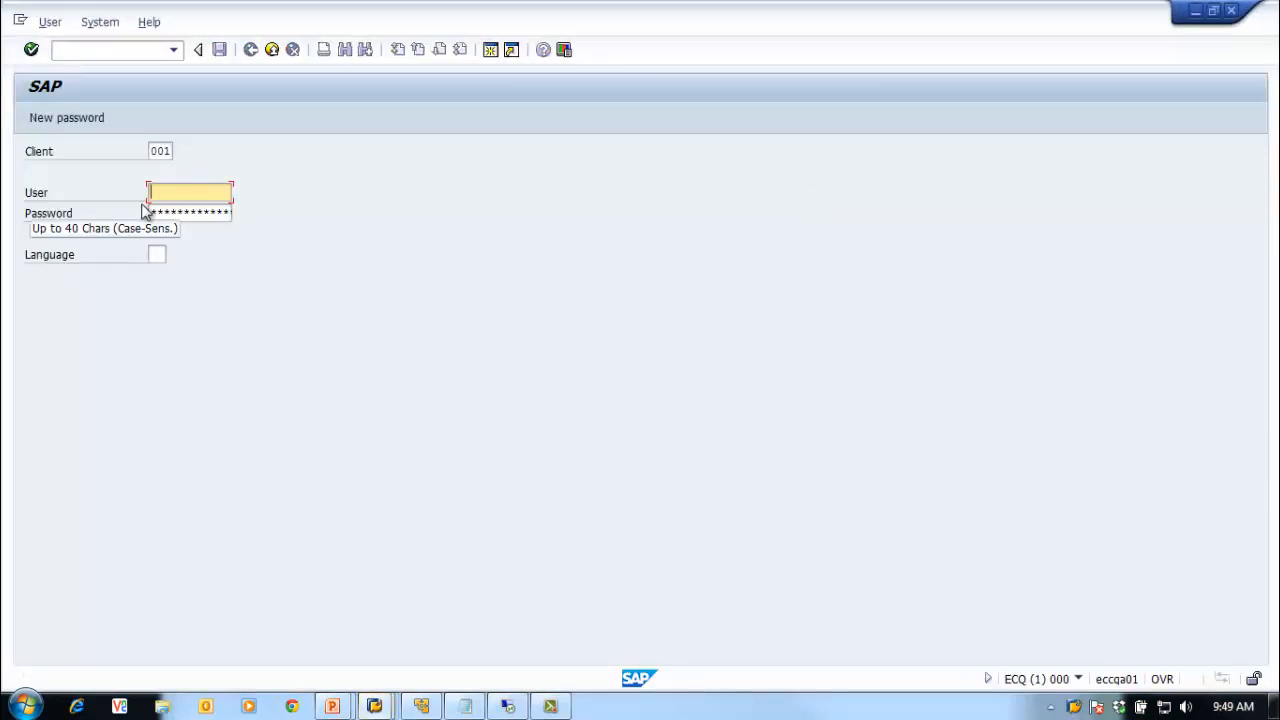
Step: Change the logon client to 000 and move on to the User field
key("shift+Tab")
type("000")
key("Tab")
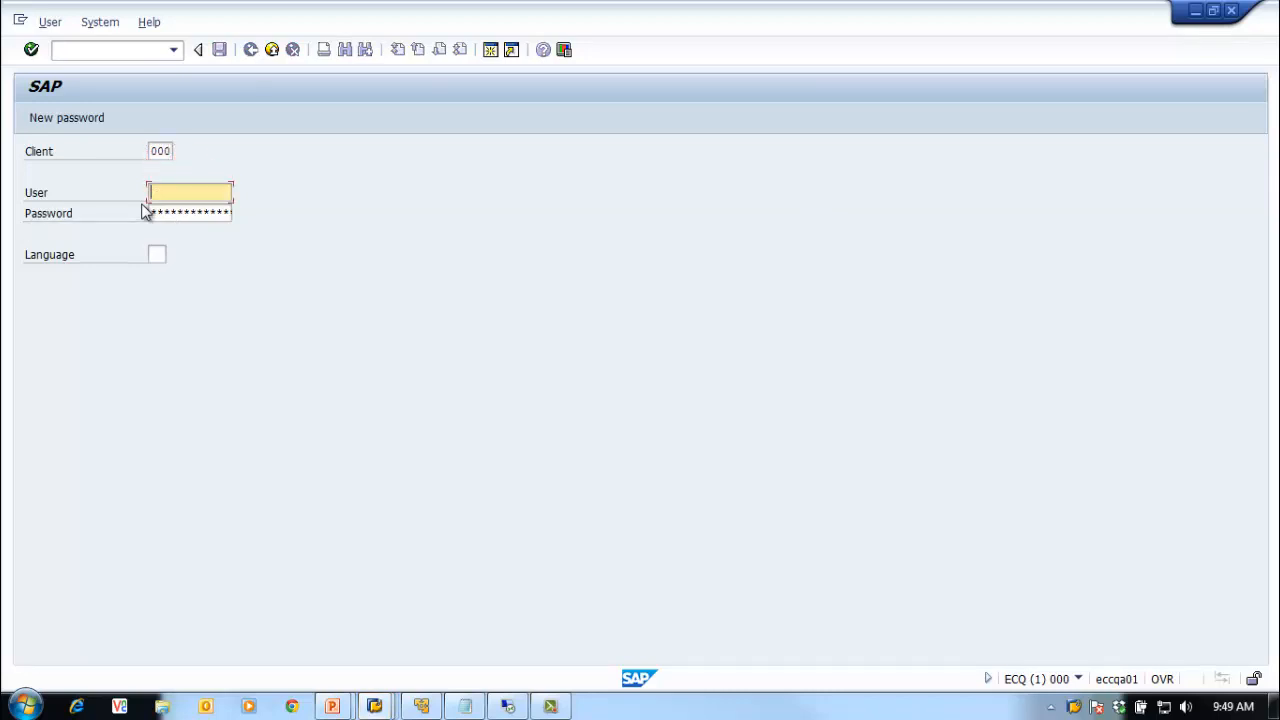
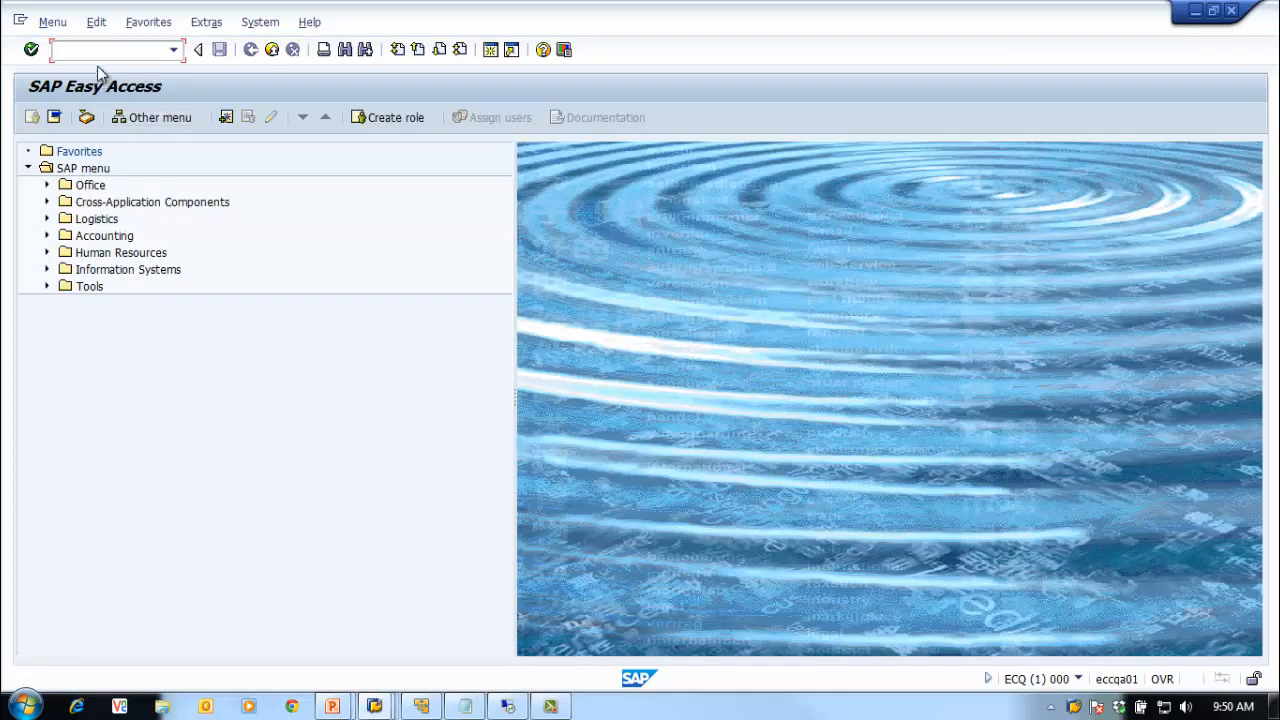
Step: Run STMS on ECQ to bring up the TMS Configuration popup
type("stms")
key("Return")
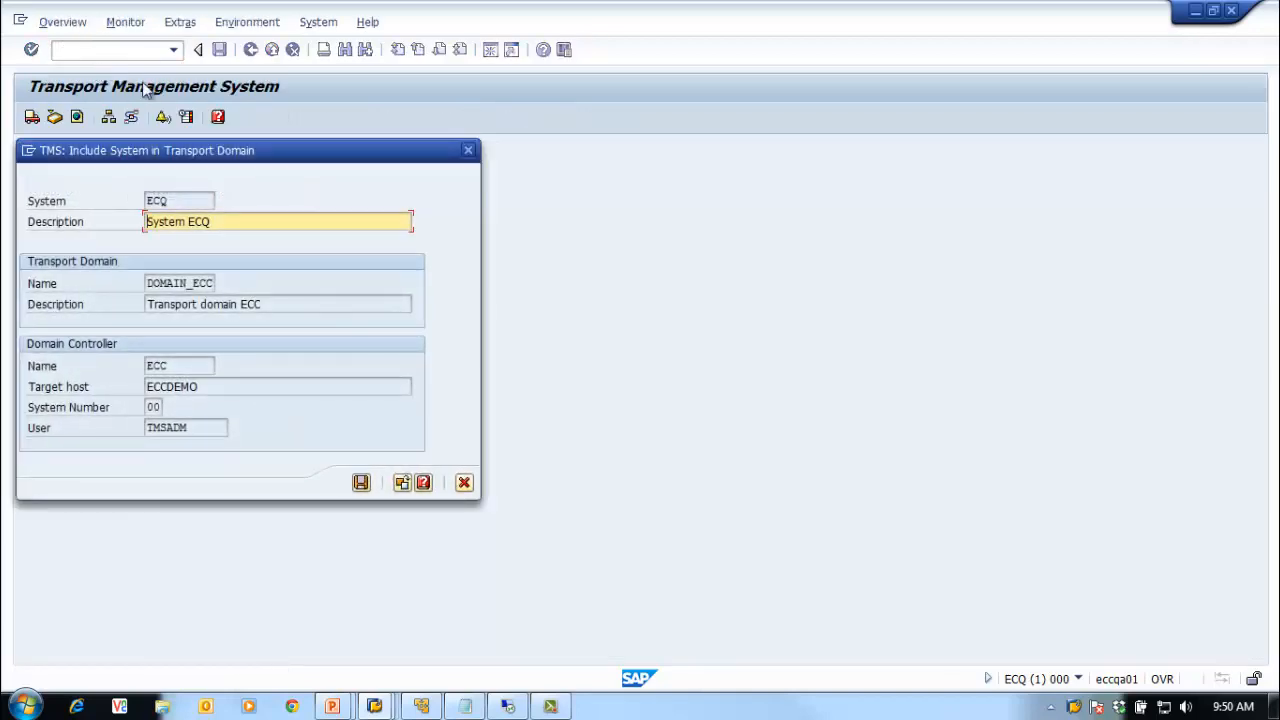
left_click_drag(213, 157, 360, 139)
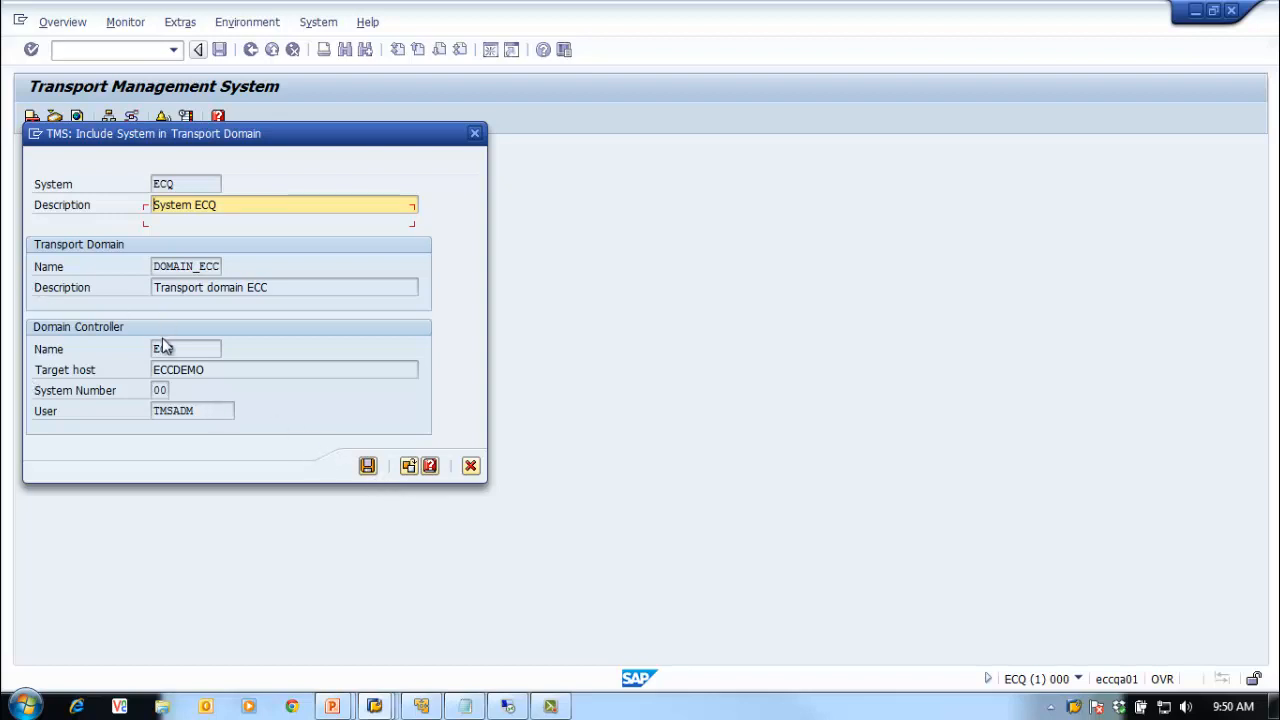
Step: Try configuring a new transport domain, then cancel the Include System dialog
left_click(412, 467)
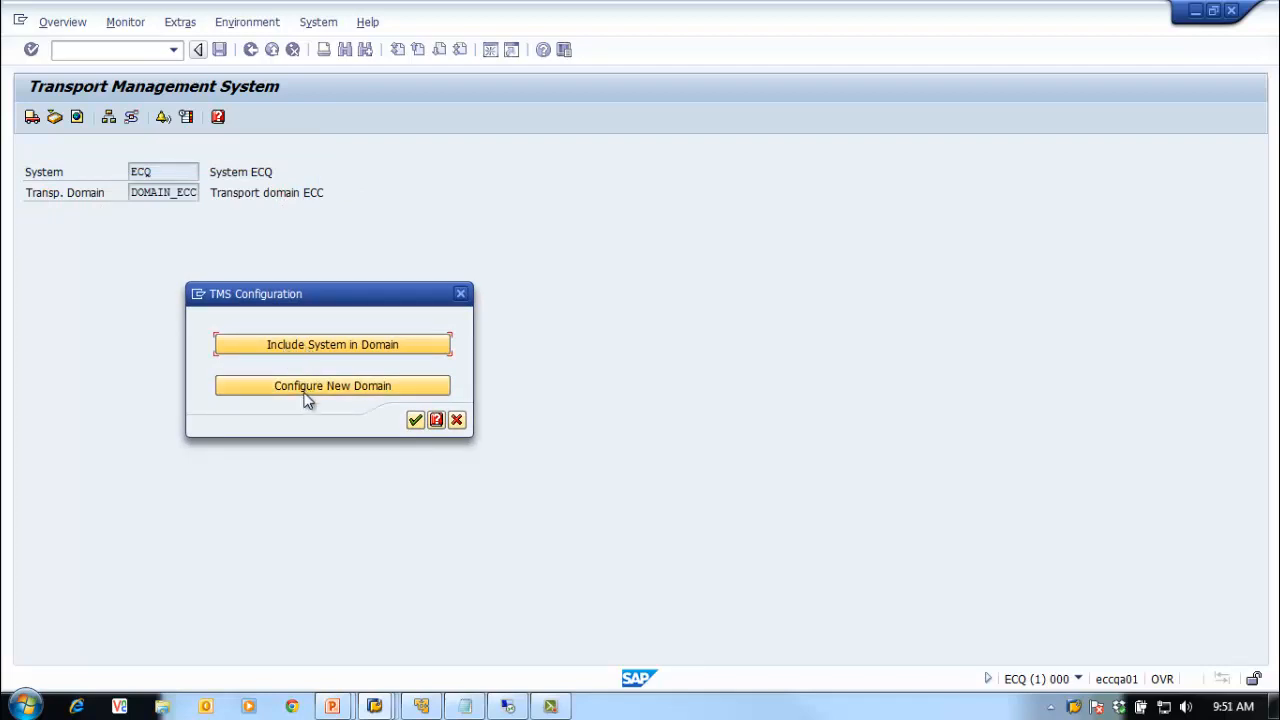
left_click(307, 388)
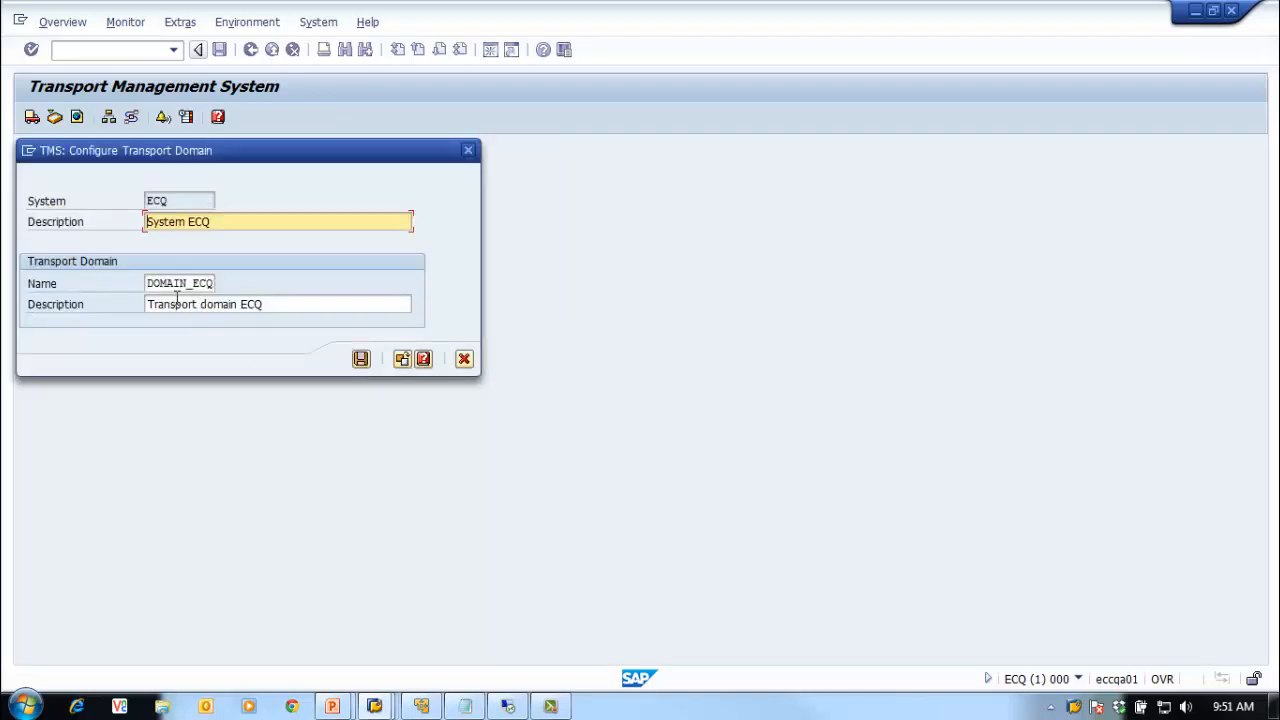
left_click(401, 361)
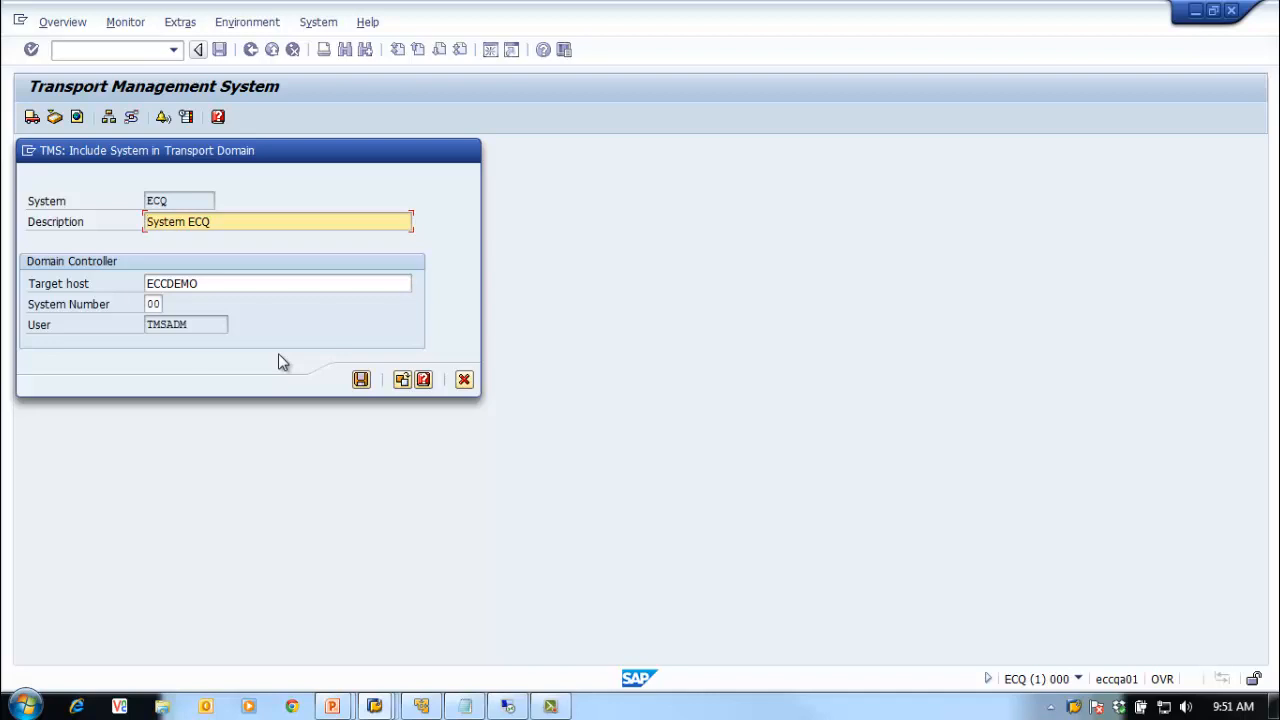
left_click(464, 384)
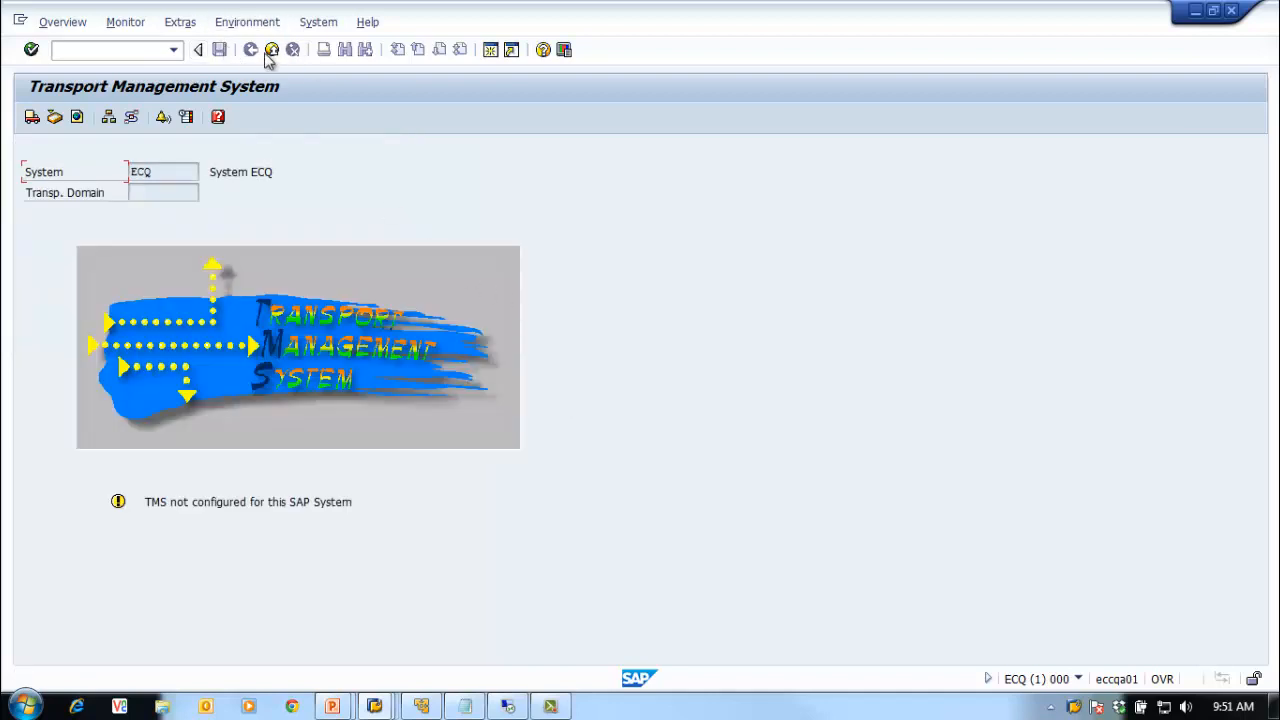
Step: Rerun STMS from history and choose to include ECQ in the existing ECCDEMO-controlled domain
left_click(198, 49)
left_click(173, 49)
left_click(115, 64)
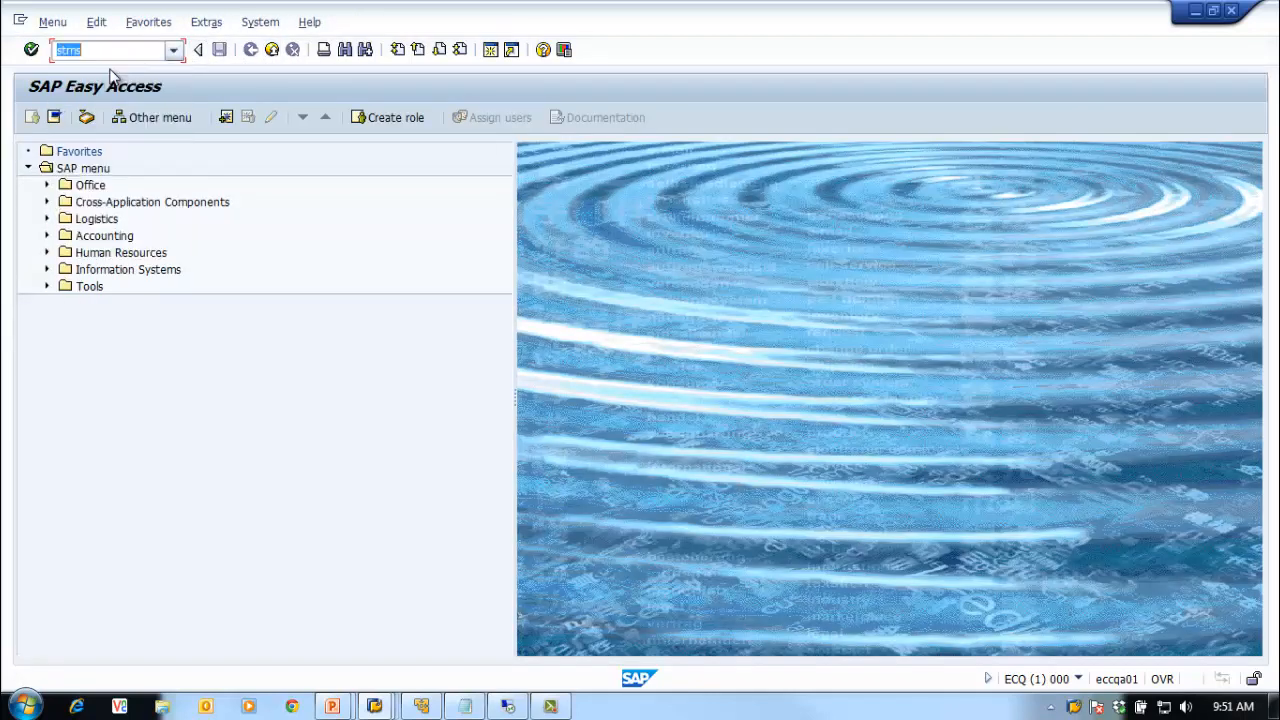
key("Return")
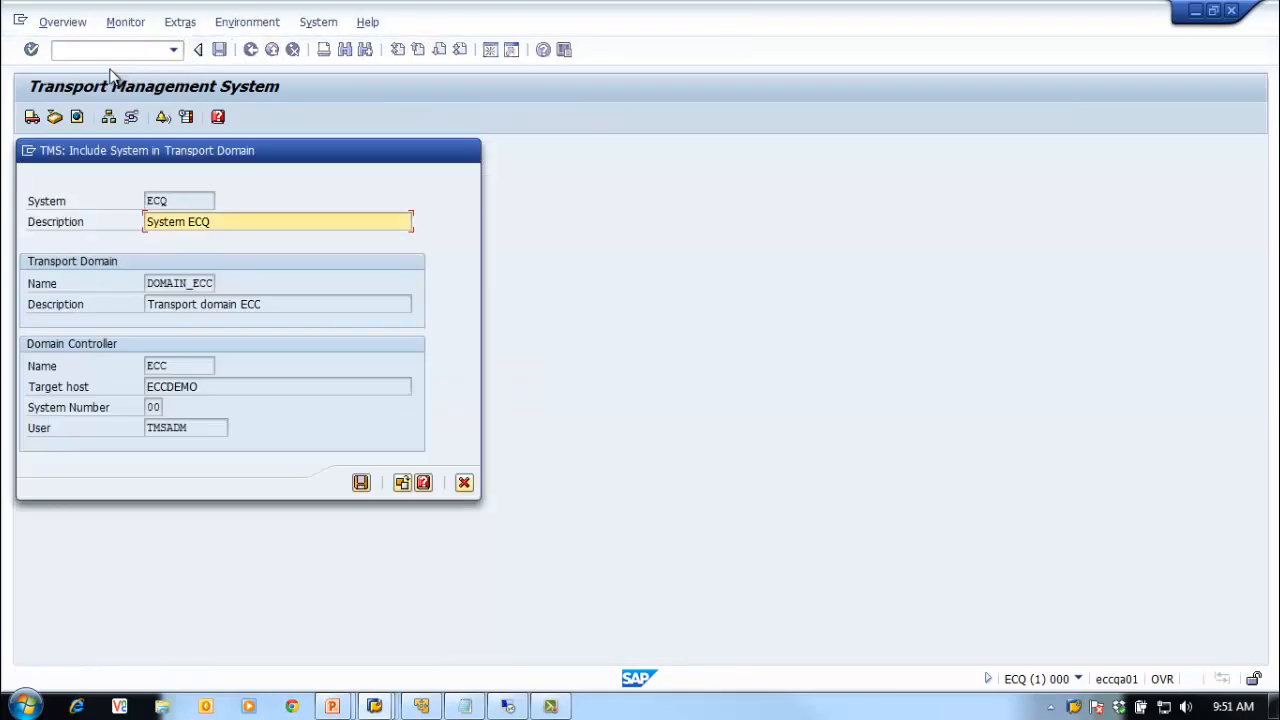
left_click(401, 483)
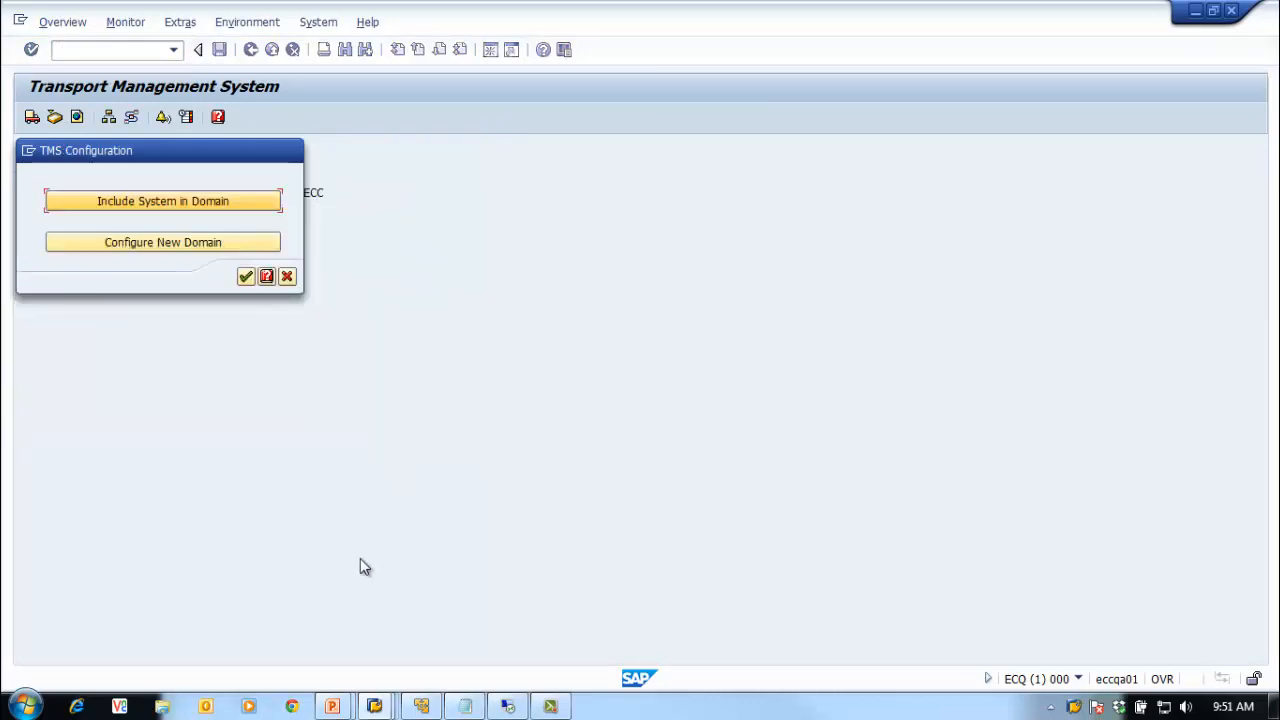
left_click(205, 203)
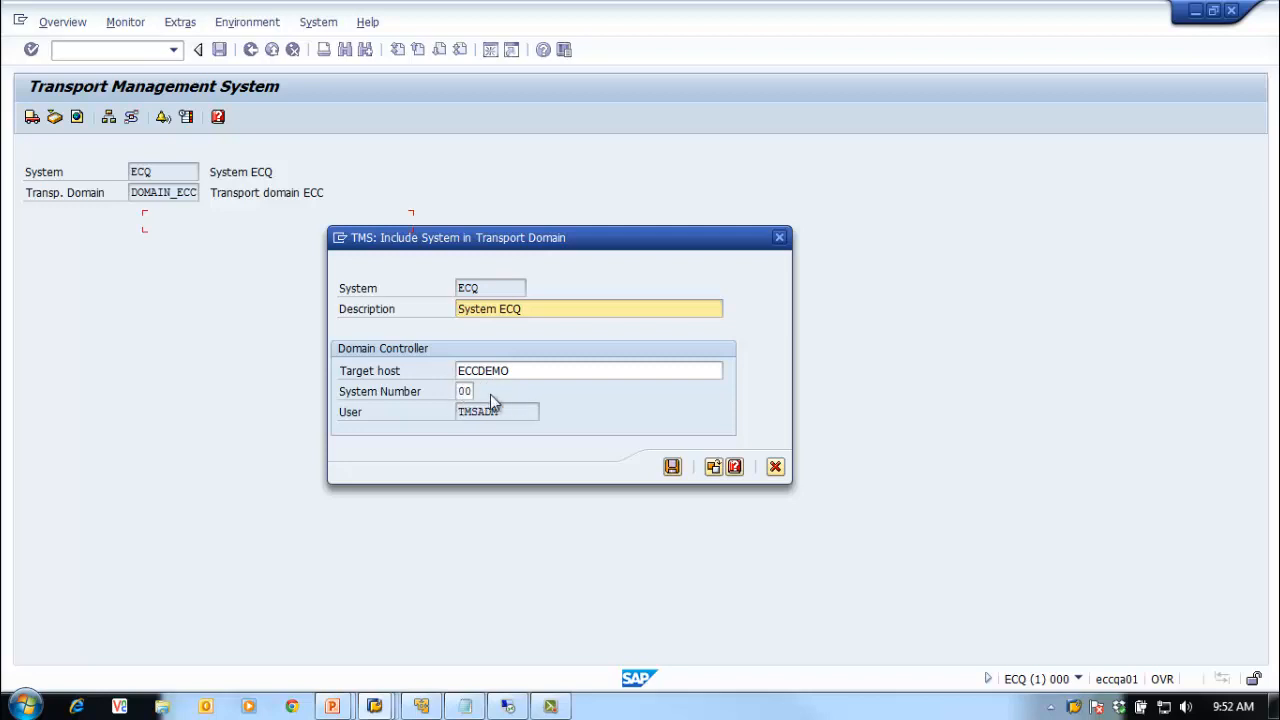
left_click(1145, 708)
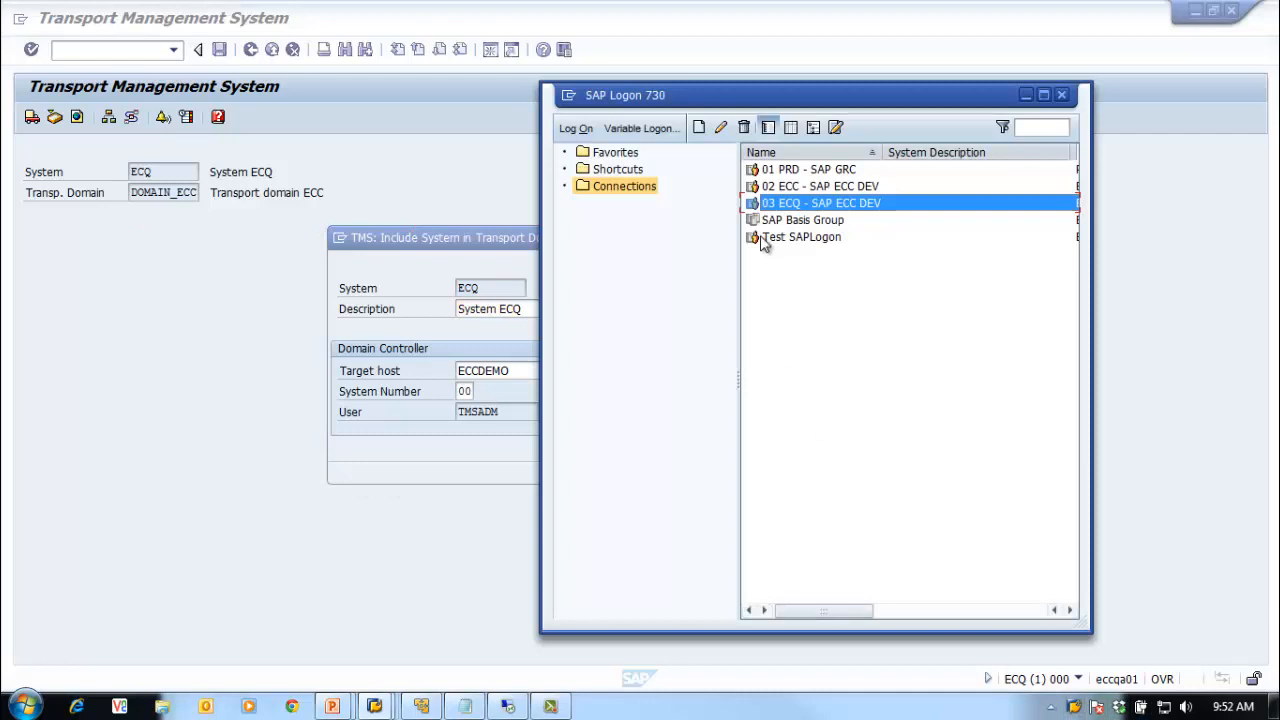
left_click(790, 188)
left_click(720, 127)
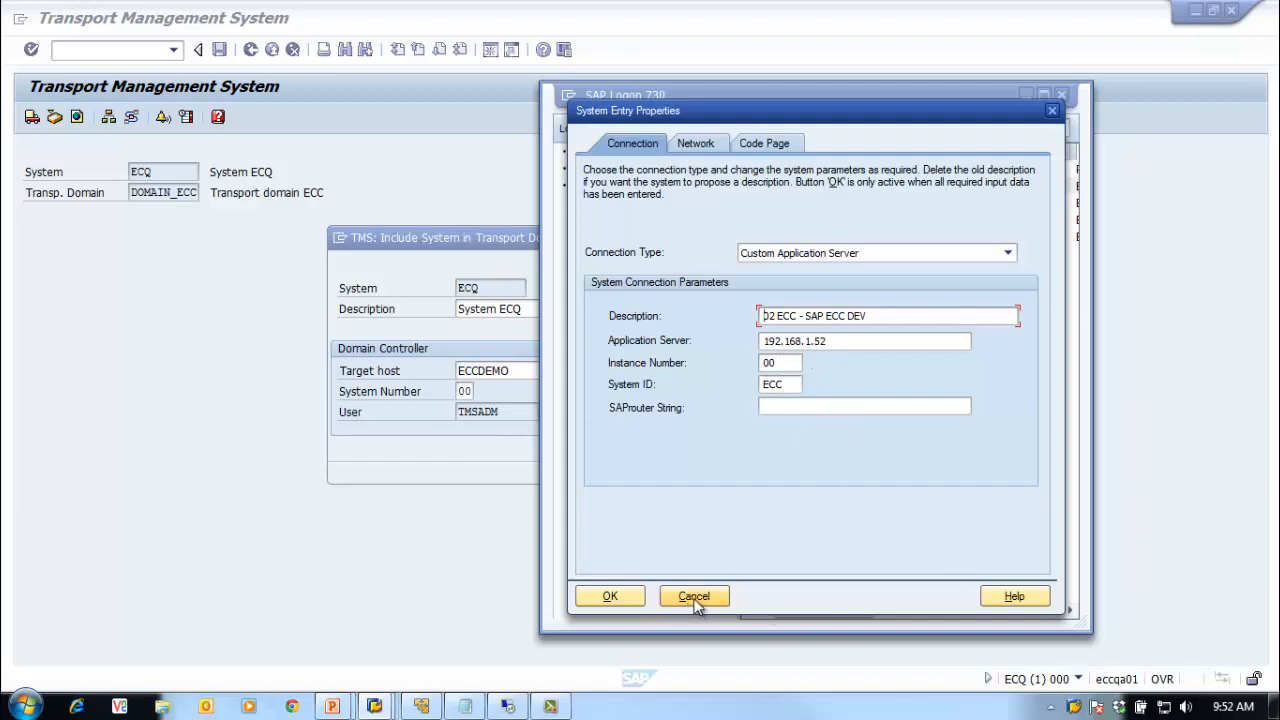
left_click(694, 596)
left_click(1026, 94)
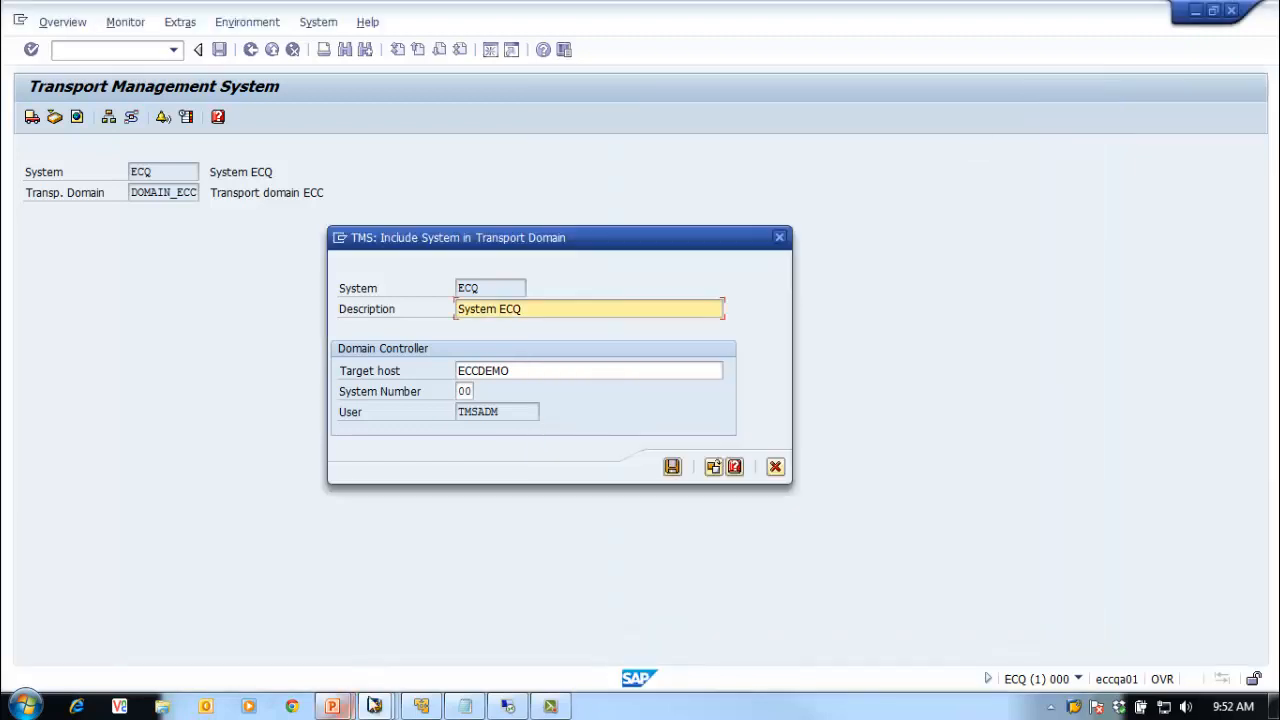
left_click(463, 706)
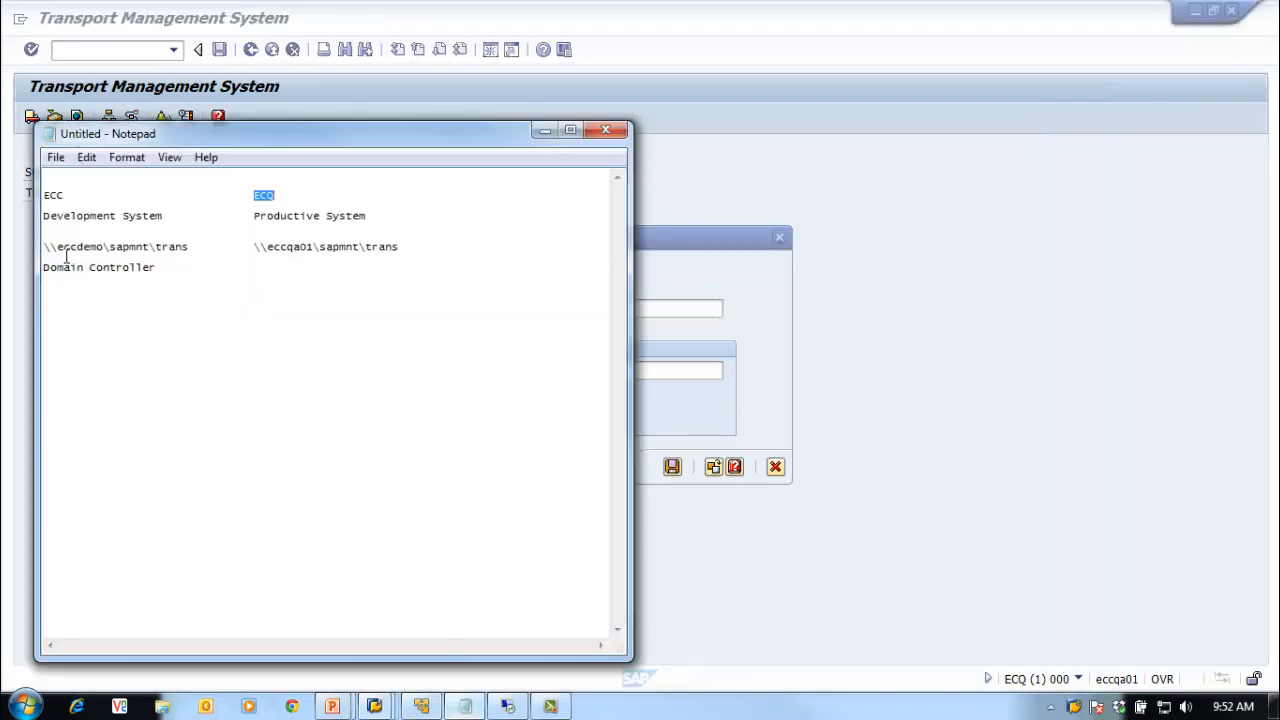
left_click(543, 131)
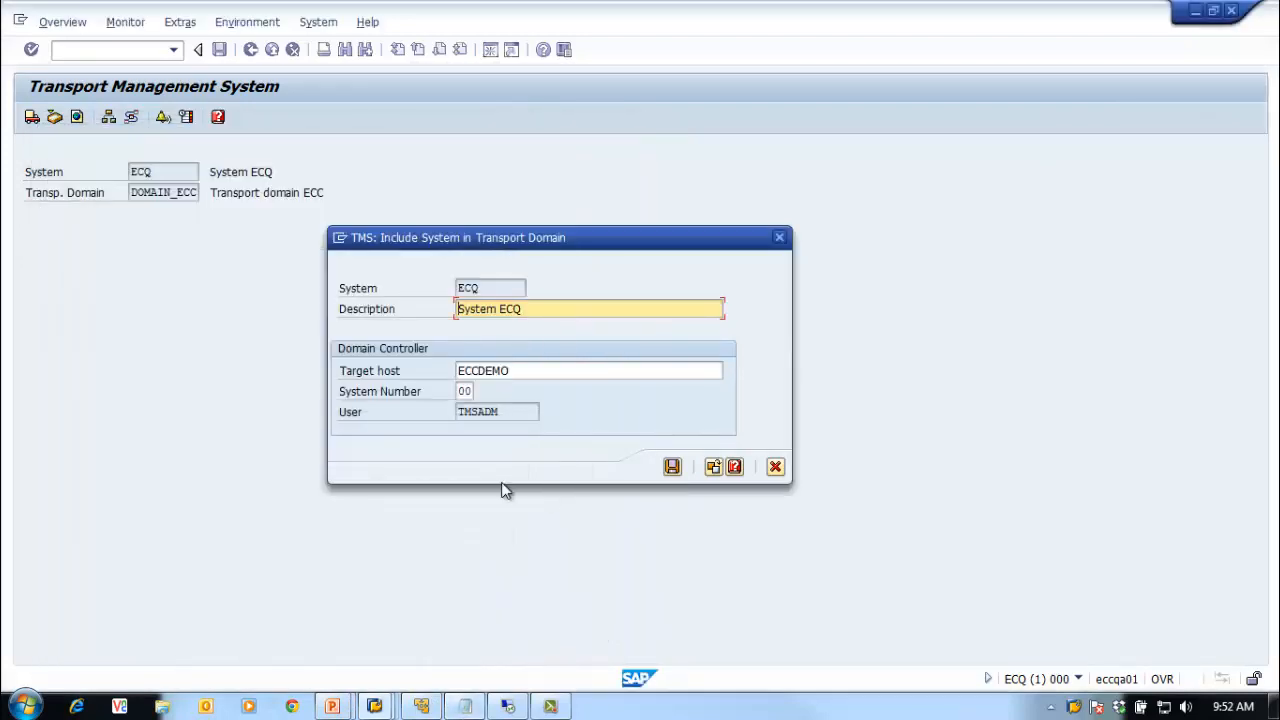
double_click(497, 411)
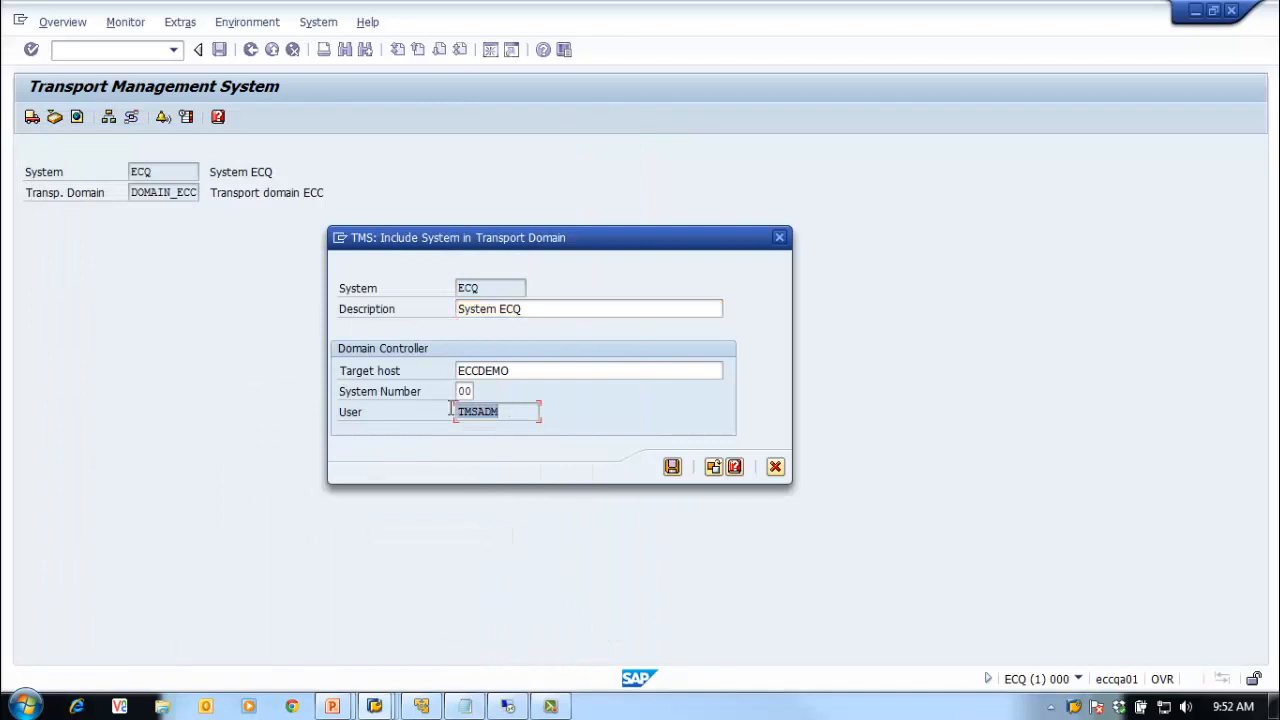
left_click(512, 411)
left_click(672, 468)
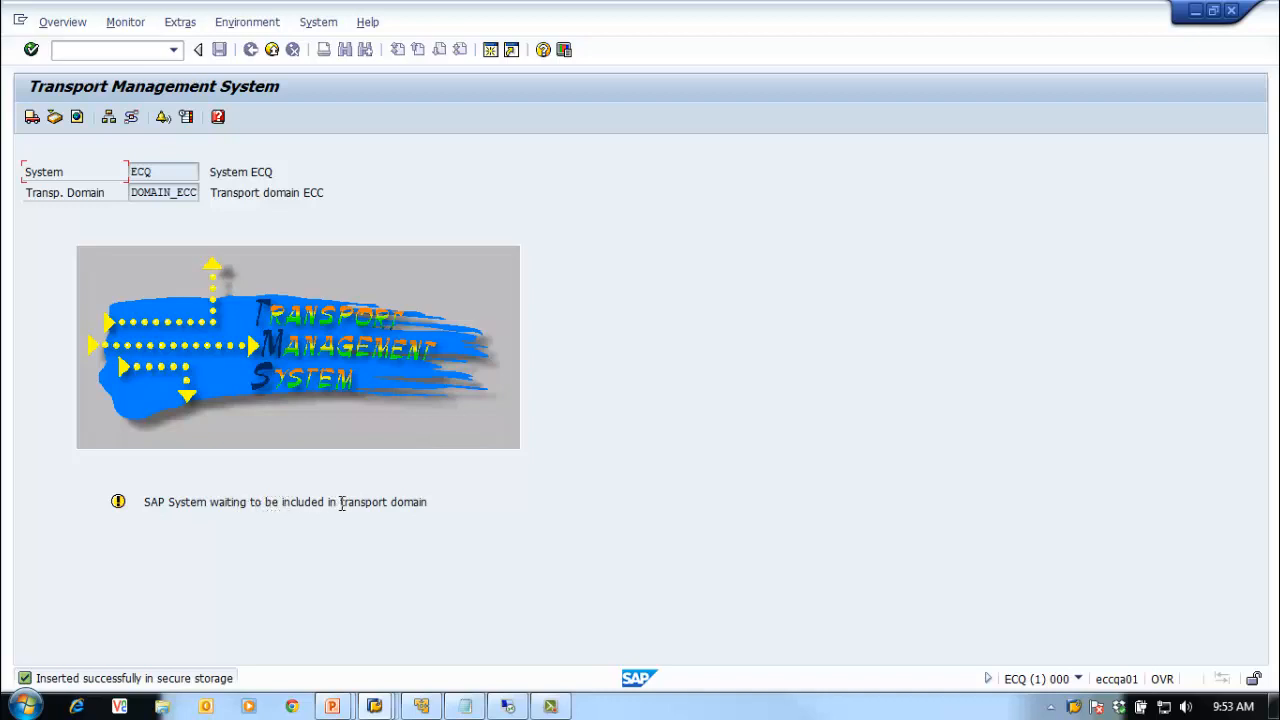
Step: Read the status message that ECQ awaits inclusion in the transport domain, then open Overview
left_click_drag(340, 503, 447, 505)
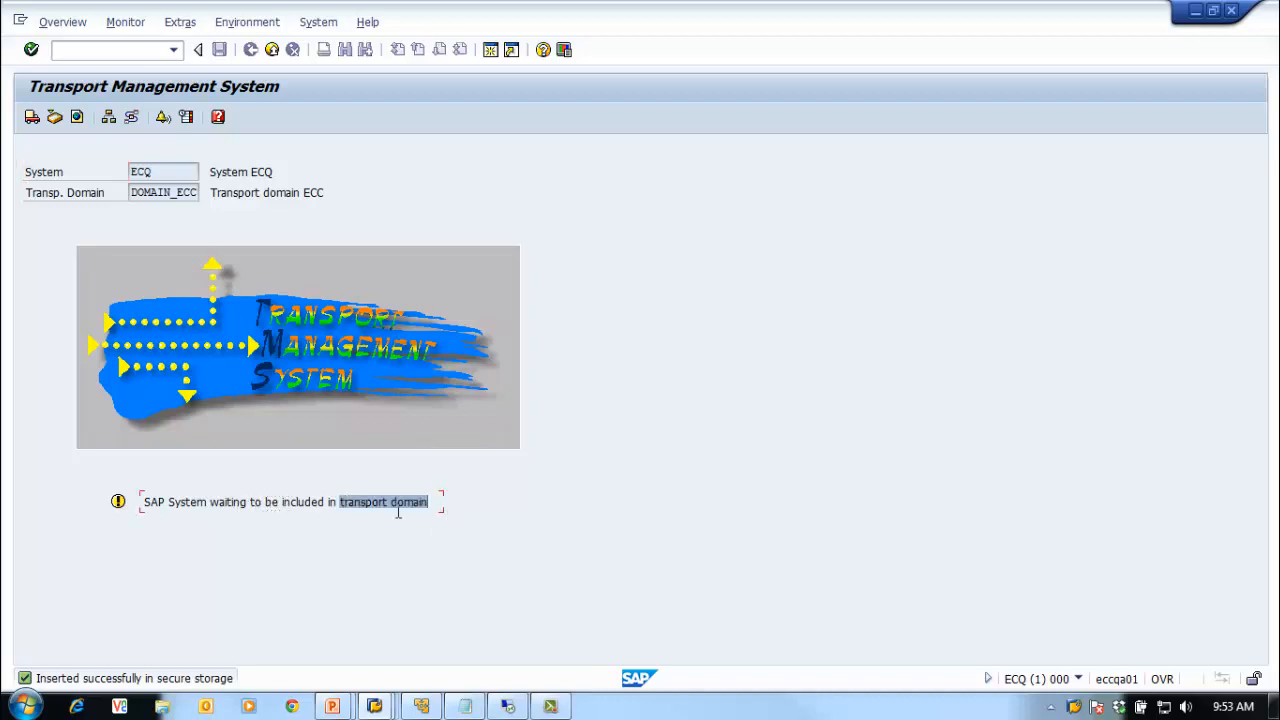
left_click(245, 518)
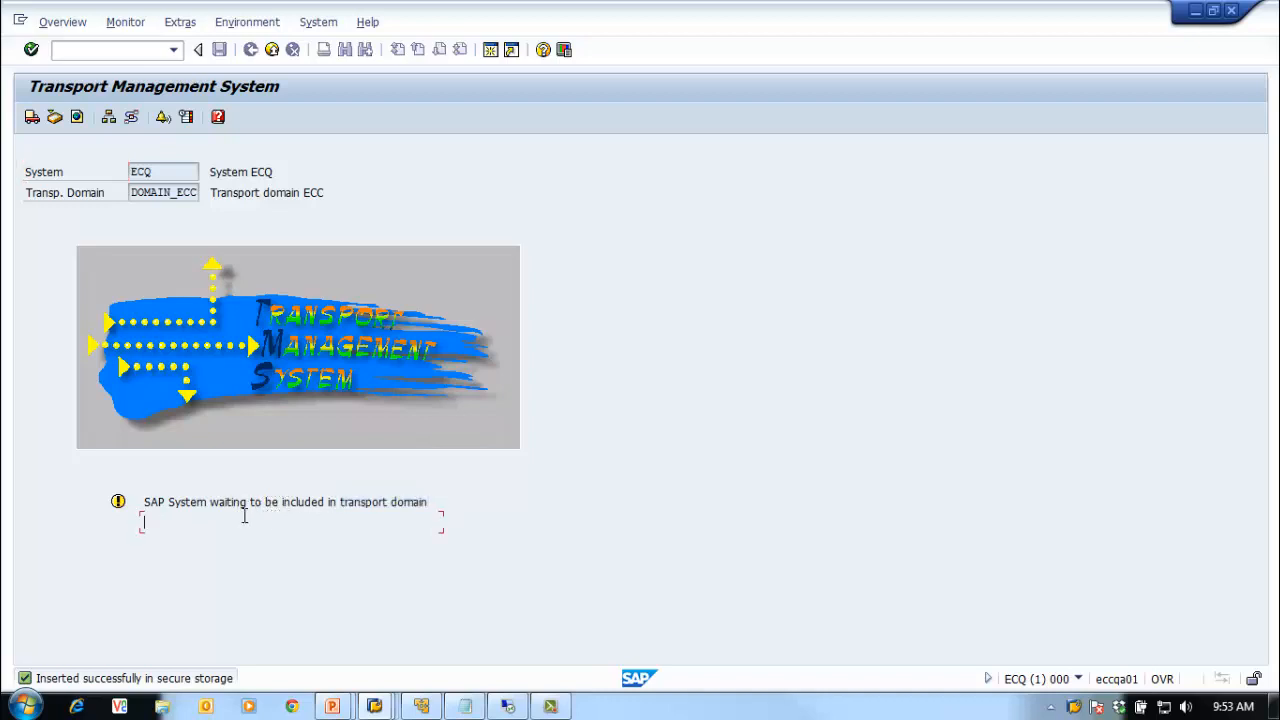
left_click(143, 505)
left_click(62, 24)
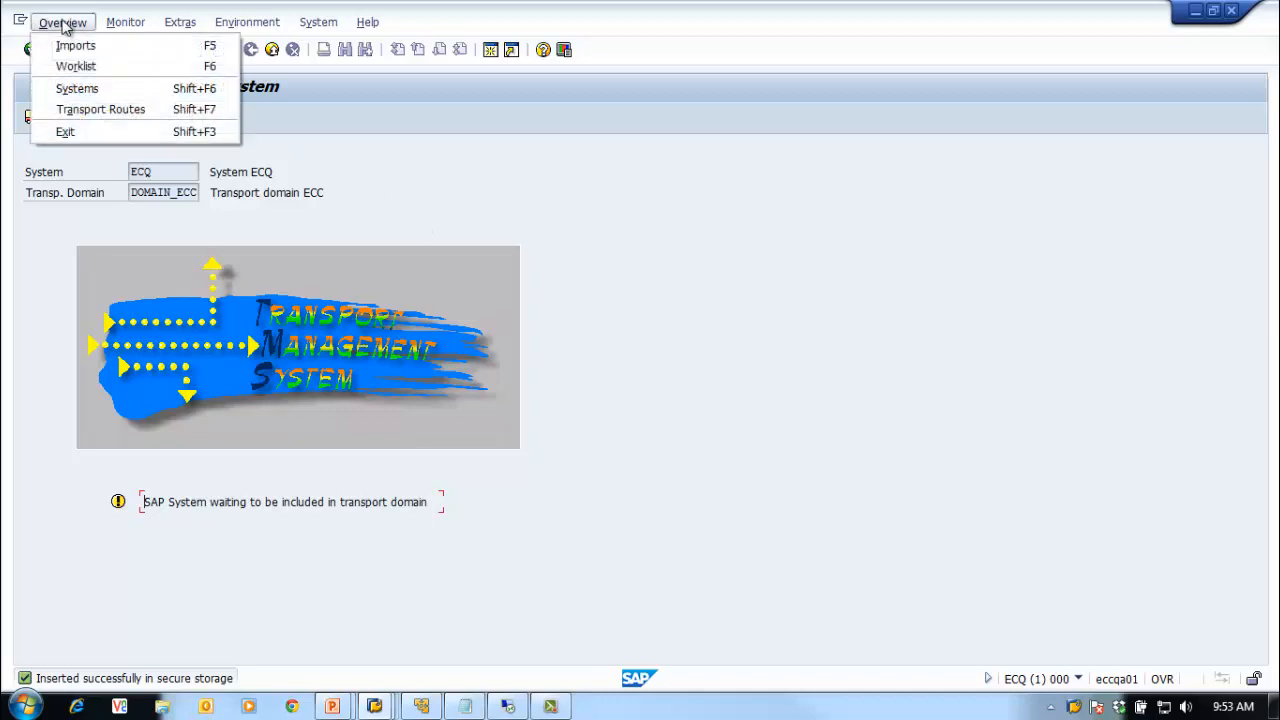
left_click(117, 90)
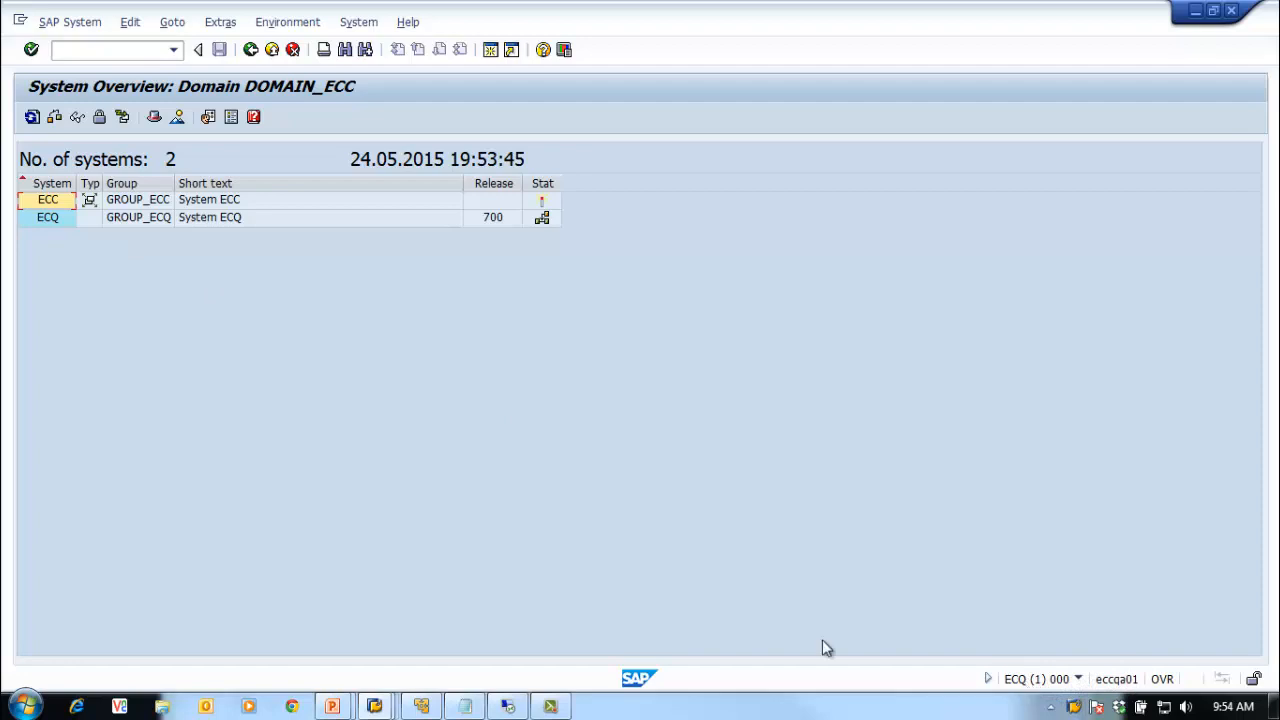
mouse_move(545, 228)
left_click(249, 51)
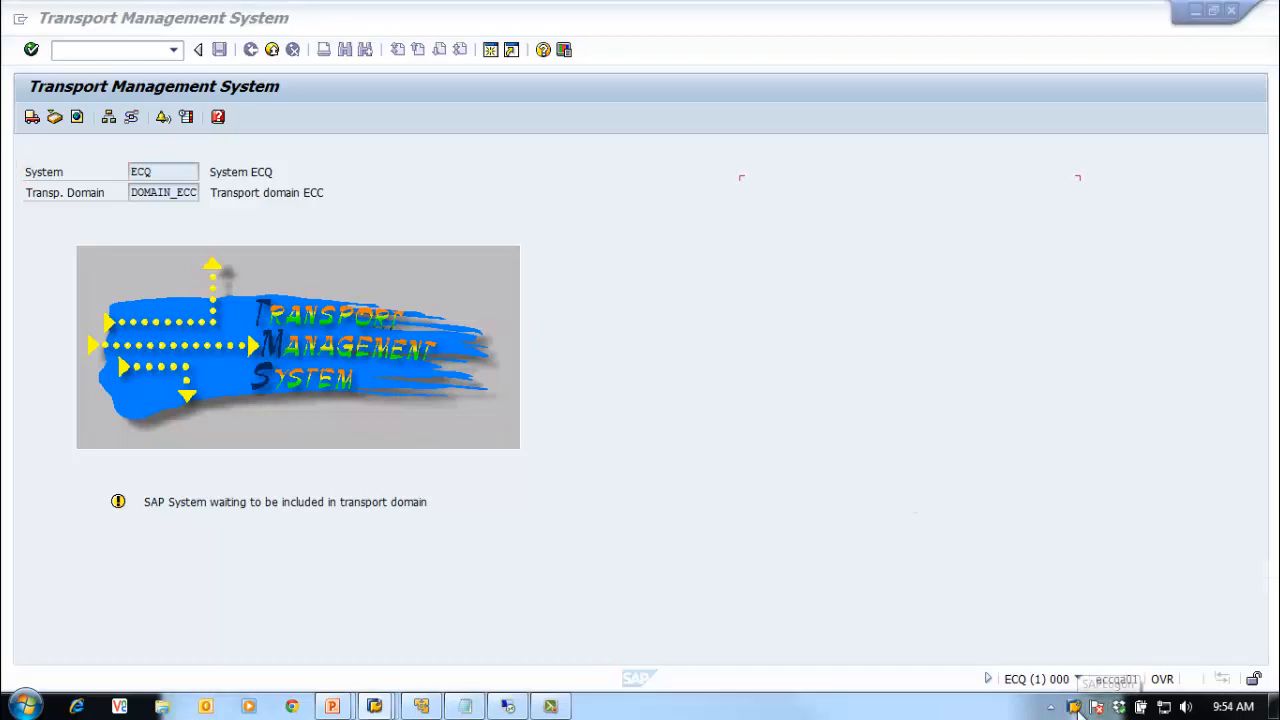
right_click(1078, 708)
Step: Switch to the ECC session and rerun STMS on the domain controller
left_click(988, 569)
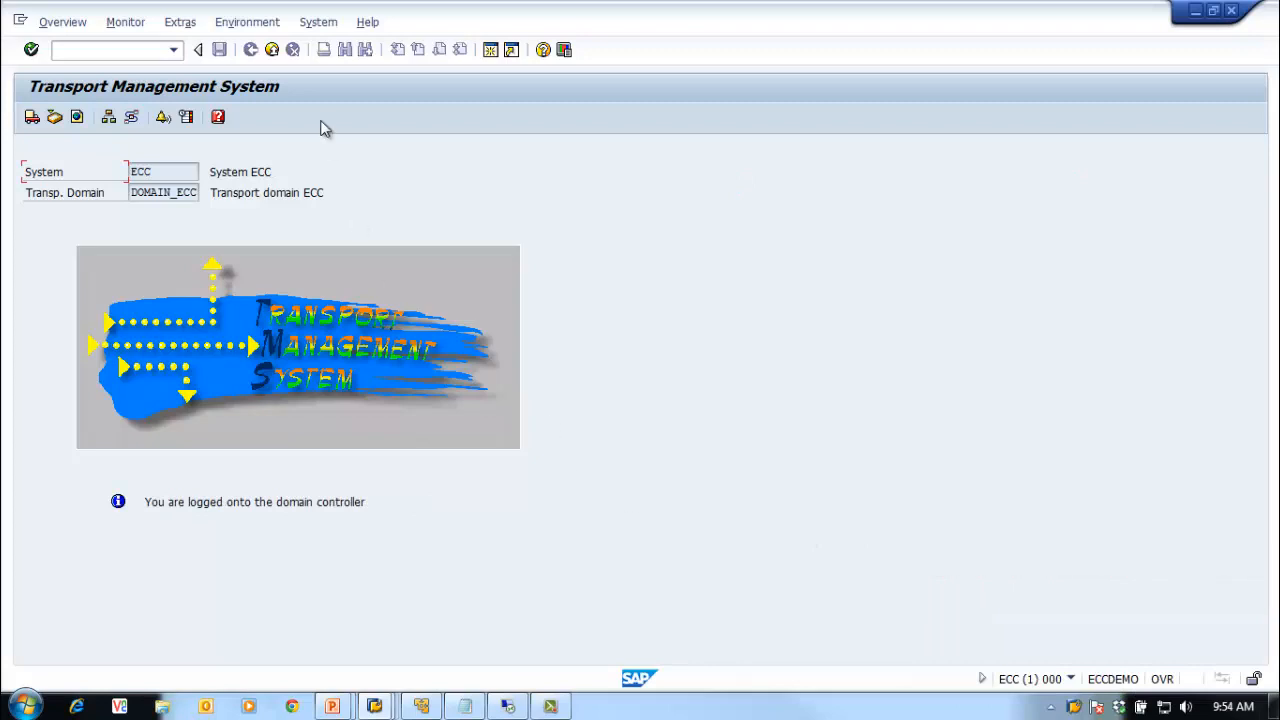
left_click(271, 51)
left_click(173, 50)
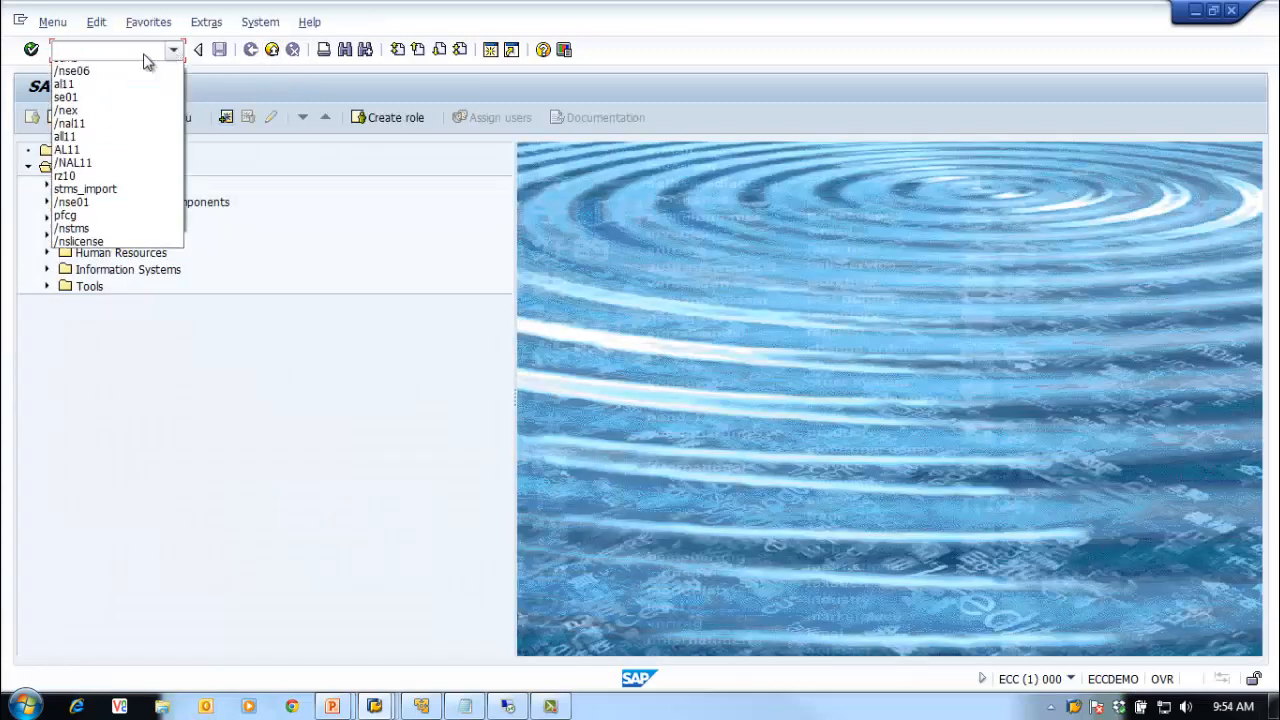
left_click(92, 70)
key("Return")
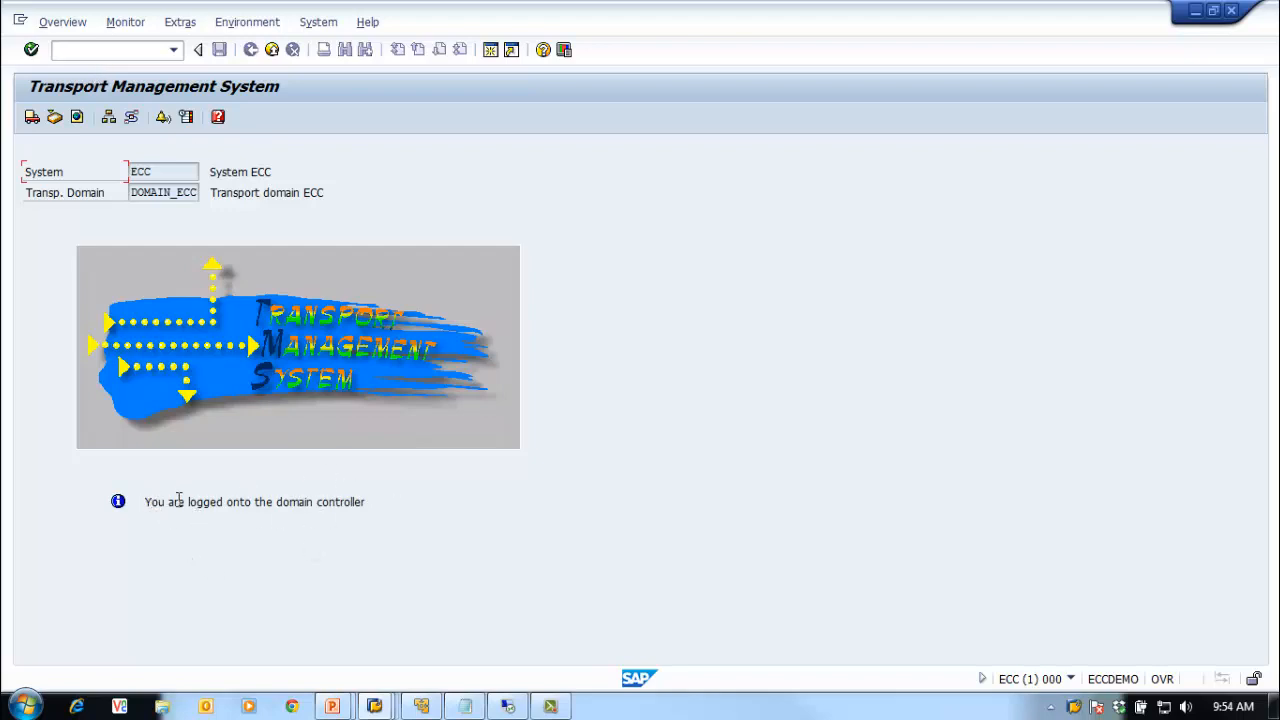
left_click_drag(143, 504, 398, 514)
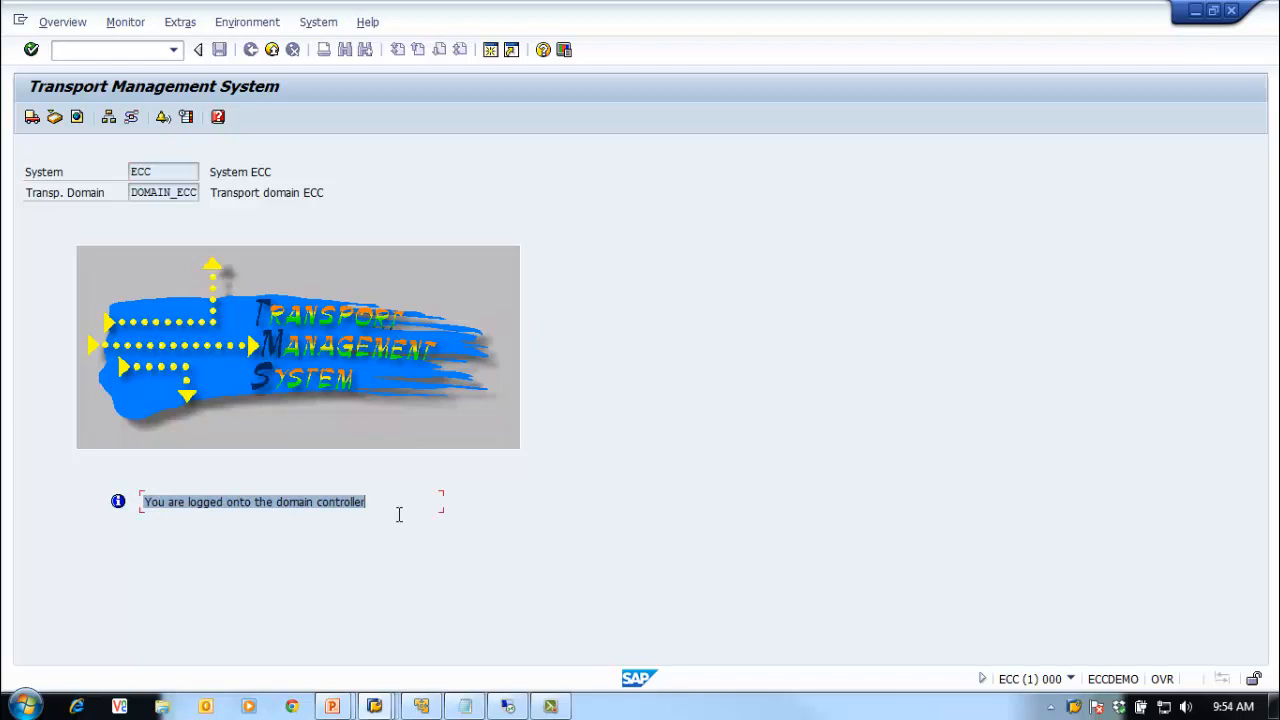
Step: Show the DOMAIN_ECC system list and select the ECQ row
left_click(80, 22)
left_click(80, 88)
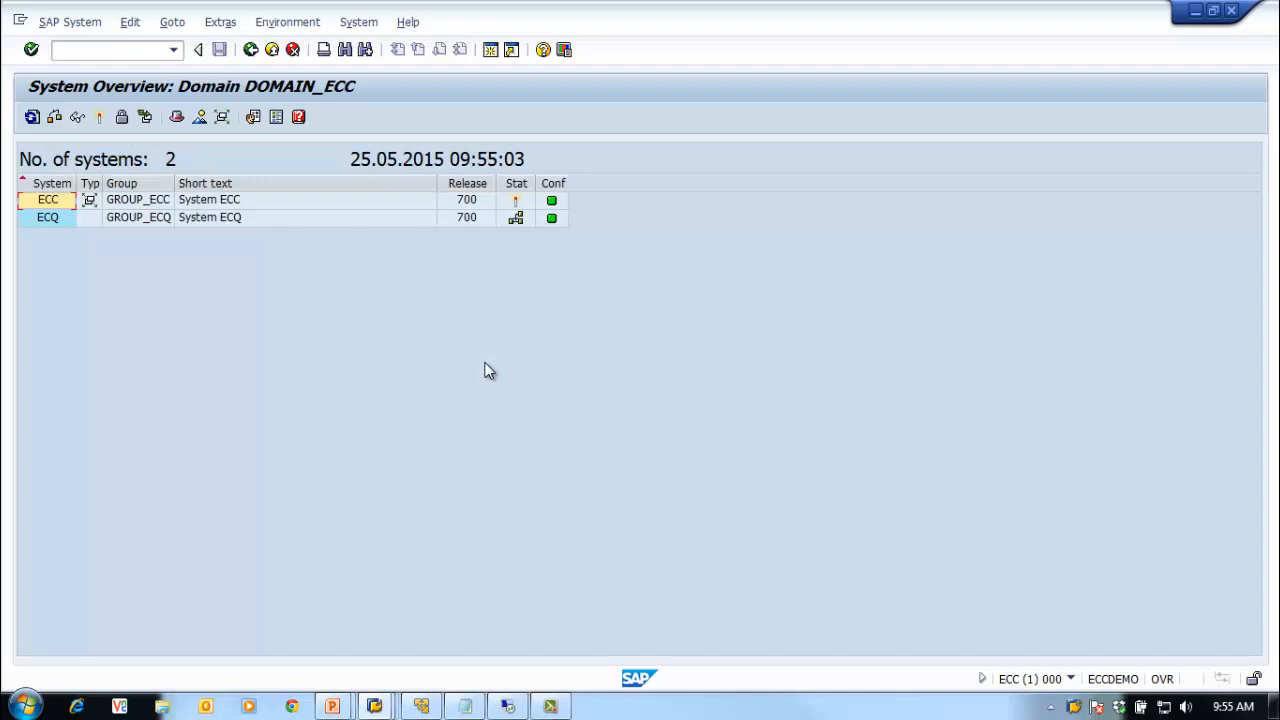
left_click(516, 228)
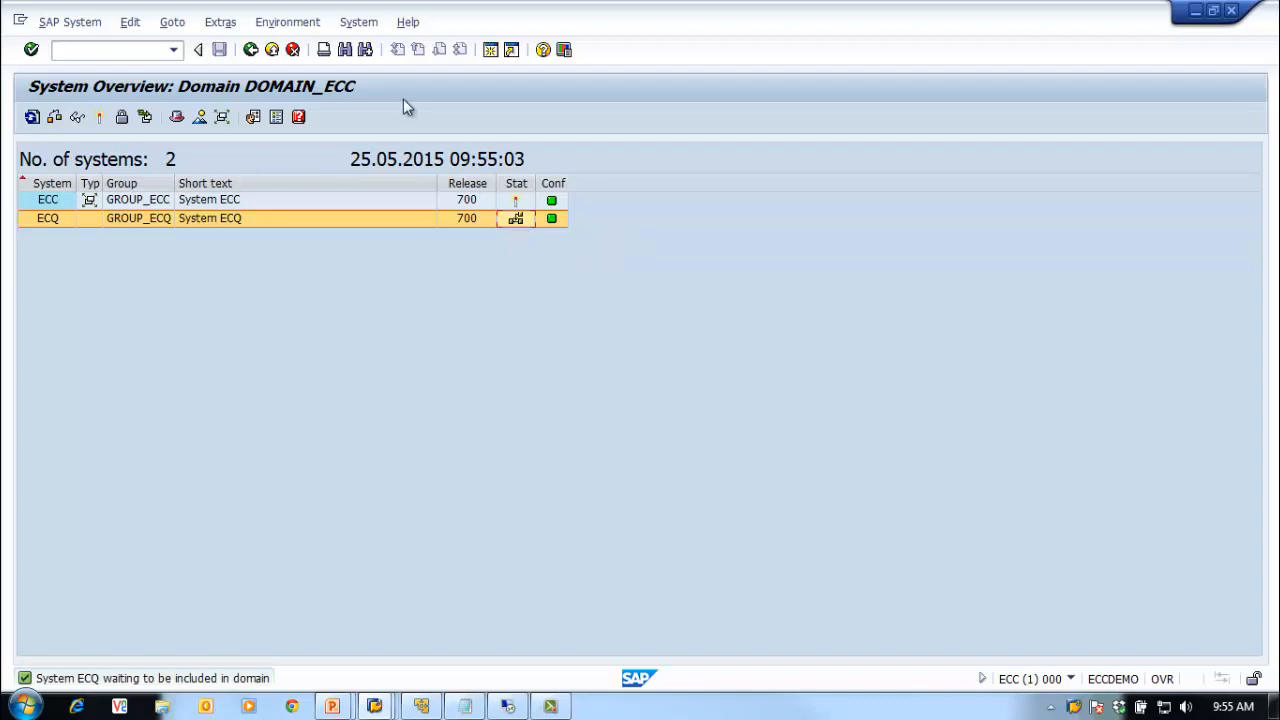
left_click(27, 218)
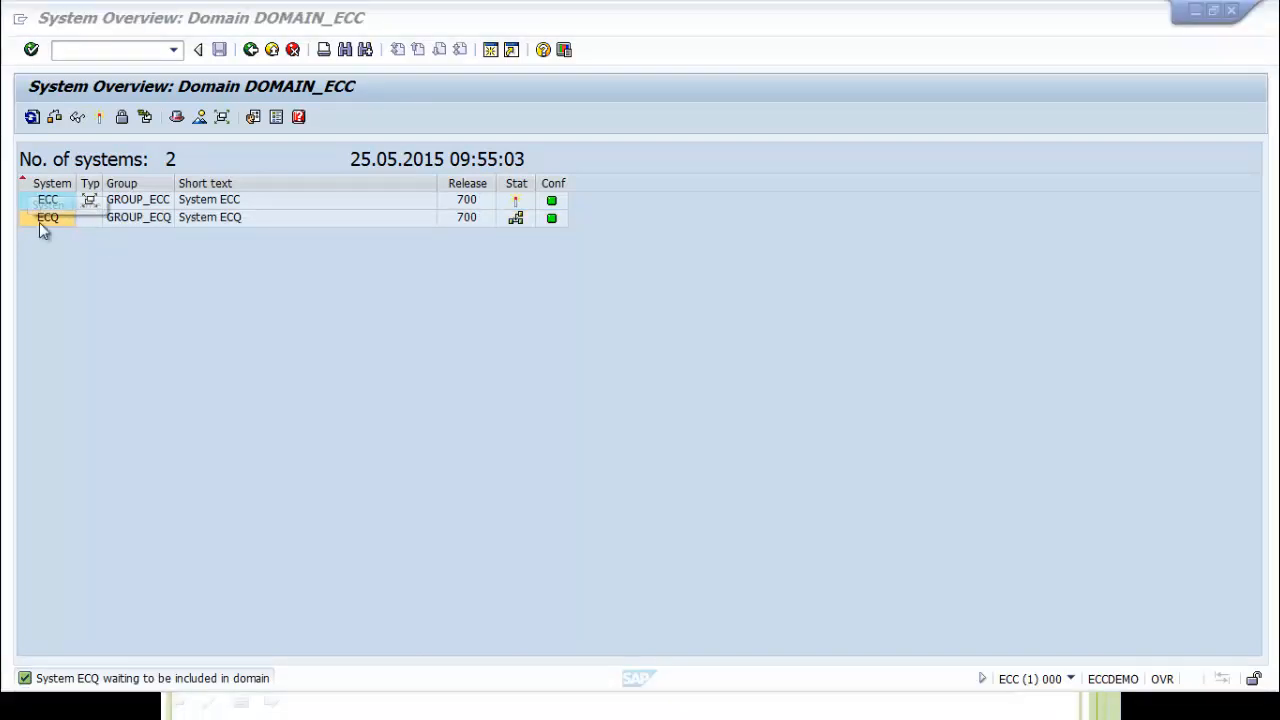
Step: Select the ECQ row and bring ECQ's Transport Management window forward
left_click(28, 221)
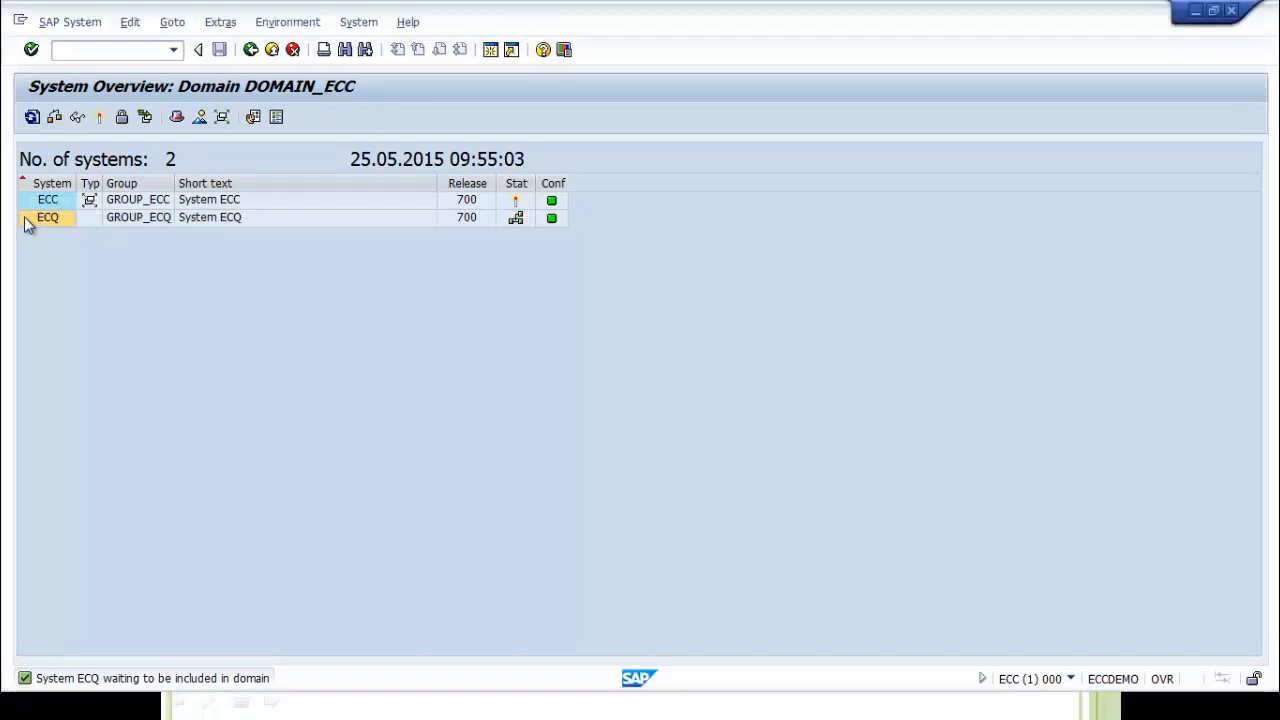
left_click(28, 221)
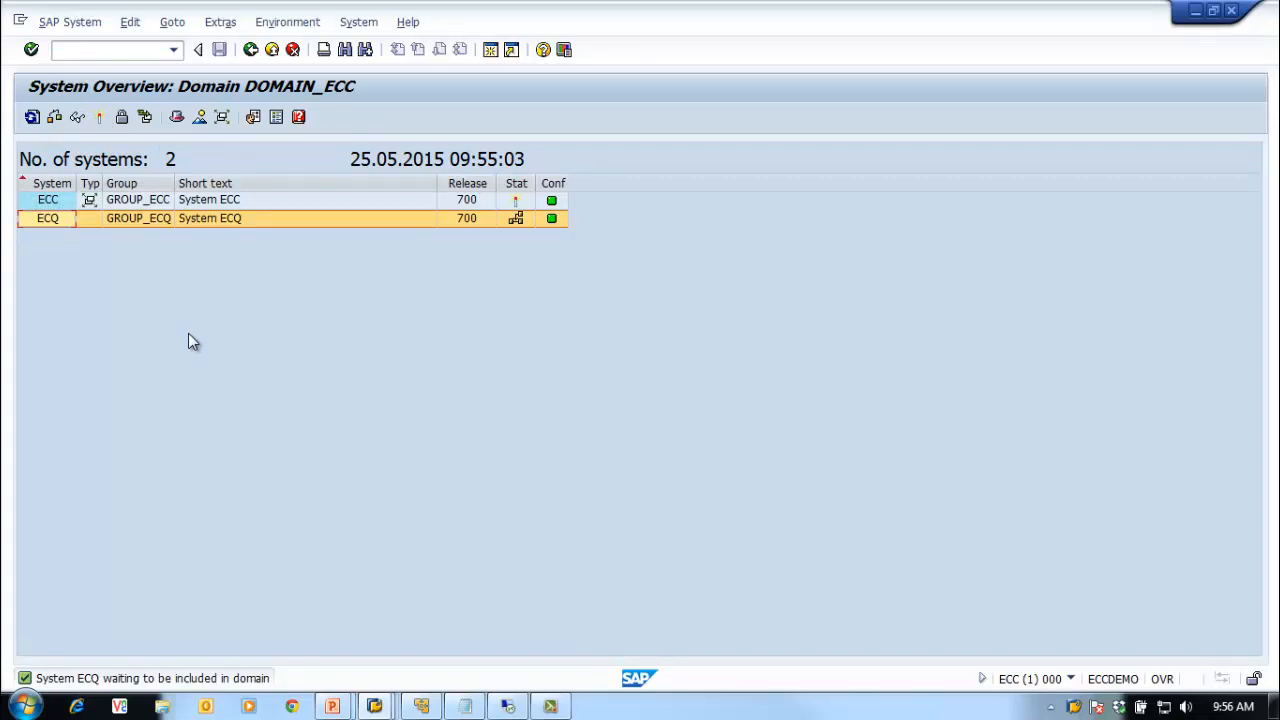
left_click(620, 645)
left_click(147, 503)
left_click_drag(338, 513, 502, 547)
left_click(287, 500)
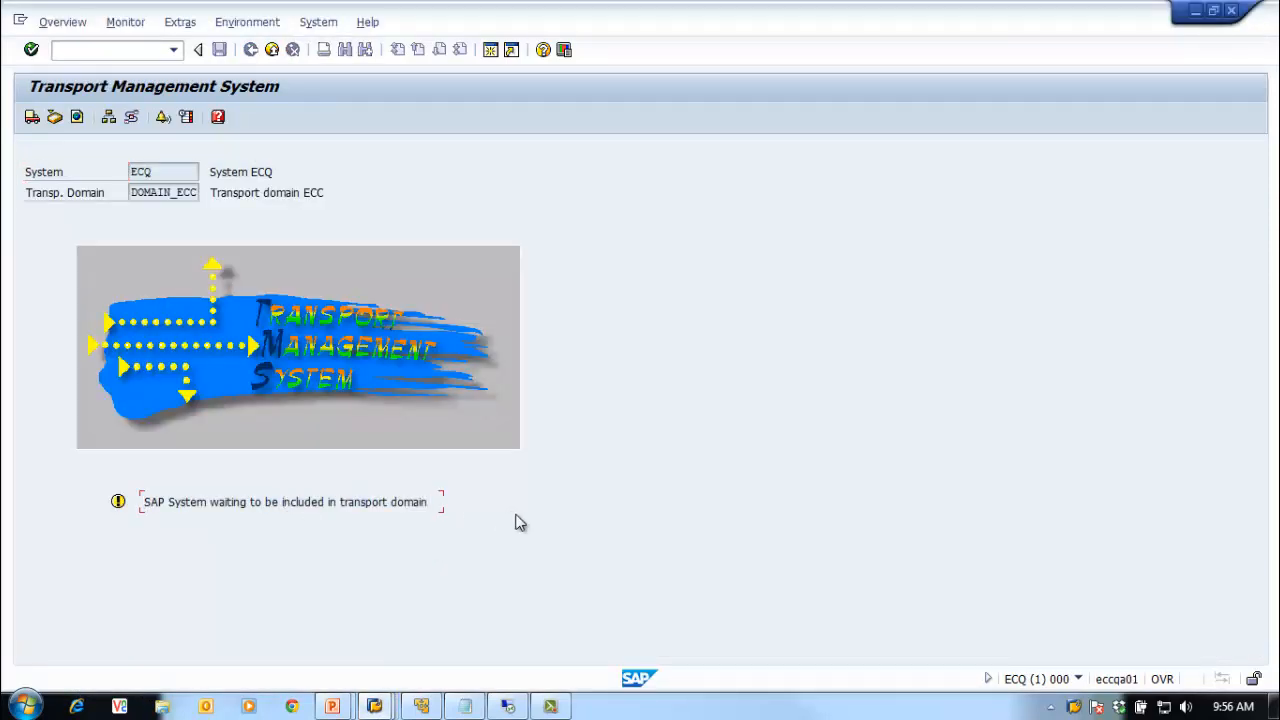
Step: View ECQ's domain system list, return to its TMS start screen, and minimize the ECQ window
left_click(62, 22)
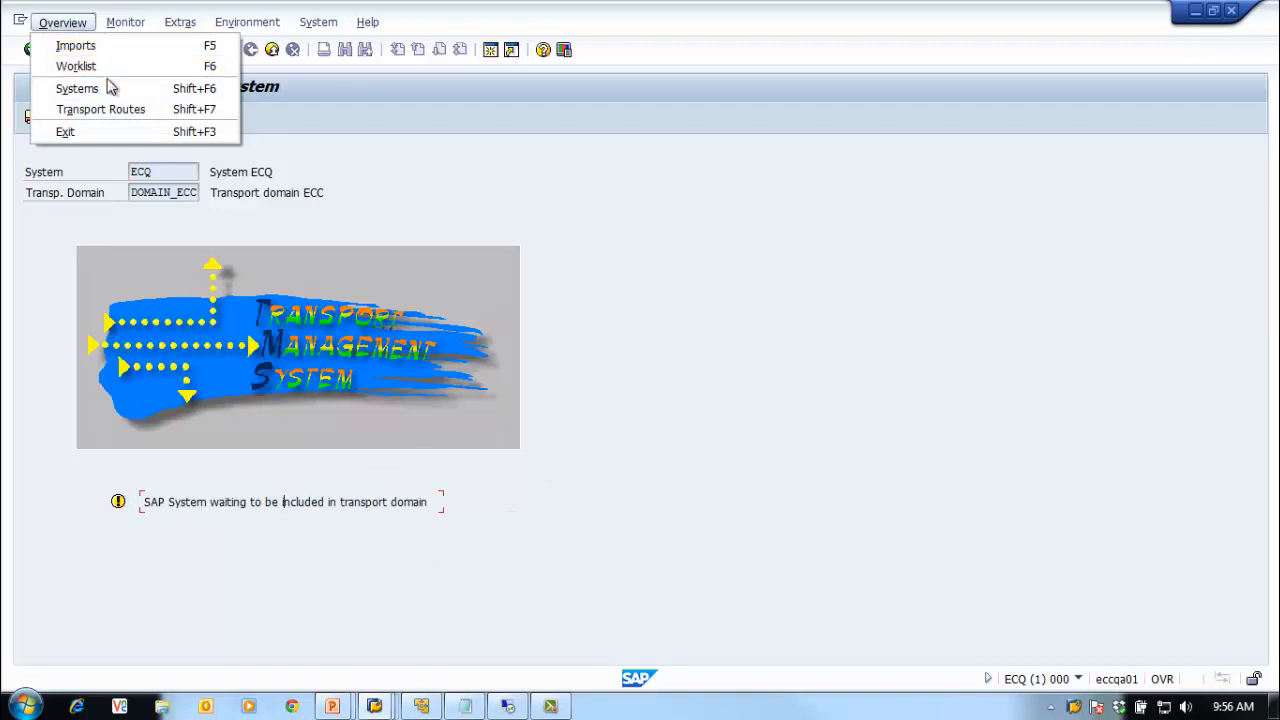
left_click(110, 93)
mouse_move(545, 230)
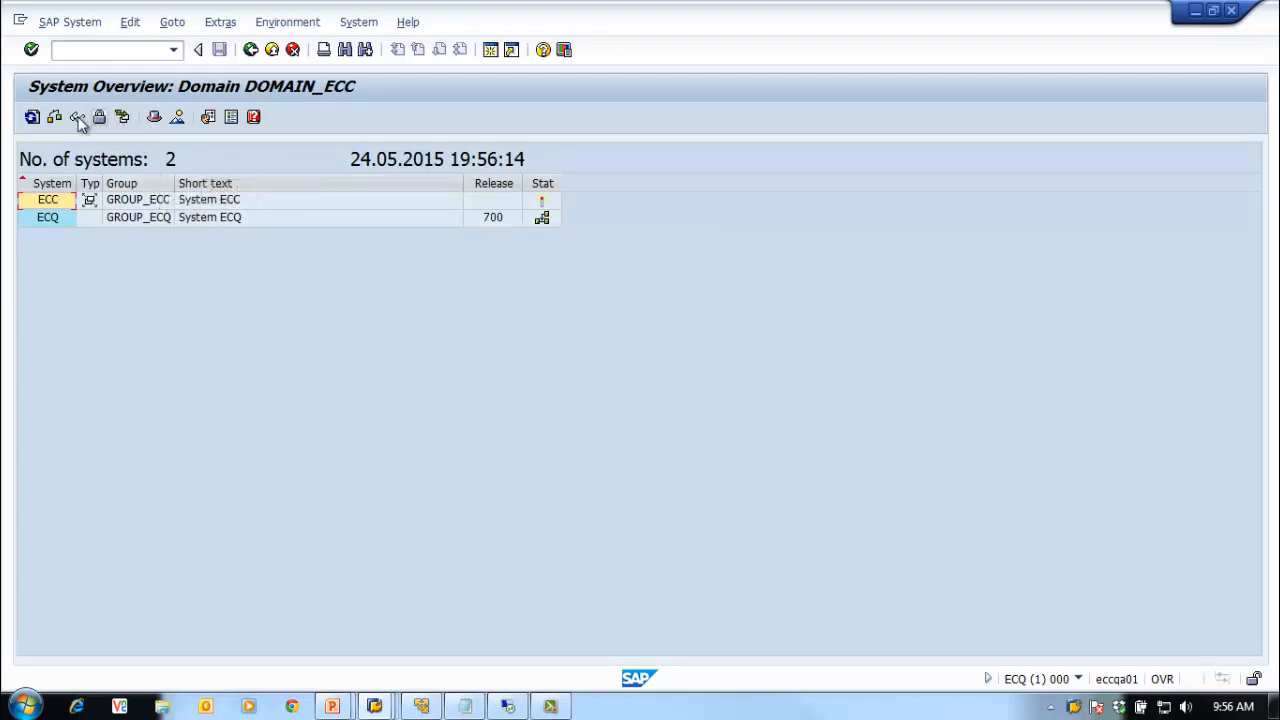
left_click(251, 50)
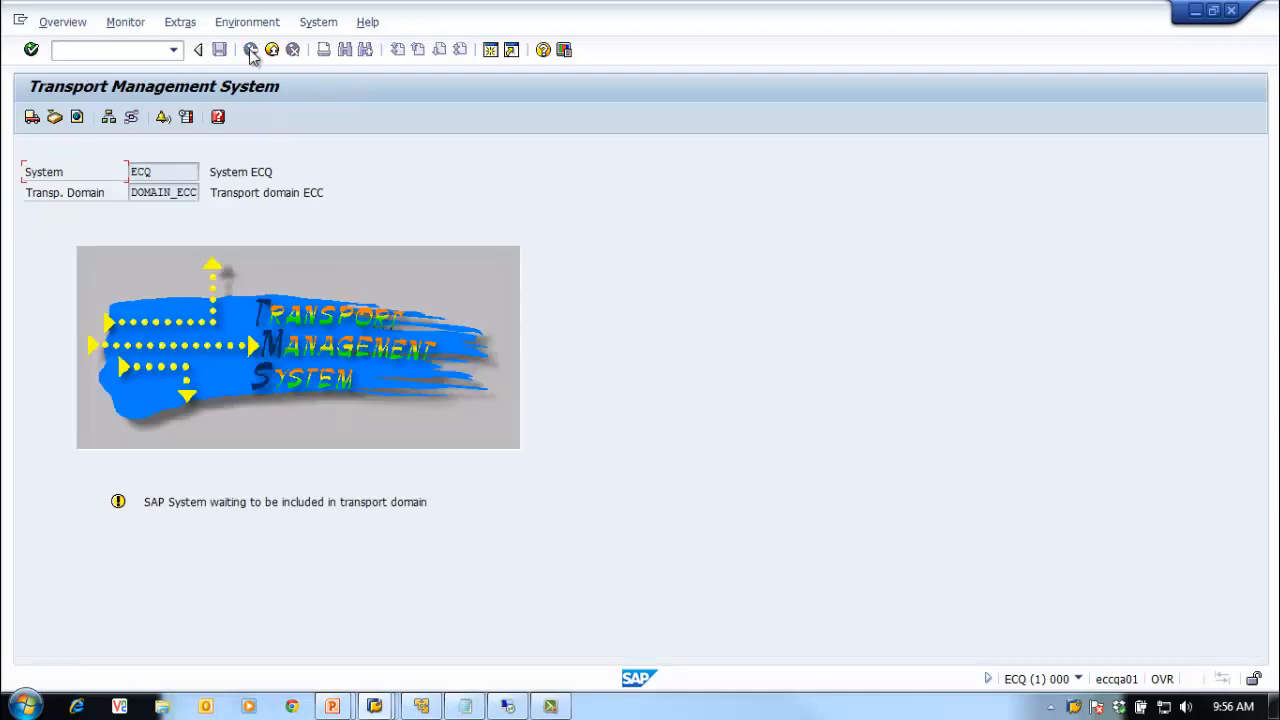
left_click(1193, 12)
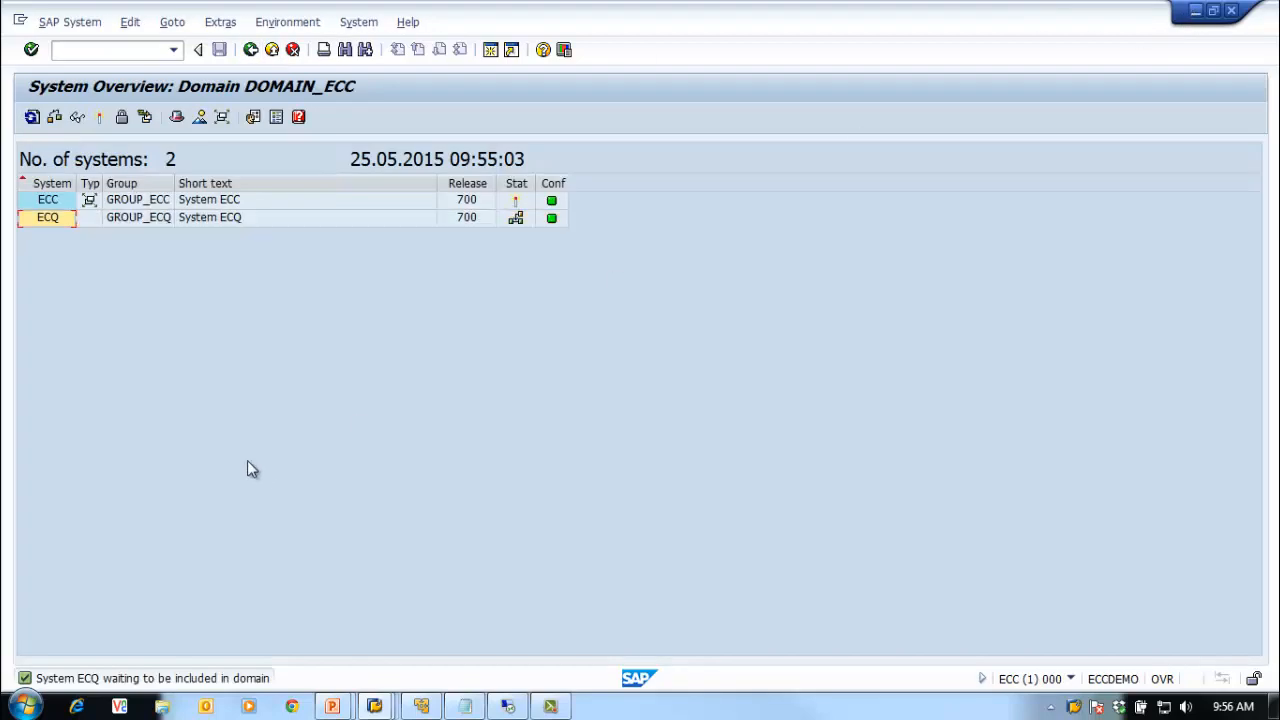
Step: Select ECQ and approve its inclusion into DOMAIN_ECC, answering Yes
left_click(27, 220)
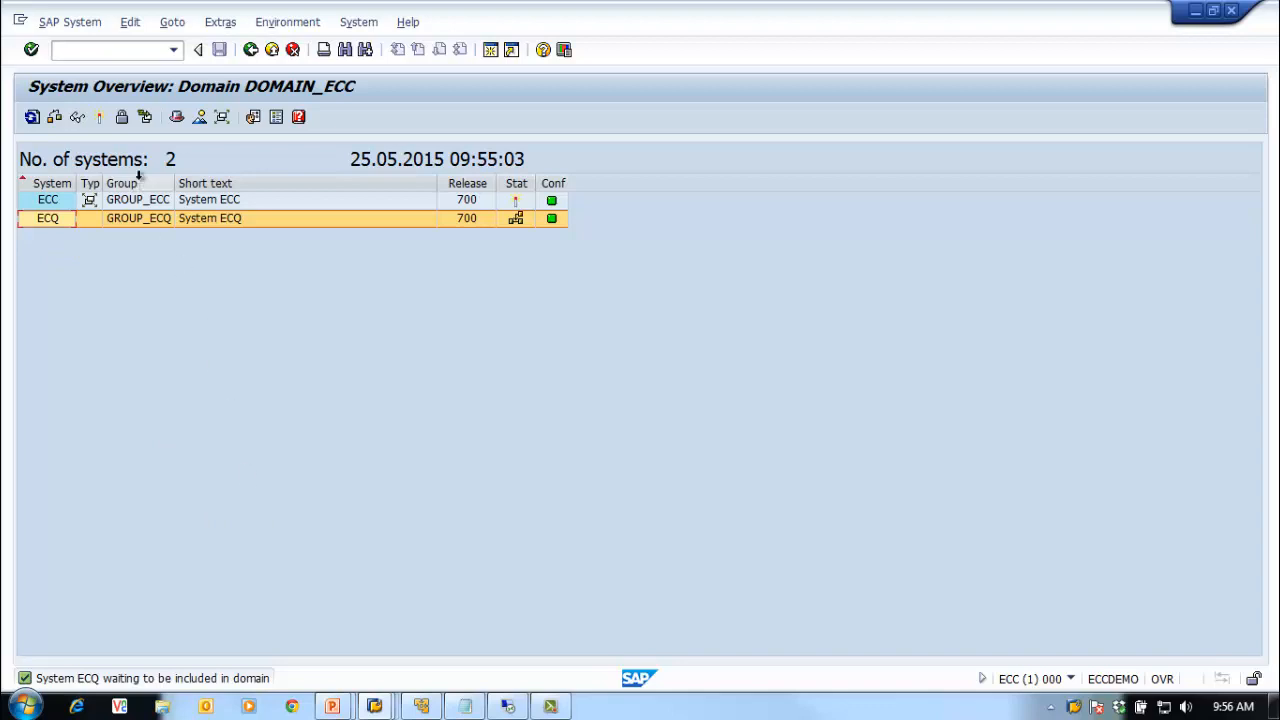
left_click(99, 118)
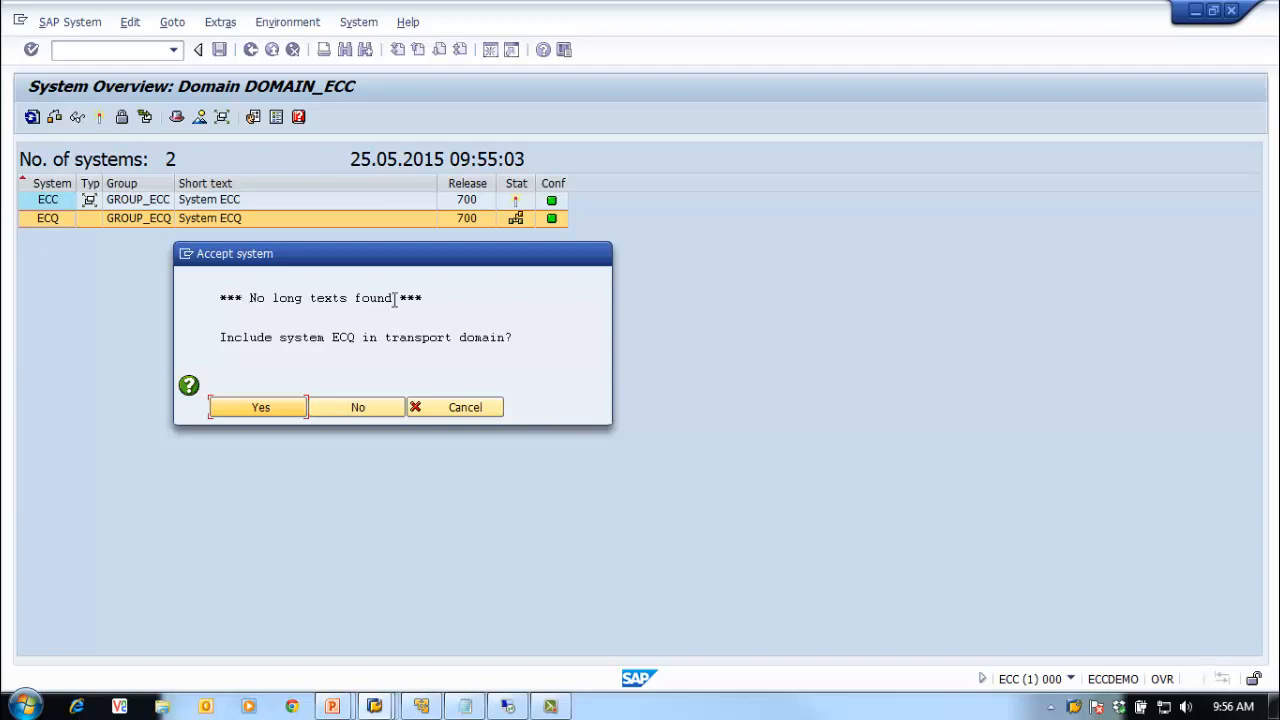
left_click_drag(443, 299, 283, 303)
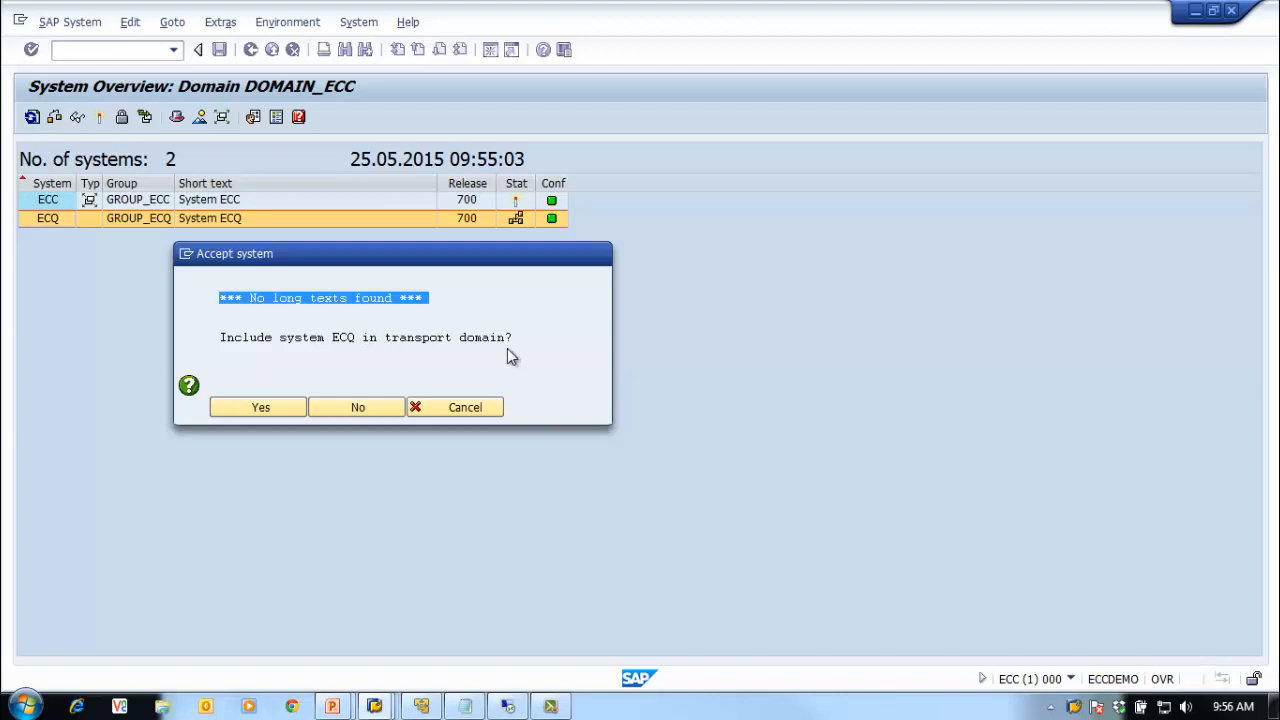
left_click(232, 410)
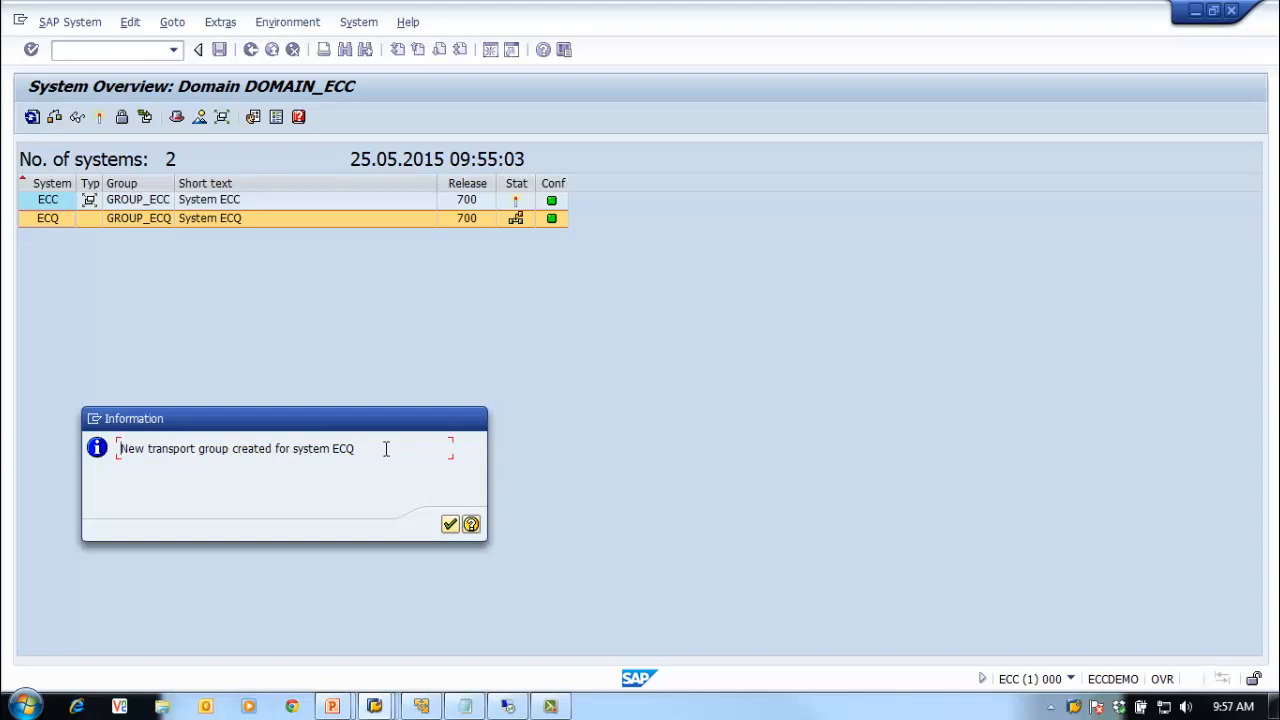
Step: Move the 'New transport group created for system ECQ' notice aside
left_click_drag(322, 424, 566, 267)
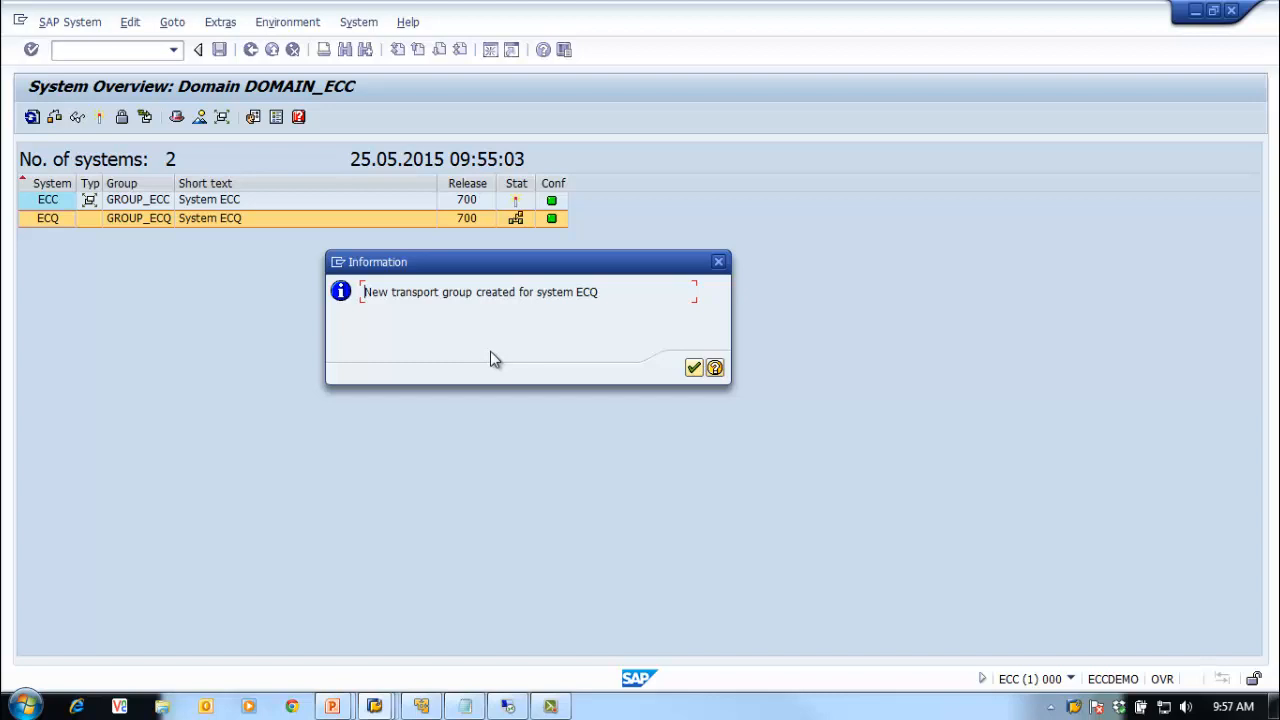
Step: Acknowledge the new transport group notice and return to ECQ's Transport Management System window
left_click(694, 369)
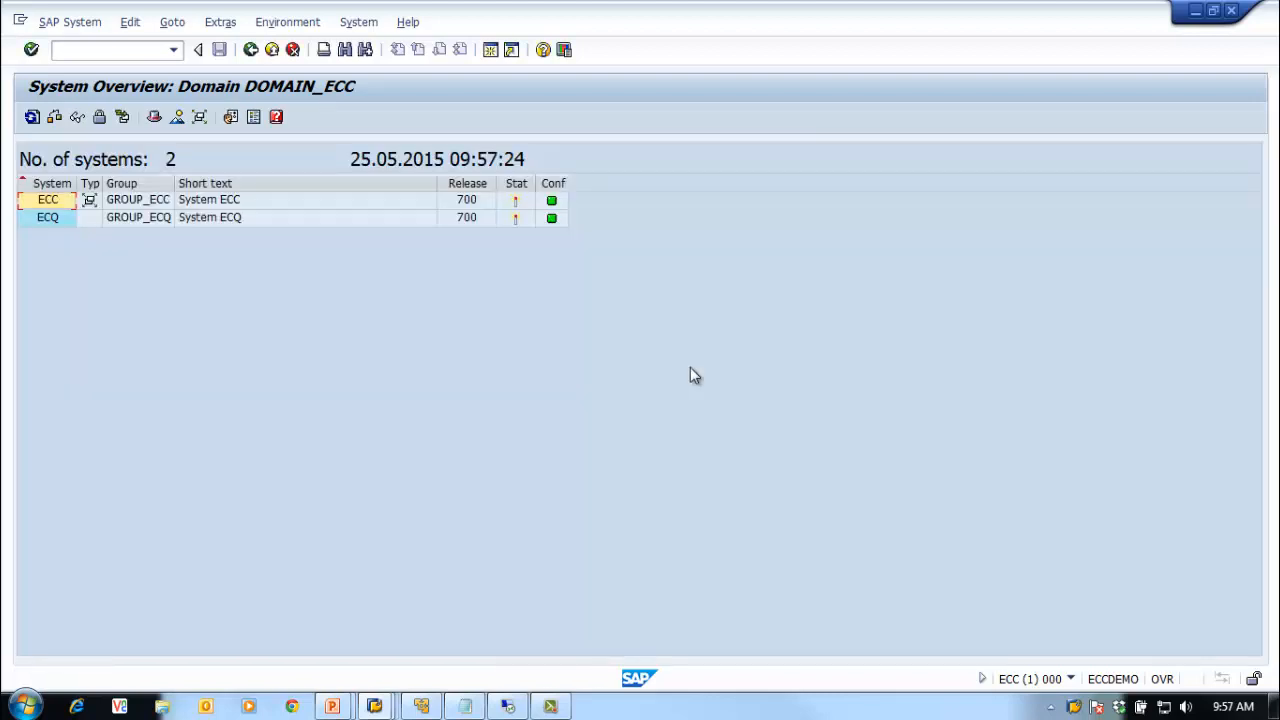
mouse_move(520, 228)
mouse_move(381, 706)
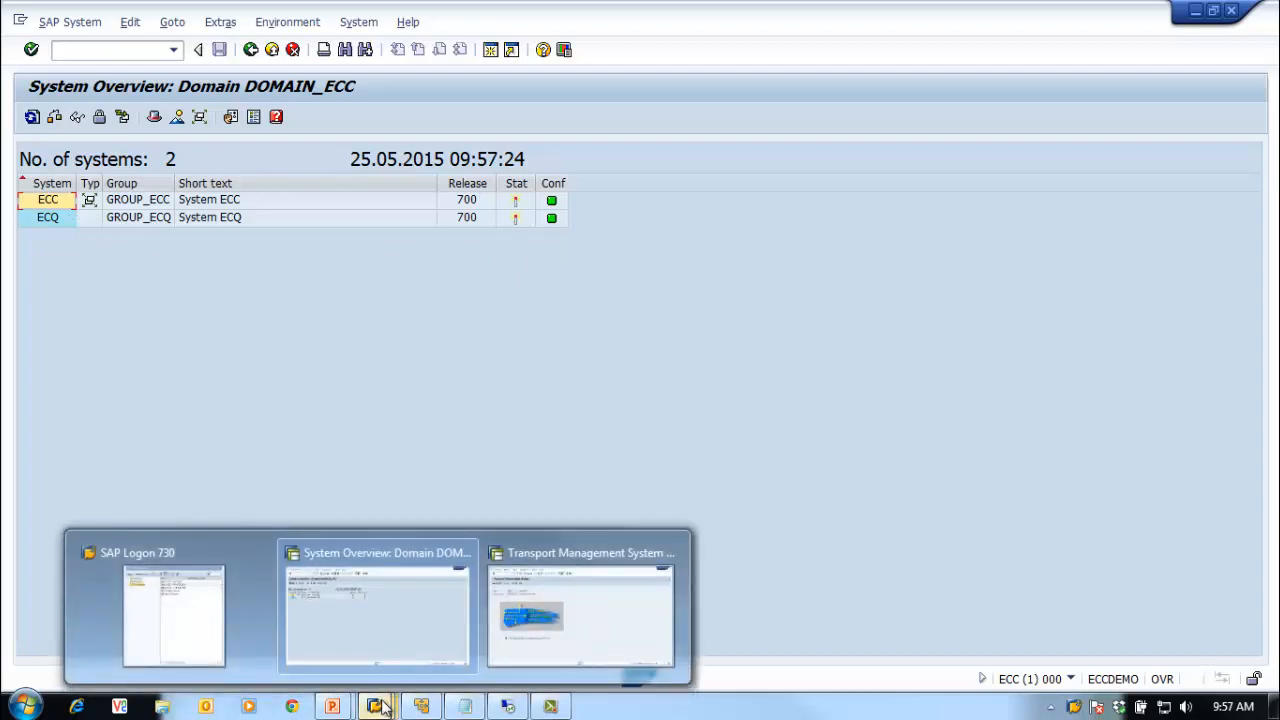
left_click(645, 590)
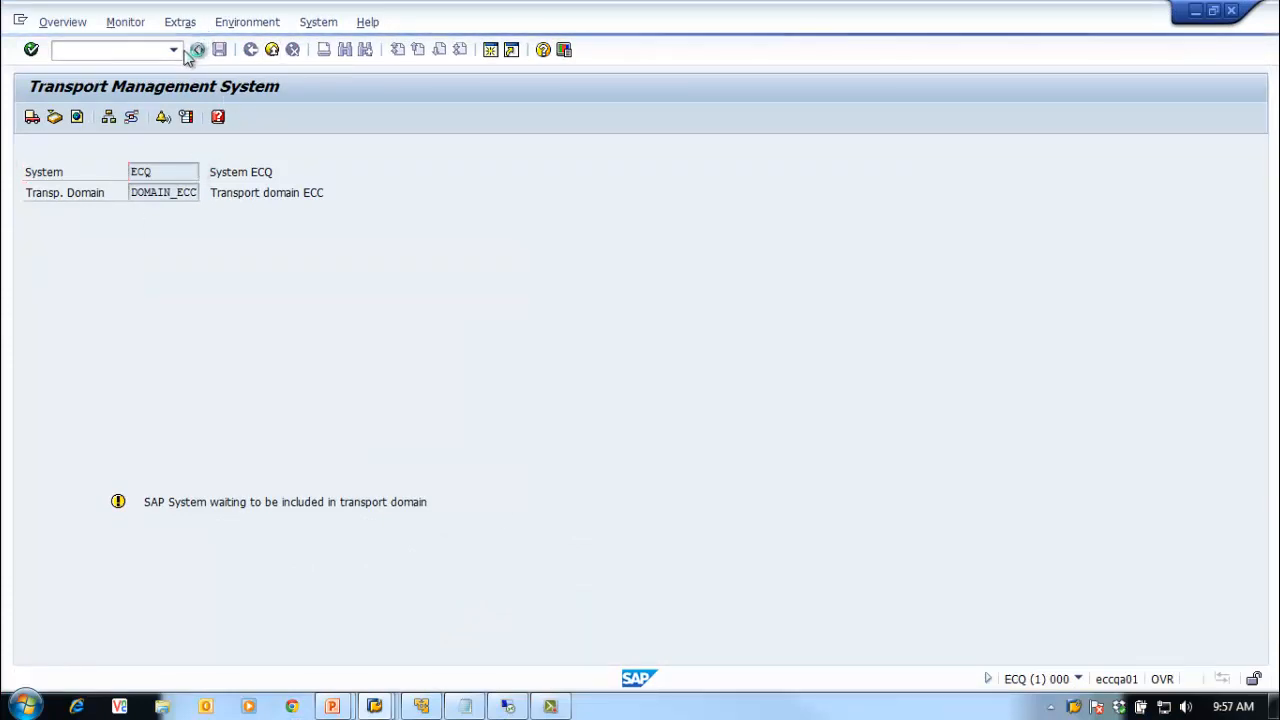
Step: Rerun STMS on ECQ and list DOMAIN_ECC systems: ECC in GROUP_ECC, ECQ in GROUP_ECQ
left_click(198, 49)
left_click(173, 49)
left_click(109, 70)
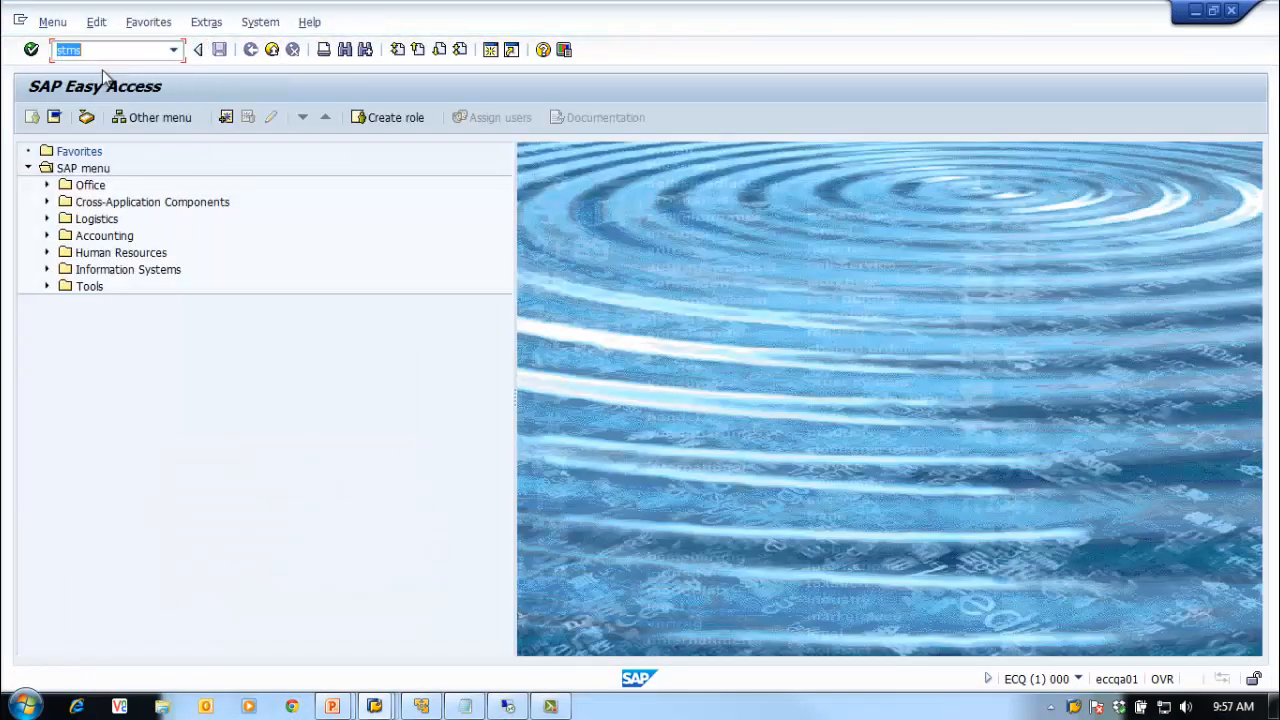
key("Return")
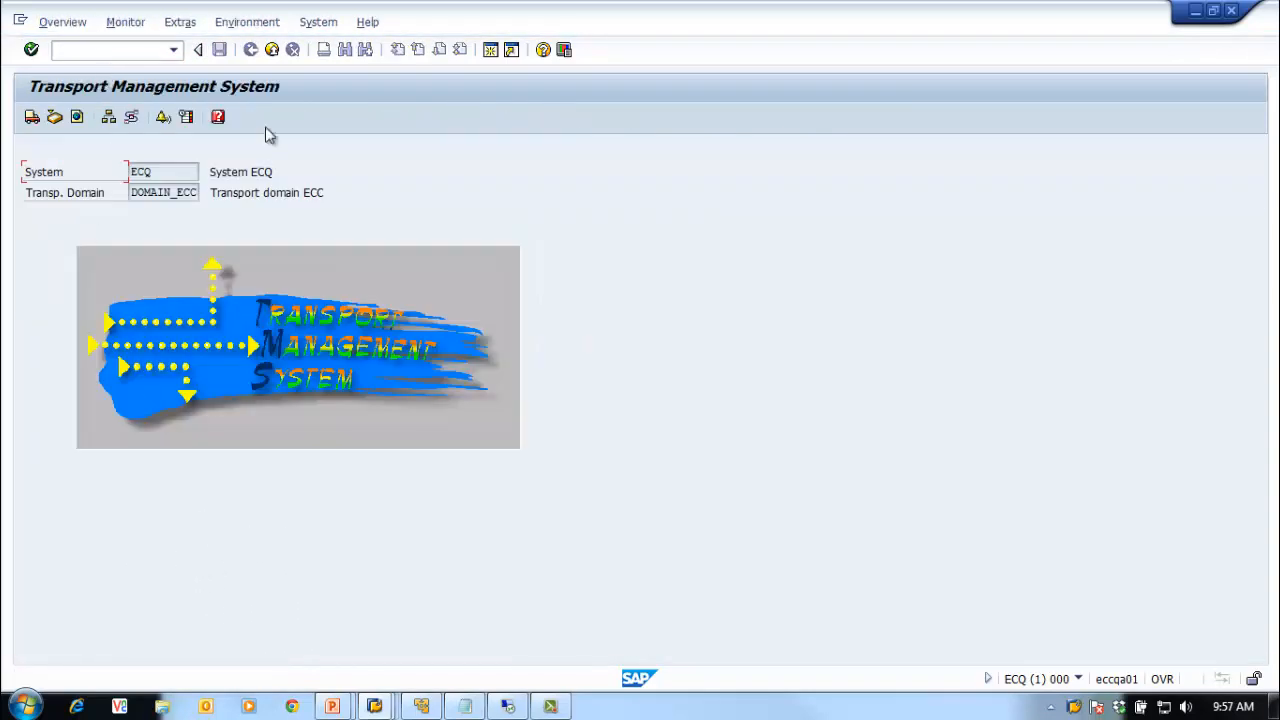
left_click(68, 24)
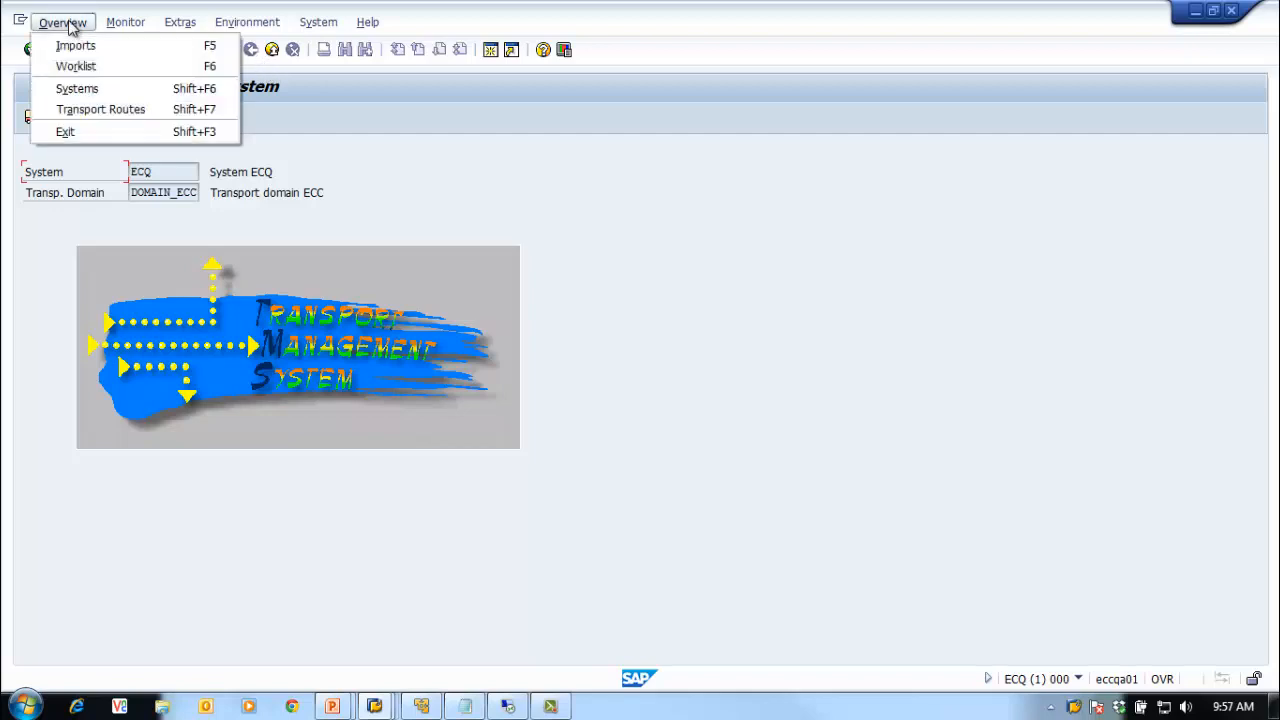
left_click(86, 89)
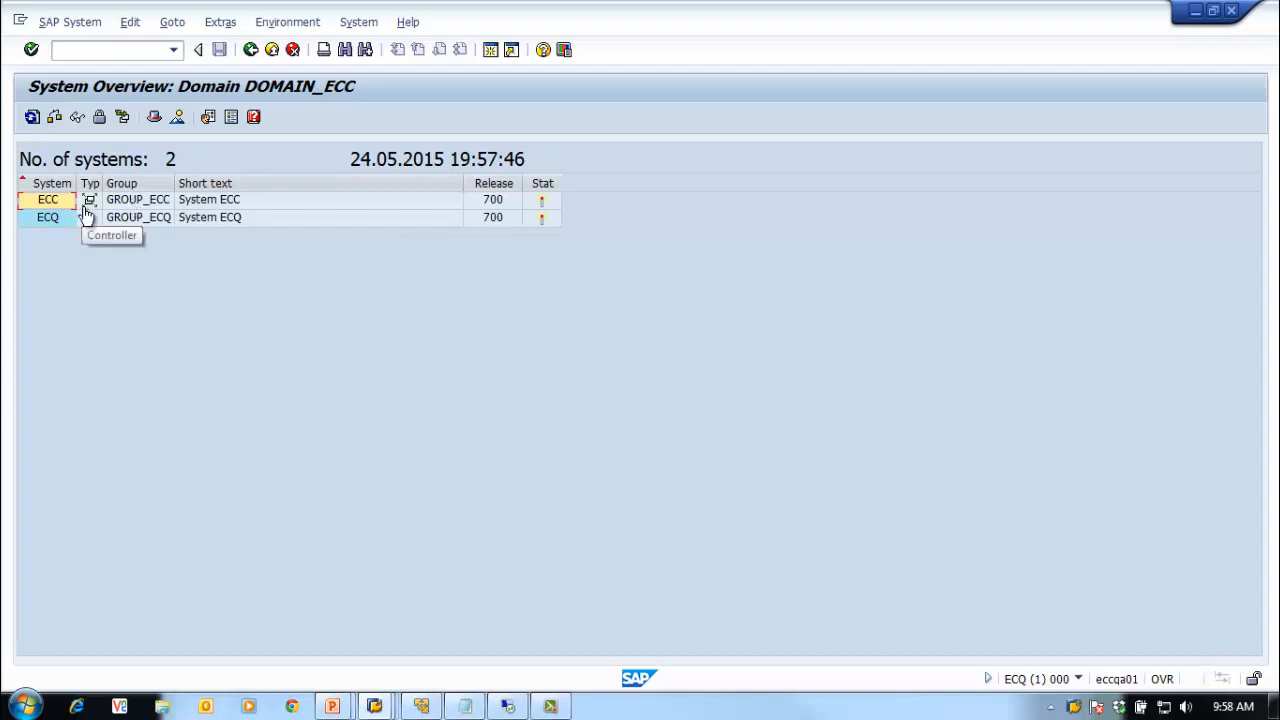
Step: Switch to the ECC session and select the ECQ row in the system overview
left_click(128, 219)
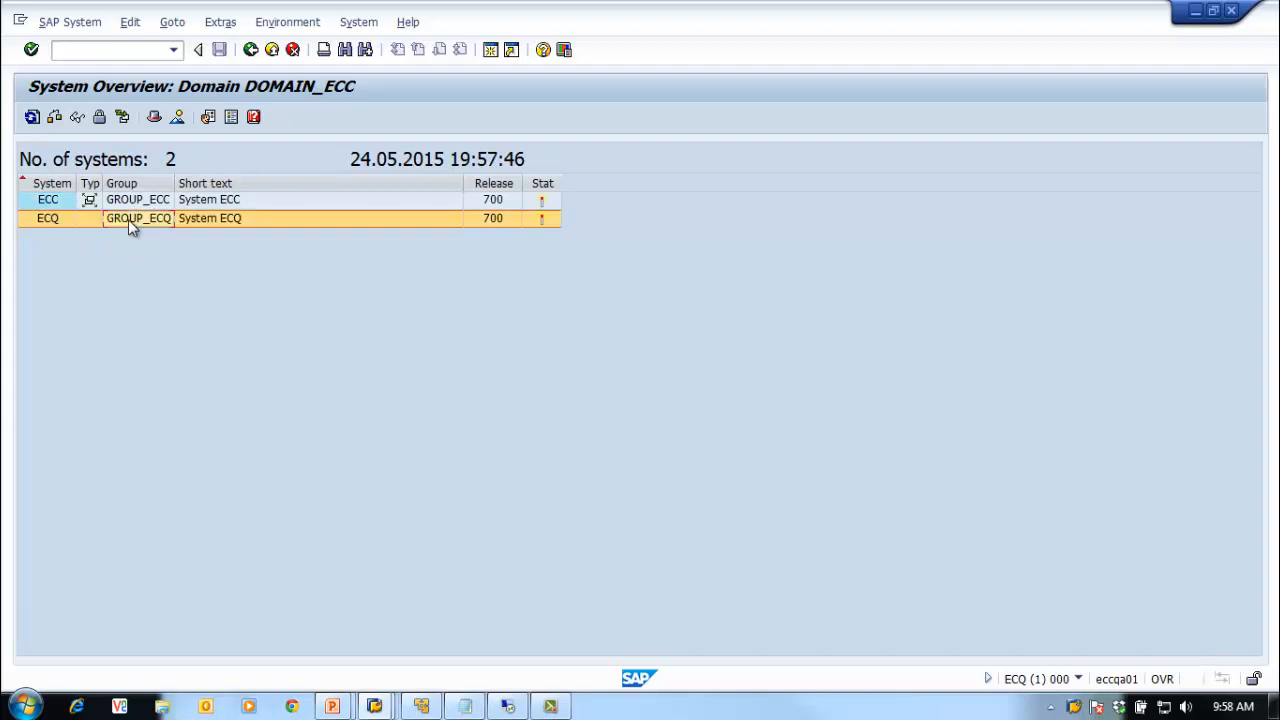
right_click(1074, 708)
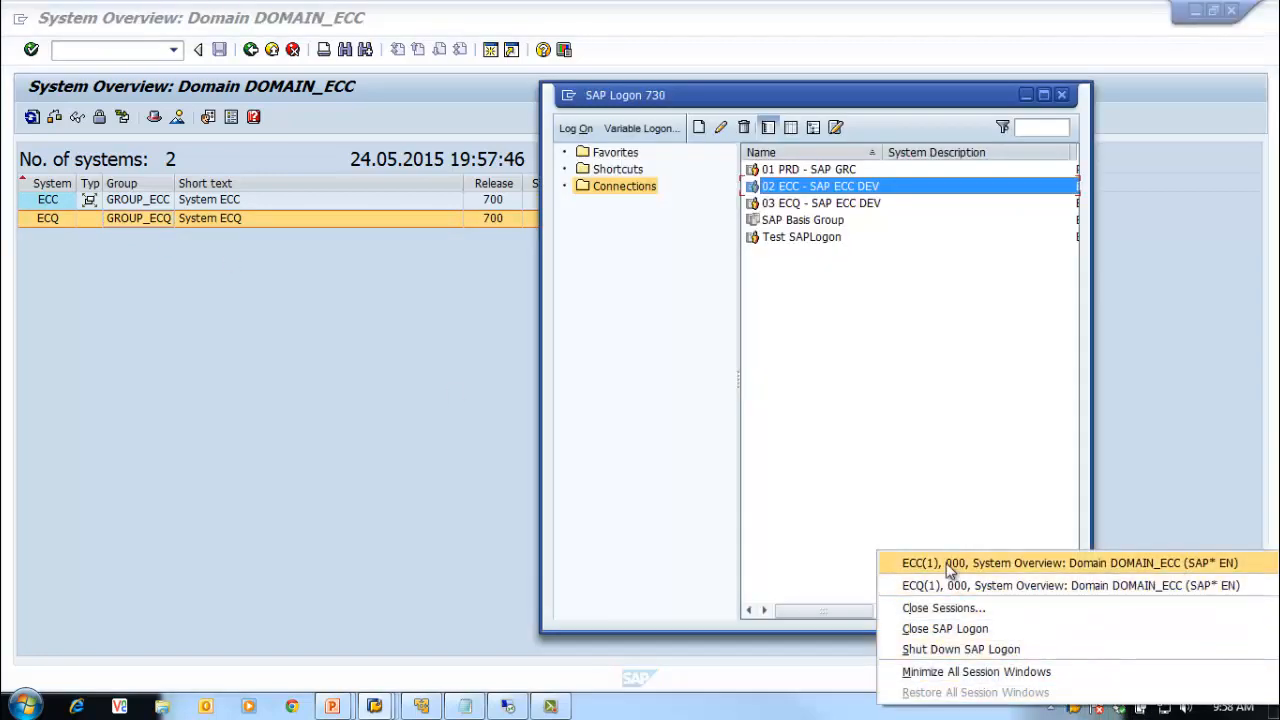
left_click(950, 566)
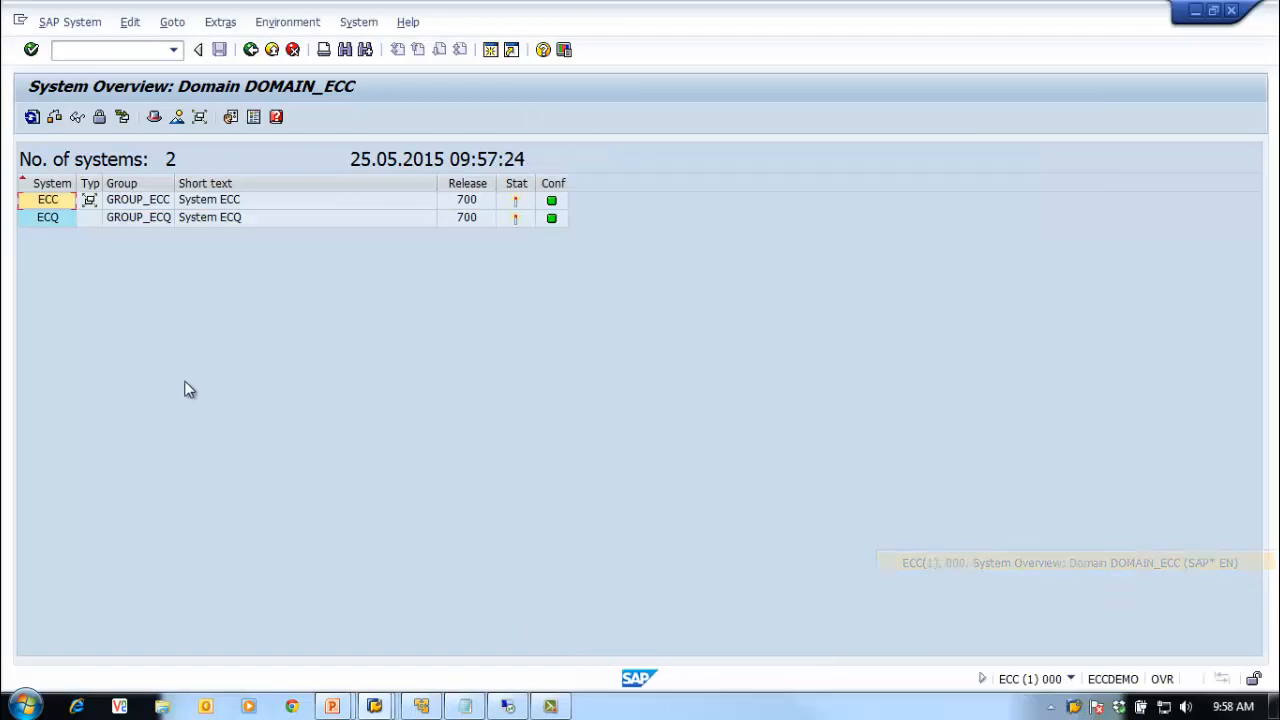
left_click(128, 219)
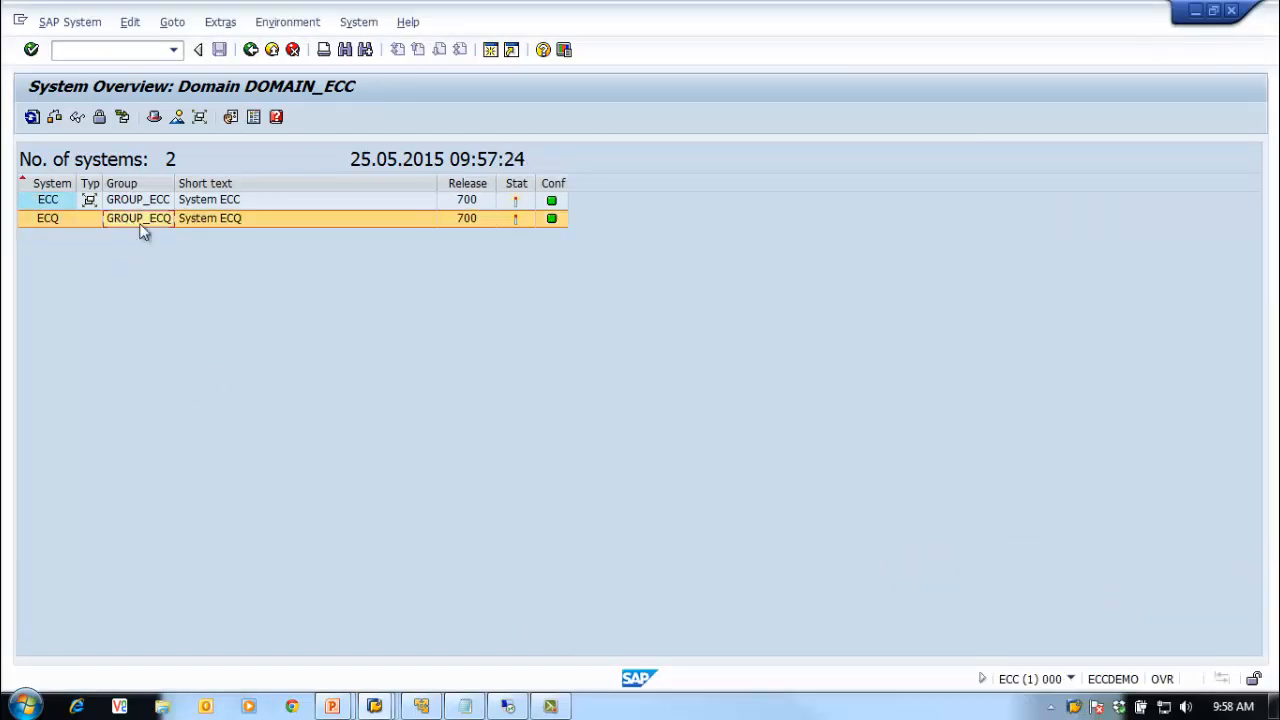
left_click(70, 22)
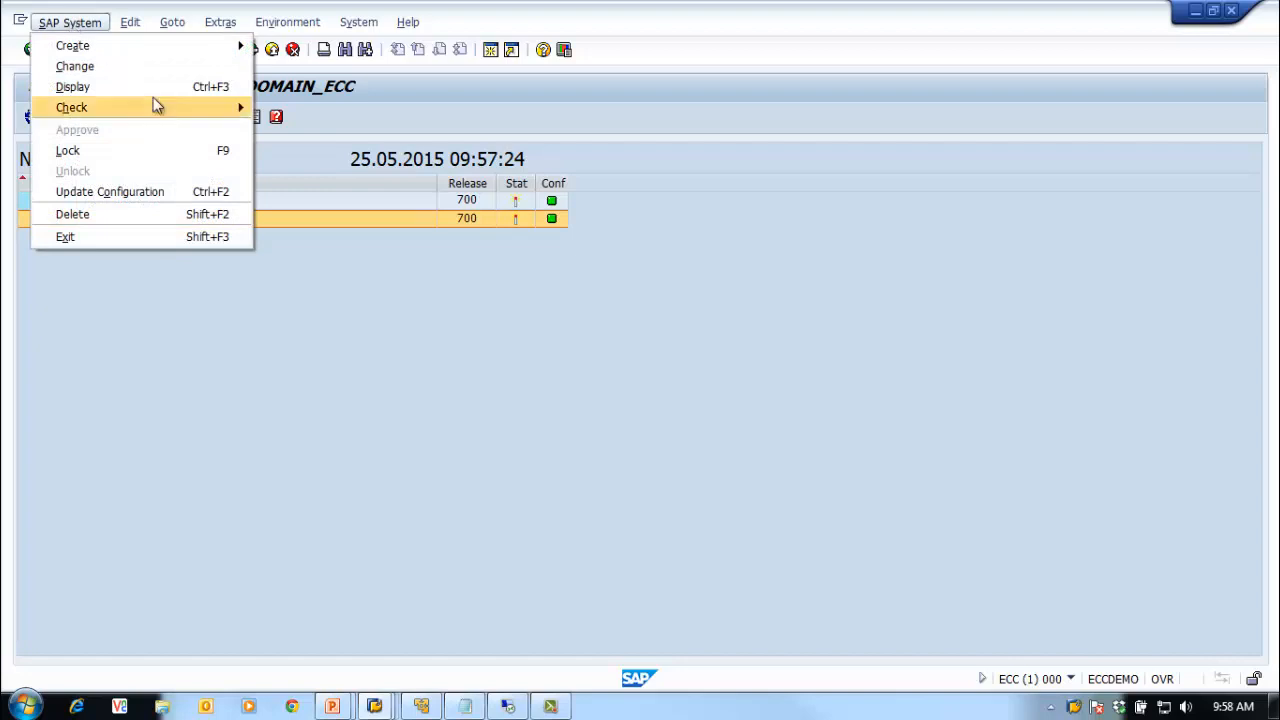
left_click(509, 398)
left_click(55, 219)
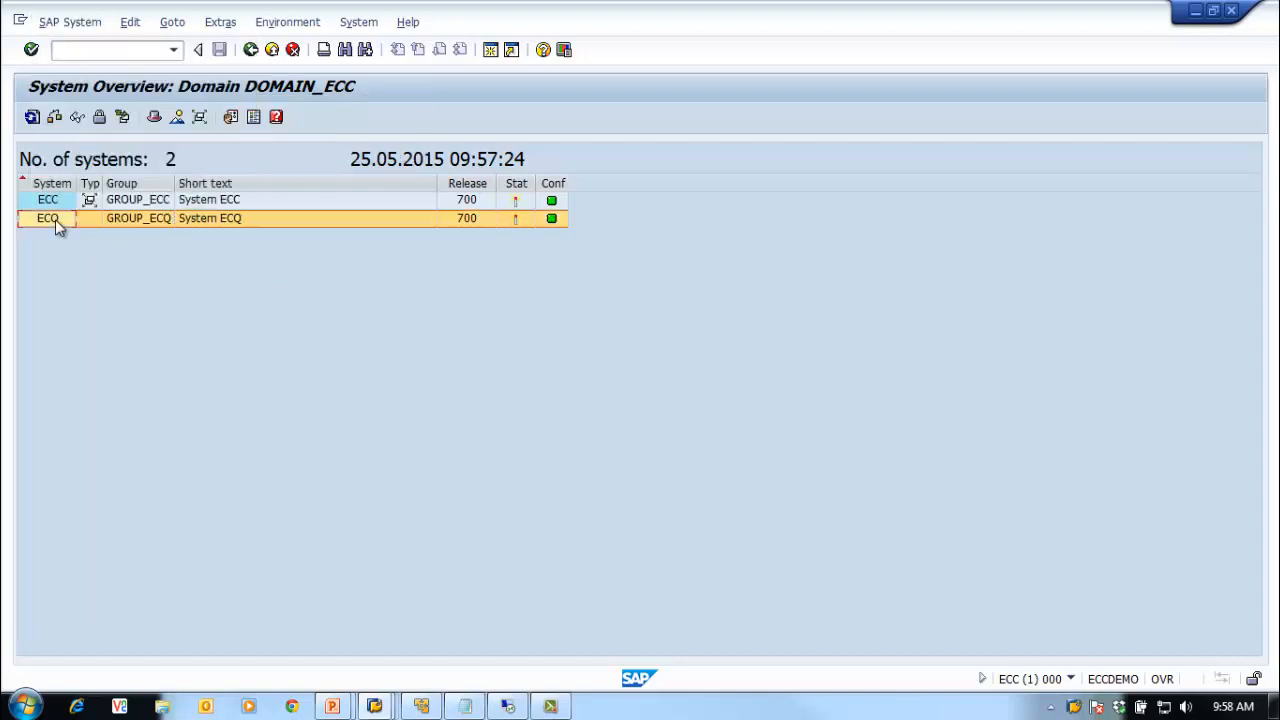
Step: Review ECQ's TMS configuration tabs via SAP System > Change, then back out to the start screen
left_click(72, 22)
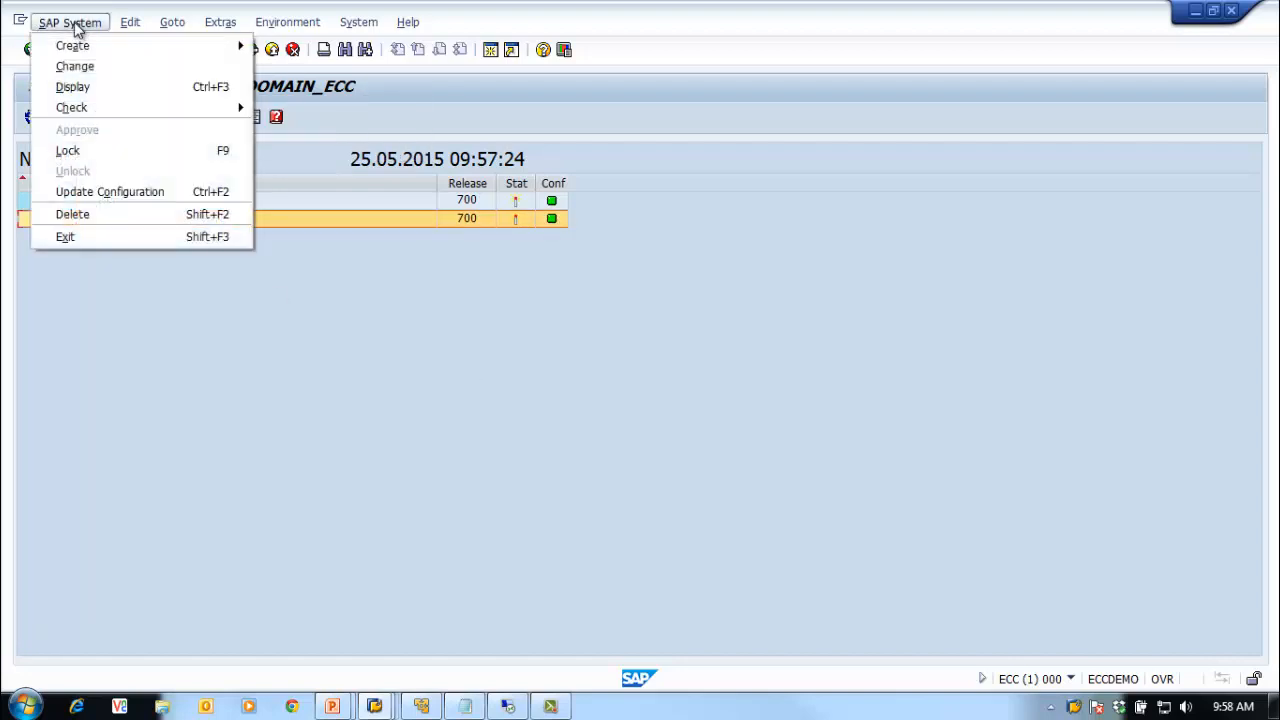
left_click(75, 66)
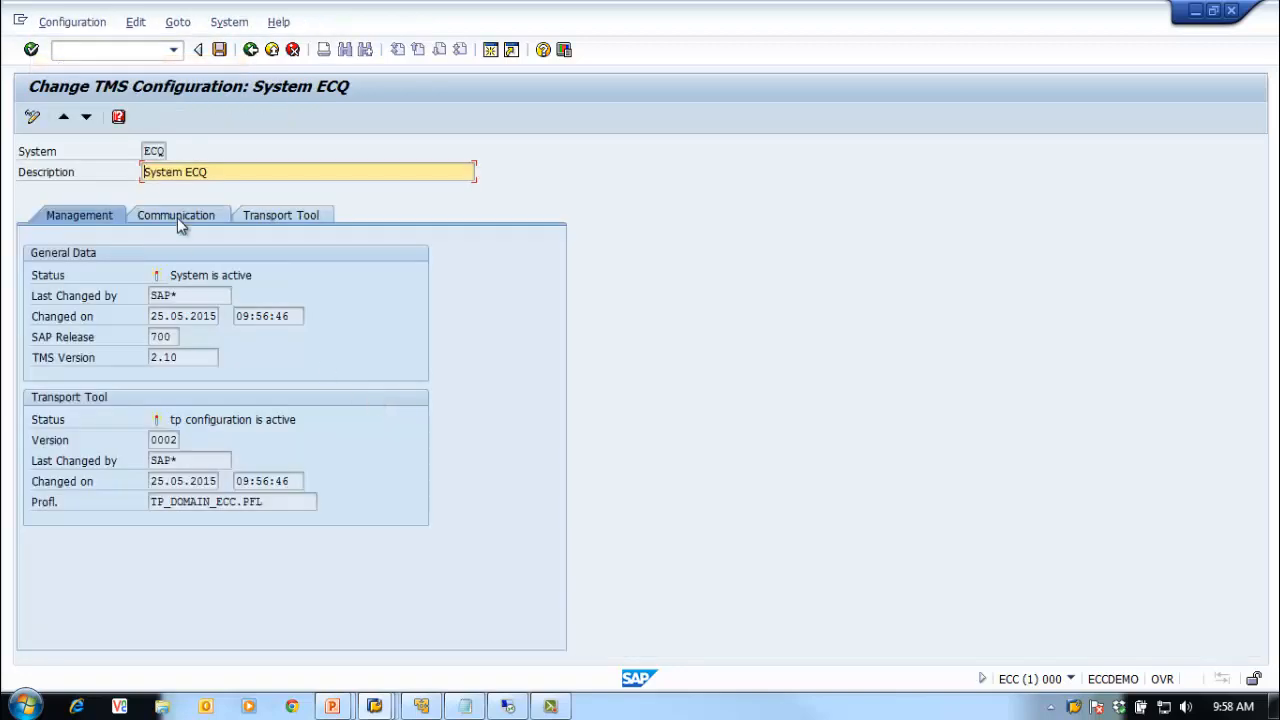
left_click(174, 214)
left_click(260, 215)
left_click(75, 215)
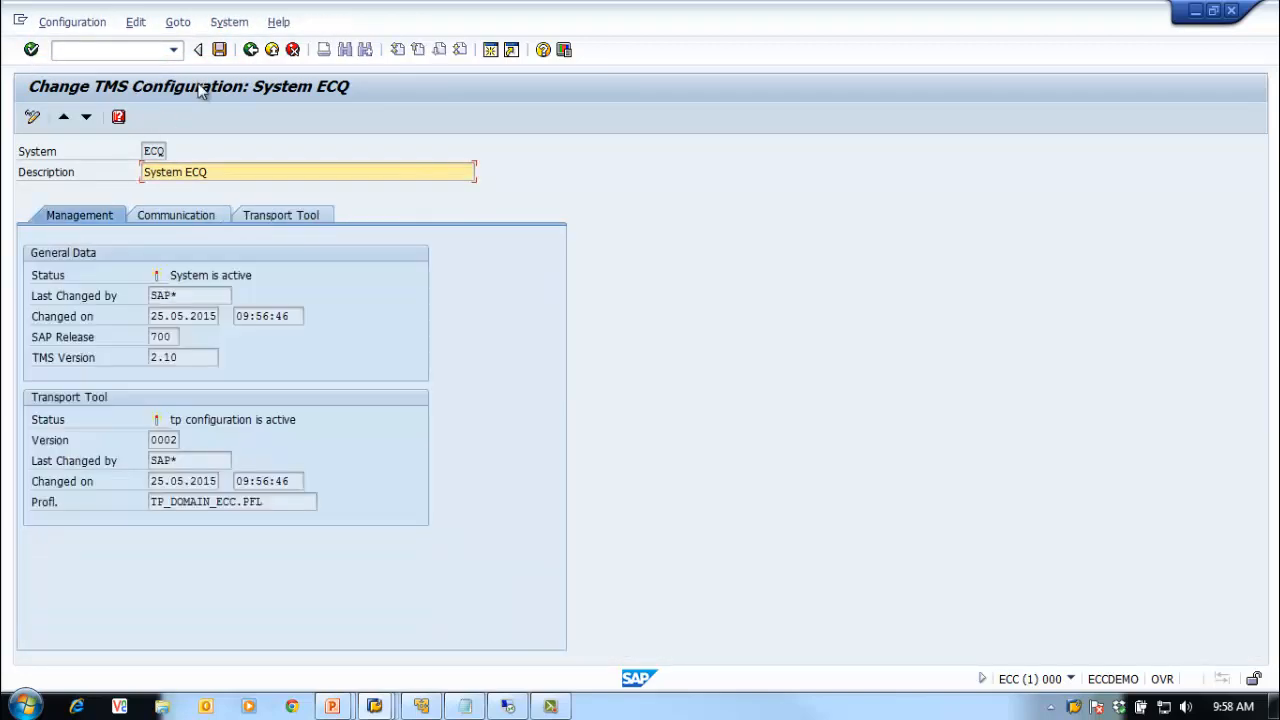
left_click(250, 50)
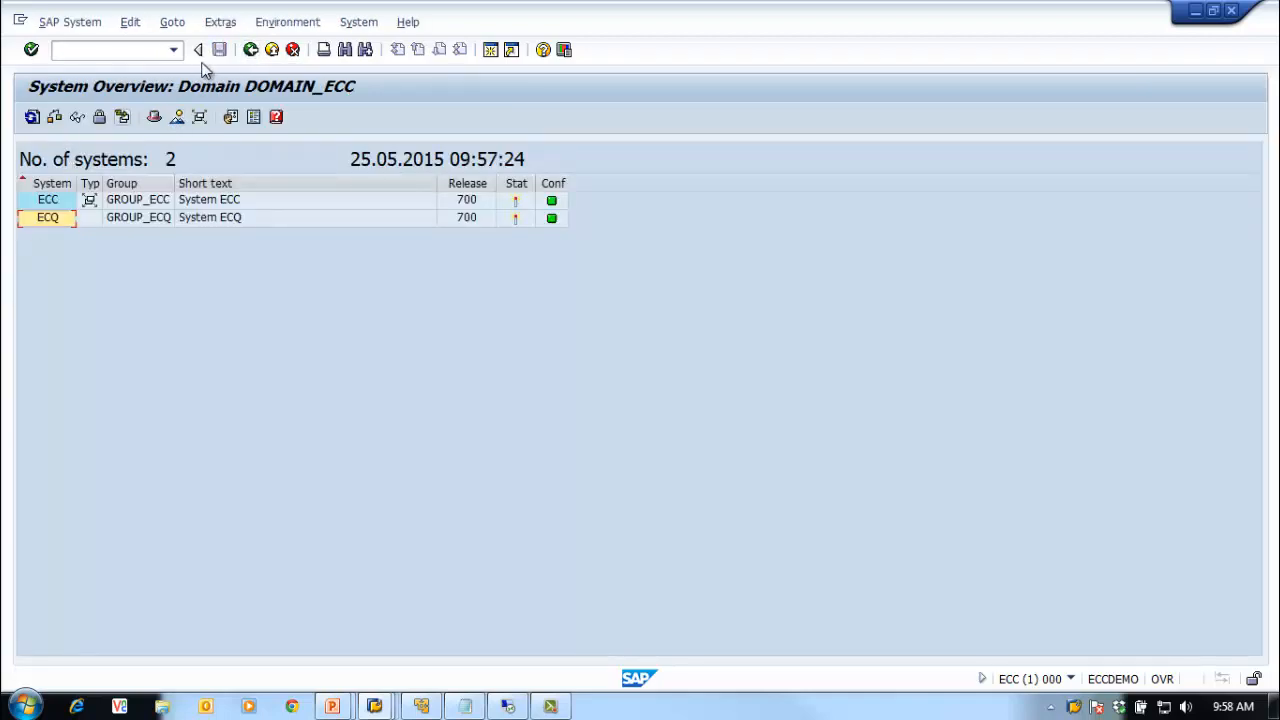
left_click(250, 50)
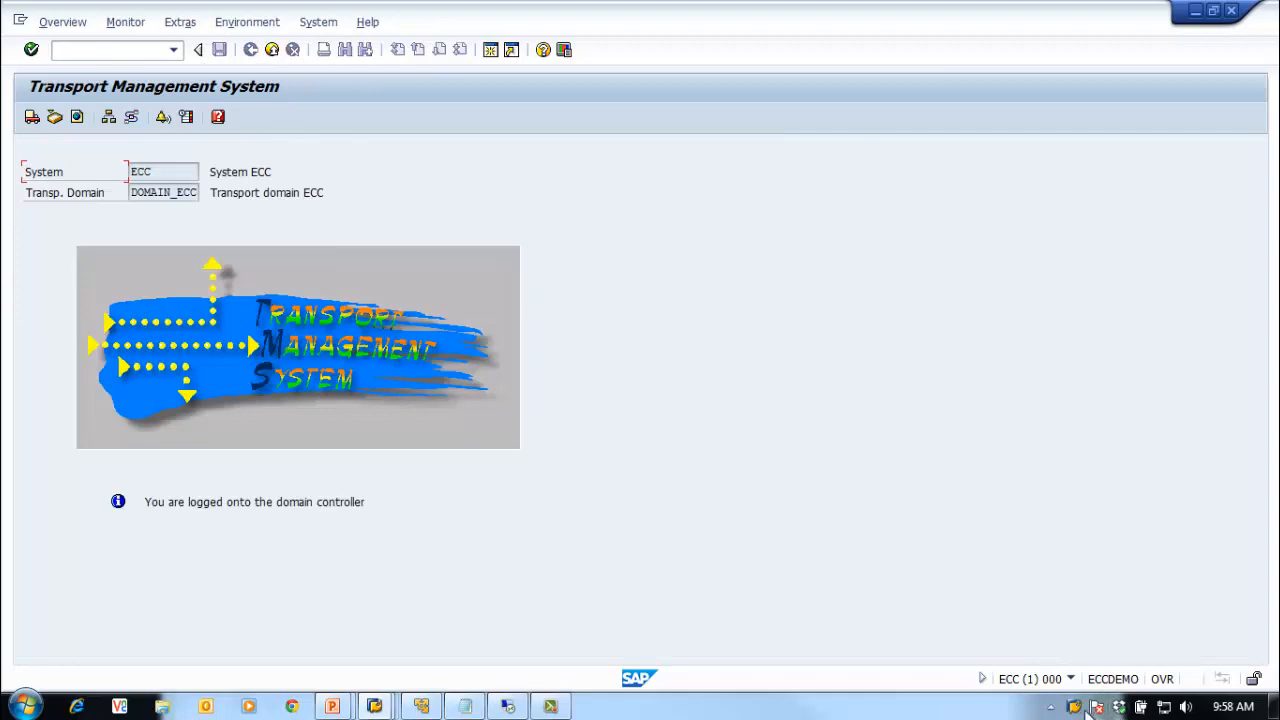
Step: In the ECQ session, open ECQ's TMS configuration via SAP System > Change and view its Transport Tool tab
right_click(1075, 707)
left_click(962, 586)
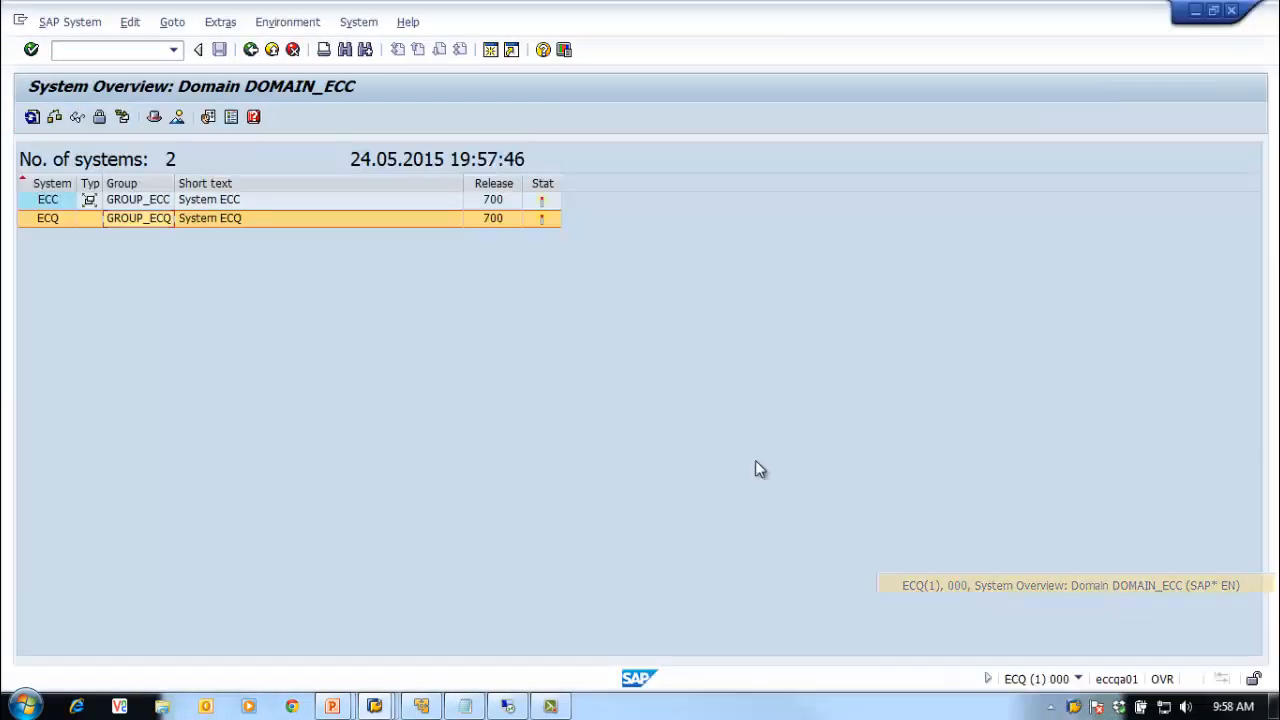
left_click(43, 217)
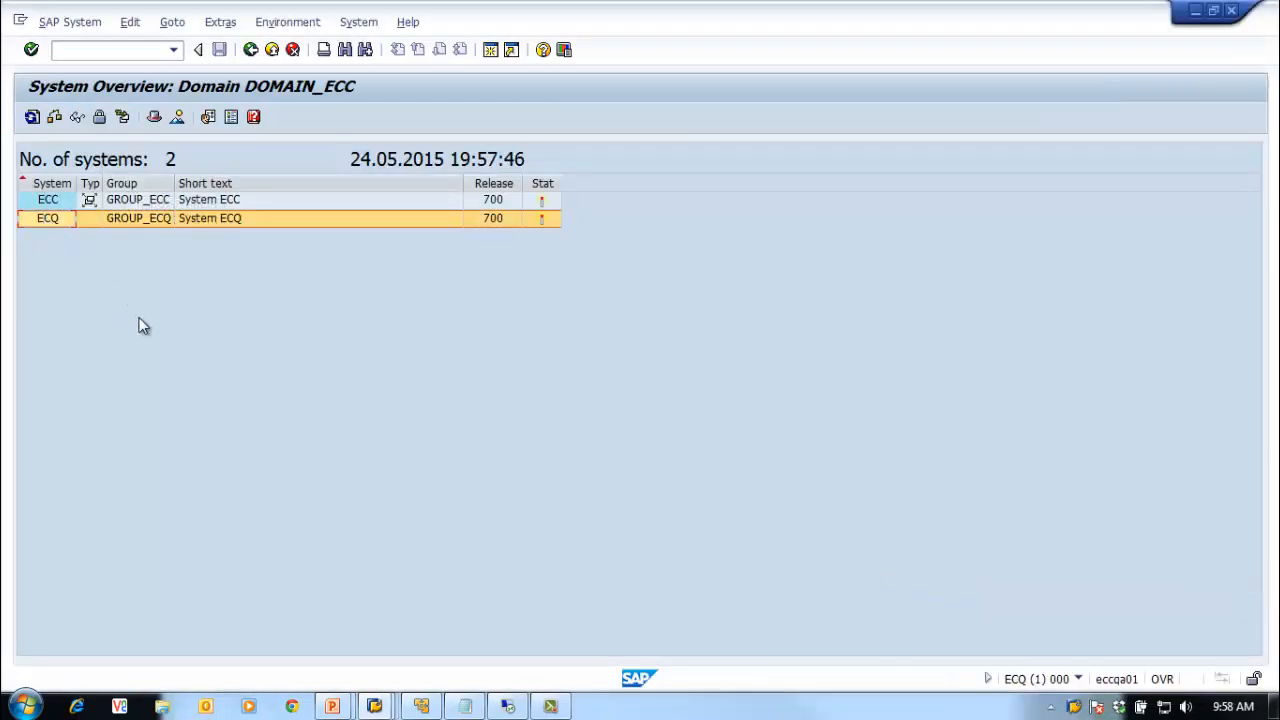
left_click(67, 23)
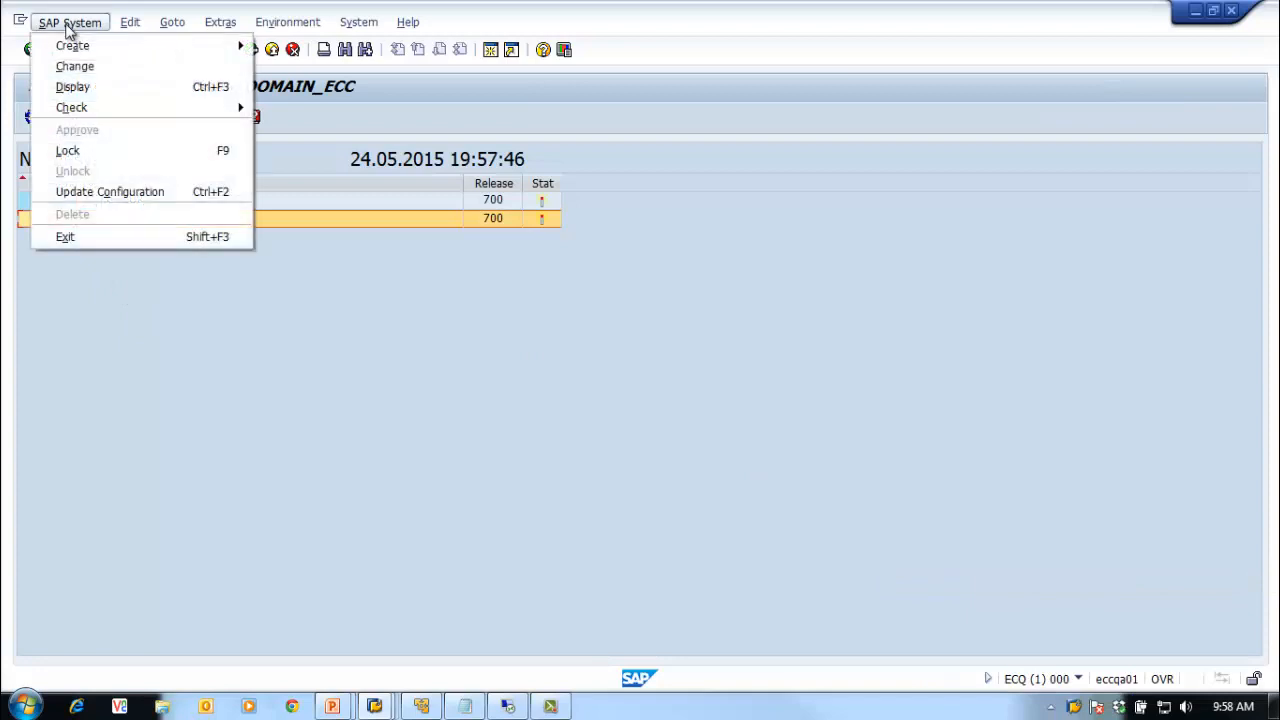
left_click(100, 70)
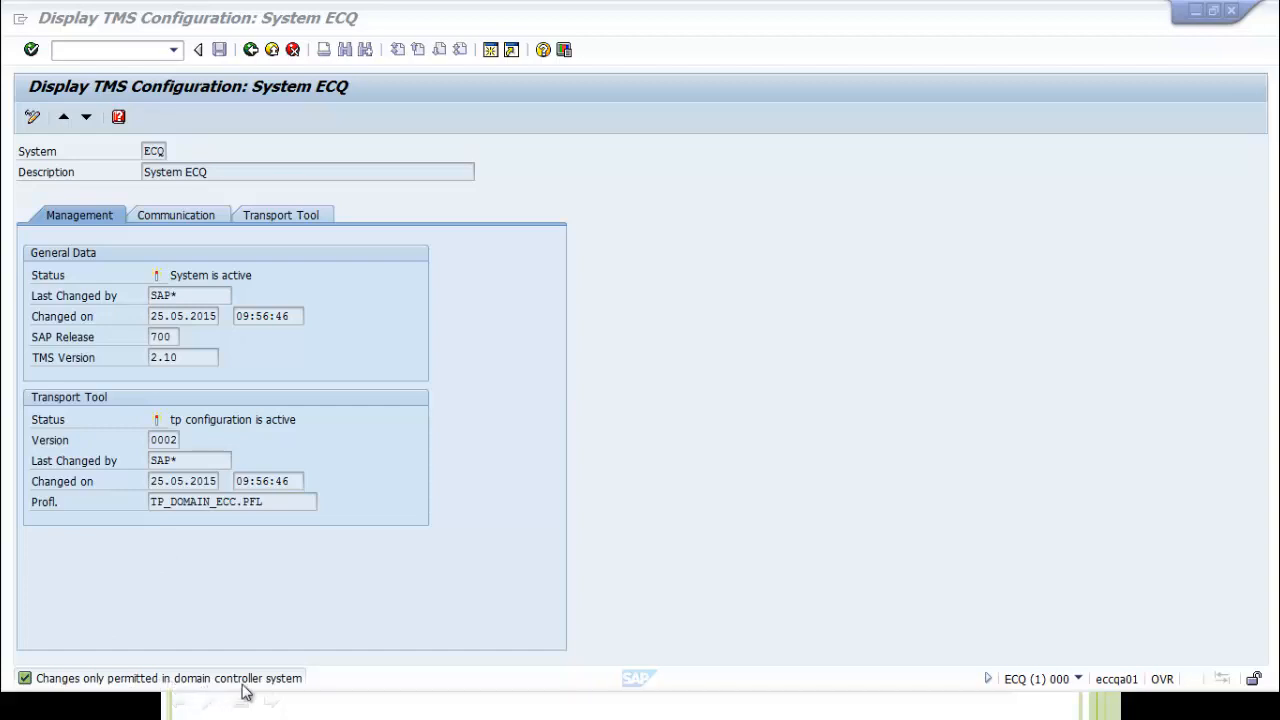
left_click(262, 218)
Step: Inspect ECQ's TRANSDIR value on the Transport Tool tab, then call up the list of open SAP sessions
left_click(85, 214)
left_click(258, 219)
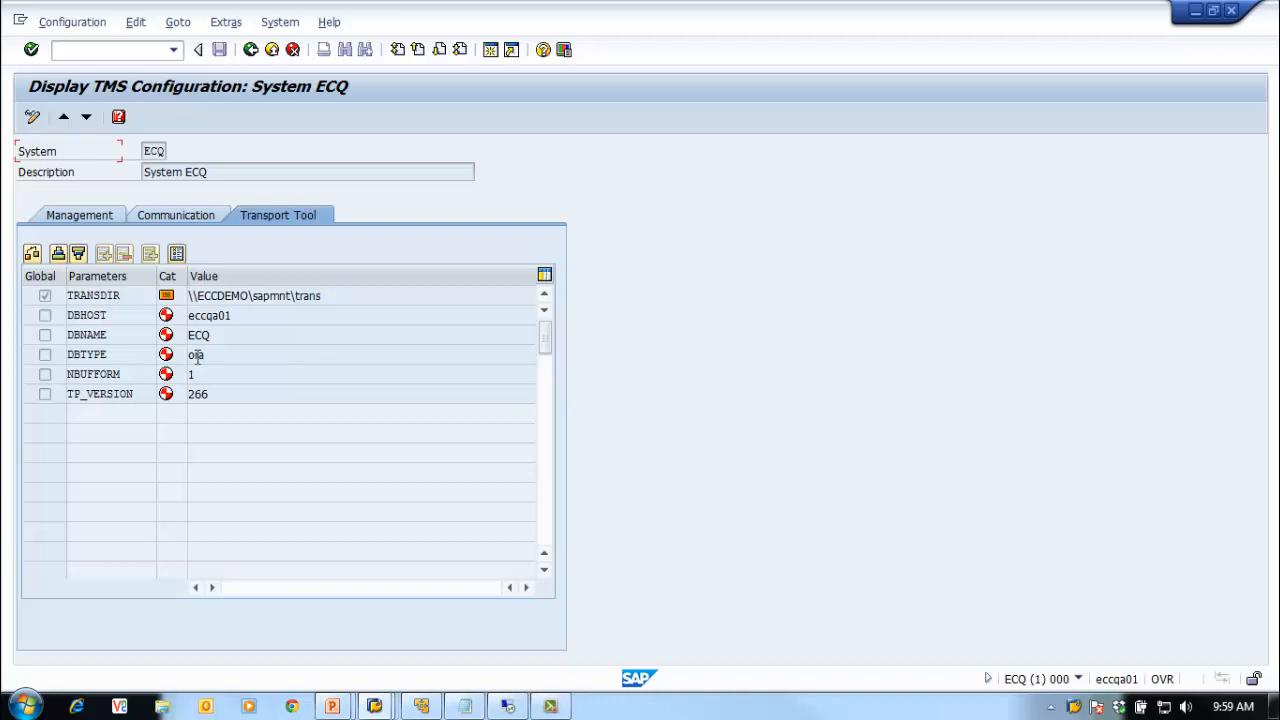
left_click(32, 117)
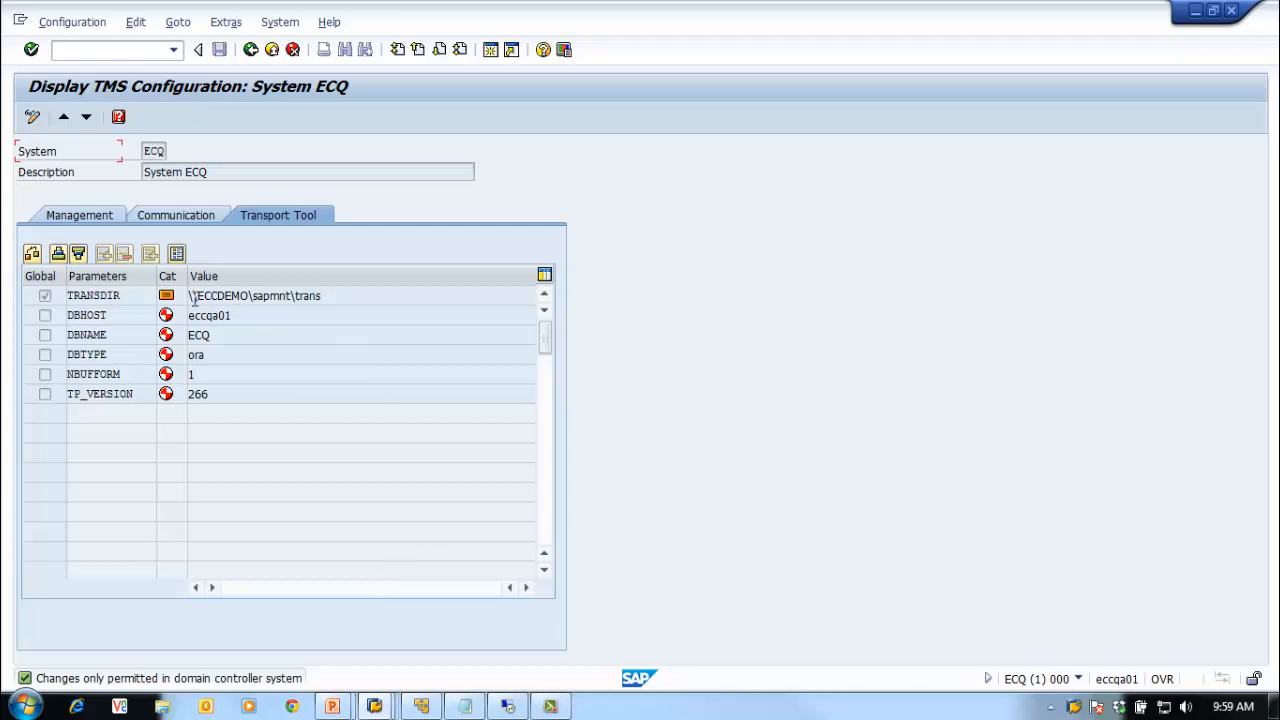
left_click_drag(332, 298, 180, 302)
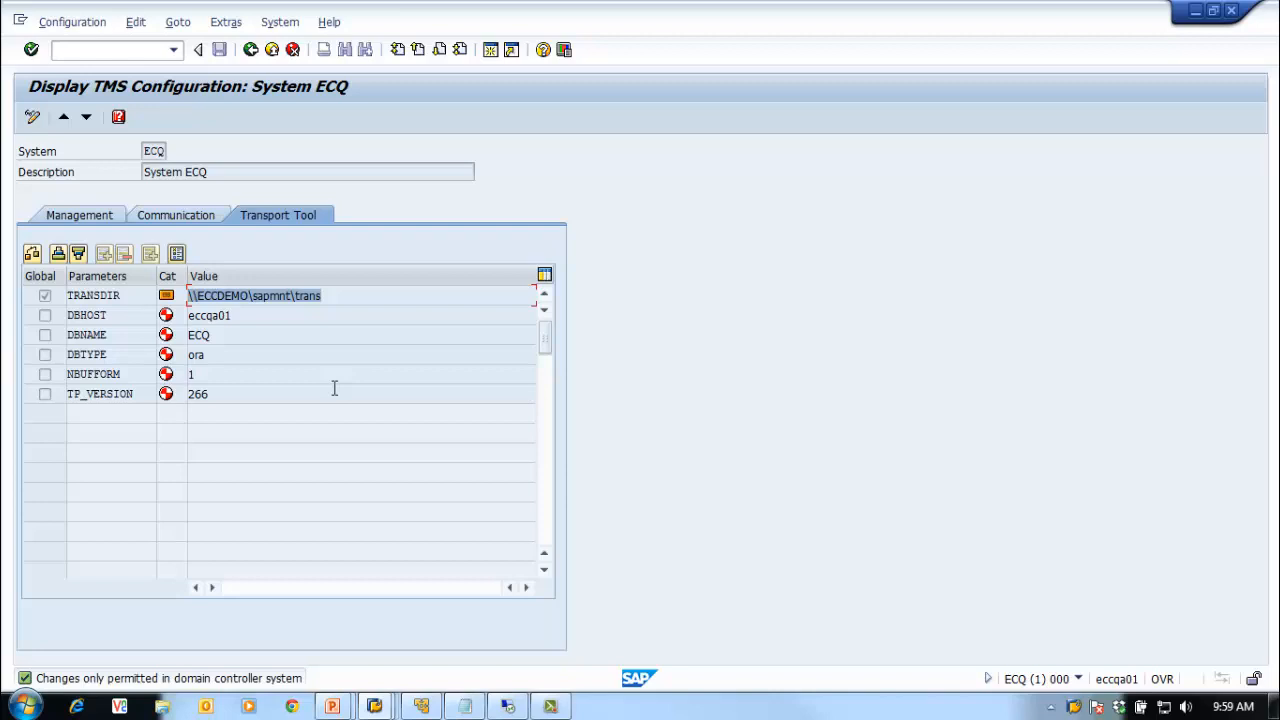
left_click(323, 296)
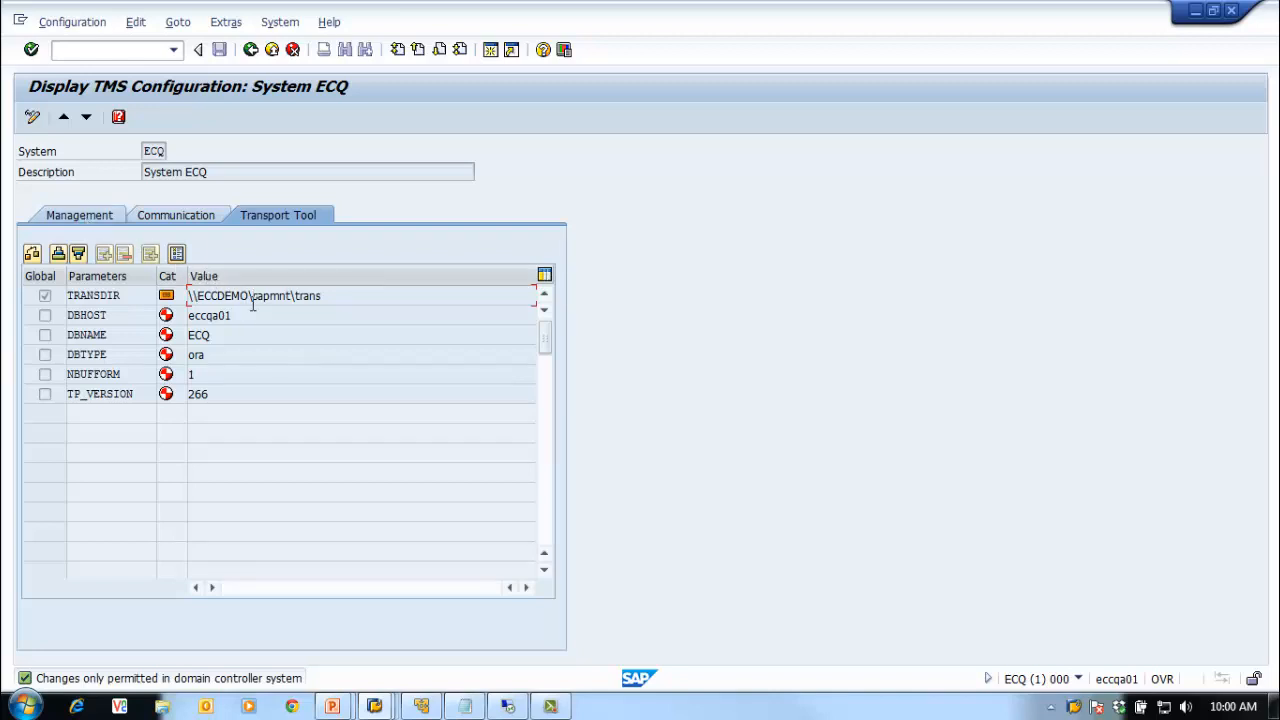
right_click(1075, 708)
Step: In the ECC session, open ECC's configuration from Overview > Systems and check its TRANSDIR value
left_click(938, 565)
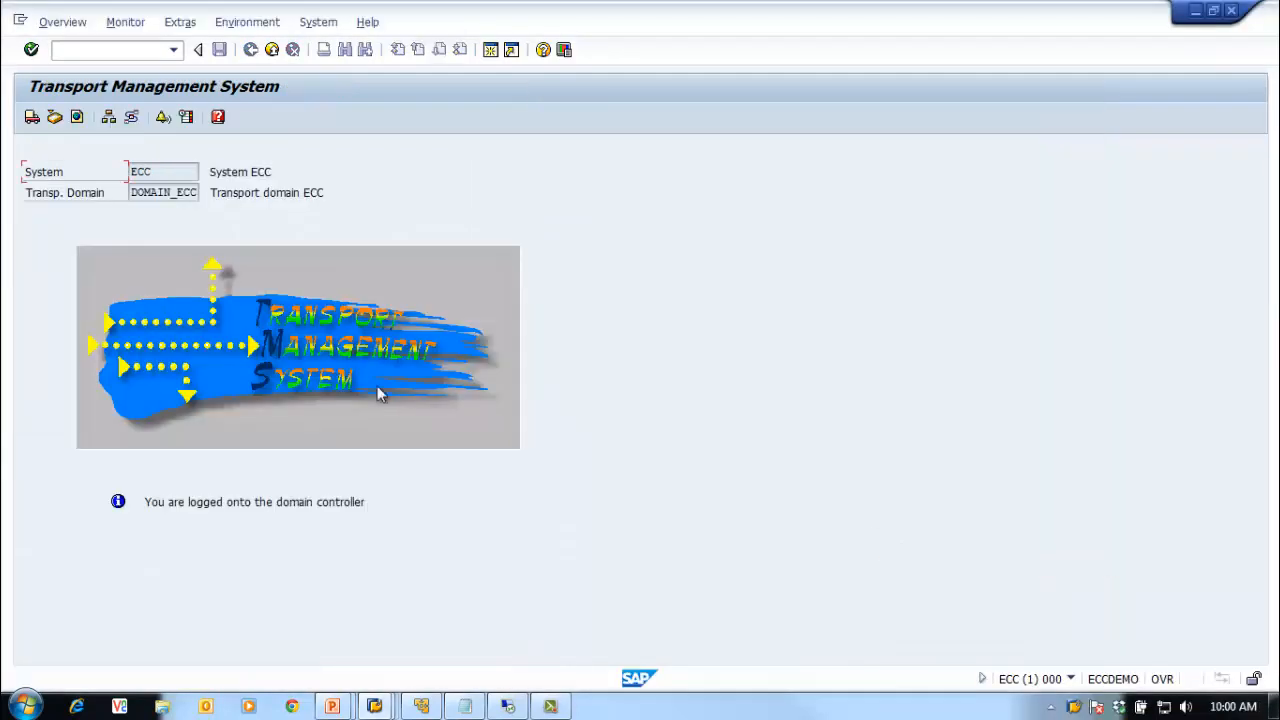
left_click(62, 22)
left_click(89, 91)
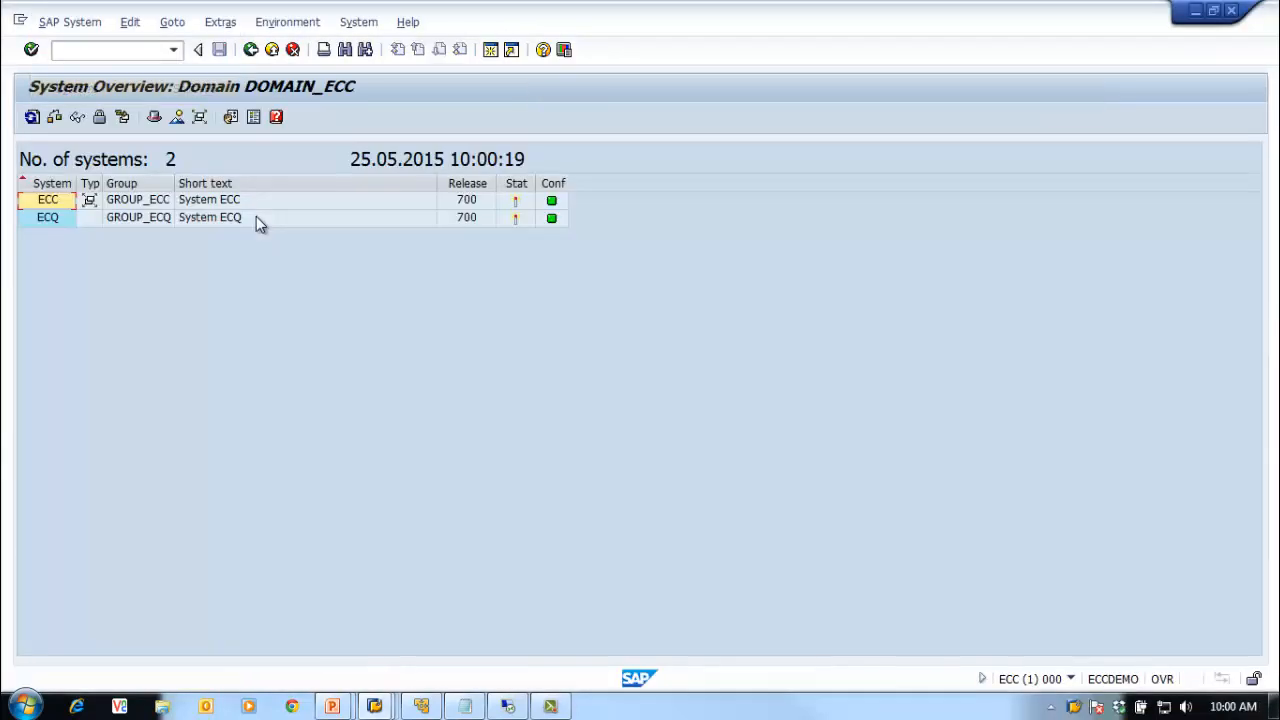
left_click(128, 202)
double_click(128, 202)
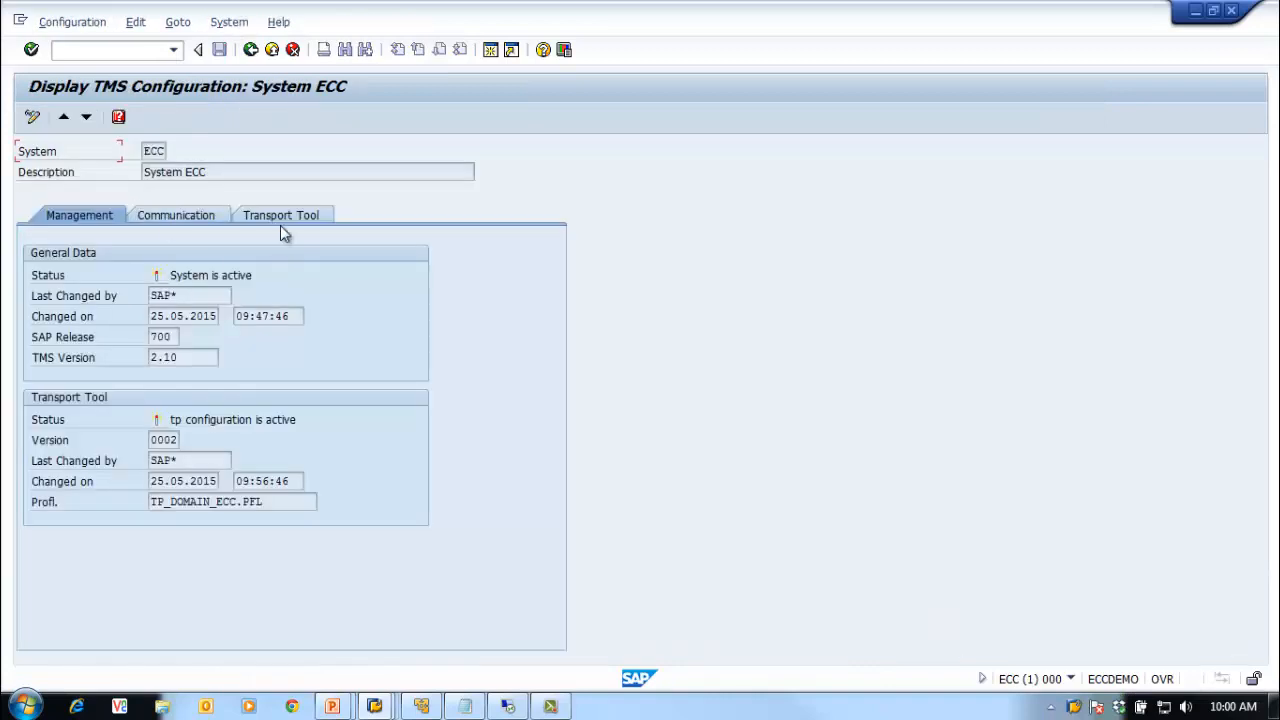
left_click(322, 212)
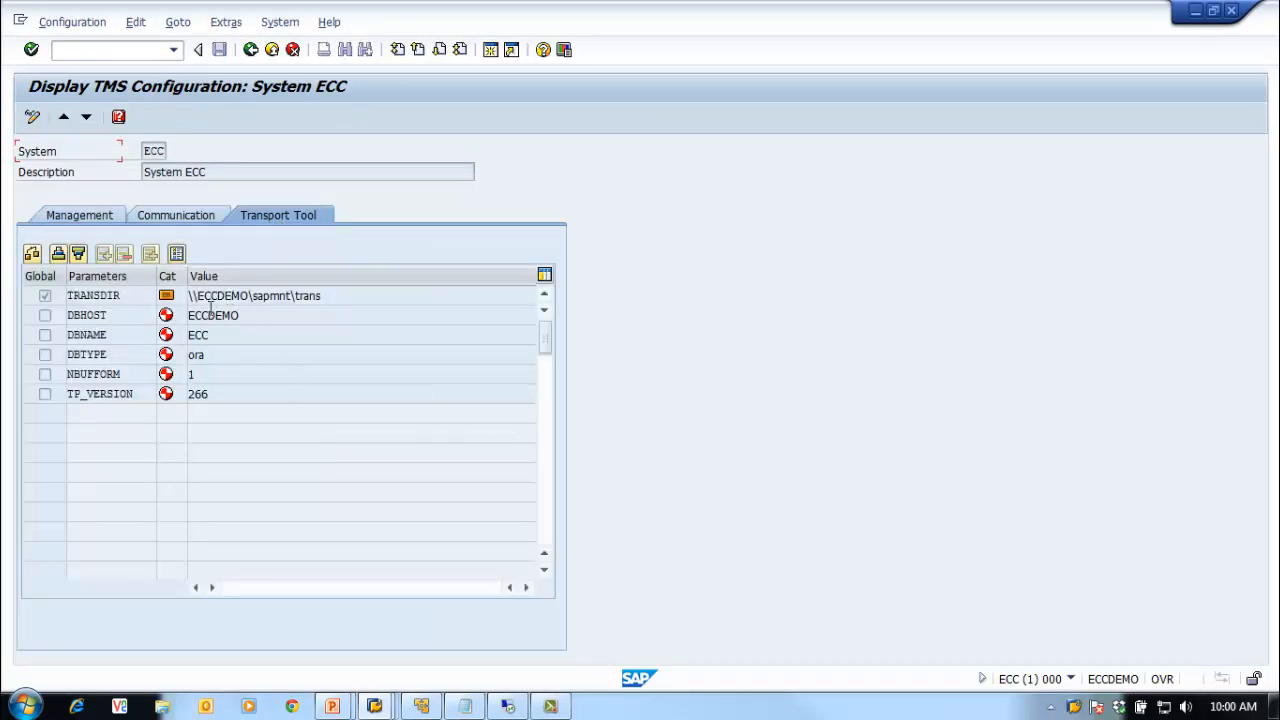
left_click_drag(346, 294, 84, 290)
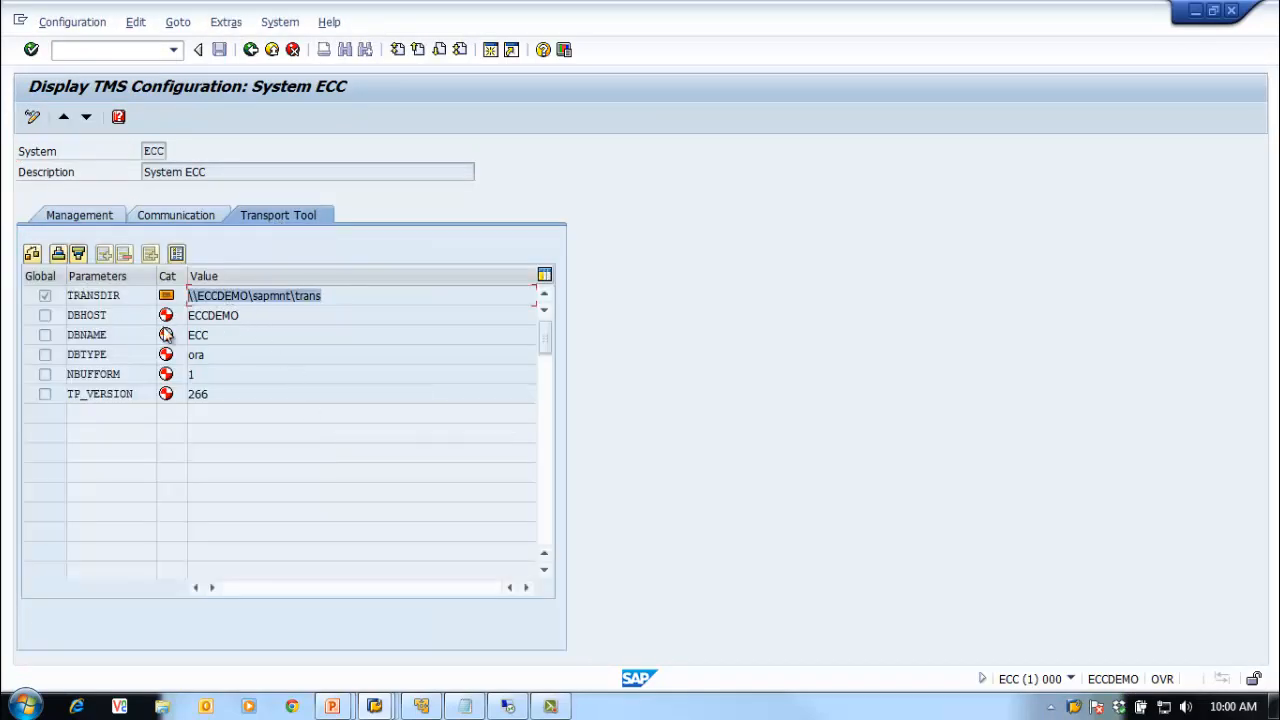
Step: Open ECQ's configuration and confirm its TRANSDIR is also \\ECCDEMO\sapmnt\trans
left_click(251, 50)
double_click(126, 218)
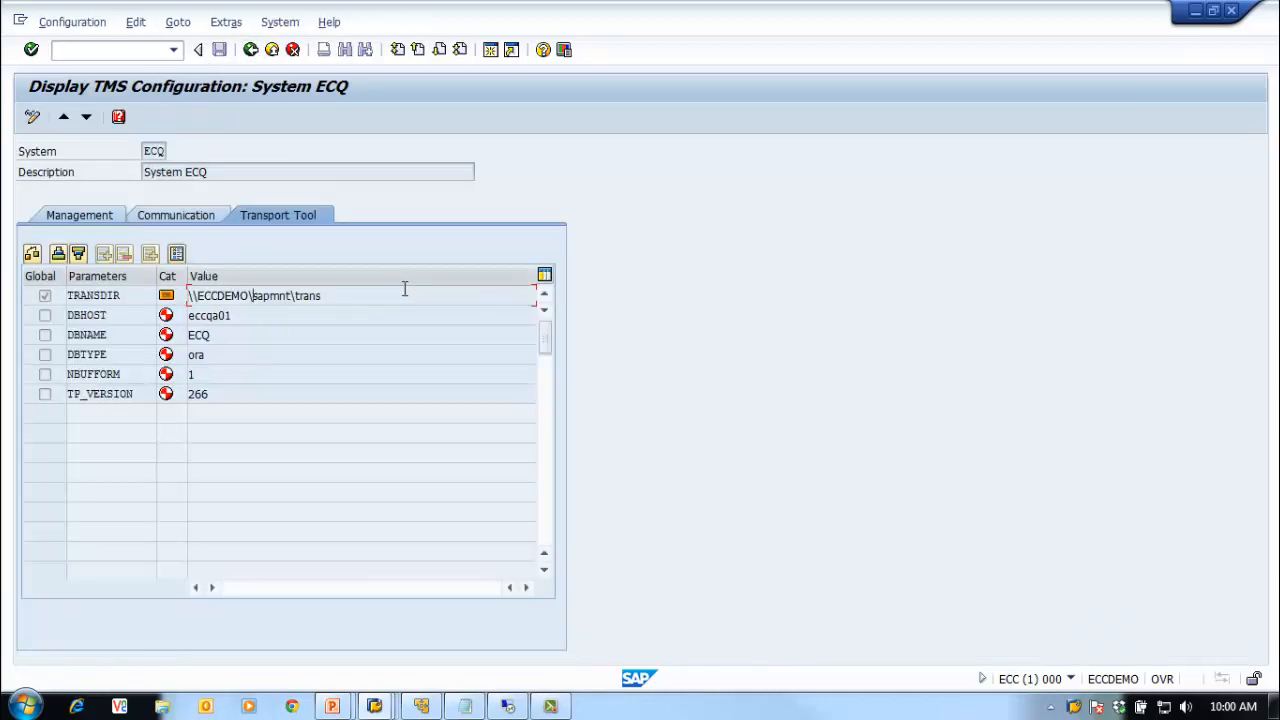
left_click_drag(408, 292, 131, 357)
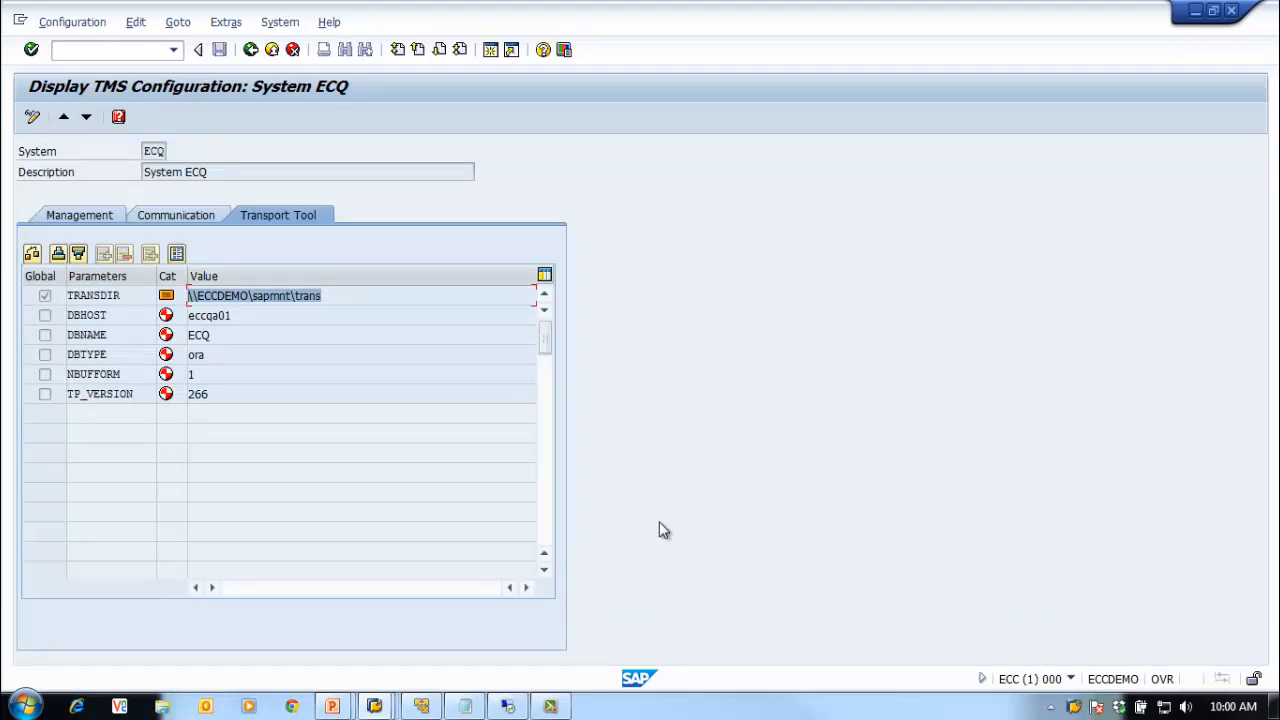
left_click(476, 697)
Step: Place the notes beside SAP and review the Domain Controller line and the ECC and ECQ transport paths
left_click(337, 300)
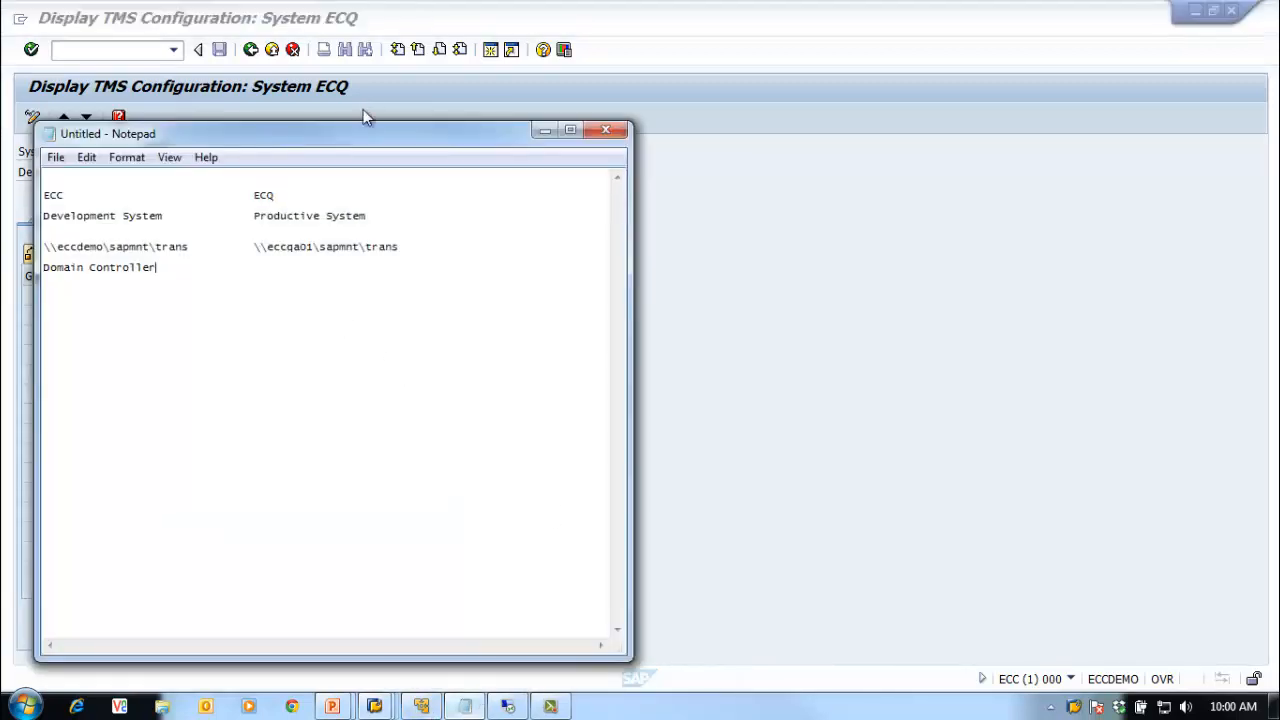
left_click_drag(360, 137, 899, 108)
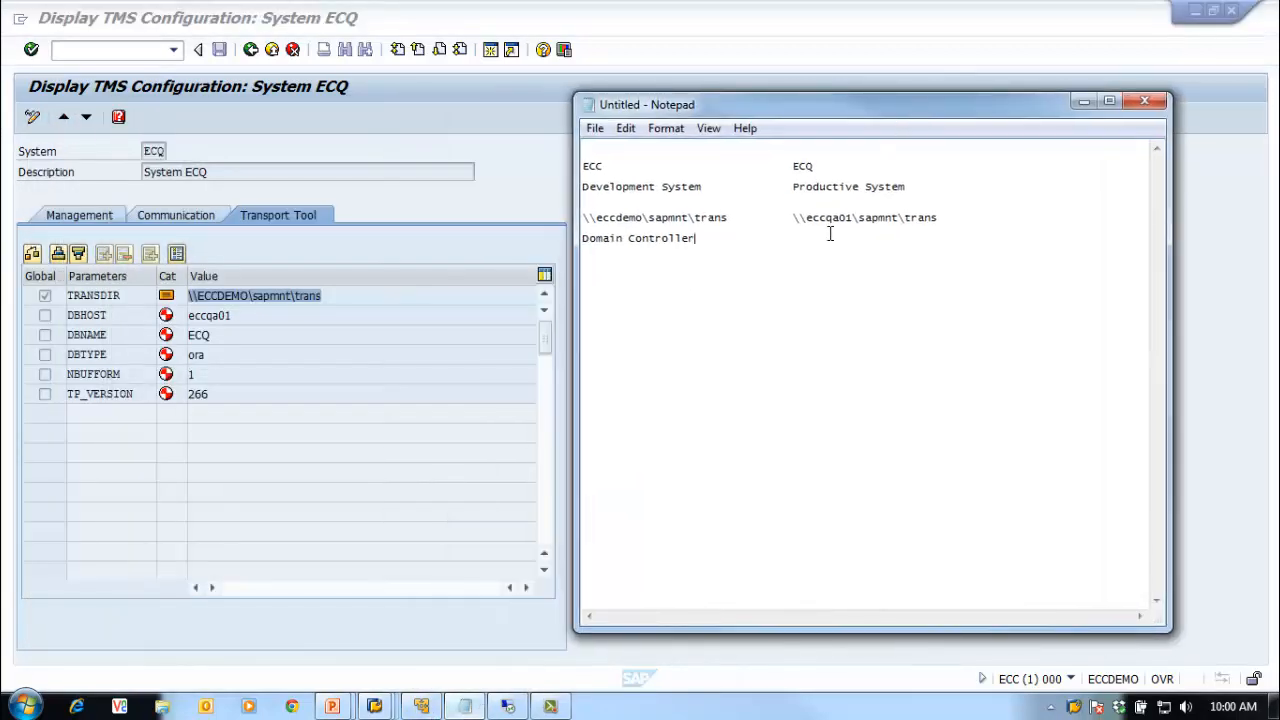
left_click_drag(703, 238, 560, 250)
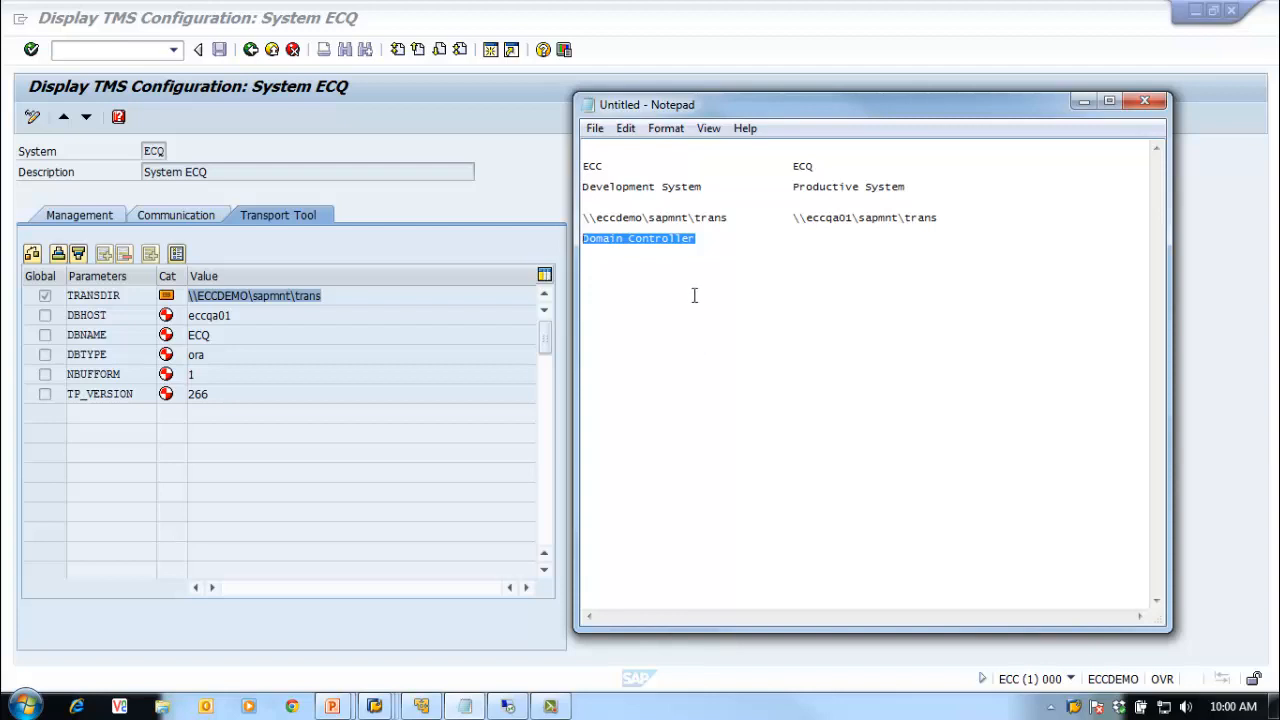
left_click_drag(729, 217, 564, 208)
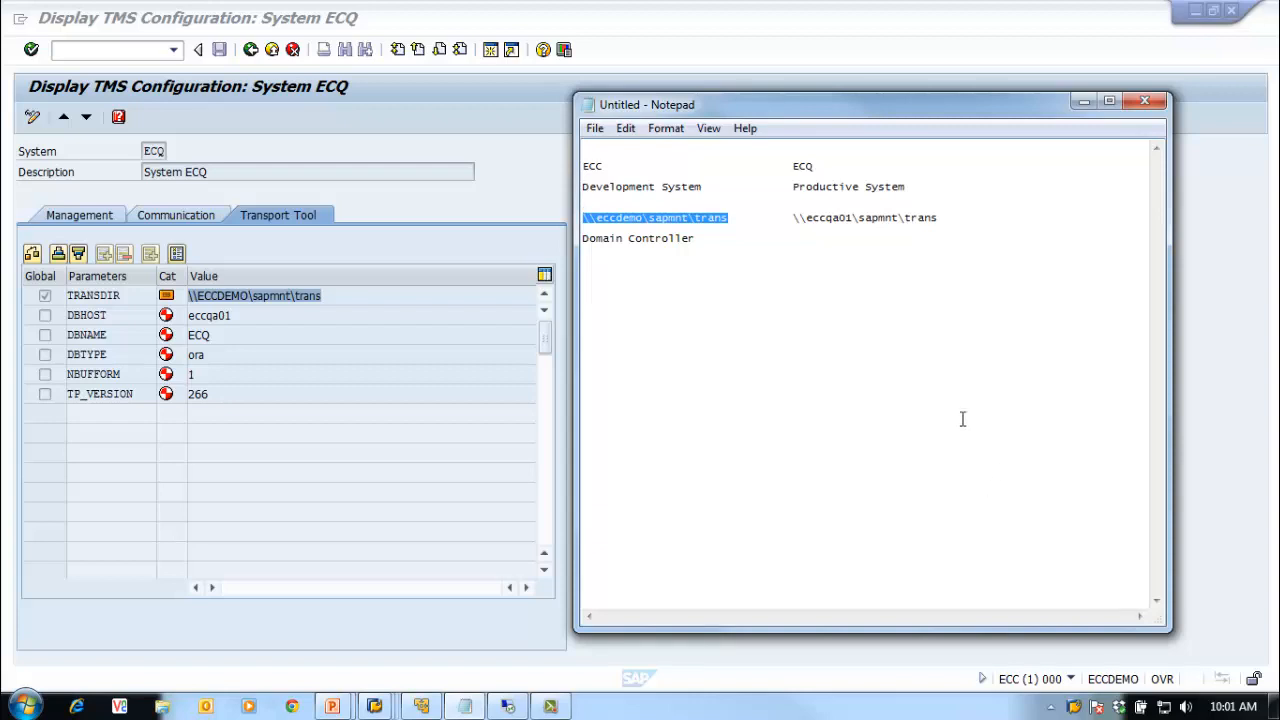
left_click_drag(940, 217, 794, 222)
left_click(413, 250)
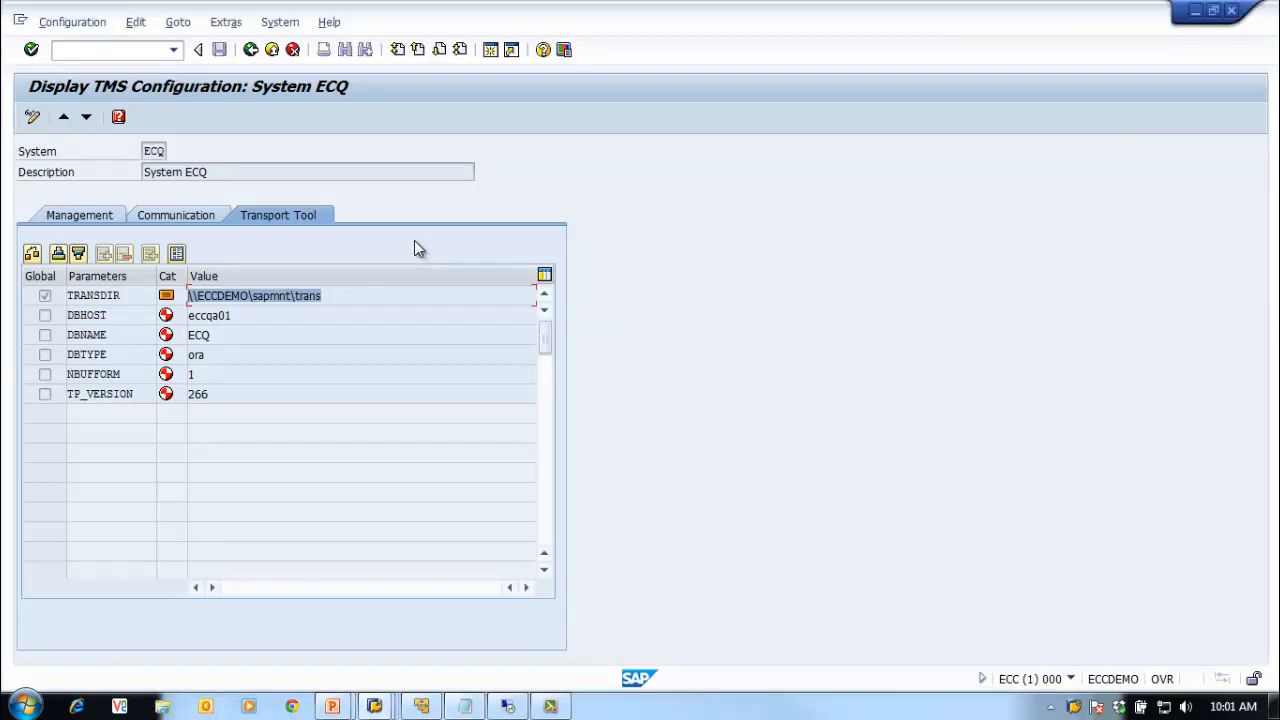
Step: Reopen ECQ's configuration from the system overview and check its Communication and Transport Tool tabs
left_click(56, 212)
left_click(251, 49)
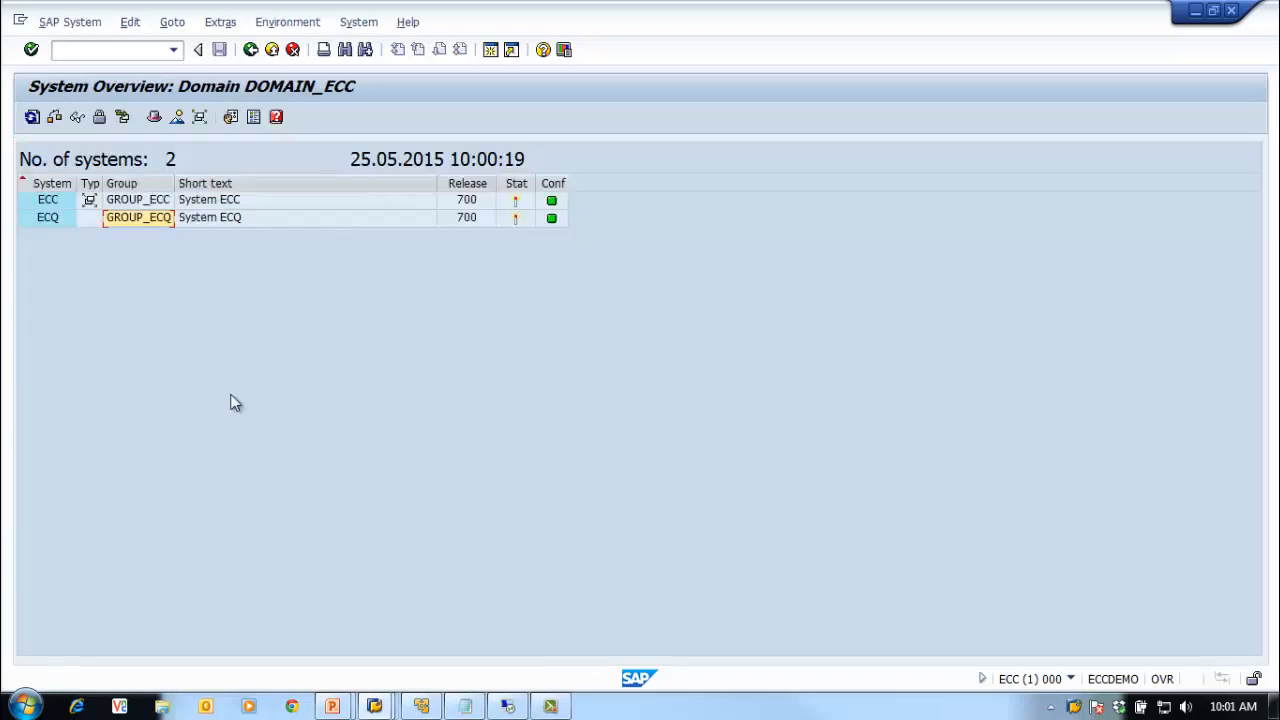
left_click(133, 201)
left_click(131, 216)
left_click(135, 200)
left_click(142, 217)
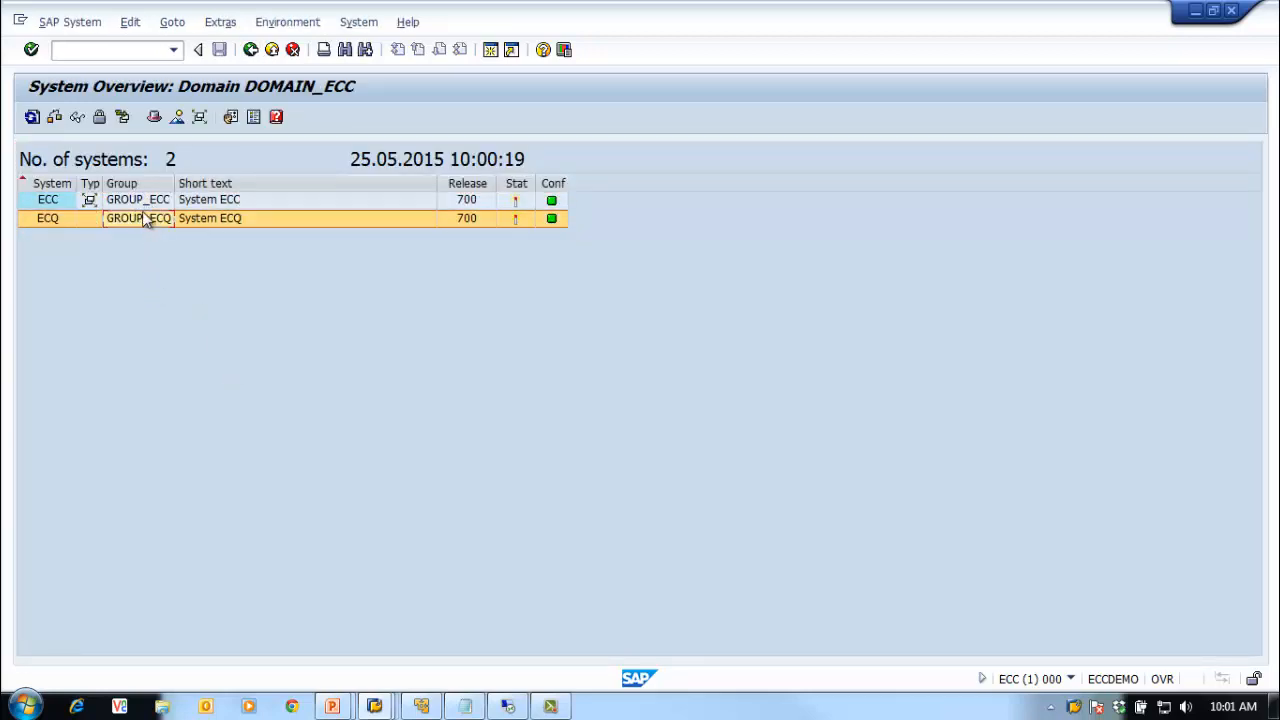
left_click(145, 201)
left_click(138, 219)
left_click(137, 201)
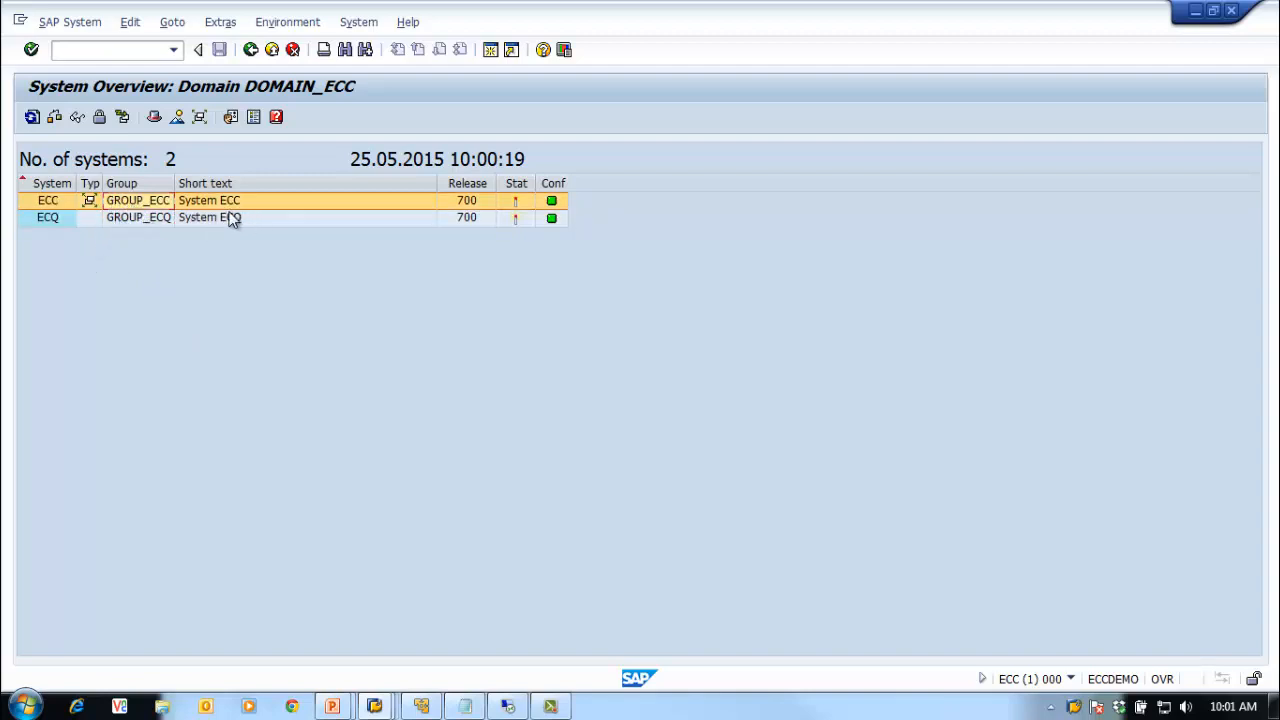
double_click(127, 217)
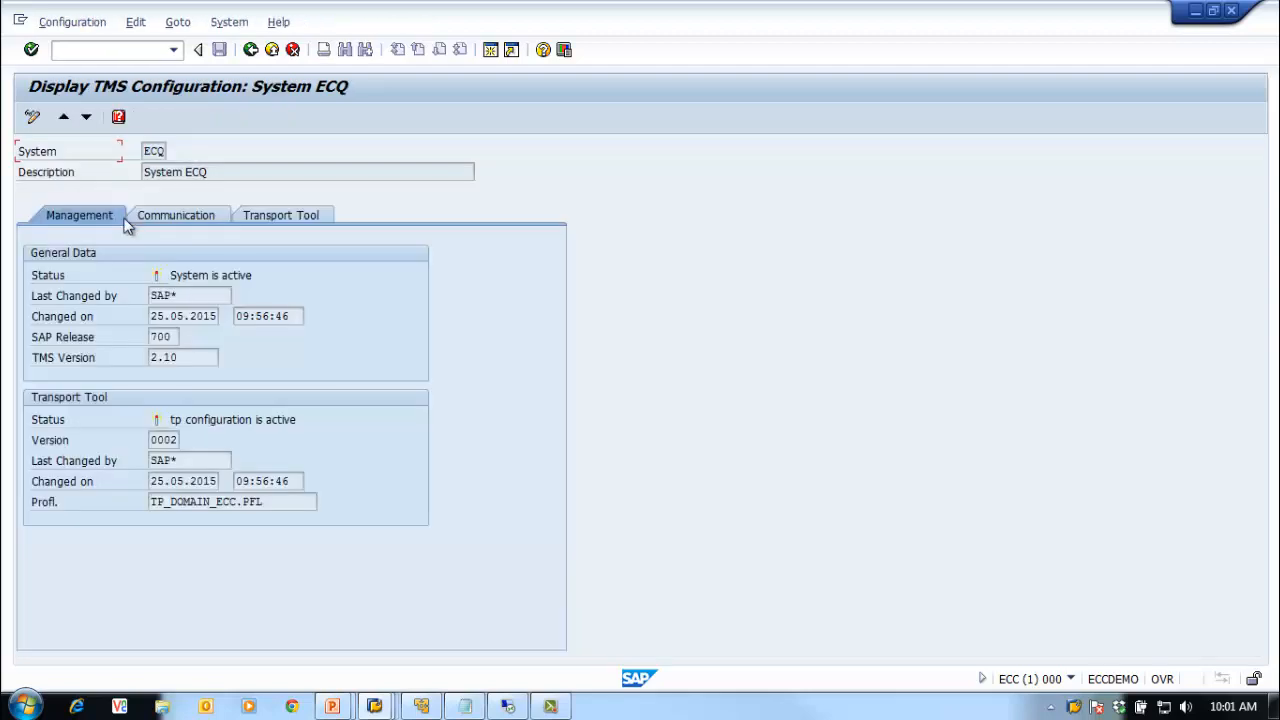
left_click(208, 216)
left_click(266, 216)
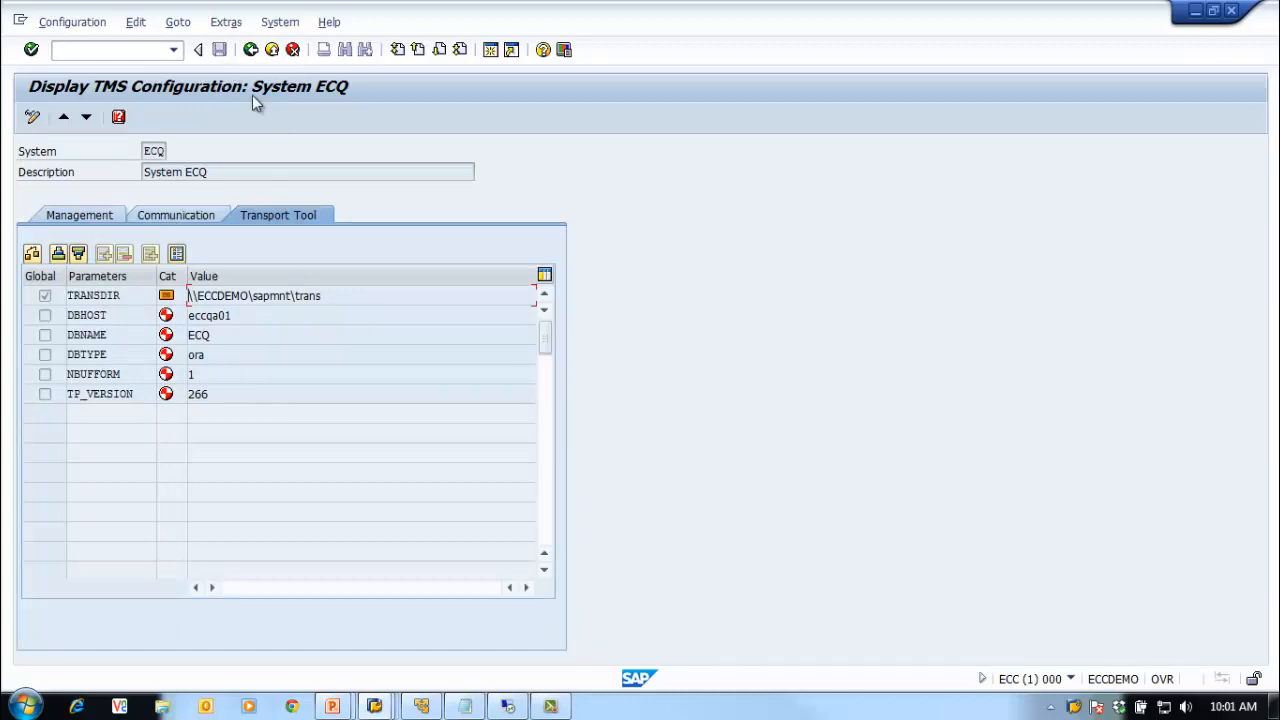
Step: Back in the system overview, select ECQ and choose SAP System > Change
left_click(249, 51)
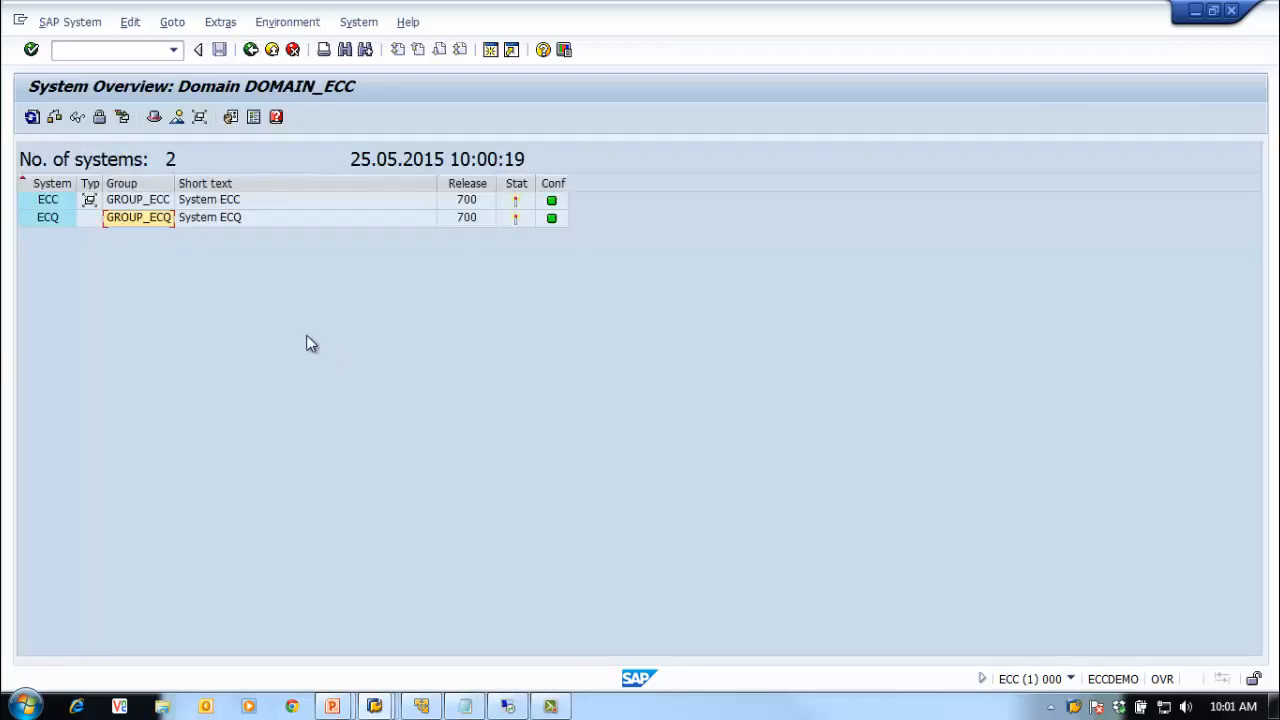
left_click(40, 224)
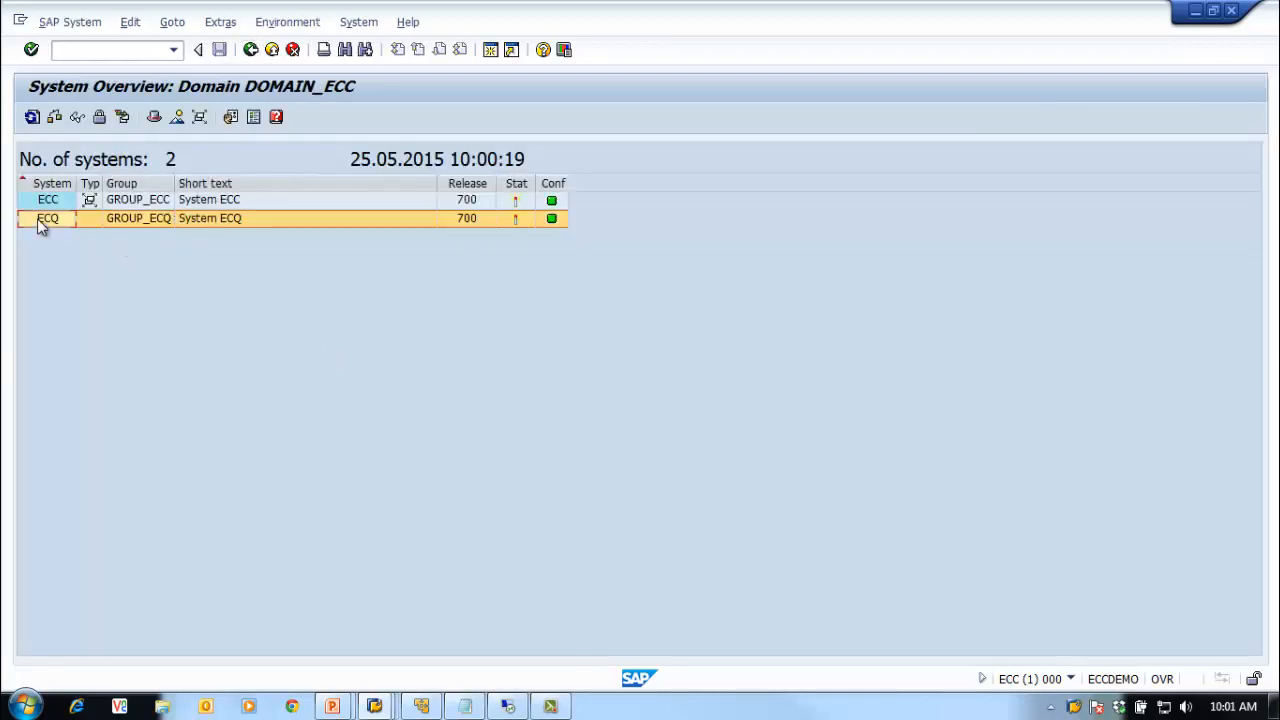
left_click(70, 22)
left_click(91, 70)
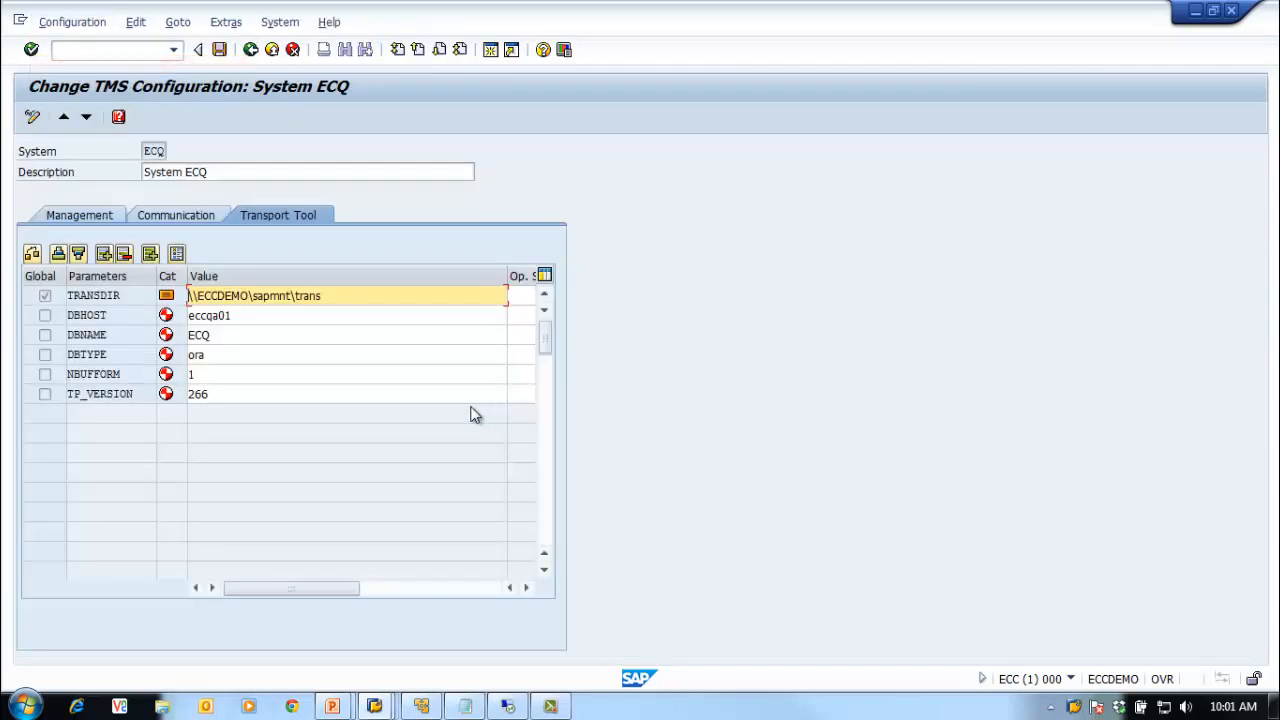
Step: Verify transport group GROUP_ECQ and controller ECC on ECQ's Communication tab, unchanged, then go back
left_click(90, 217)
left_click(164, 214)
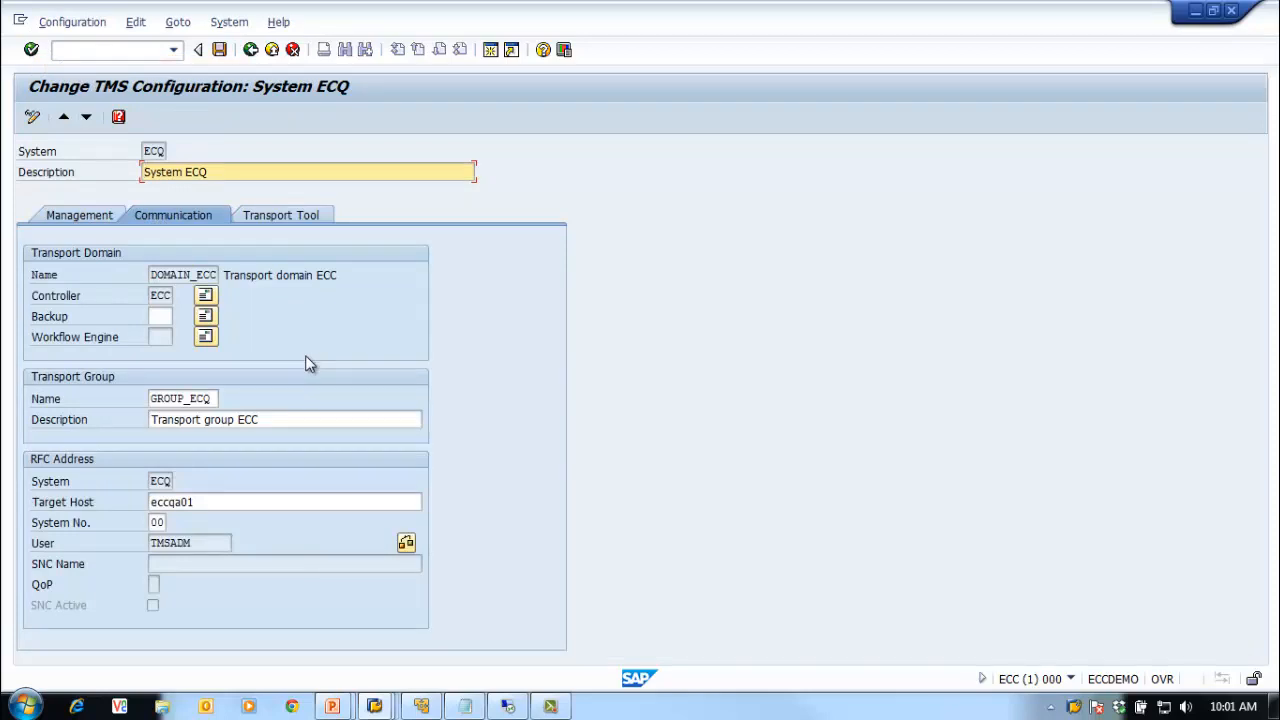
left_click(189, 398)
left_click(226, 399)
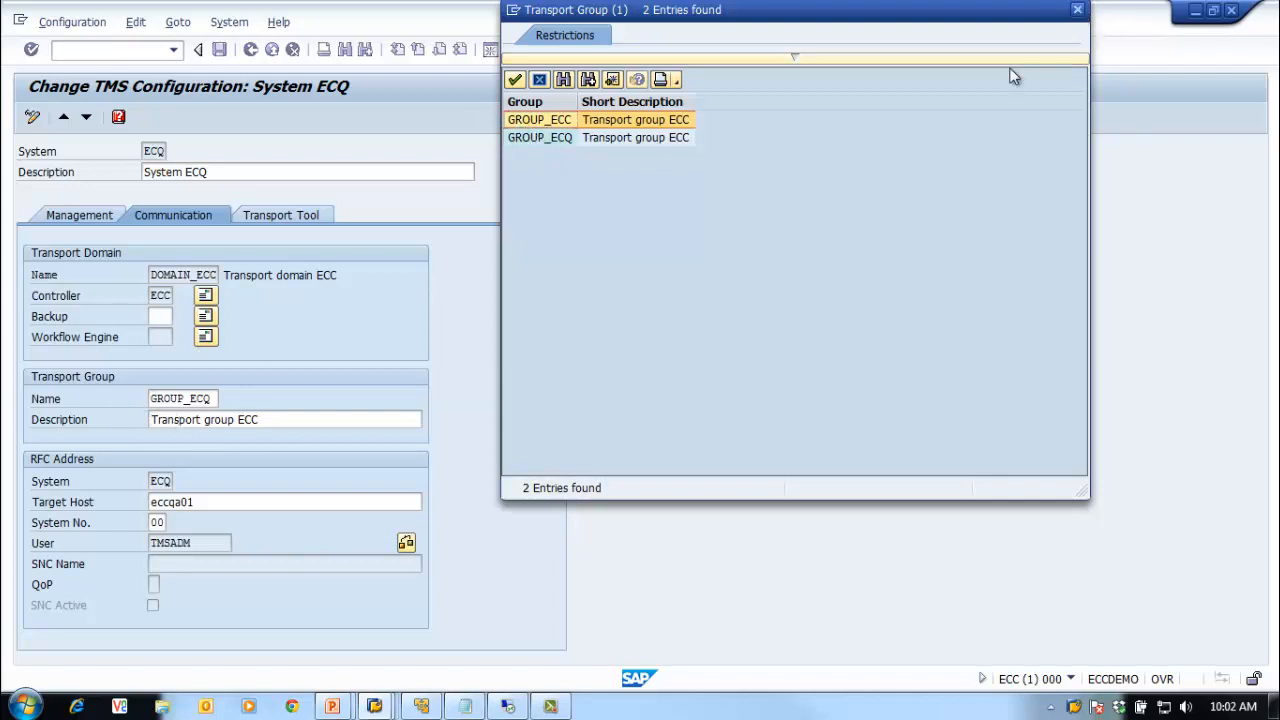
left_click(1077, 10)
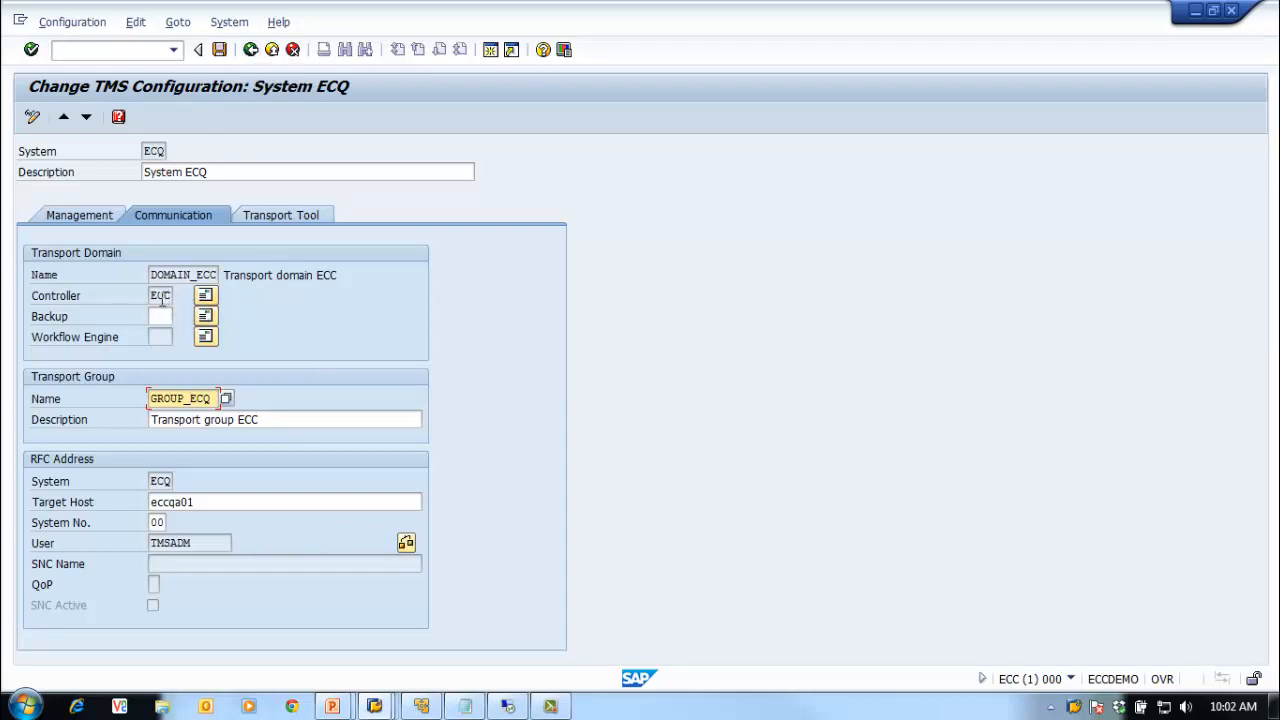
left_click_drag(150, 297, 174, 297)
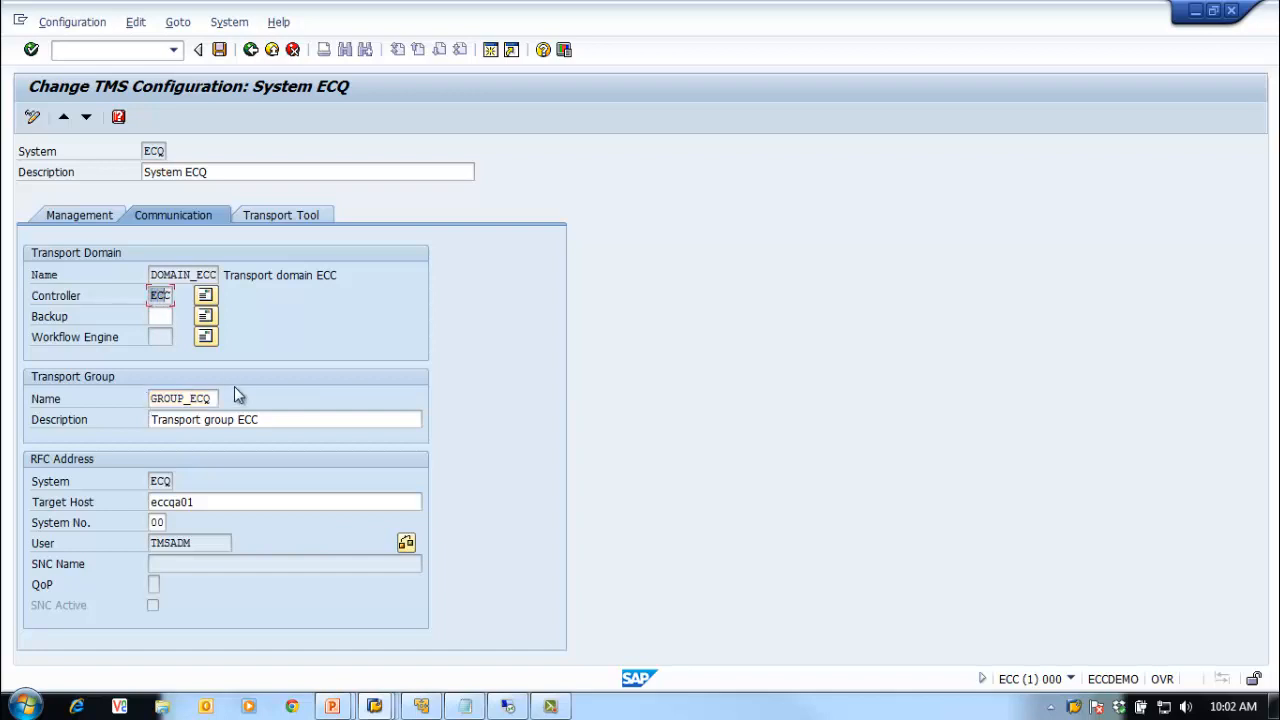
left_click(160, 316)
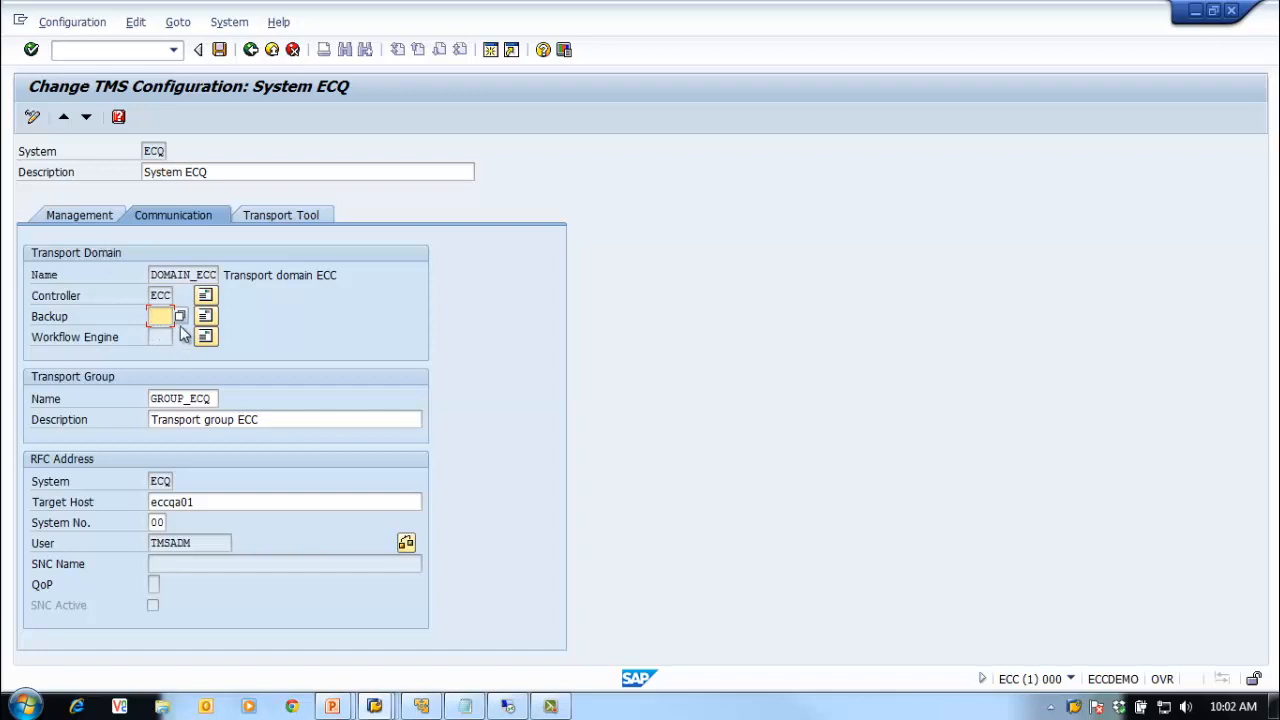
left_click(89, 213)
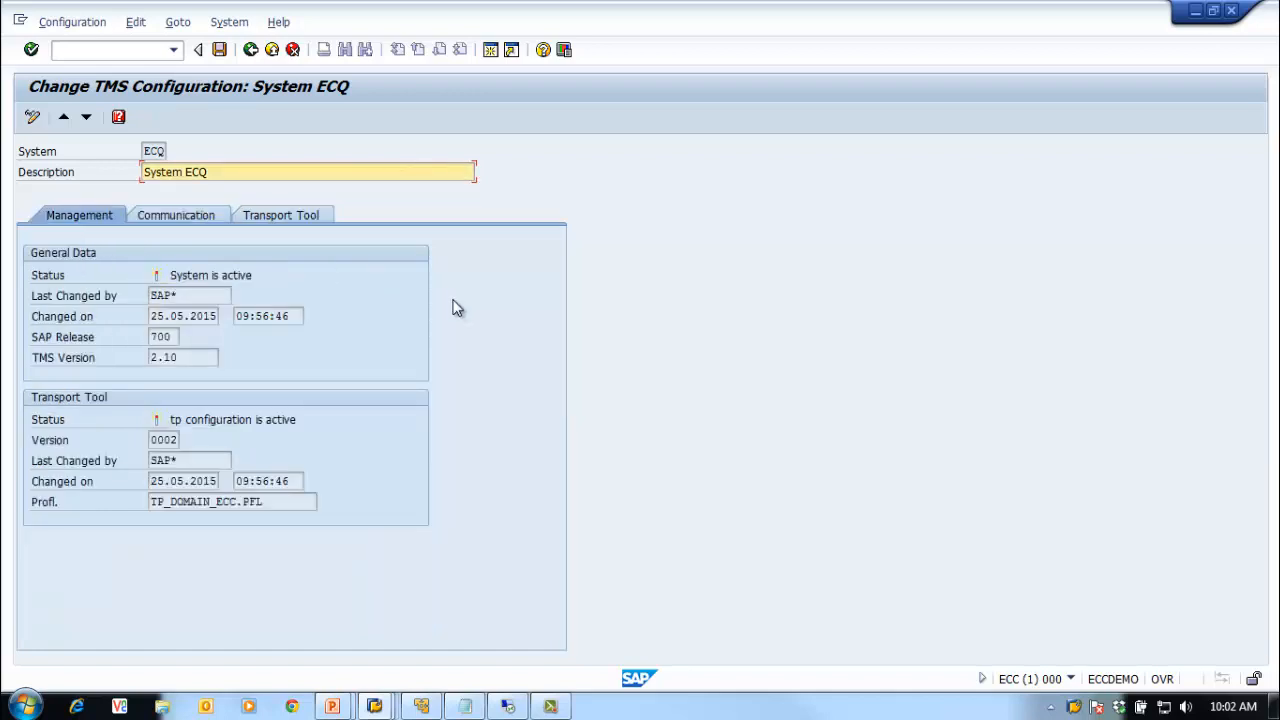
left_click(250, 51)
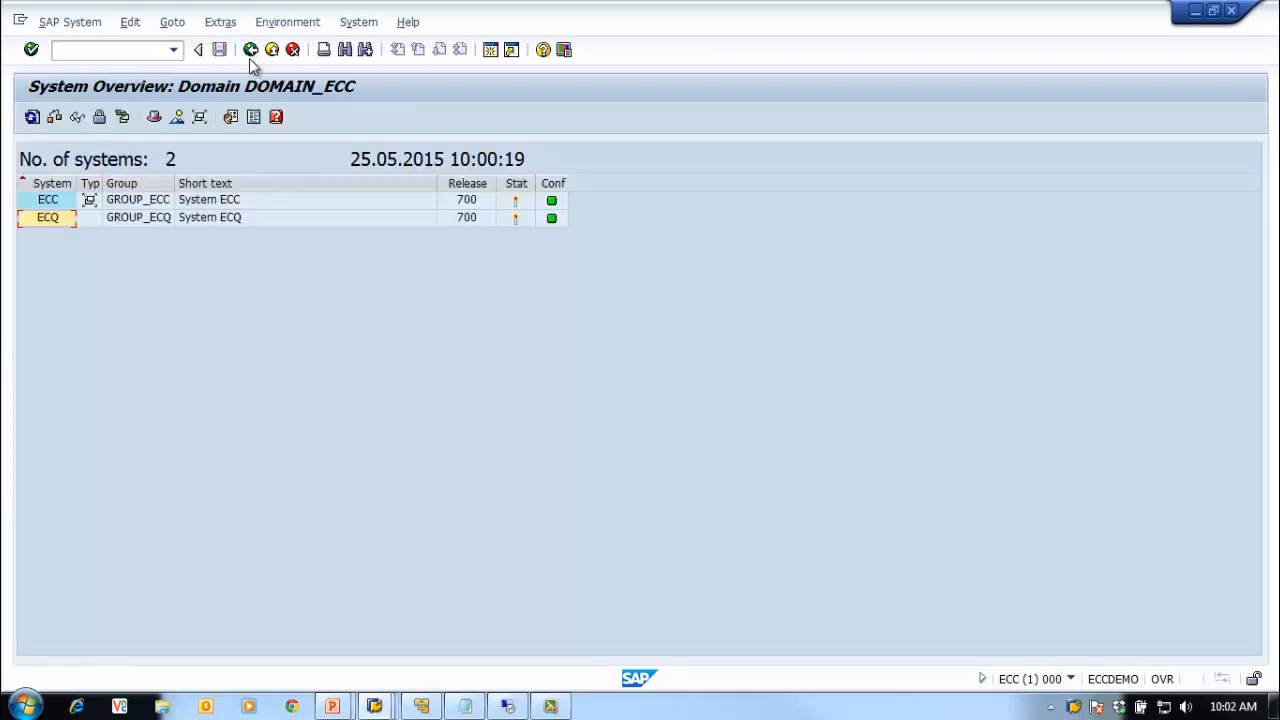
Step: Return to the STMS start screen and display the transport routes, version 0002
left_click(249, 58)
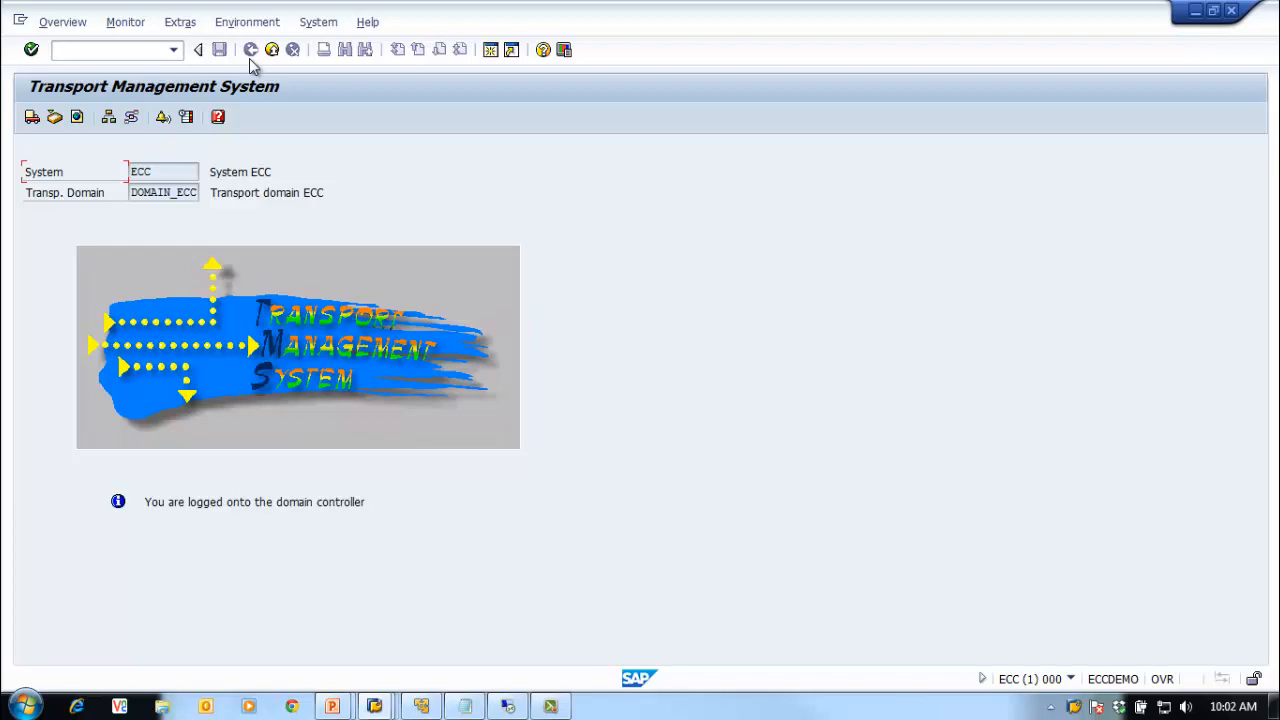
left_click(132, 118)
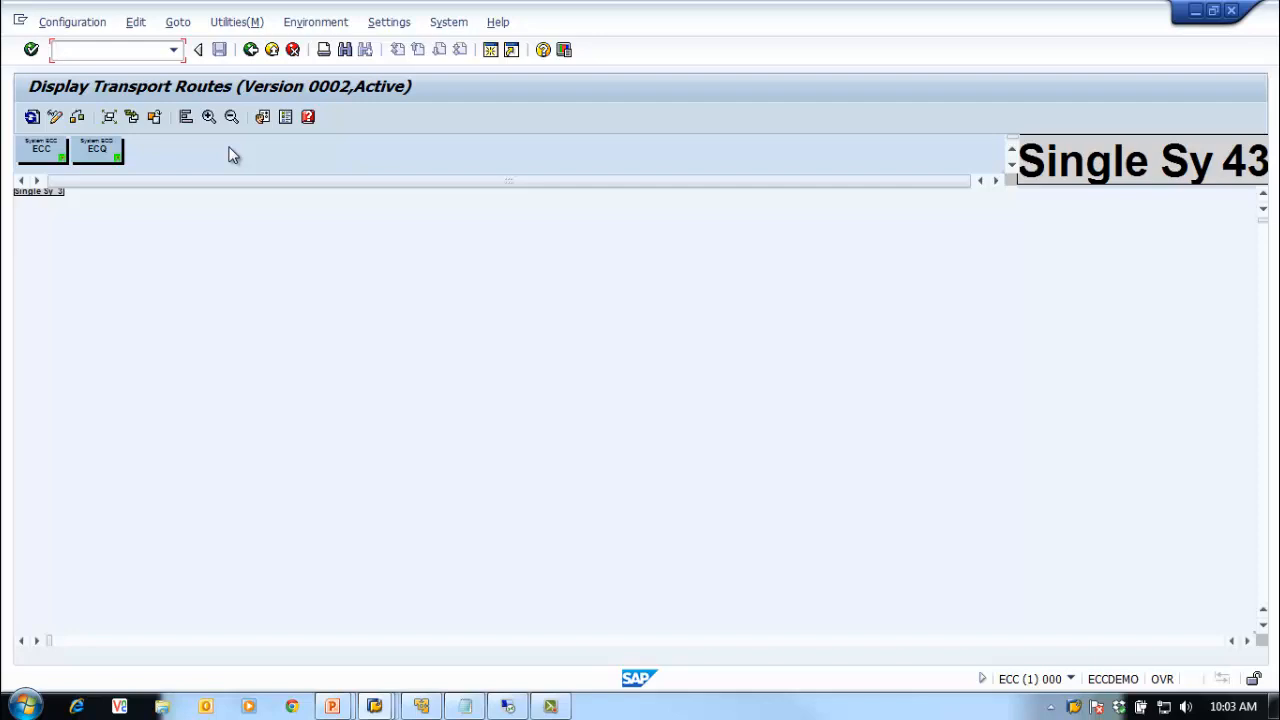
Step: Switch to Change Transport Routes using the Display <-> Change button, leaving the Configuration menu unused
left_click(72, 22)
left_click(360, 298)
left_click(80, 30)
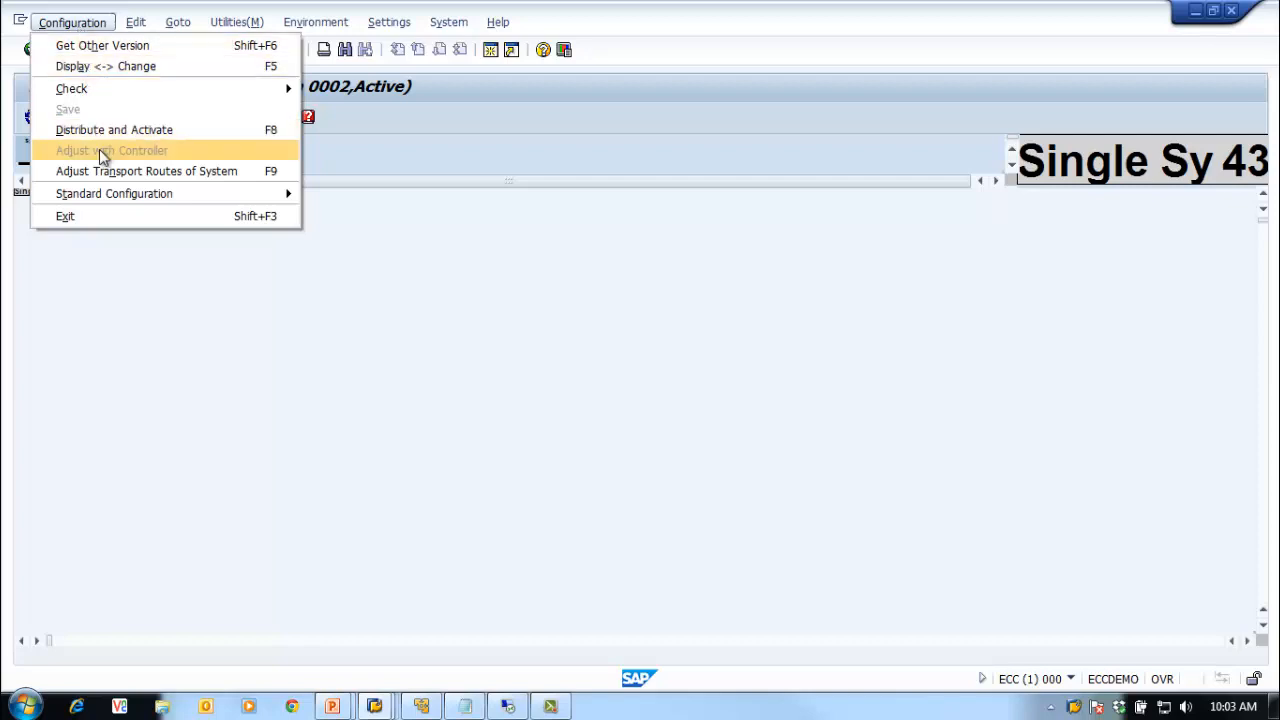
mouse_move(113, 200)
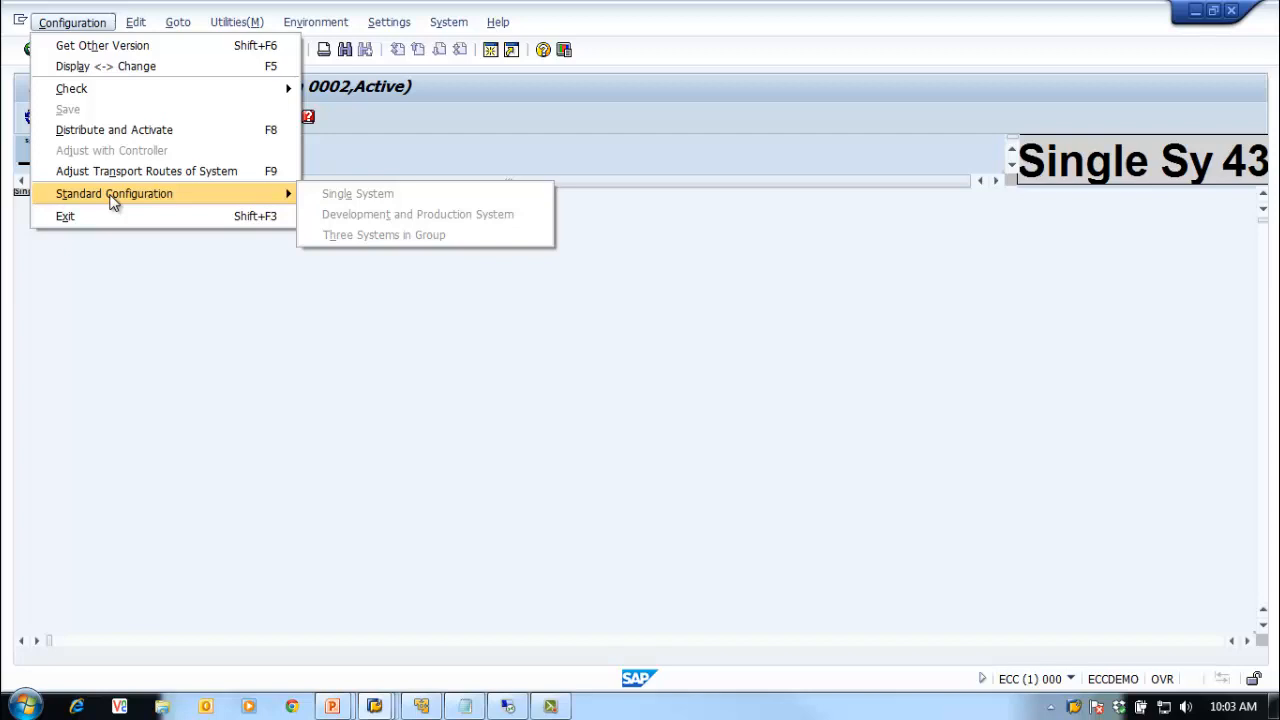
left_click(497, 159)
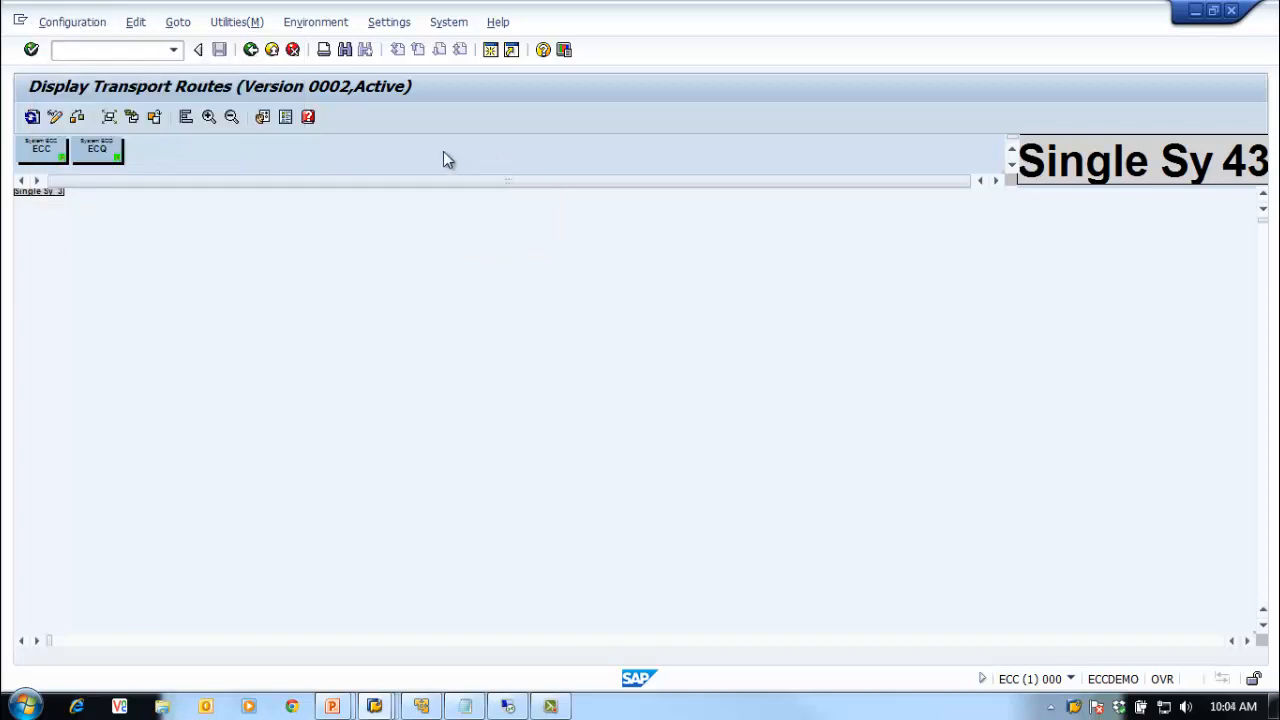
left_click(53, 20)
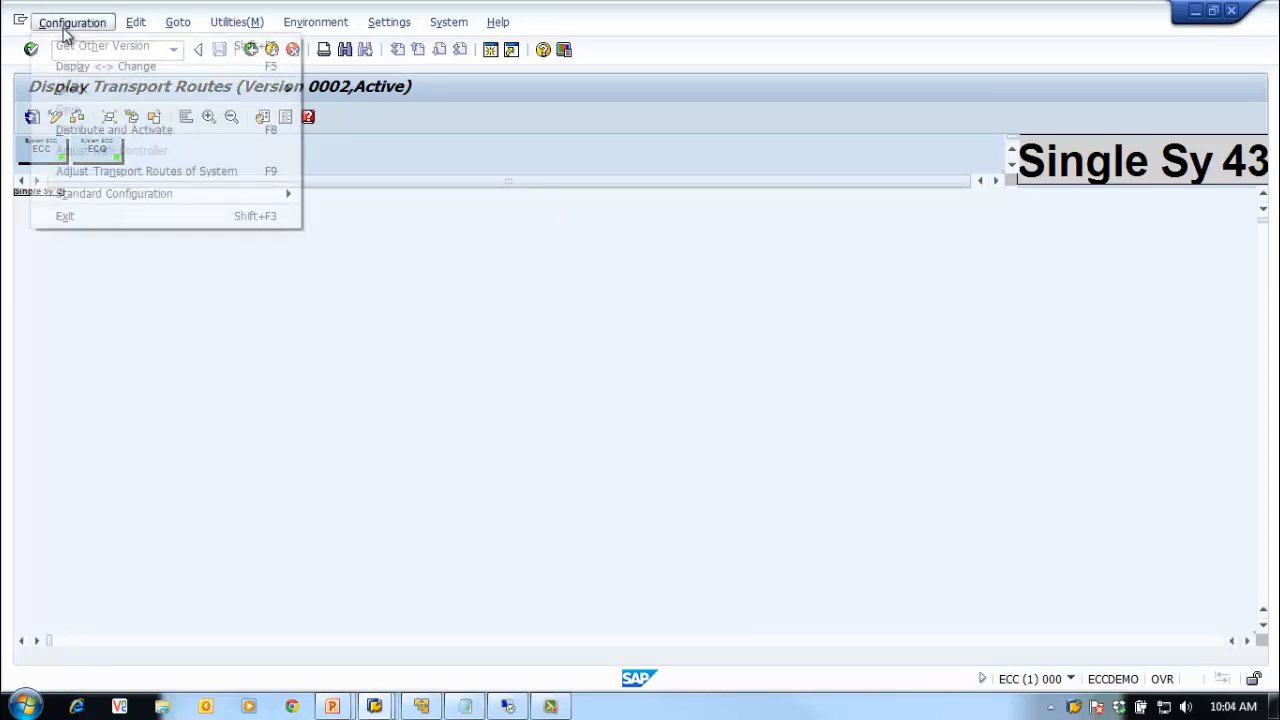
mouse_move(134, 196)
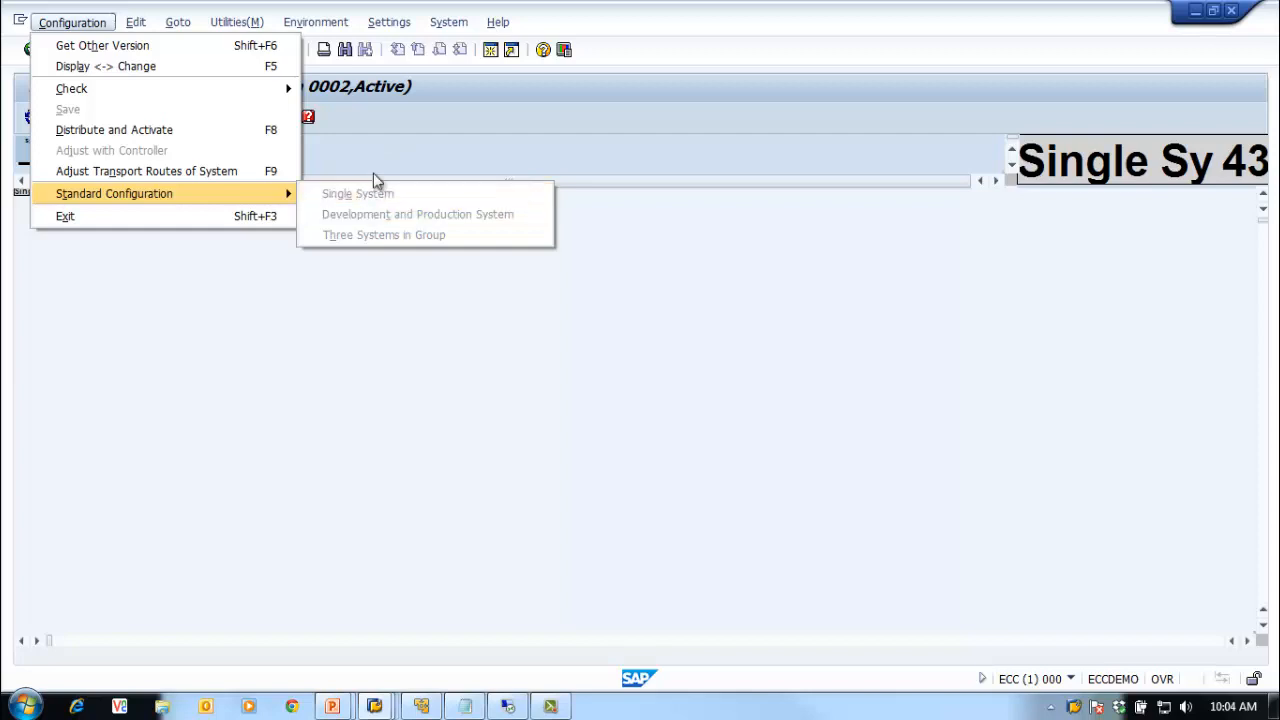
left_click(387, 128)
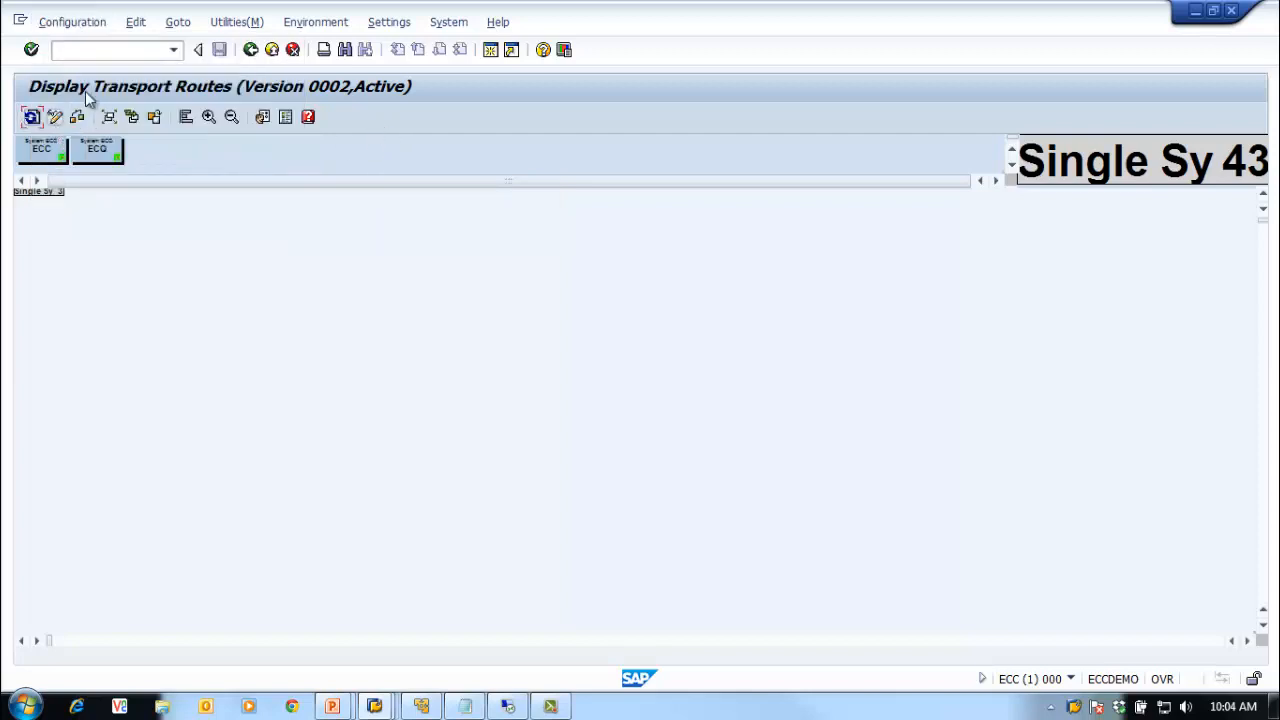
left_click(55, 117)
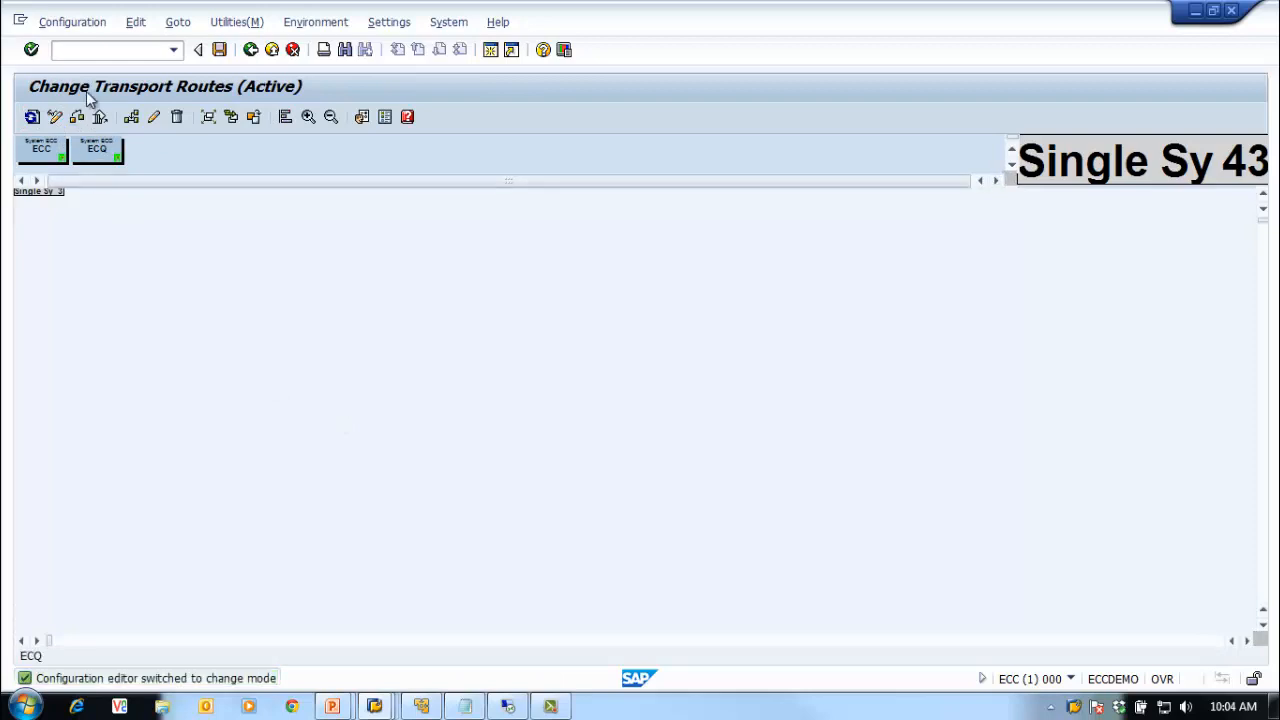
Step: Apply the Development and Production System standard configuration with ECC as development and ECQ as production
left_click(73, 24)
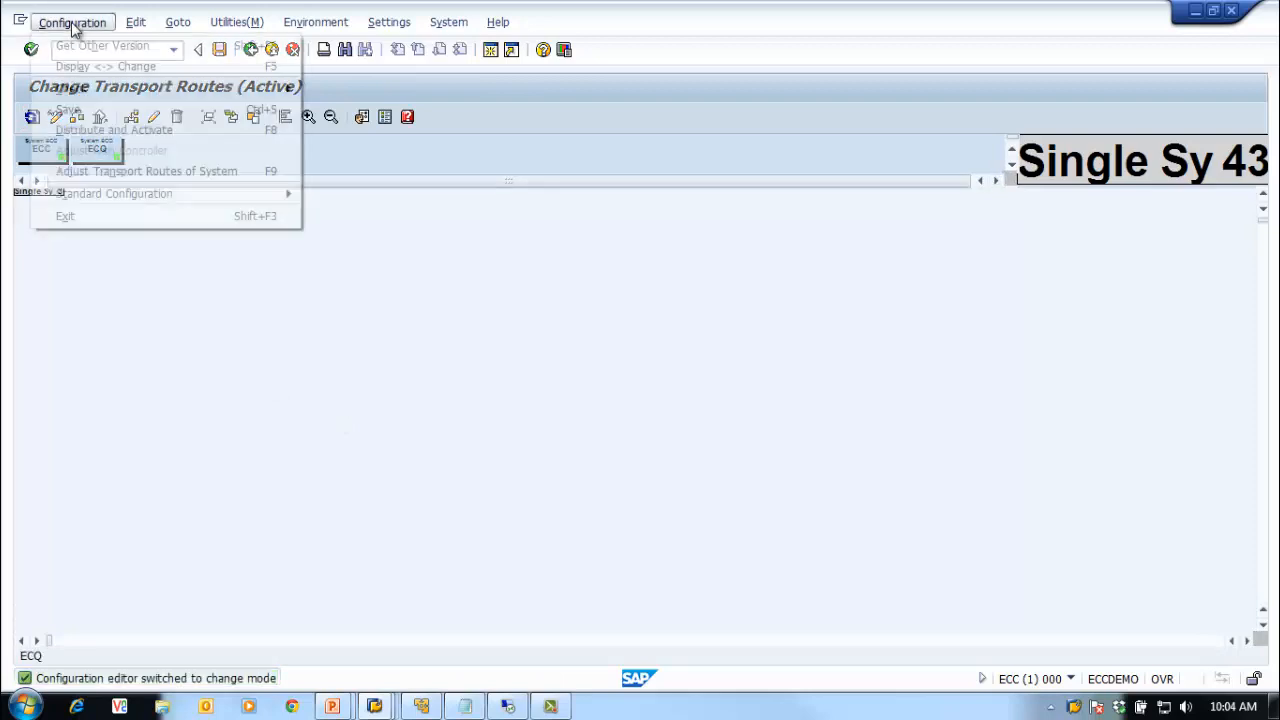
mouse_move(192, 196)
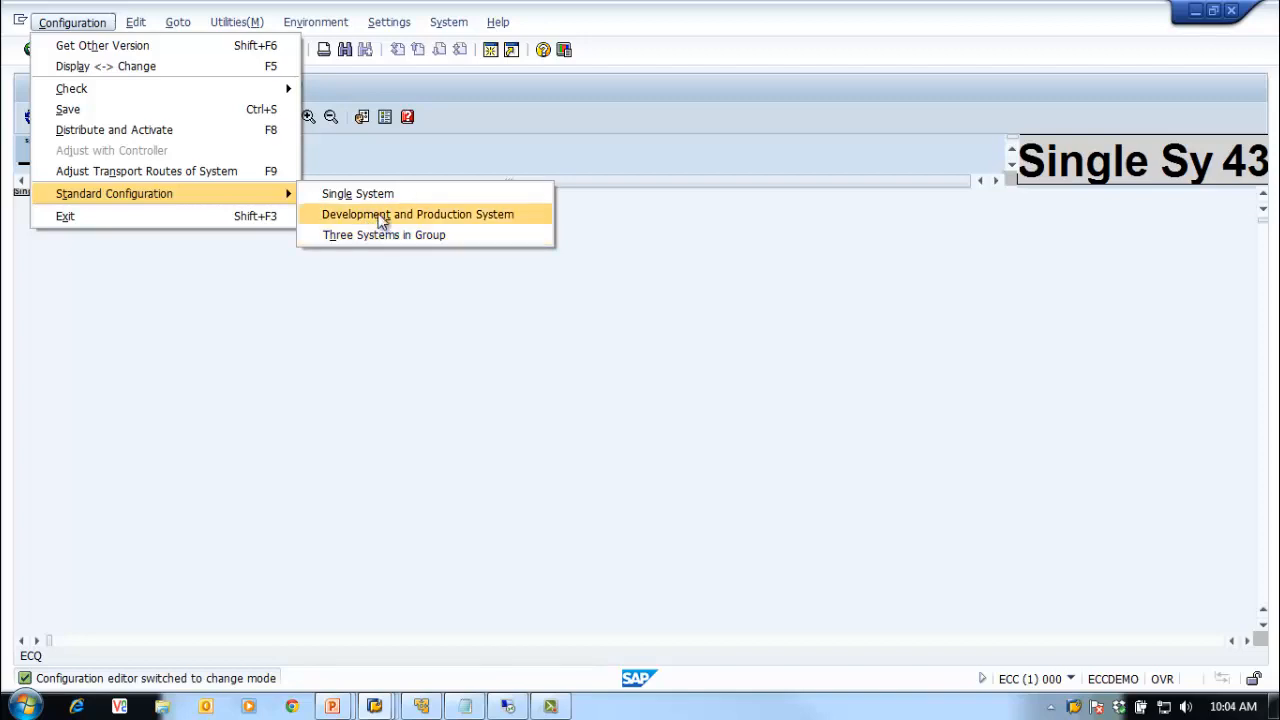
left_click(381, 220)
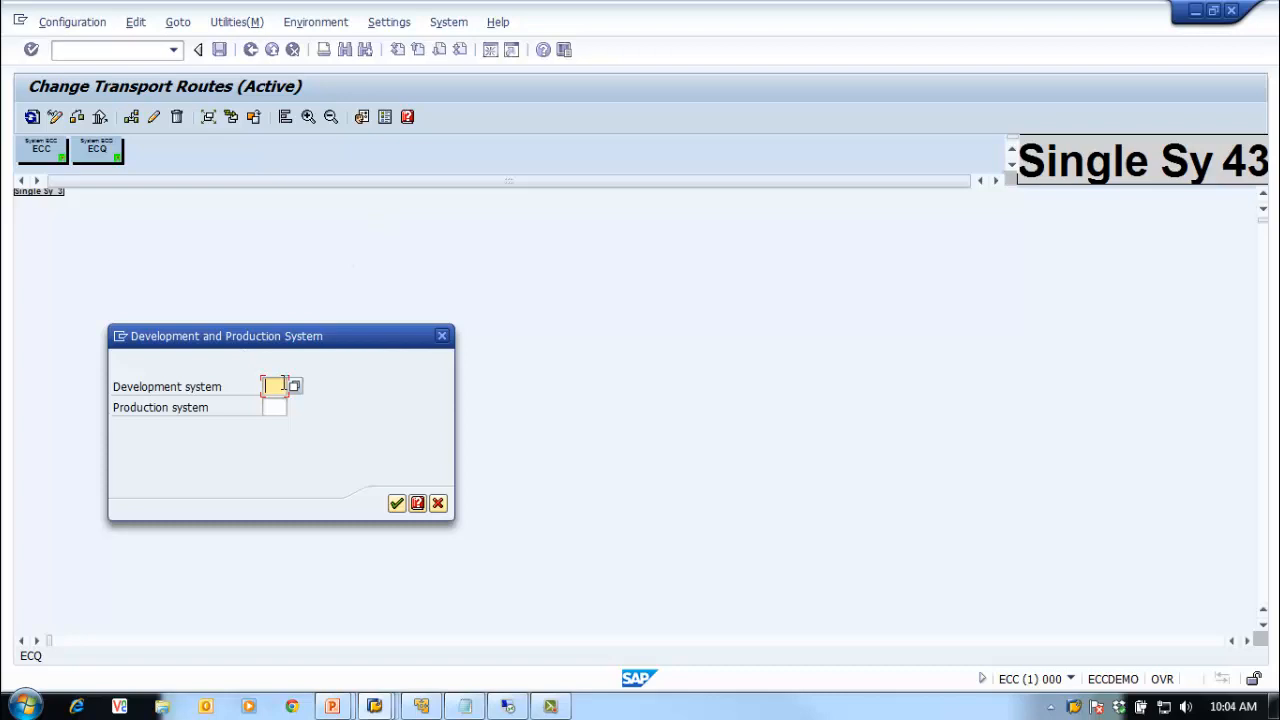
left_click(294, 386)
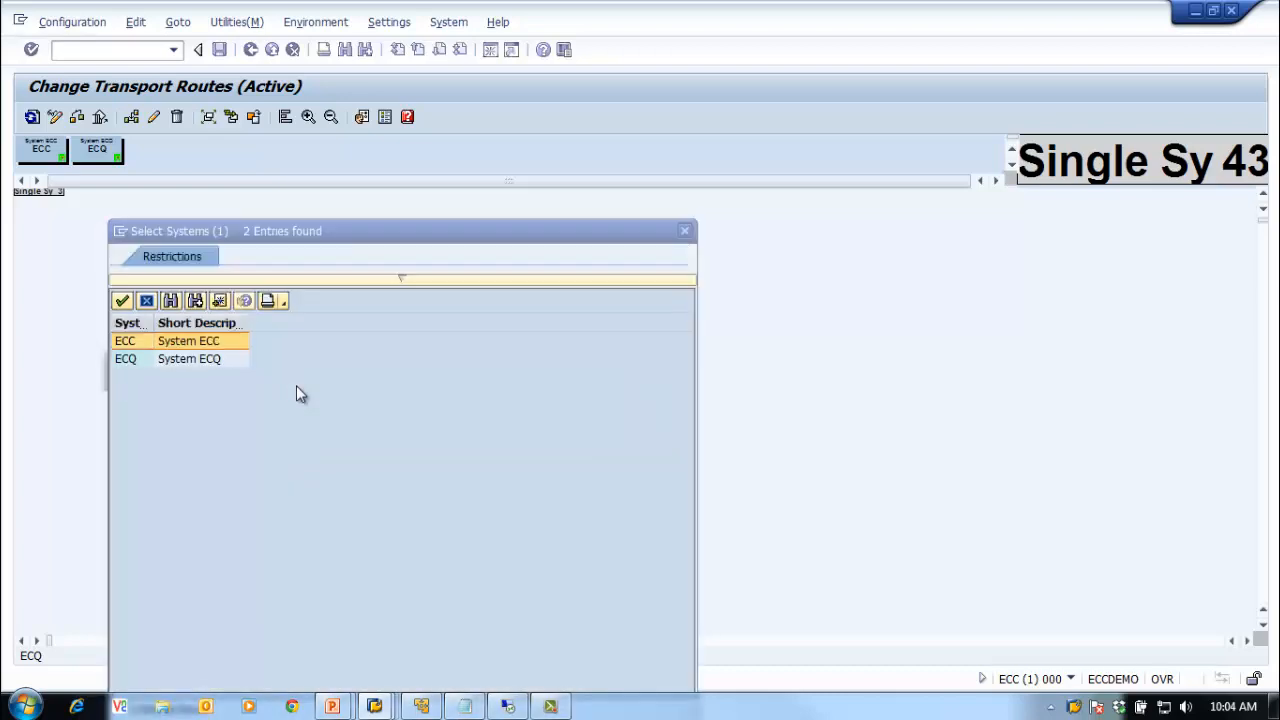
left_click(119, 345)
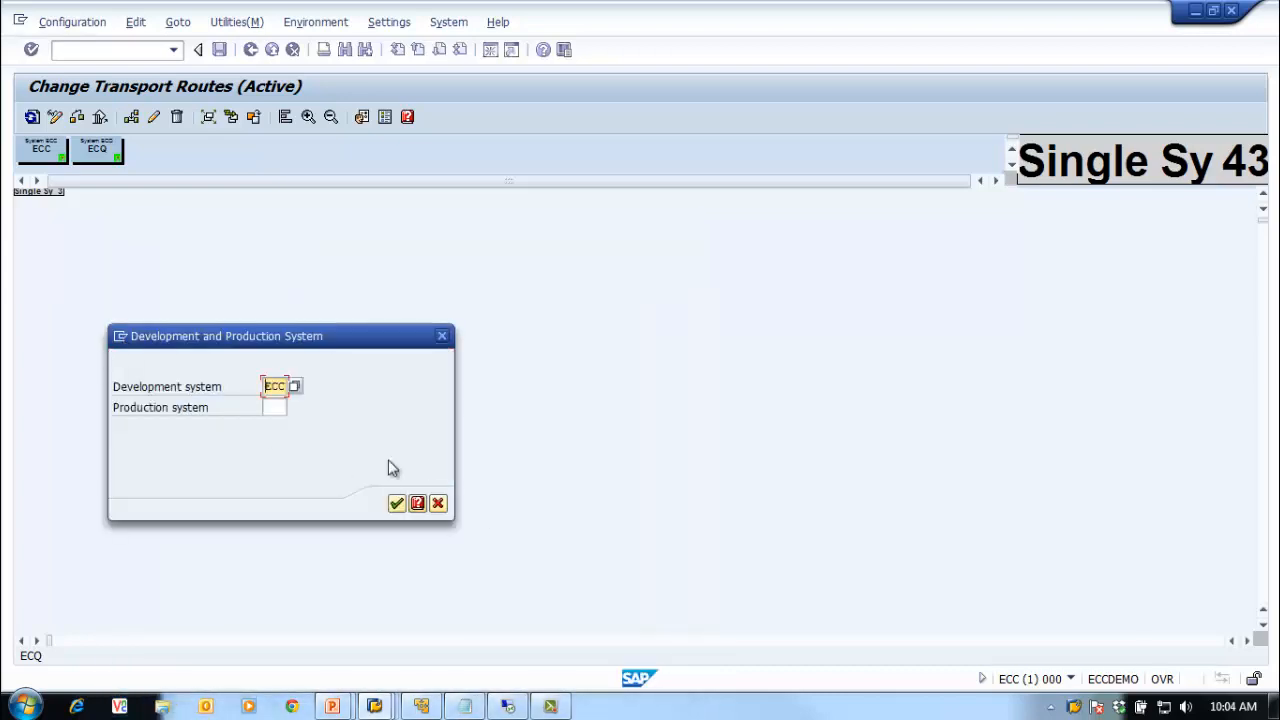
left_click(280, 405)
left_click(293, 408)
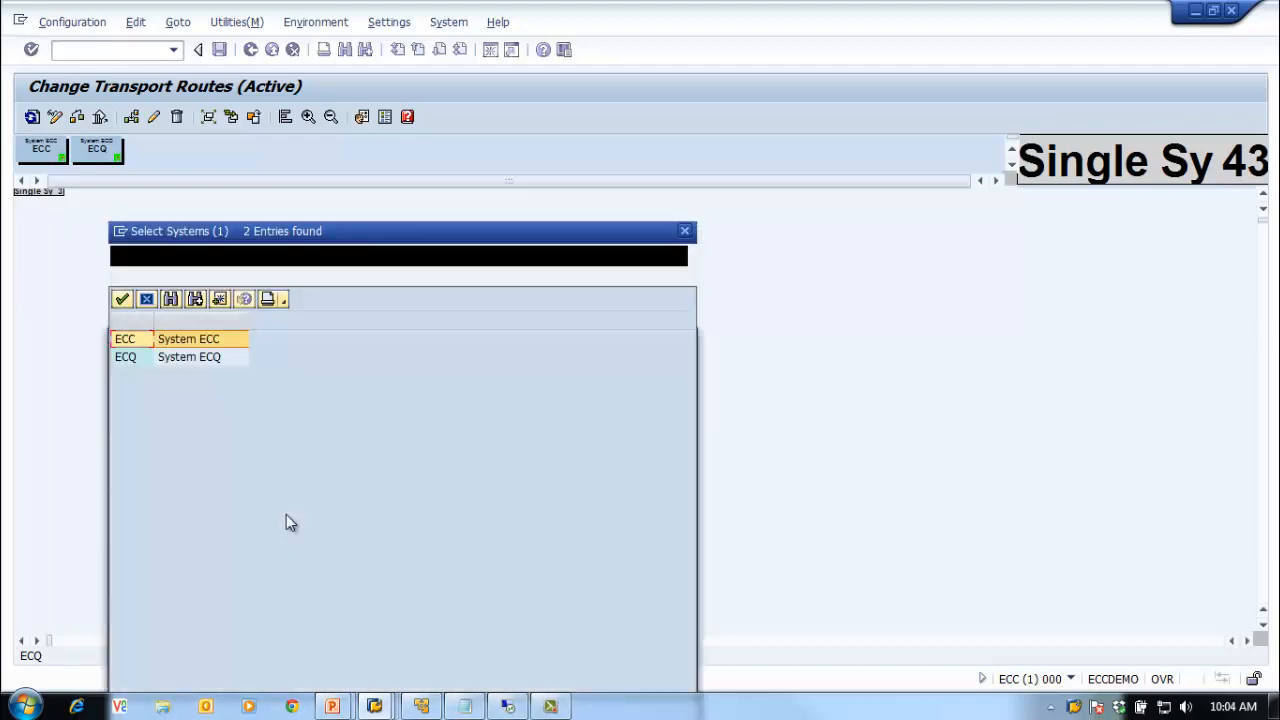
left_click(135, 362)
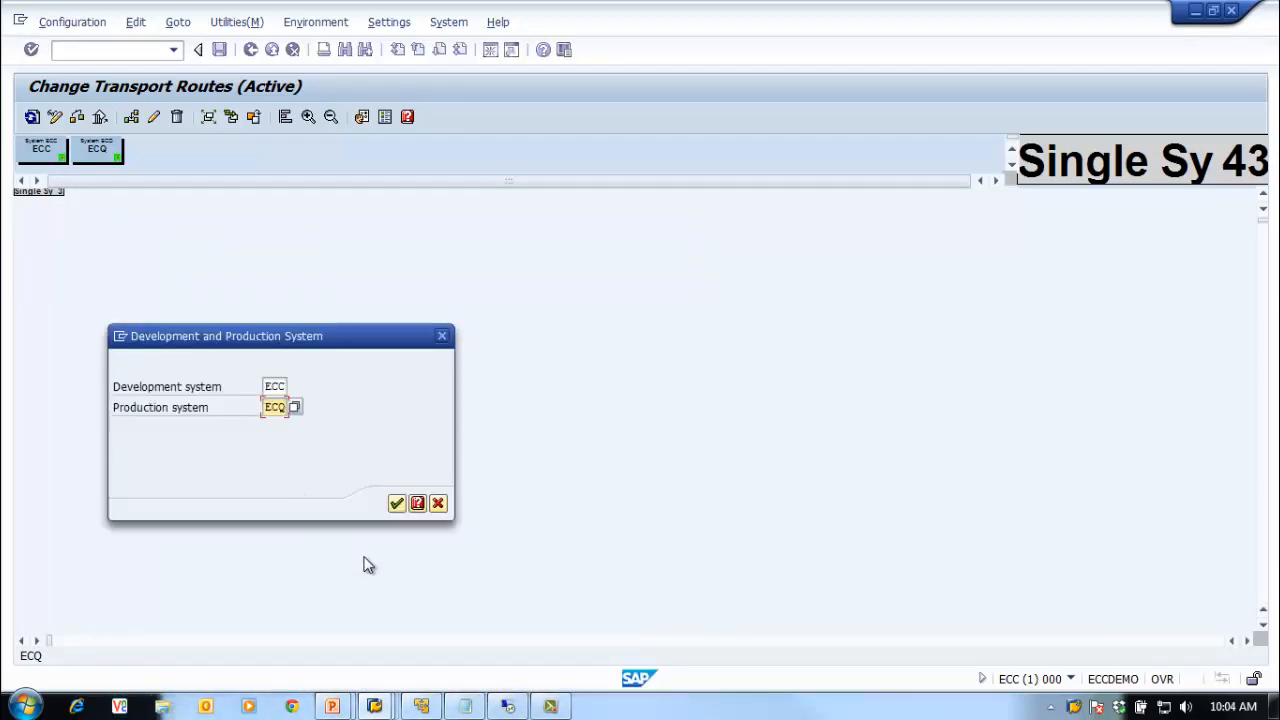
left_click(396, 504)
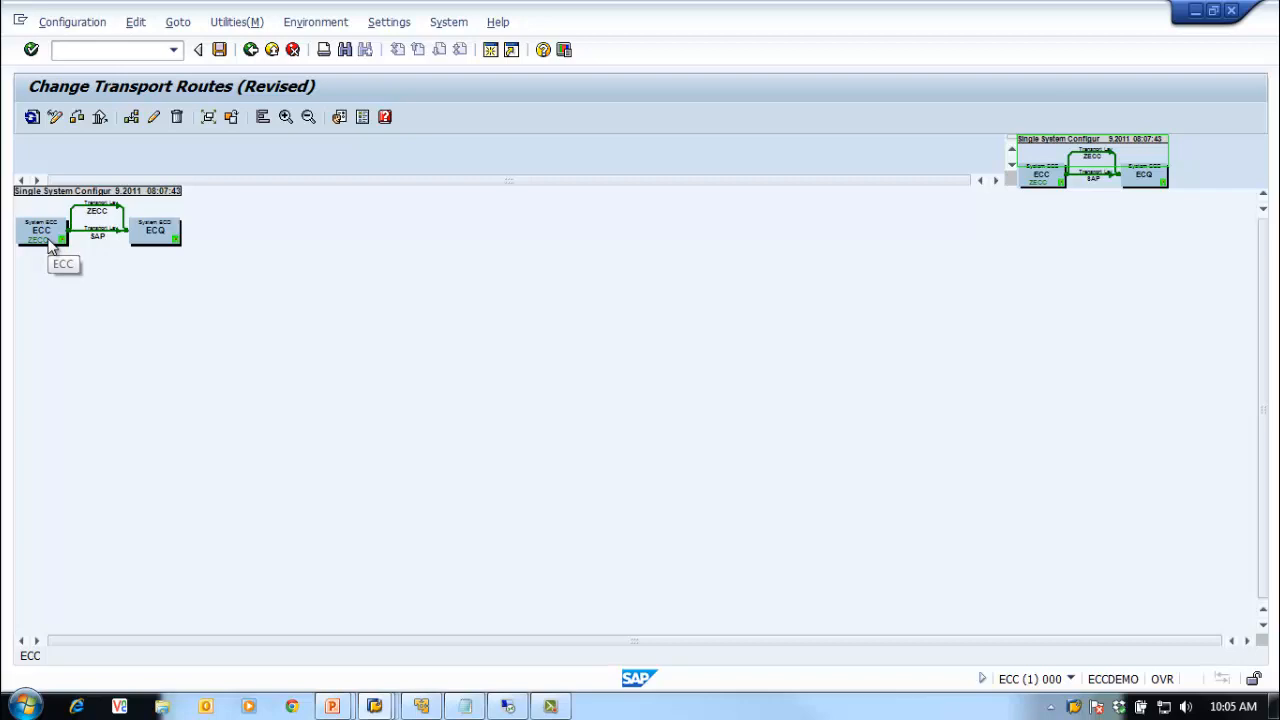
Step: Zoom in on the ECC-to-ECQ route graphic with the magnifier button
left_click(285, 116)
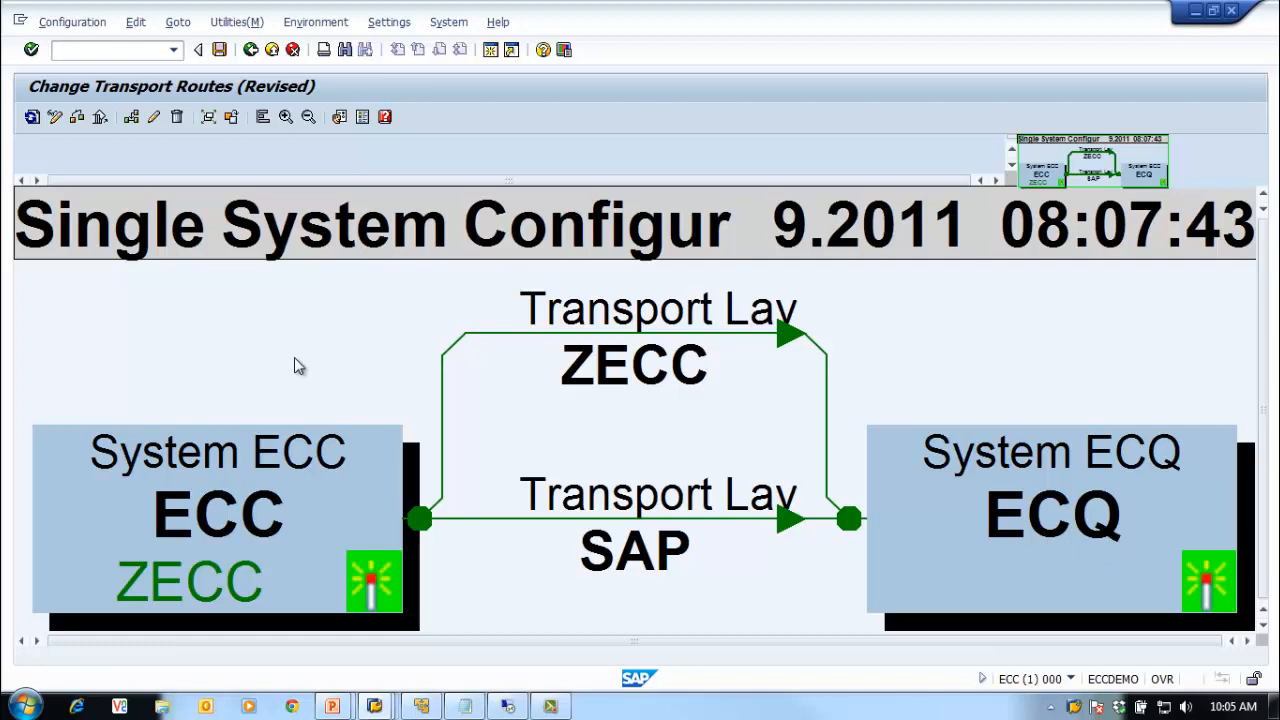
Step: Save the revised route configuration with the short description 'Basis Training 2 System'
left_click(219, 49)
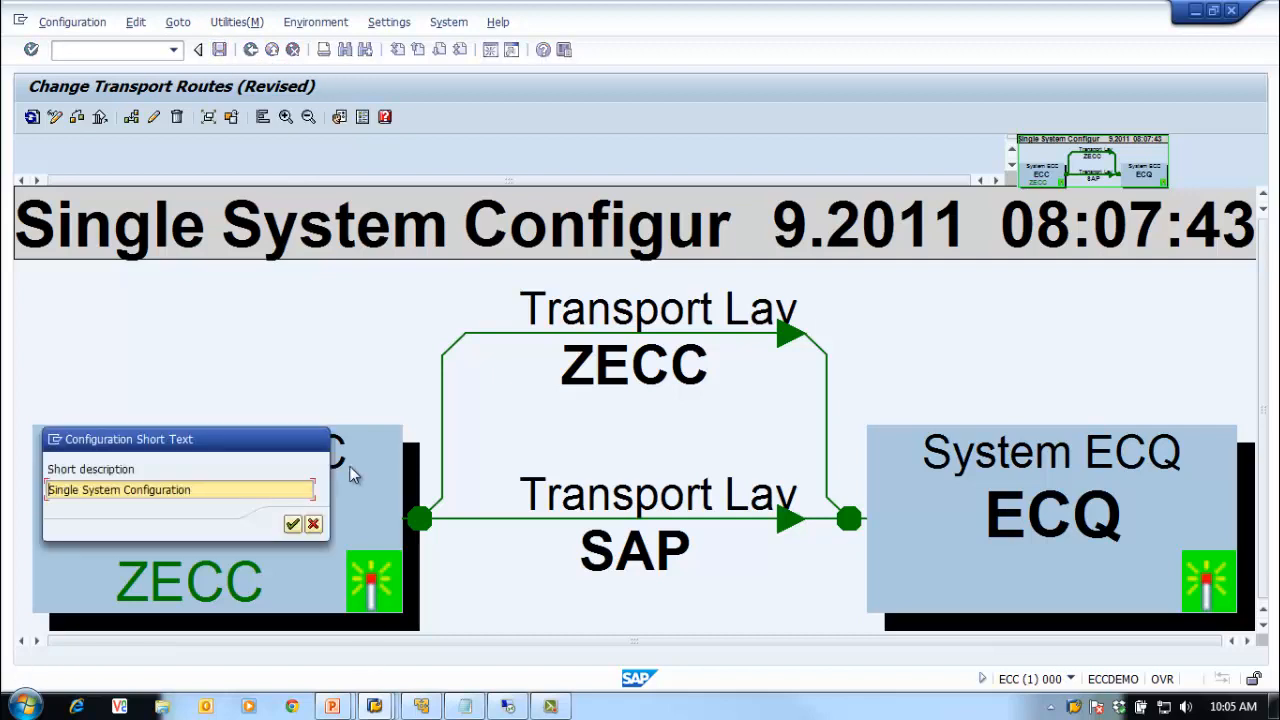
left_click_drag(245, 446, 514, 290)
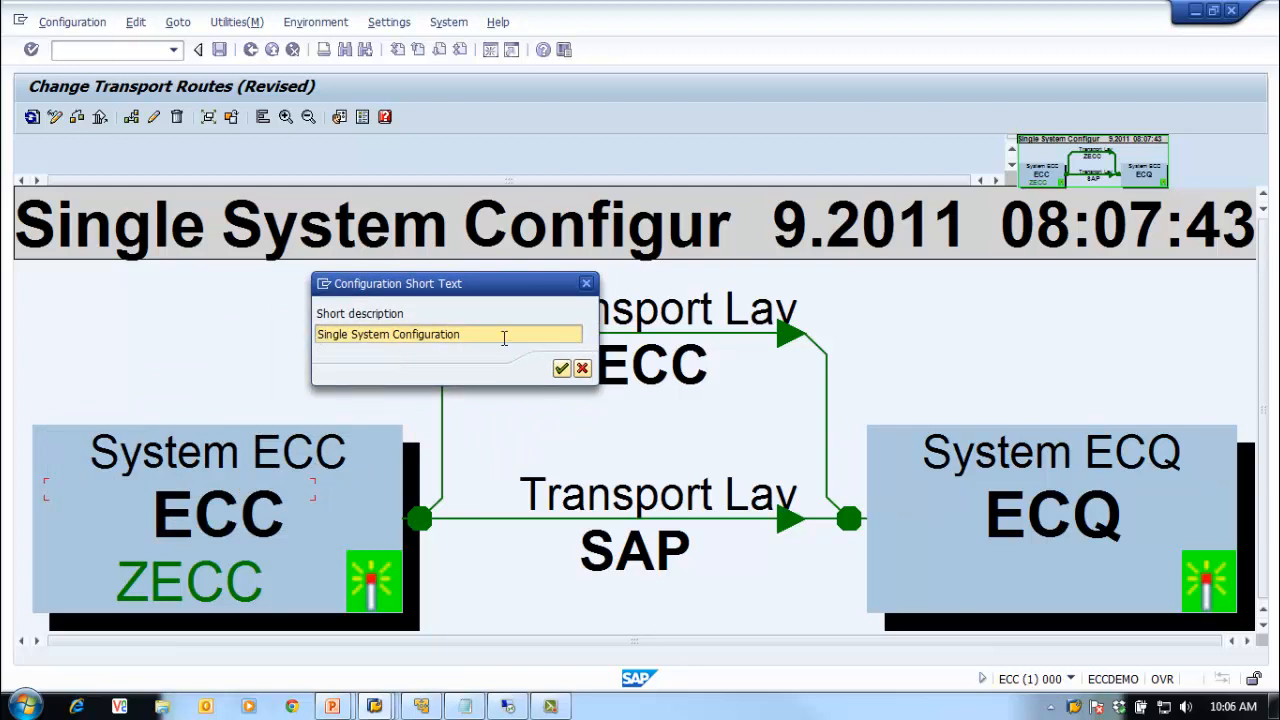
left_click_drag(500, 340, 228, 338)
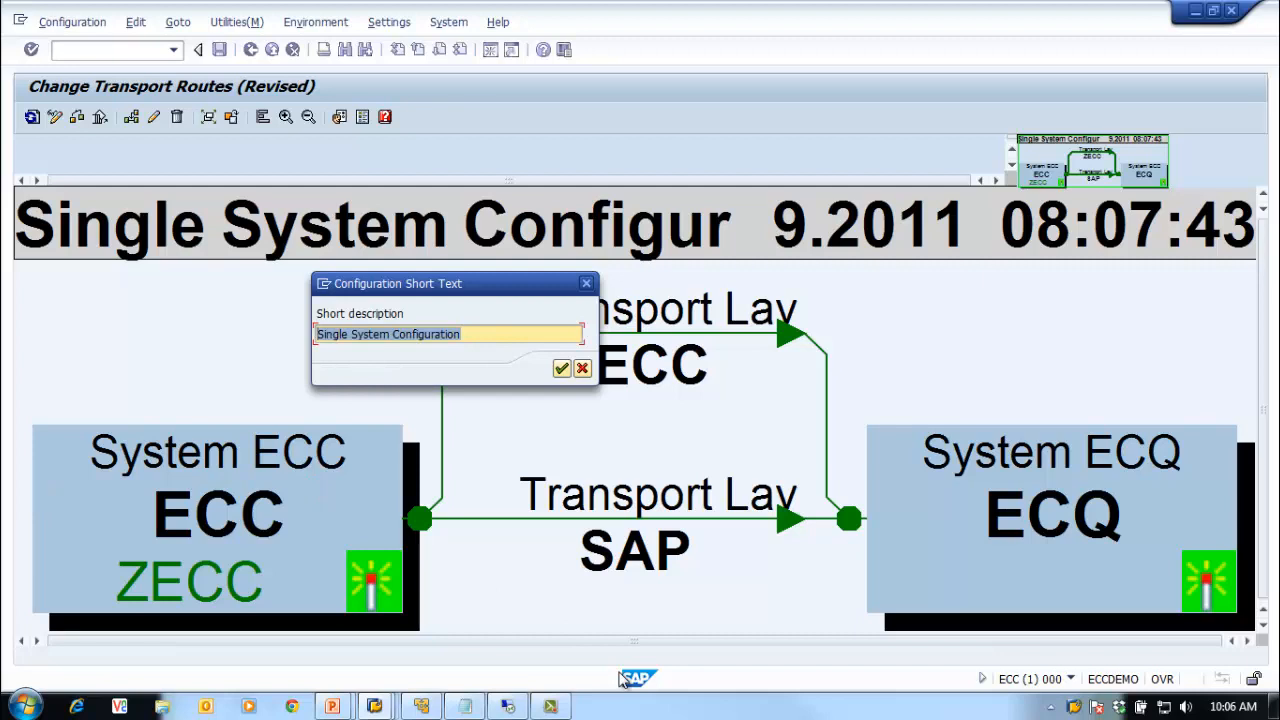
type("Basis Training 2 Syt")
key("BackSpace")
type("stem")
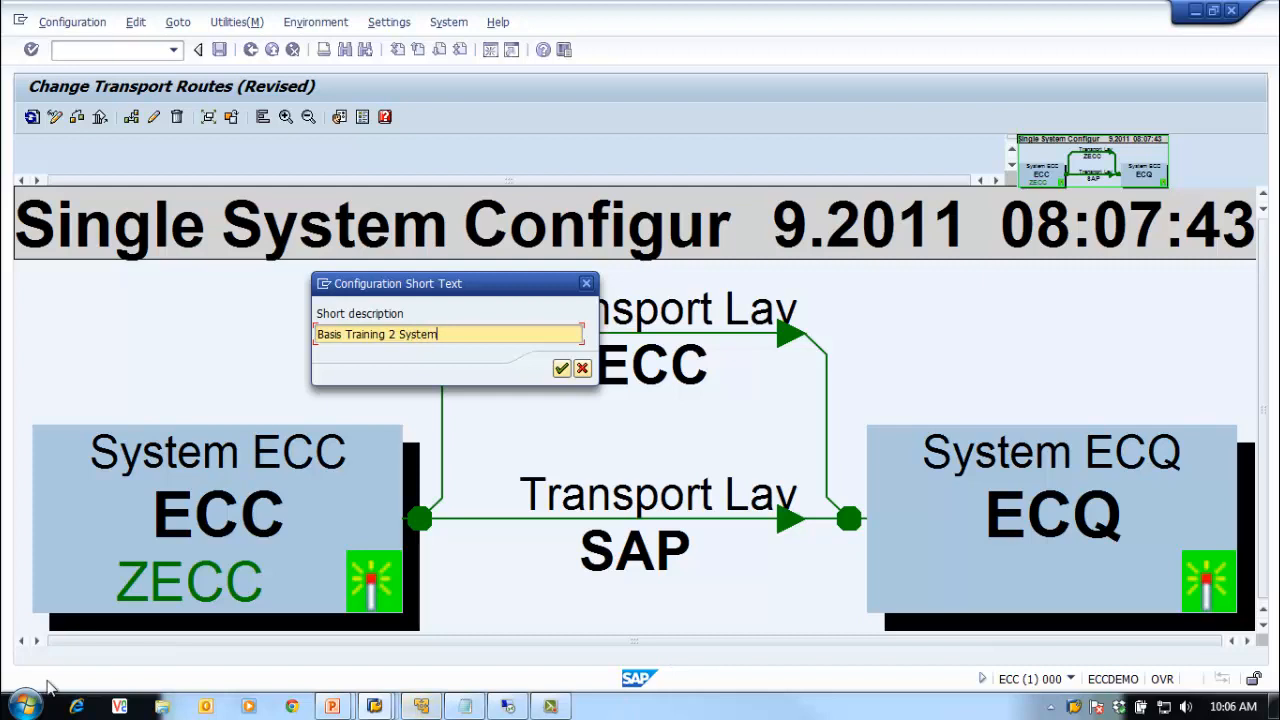
left_click(562, 369)
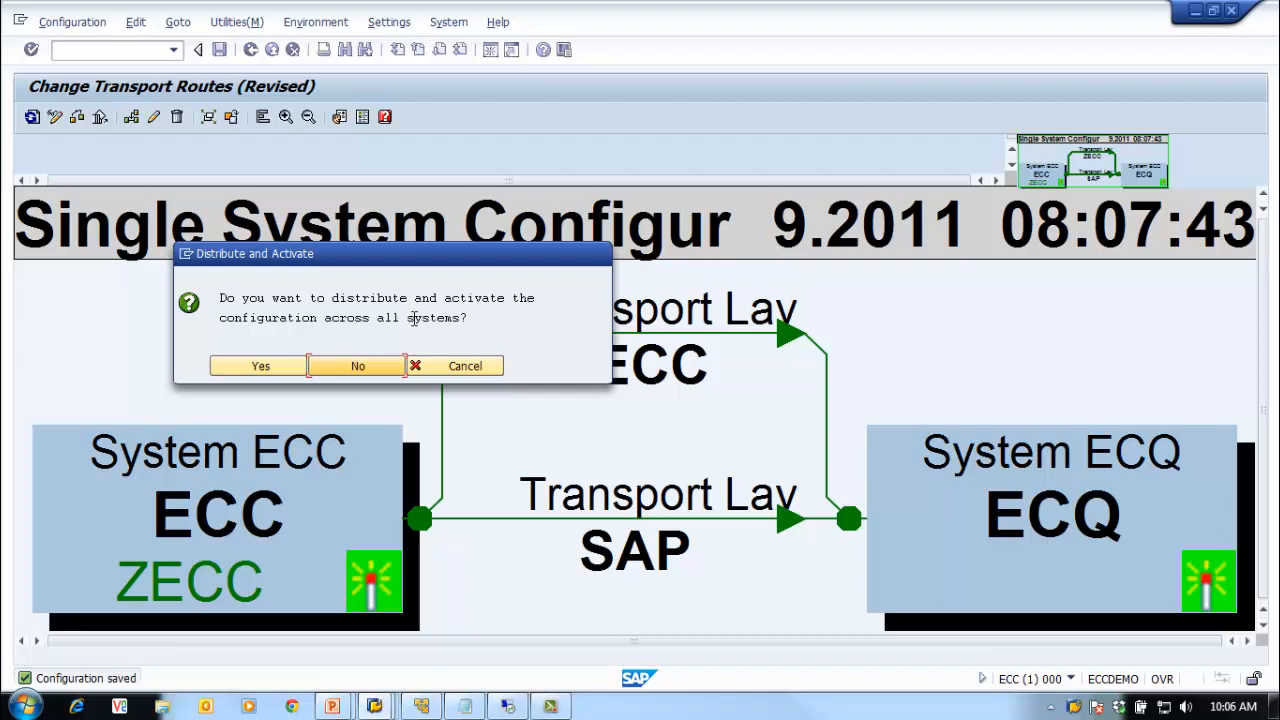
Step: Distribute and activate the routes to all systems, then reopen the route diagram showing version 0003
left_click(264, 368)
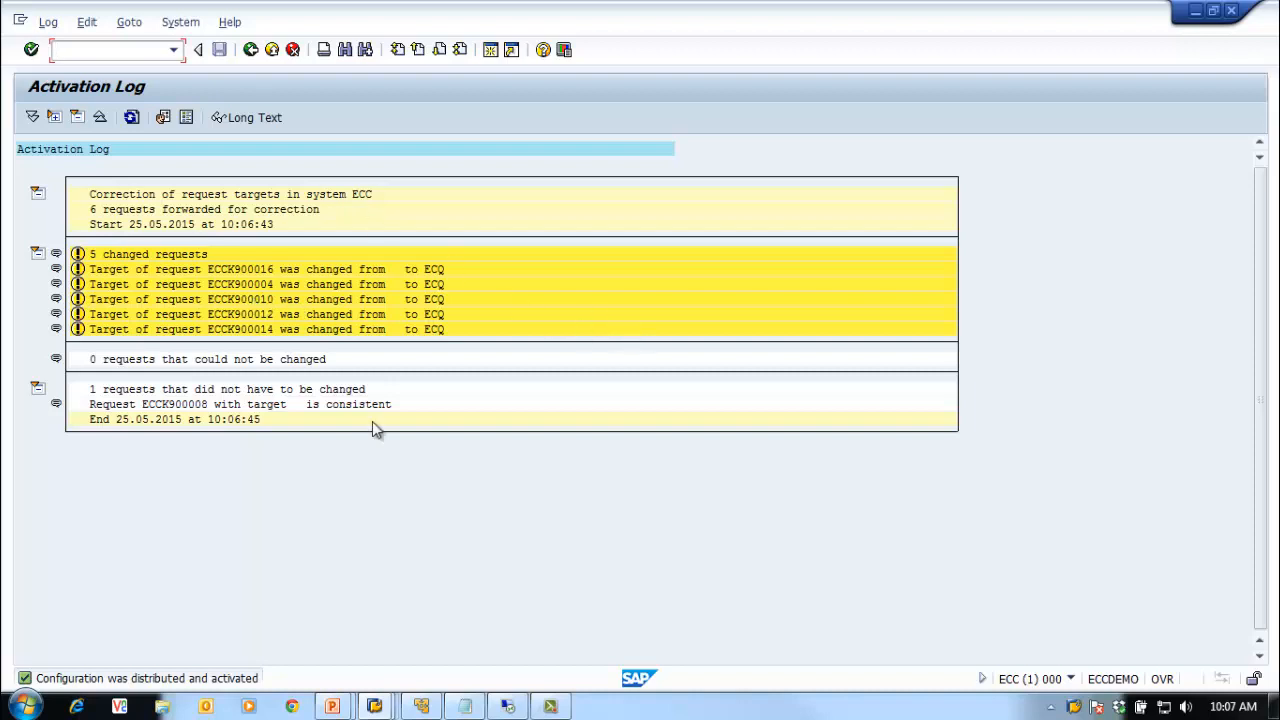
left_click(250, 50)
left_click(250, 50)
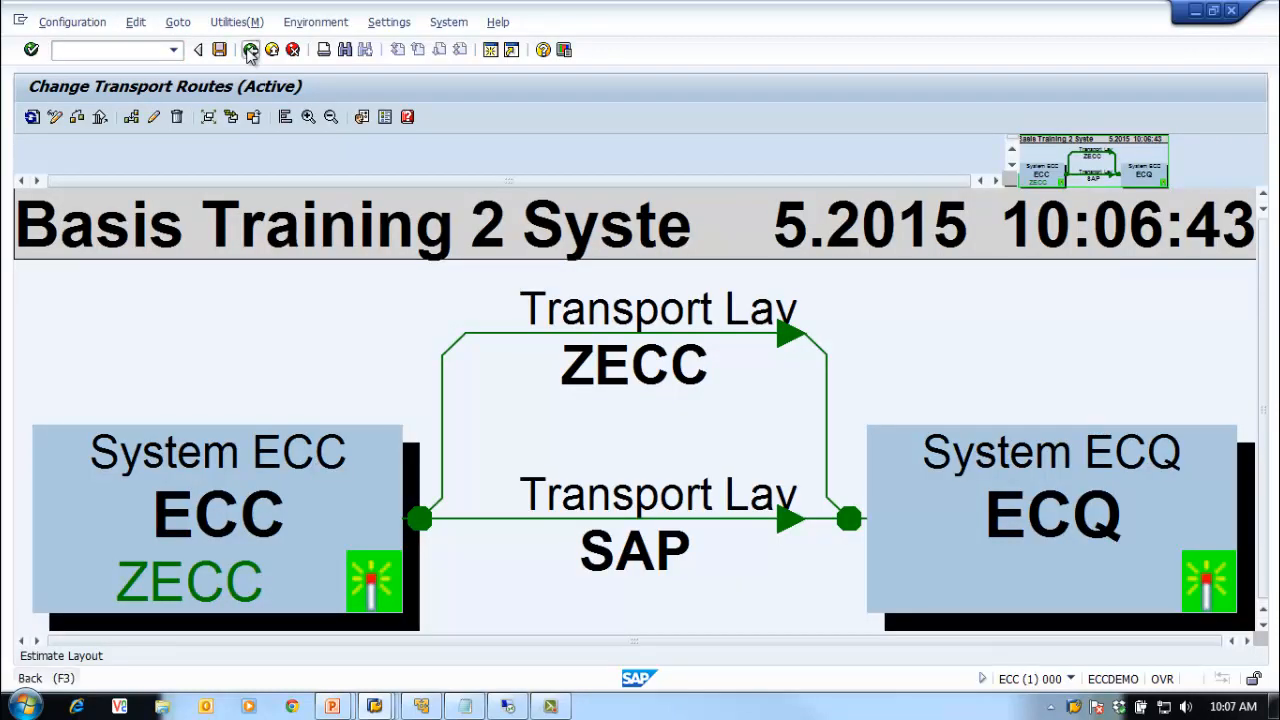
left_click(133, 120)
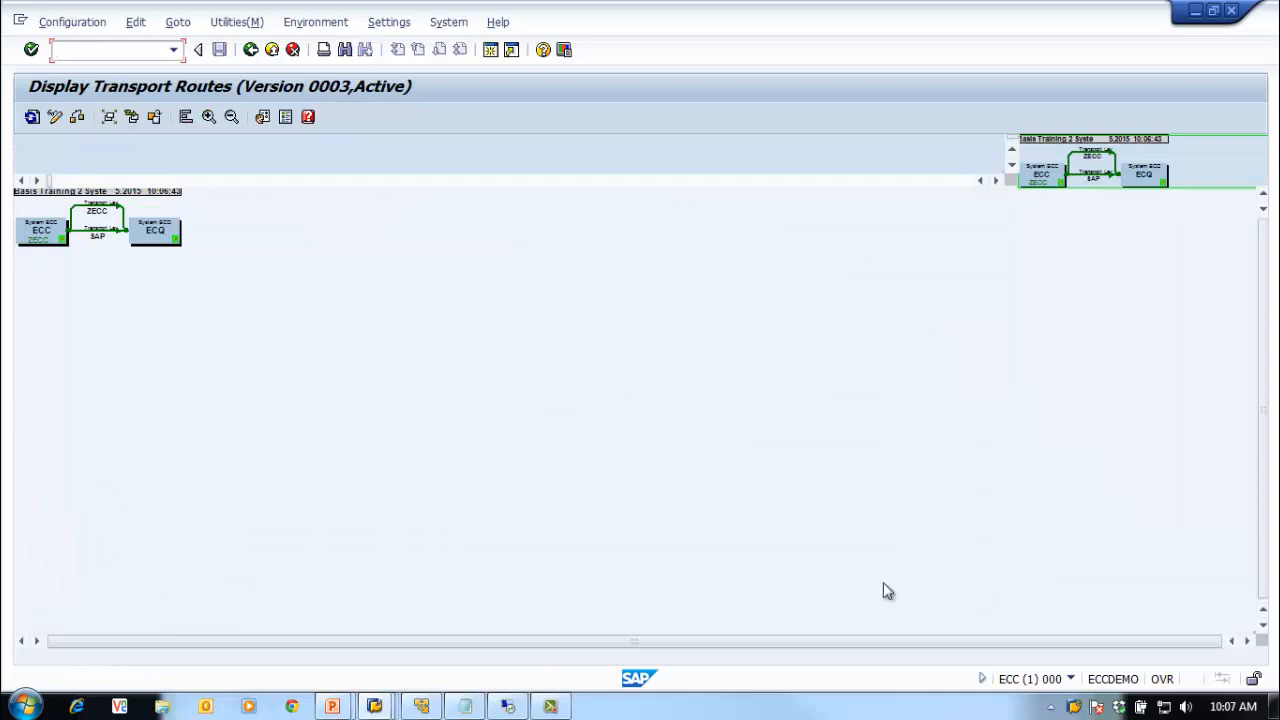
left_click(1074, 708)
Step: Switch to the ECQ Display TMS Configuration session and return to the DOMAIN_ECC system overview
right_click(1074, 708)
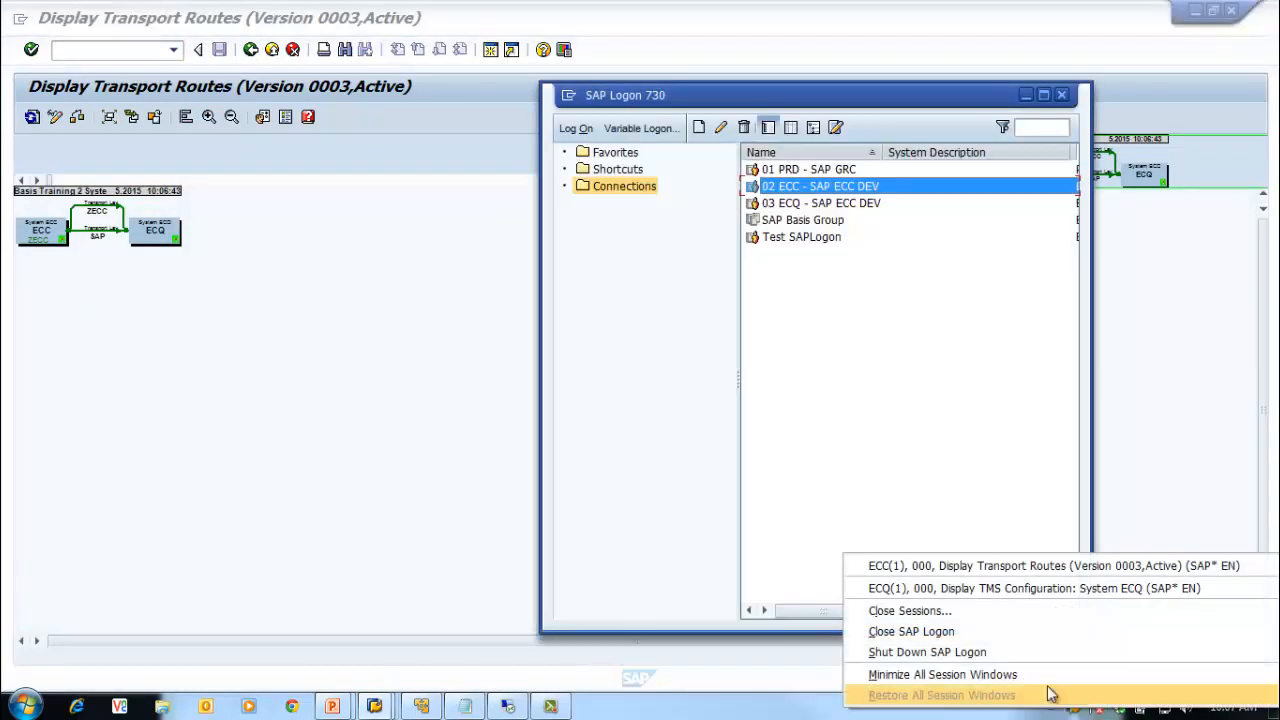
left_click(945, 588)
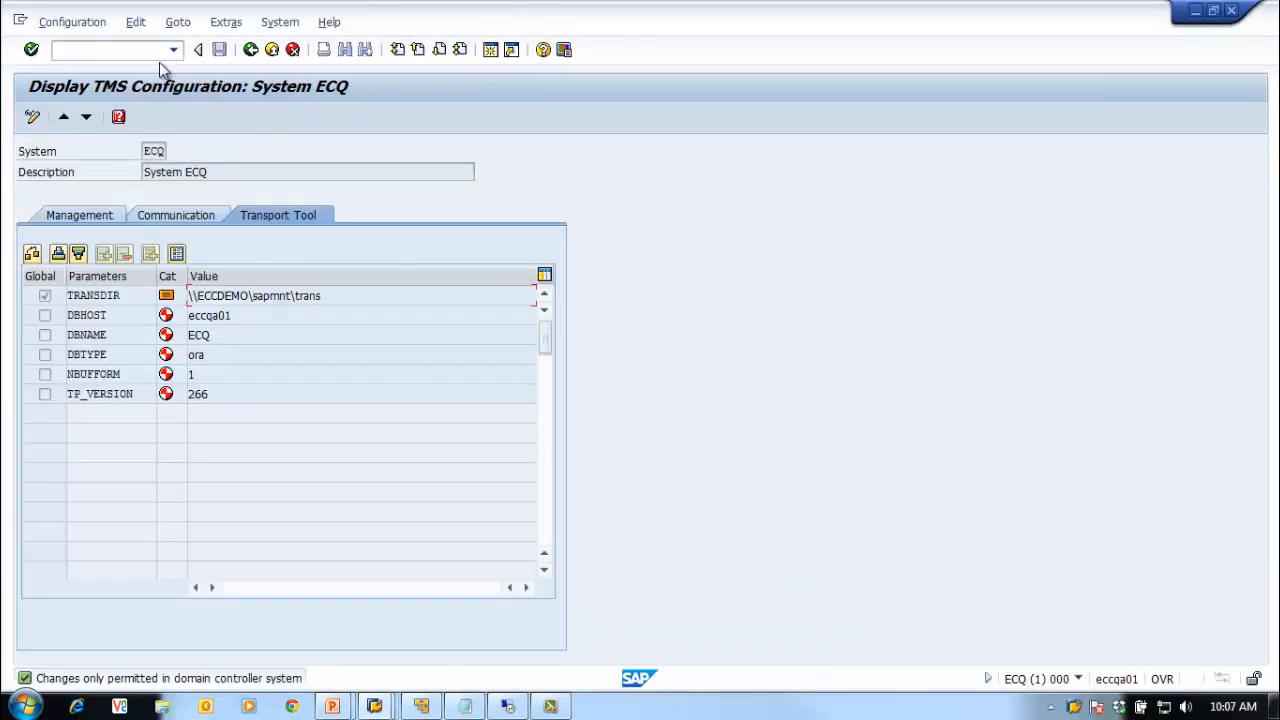
left_click(251, 50)
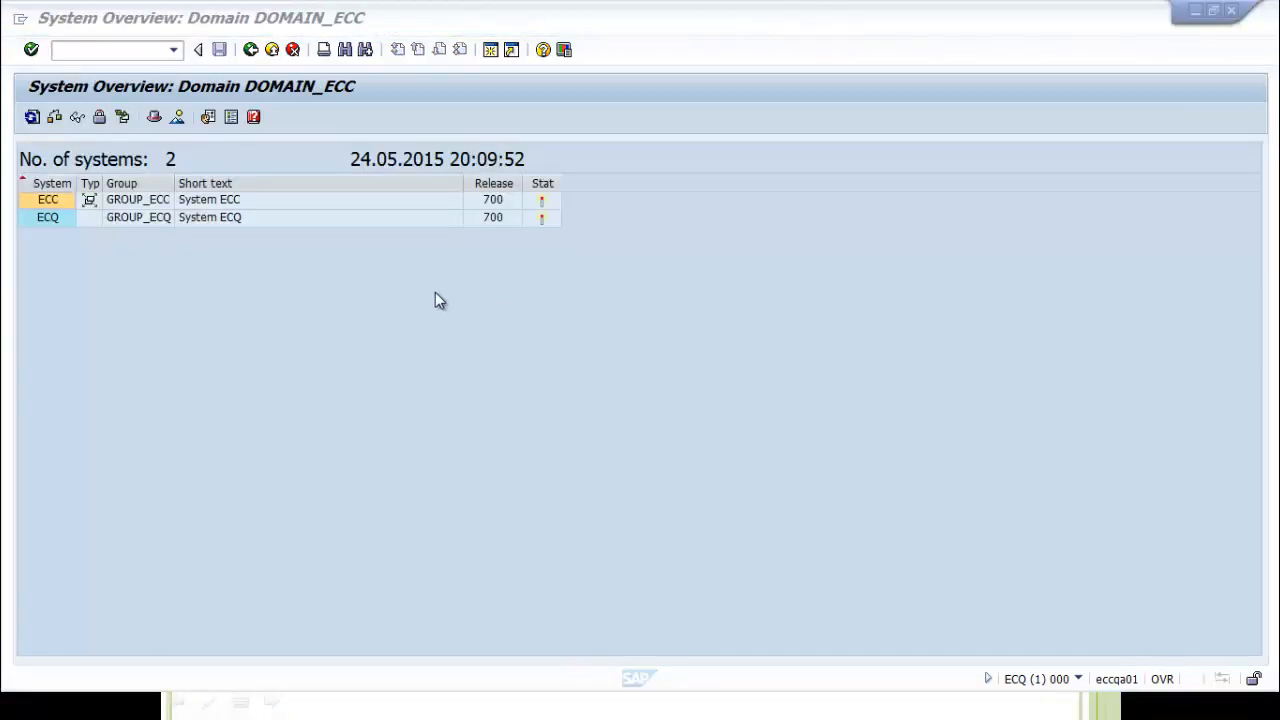
Step: On the ECQ session, view the enlarged transport route diagram, then exit the Transport Management System
left_click(42, 202)
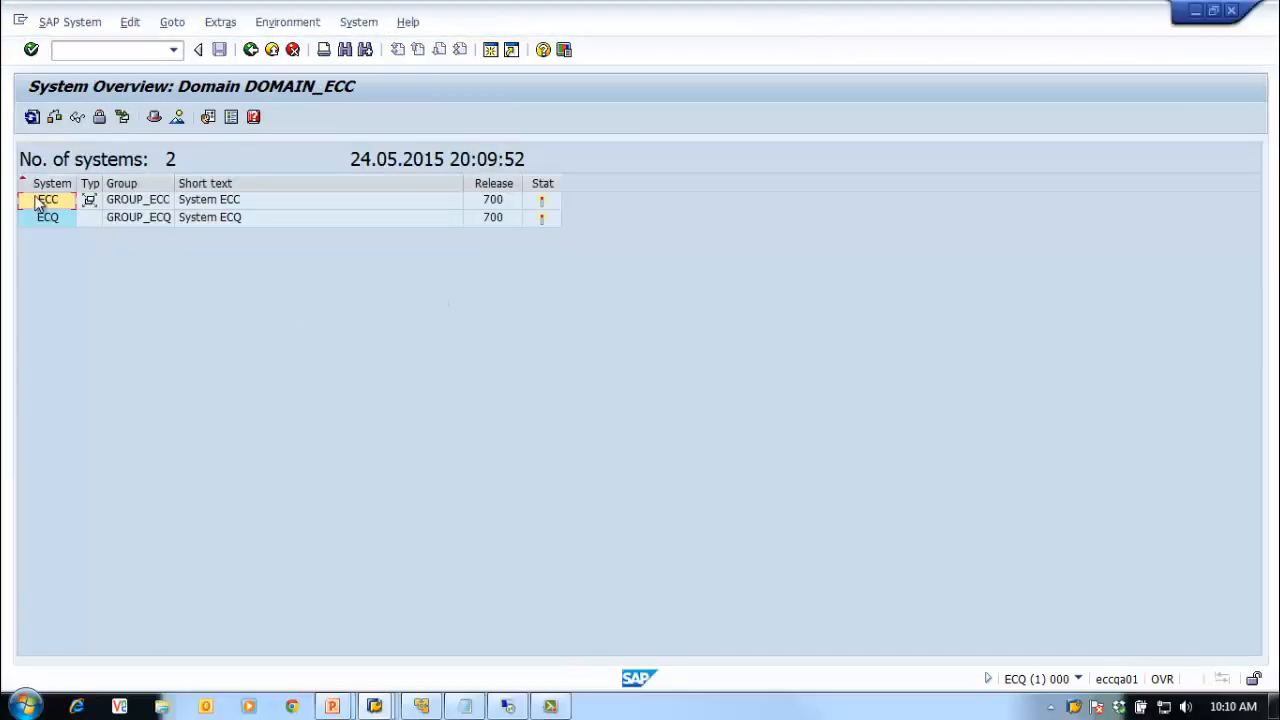
left_click(251, 50)
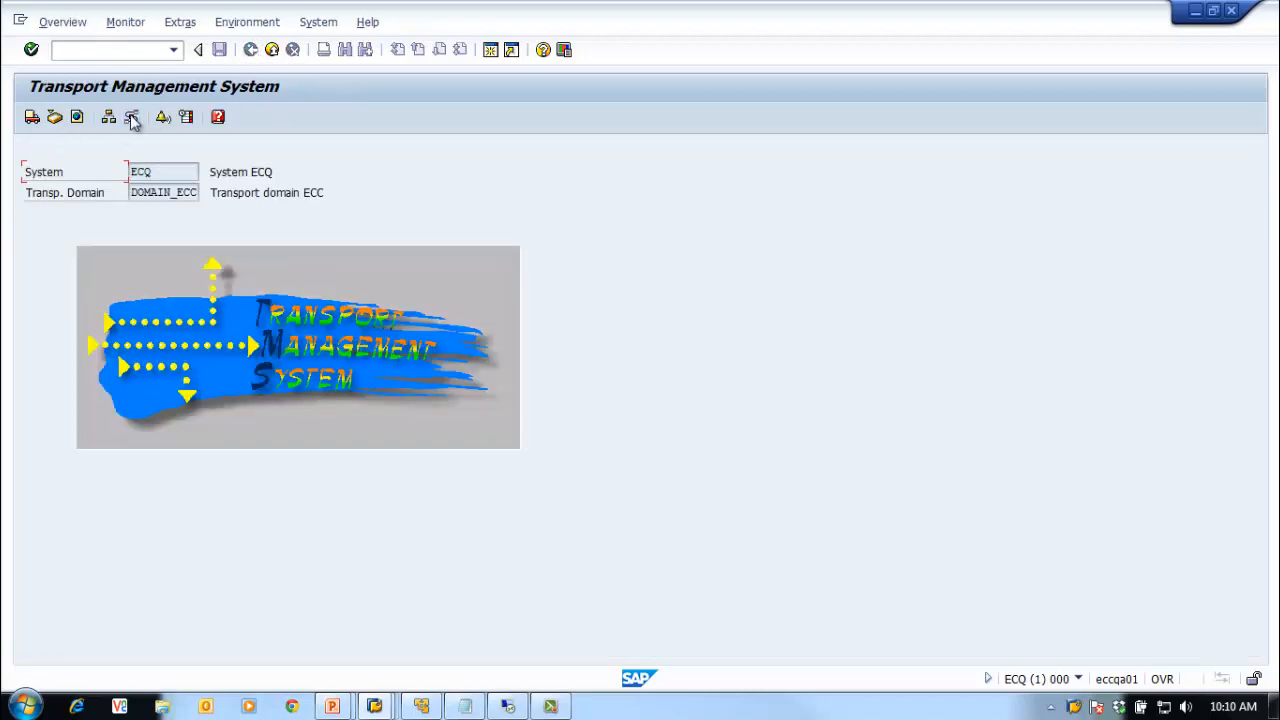
left_click(131, 117)
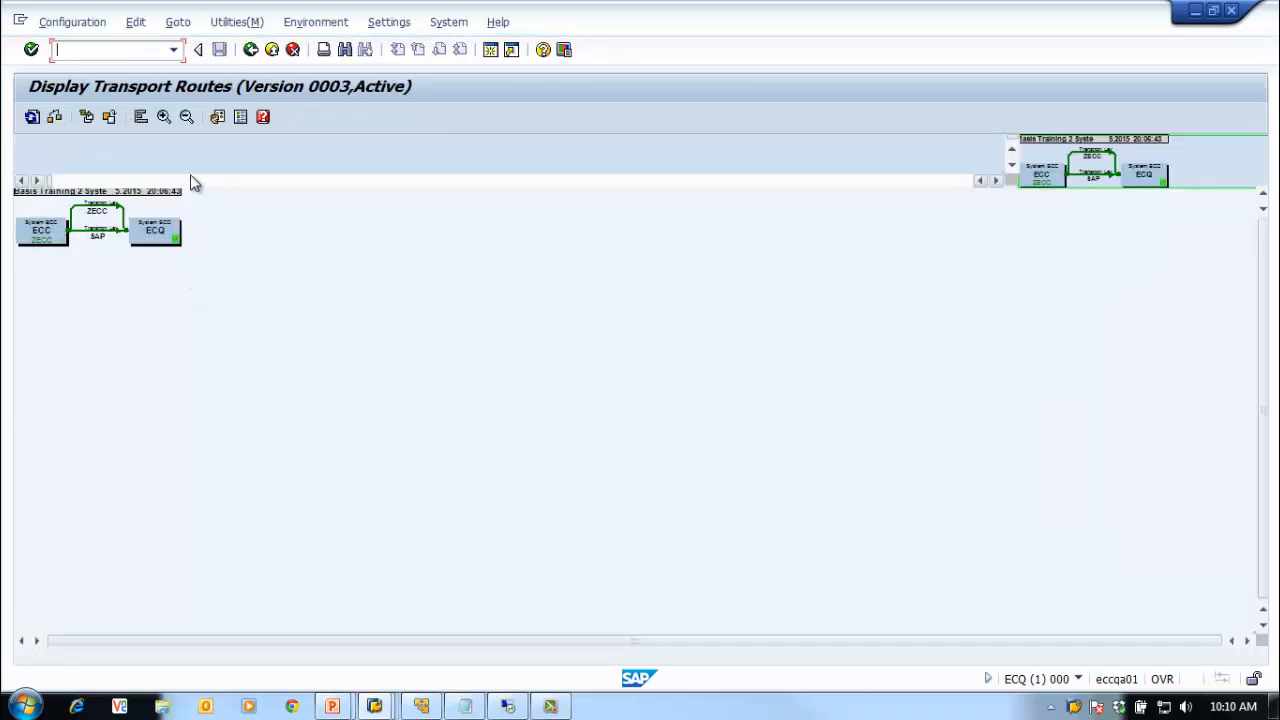
left_click(166, 117)
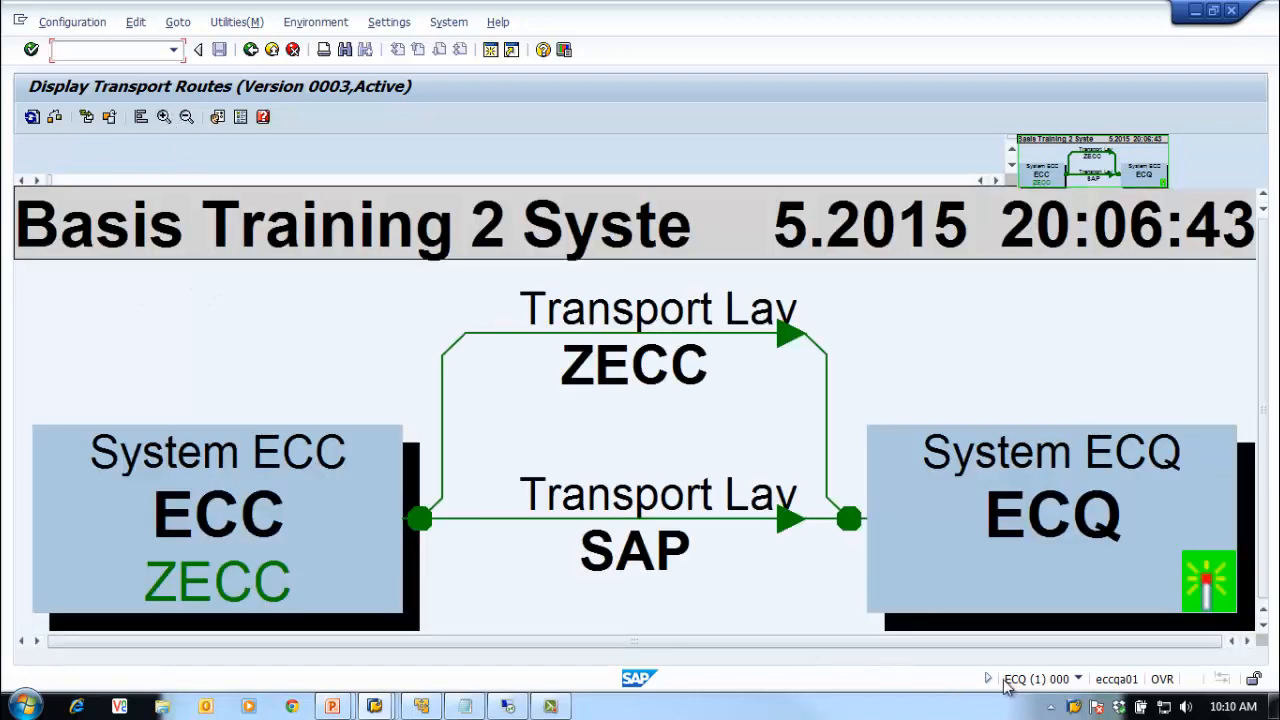
left_click(250, 50)
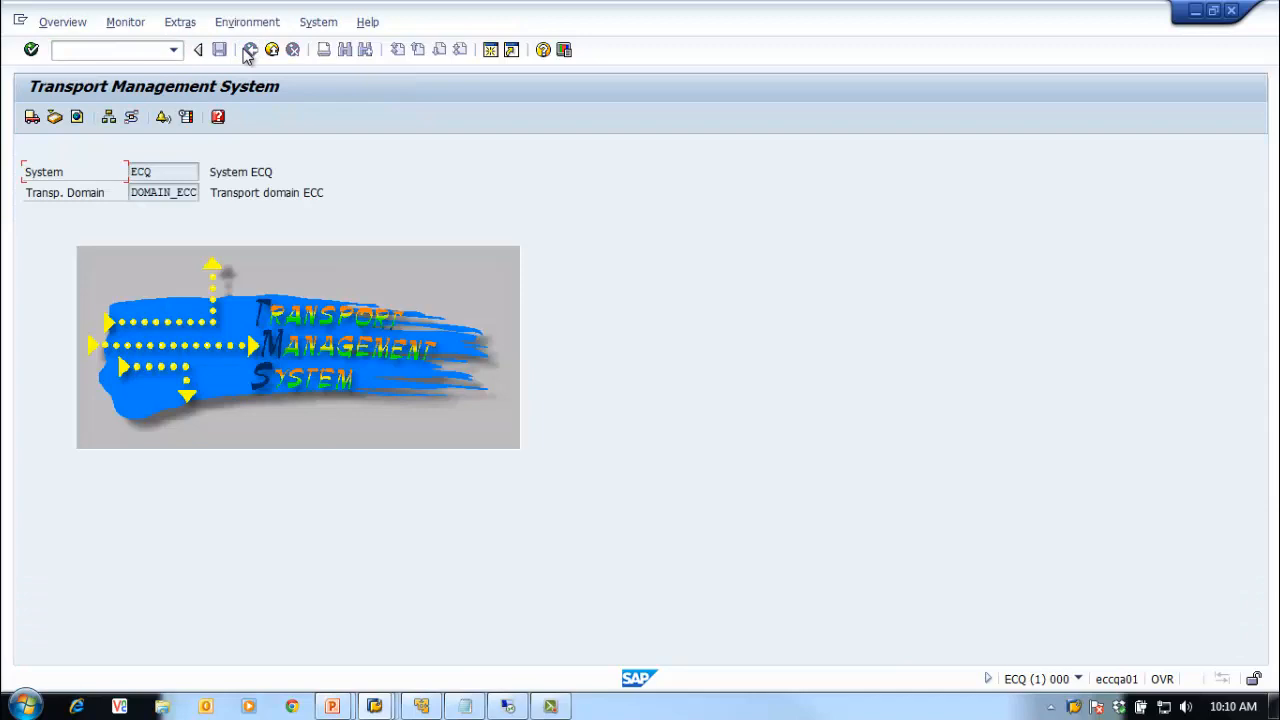
left_click(266, 55)
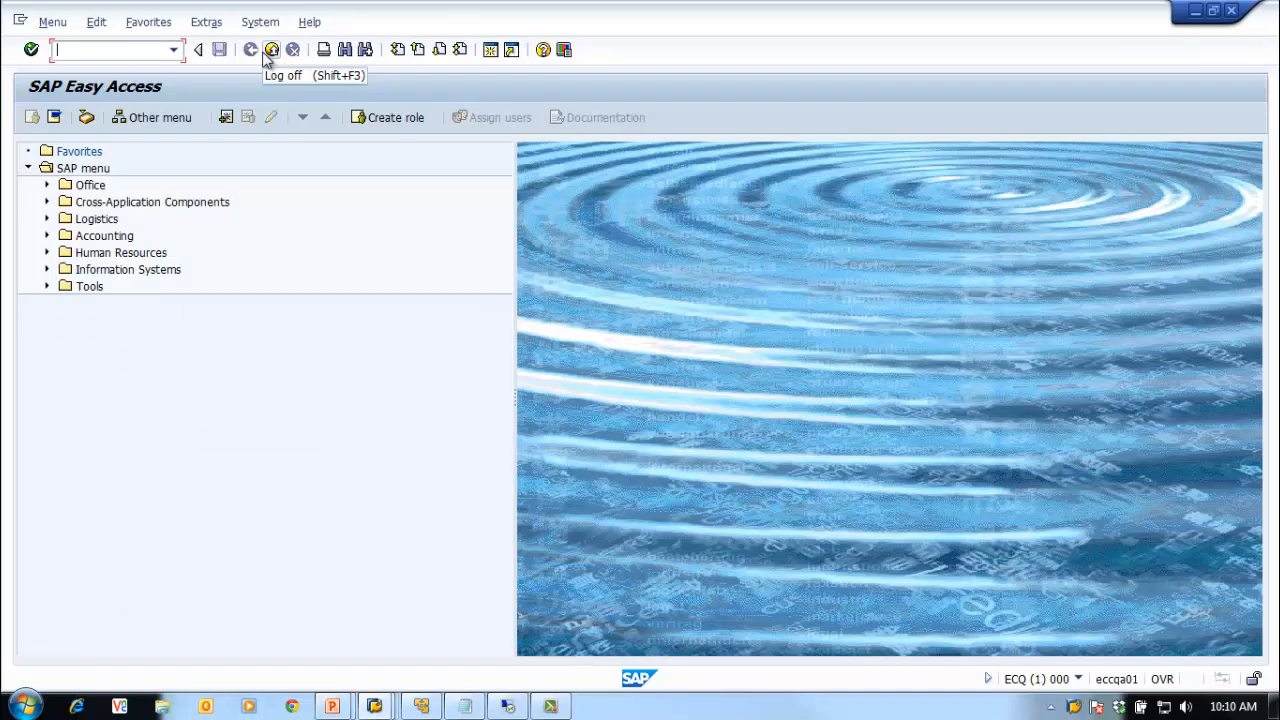
Step: Switch to the ECC session, go back to its main menu, and start SM59
right_click(1075, 707)
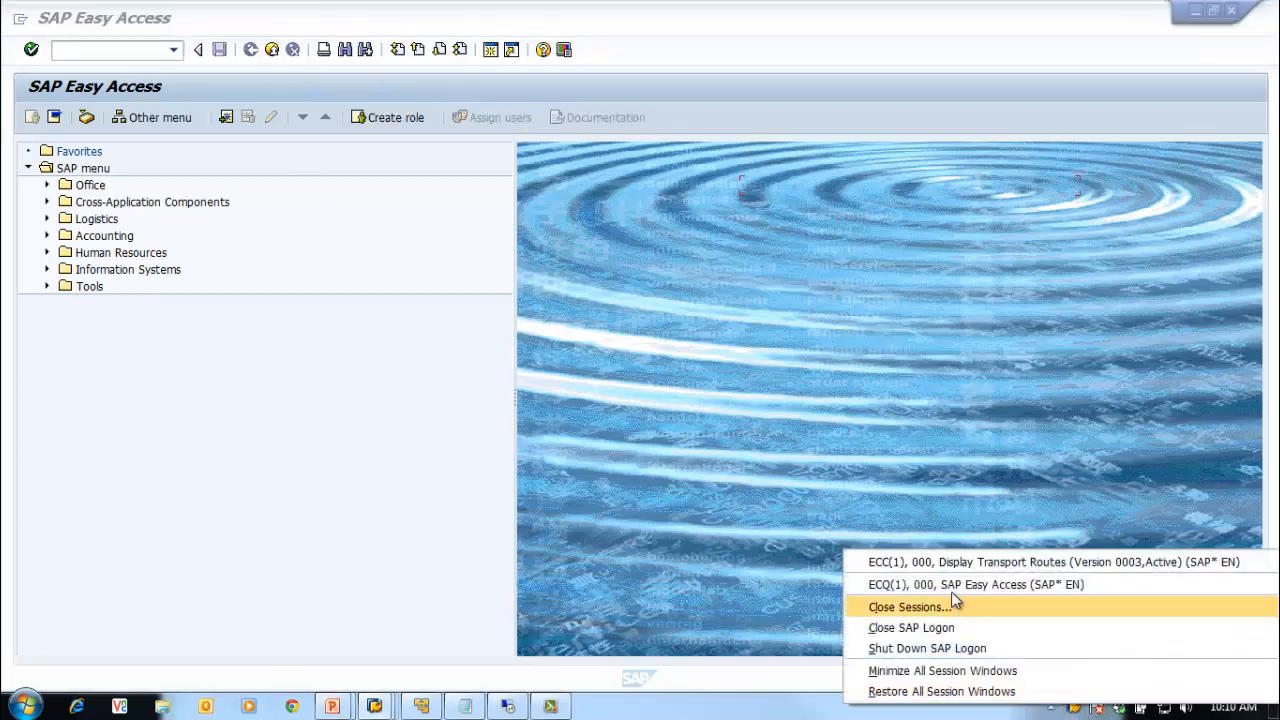
left_click(940, 562)
left_click(251, 49)
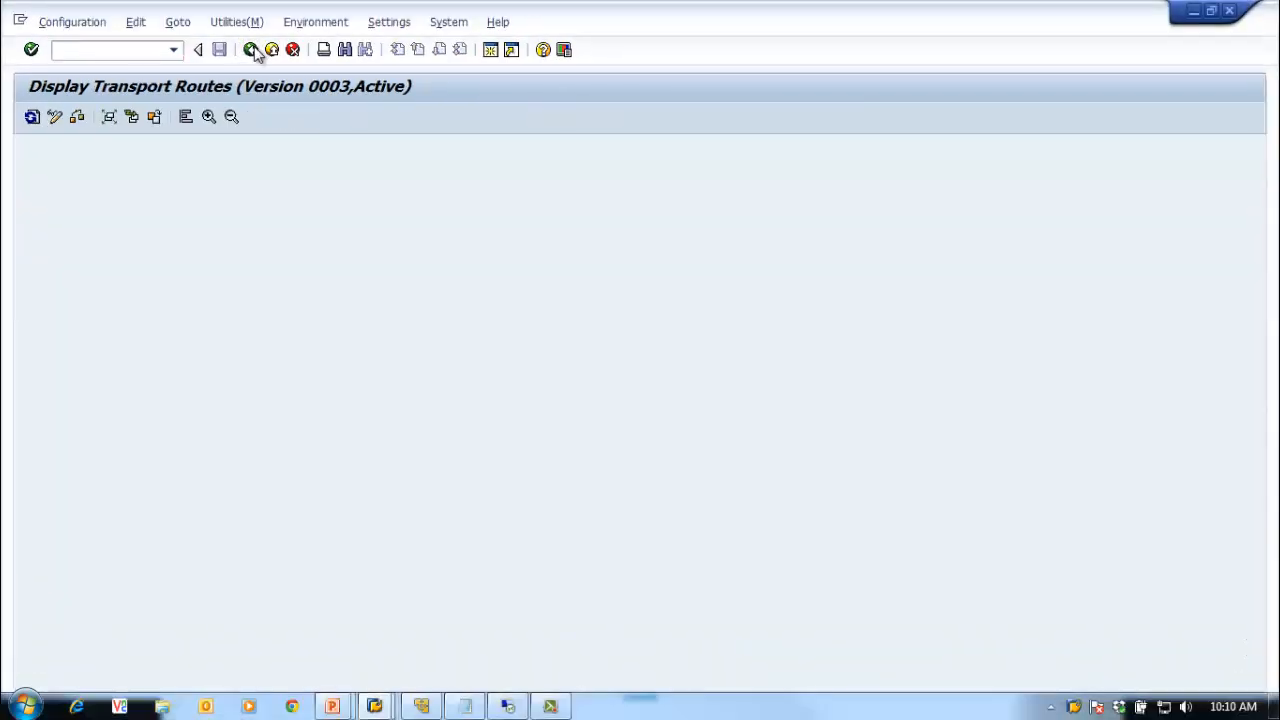
left_click(252, 49)
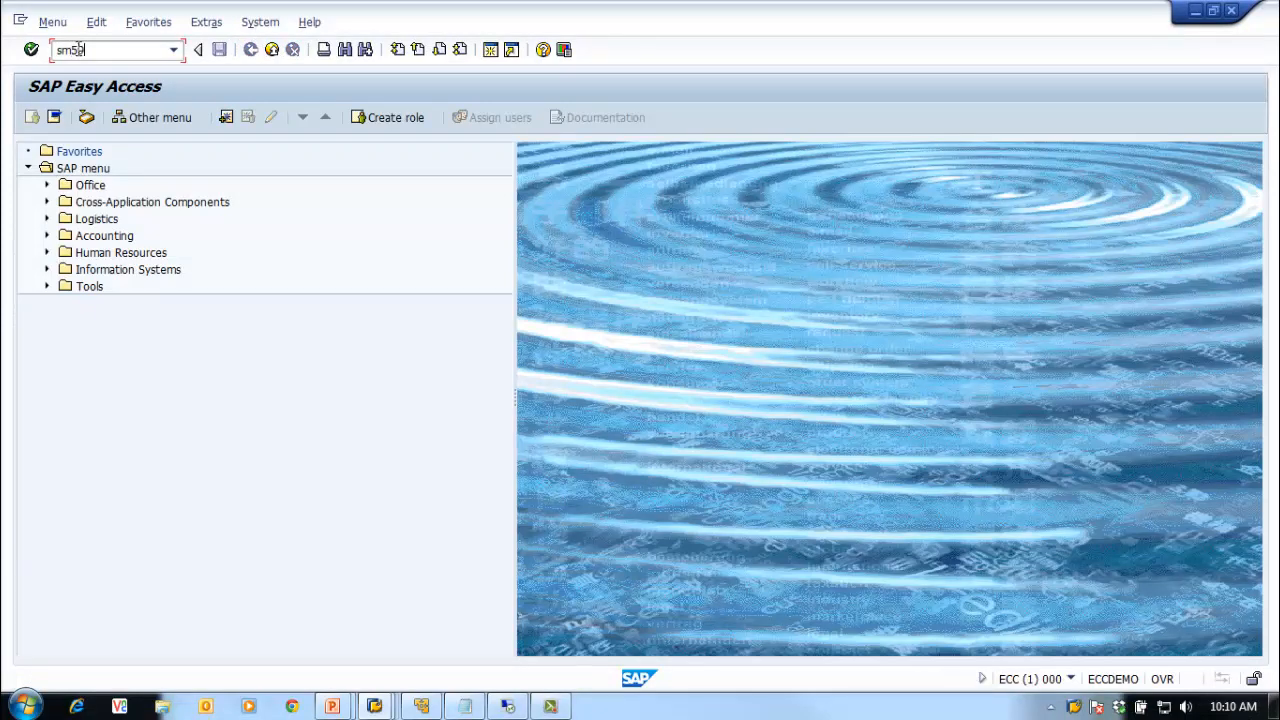
left_click(78, 47)
type("sm59")
key("Return")
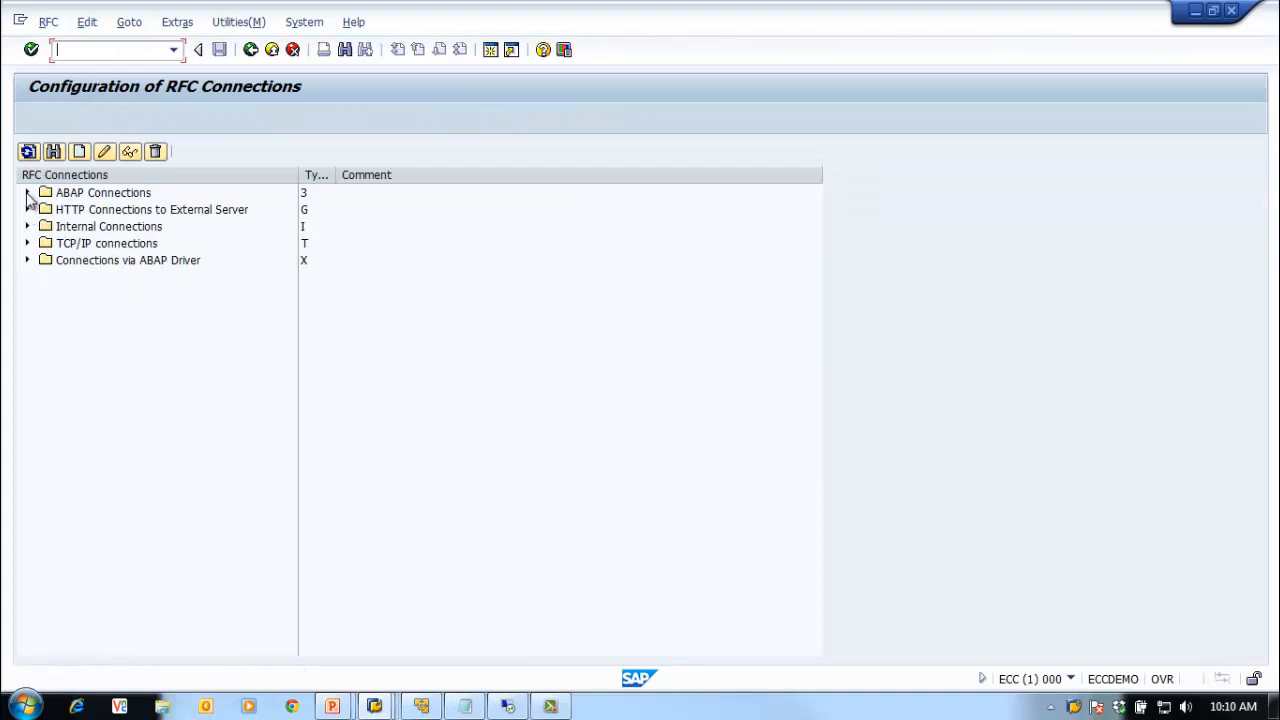
left_click(28, 193)
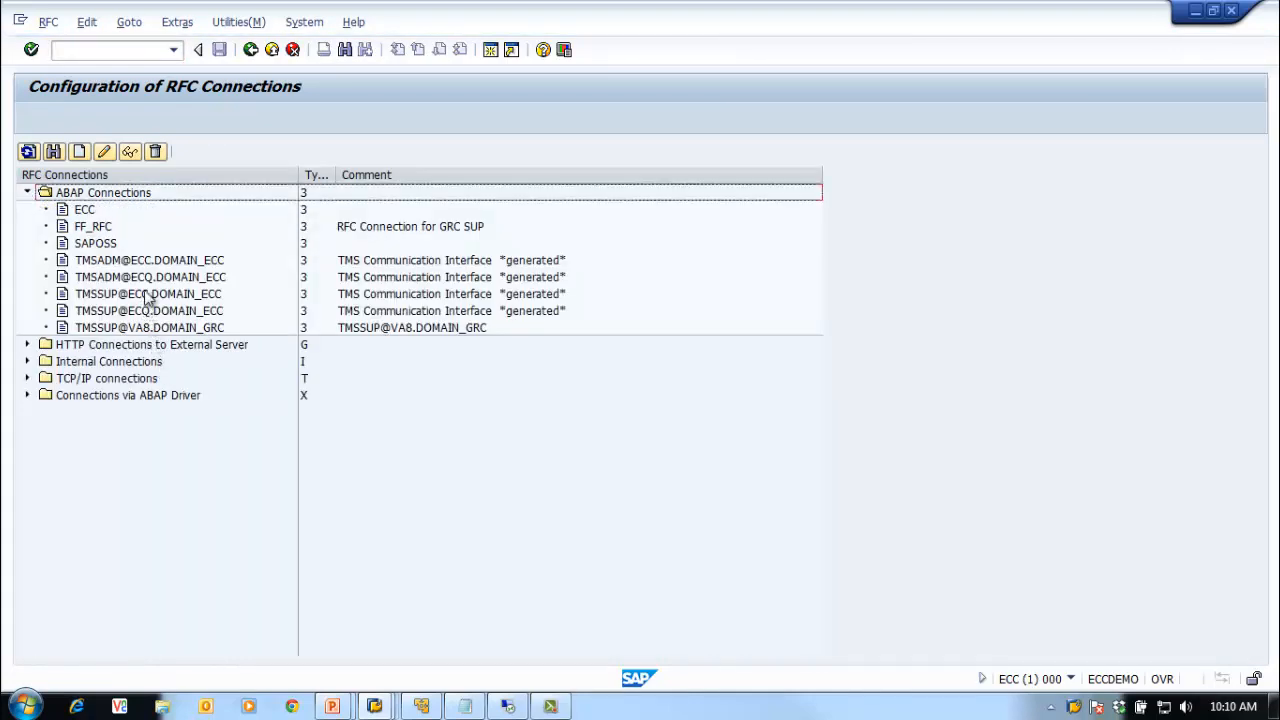
left_click(153, 280)
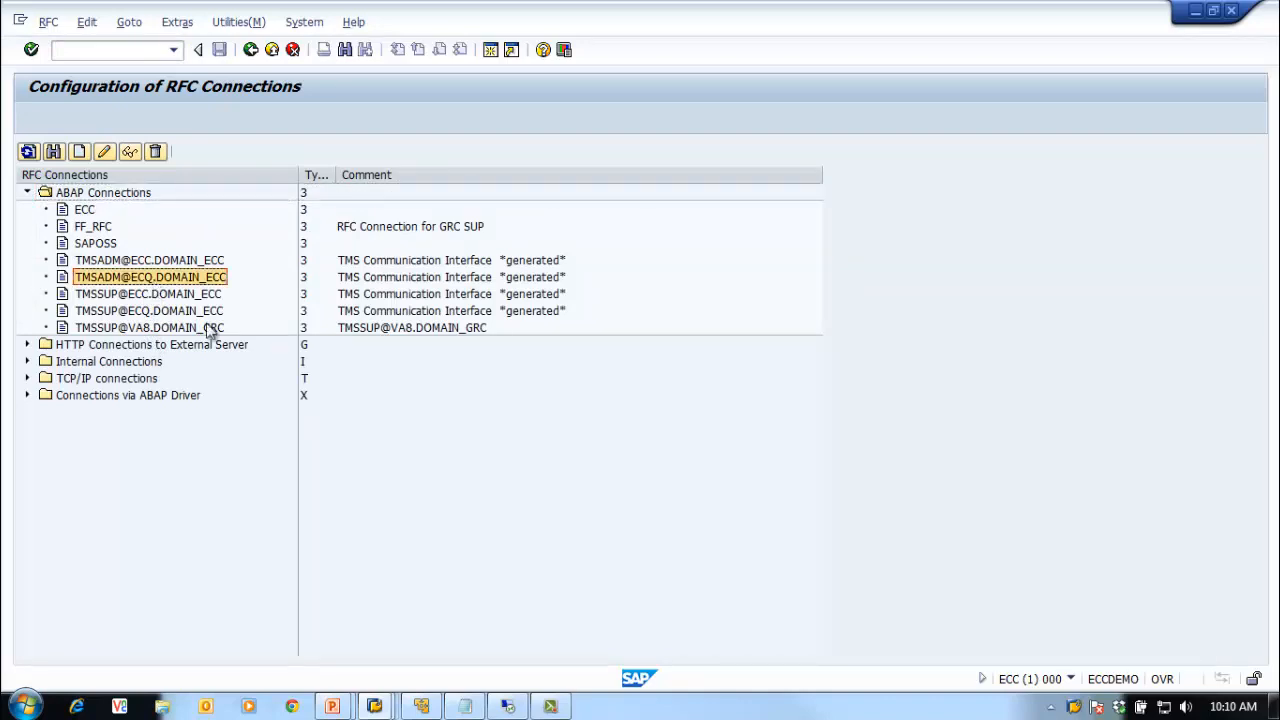
left_click(116, 262)
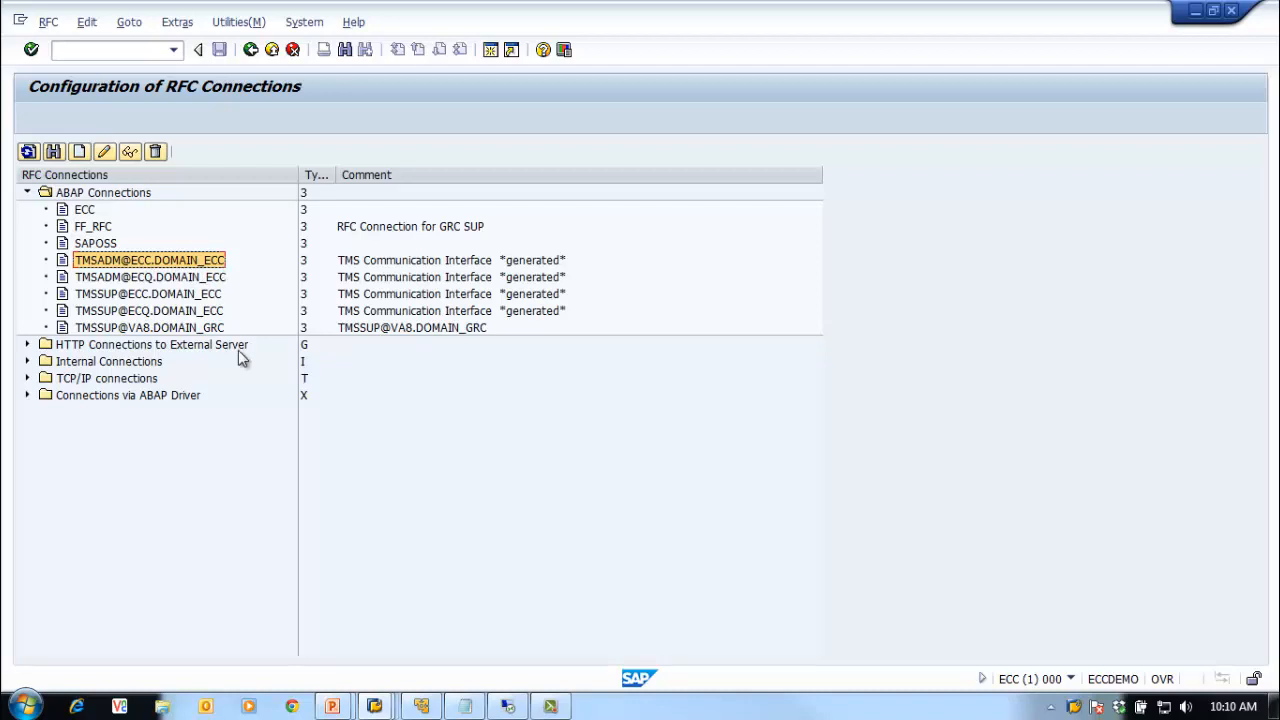
double_click(181, 264)
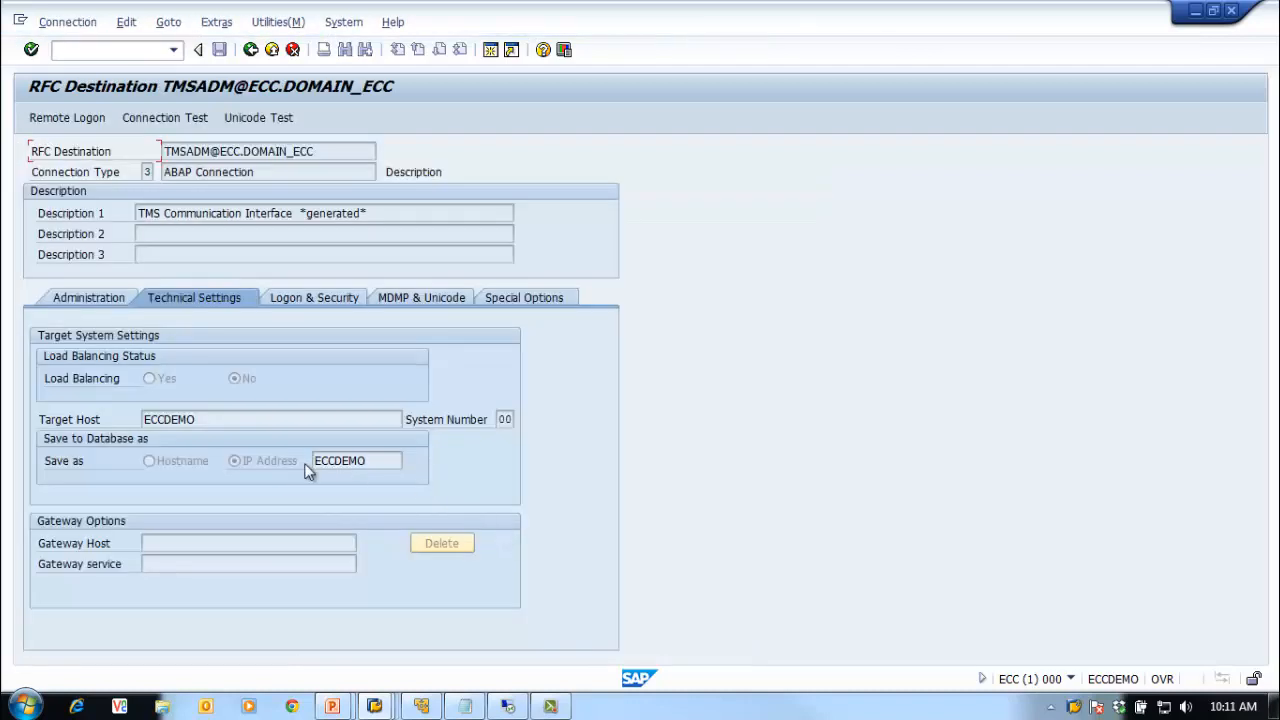
left_click(315, 297)
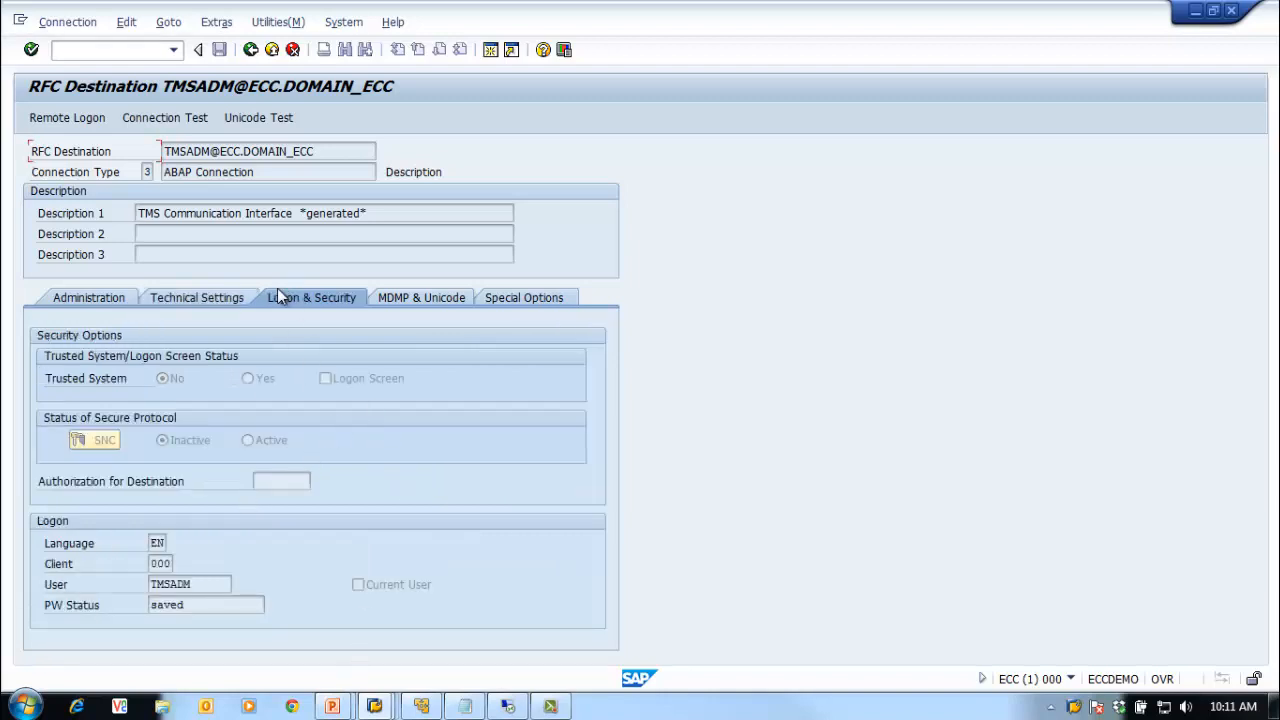
double_click(195, 584)
left_click_drag(380, 213, 304, 220)
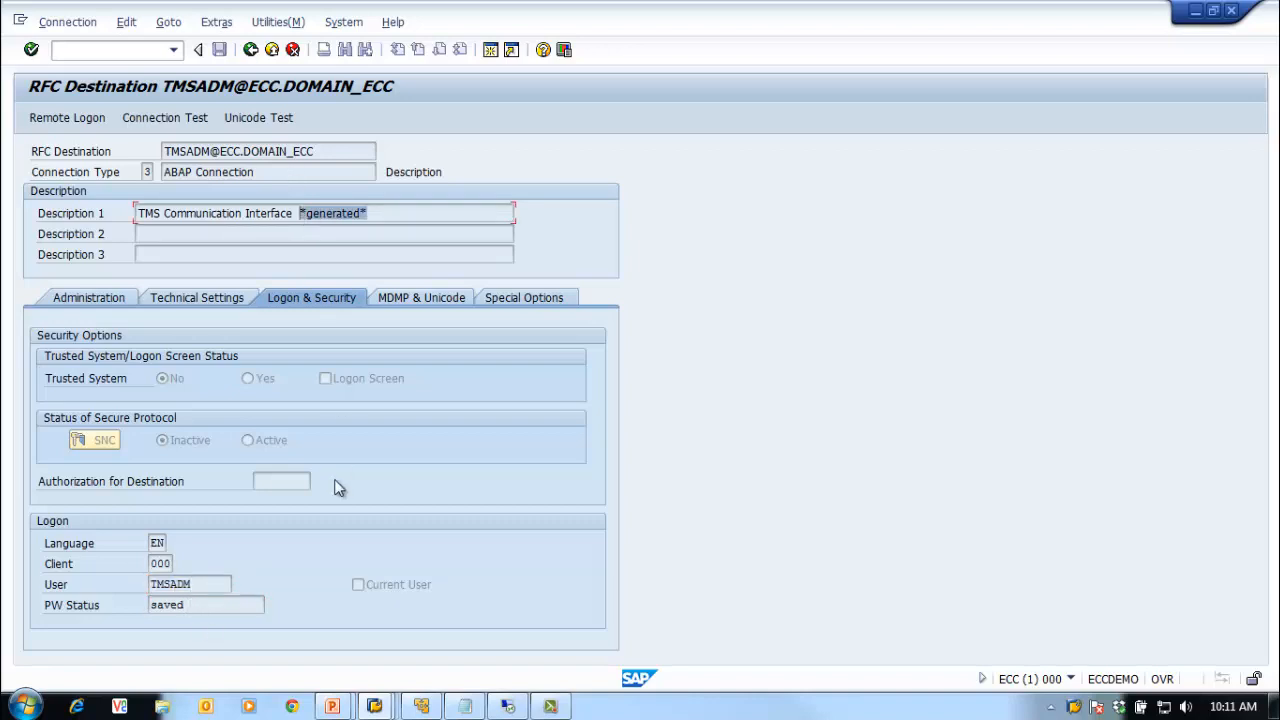
left_click(250, 49)
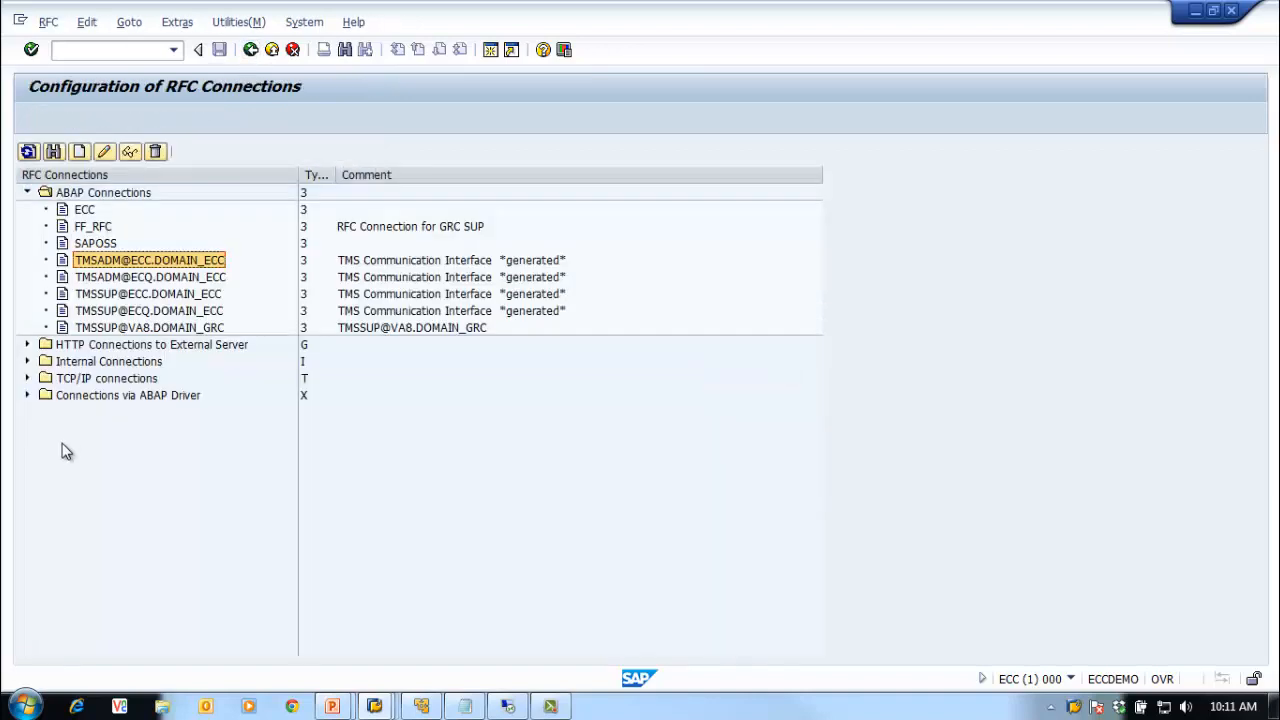
left_click(102, 152)
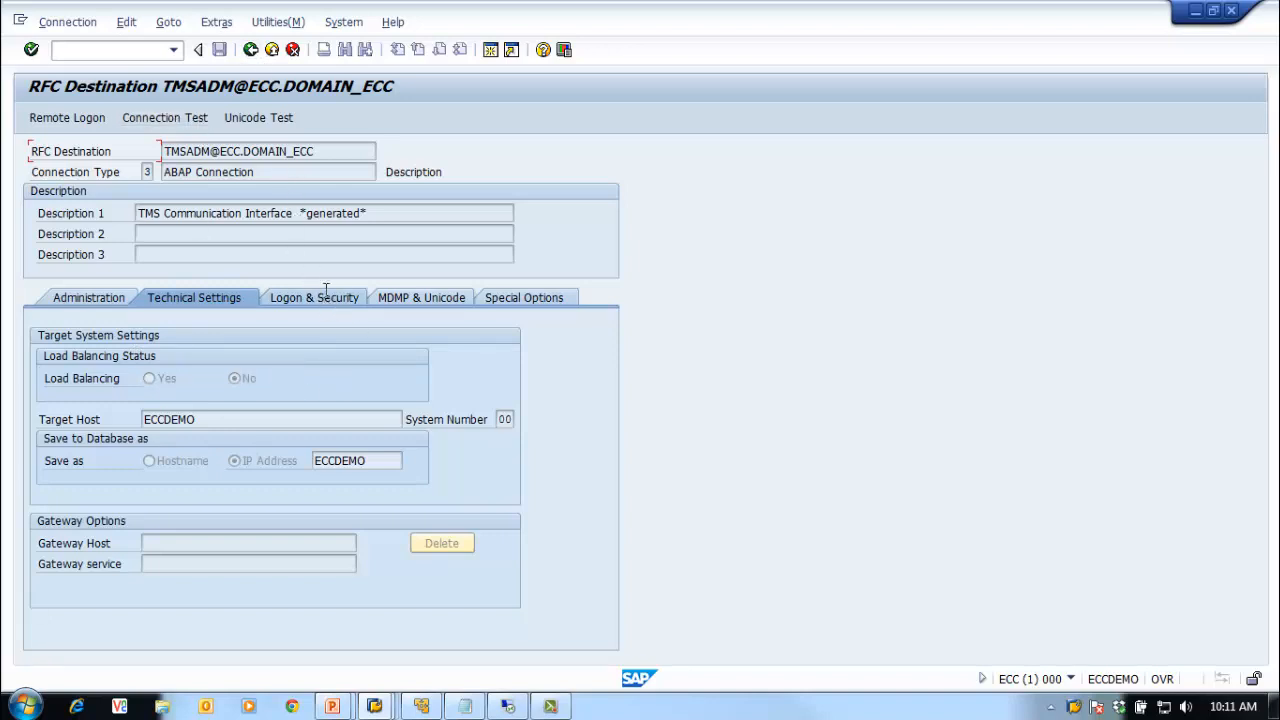
left_click(251, 50)
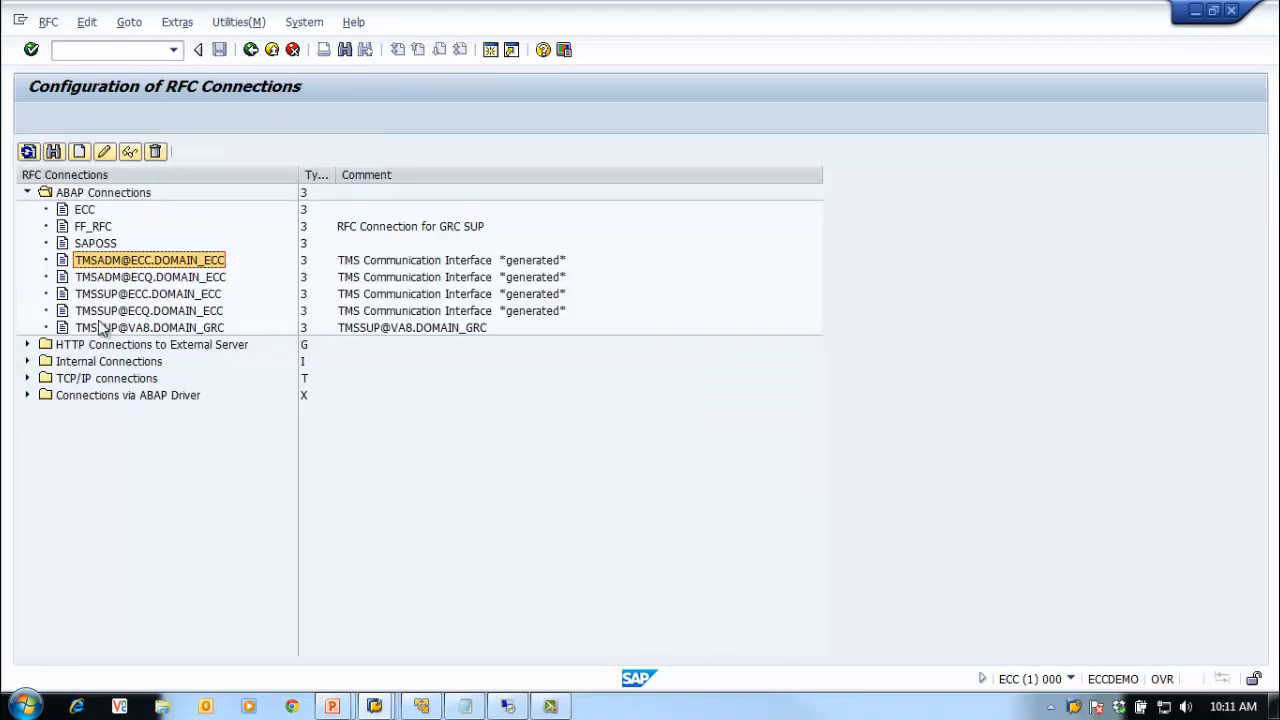
left_click(142, 278)
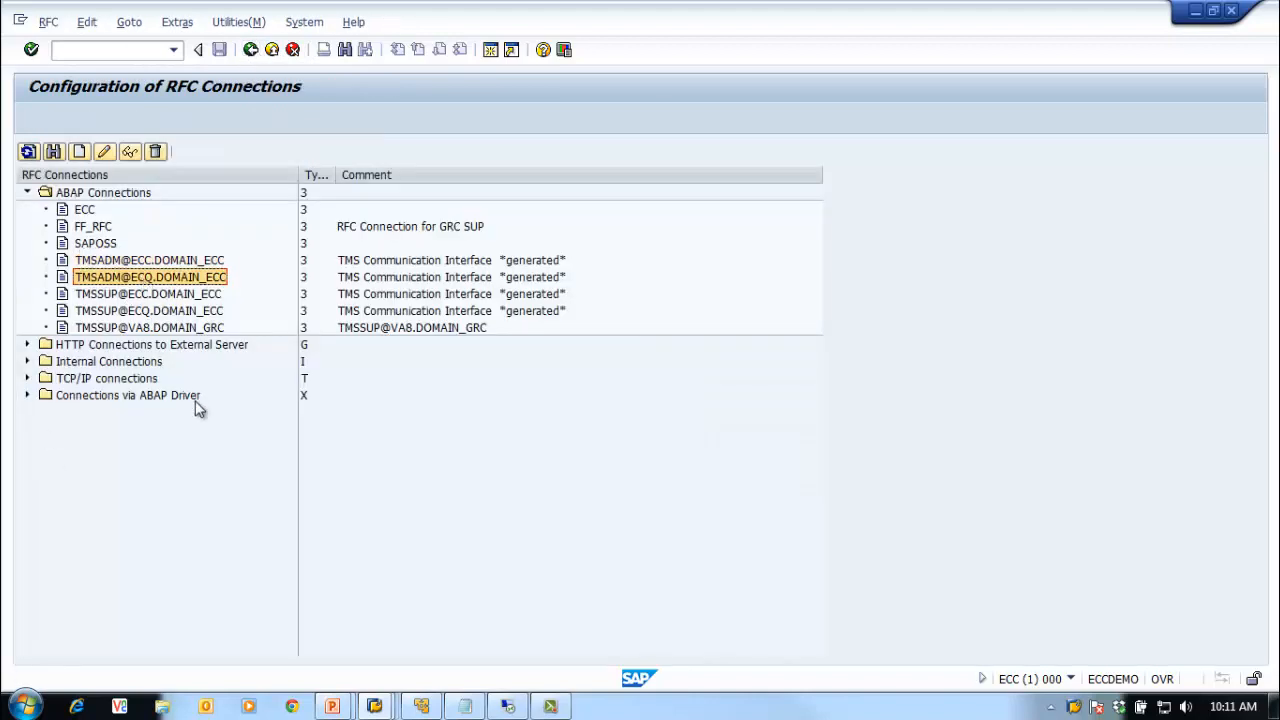
double_click(200, 285)
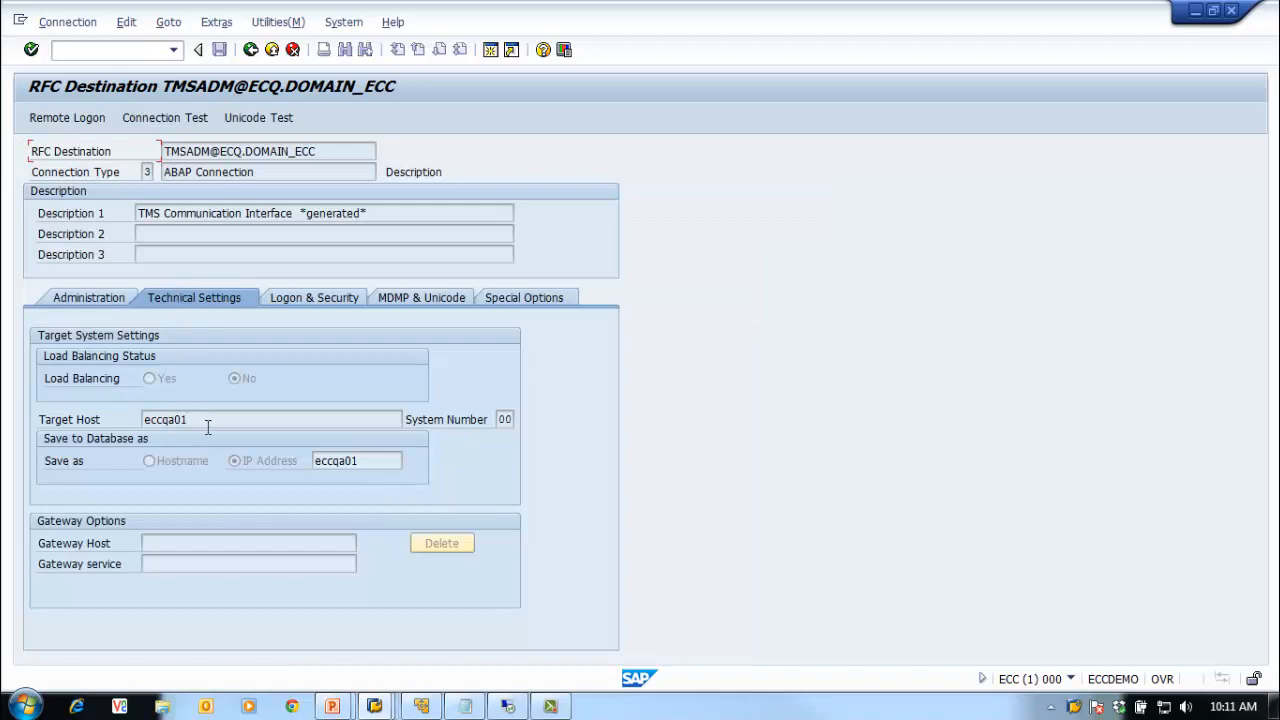
left_click_drag(208, 420, 116, 420)
left_click(160, 420)
left_click(303, 298)
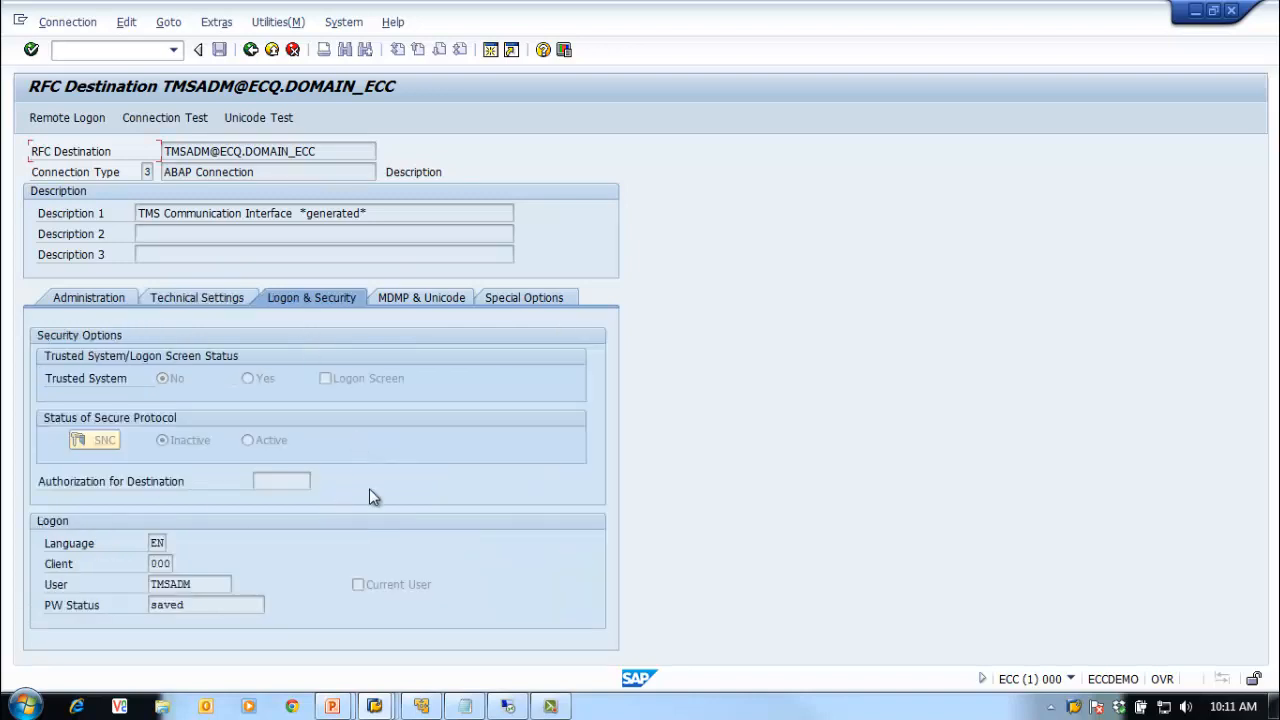
double_click(197, 584)
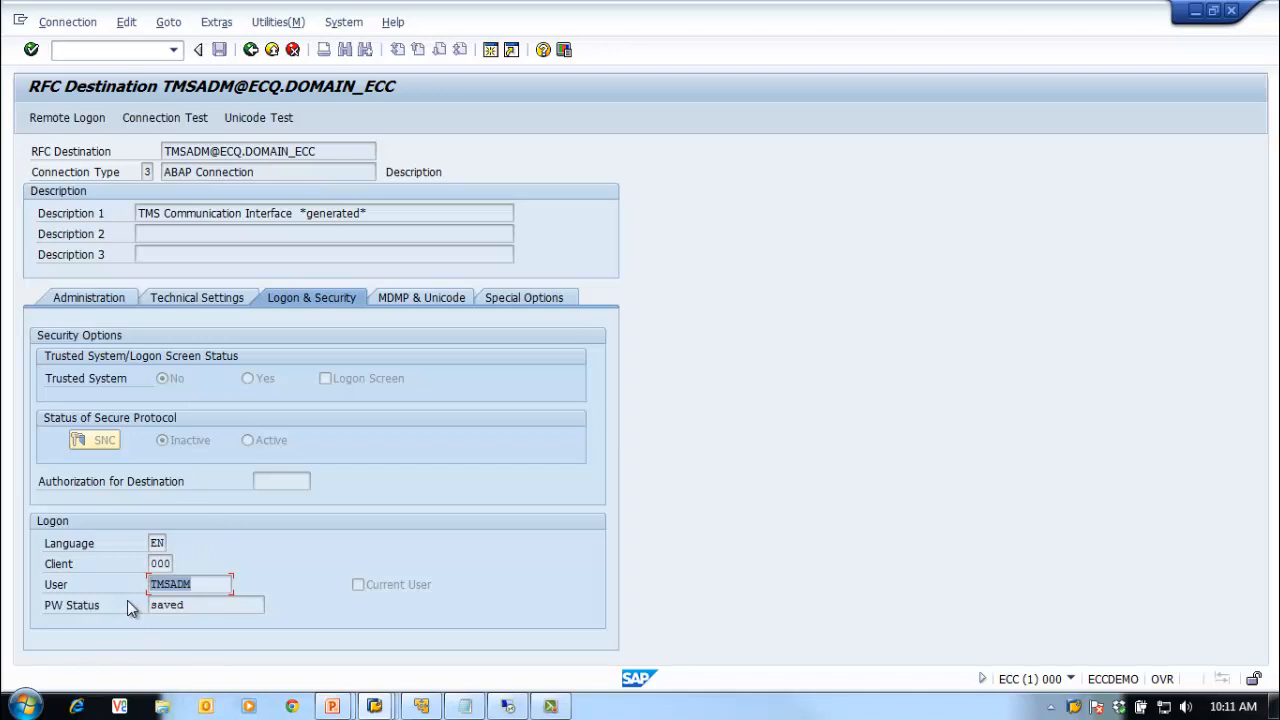
left_click(192, 298)
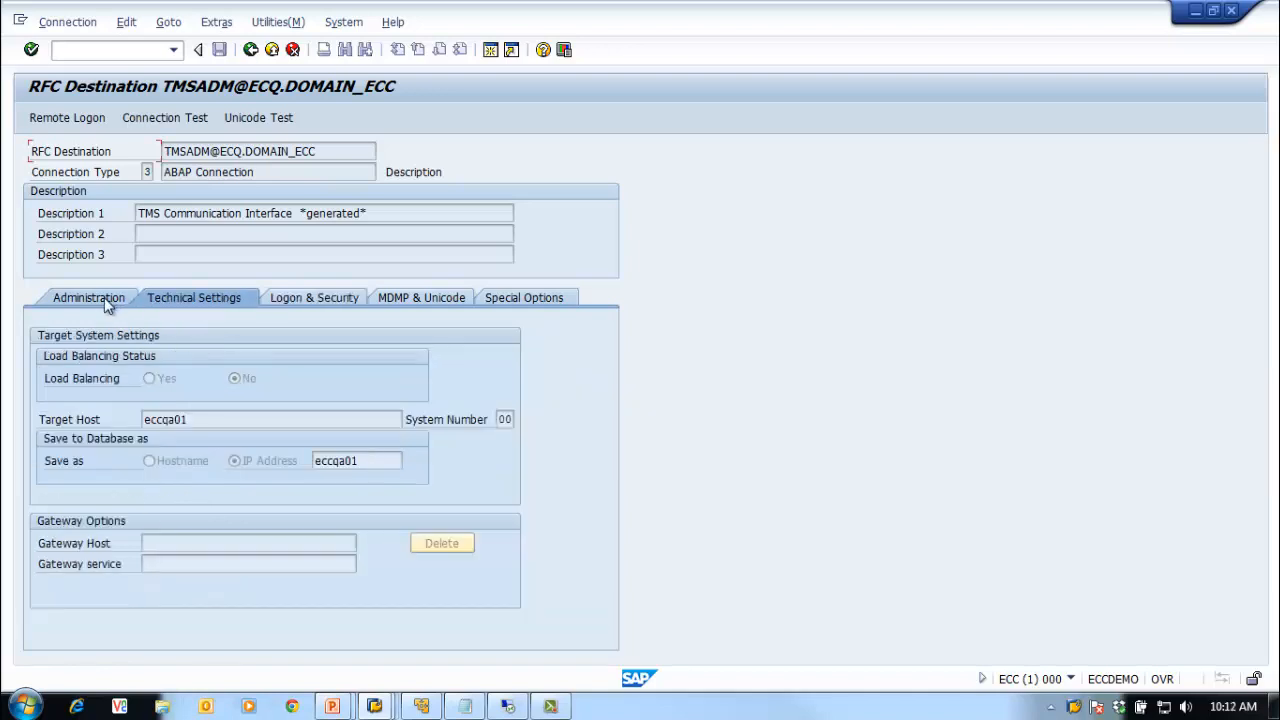
left_click(101, 296)
left_click(250, 49)
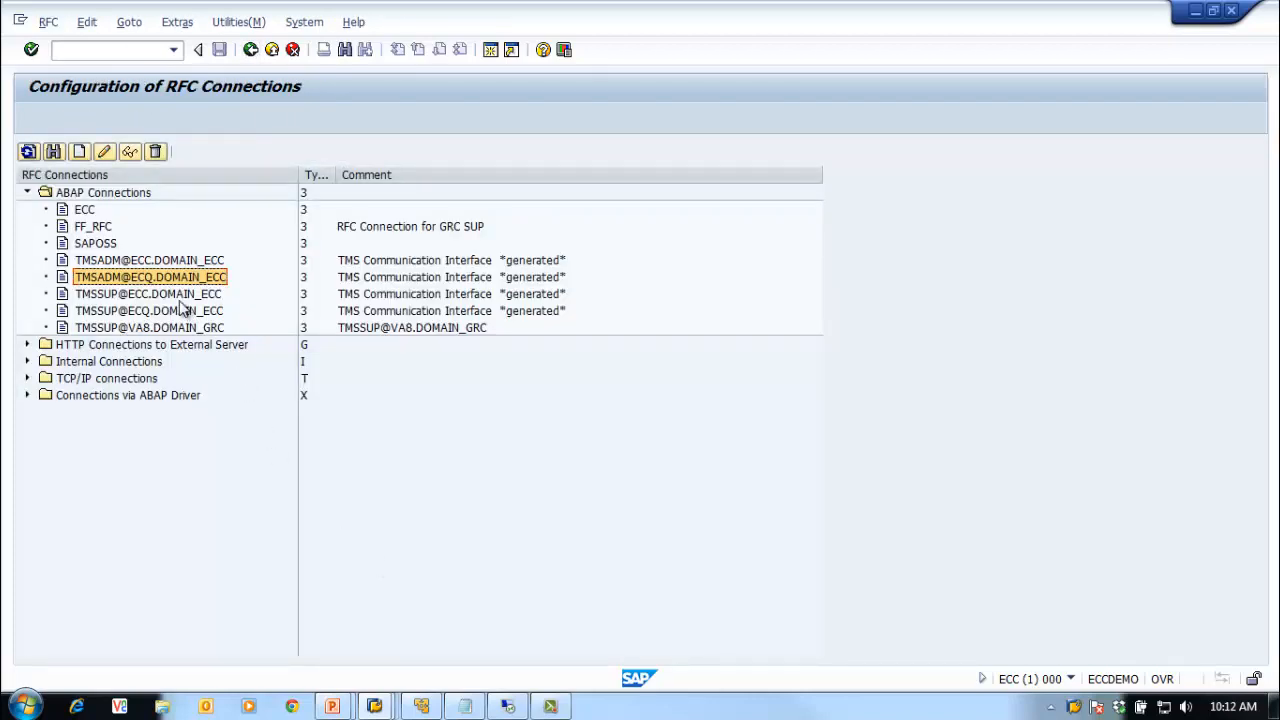
left_click(182, 296)
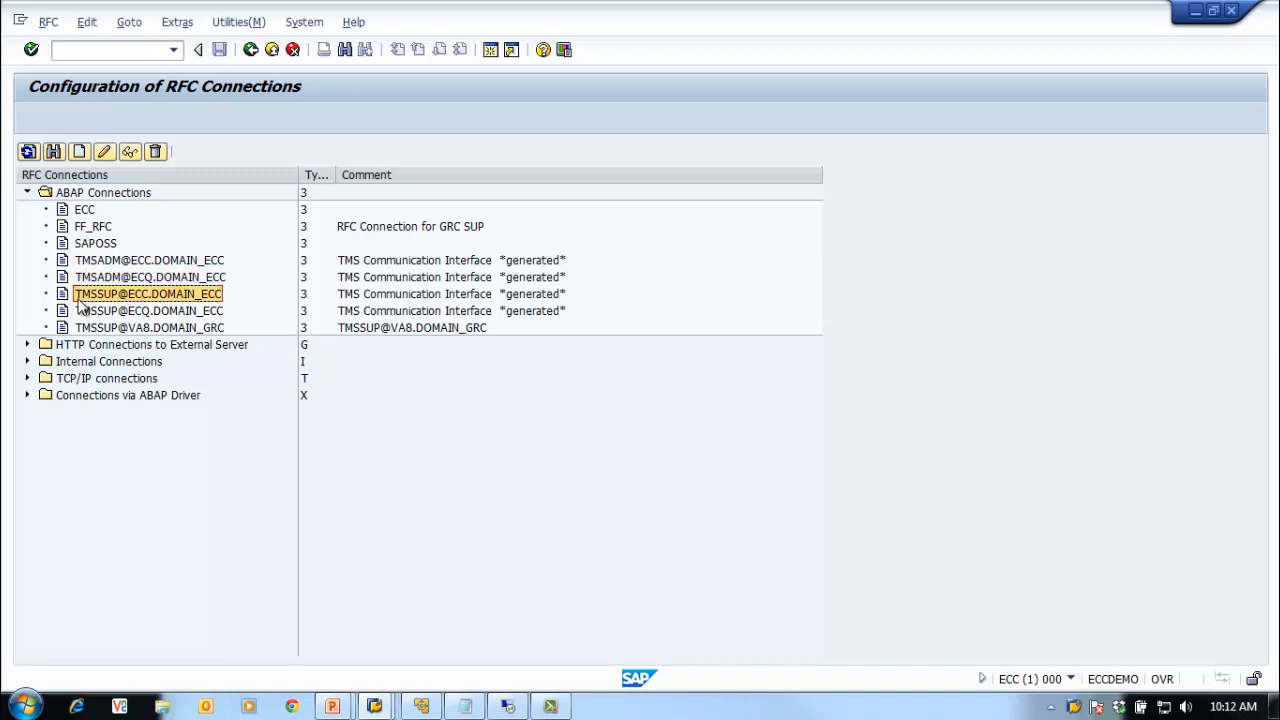
double_click(140, 295)
left_click(250, 49)
left_click(153, 311)
left_click(156, 295)
left_click(170, 311)
left_click(168, 295)
left_click(178, 312)
left_click(172, 294)
left_click(178, 312)
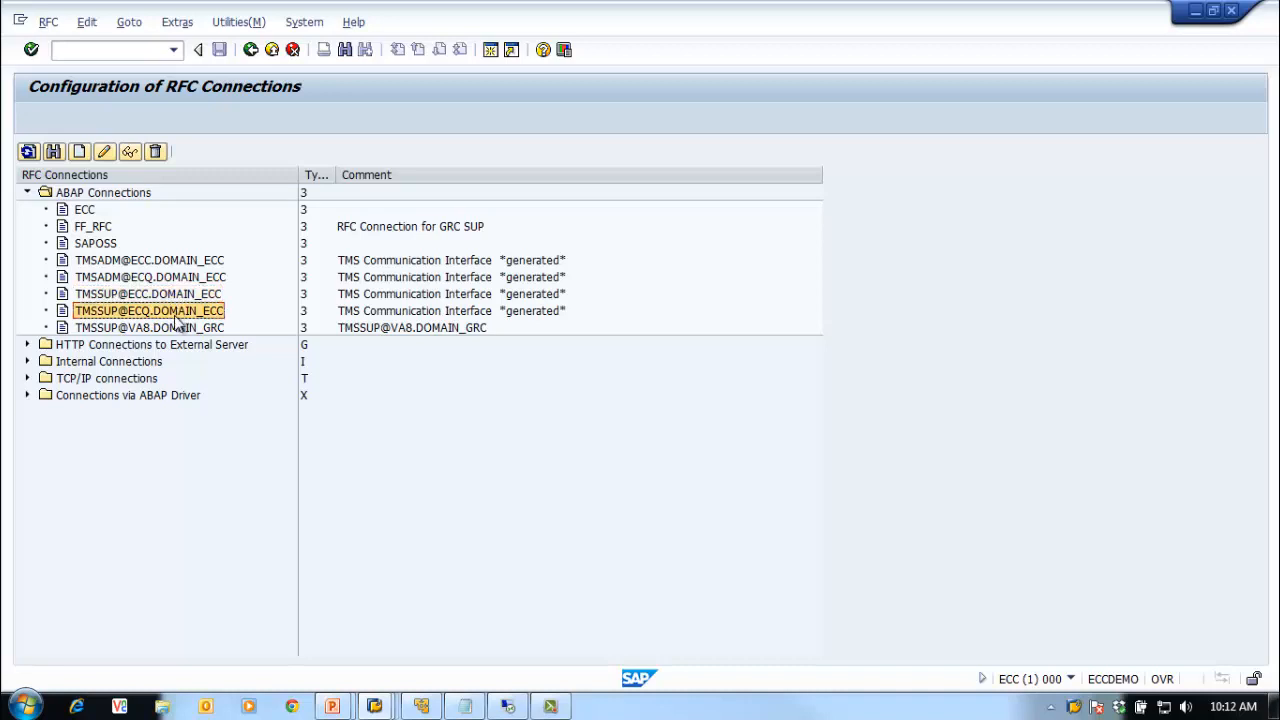
double_click(151, 296)
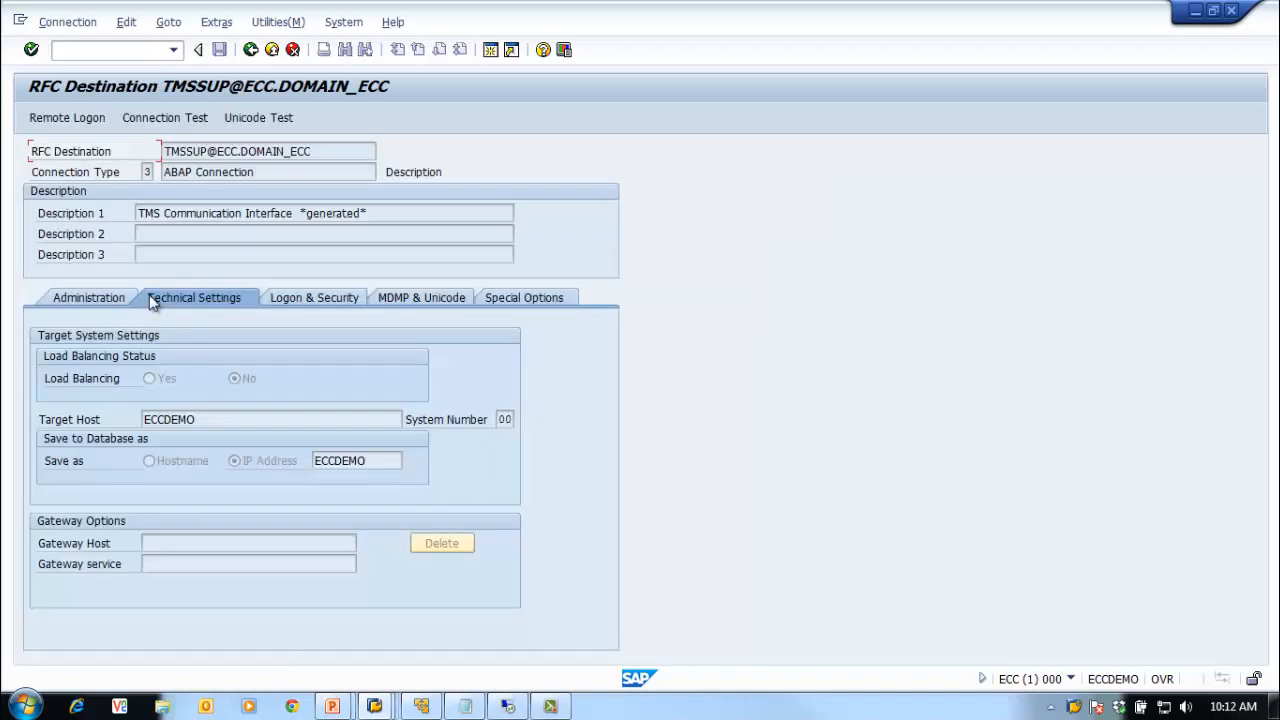
left_click(301, 300)
left_click(178, 585)
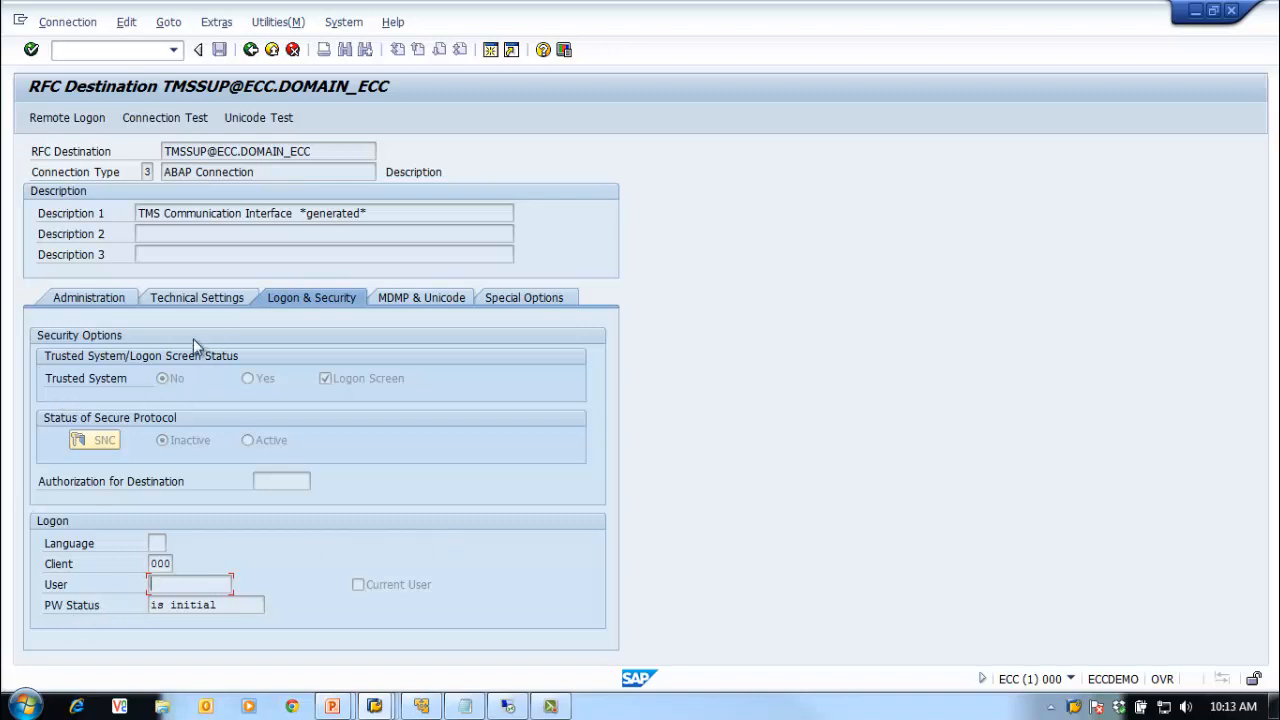
left_click(176, 298)
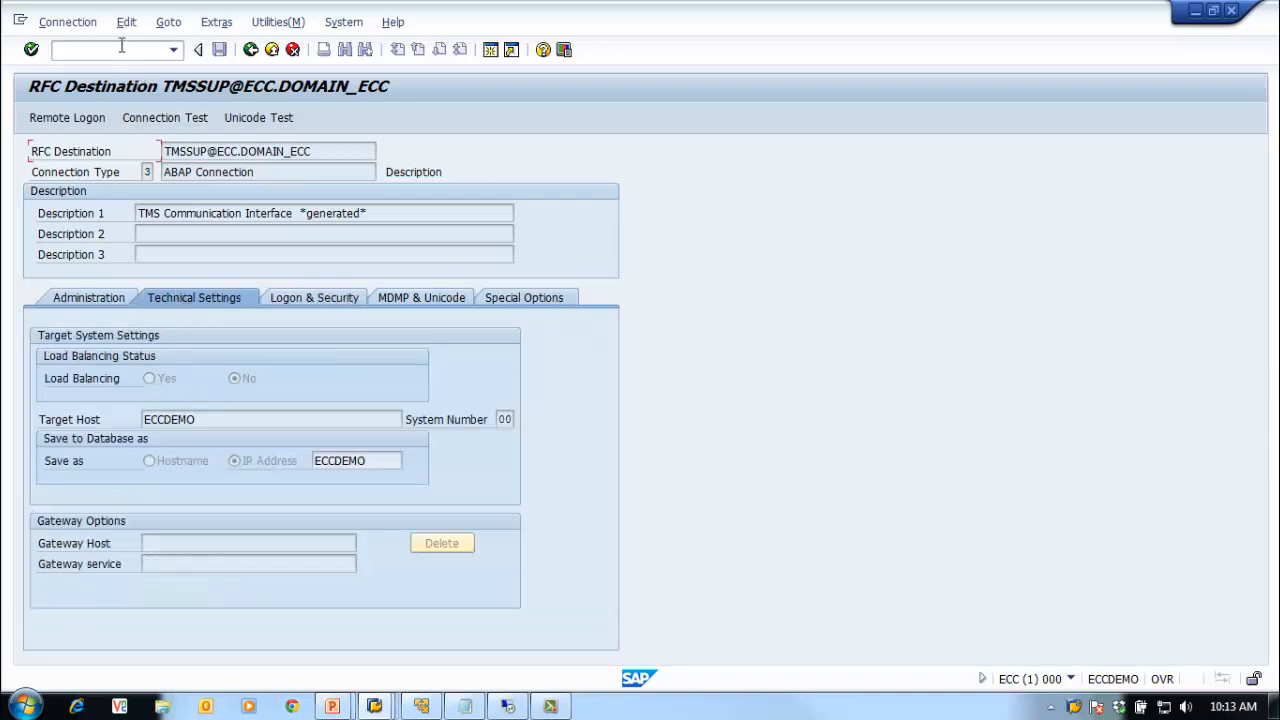
type("/nsu01")
Step: Display user TMSADM in SU01 and view its logon data
key("Return")
type("tmsadm")
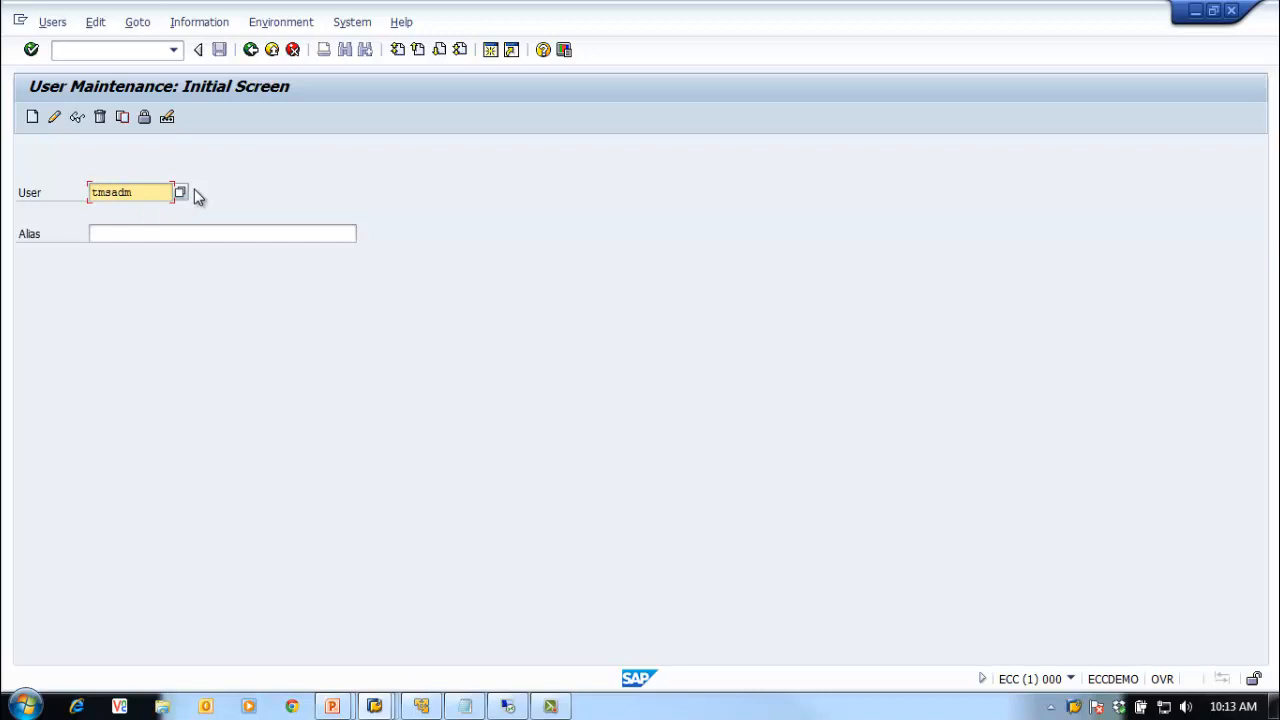
left_click(77, 117)
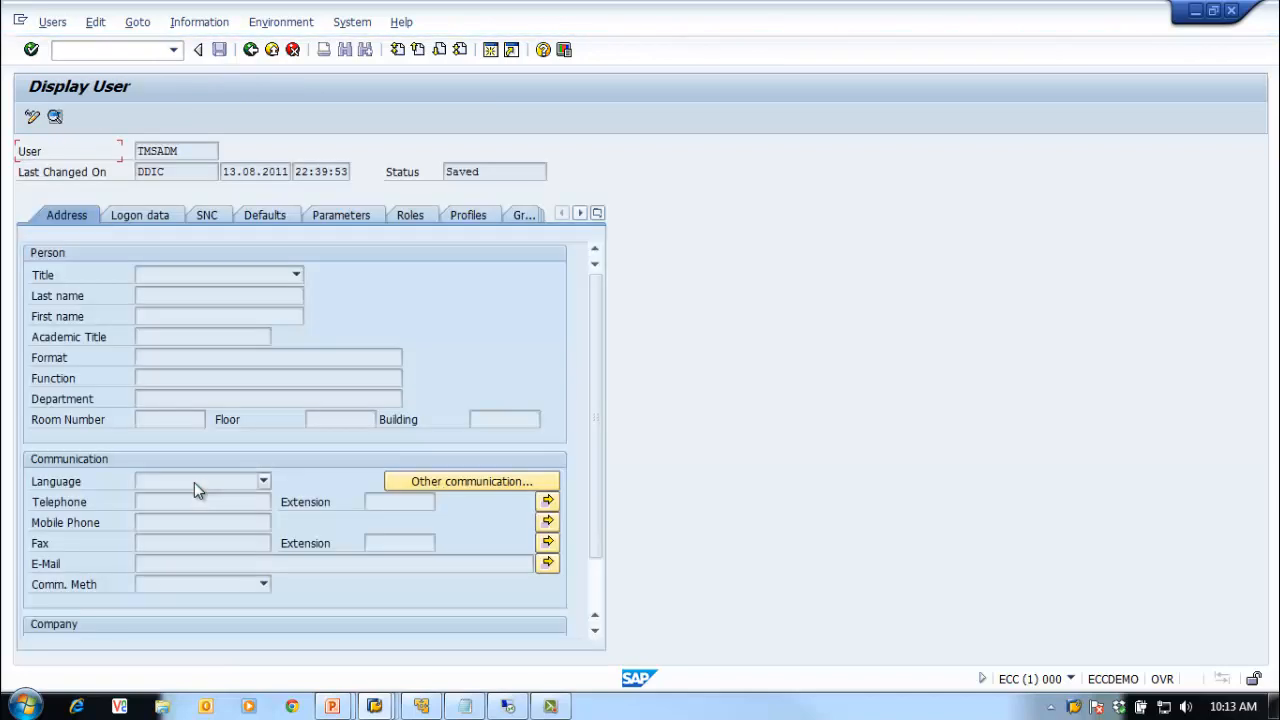
left_click(157, 207)
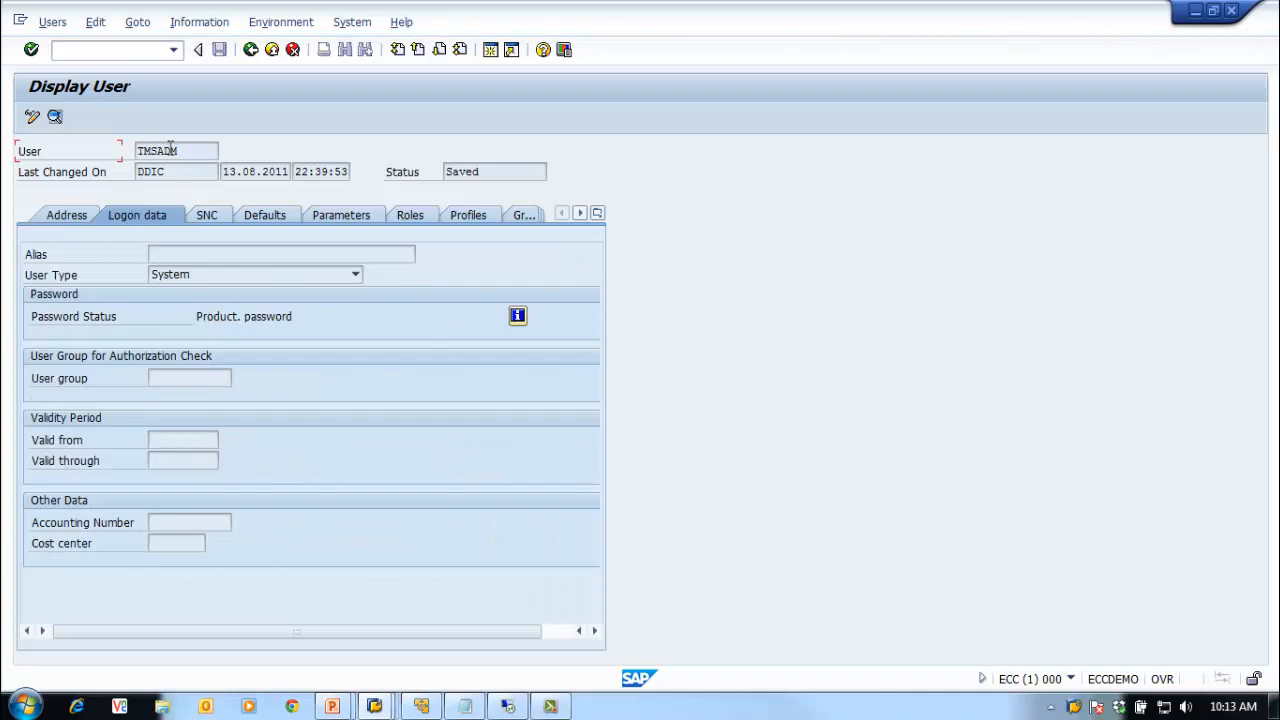
Step: Check TMSADM's roles and the S_A.TMSADM profile, then return to the user maintenance start screen
left_click(412, 218)
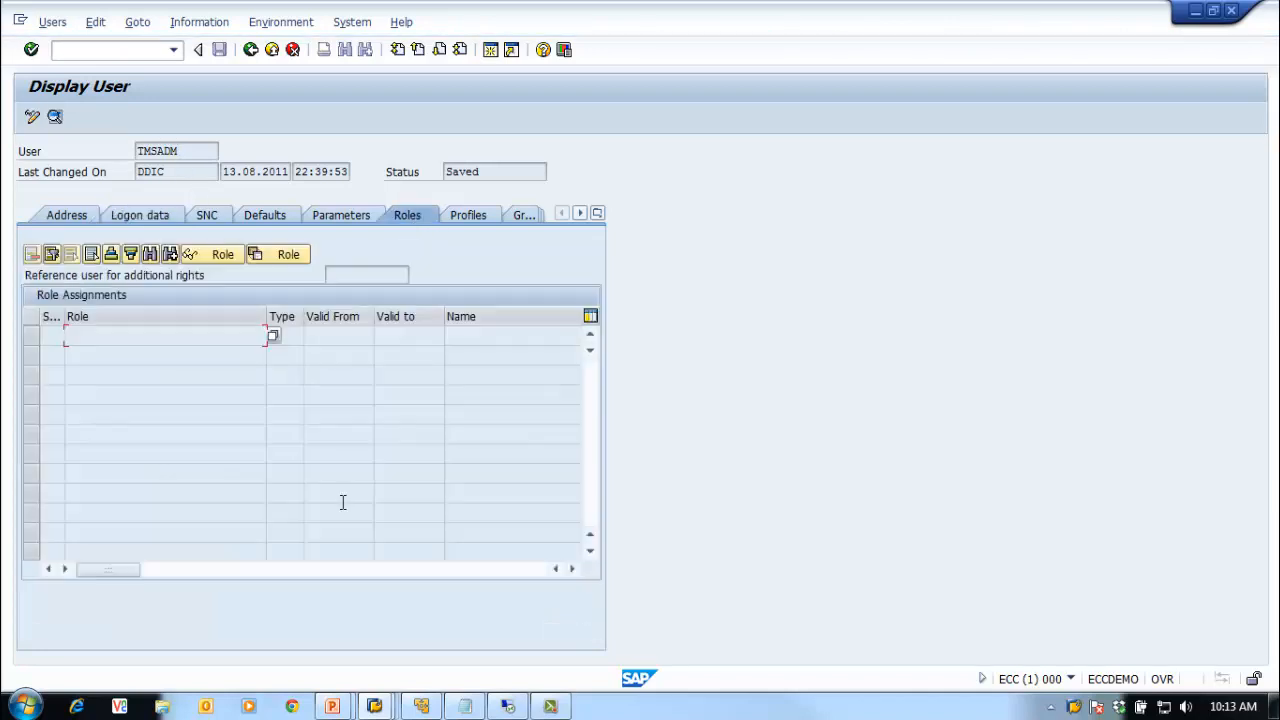
left_click(472, 217)
left_click(365, 340)
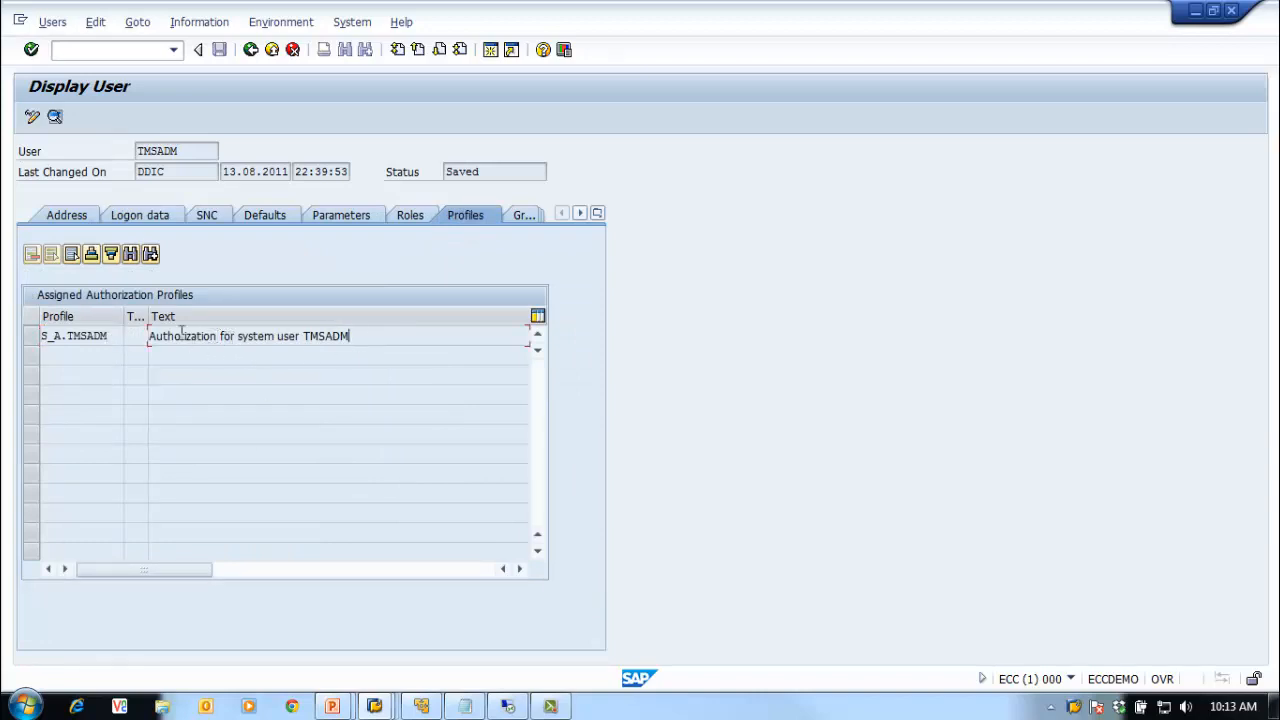
double_click(305, 336)
double_click(108, 336)
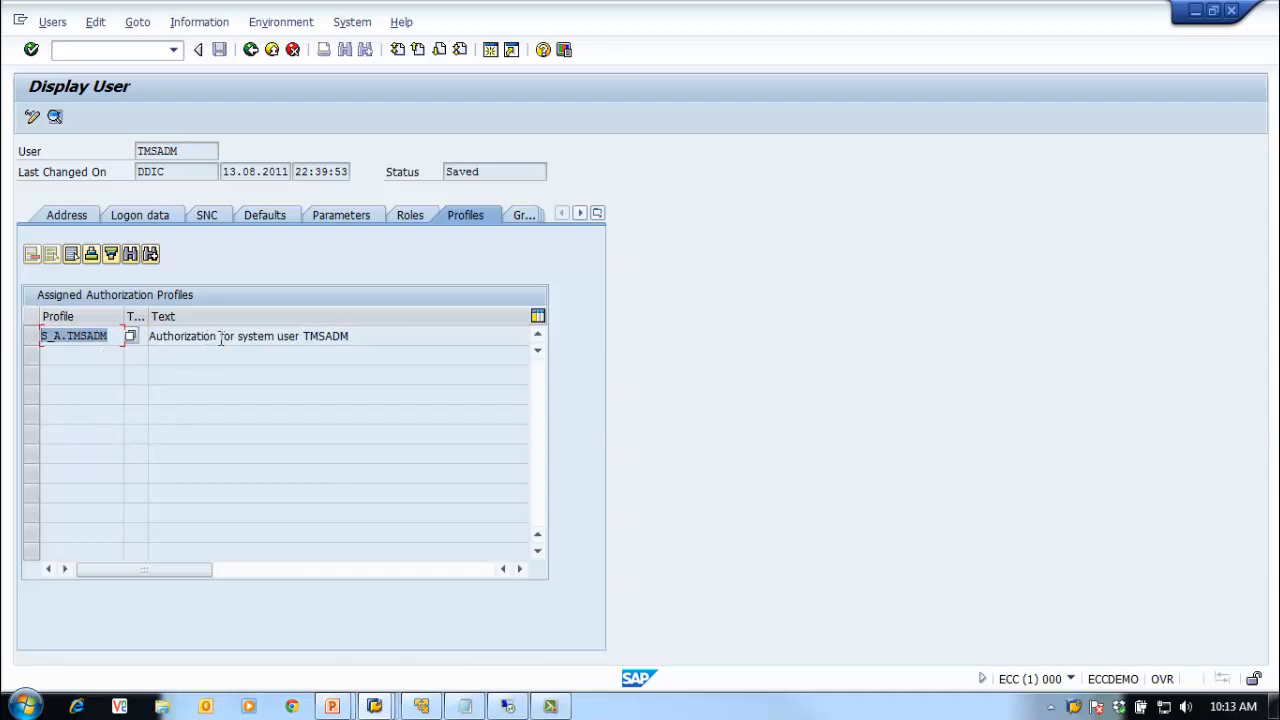
left_click(131, 213)
left_click(250, 50)
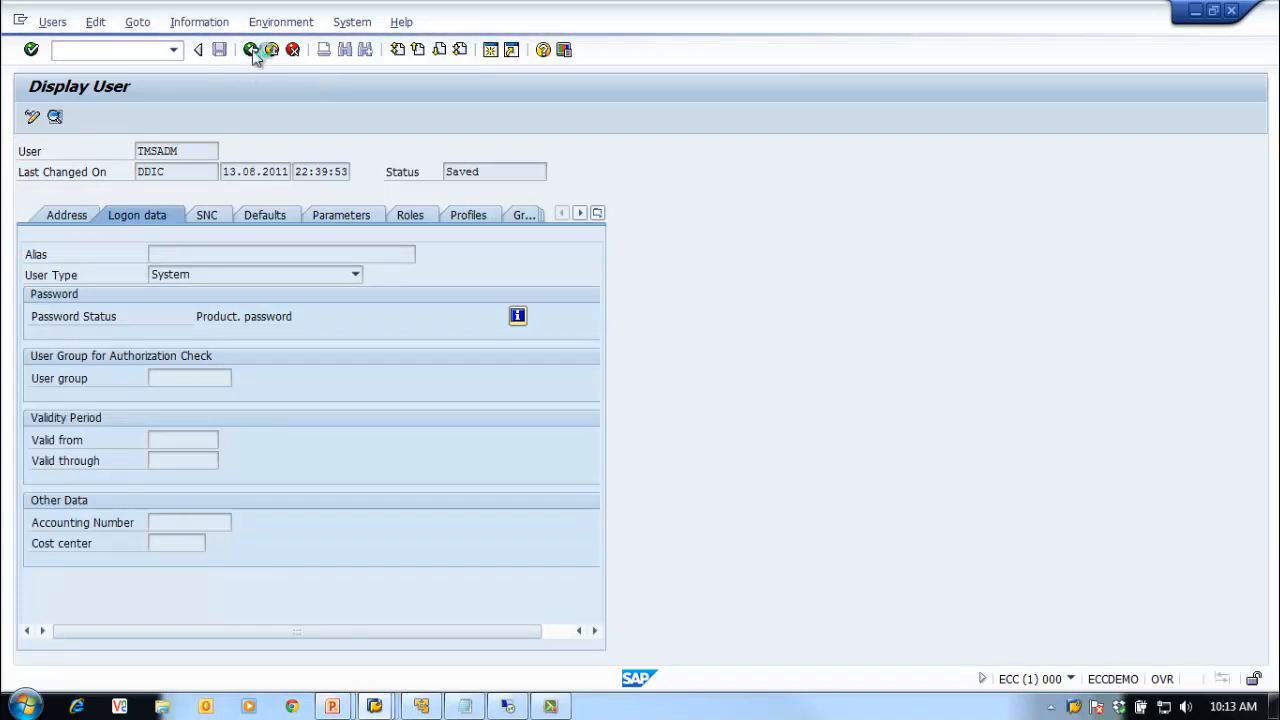
Step: Return to Easy Access, switch to the ECQ session, and run SM59
left_click(250, 50)
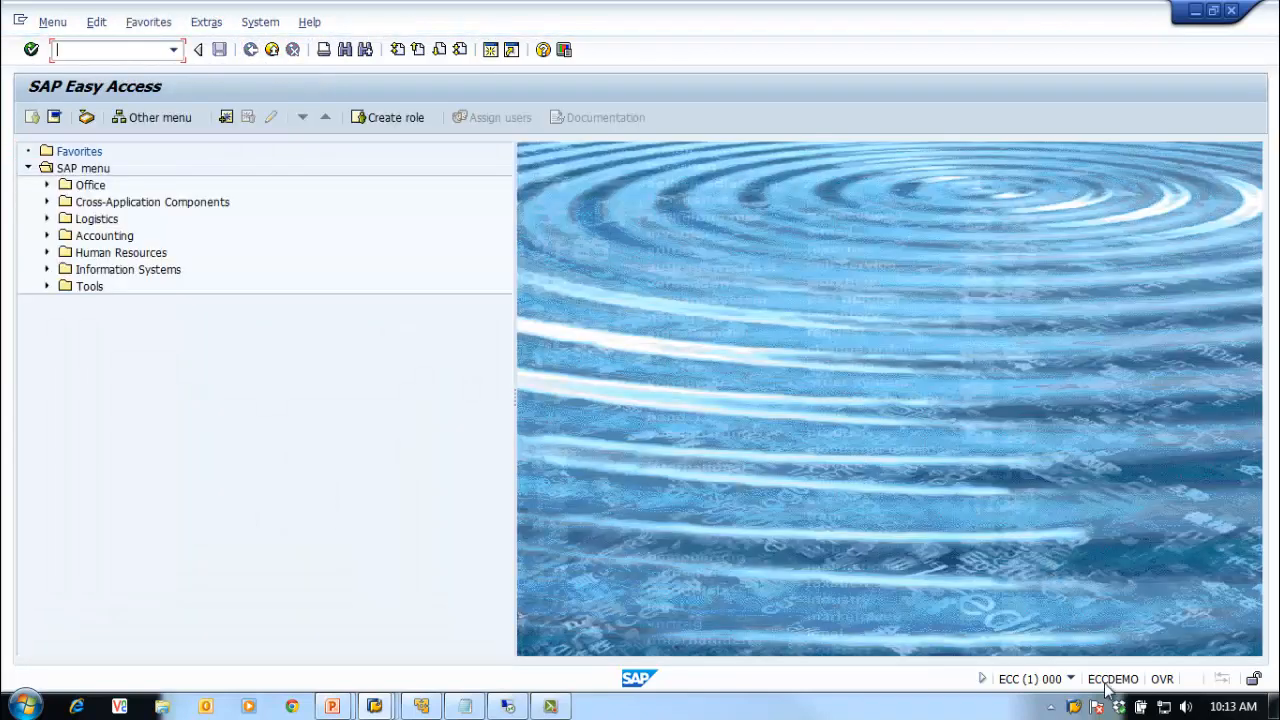
right_click(1074, 707)
left_click(1050, 583)
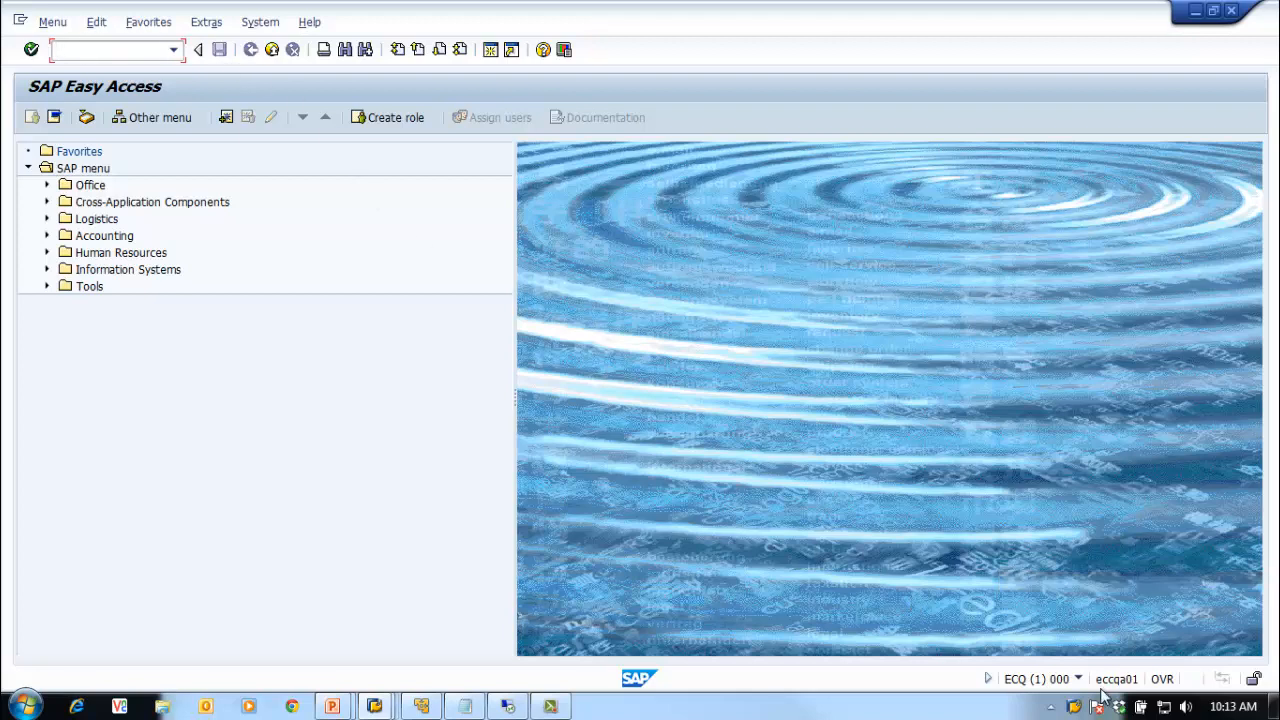
type("sm59")
key("Return")
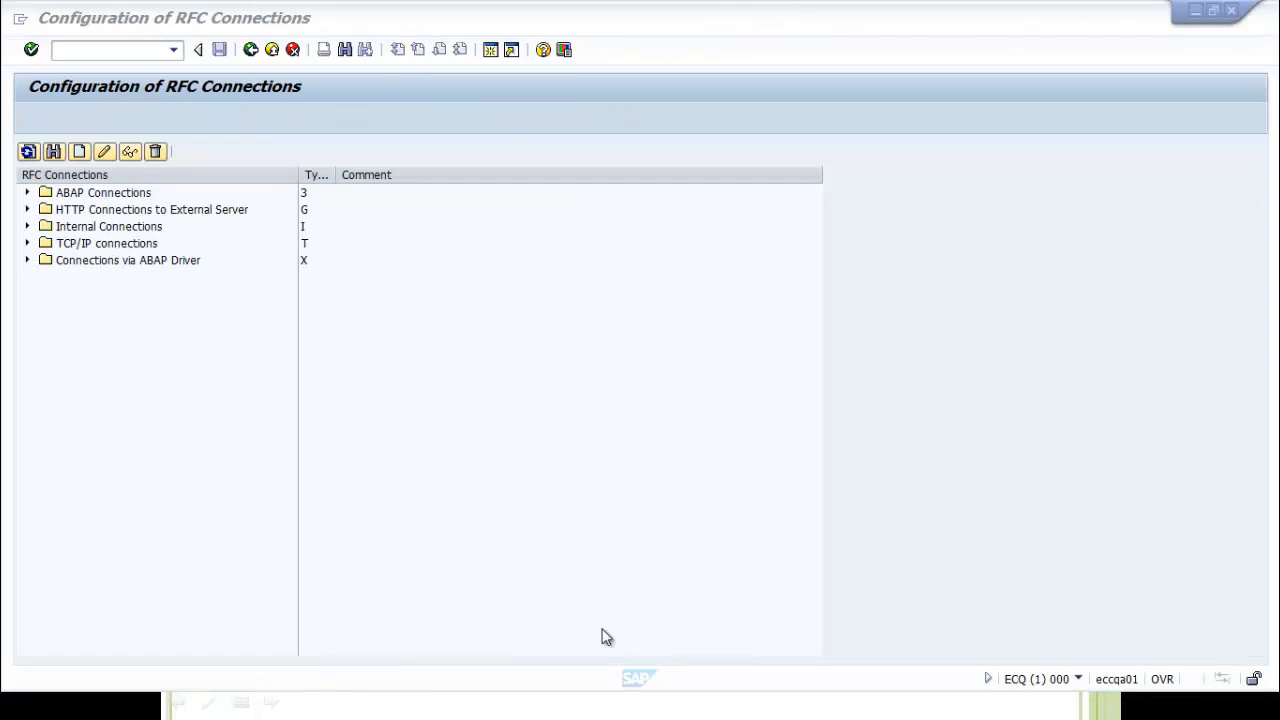
Step: Expand ABAP Connections, inspect the TMSADM and TMSSUP destinations for ECC and ECQ, then leave
left_click(27, 192)
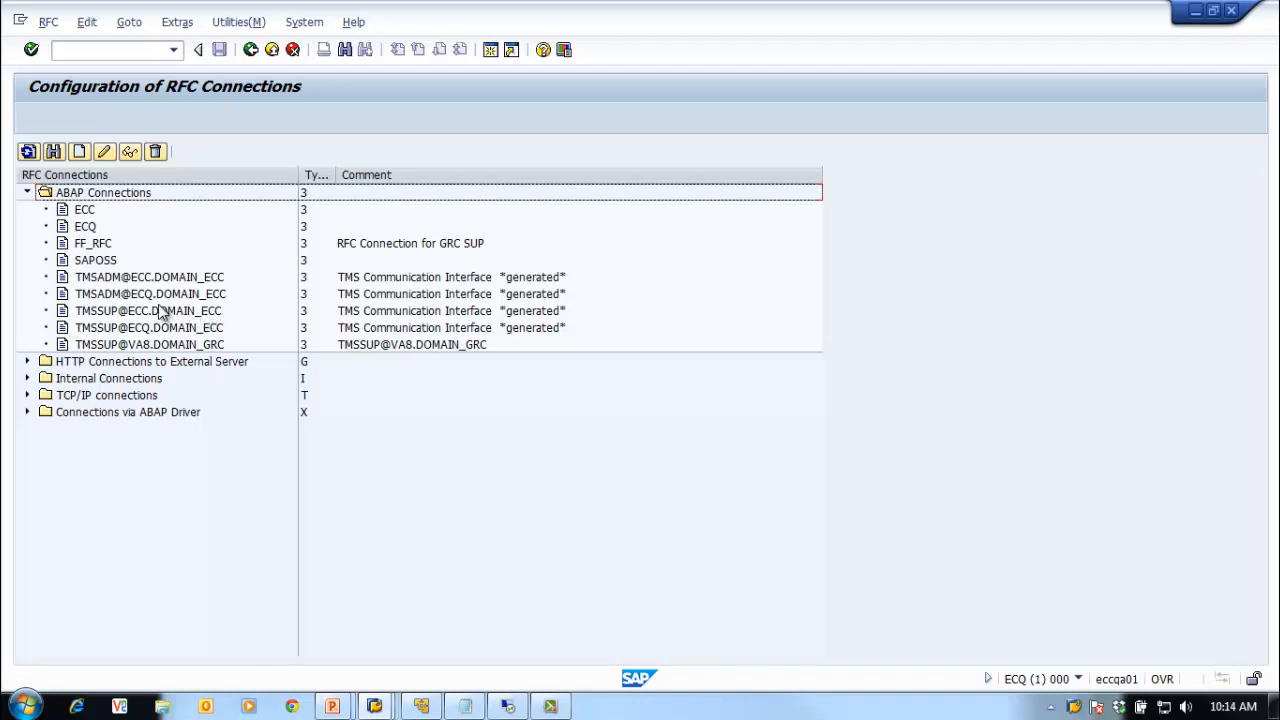
left_click(156, 302)
left_click(163, 279)
left_click(157, 296)
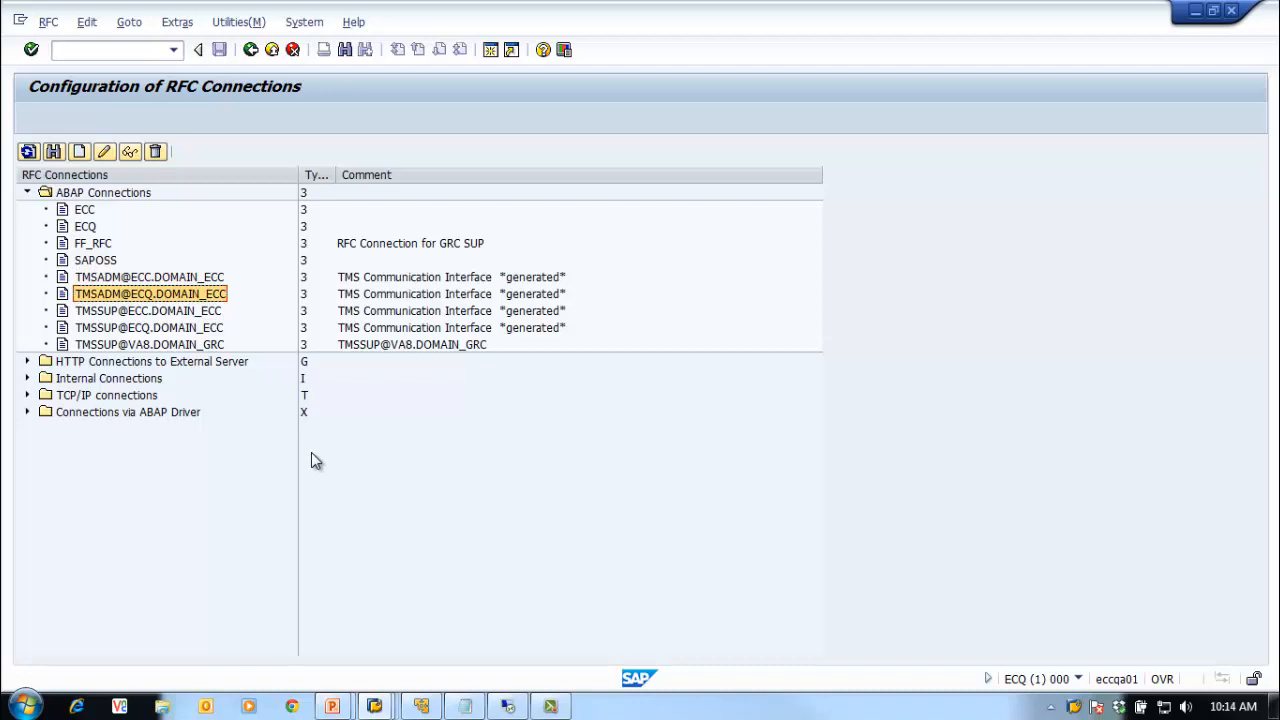
left_click(168, 318)
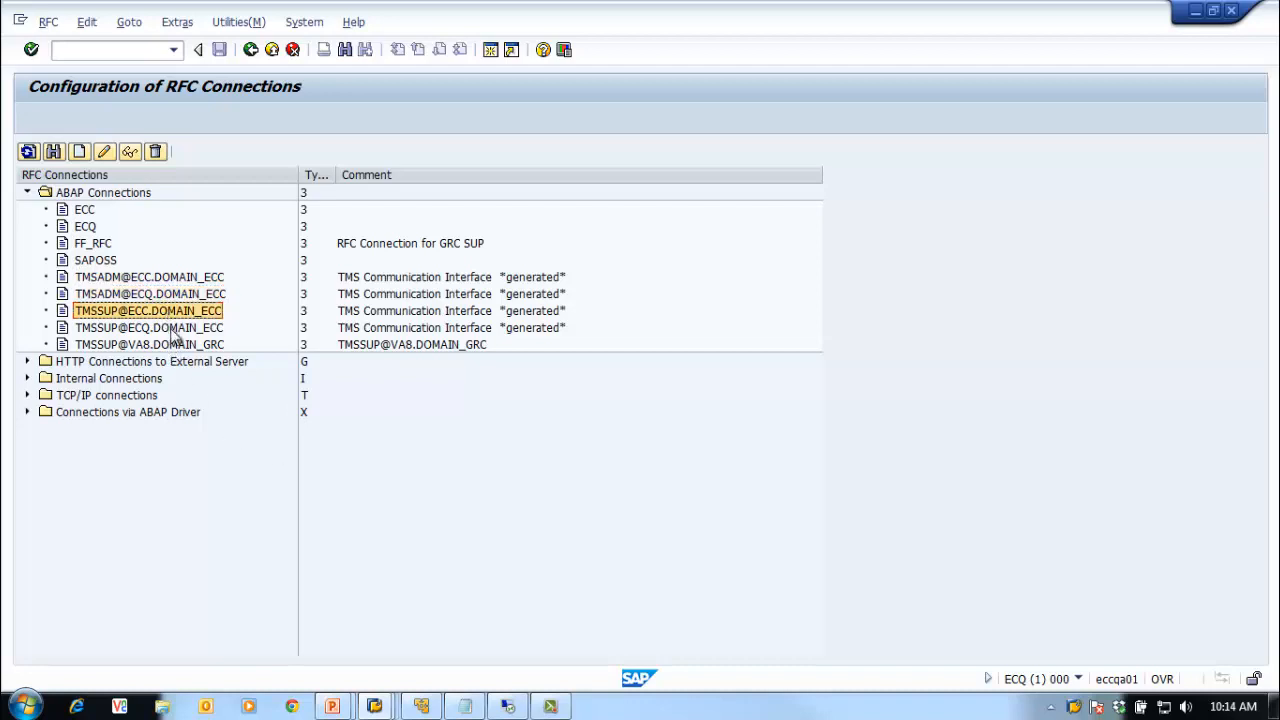
left_click(175, 330)
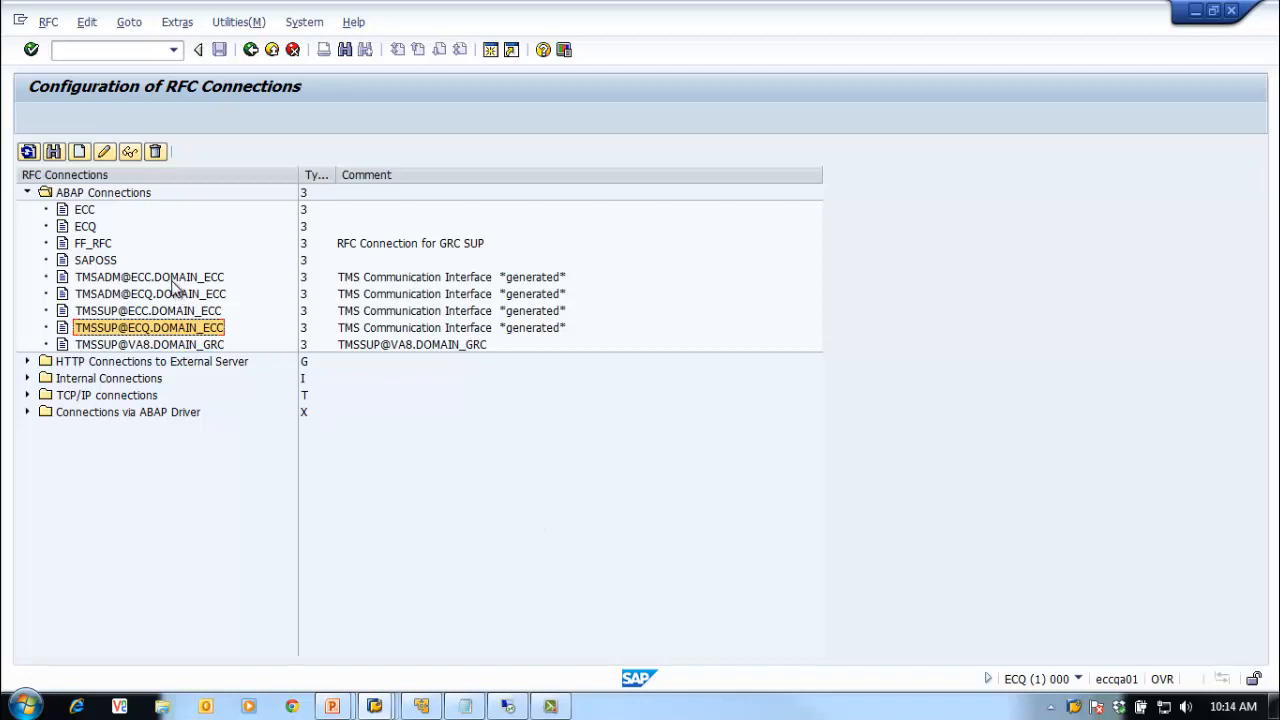
left_click(188, 312)
left_click(186, 281)
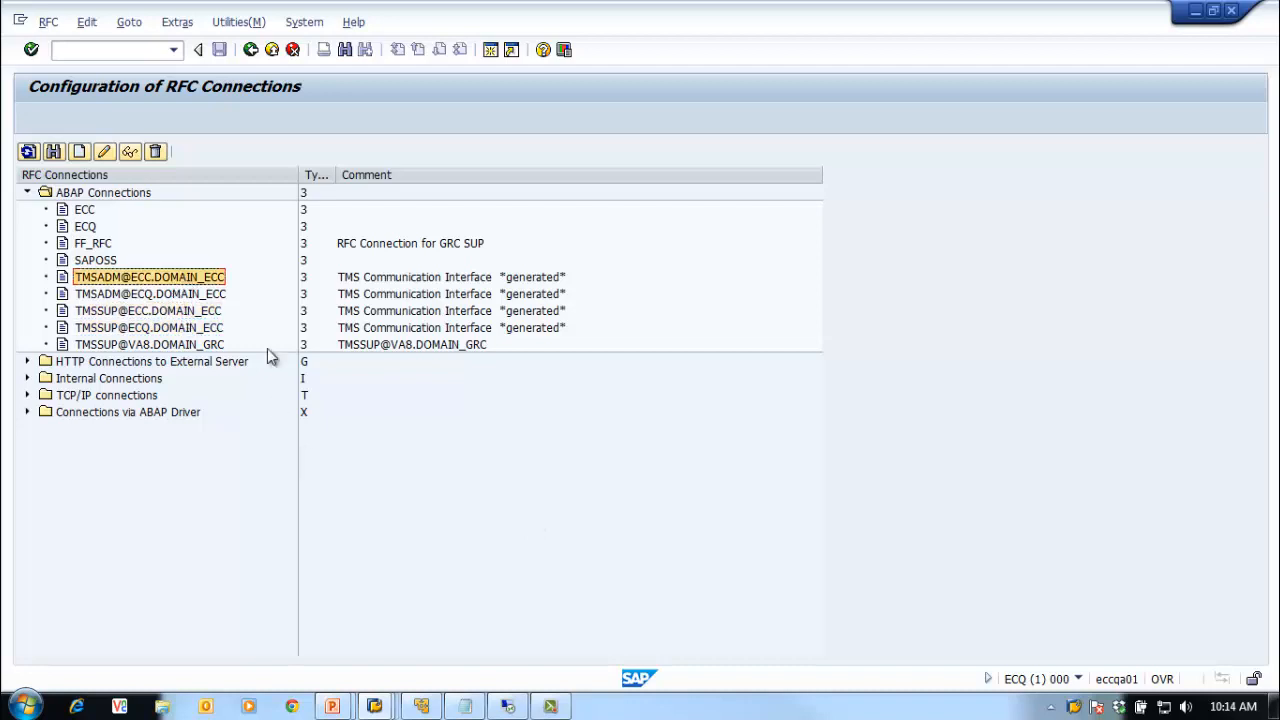
left_click(251, 51)
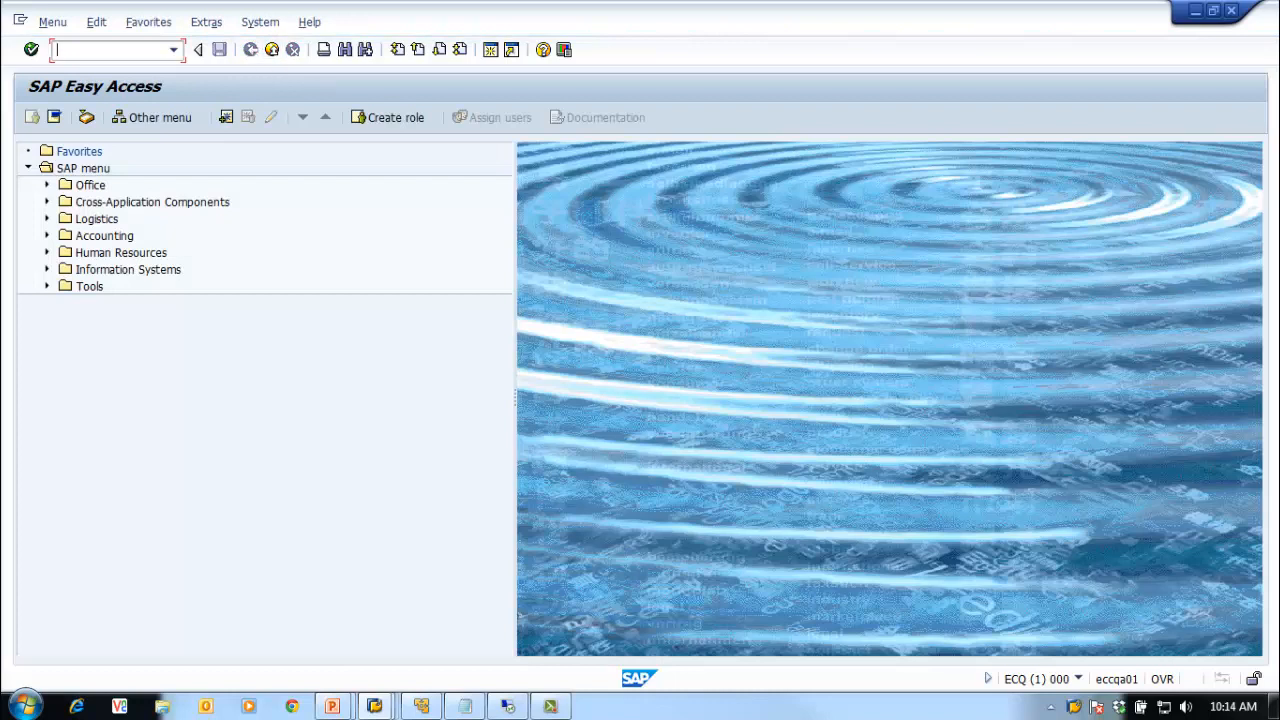
Step: Switch to the ECC session, run STMS, and open the DOMAIN_ECC system overview
right_click(1068, 709)
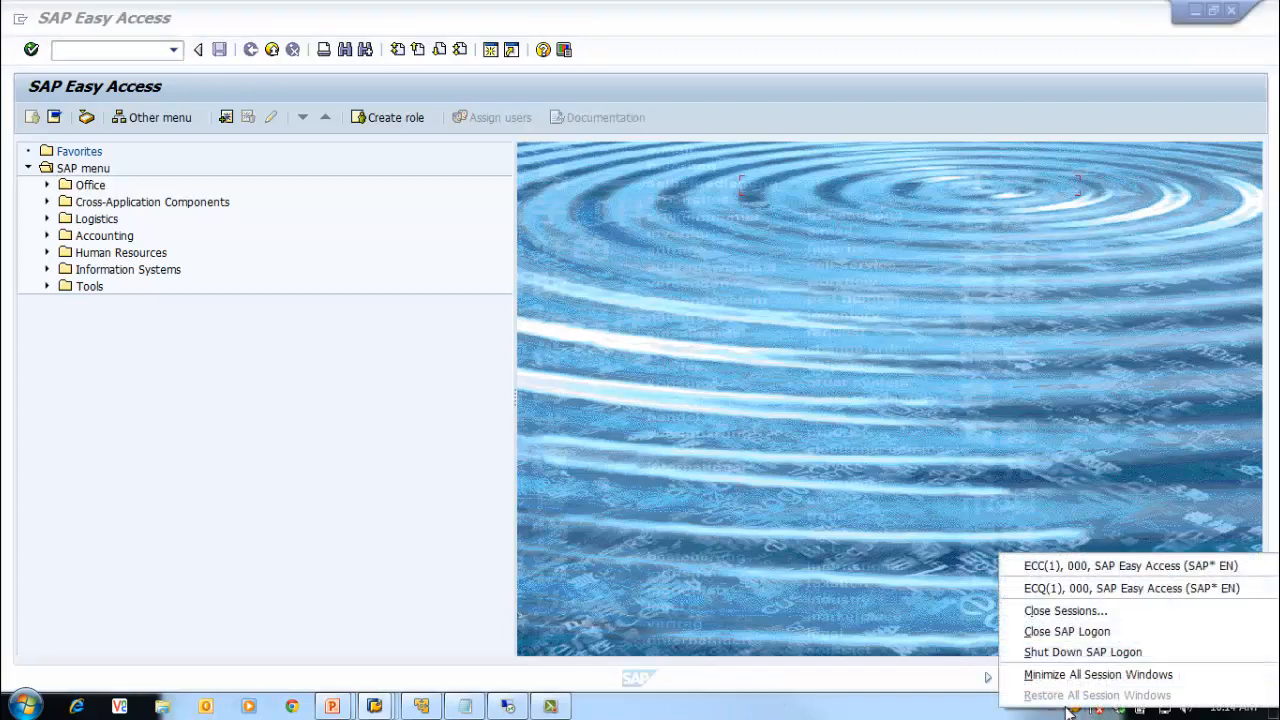
left_click(1038, 565)
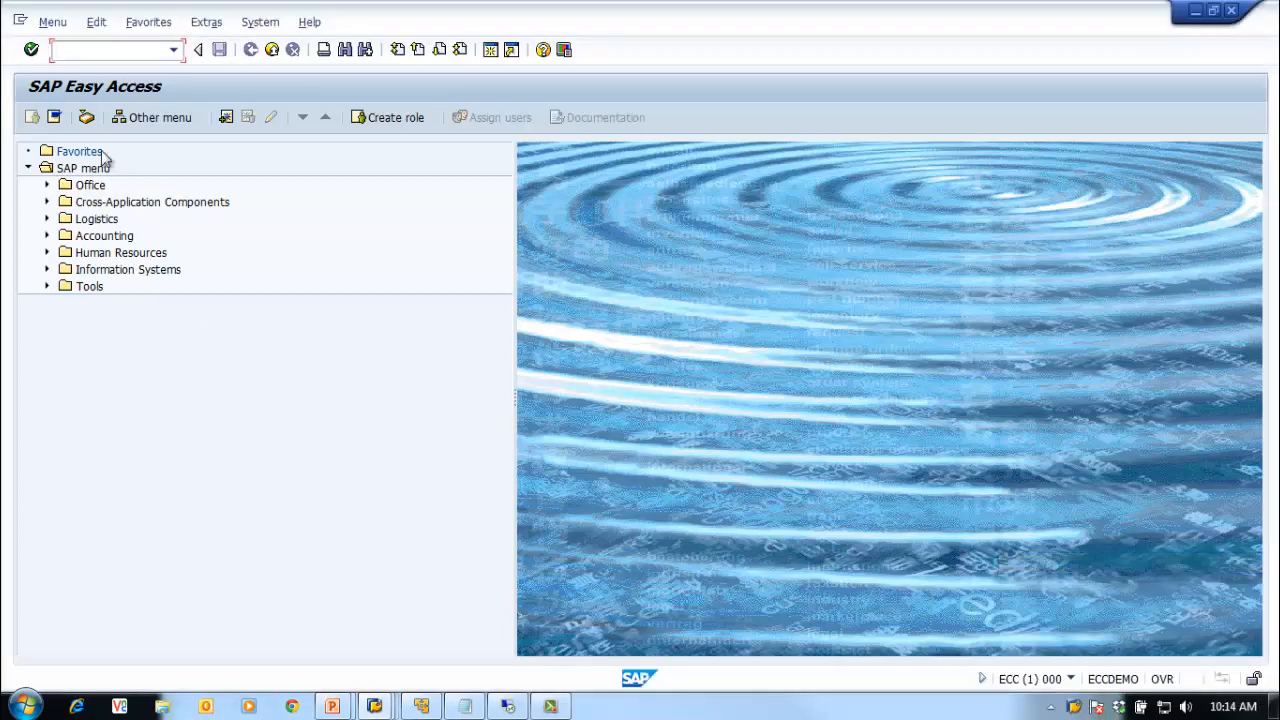
type("stms")
key("Return")
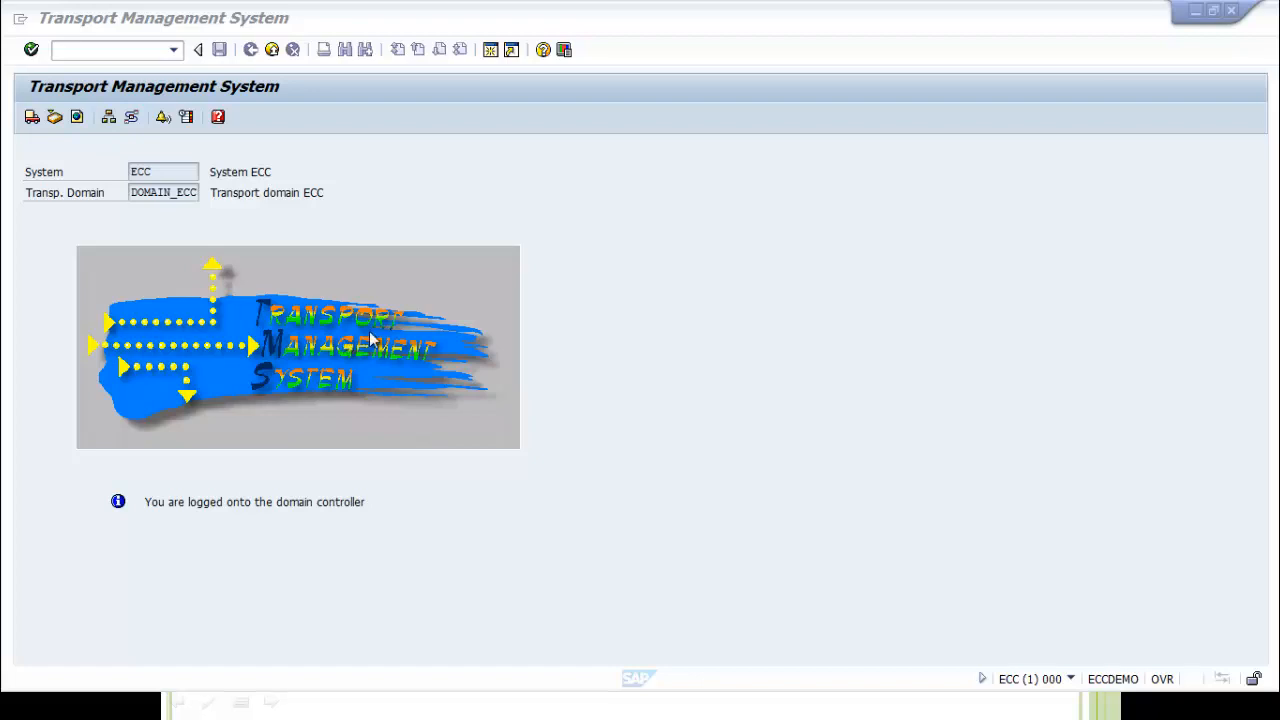
left_click(395, 192)
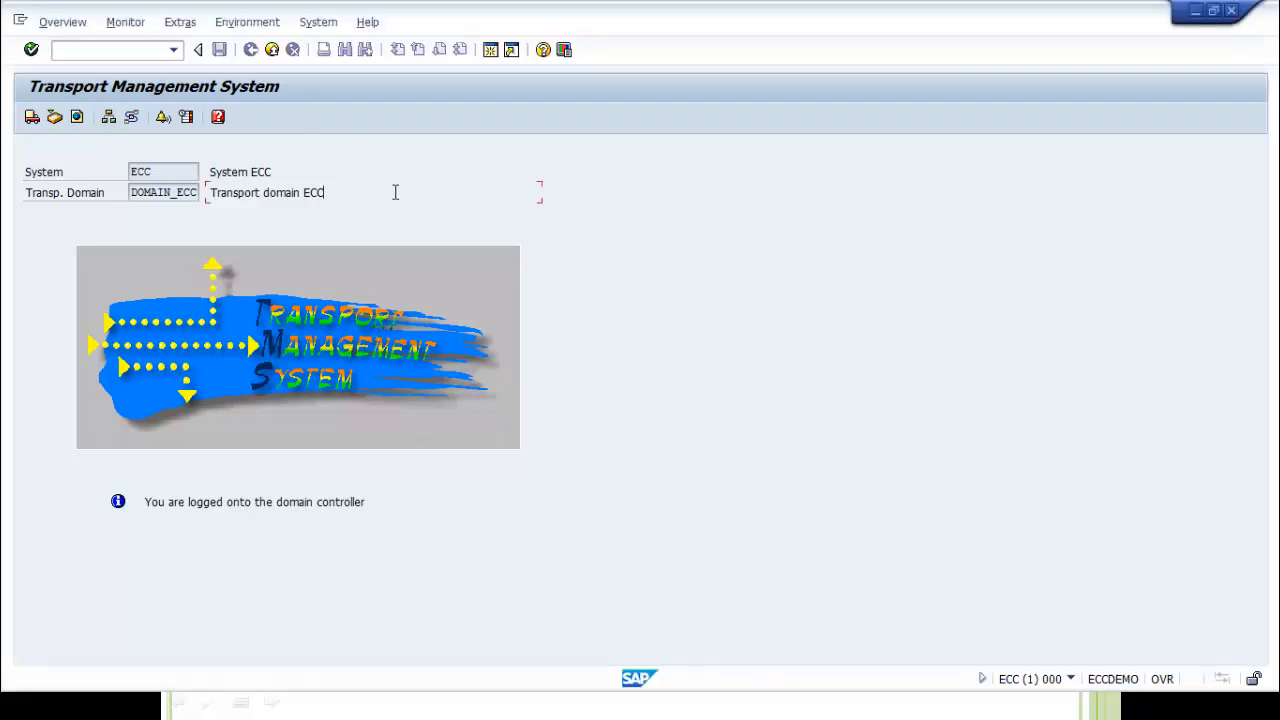
left_click(108, 117)
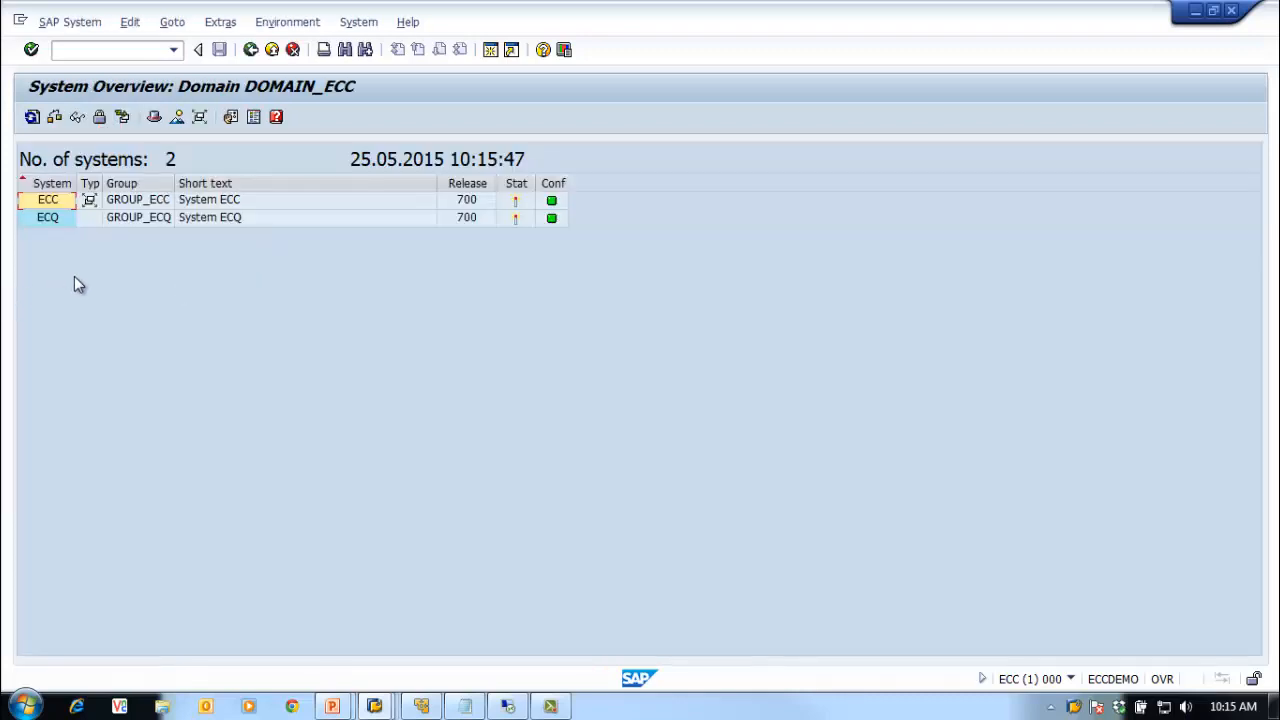
left_click(80, 22)
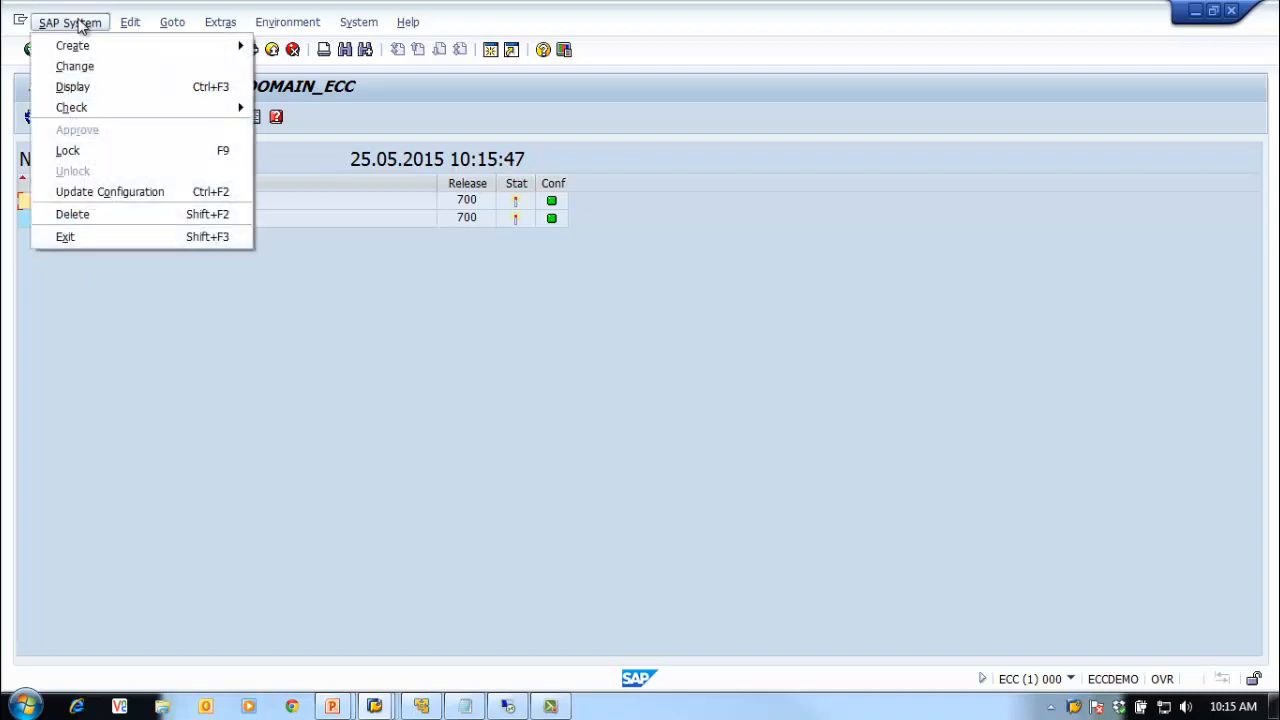
left_click(222, 22)
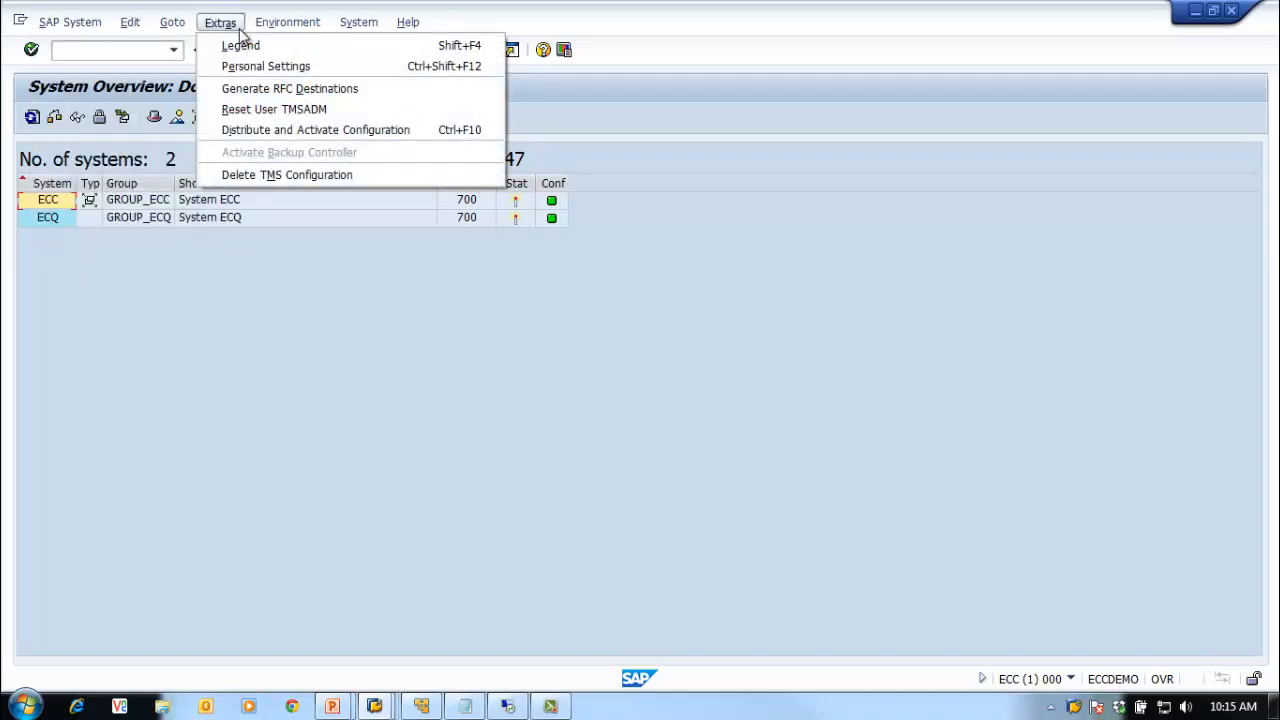
Step: Distribute and activate the configuration with 'Distribute Configuration to All Systems' selected
left_click(265, 135)
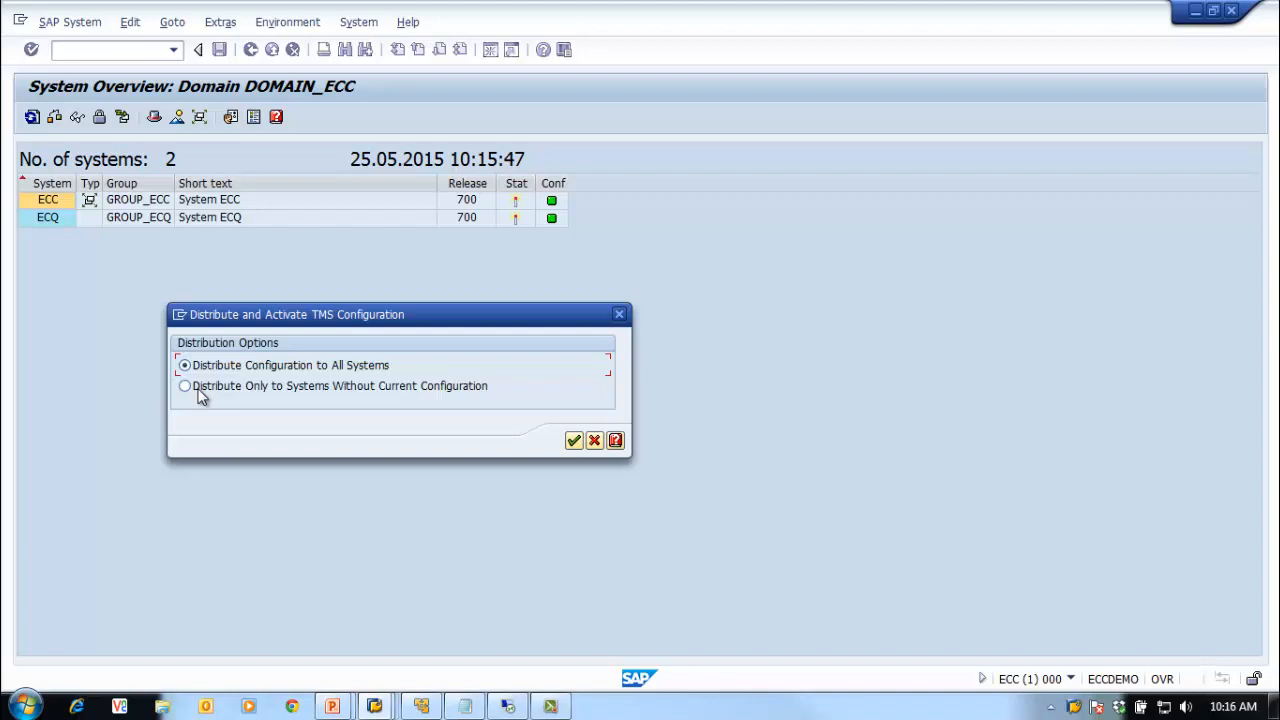
left_click(199, 392)
left_click(255, 368)
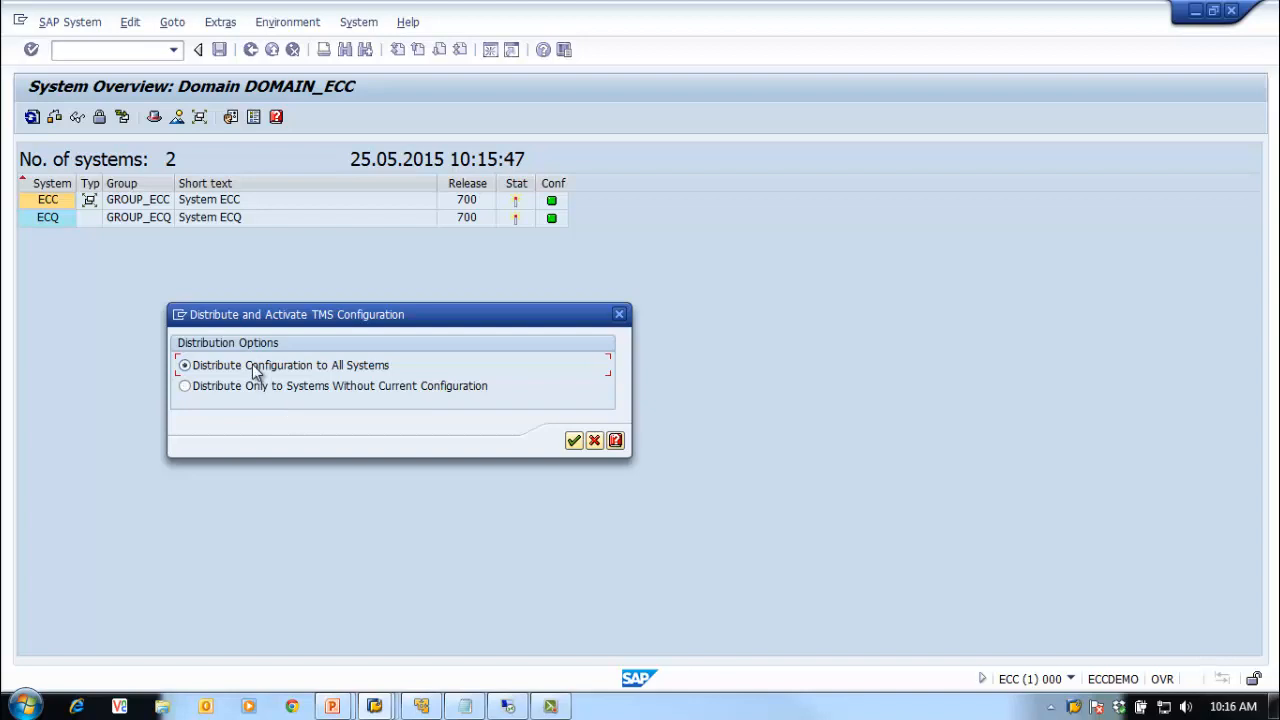
left_click(573, 441)
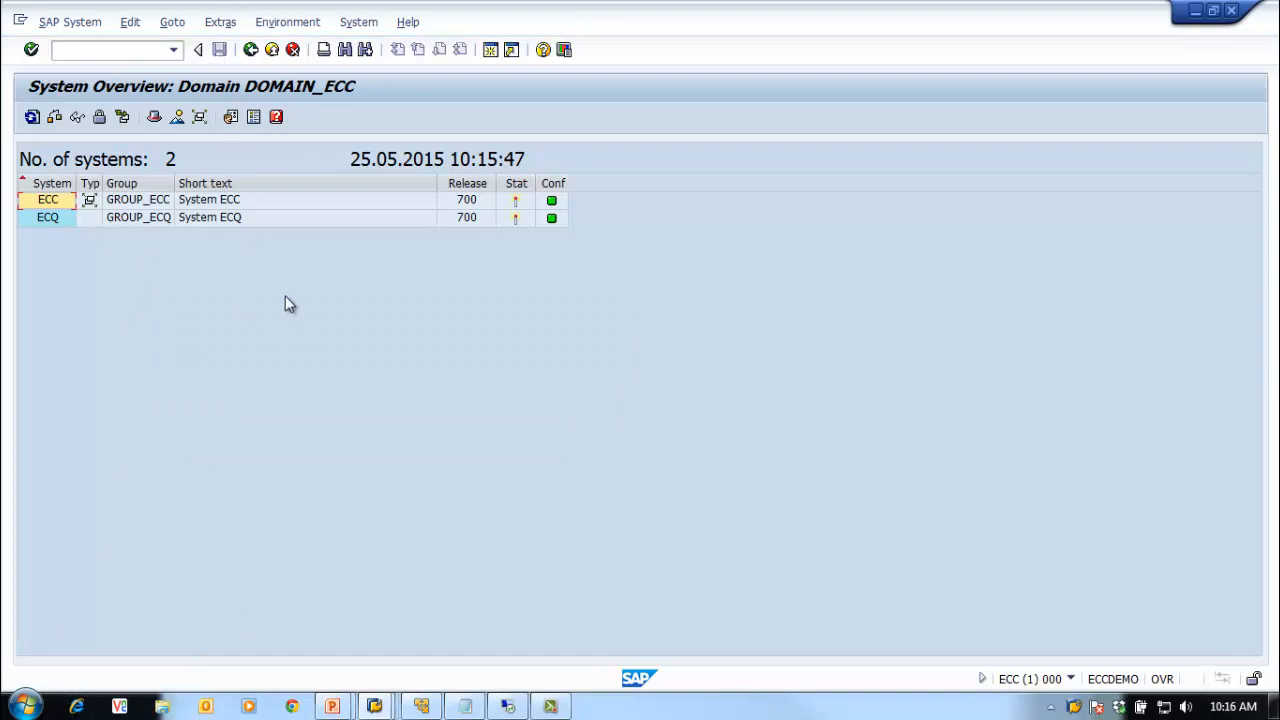
left_click(233, 21)
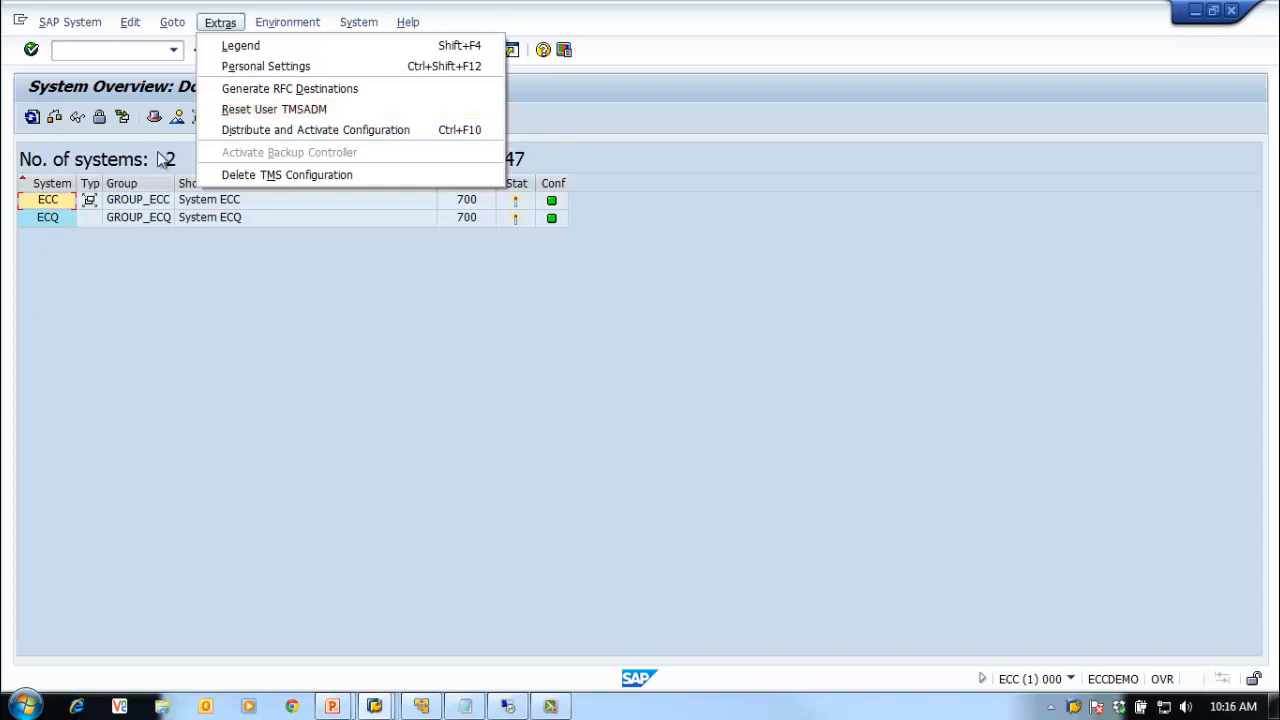
left_click(236, 299)
left_click(115, 48)
type("/nsm")
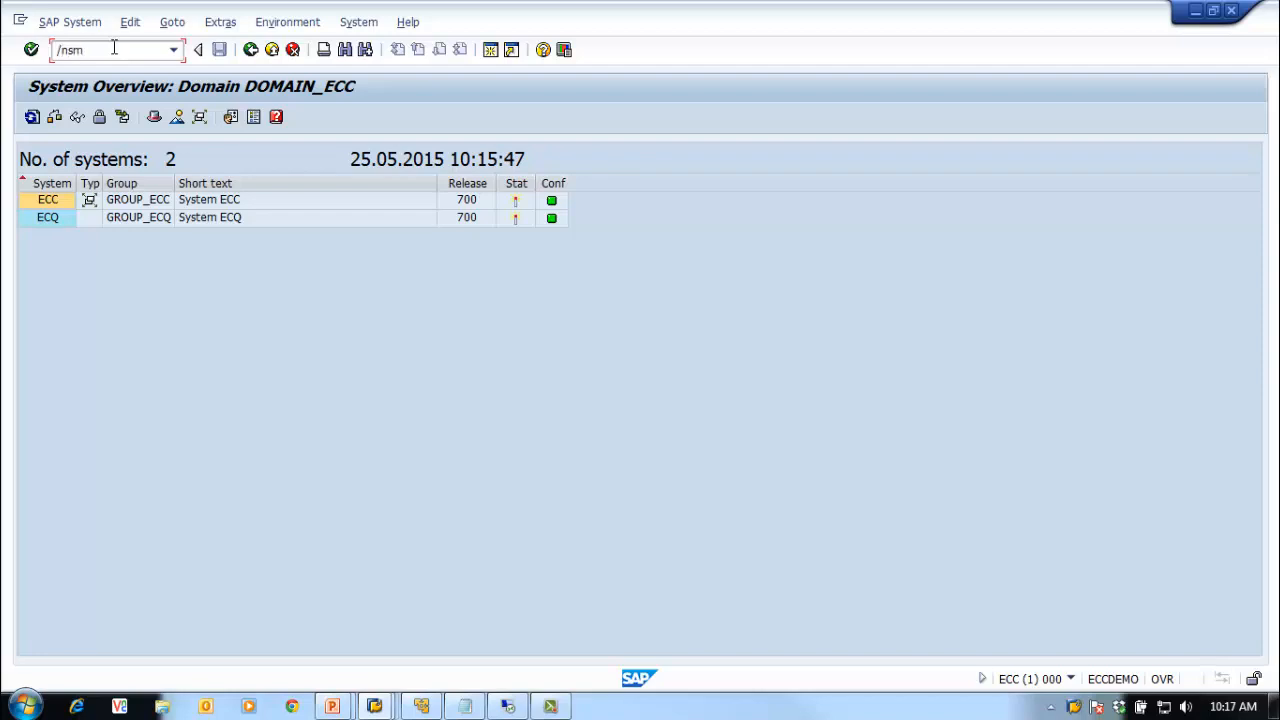
type("59")
key("Return")
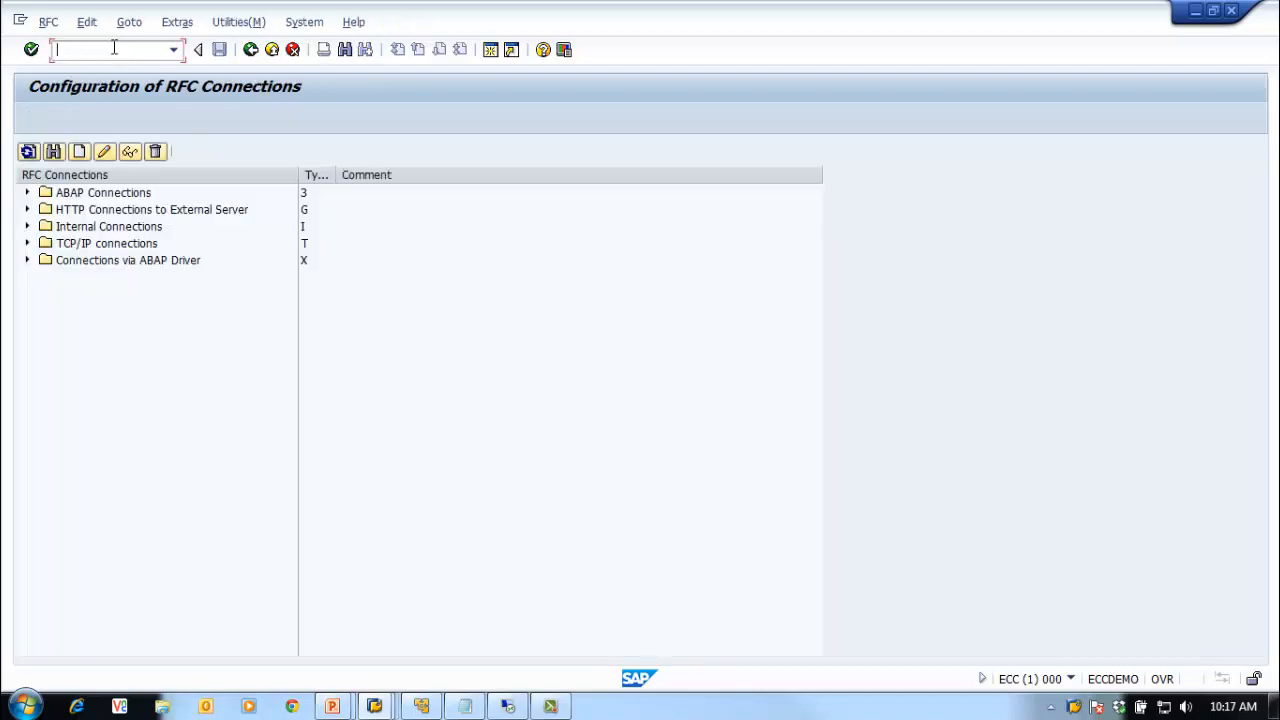
left_click(27, 192)
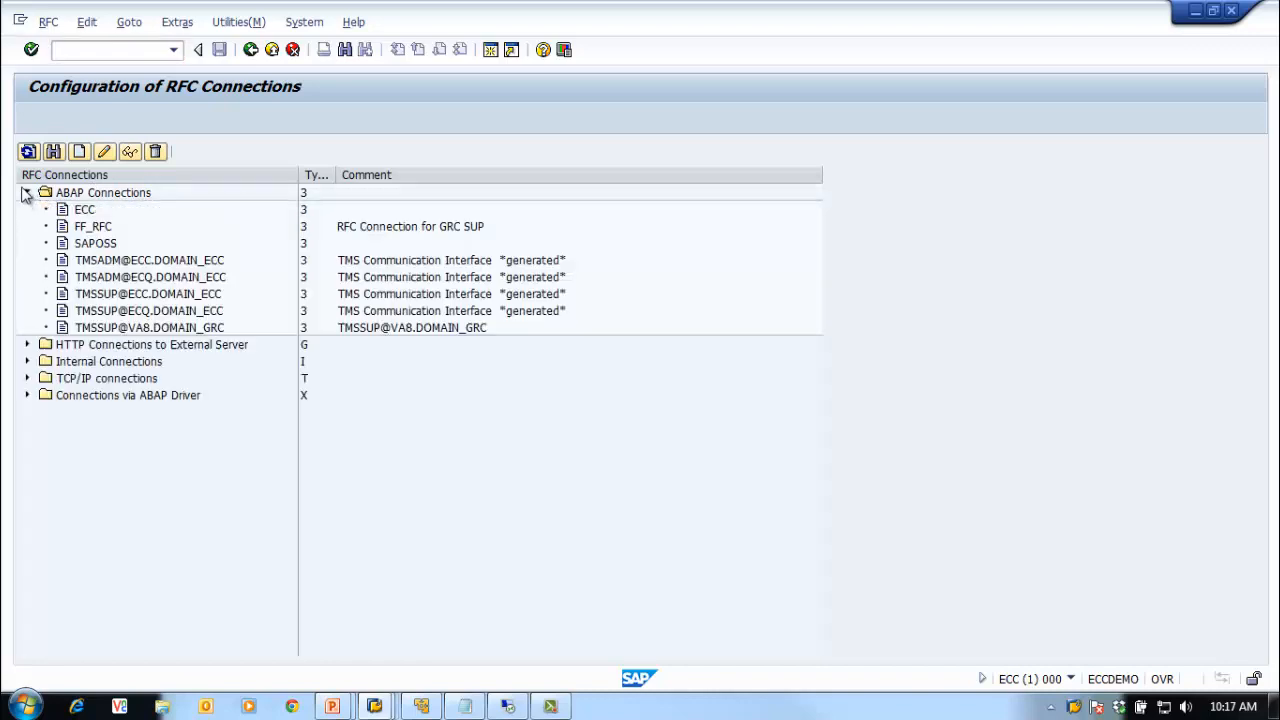
left_click(138, 279)
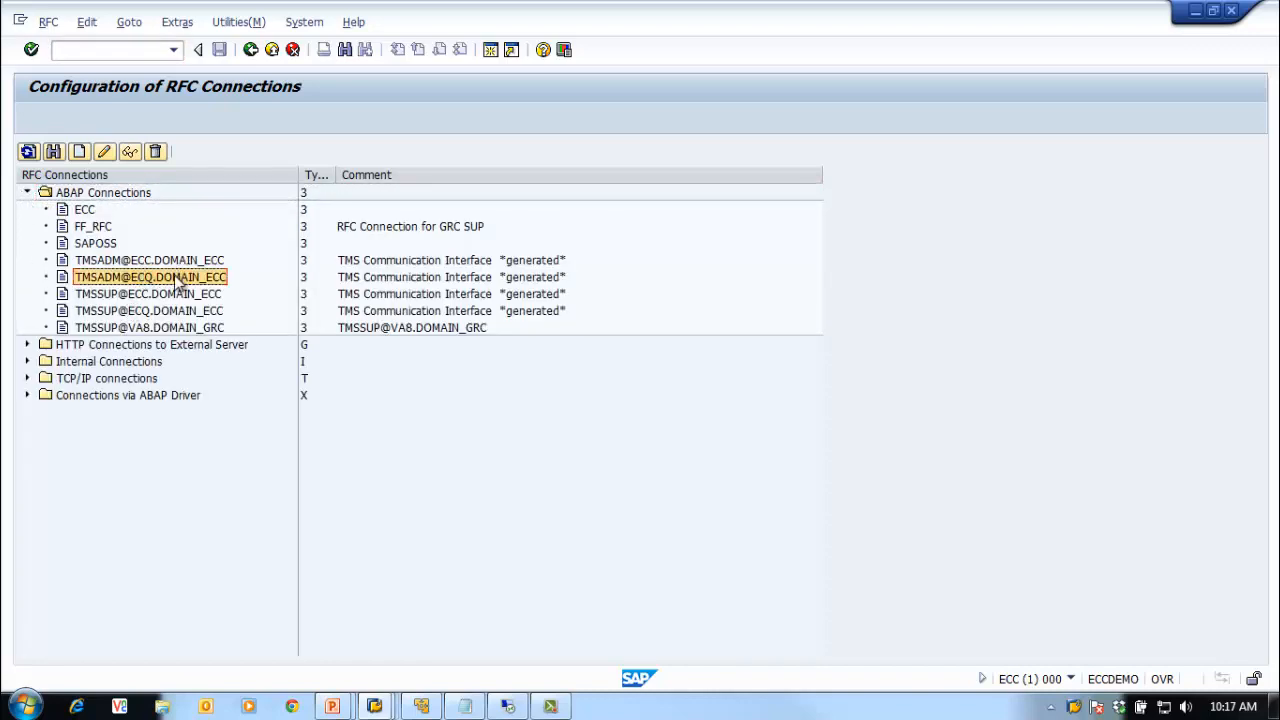
double_click(180, 282)
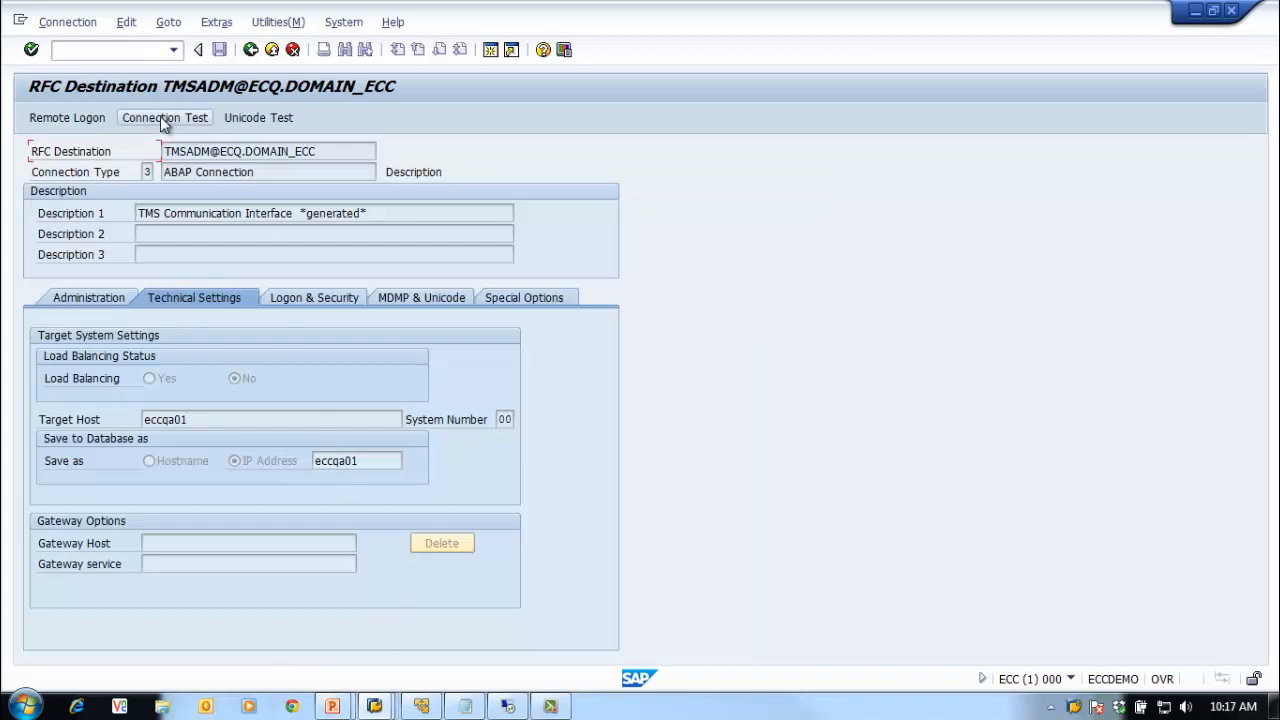
left_click(205, 121)
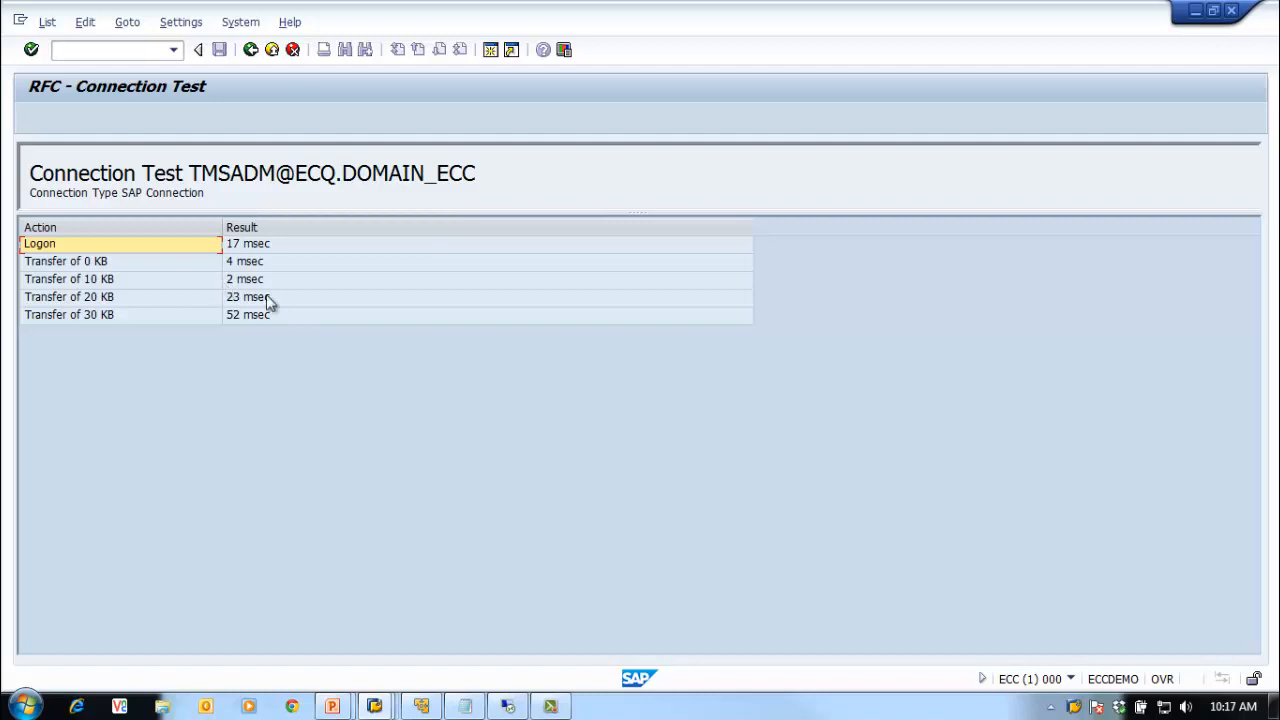
Step: Check the connection's target host eccqa01 and administration details, then return to Easy Access
left_click(250, 49)
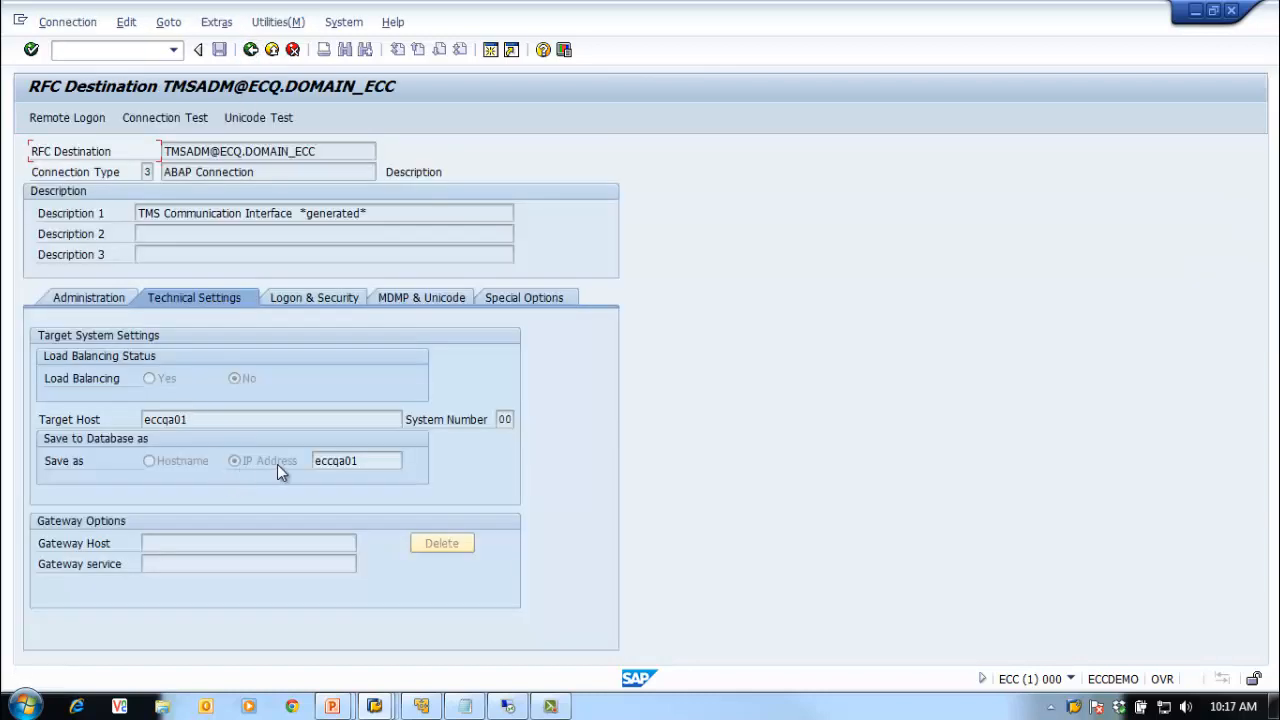
left_click(231, 422)
left_click(250, 49)
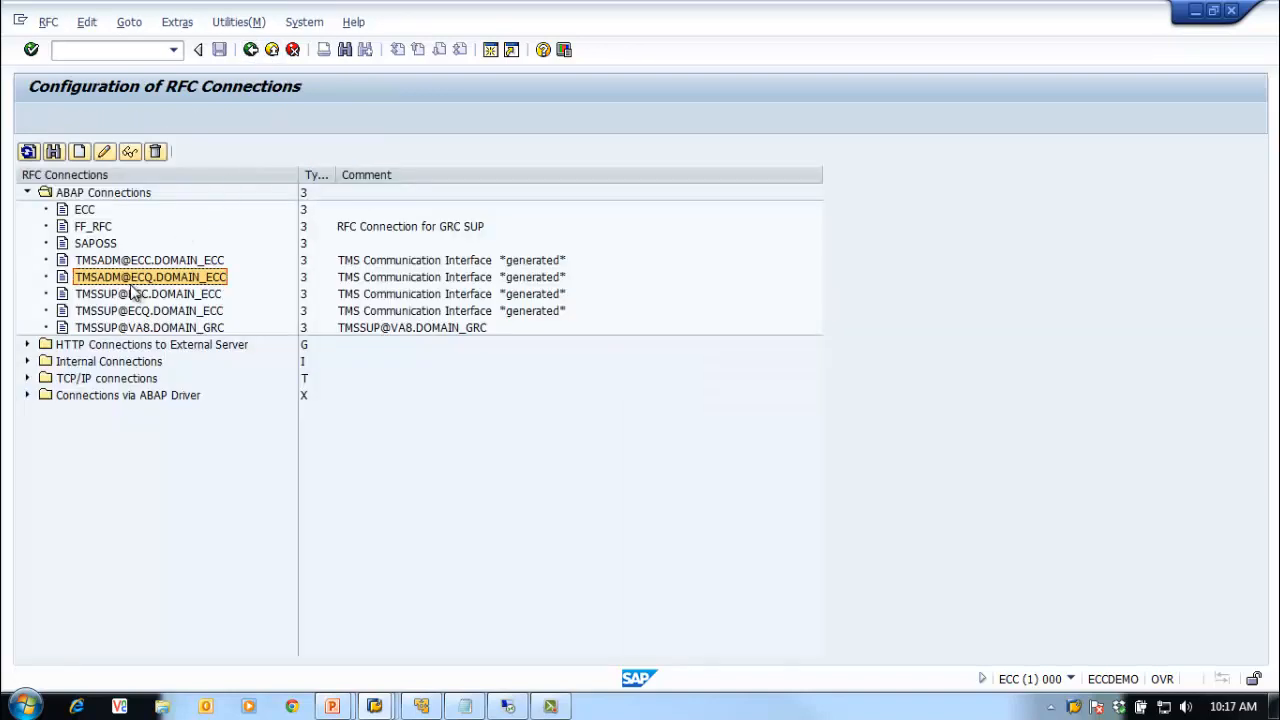
left_click(103, 152)
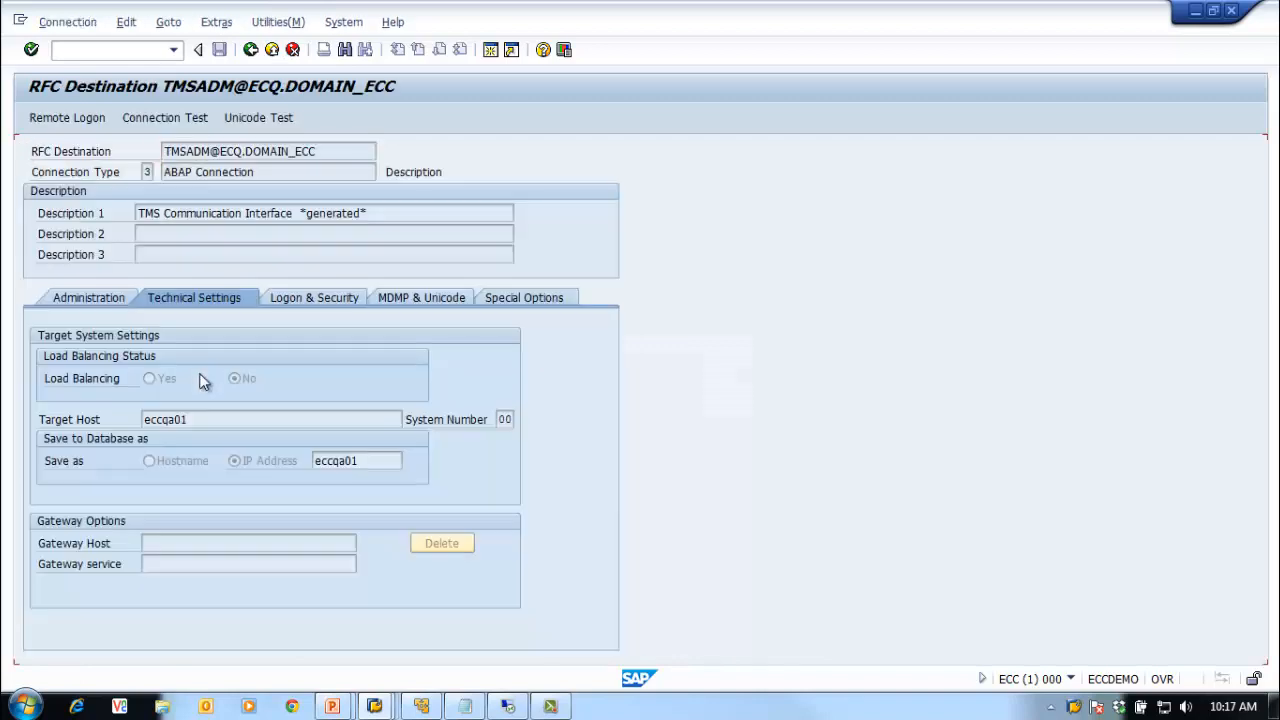
left_click(59, 298)
left_click(250, 49)
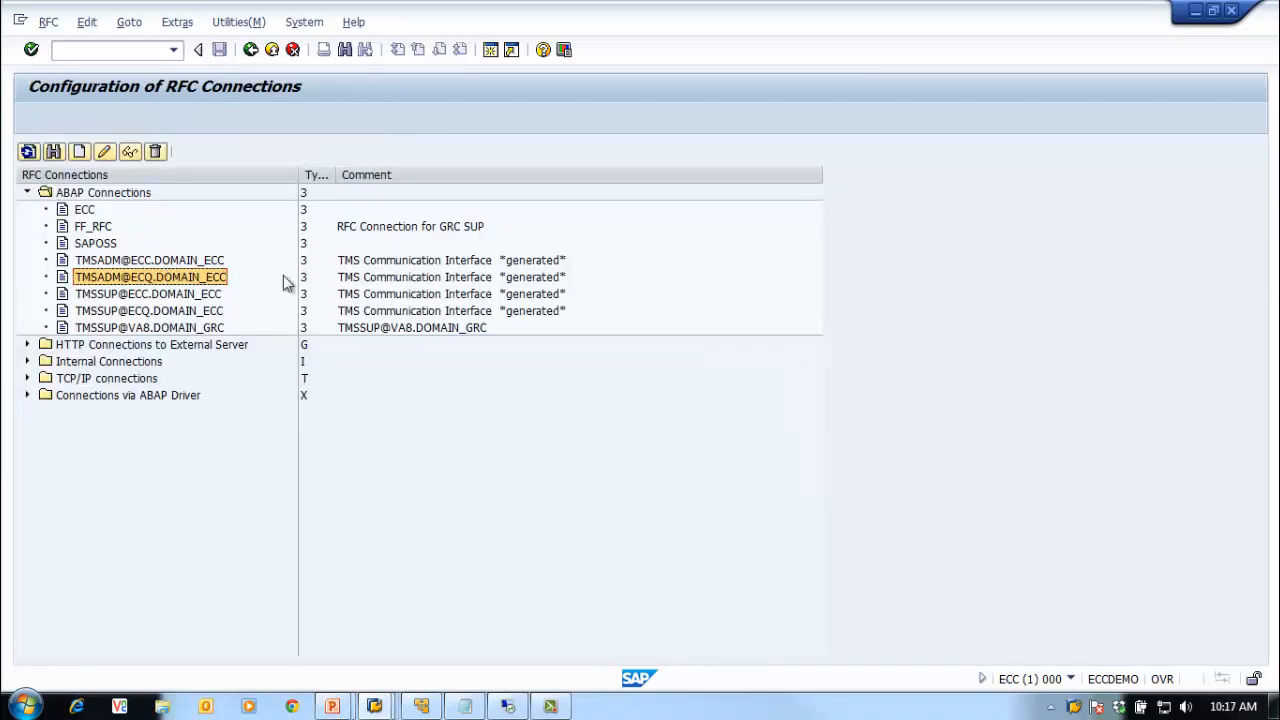
left_click(250, 49)
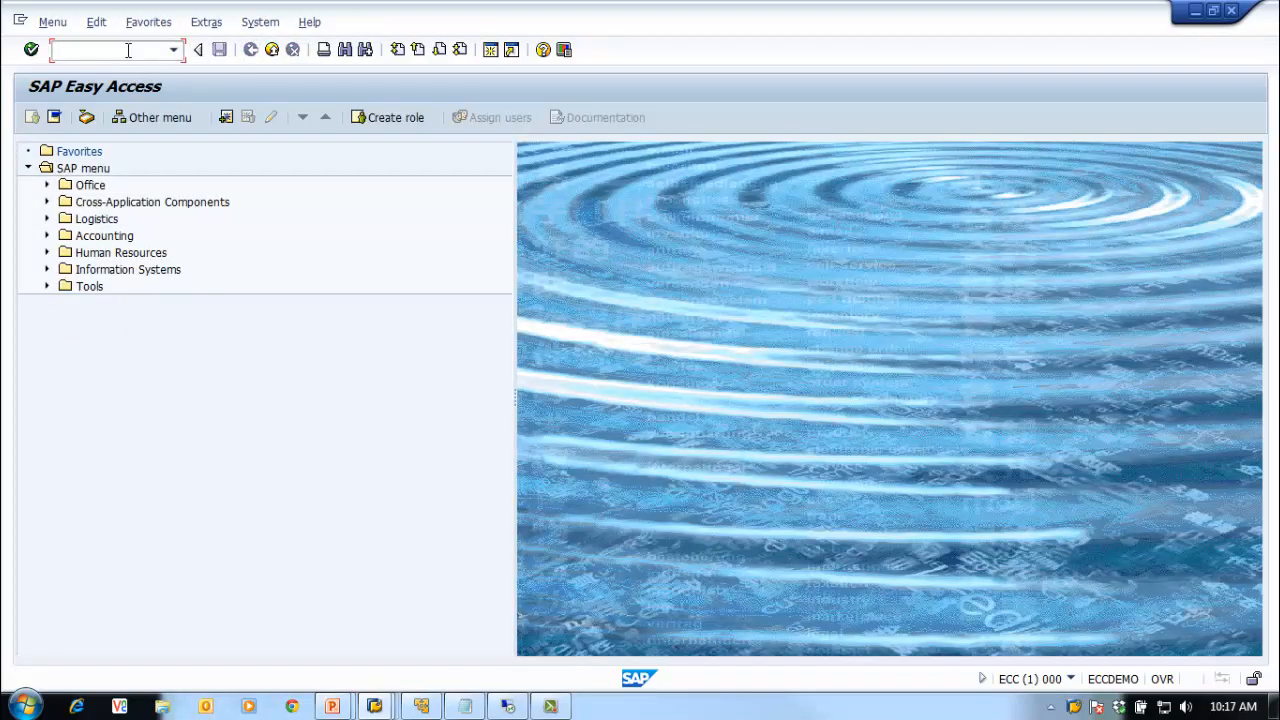
Step: Start transaction STMS after correcting the mistyped SMTS
type("smts")
key("Return")
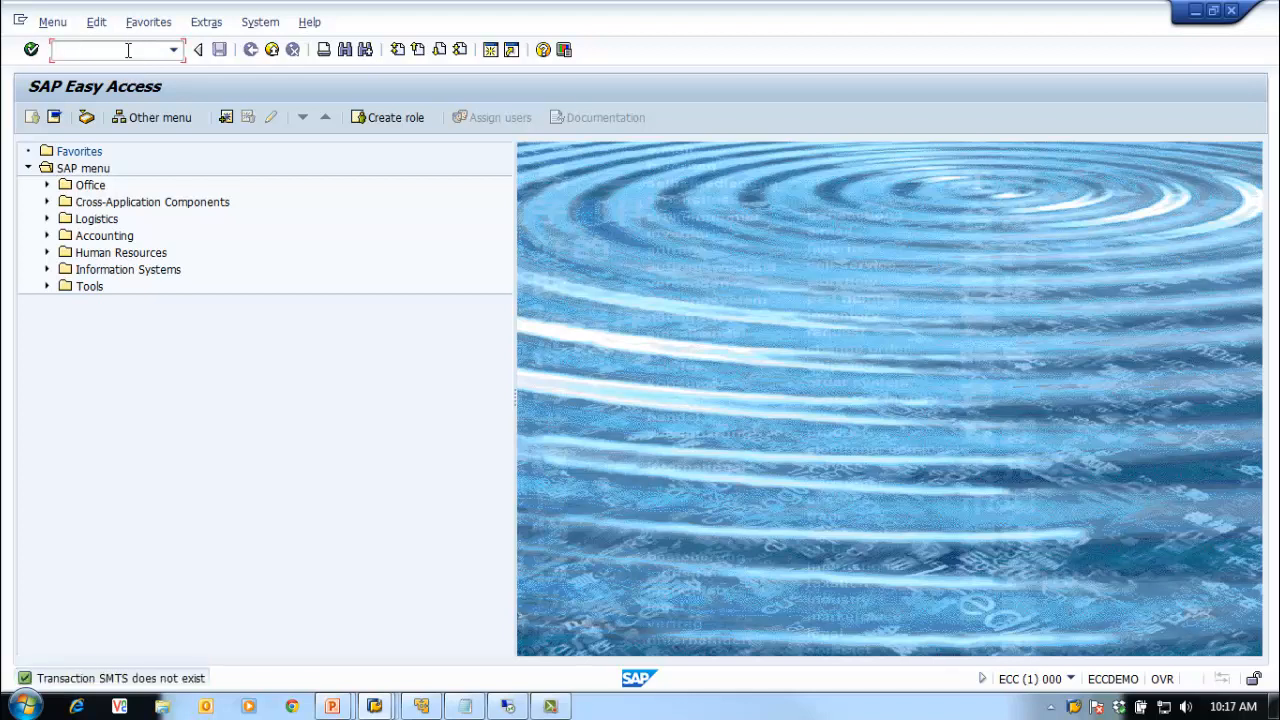
type("s")
type("mt")
key("BackSpace")
key("BackSpace")
type("tms")
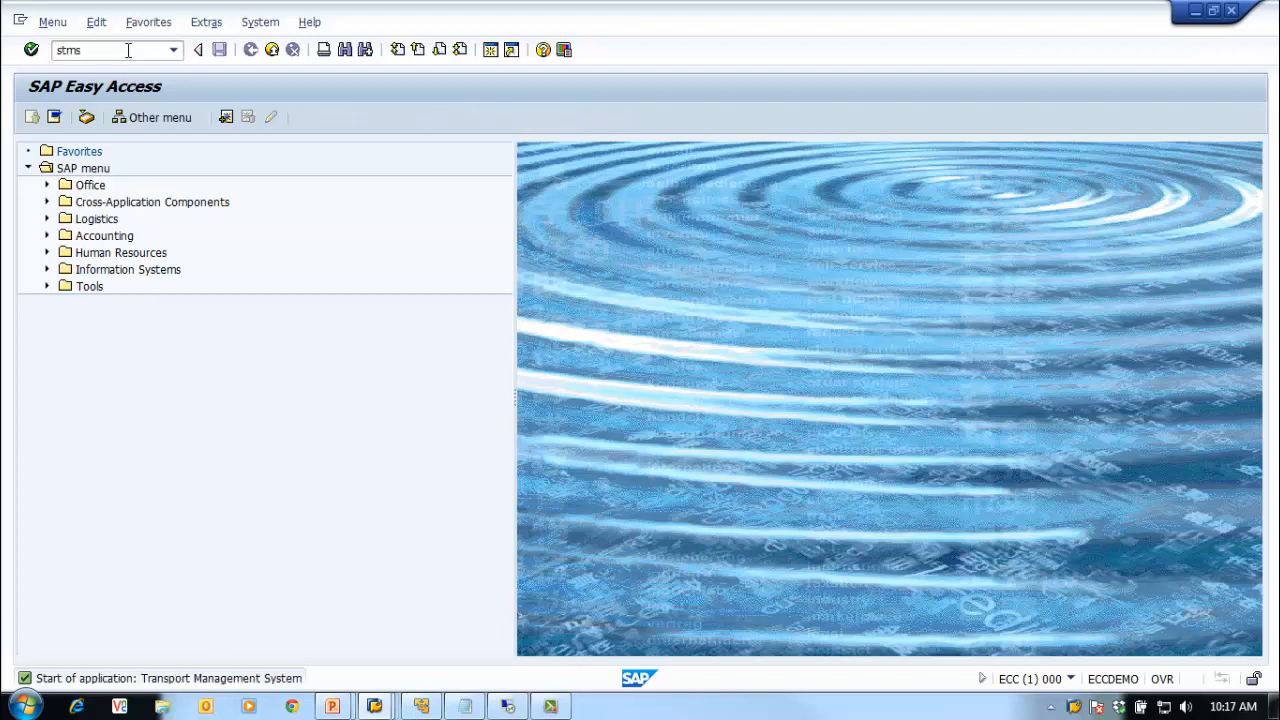
key("Return")
Step: Show the DOMAIN_ECC systems overview listing ECC and ECQ, glancing at the Extras menu
left_click(125, 21)
mouse_move(85, 24)
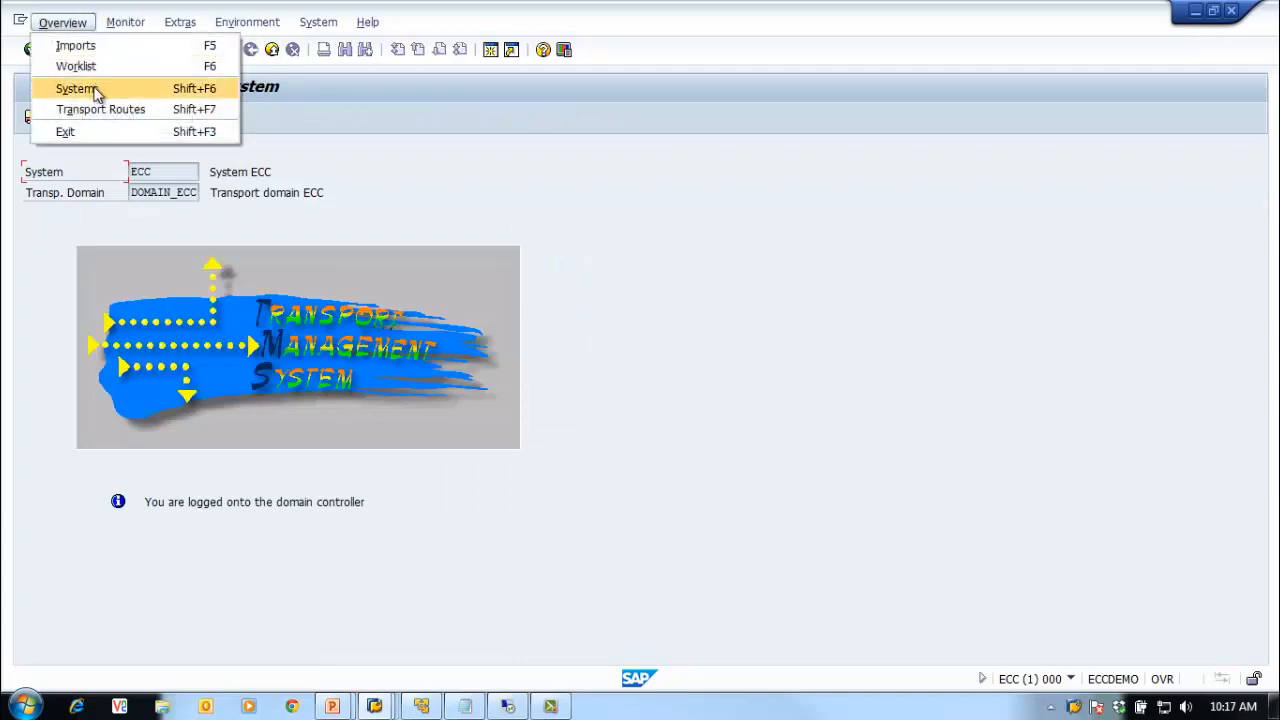
left_click(97, 90)
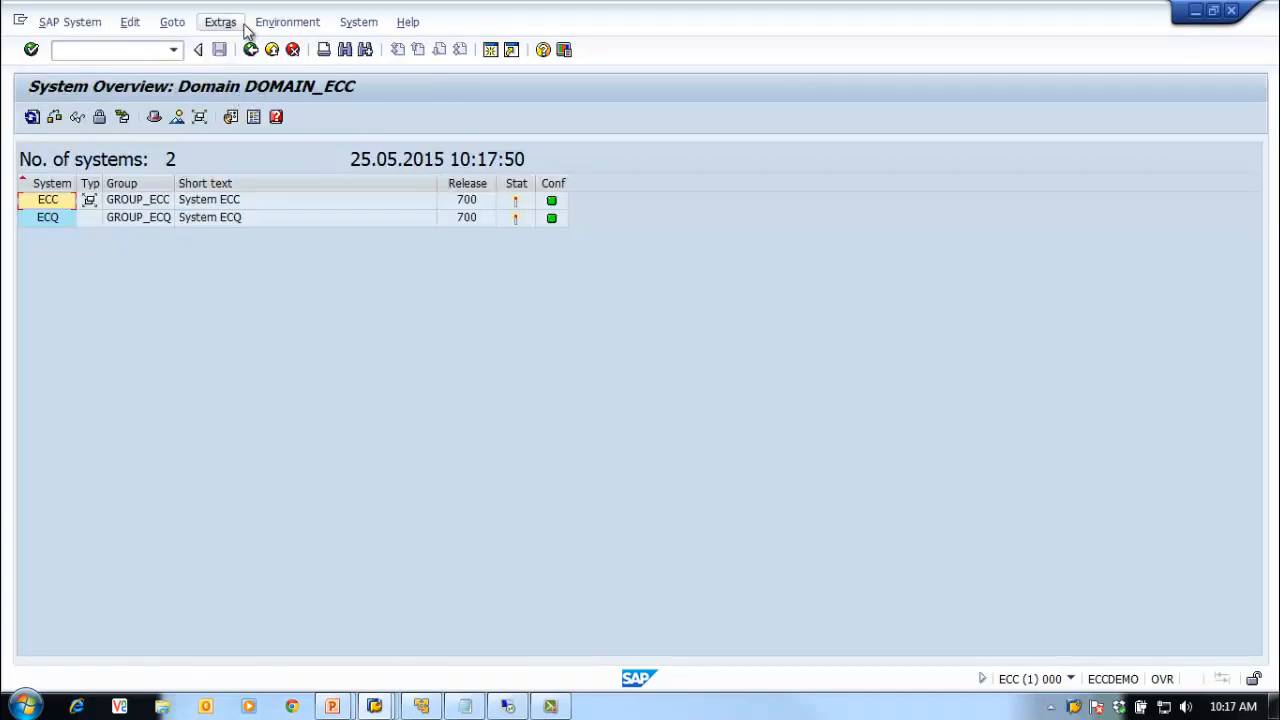
left_click(235, 23)
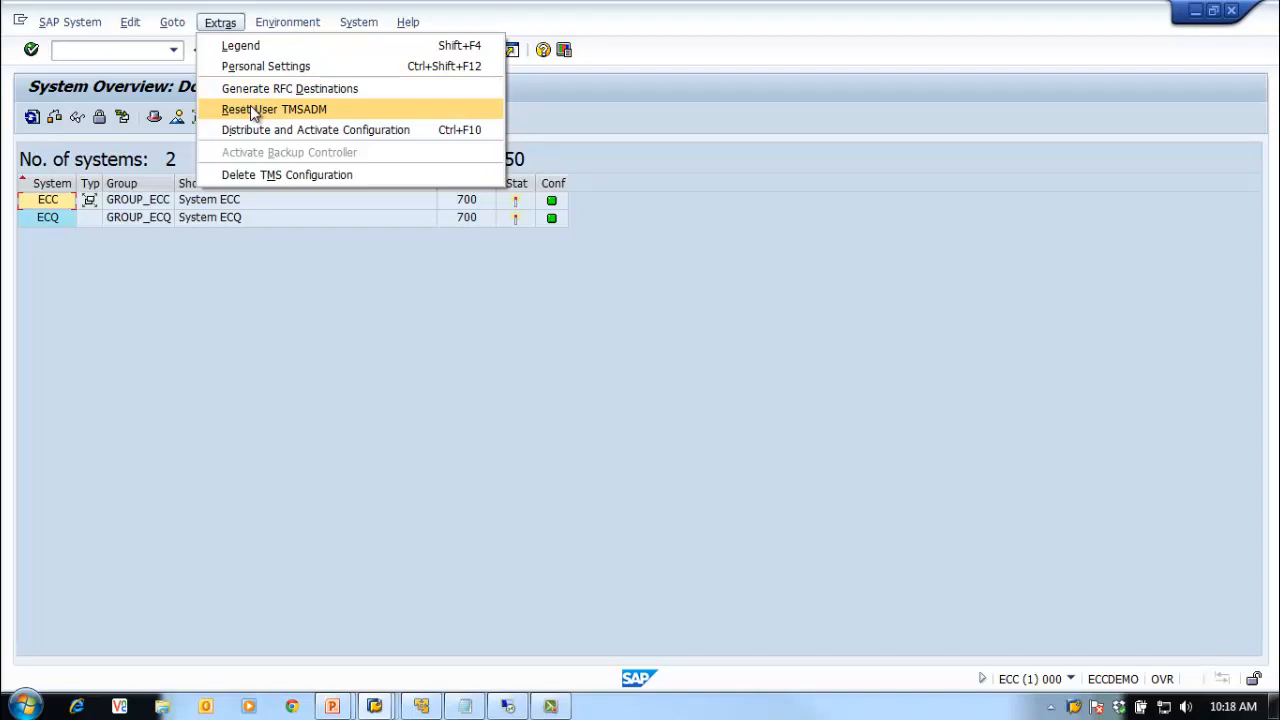
left_click(462, 316)
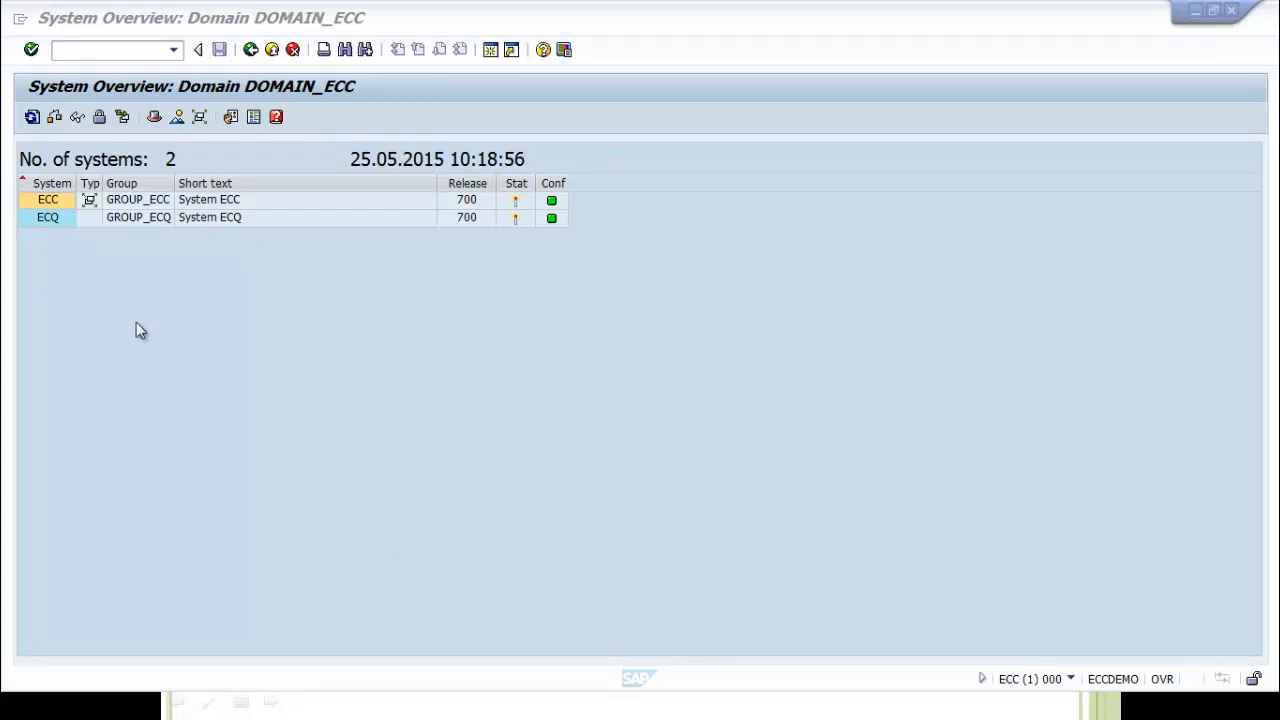
Step: Refresh the system overview and test the connection to ECQ
left_click(32, 118)
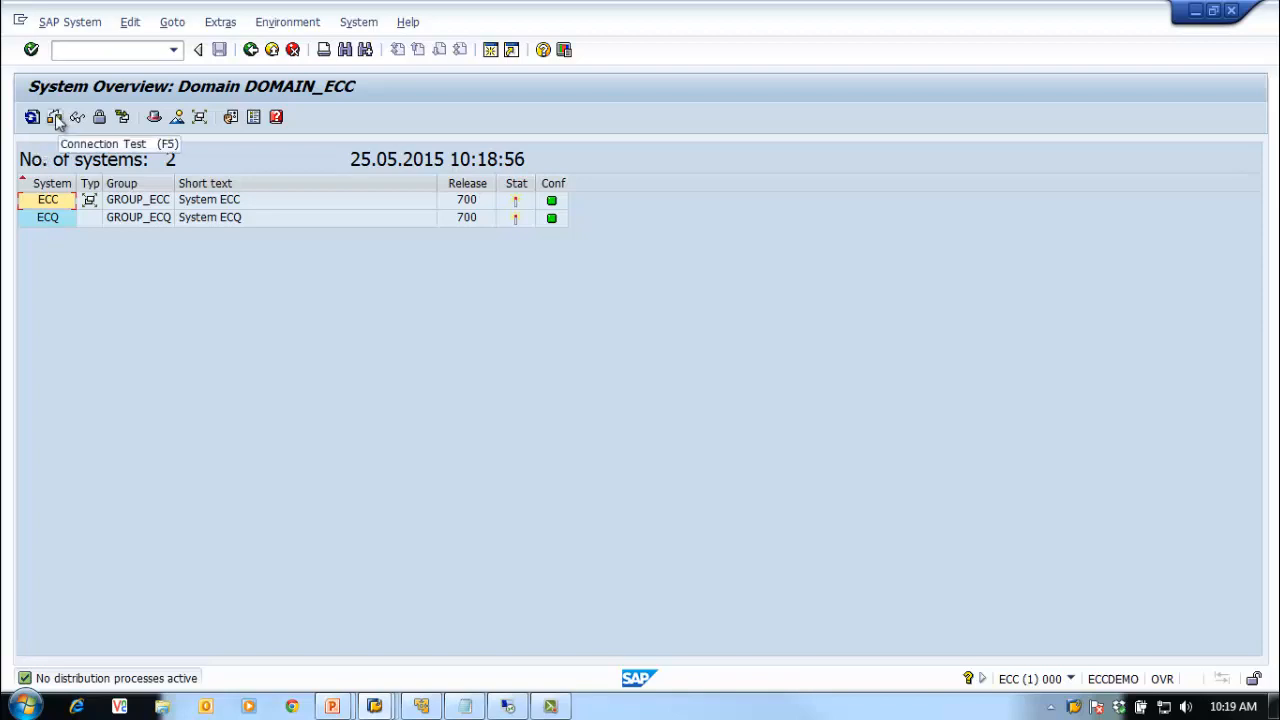
left_click(47, 218)
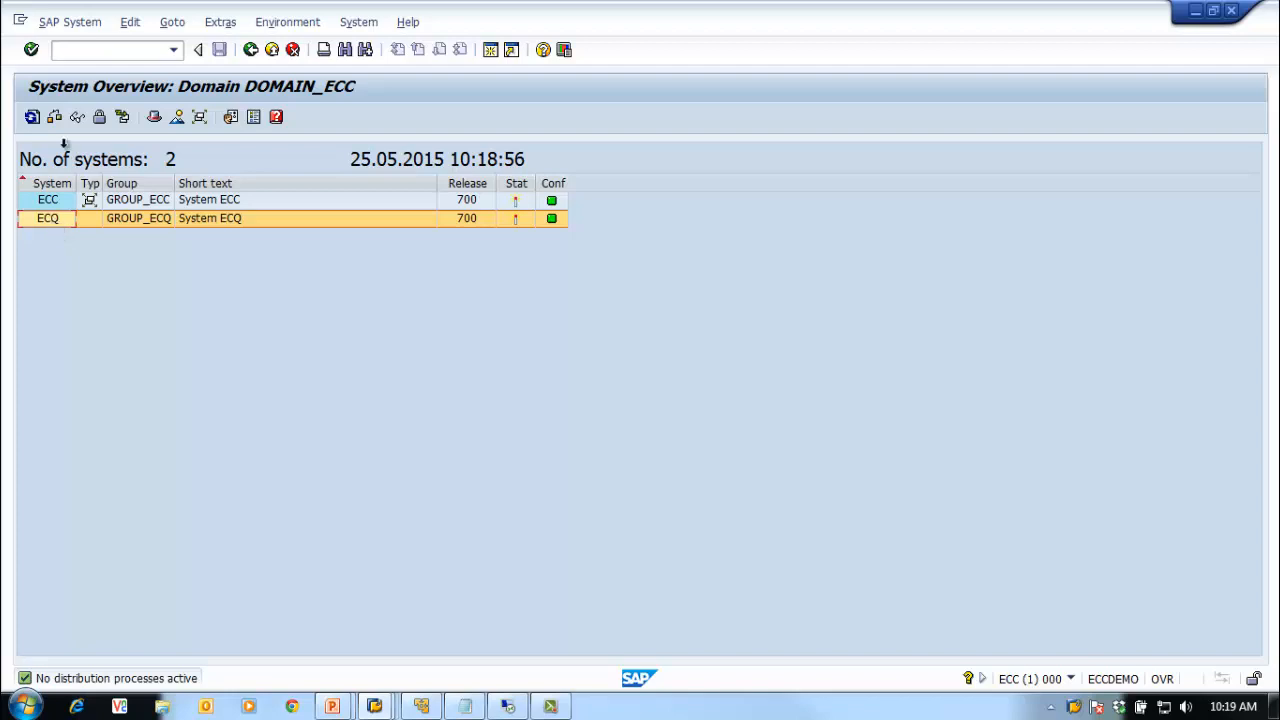
left_click(55, 118)
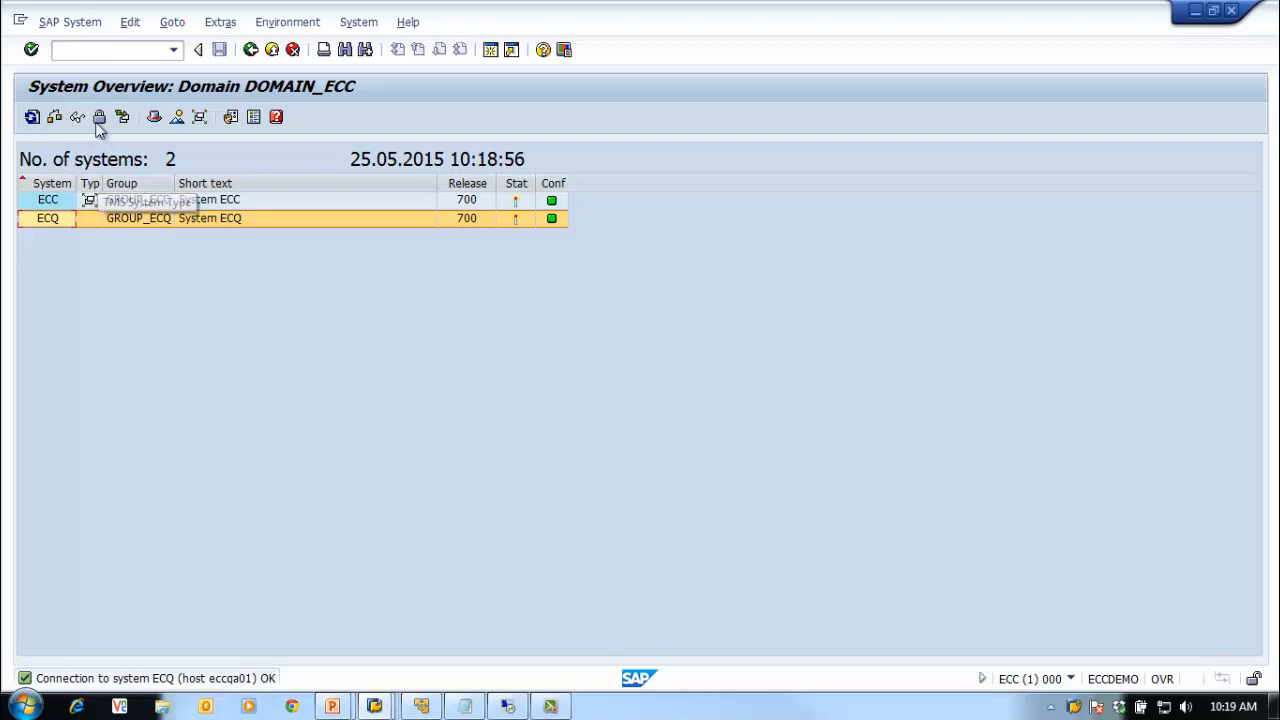
Step: Review ECQ's communication and transport tool settings, then request an update of its configuration
left_click(78, 117)
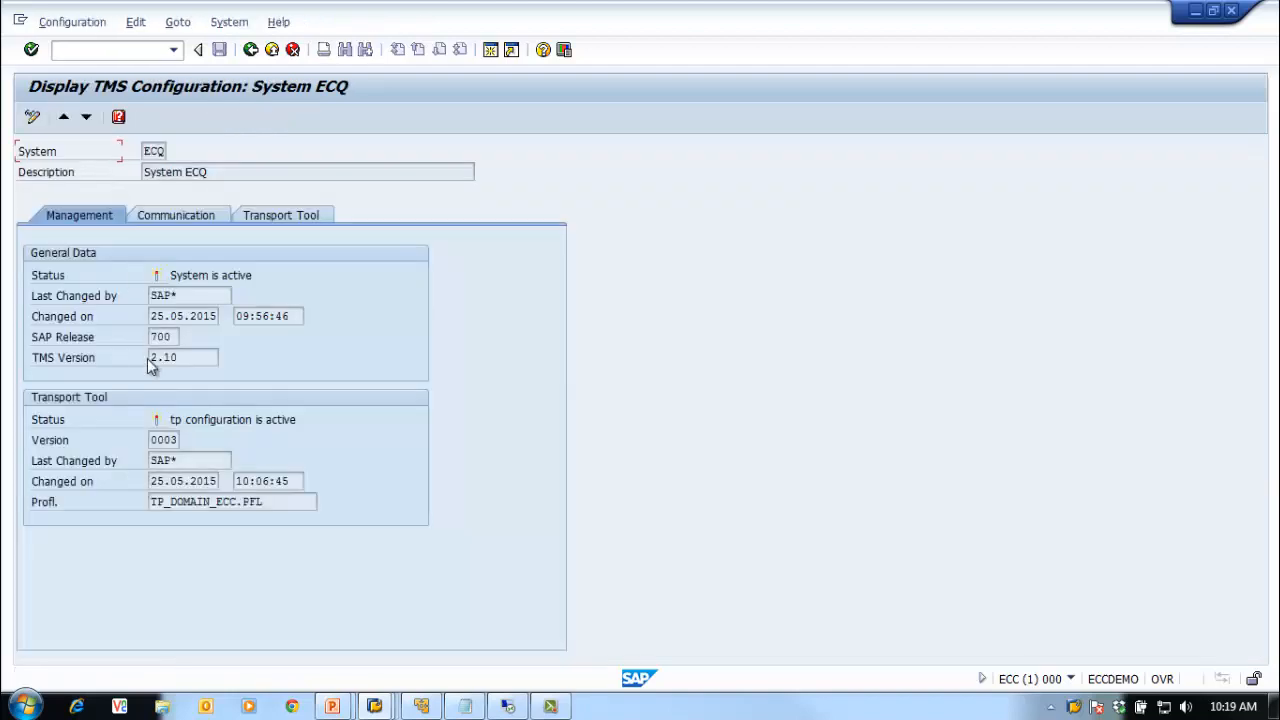
left_click(175, 217)
left_click(294, 217)
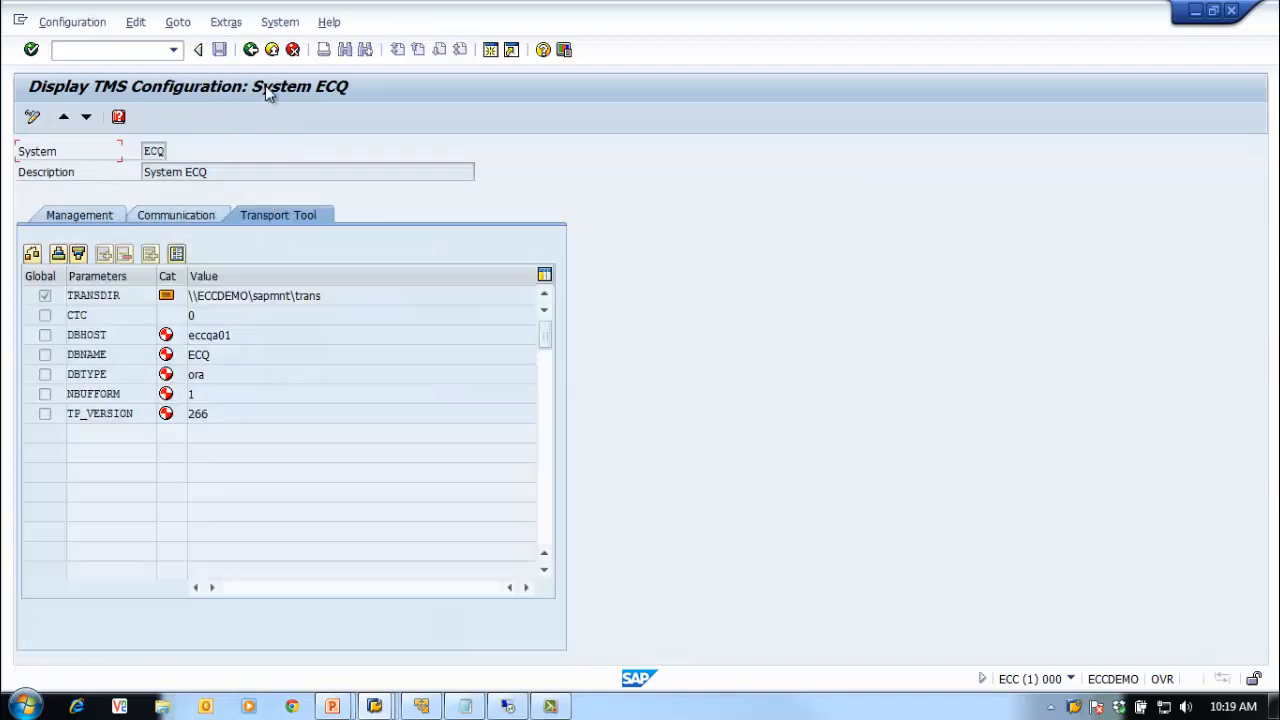
left_click(250, 50)
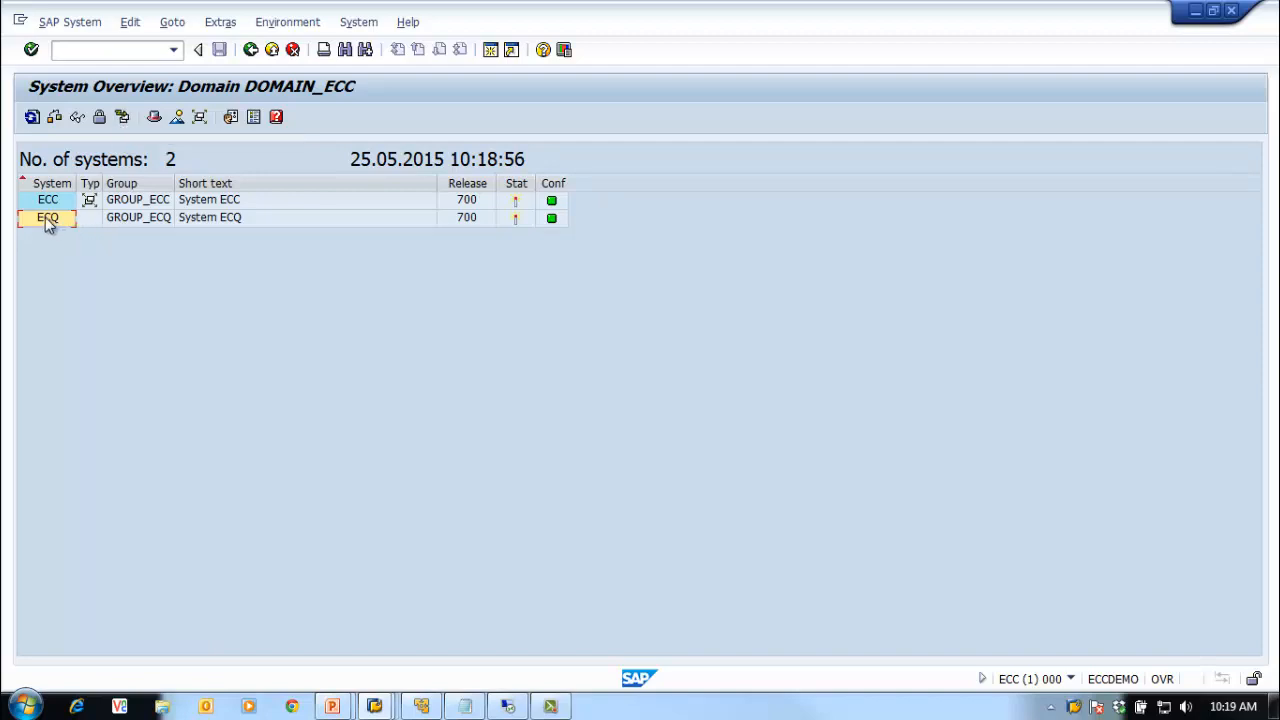
left_click(124, 118)
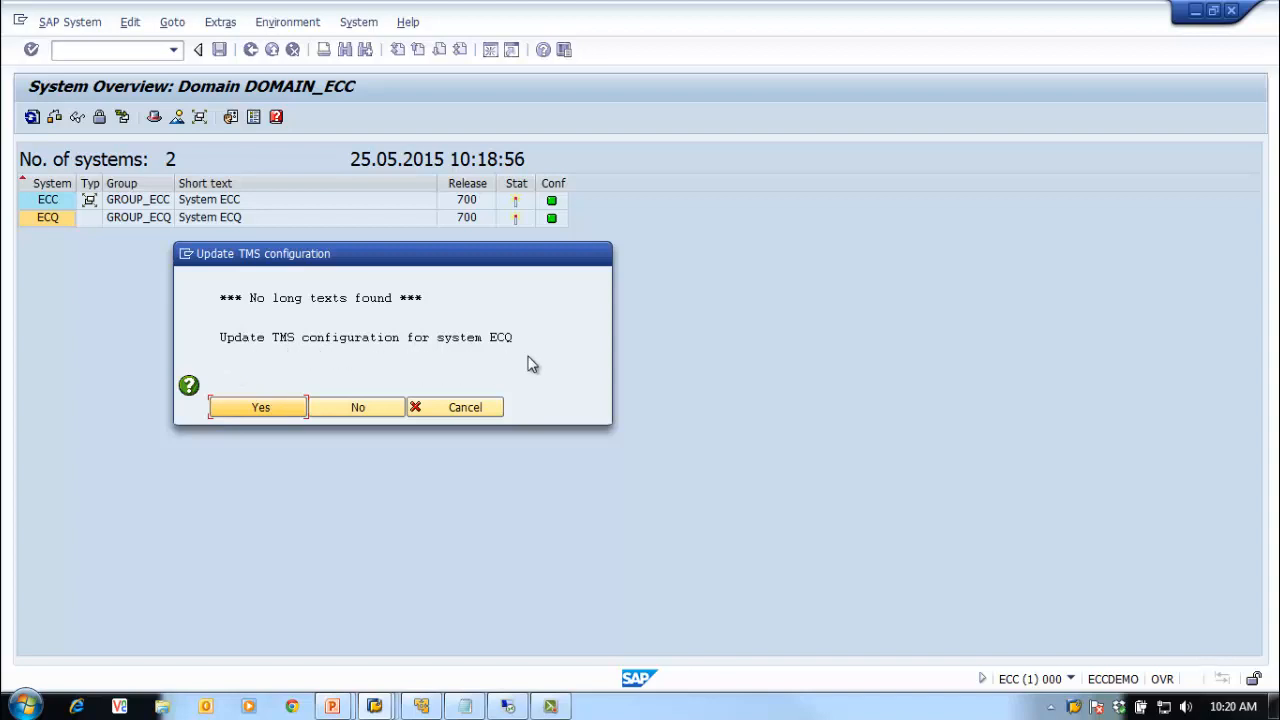
Step: Confirm ECQ's configuration update and review DOMAIN_ECC: Workflow Engine inactive, no QA approval
left_click(257, 407)
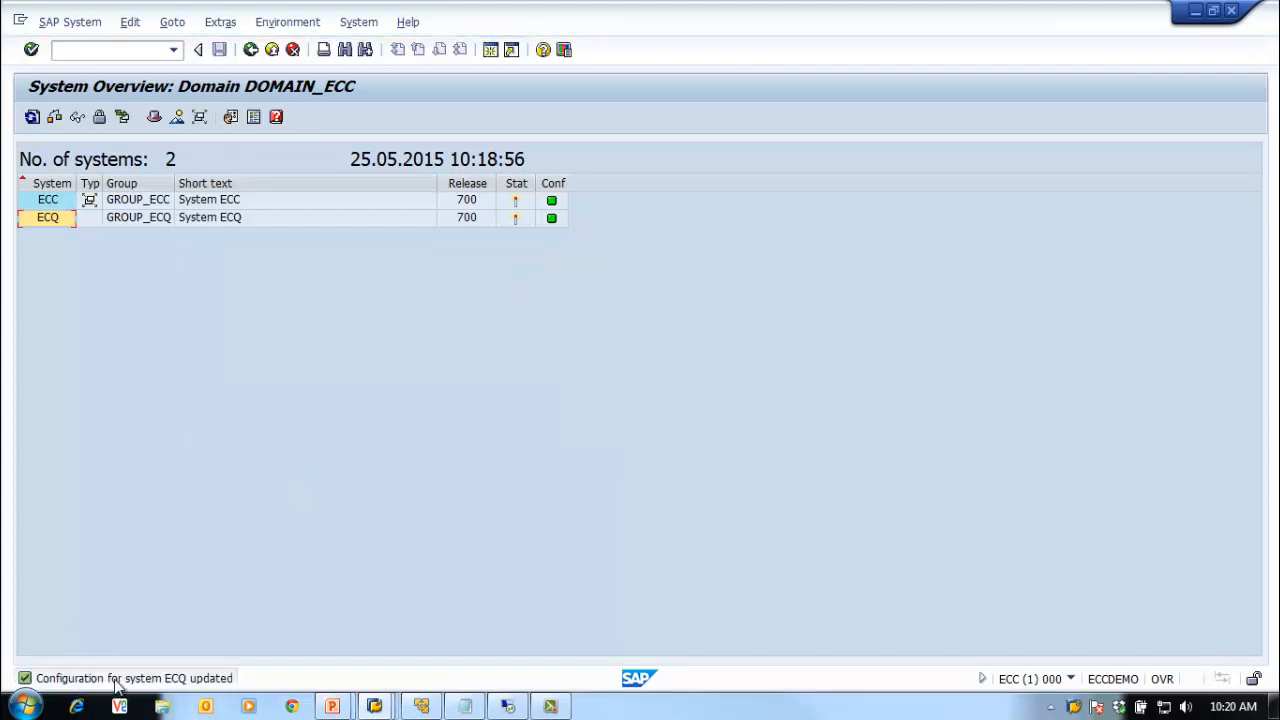
left_click(154, 118)
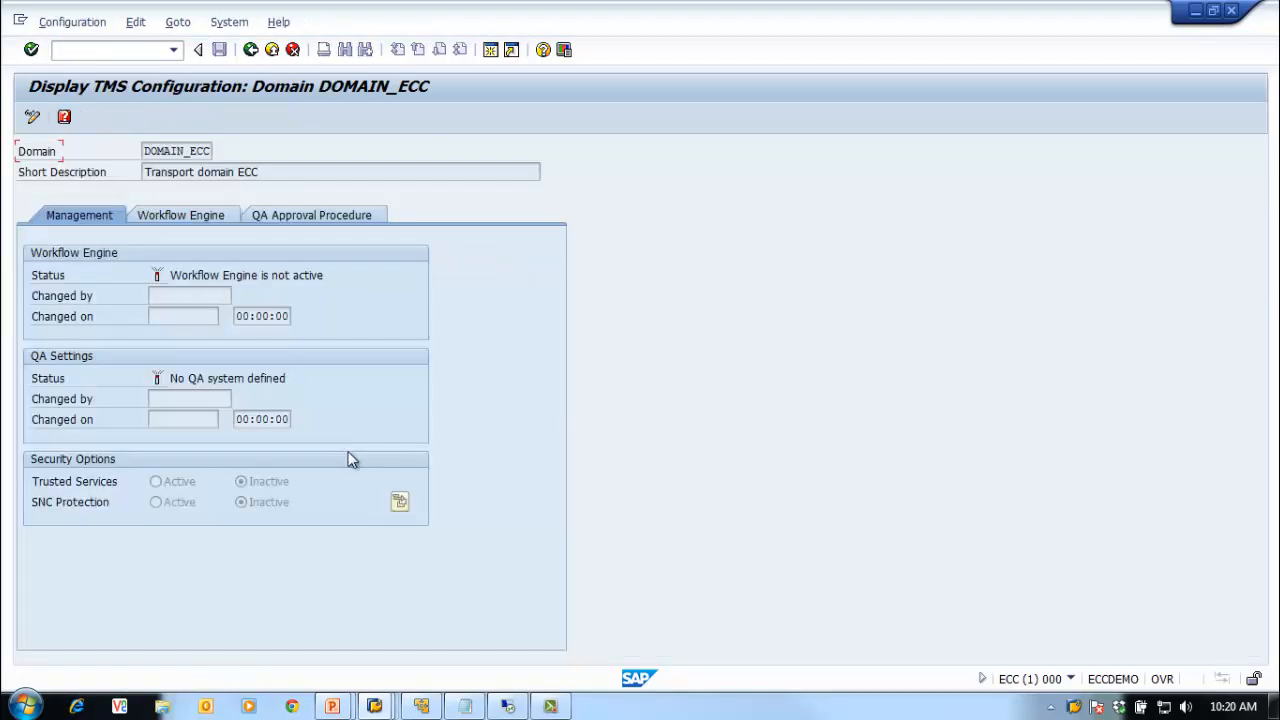
left_click(224, 215)
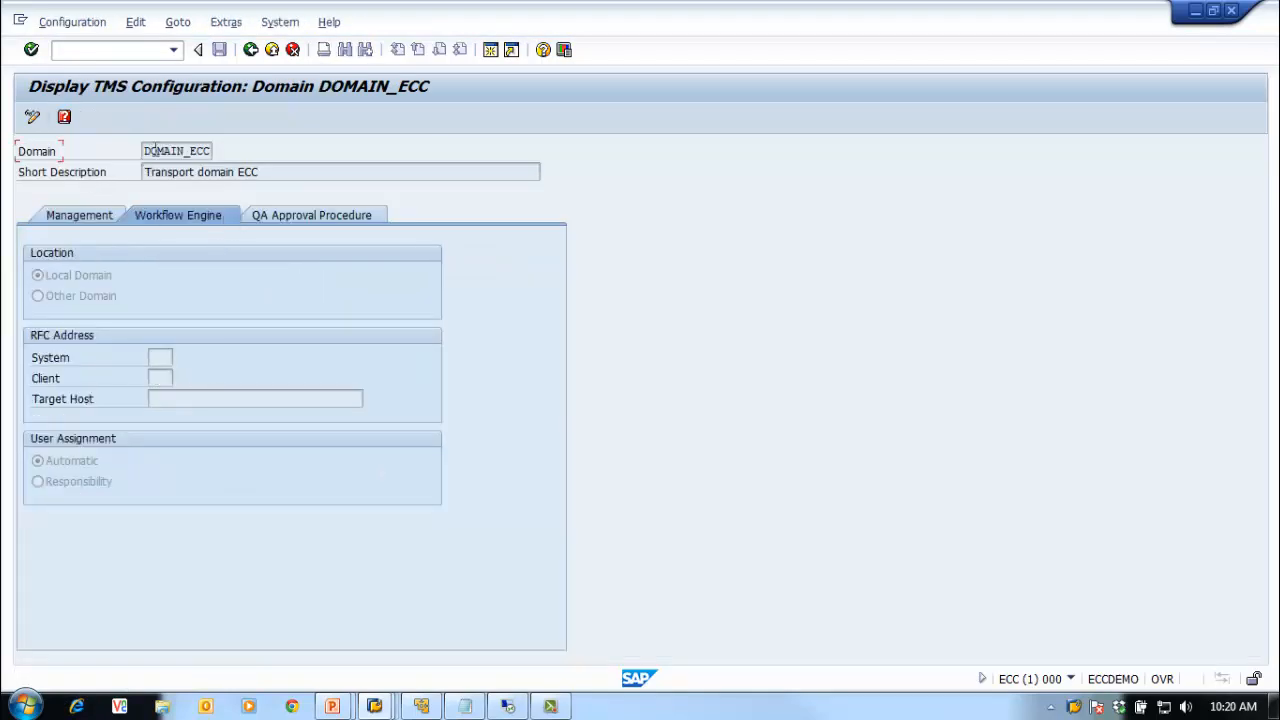
left_click_drag(142, 151, 211, 151)
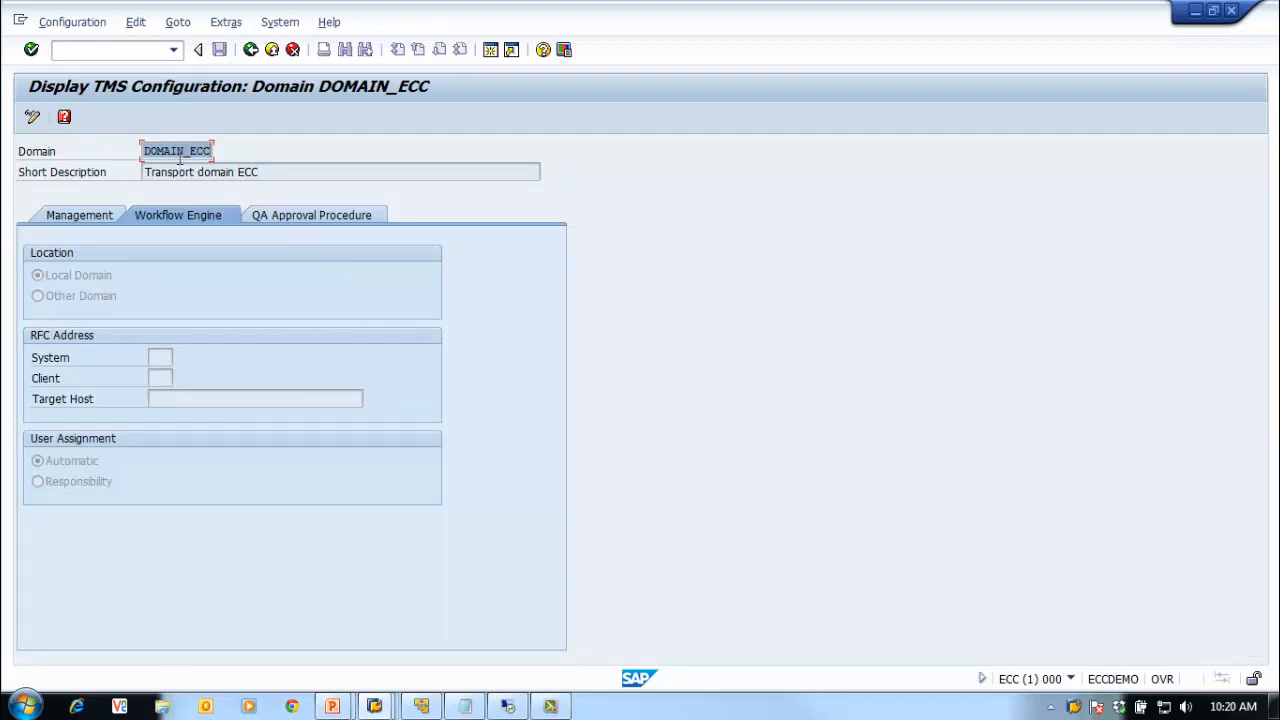
left_click(281, 213)
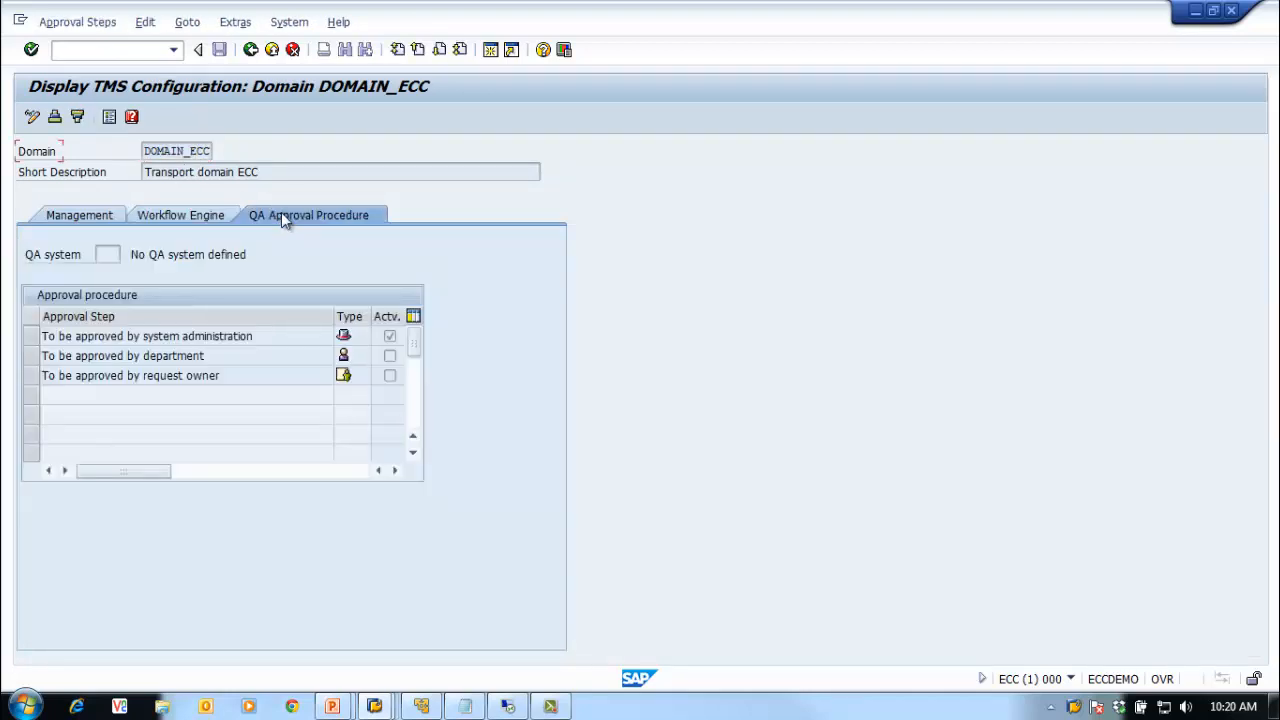
left_click(73, 211)
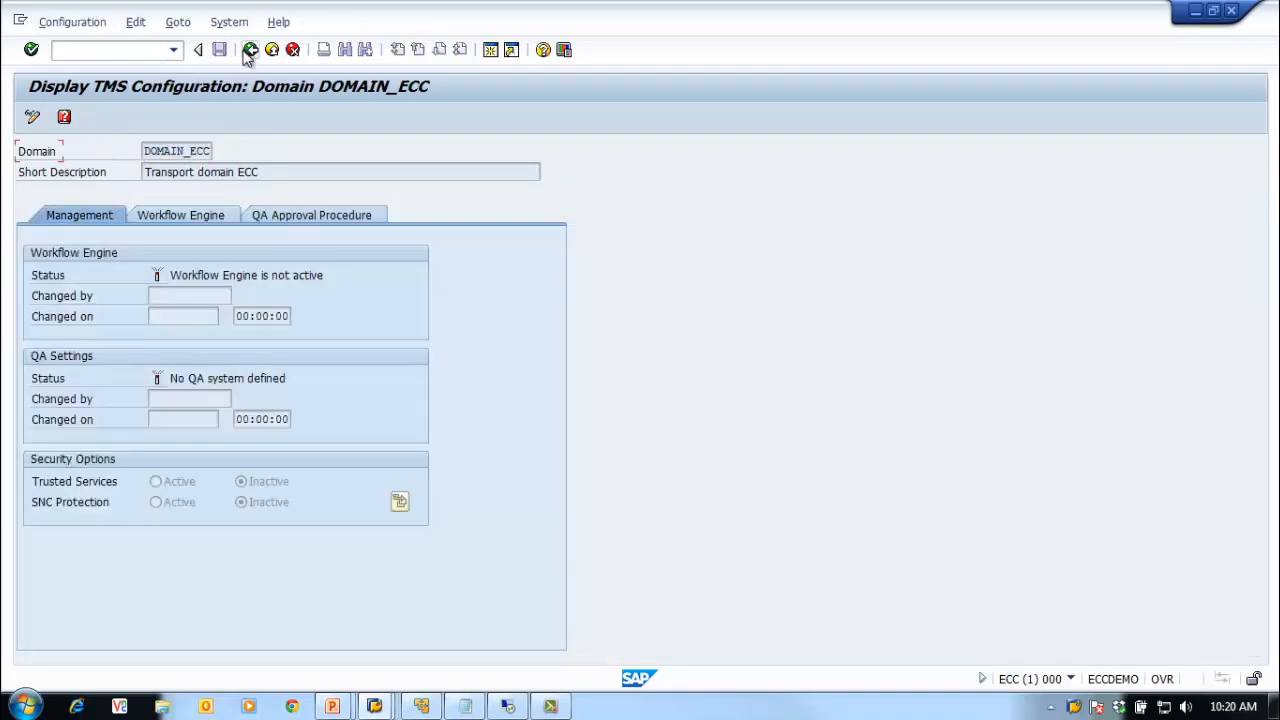
left_click(323, 219)
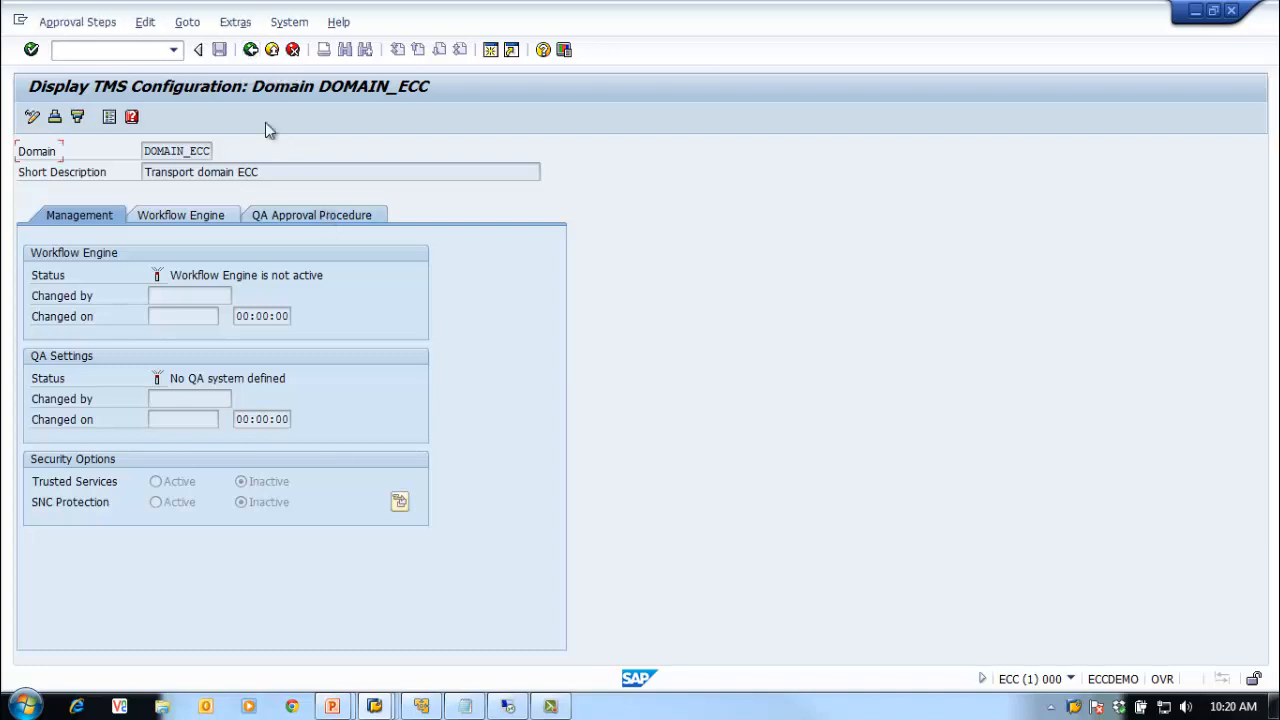
left_click(251, 50)
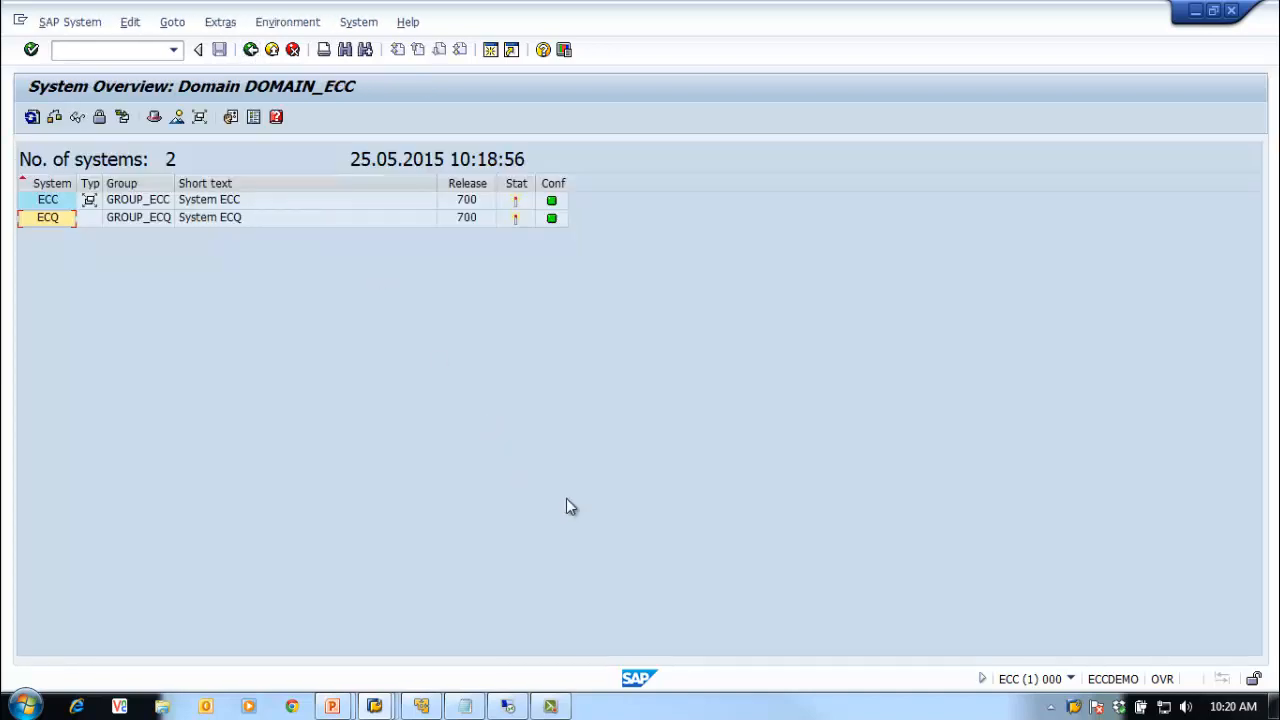
Step: Distribute and activate the TMS configuration to all systems, keeping Immediate Distribution Prompt
left_click(199, 117)
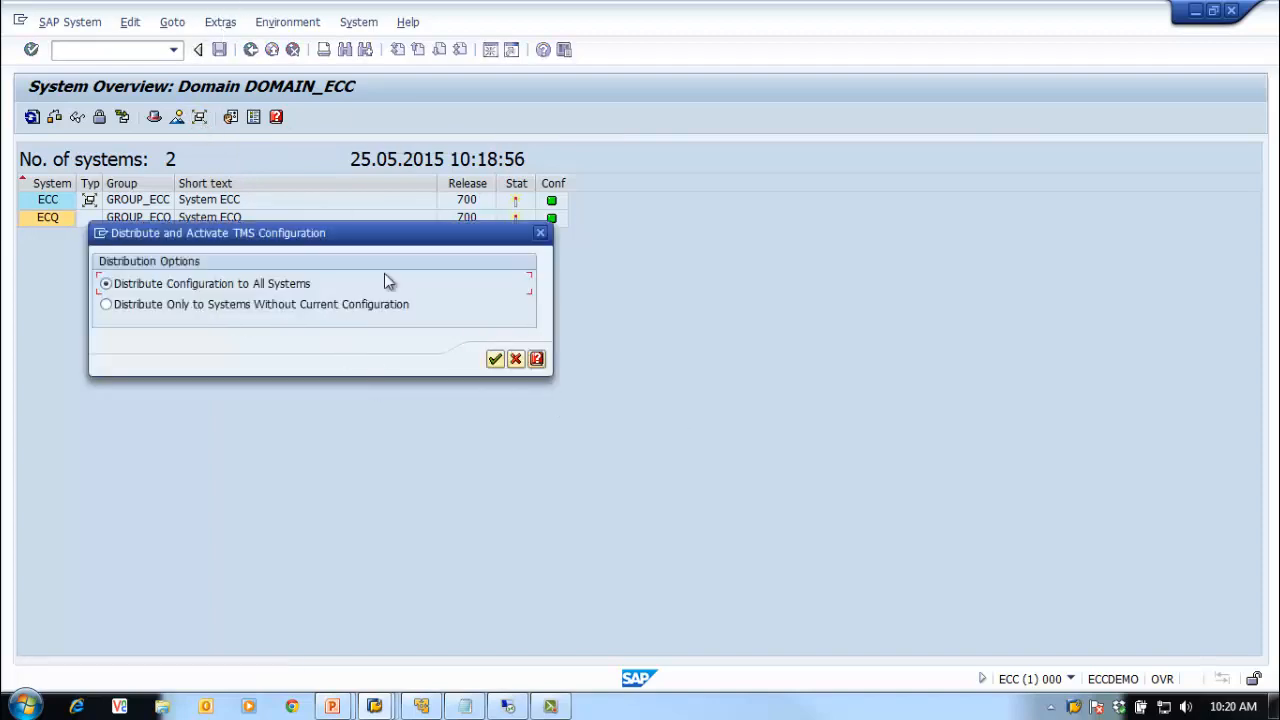
left_click(497, 360)
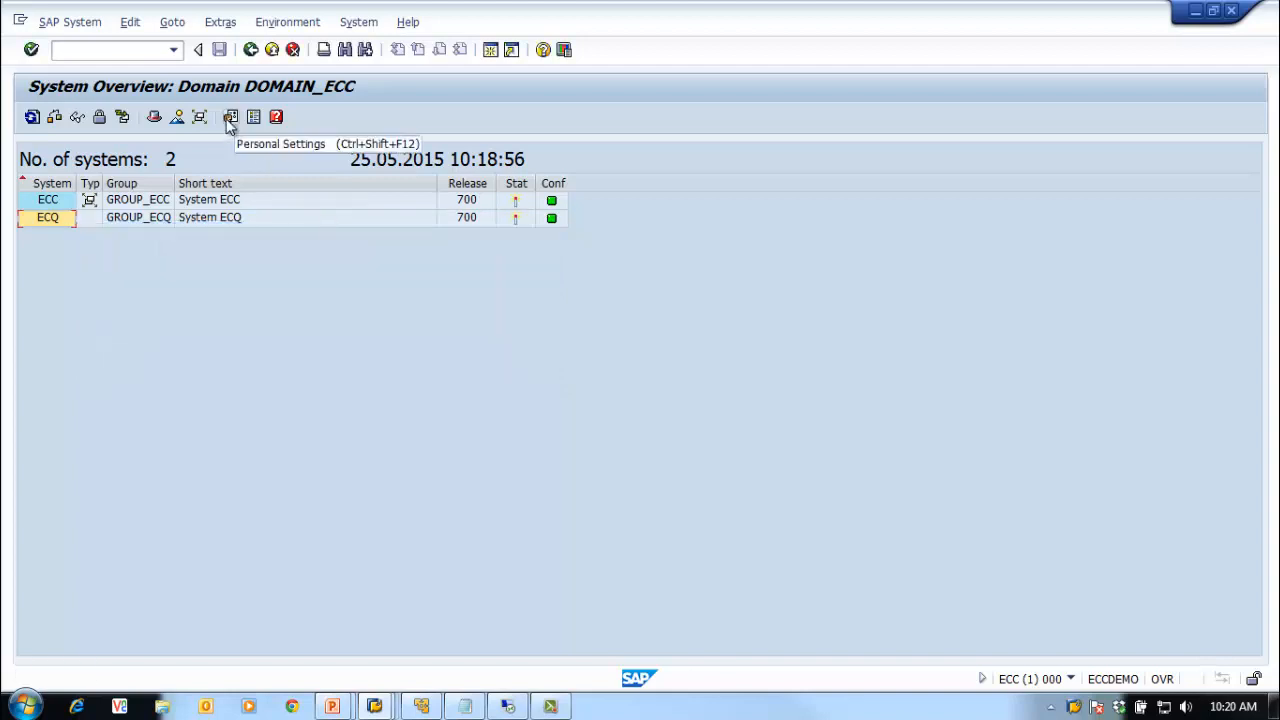
left_click(230, 117)
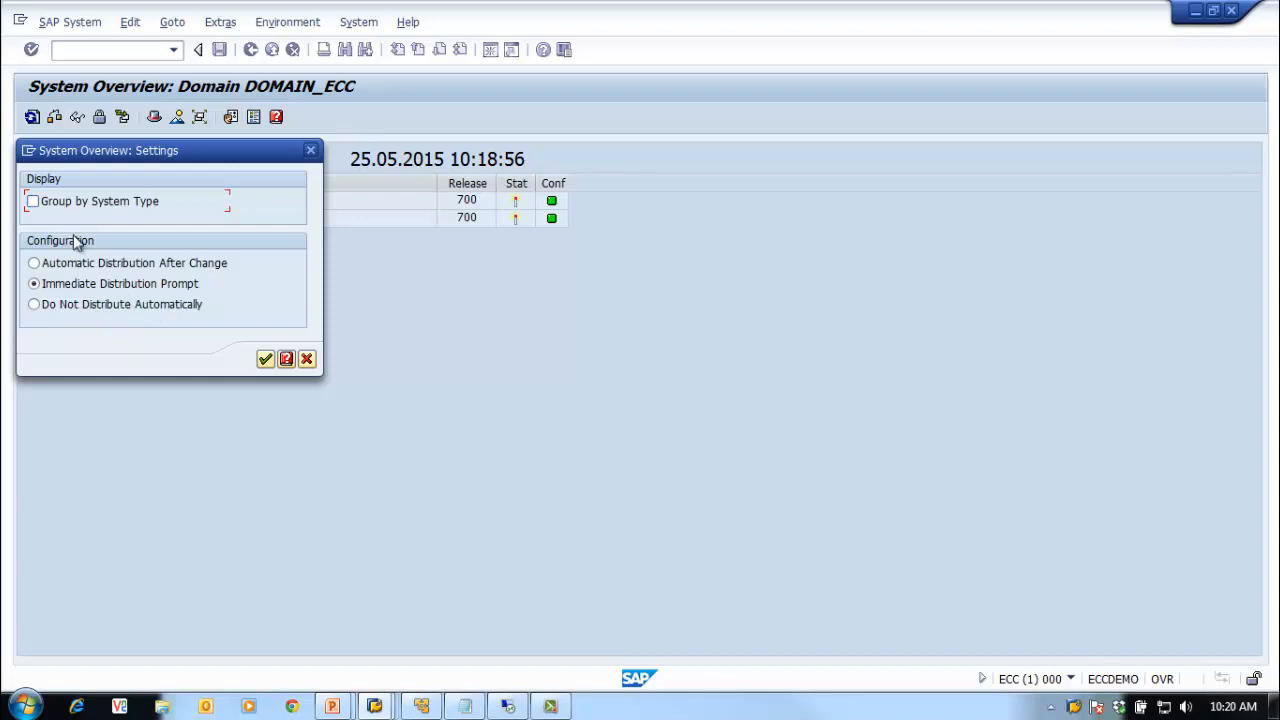
left_click(266, 360)
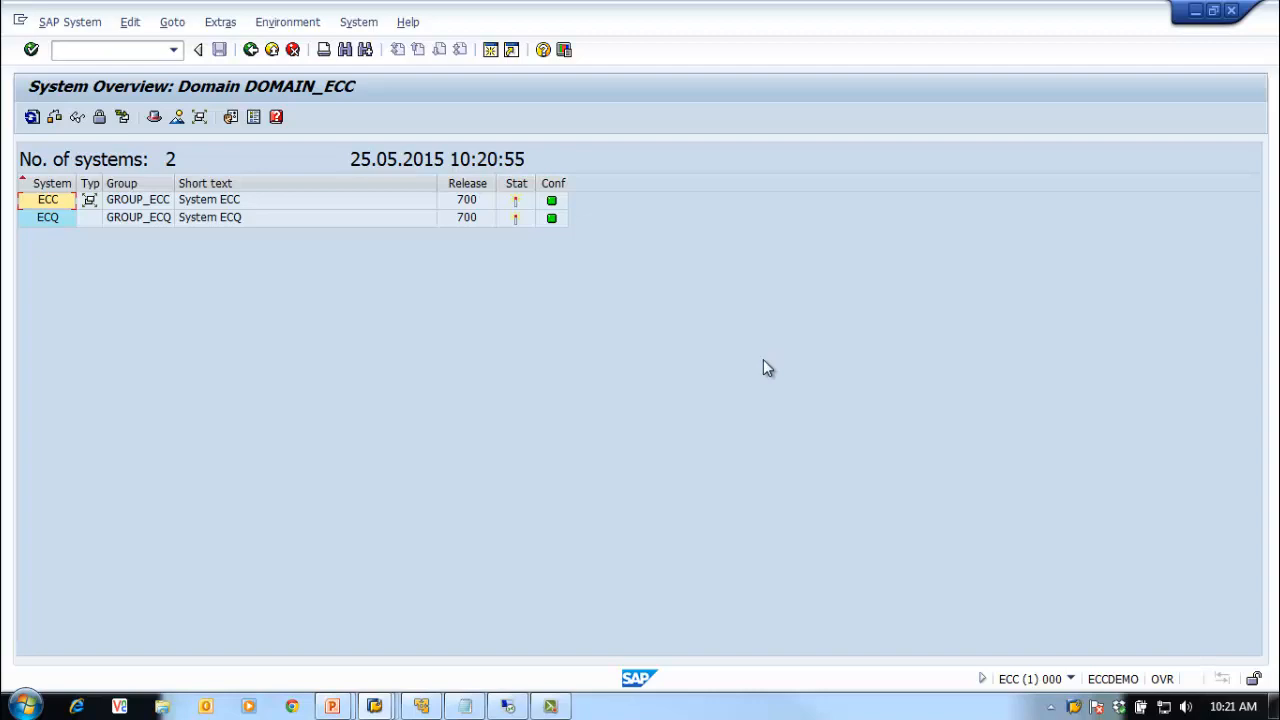
Step: Open ECQ's refreshed import queue showing ECCK900036, ECCK900038 and ECCK900040
left_click(250, 50)
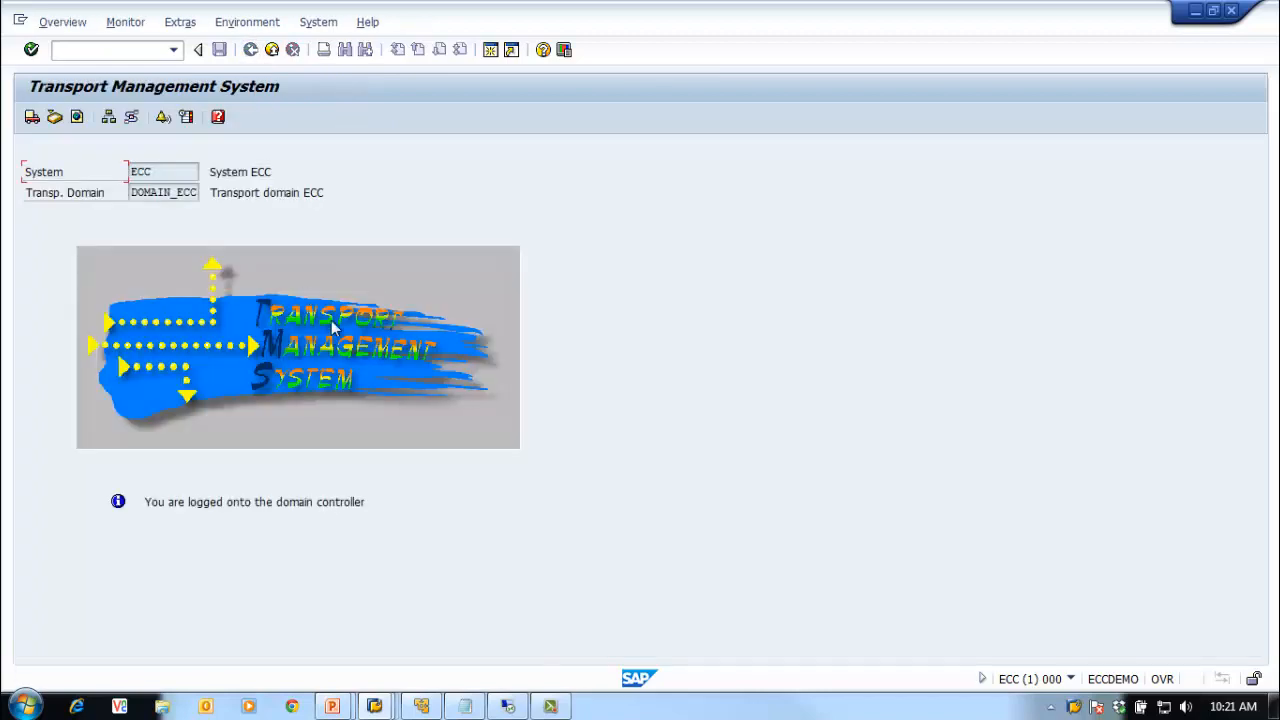
left_click(32, 118)
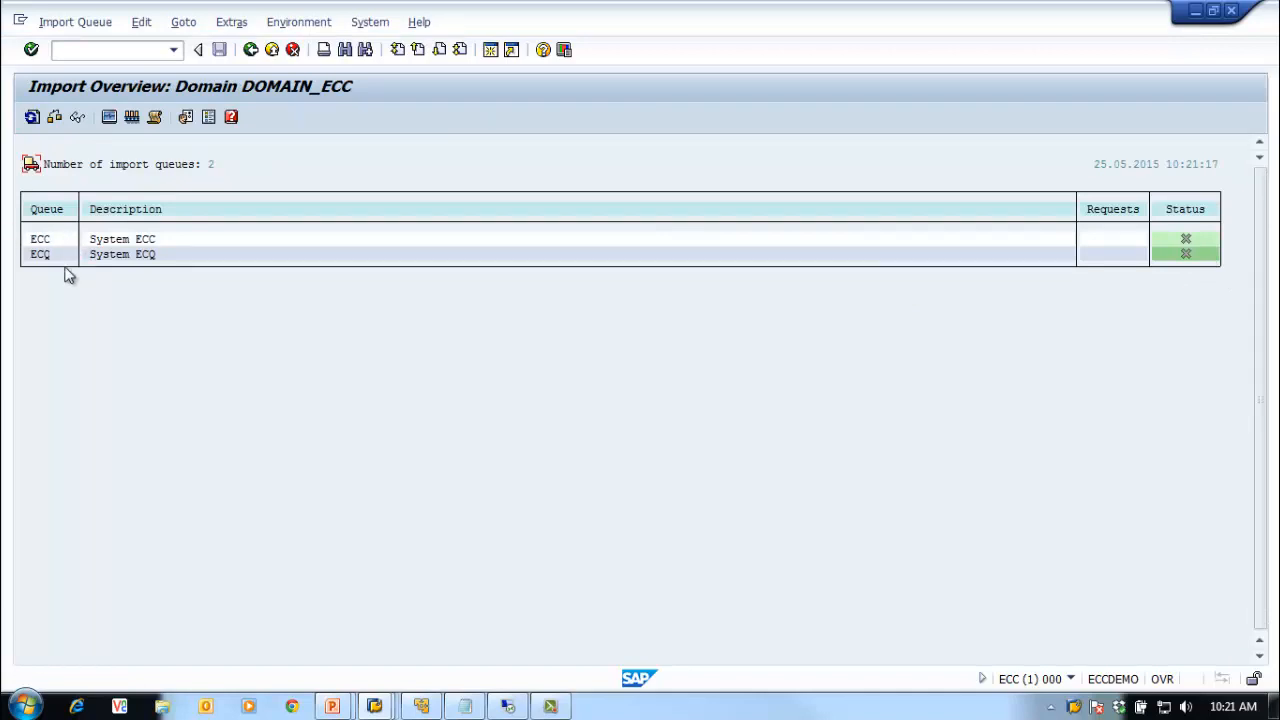
left_click(32, 117)
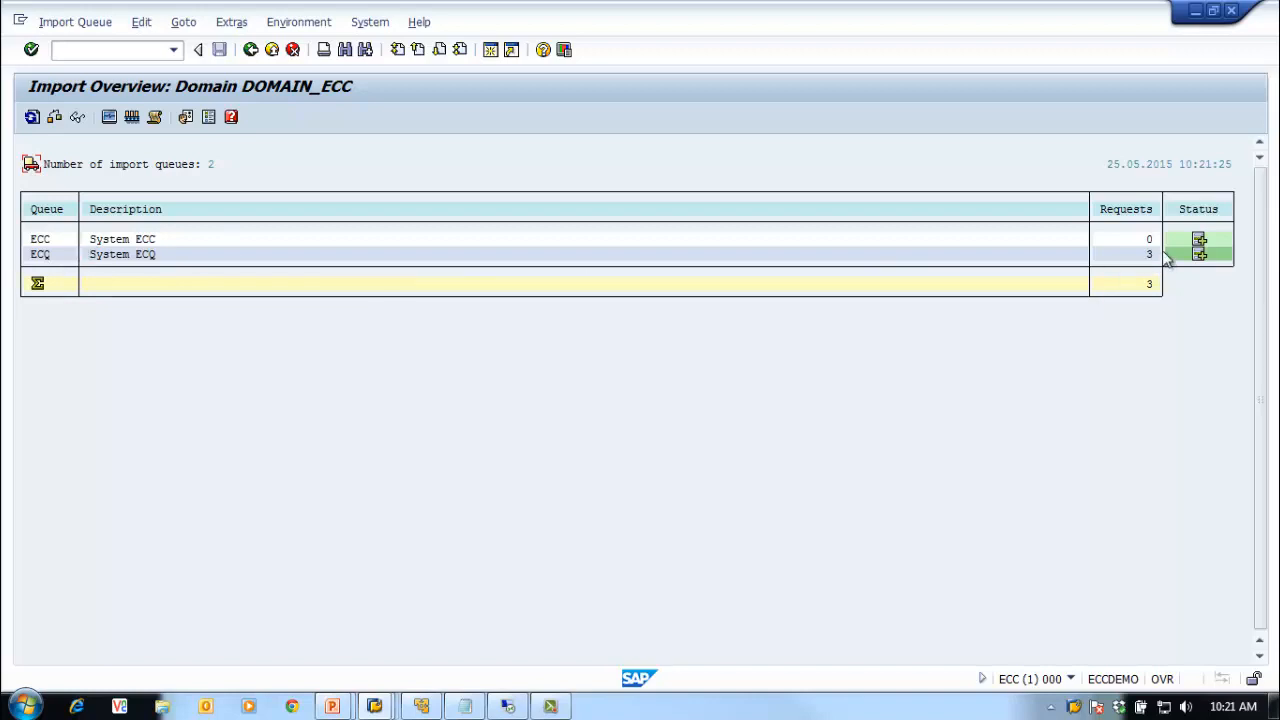
double_click(49, 256)
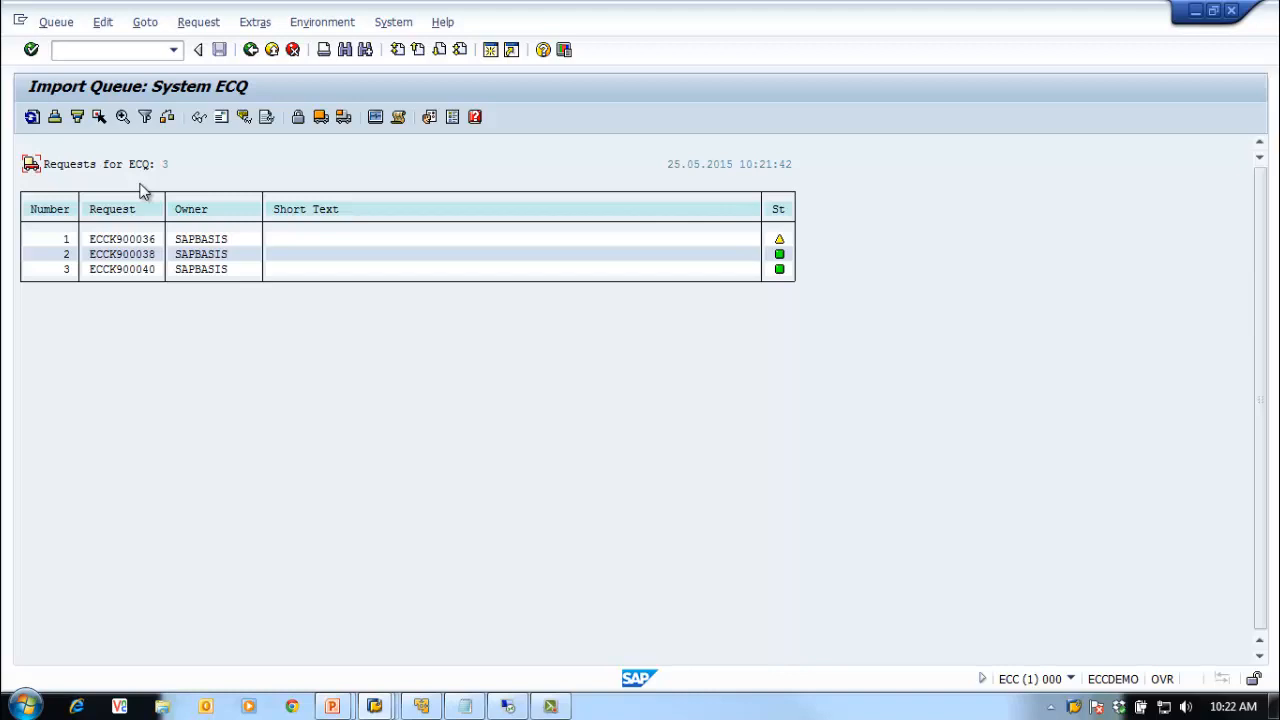
Step: Exit to Easy Access and refresh the ECC import queue via STMS_IMPORT to confirm it's empty
left_click(251, 50)
left_click(251, 50)
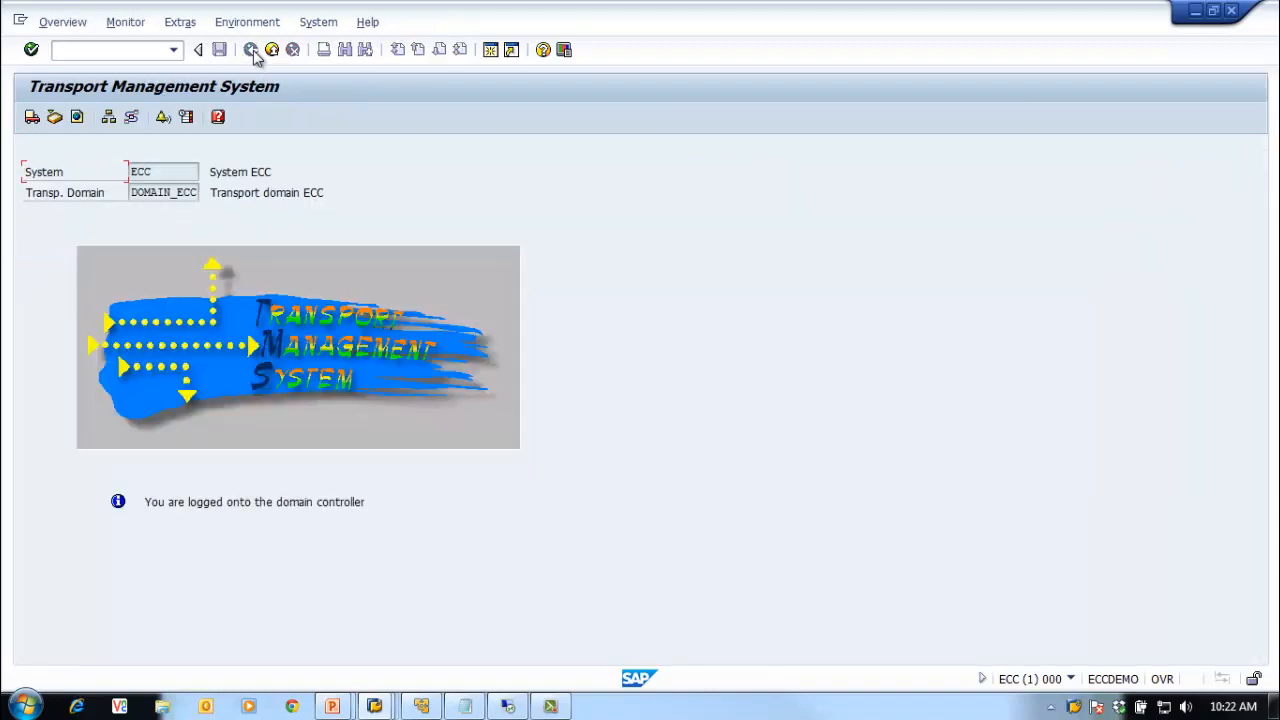
left_click(271, 50)
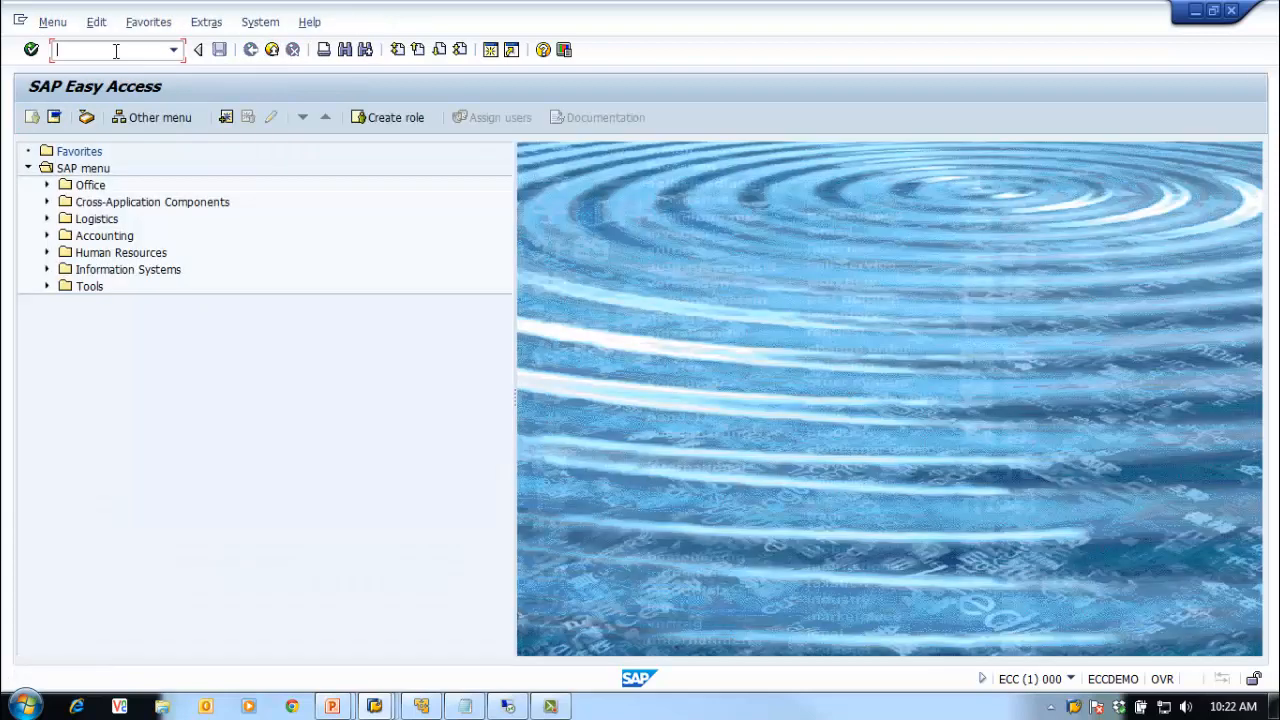
type("stms_import")
key("Return")
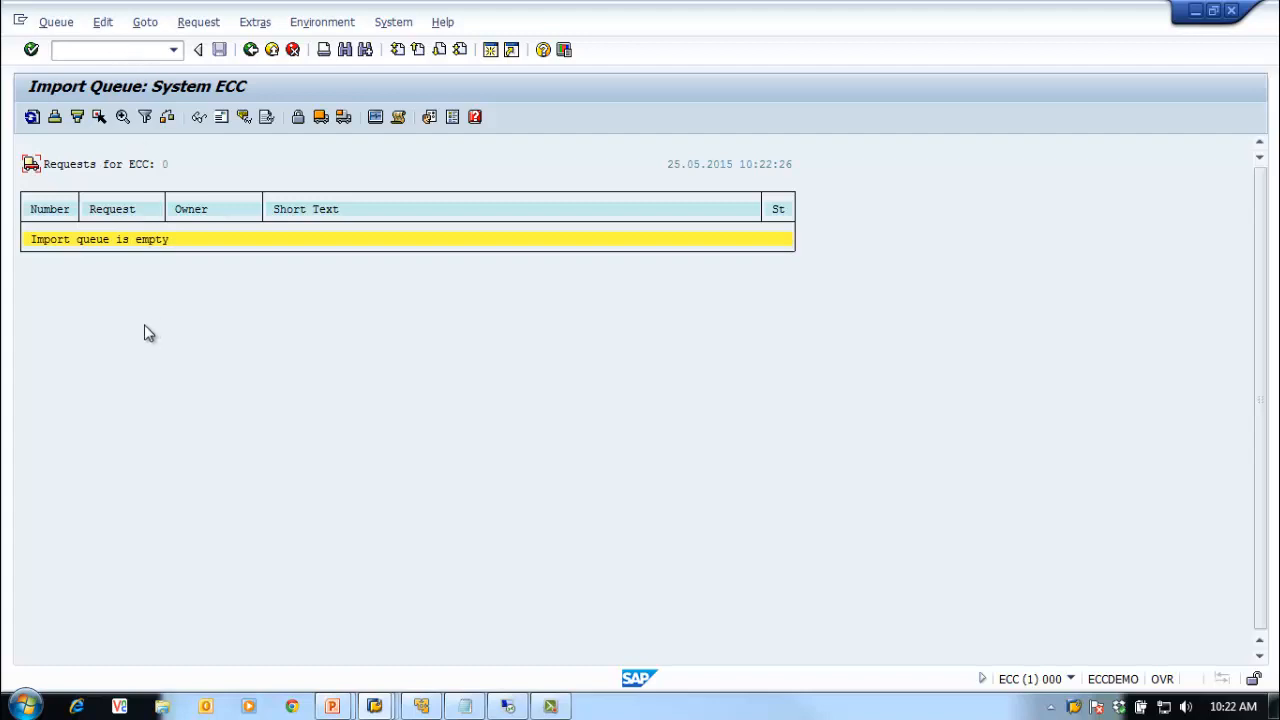
left_click(32, 117)
Step: Switch to the ECQ system's SAP Easy Access window
left_click(375, 706)
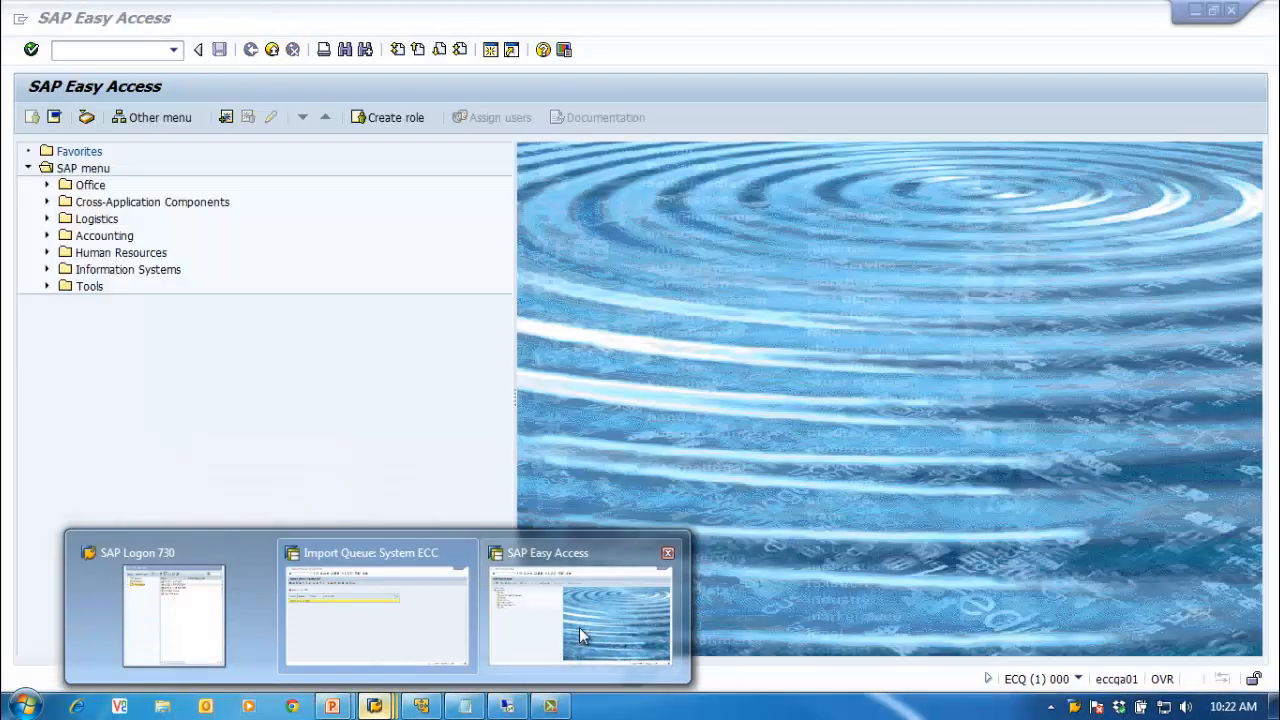
left_click(579, 627)
left_click(85, 49)
Step: Refresh ECQ's STMS_IMPORT queue showing ECCK900036, ECCK900038, ECCK900040, then return to the ECC session
type("stms")
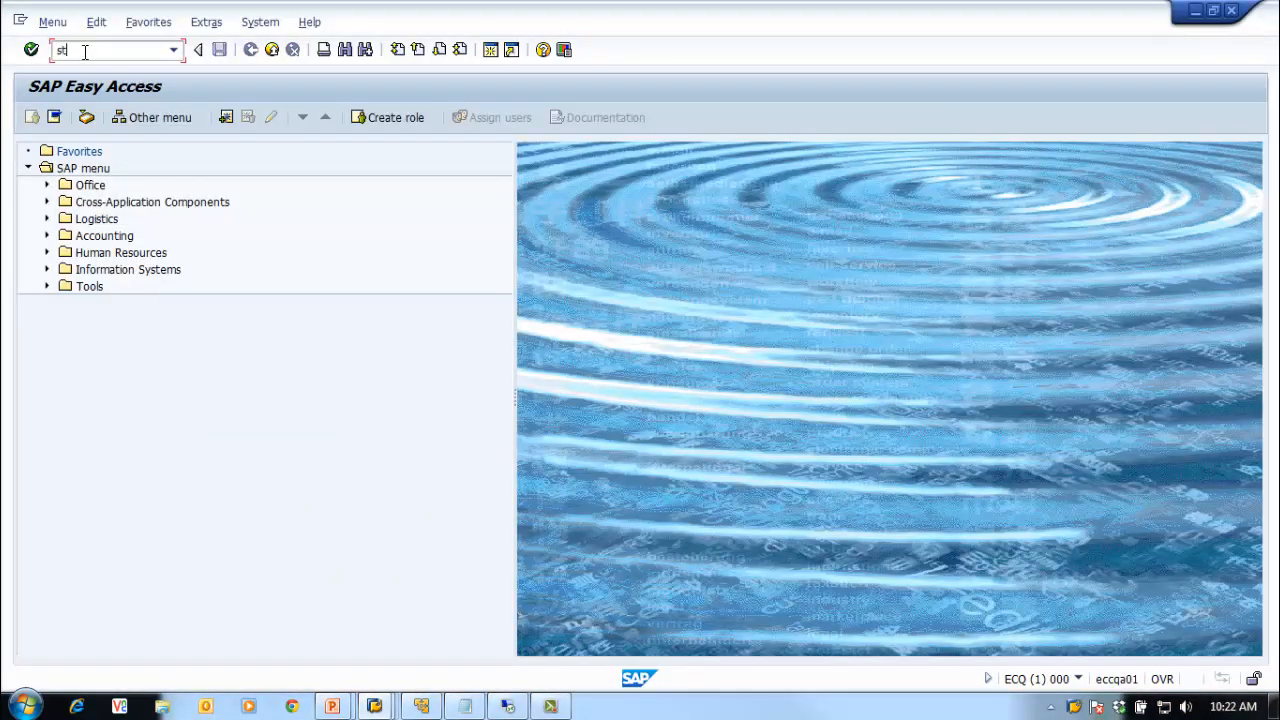
type("_import")
key("Return")
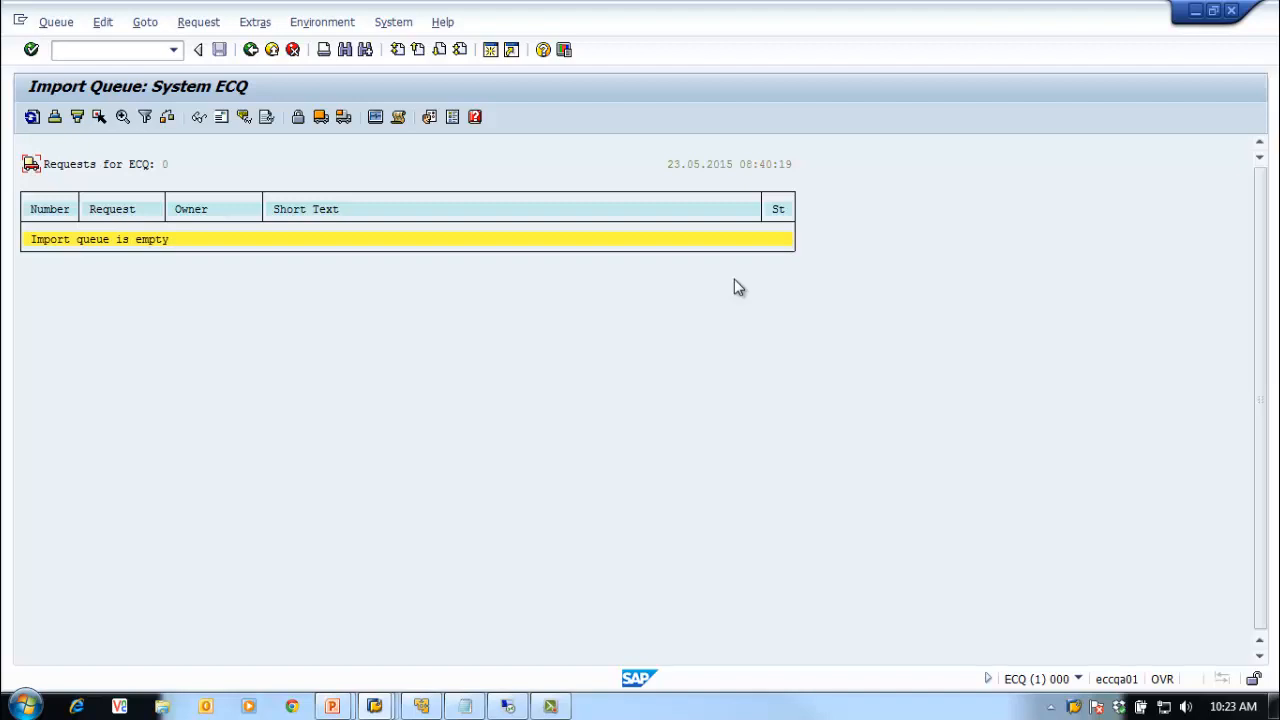
left_click(32, 119)
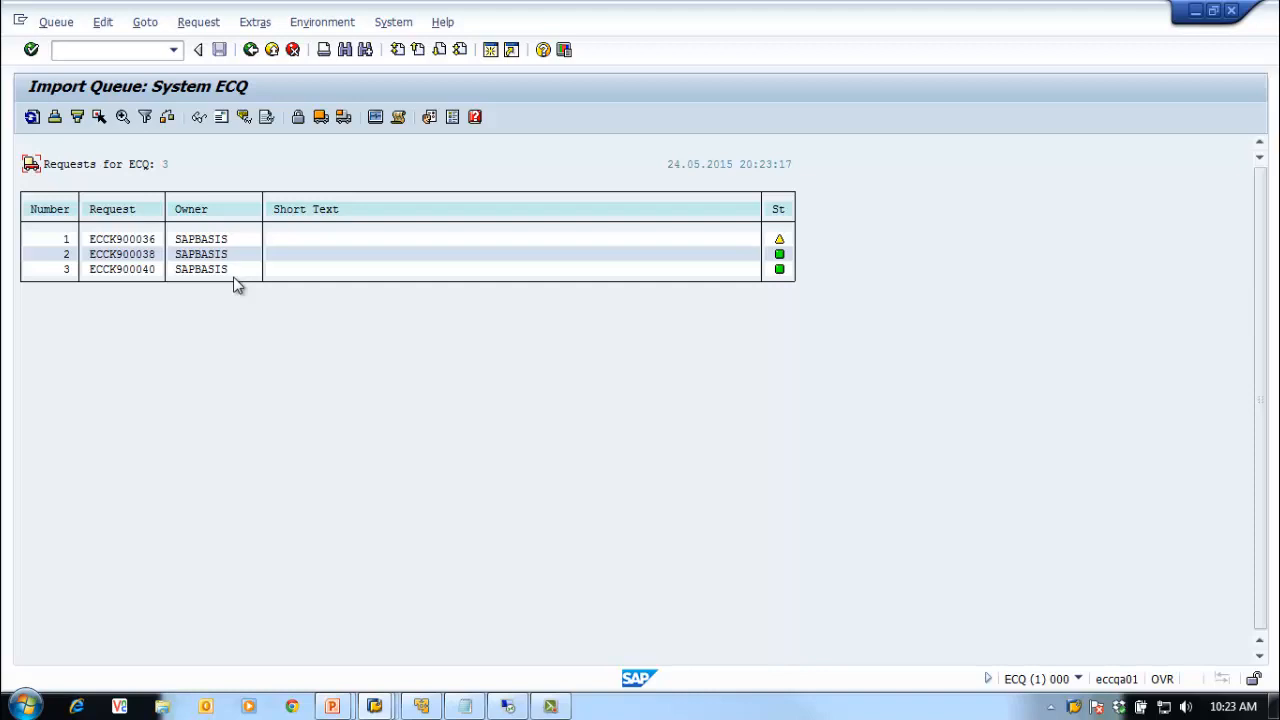
right_click(1080, 708)
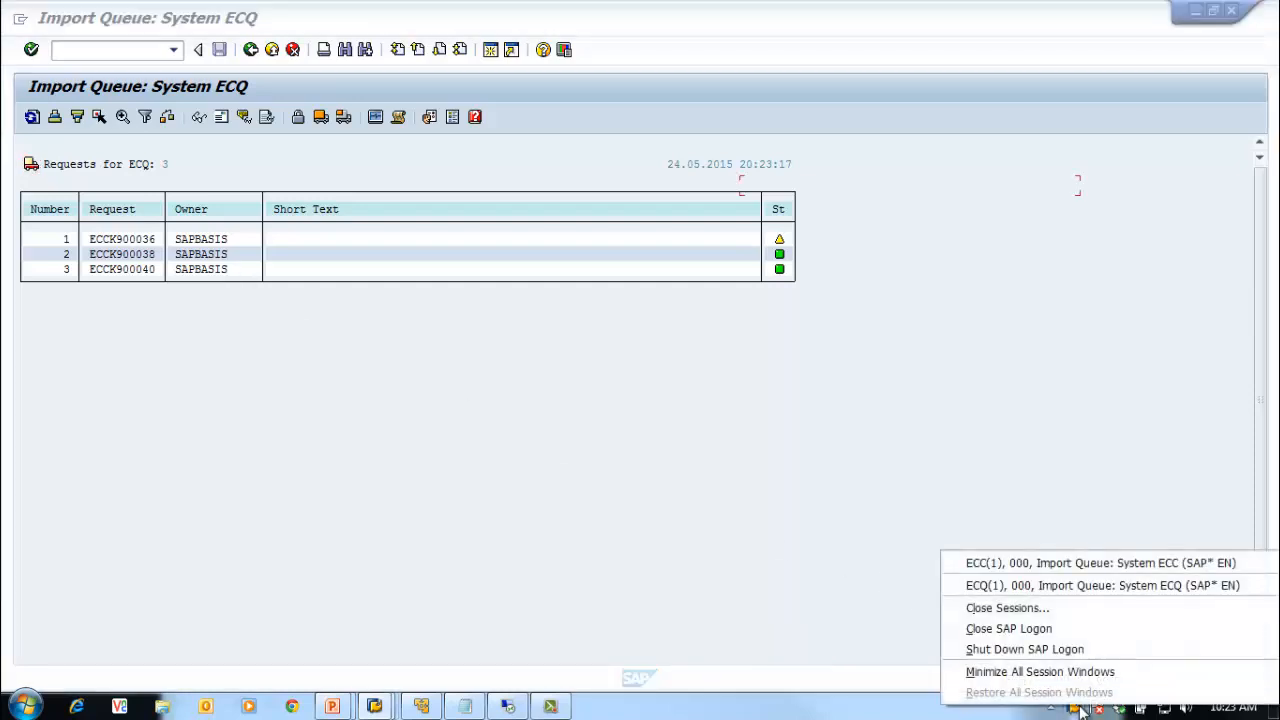
left_click(1020, 565)
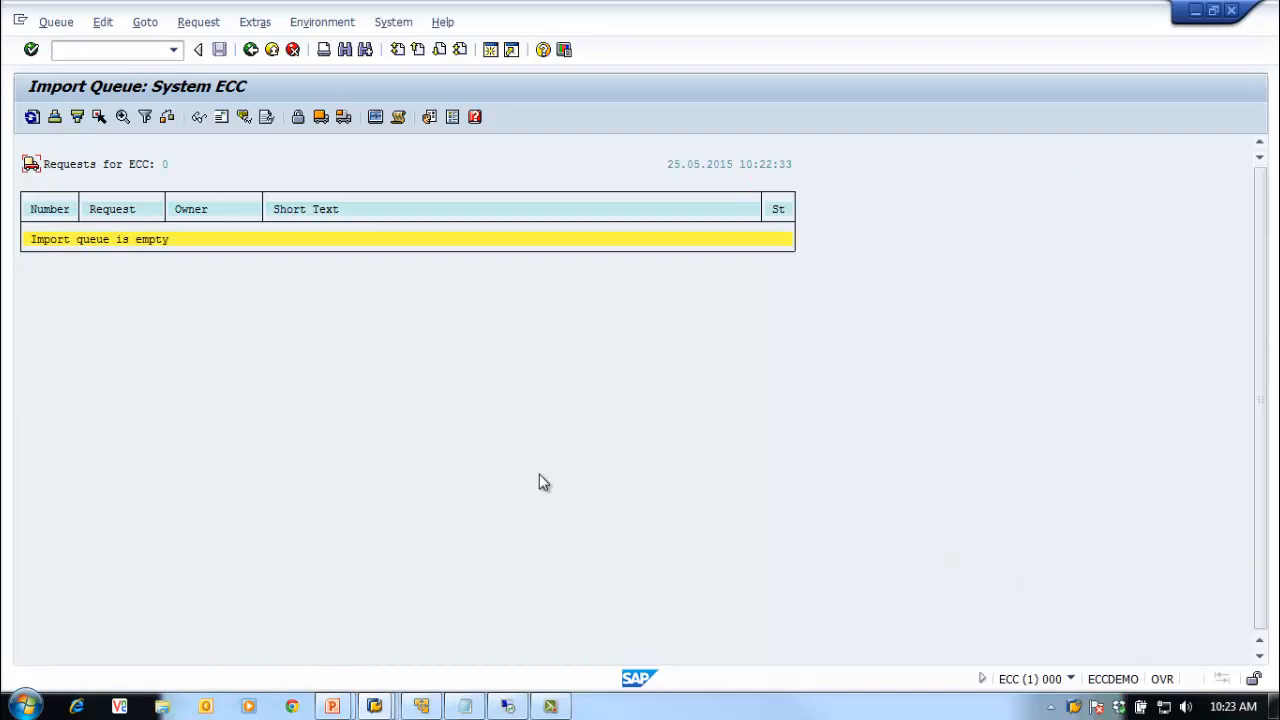
Step: Exit to Easy Access and log on to 02 ECC - SAP ECC DEV with the suggested user
left_click(272, 52)
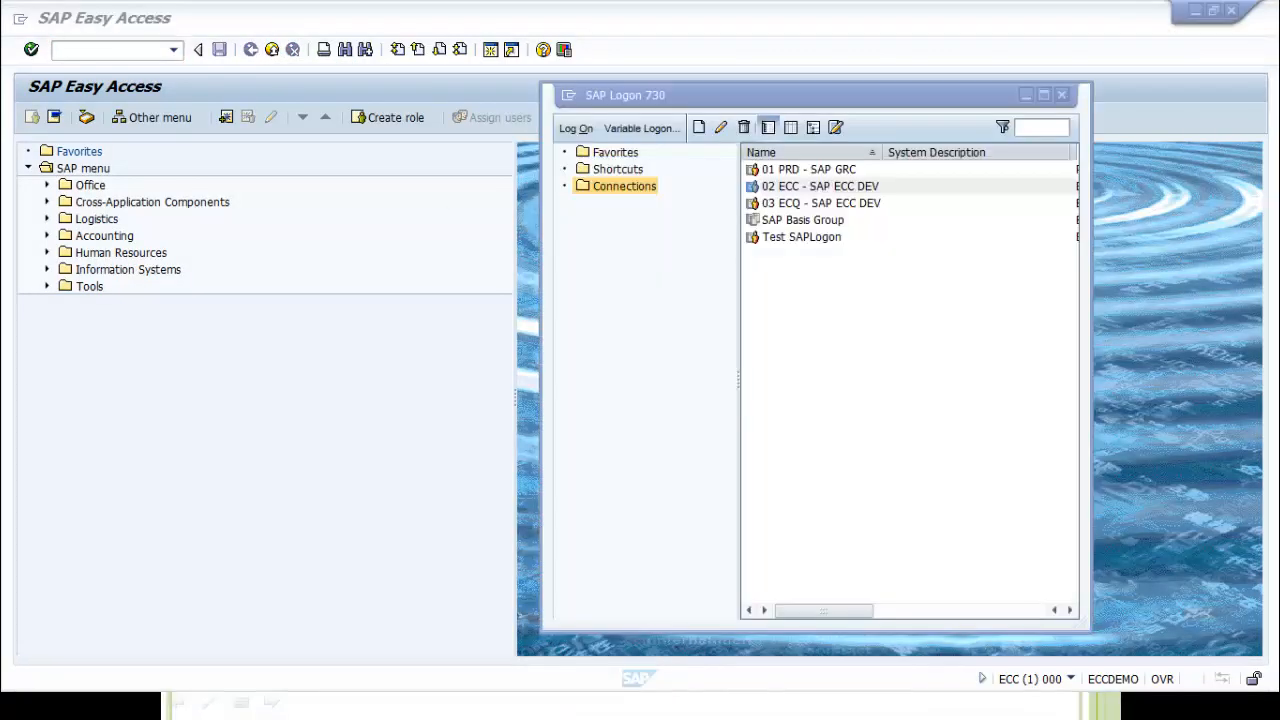
left_click(838, 187)
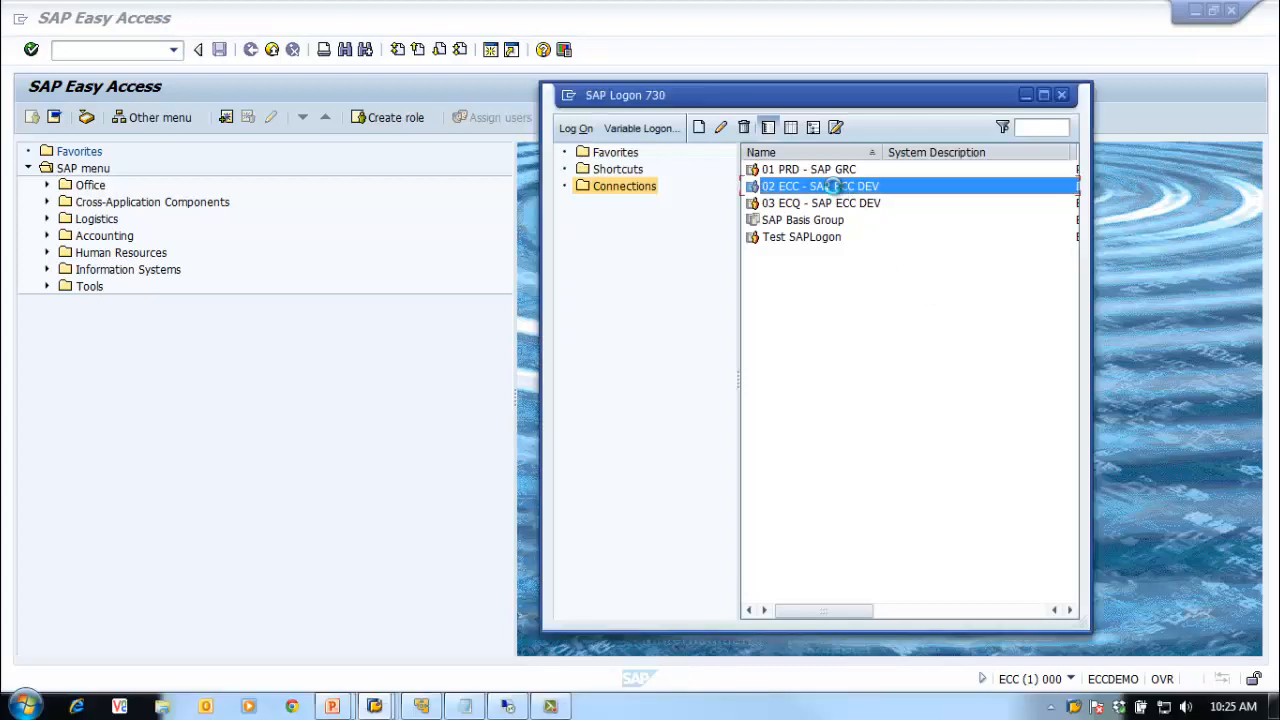
double_click(838, 187)
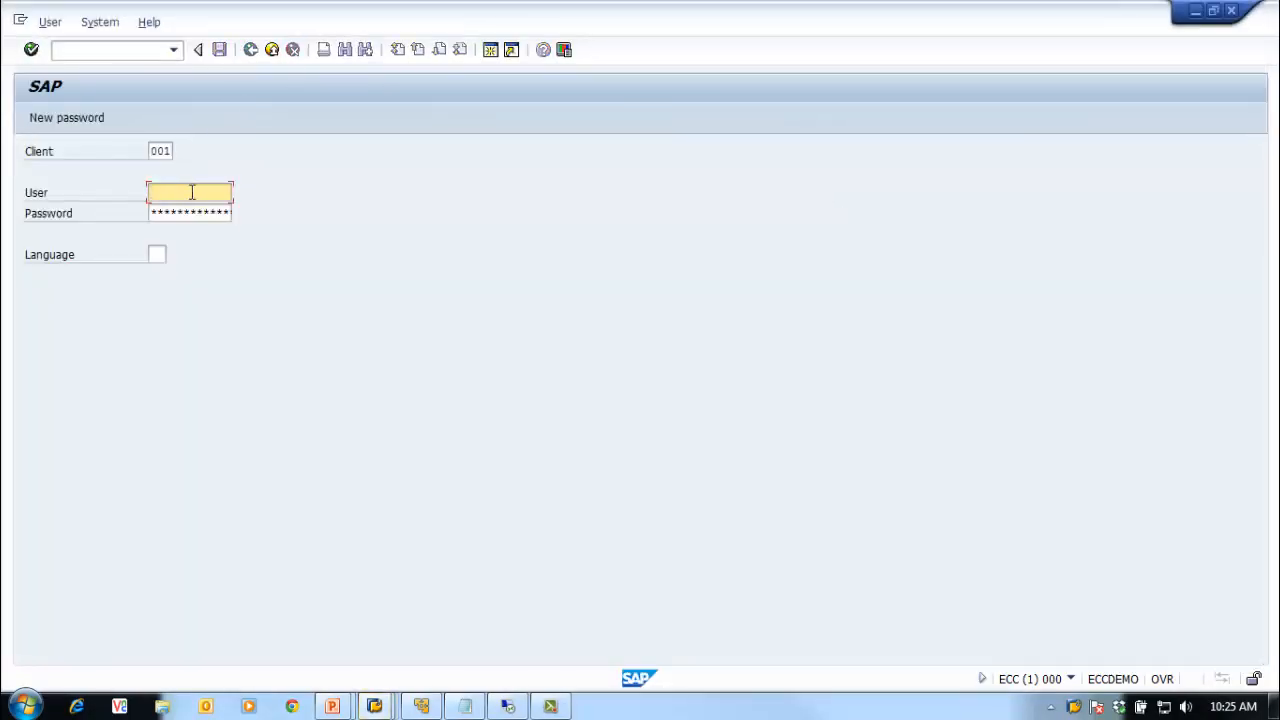
type("s")
key("Down")
key("Down")
key("Return")
key("Tab")
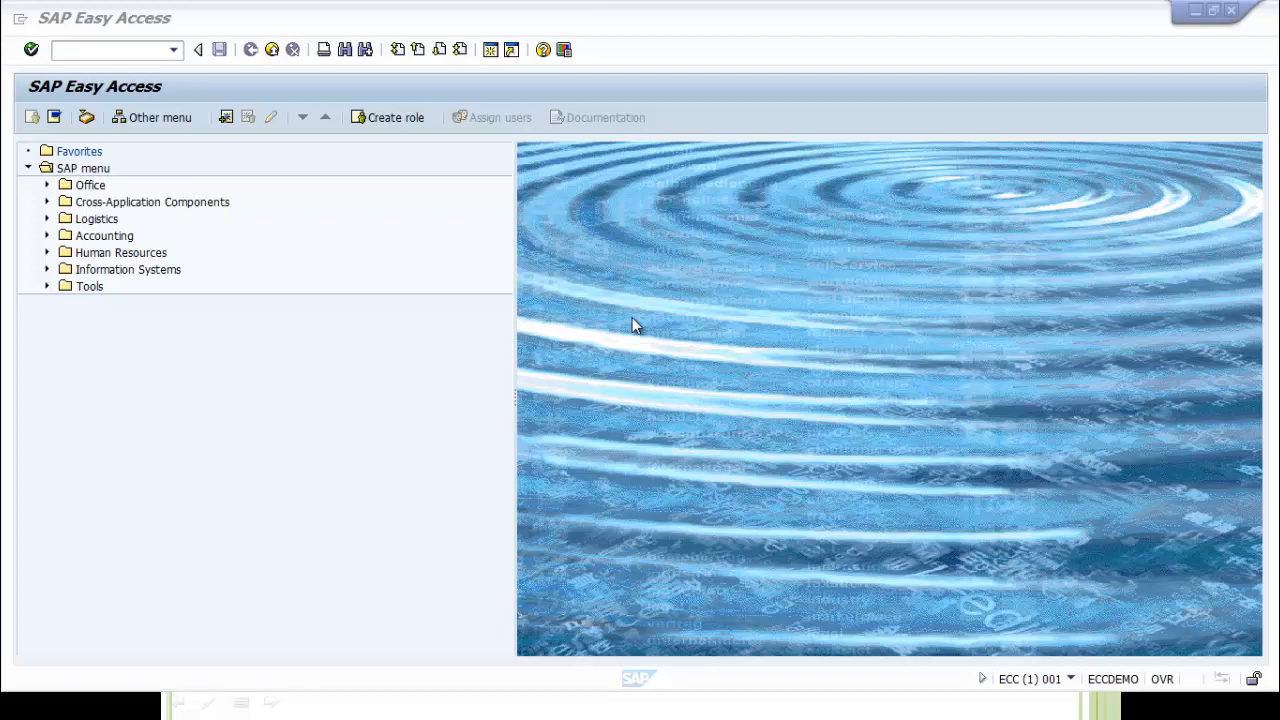
Step: Create role Z_BC_TRAINING_ROLE01 in PFCG and save it
left_click(88, 50)
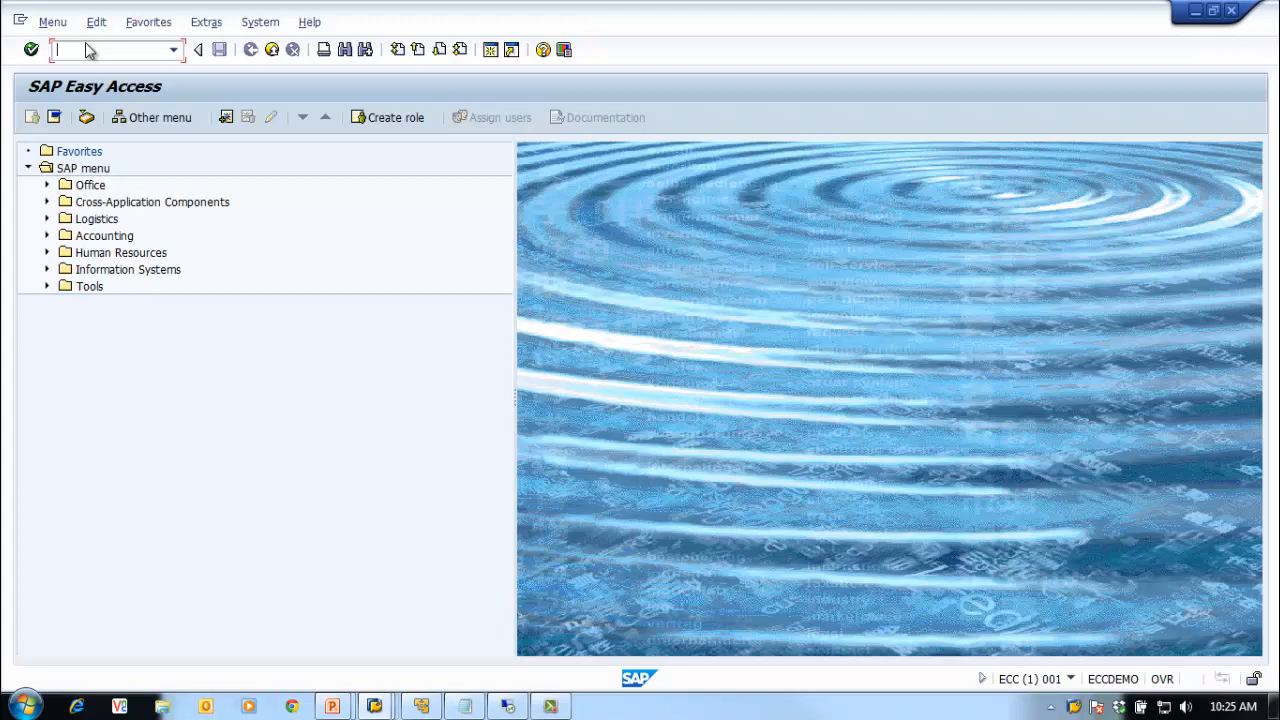
type("pfcg")
key("Return")
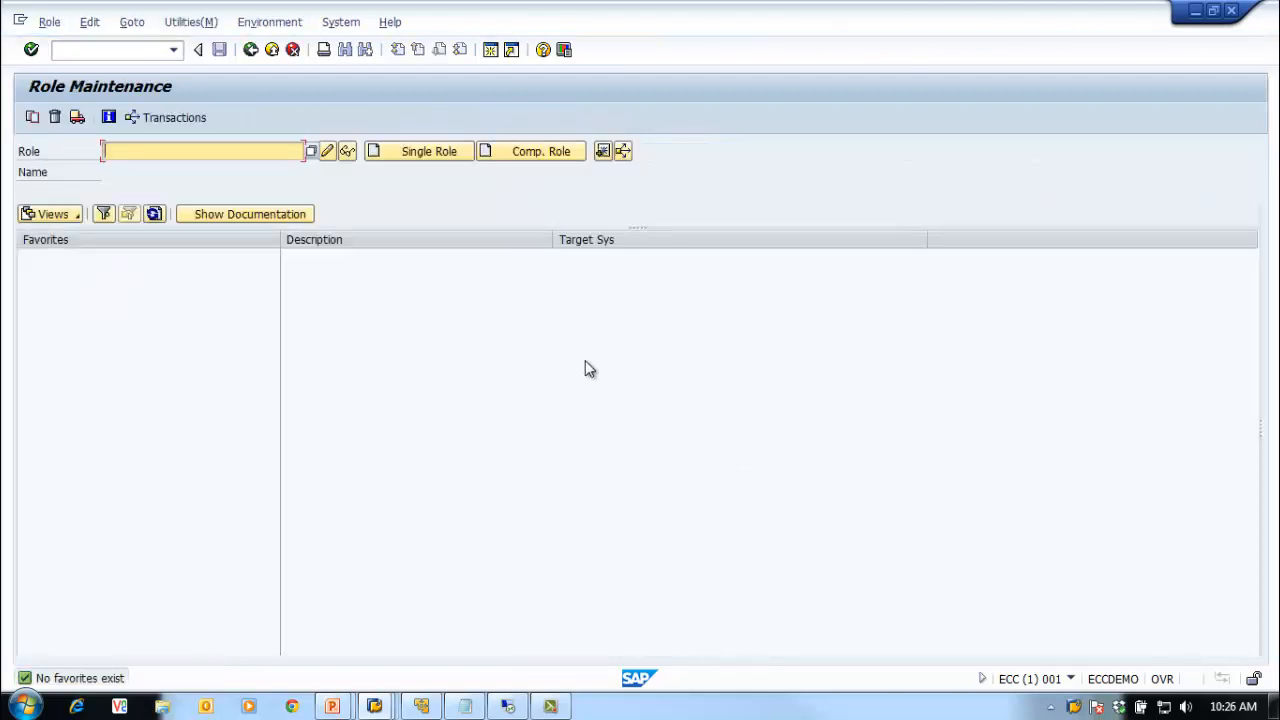
type("Z_BC_TRAINING_ROLE01")
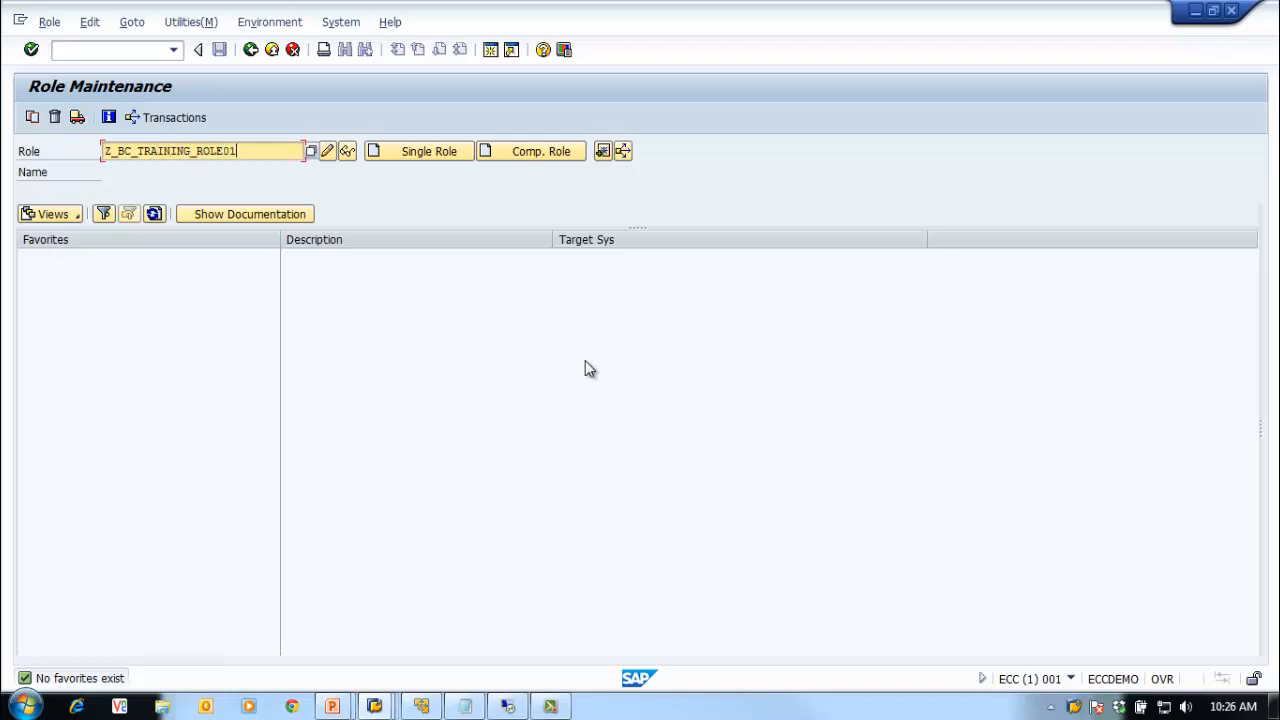
left_click(328, 152)
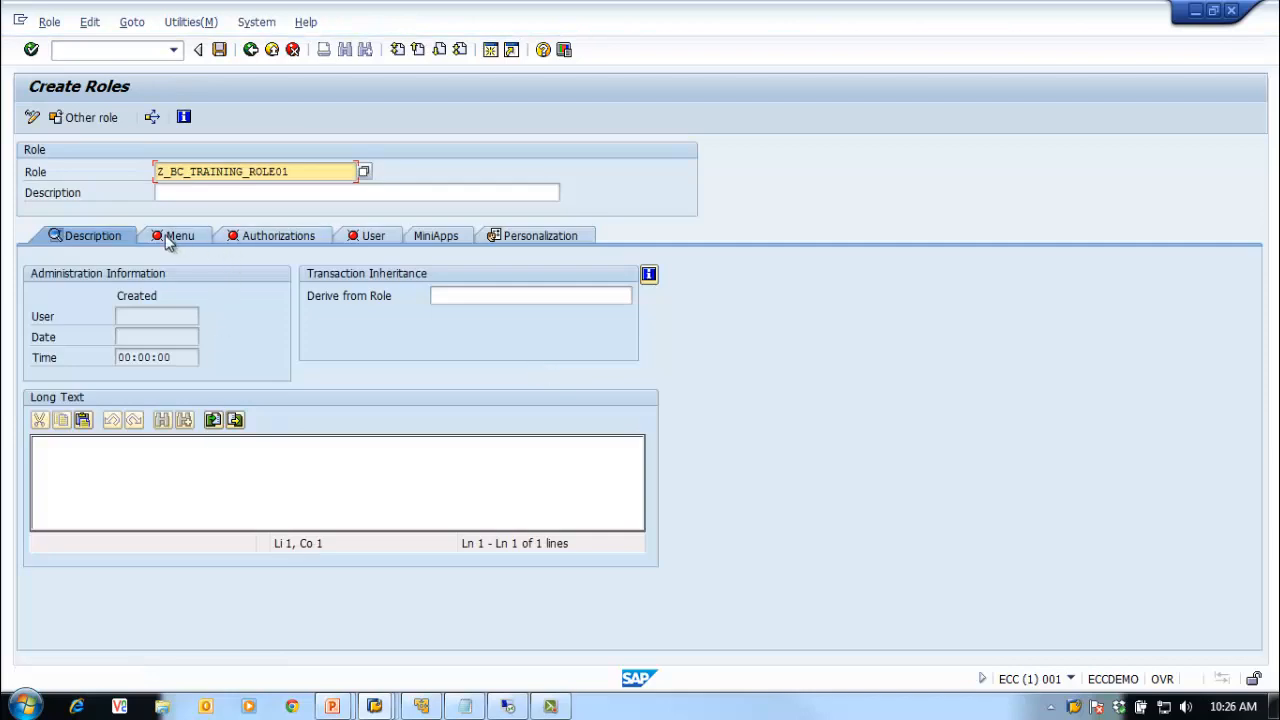
left_click(174, 236)
left_click(248, 345)
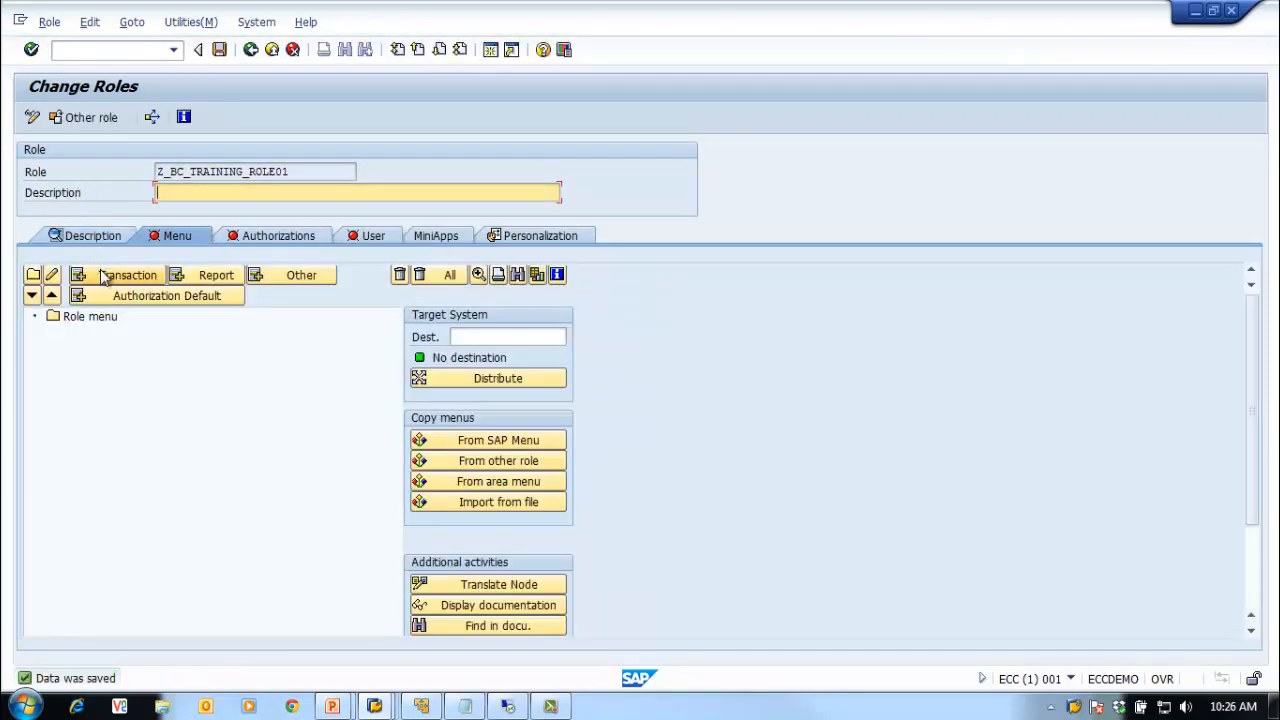
Step: Add transaction SU01 to the role's menu
left_click(110, 276)
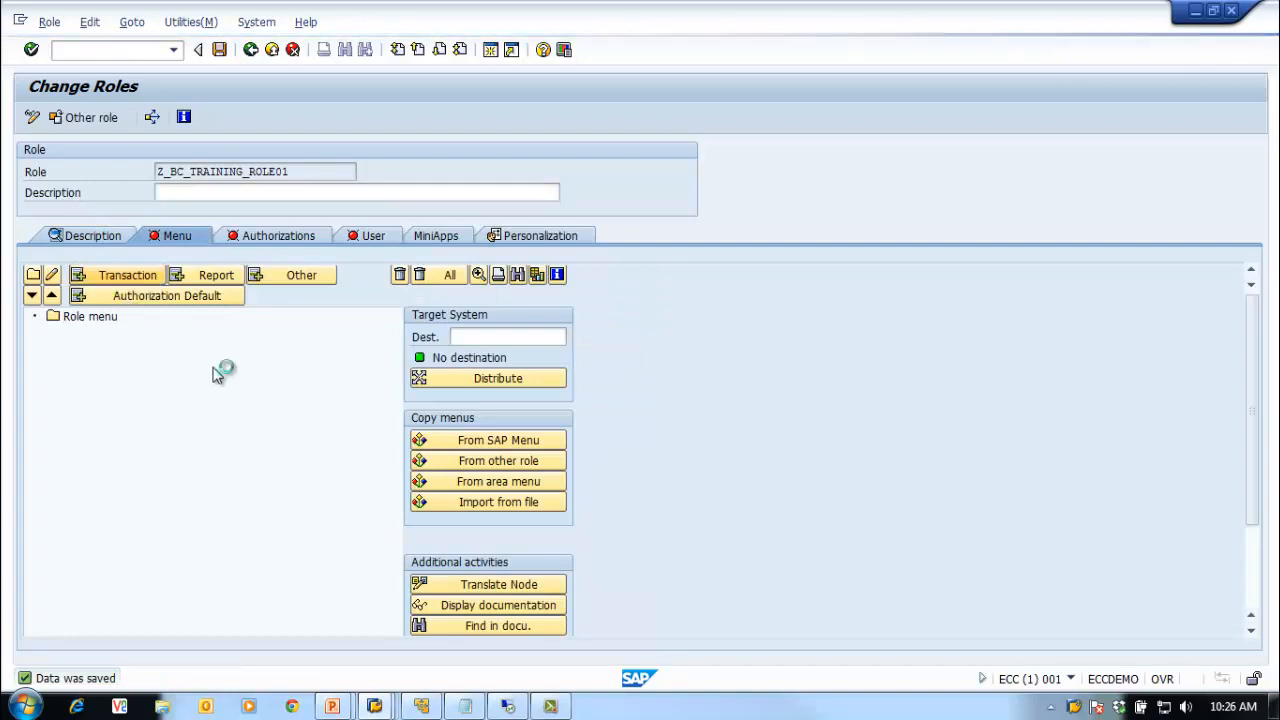
type("su")
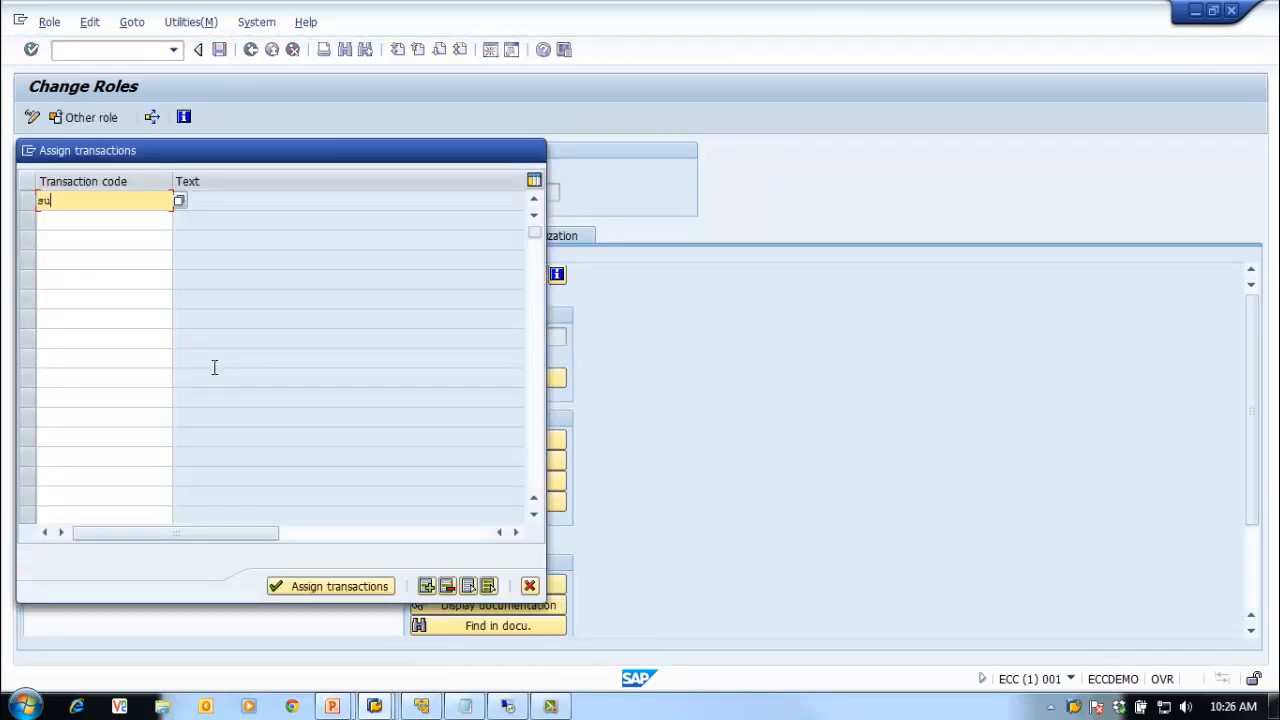
type("01")
key("Return")
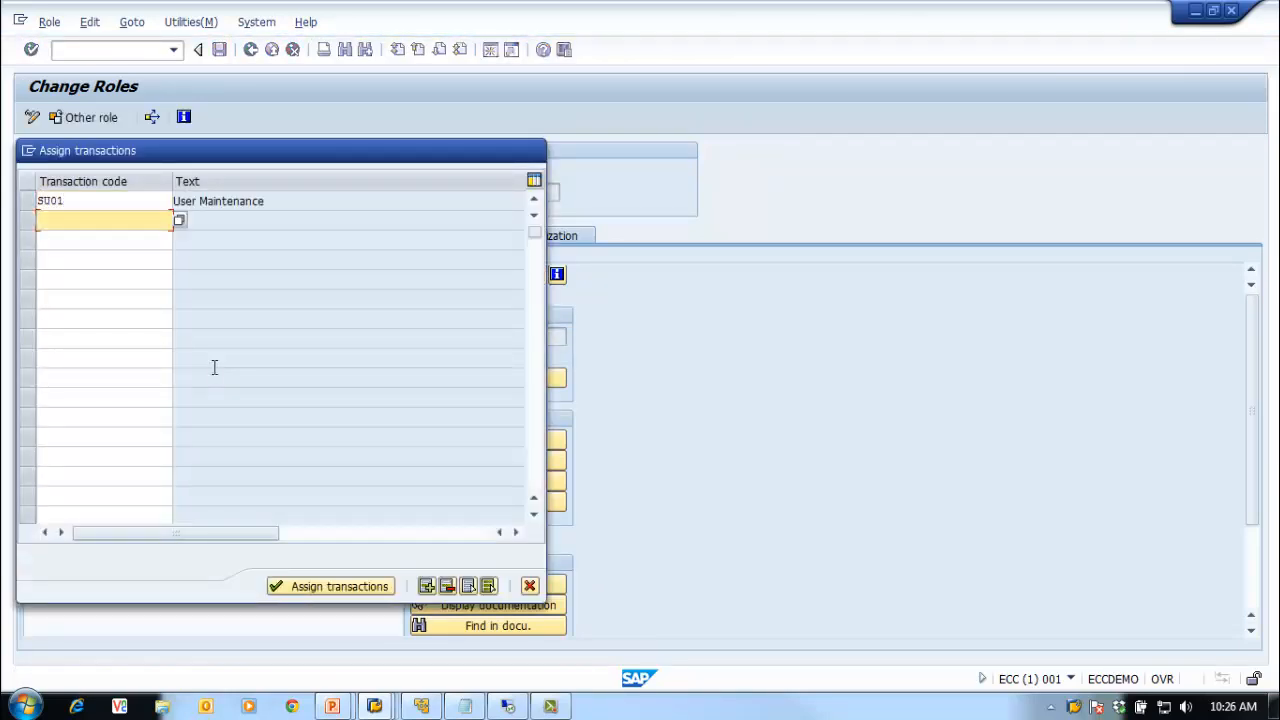
left_click(329, 587)
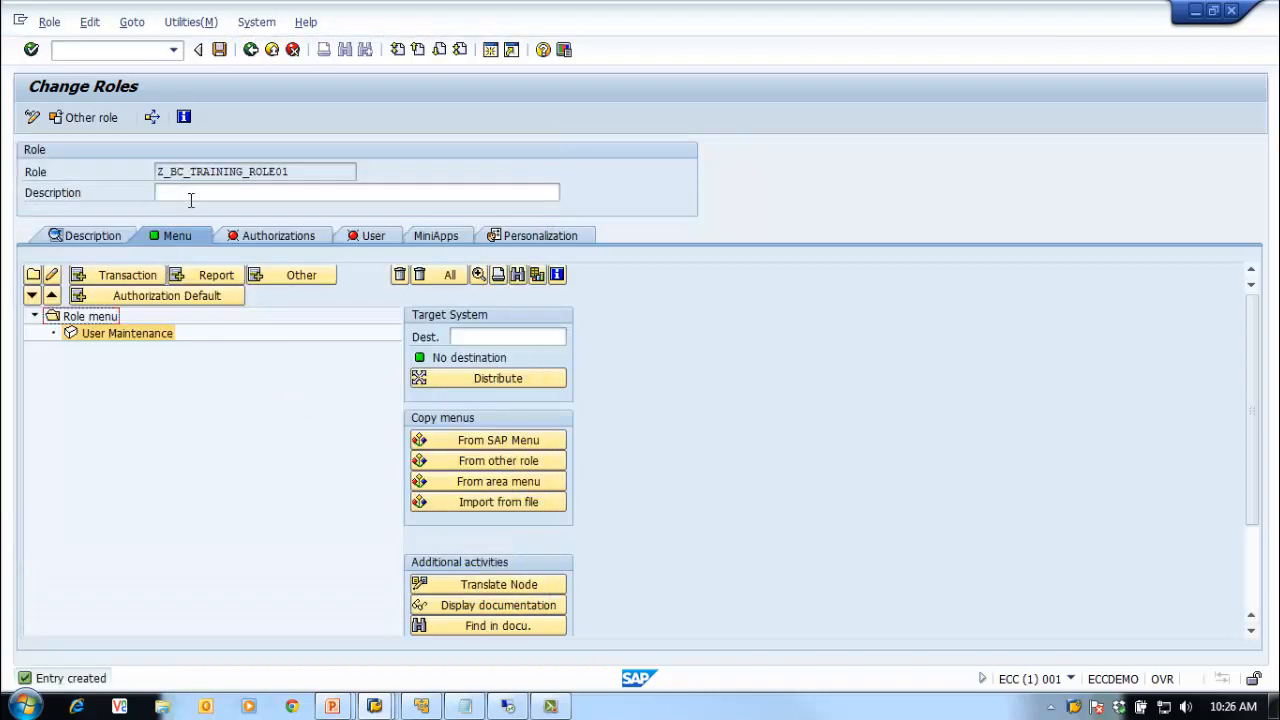
Step: Give the role the description 'Test role for tesitng Transport'
left_click(193, 193)
type("Test ")
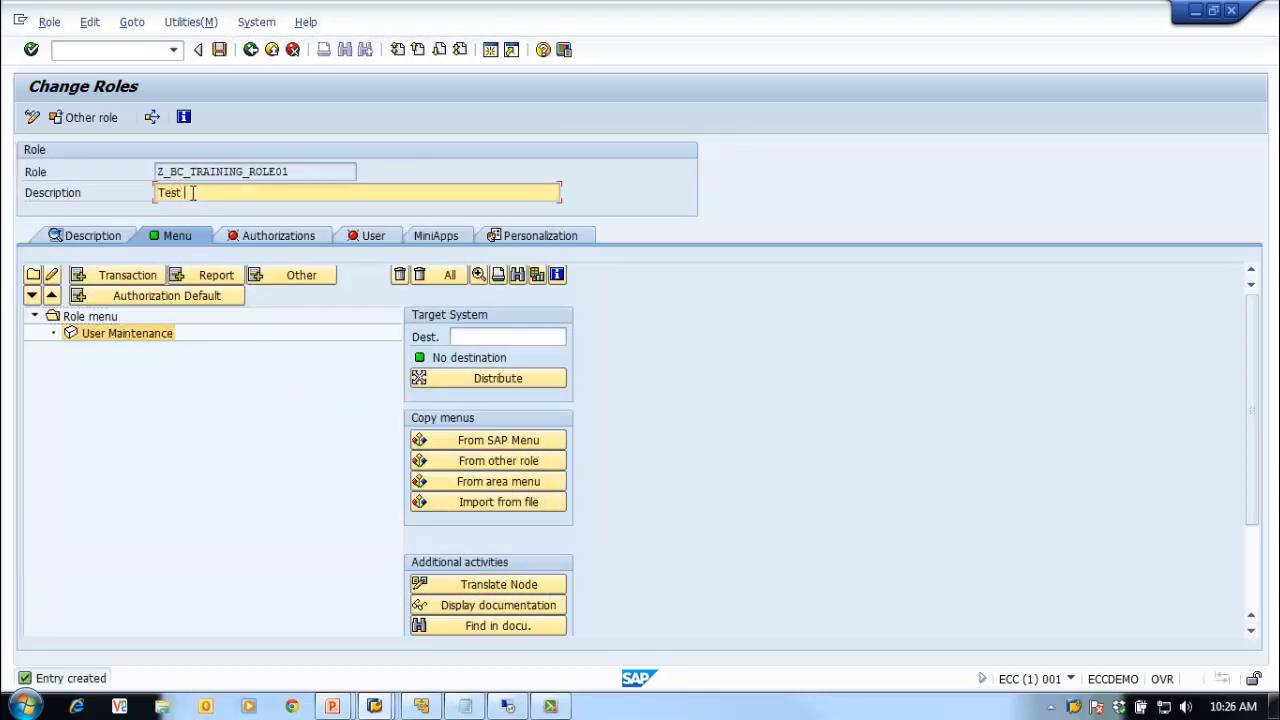
type("role for tesitng TRansp")
key("BackSpace")
key("BackSpace")
key("BackSpace")
key("BackSpace")
key("BackSpace")
type("ransport")
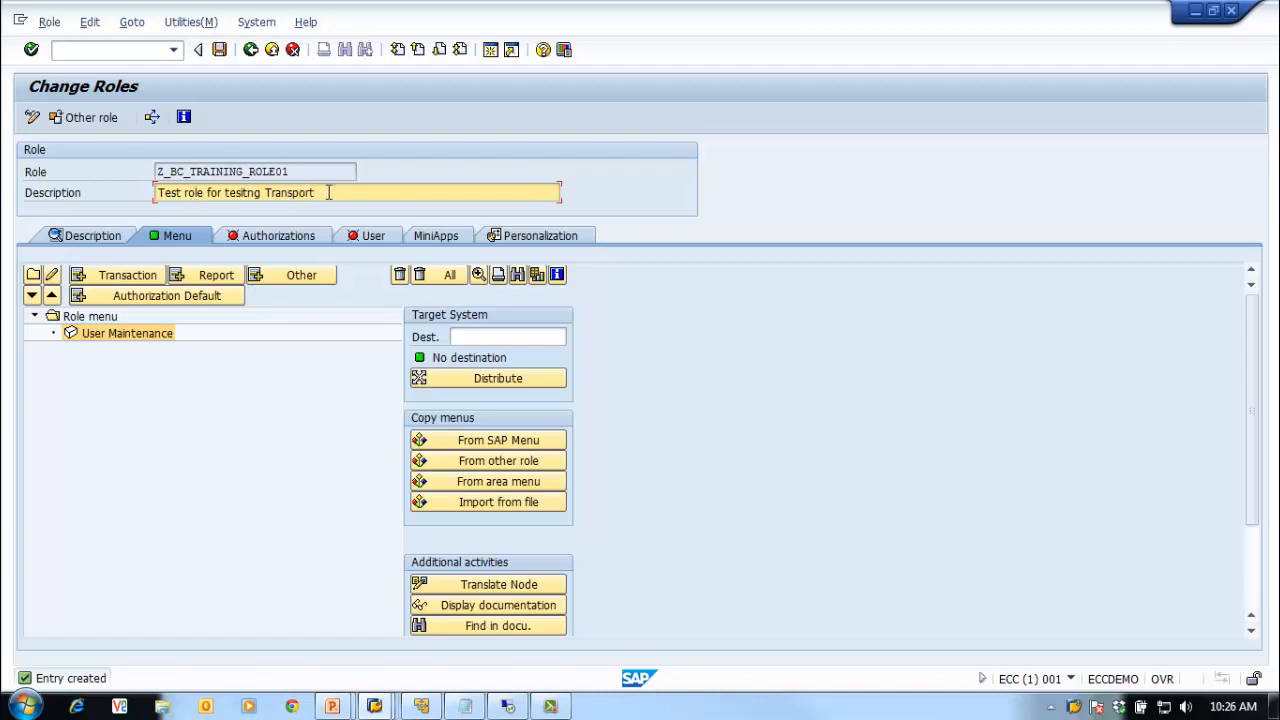
key("Return")
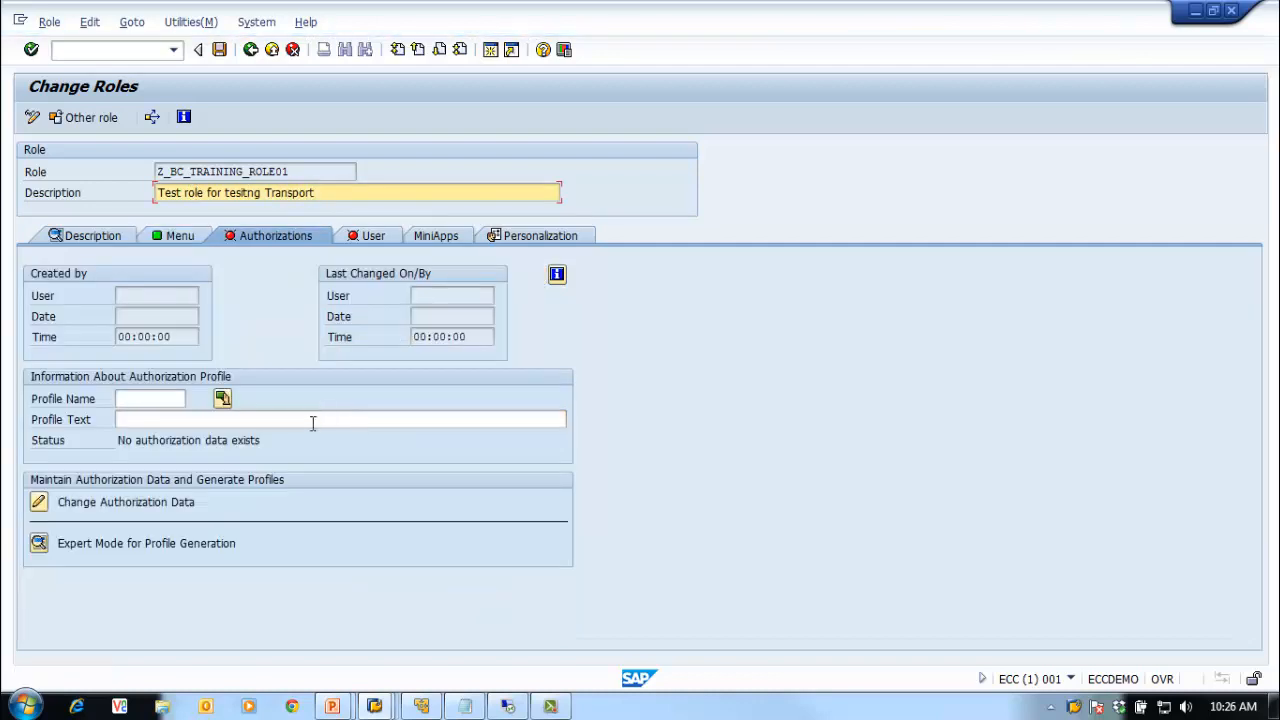
Step: Save the role's authorization data, generate profile T-EC850044, and return to Role Maintenance
left_click(40, 544)
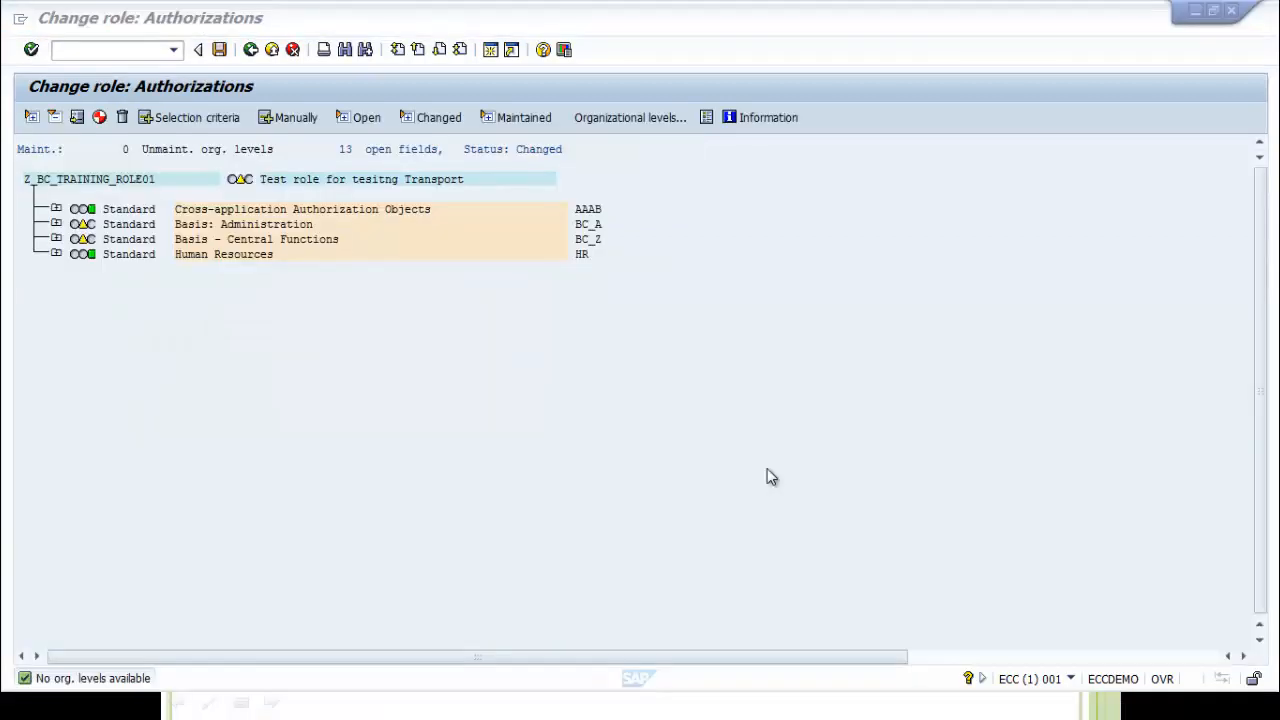
left_click(329, 358)
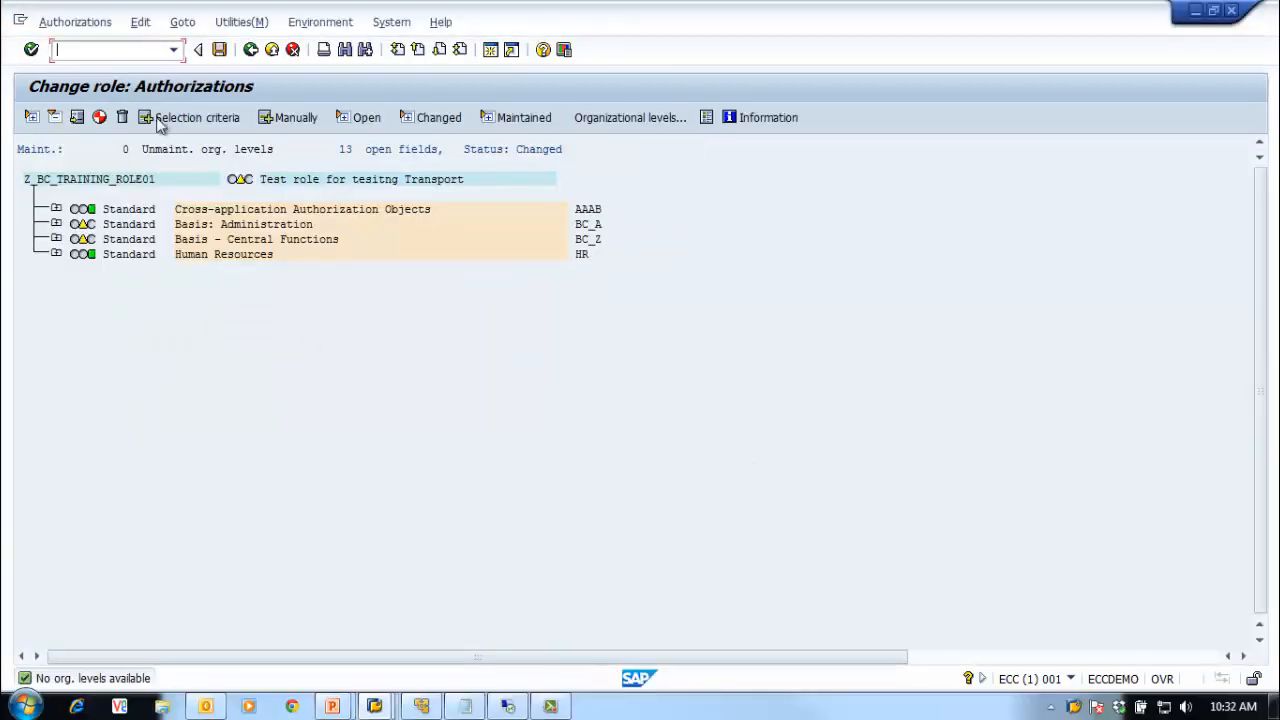
left_click(221, 50)
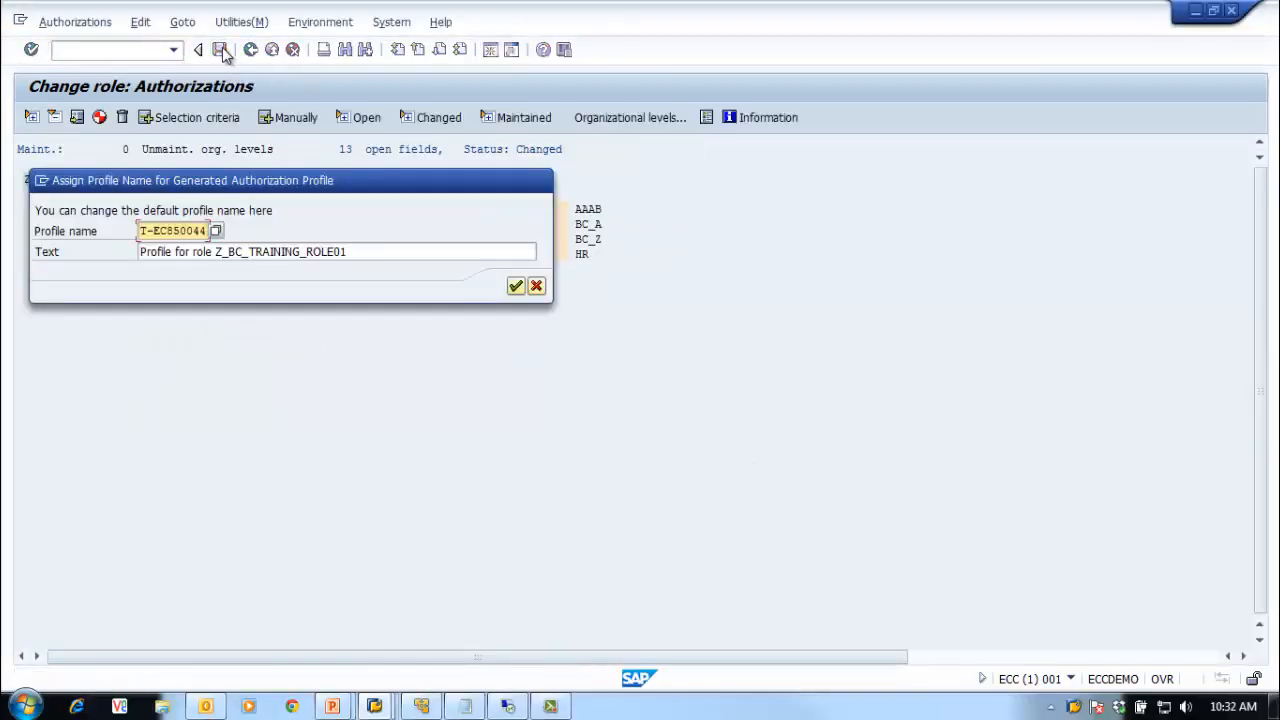
left_click(513, 287)
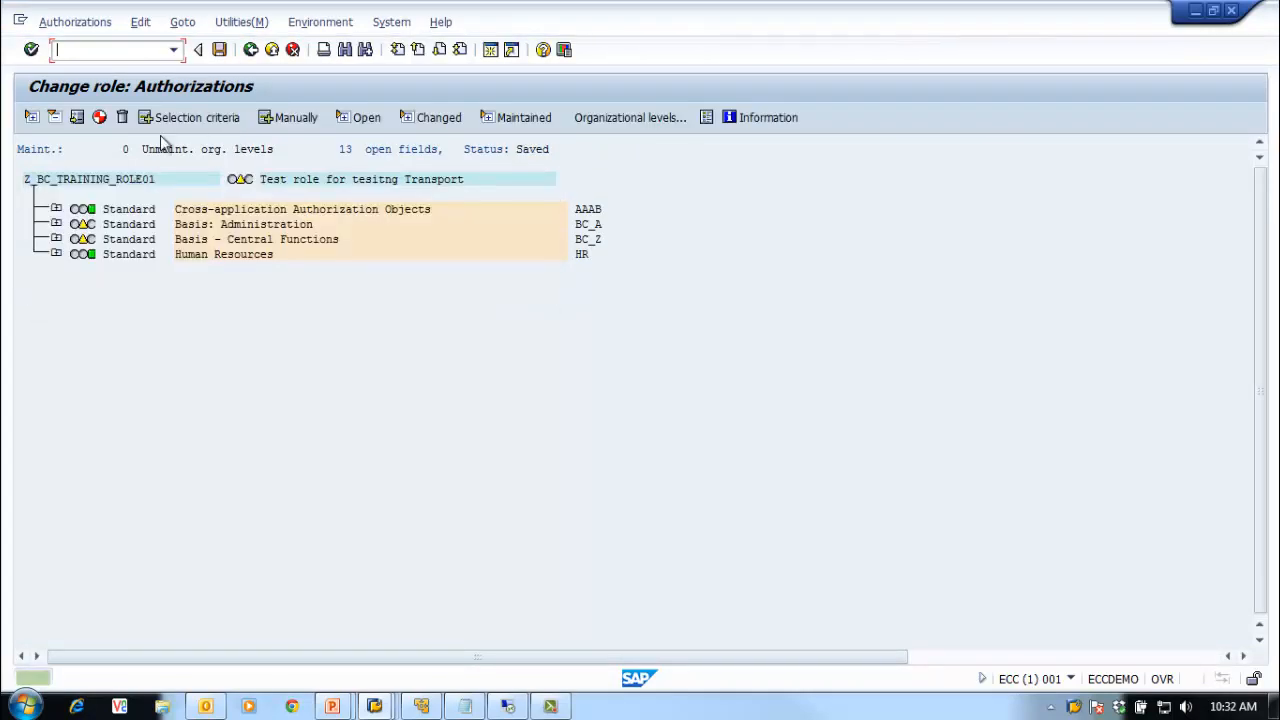
left_click(99, 117)
left_click(505, 265)
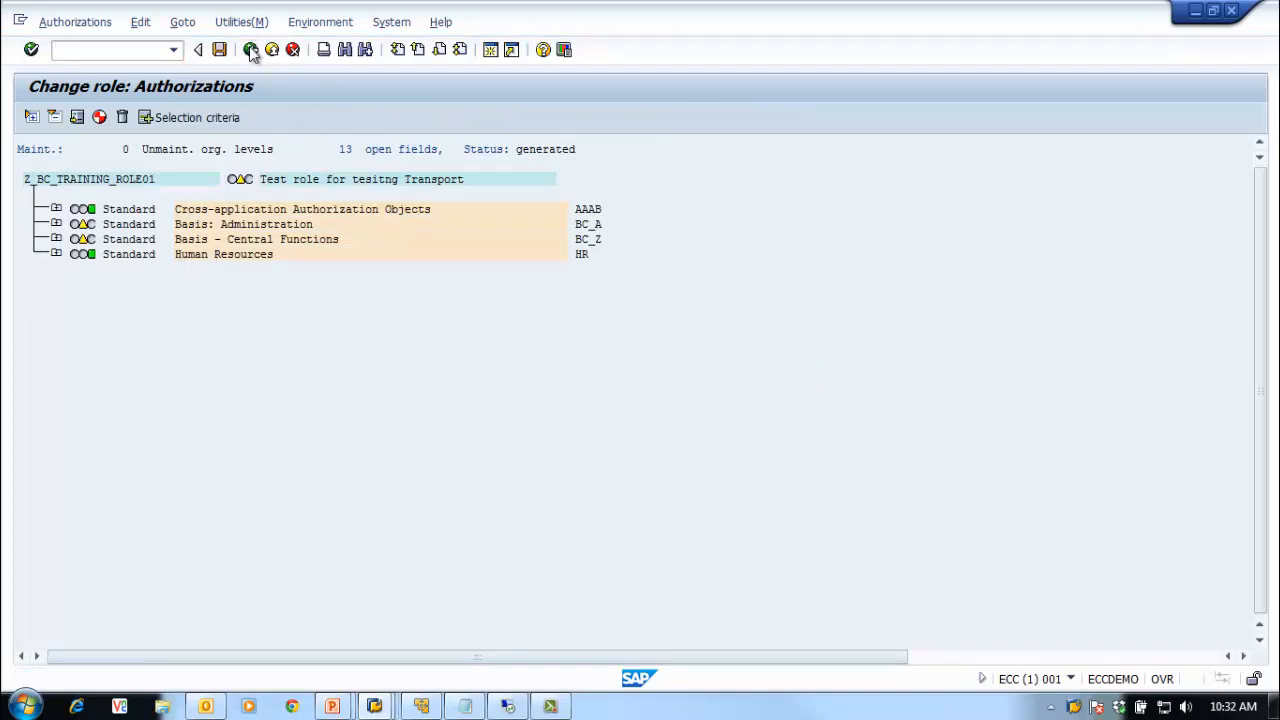
left_click(251, 49)
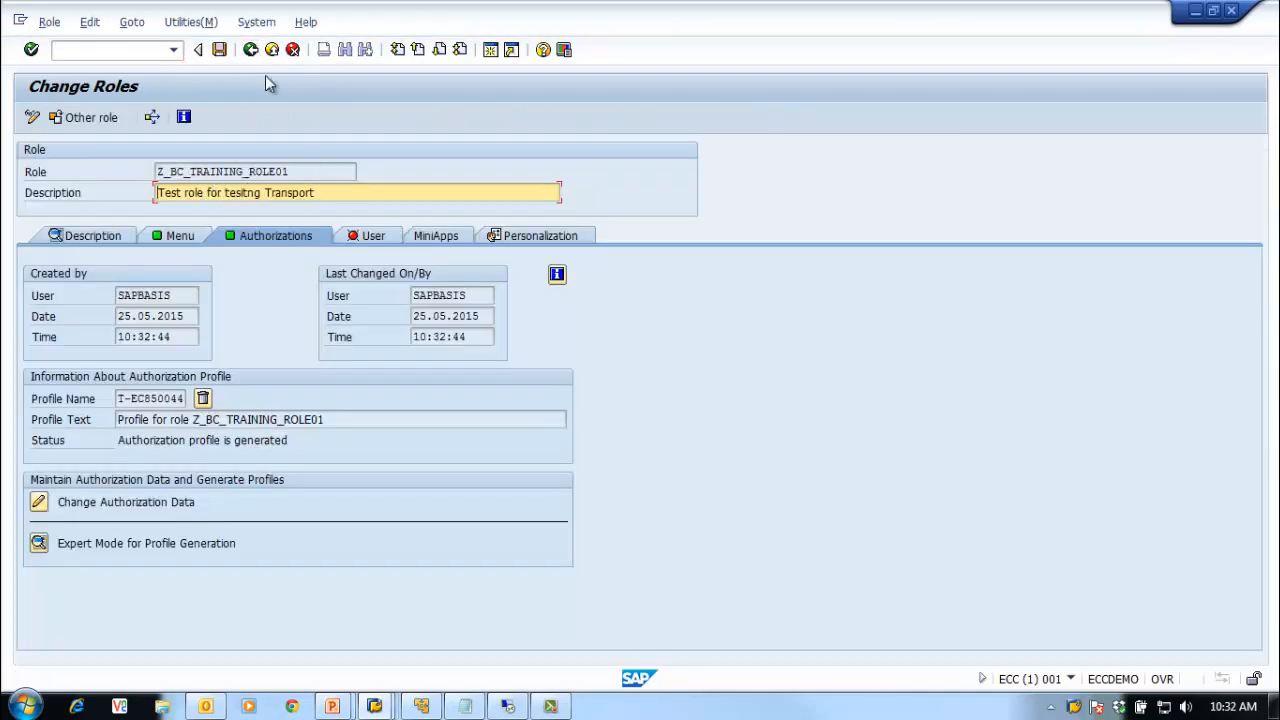
left_click(251, 49)
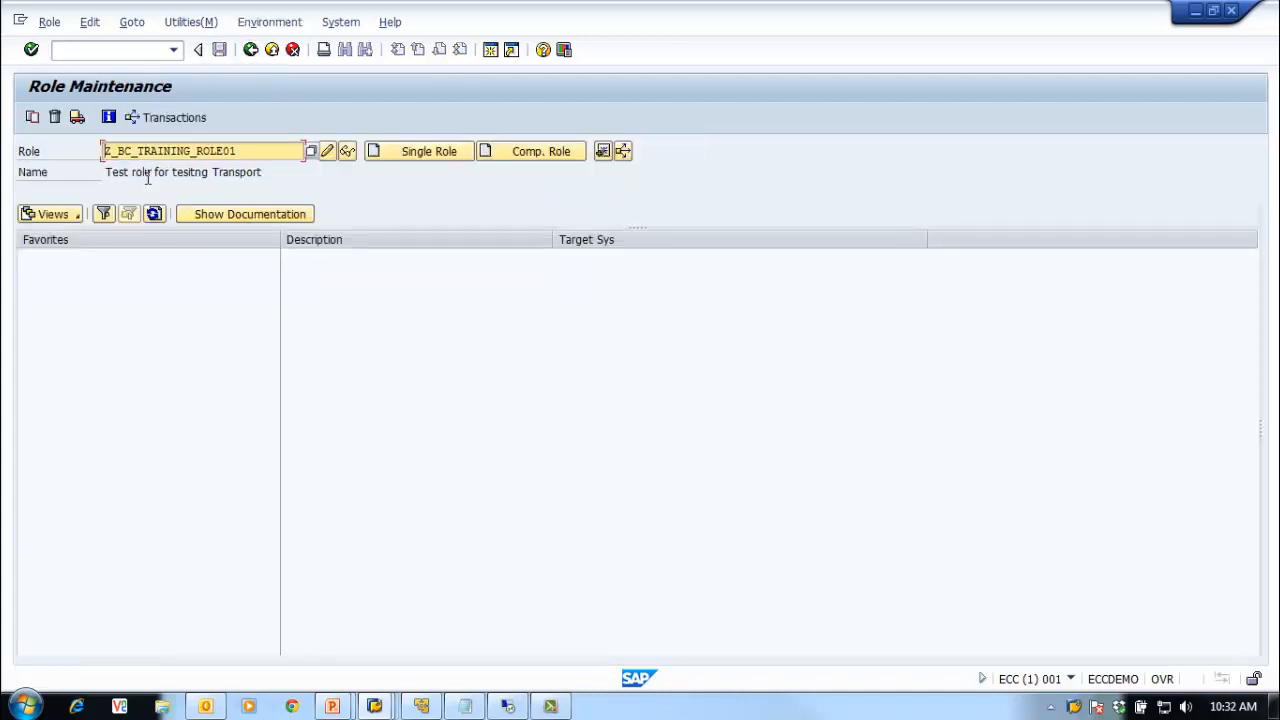
Step: Transport role Z_BC_TRAINING_ROLE01 without user assignments or personalization
left_click(78, 118)
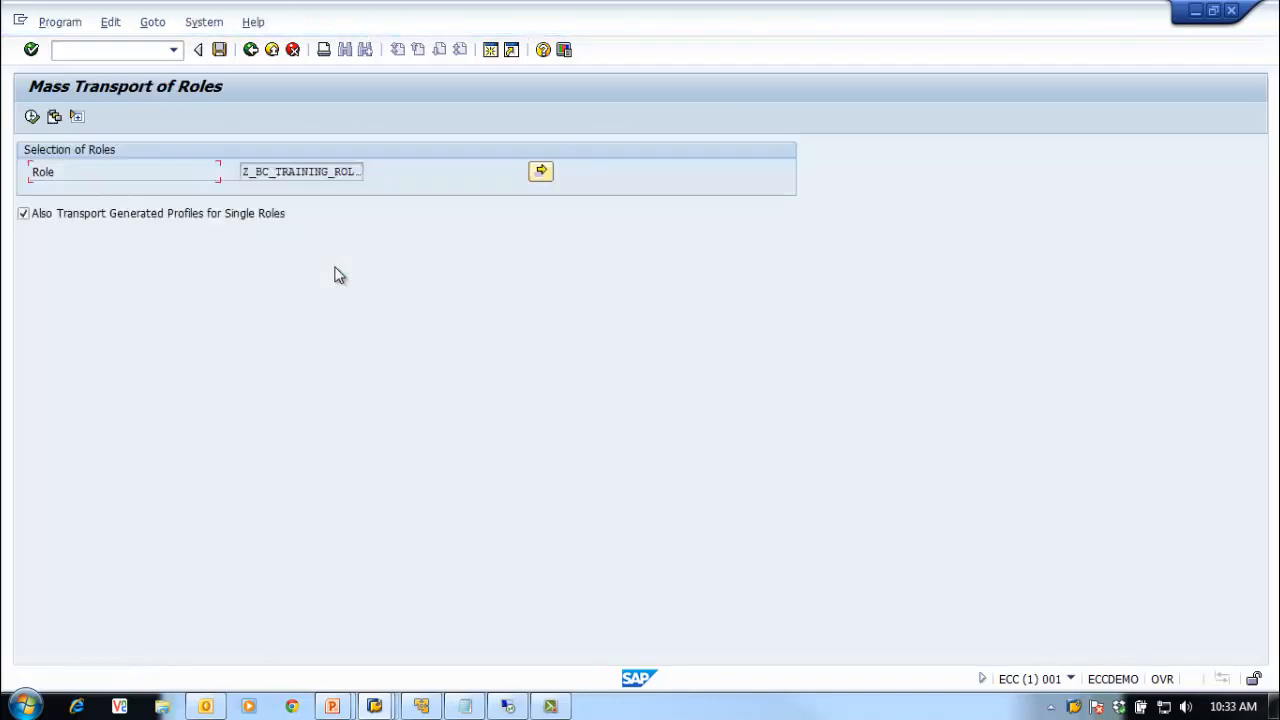
left_click(32, 117)
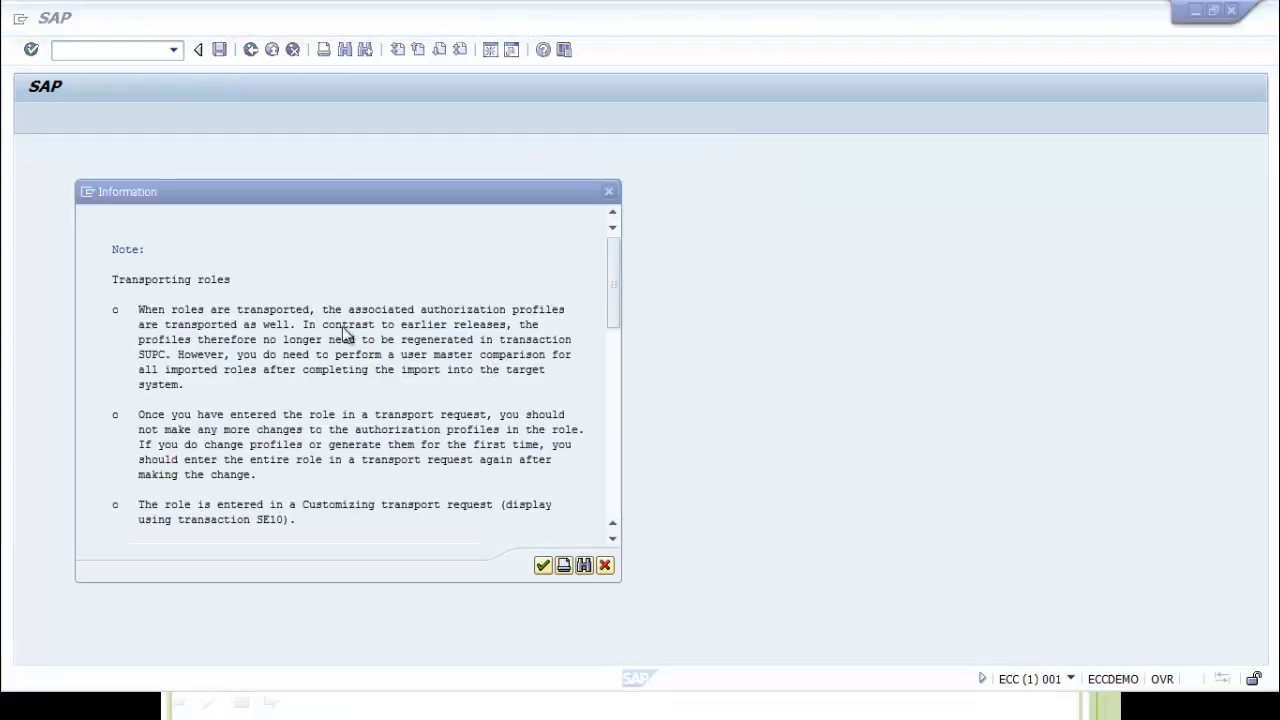
left_click(543, 565)
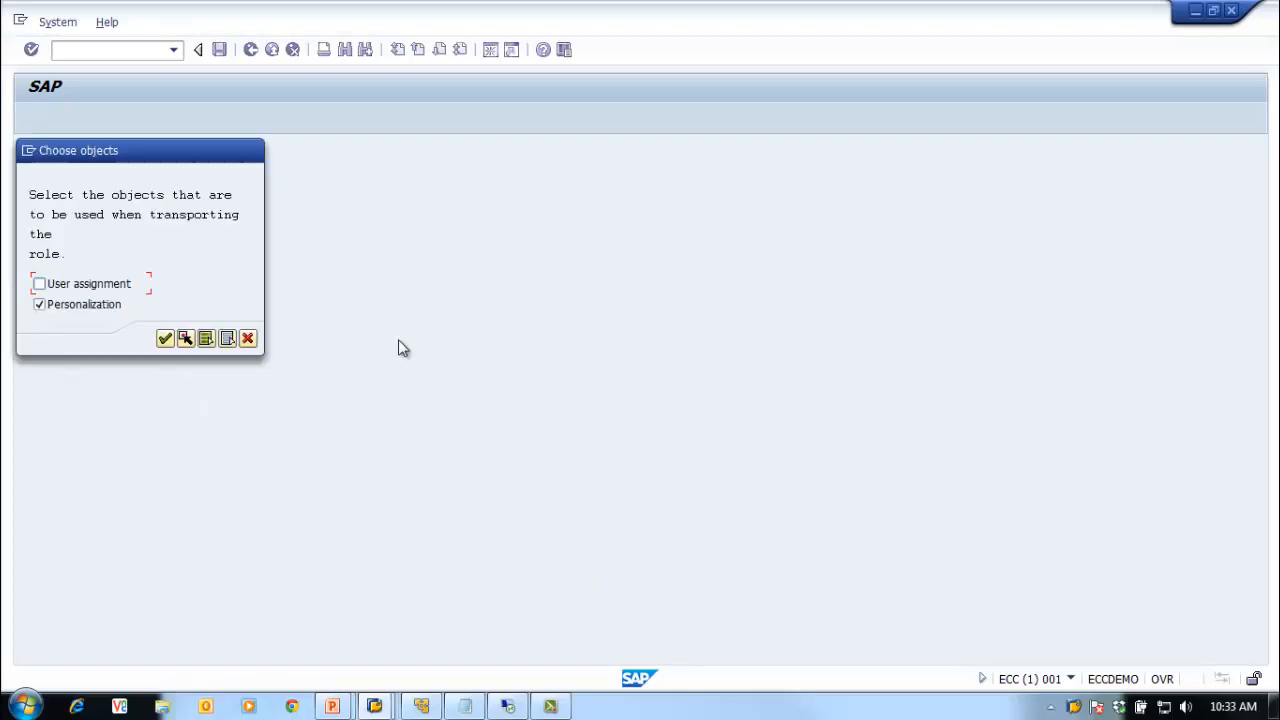
left_click(39, 304)
left_click(186, 339)
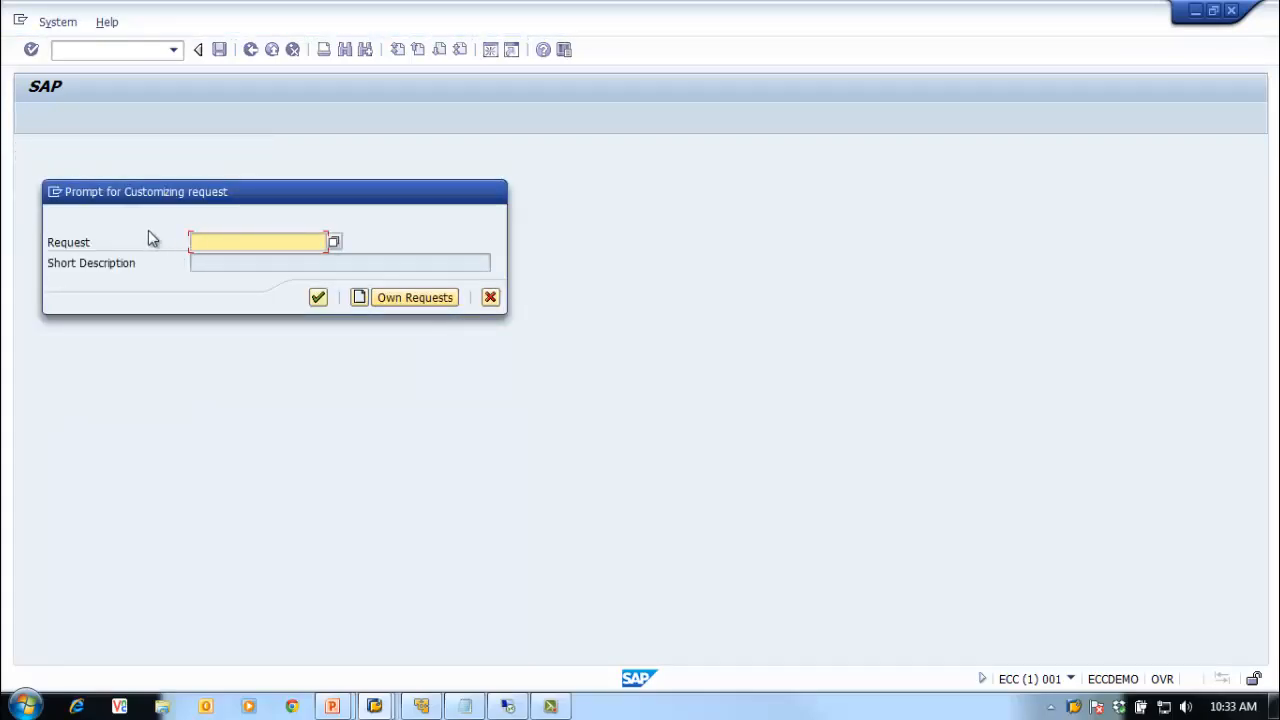
Step: Create and save customizing request 'BASIS: Auth Changes new role for Transport Test' targeting ECQ
left_click_drag(176, 193, 462, 188)
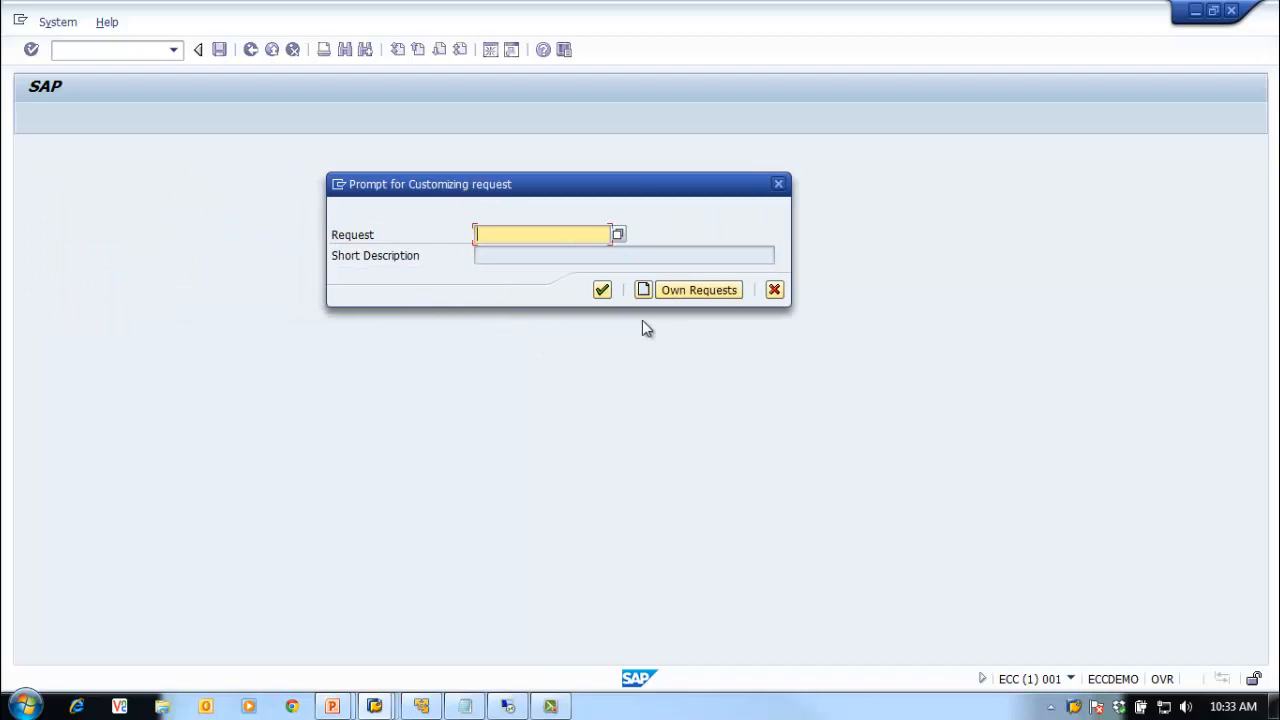
left_click(643, 292)
left_click_drag(290, 221, 698, 212)
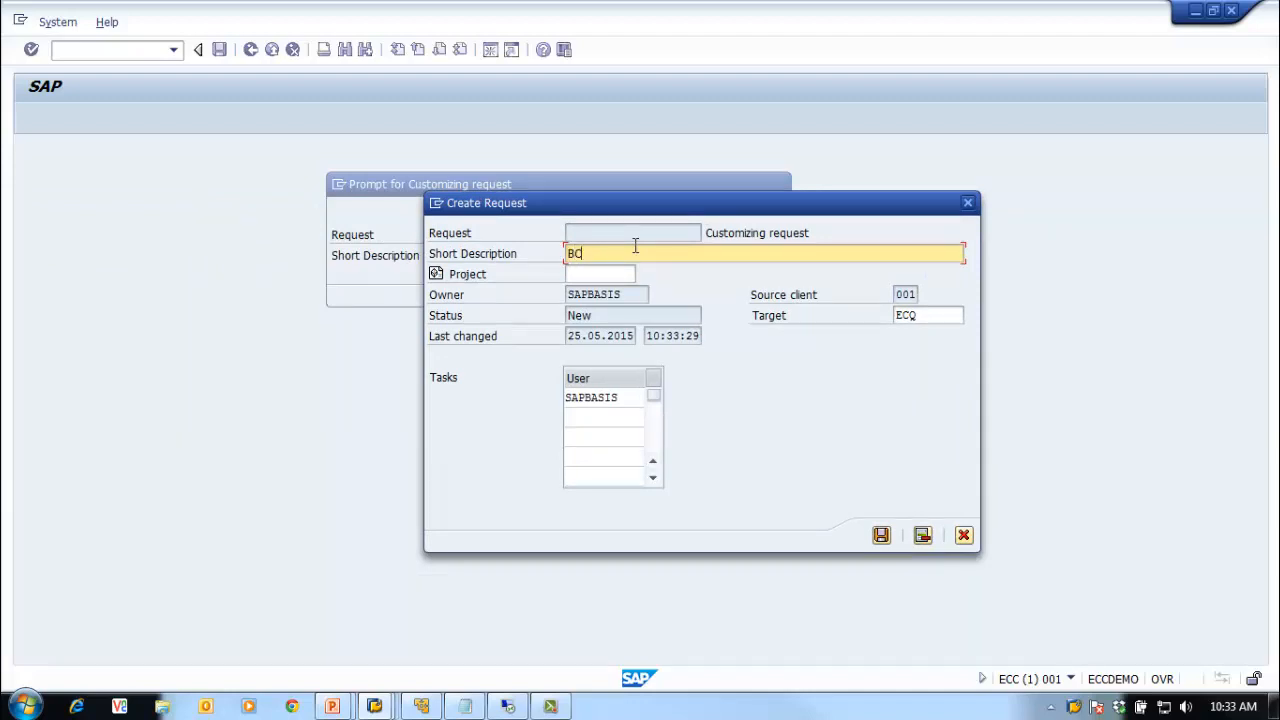
type("BASIS: Auth-Changes new role for ")
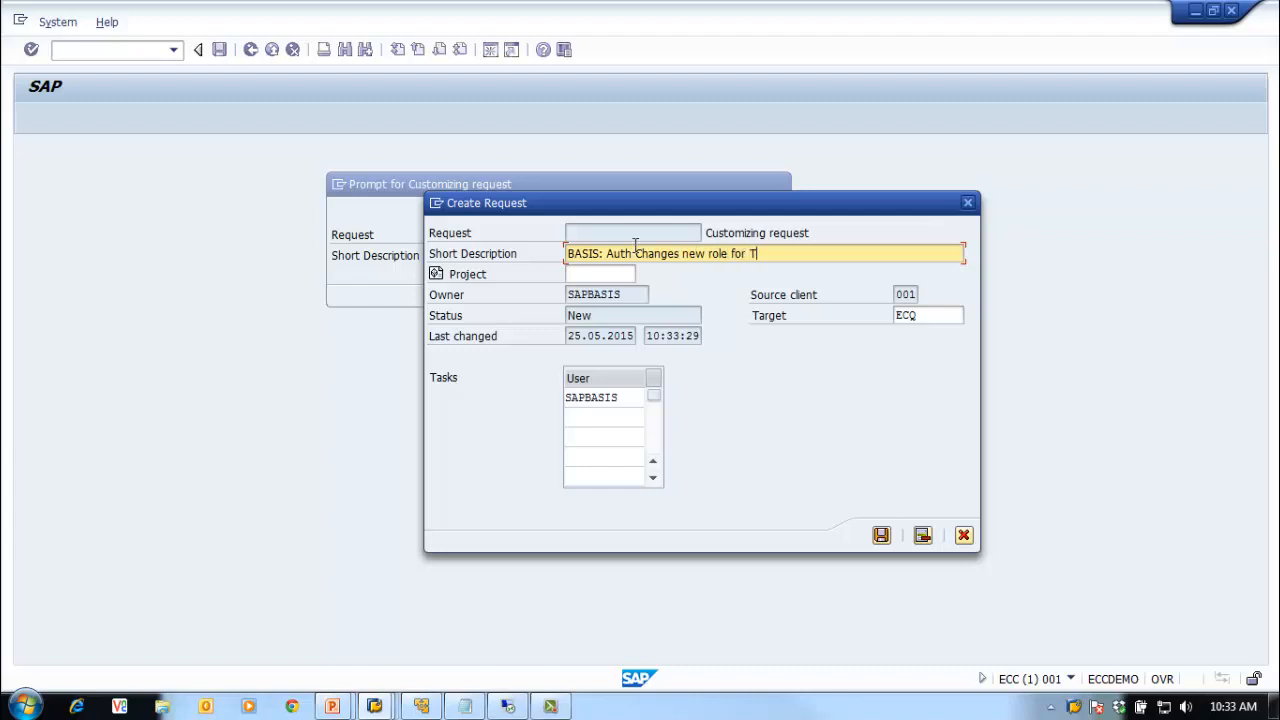
type("Transport Test")
left_click(931, 318)
left_click(968, 318)
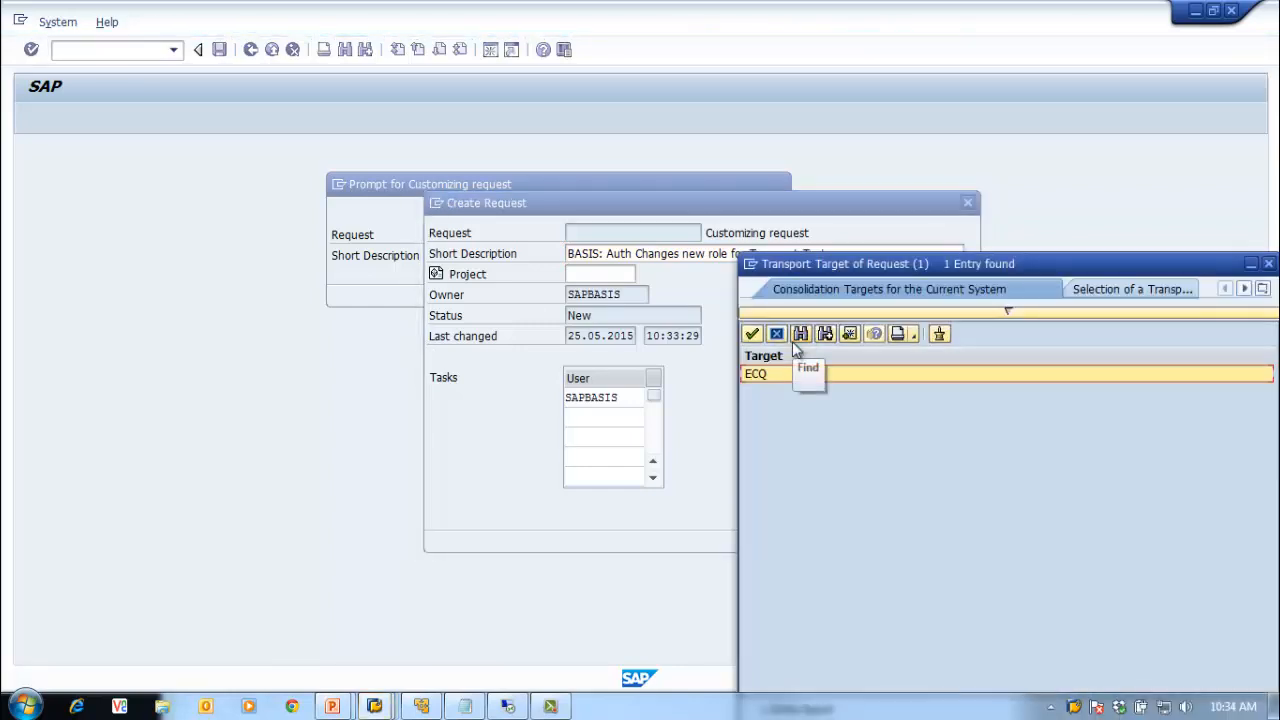
double_click(860, 376)
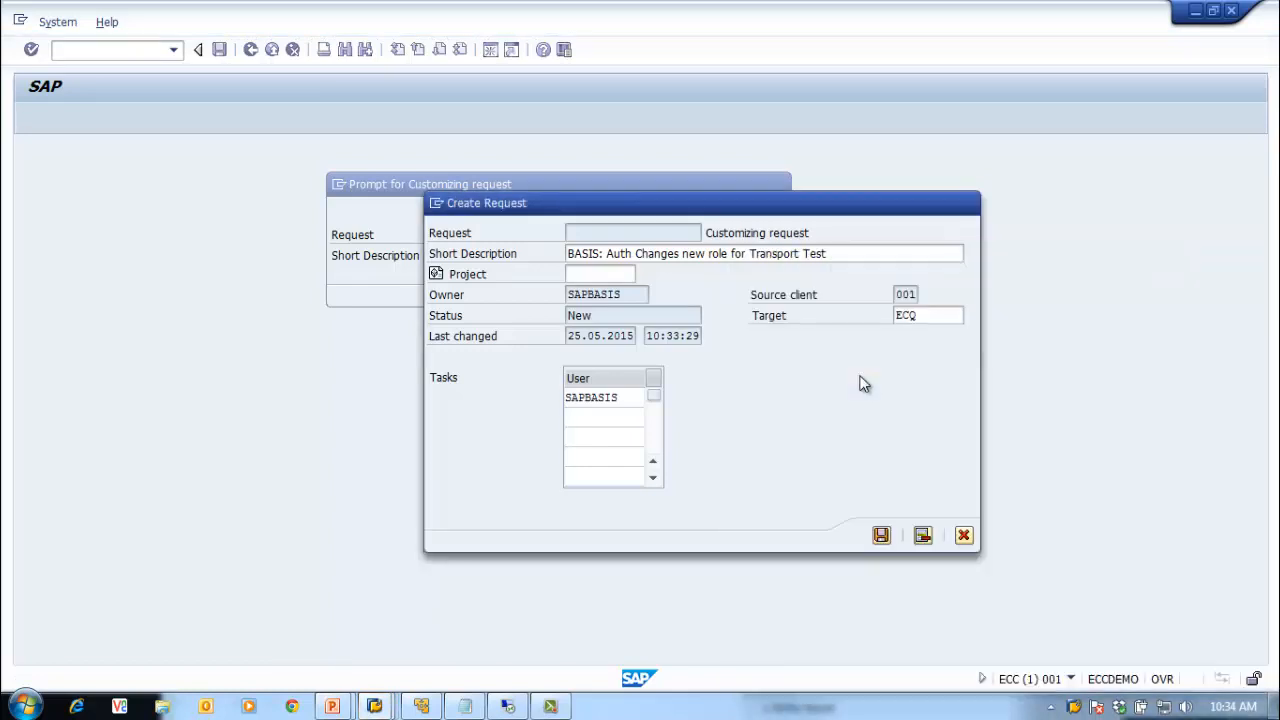
left_click_drag(760, 218, 610, 210)
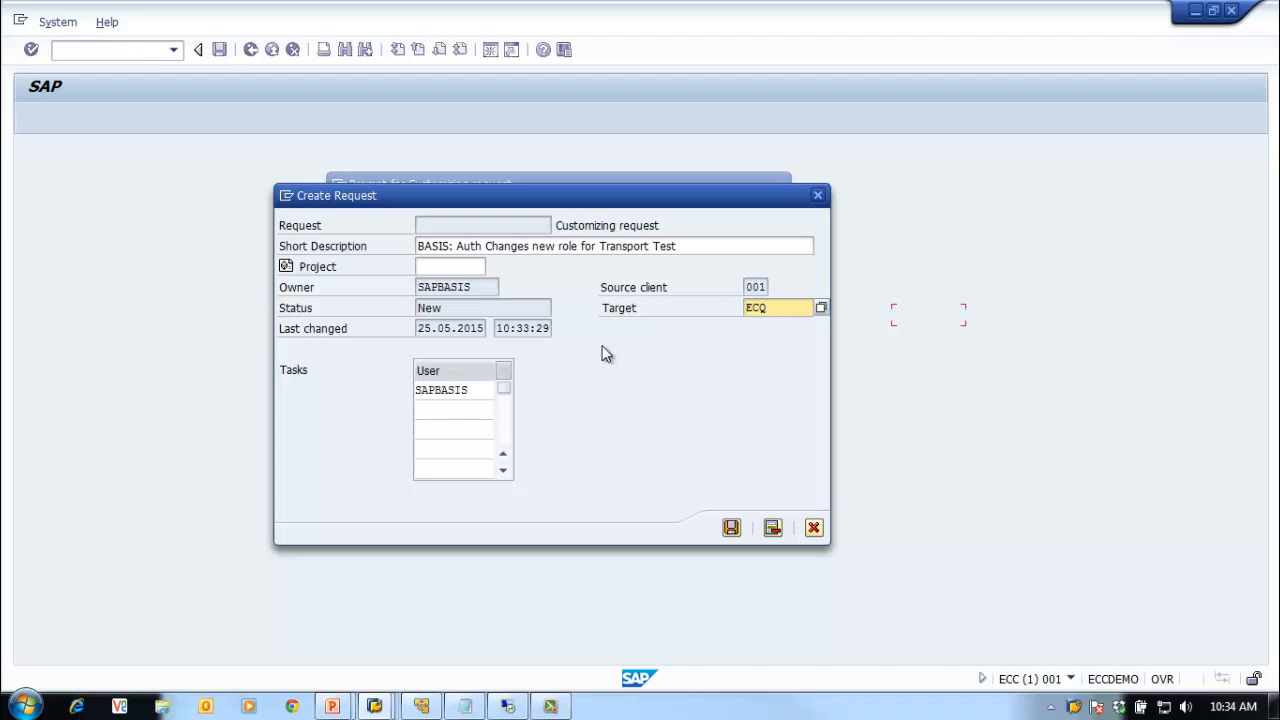
left_click(731, 528)
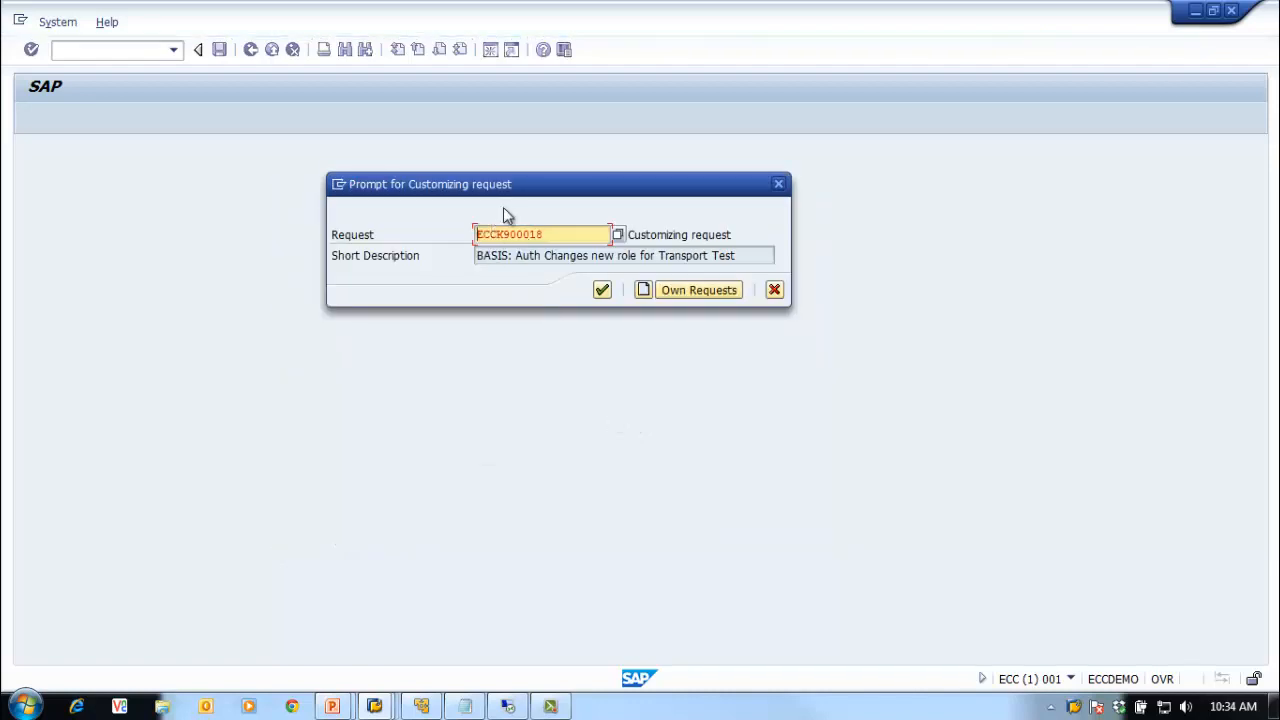
Step: Copy request number ECCK900018 into the Notepad notes
left_click_drag(548, 234, 403, 250)
key("ctrl+c")
left_click(465, 706)
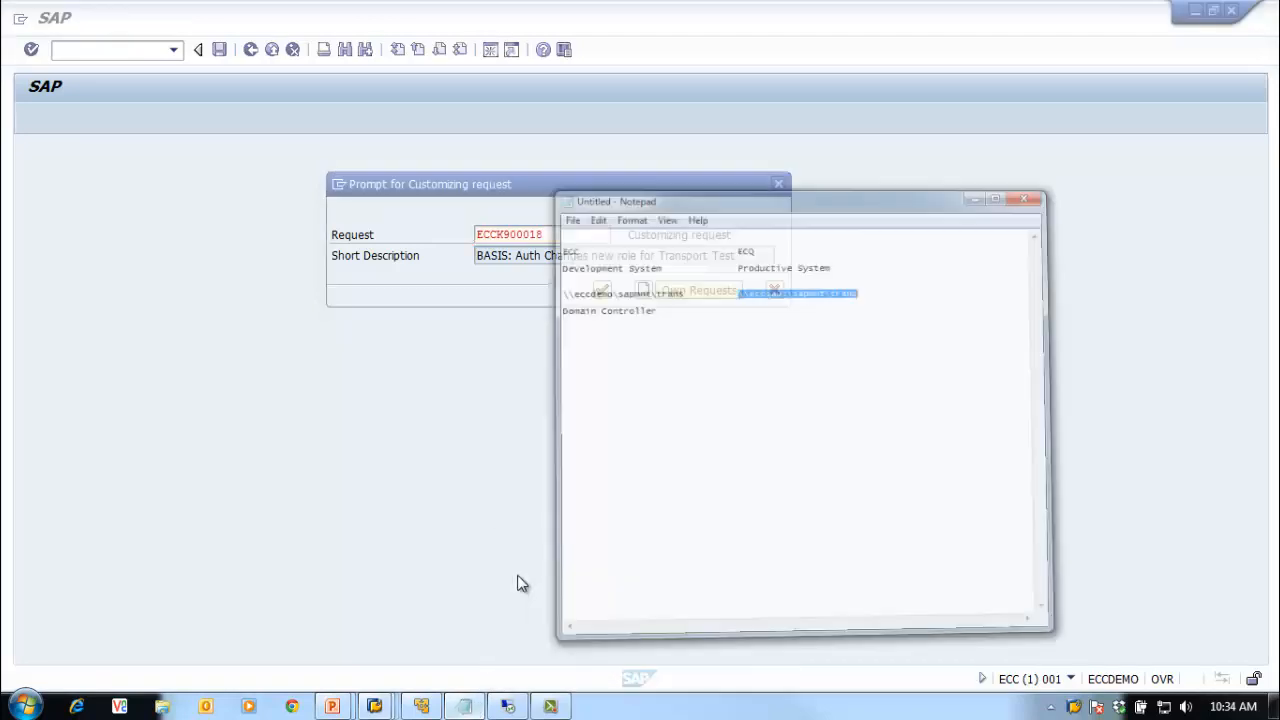
left_click(794, 420)
key("ctrl+v")
Step: Assign the role to request ECCK900018 and return to Role Maintenance
left_click(475, 279)
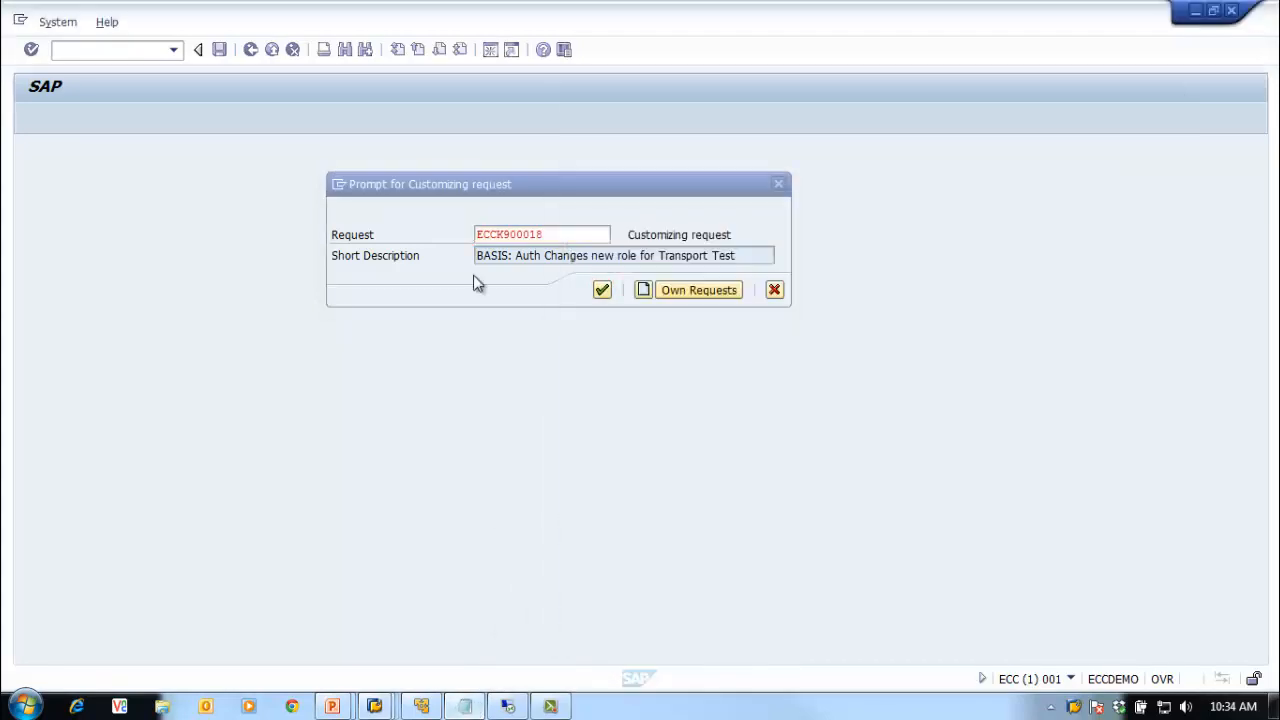
left_click(603, 290)
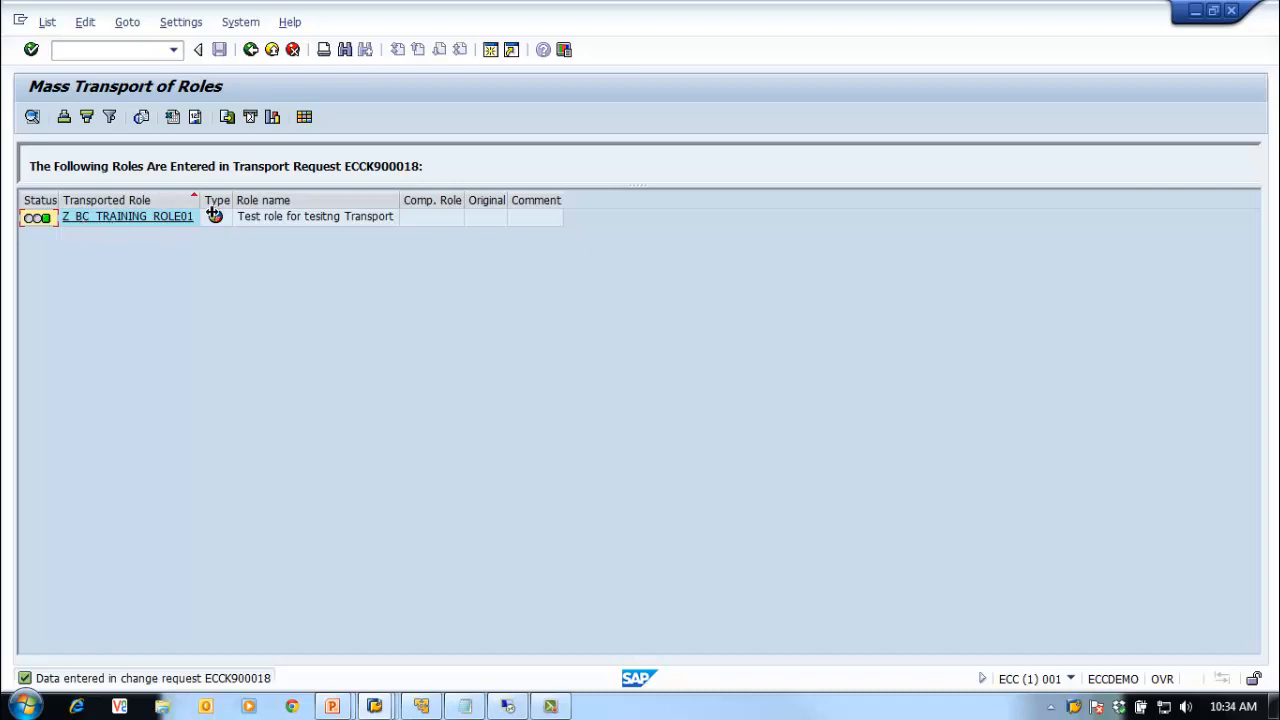
left_click(252, 52)
left_click(252, 52)
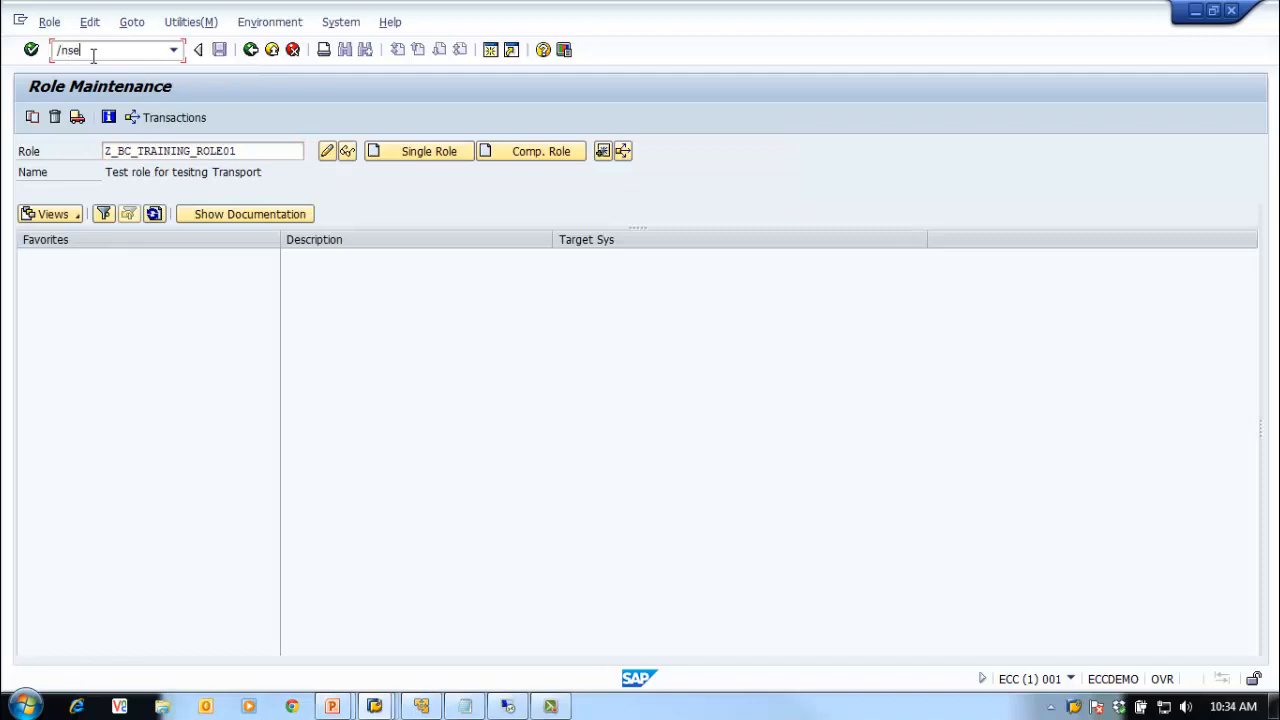
Step: Display request ECCK900018 in the Transport Organizer (SE01)
key("Return")
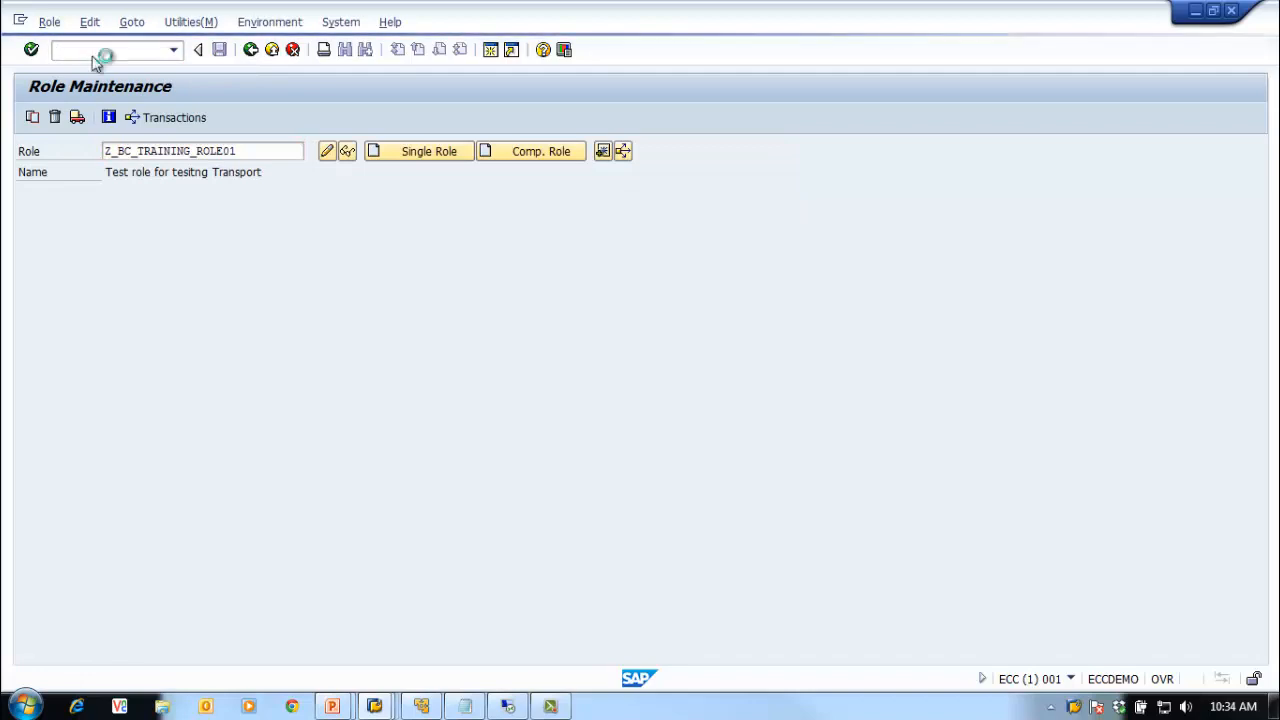
left_click(77, 156)
key("ctrl+v")
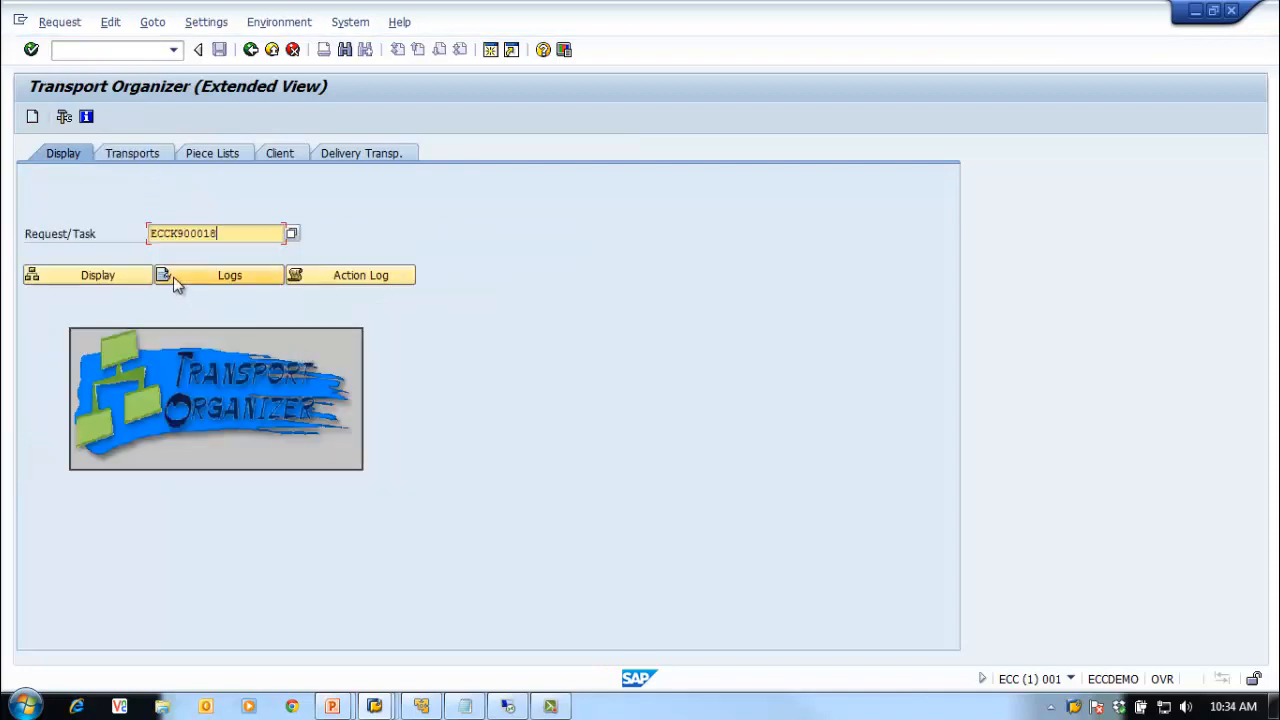
left_click(115, 276)
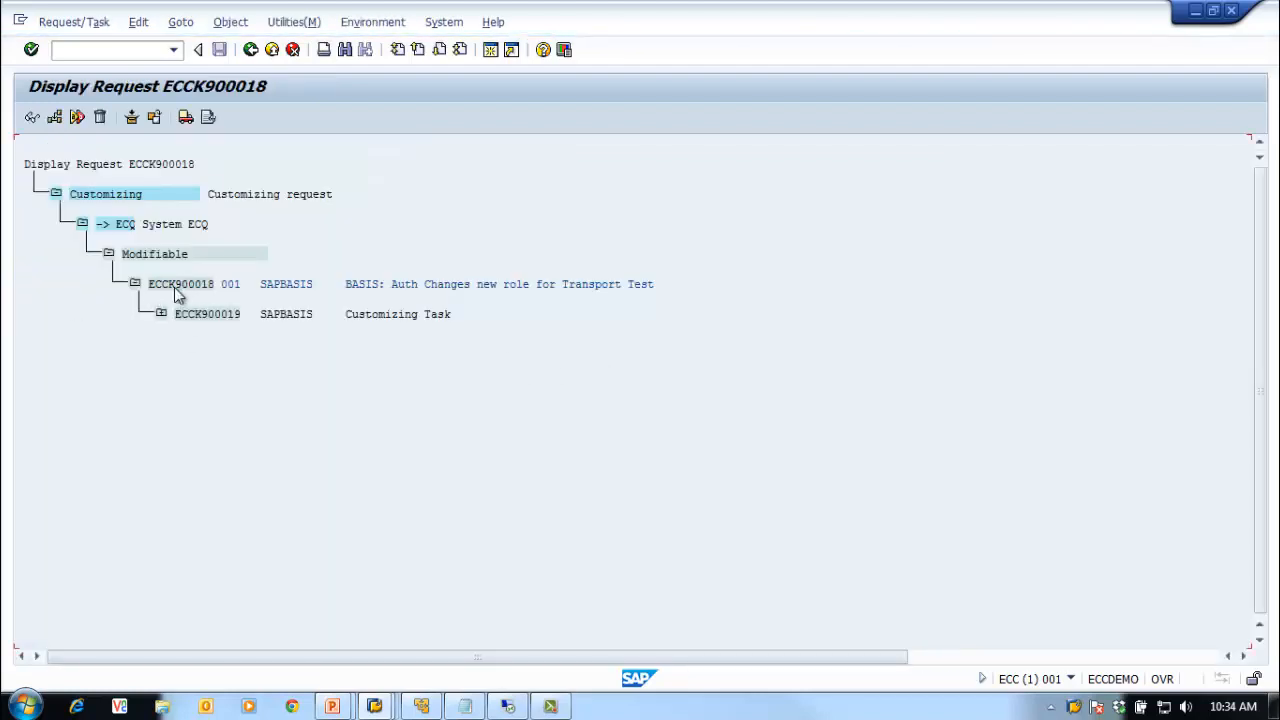
Step: Inspect task ECCK900019's Role and Table Contents entries, then return to the Transport Organizer
left_click(161, 314)
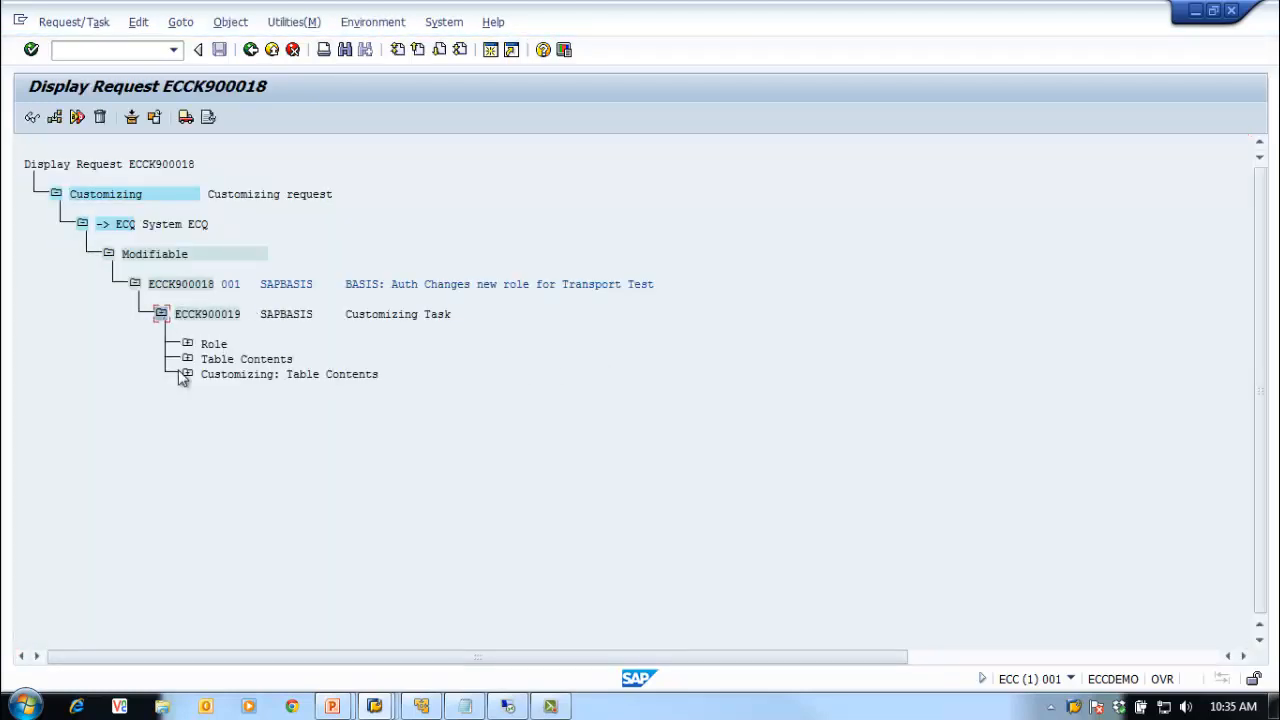
left_click(187, 344)
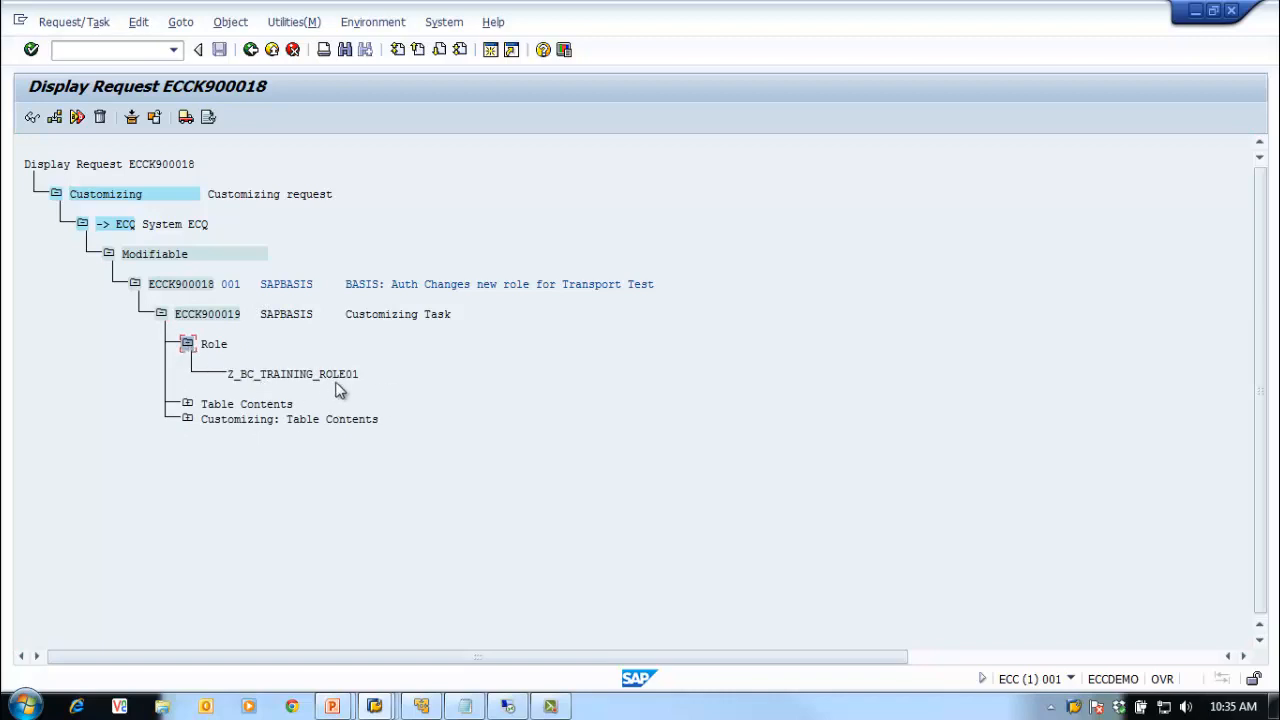
left_click(187, 404)
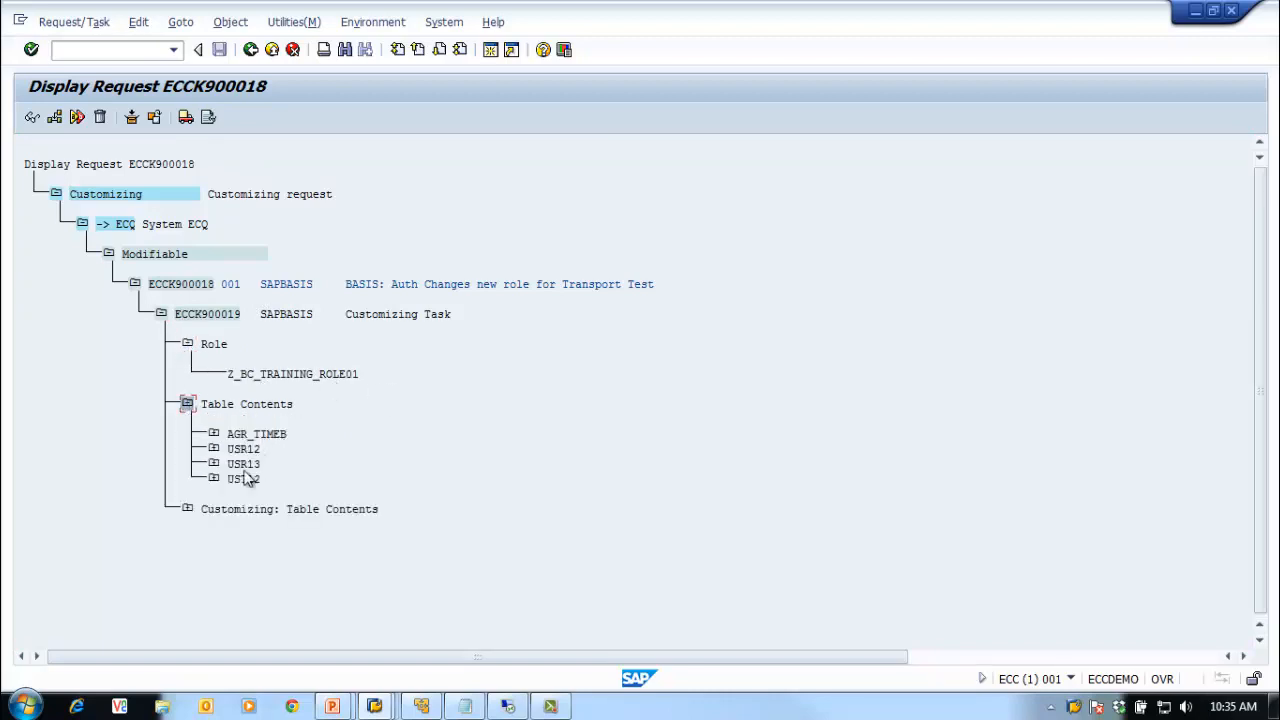
left_click(187, 509)
left_click(187, 509)
left_click(187, 404)
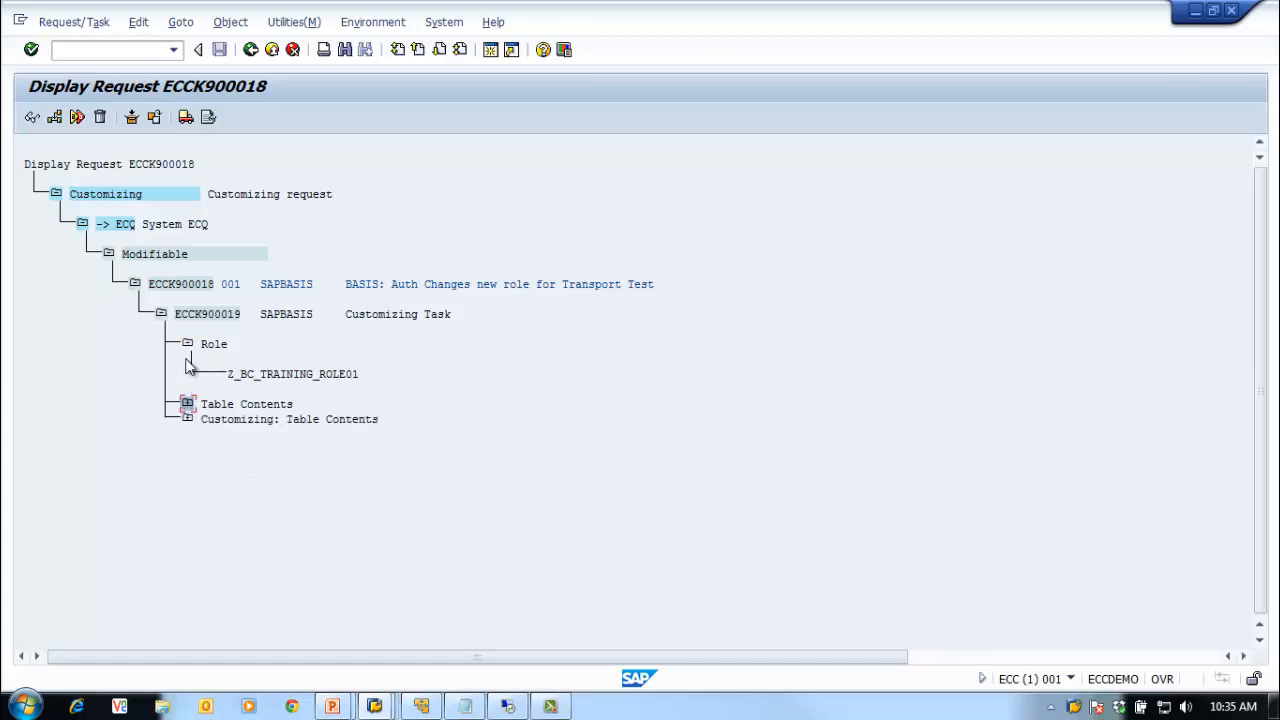
left_click(187, 344)
left_click(161, 314)
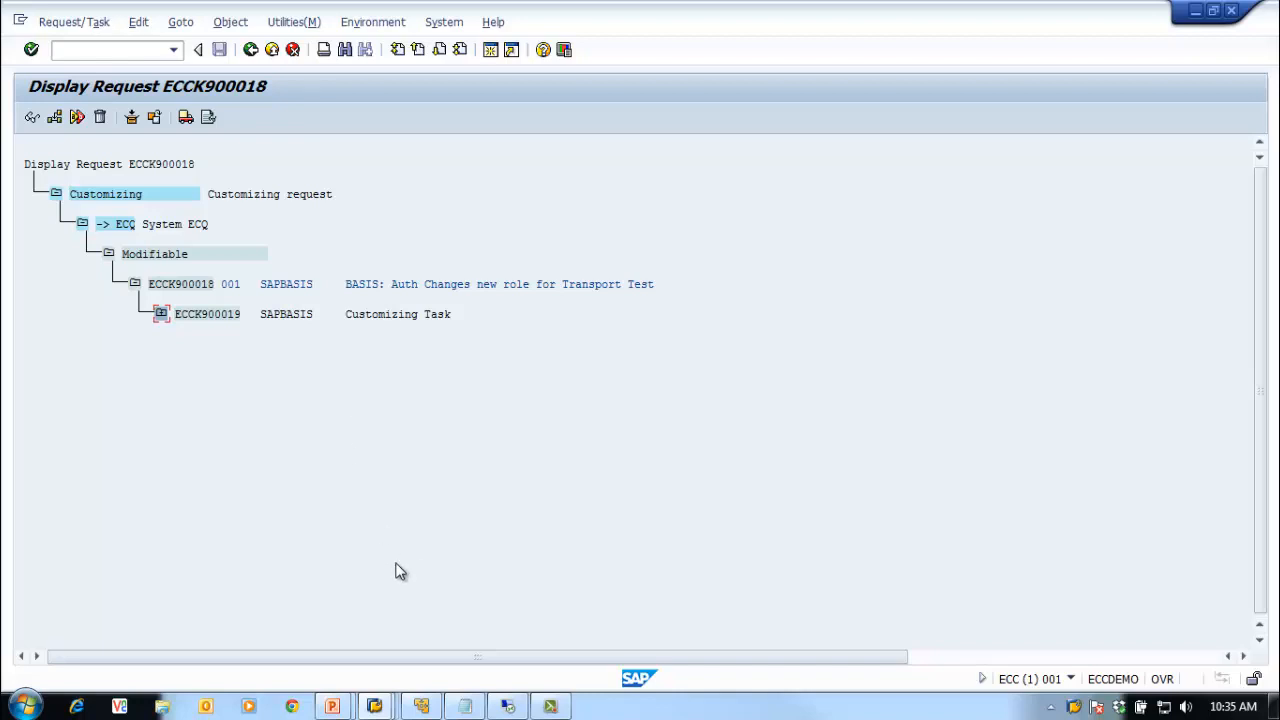
left_click(251, 49)
left_click(135, 52)
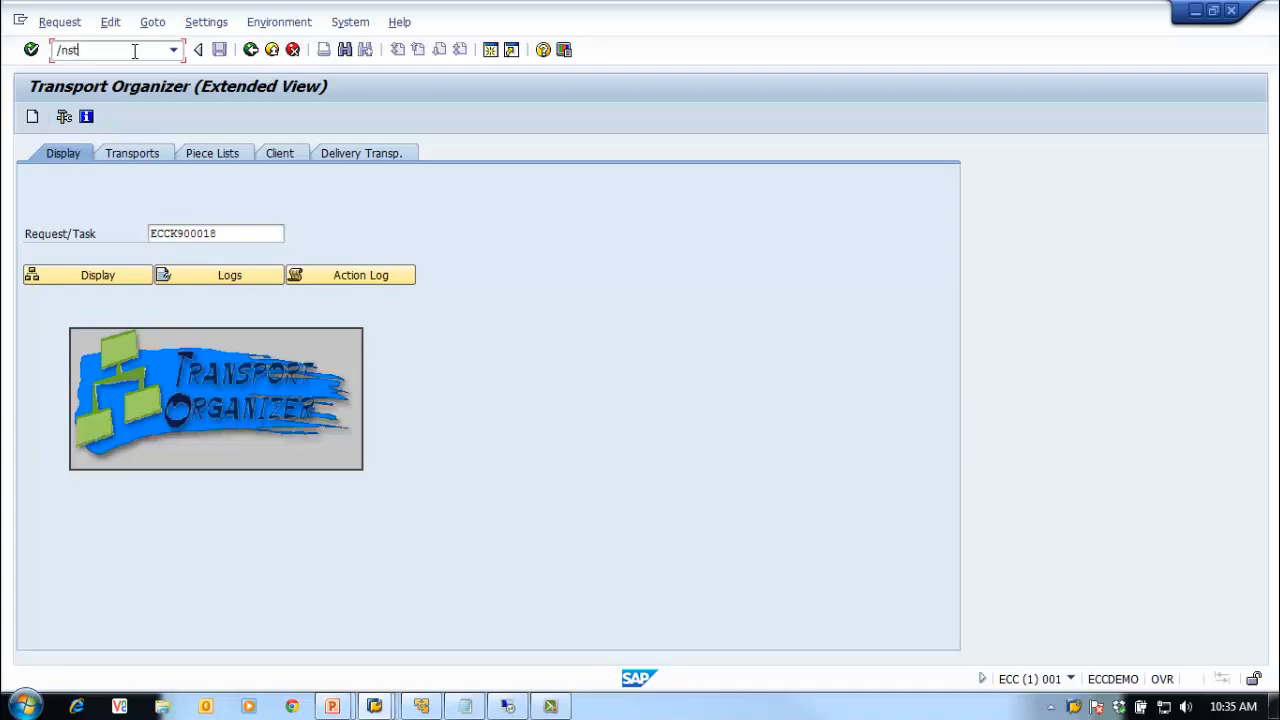
Step: Look up system ECC's TRANSDIR transport directory path in the STMS transport tool parameters
type("s")
key("Return")
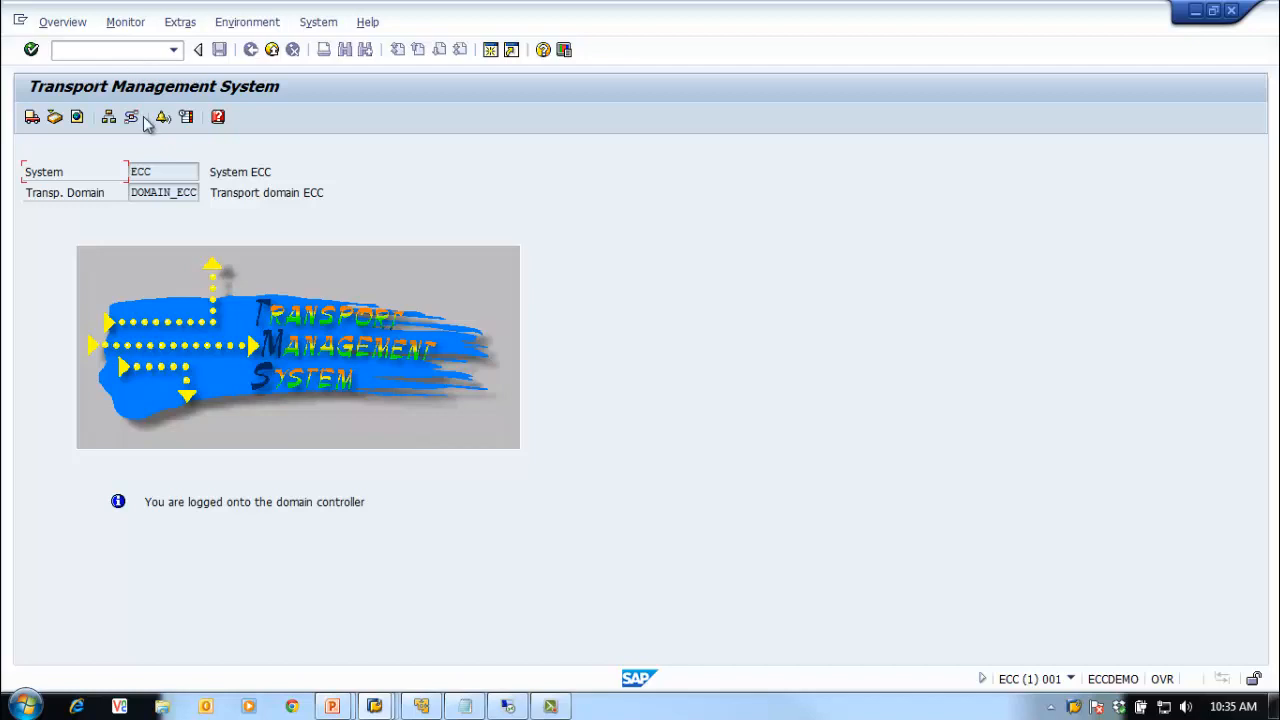
left_click(50, 22)
left_click(86, 90)
double_click(217, 202)
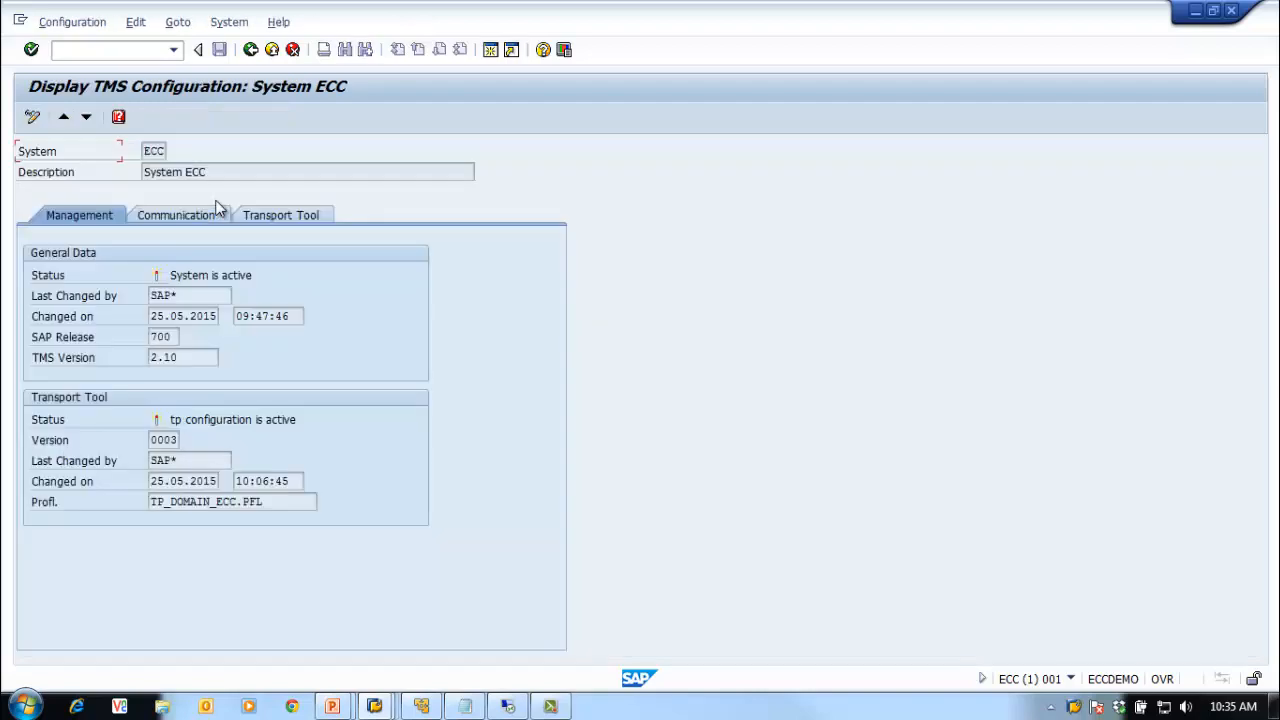
left_click(293, 215)
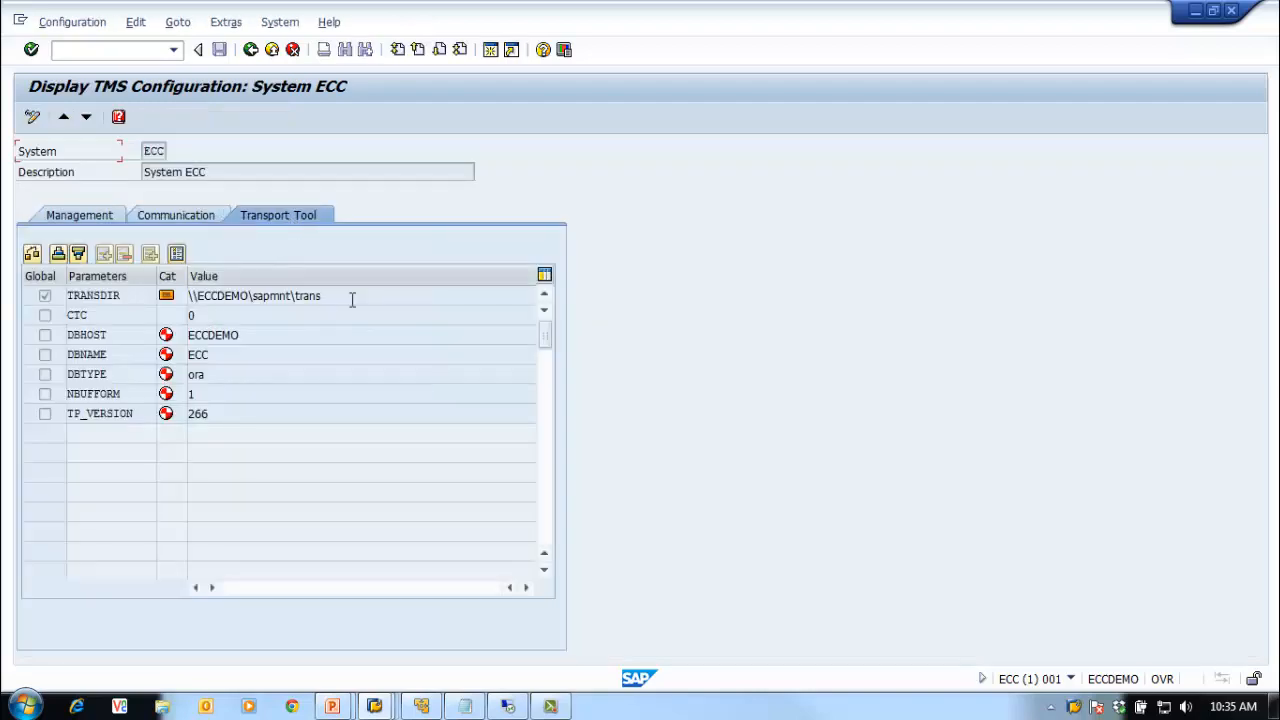
left_click_drag(322, 296, 121, 284)
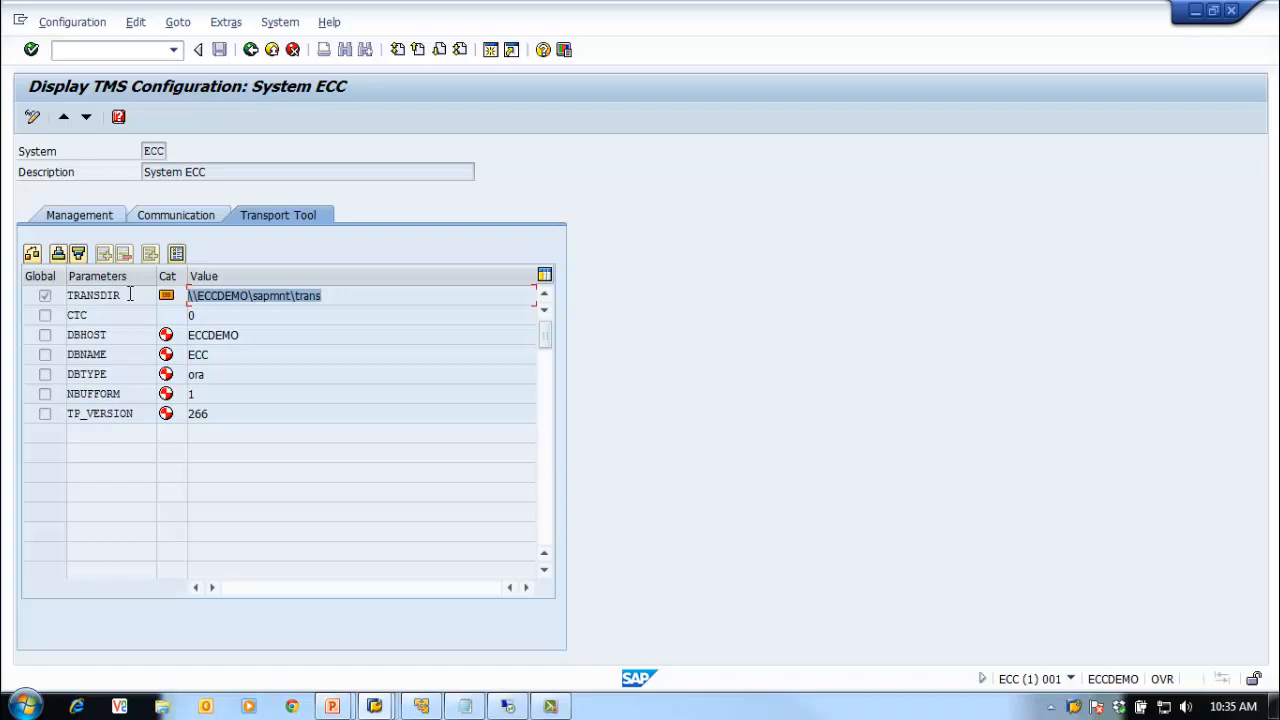
Step: Leave transport management and return to the SAP Easy Access menu
left_click(251, 50)
left_click(251, 50)
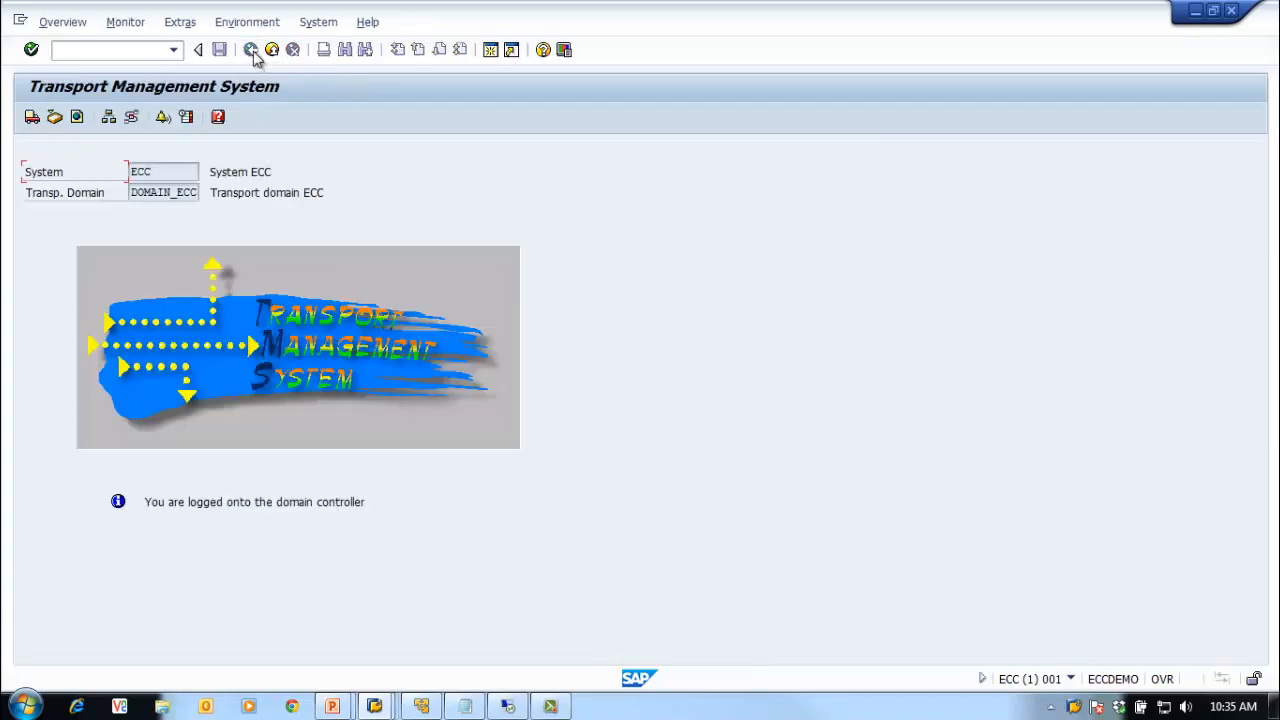
left_click(270, 50)
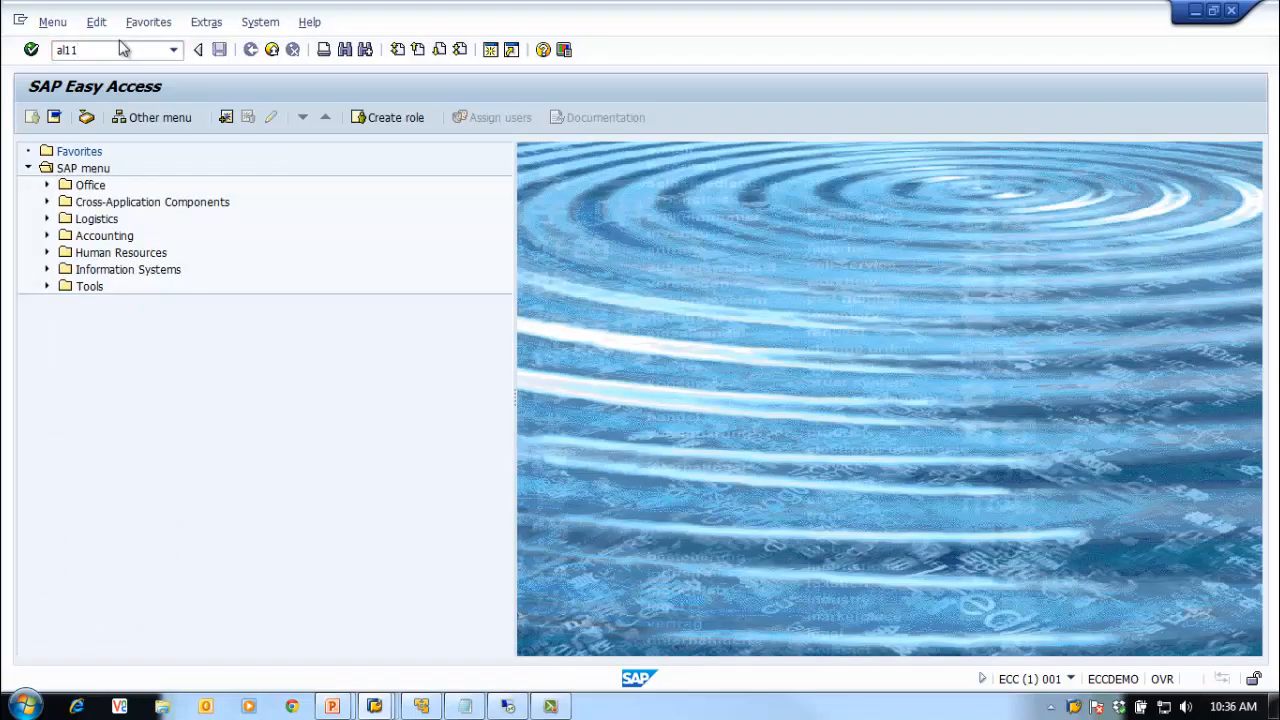
Step: Open AL11 and select the DIR_TRANS entry pointing to \\ECCDEMO\sapmnt\trans, checking paths in Notepad
key("Return")
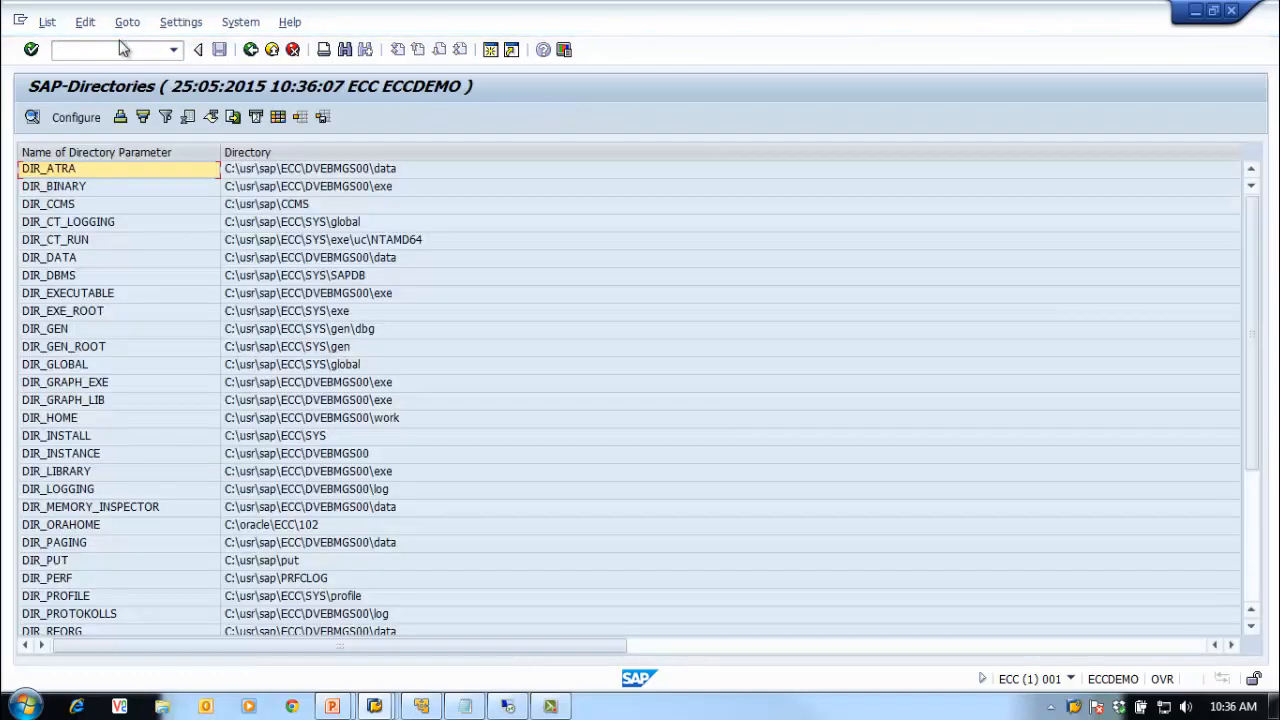
left_click(124, 240)
scroll(125, 245, "down", 4)
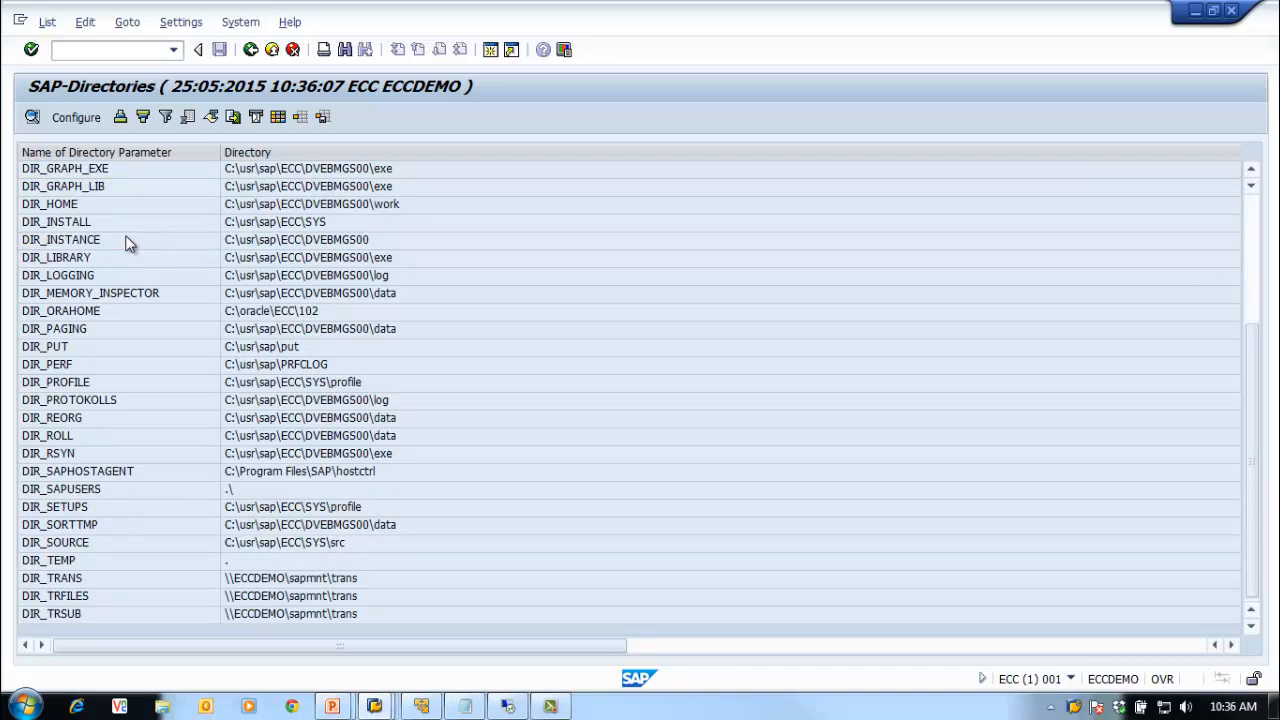
left_click(88, 580)
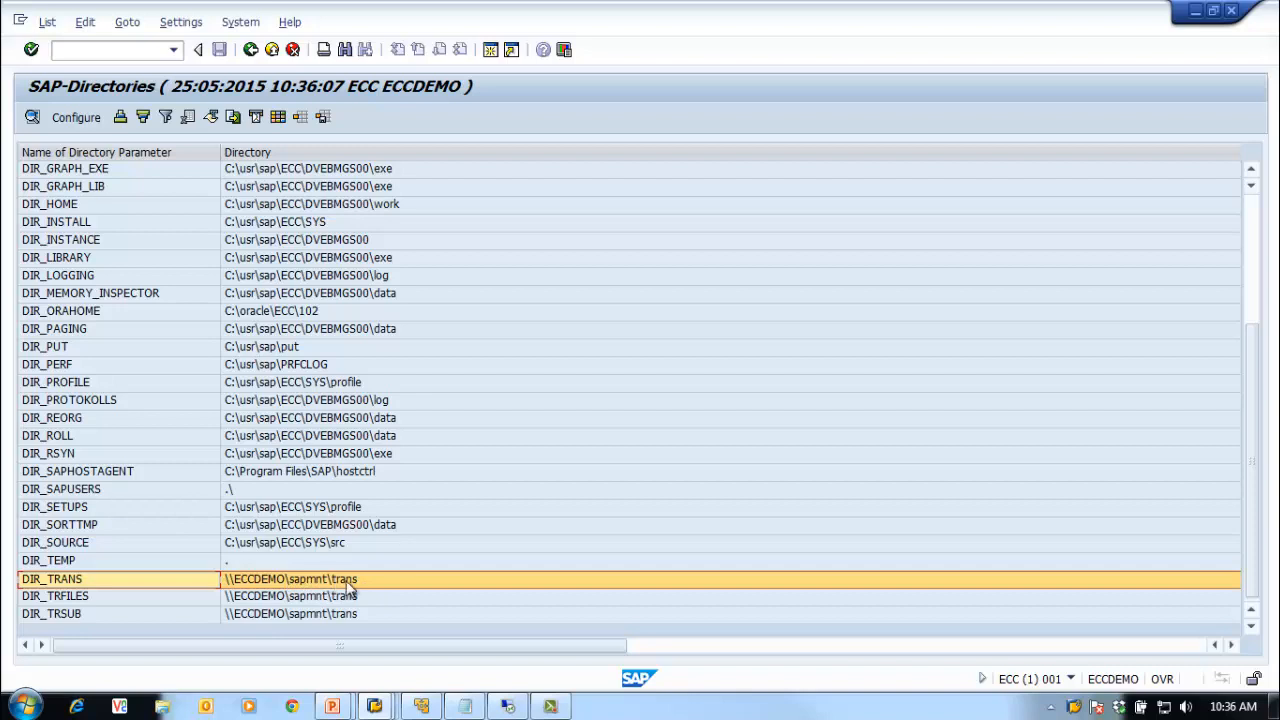
left_click(465, 706)
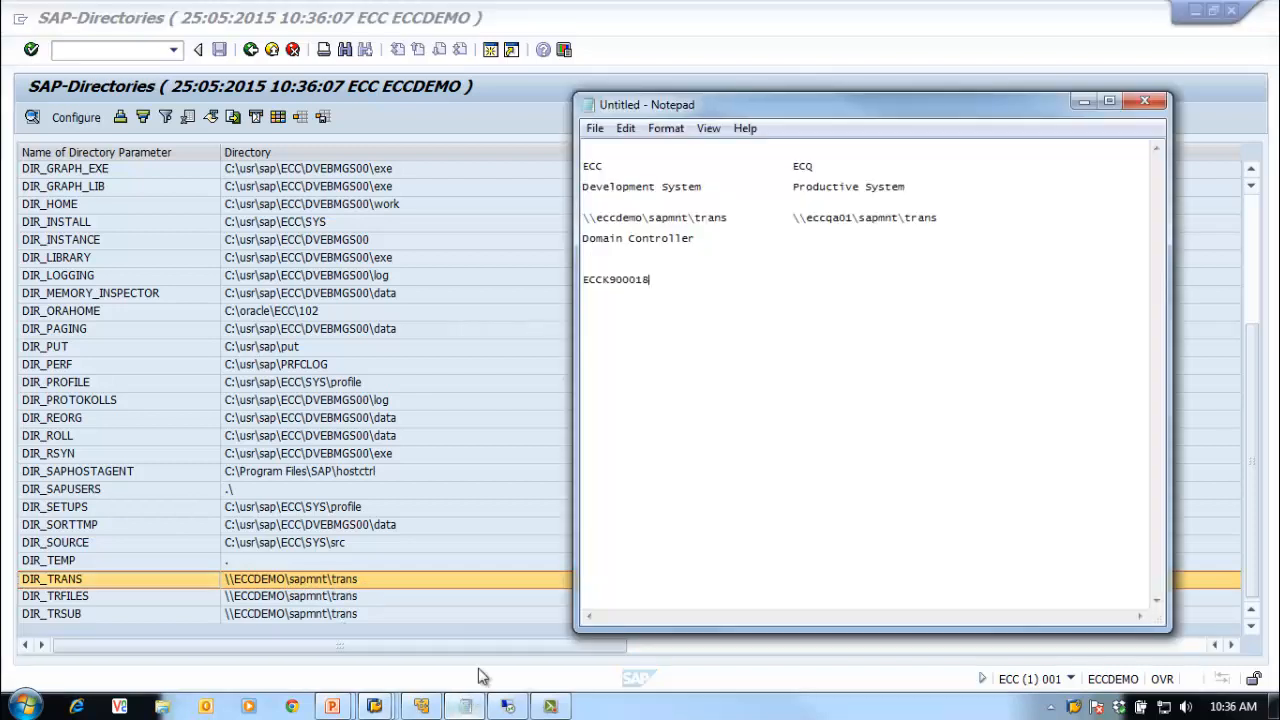
left_click(252, 586)
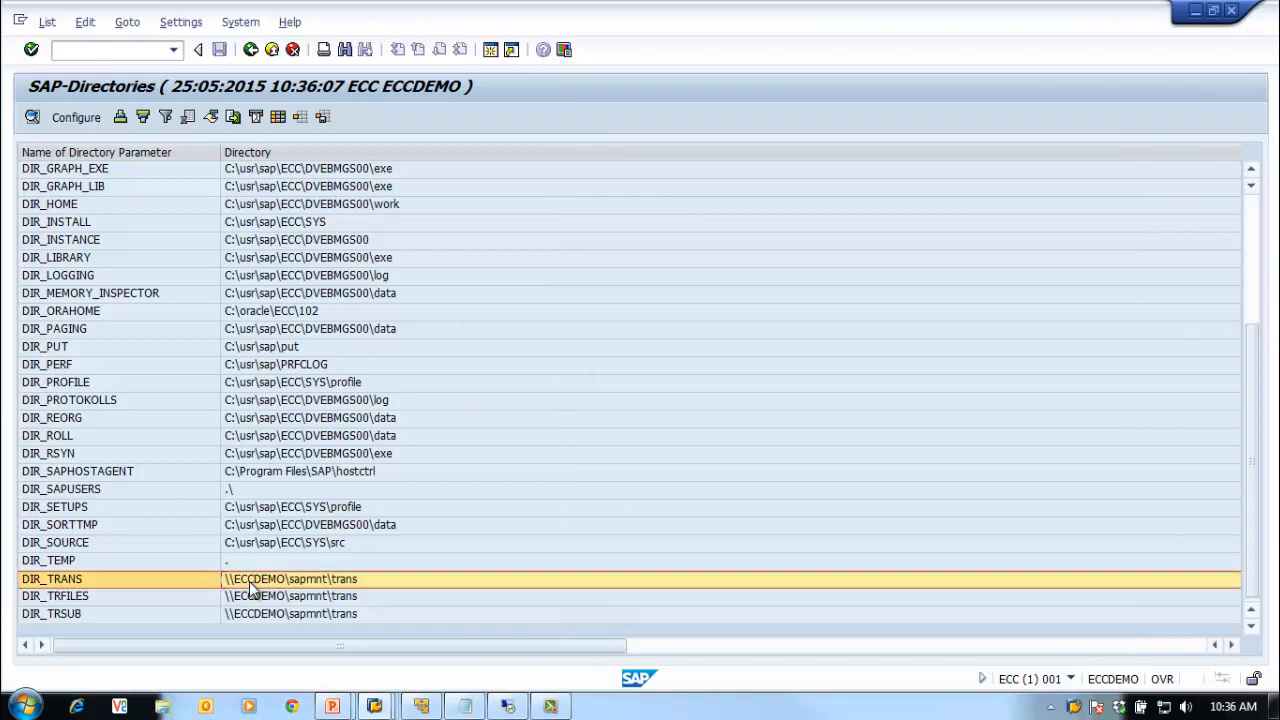
left_click(27, 706)
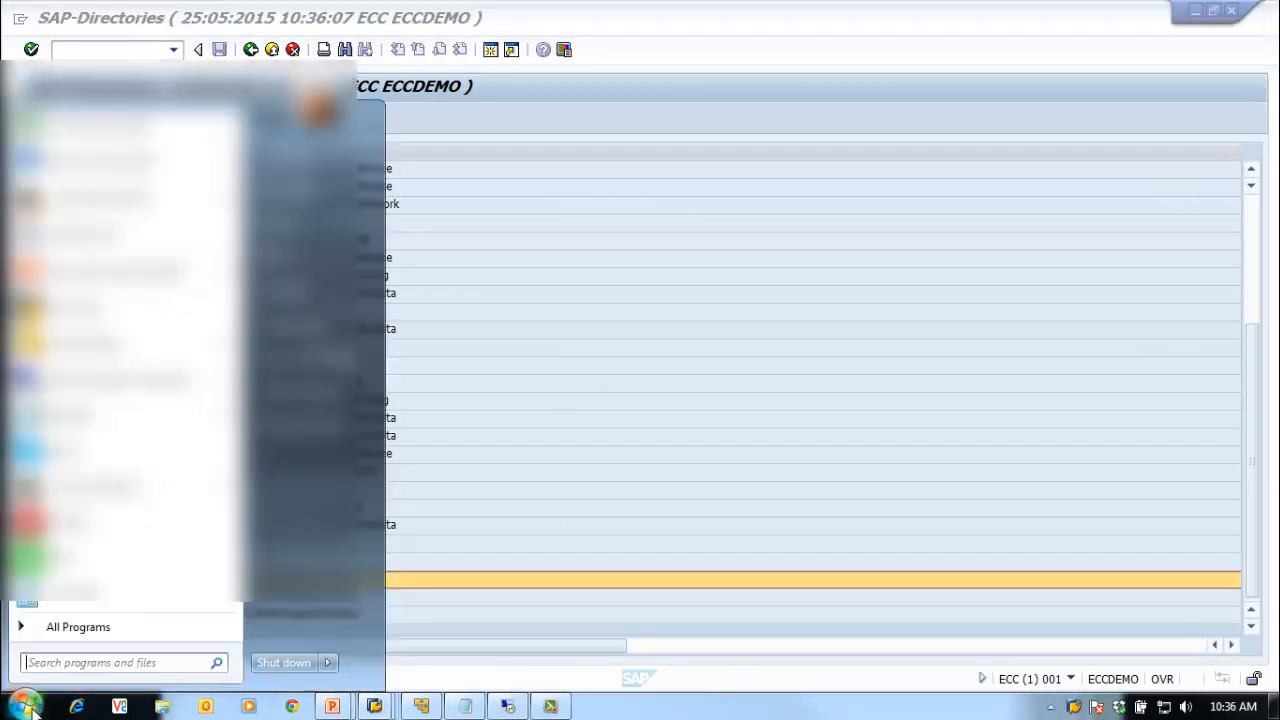
left_click(76, 661)
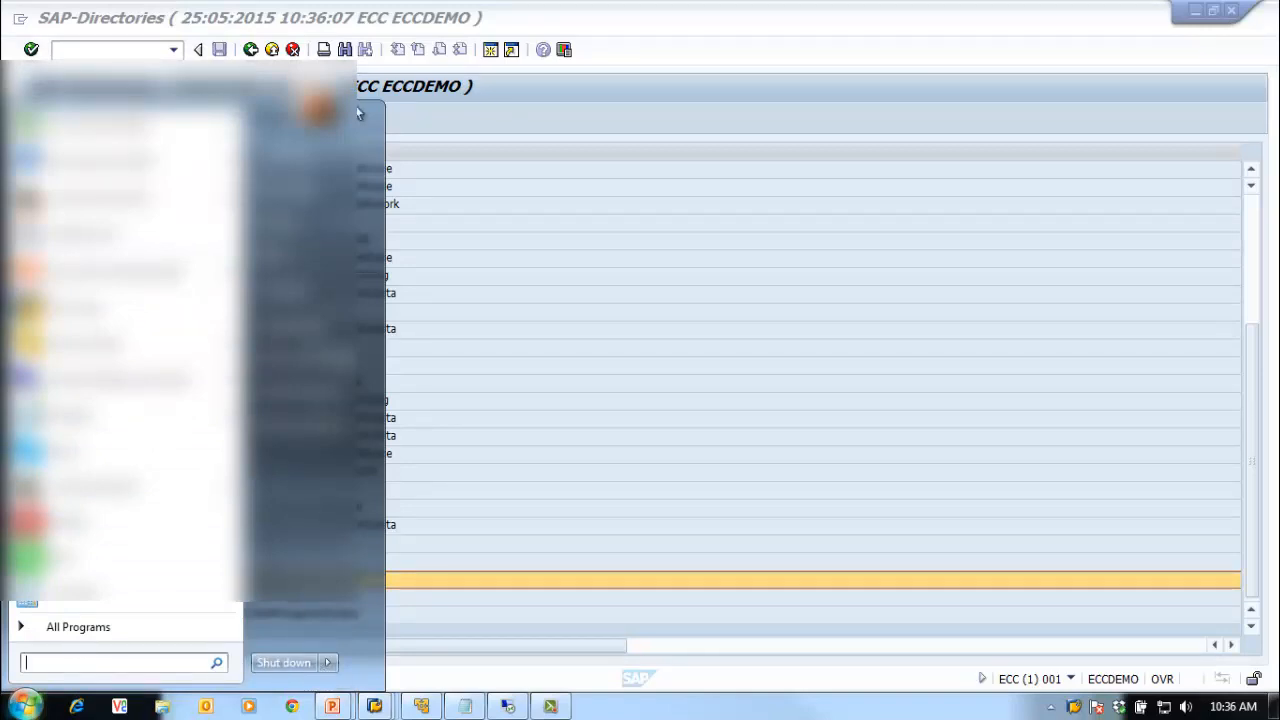
left_click(614, 451)
left_click(25, 706)
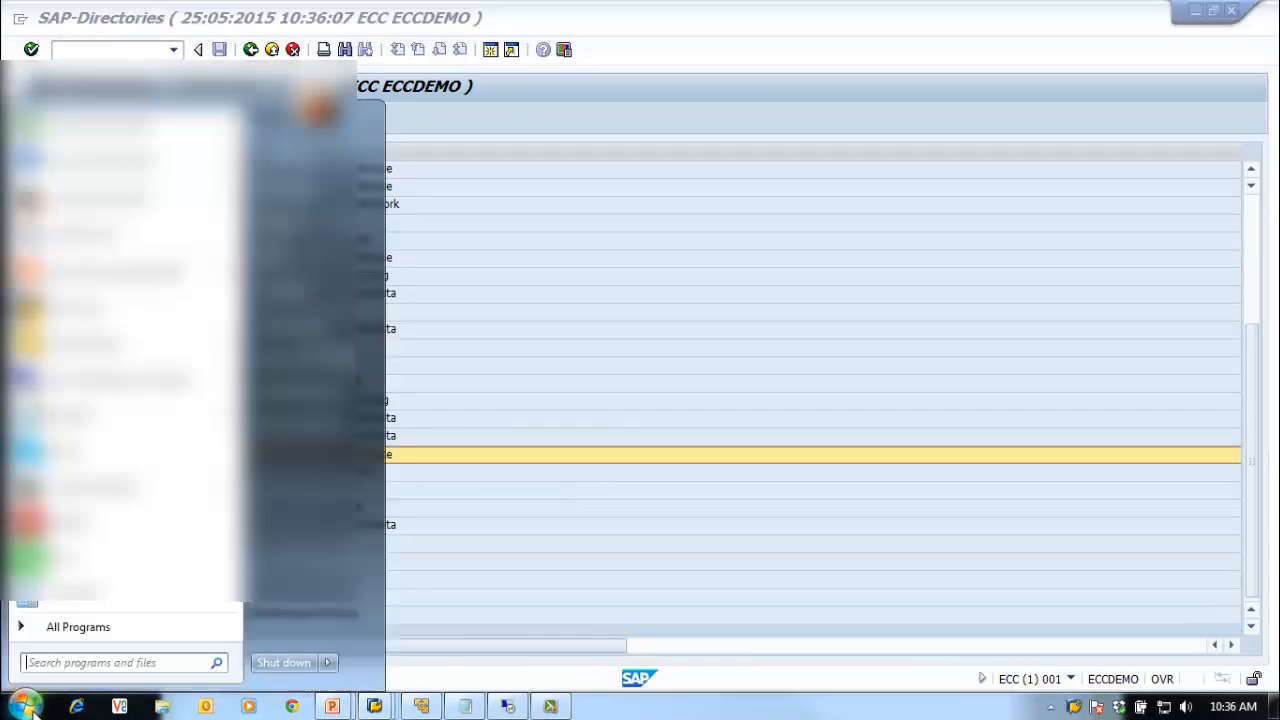
left_click(108, 663)
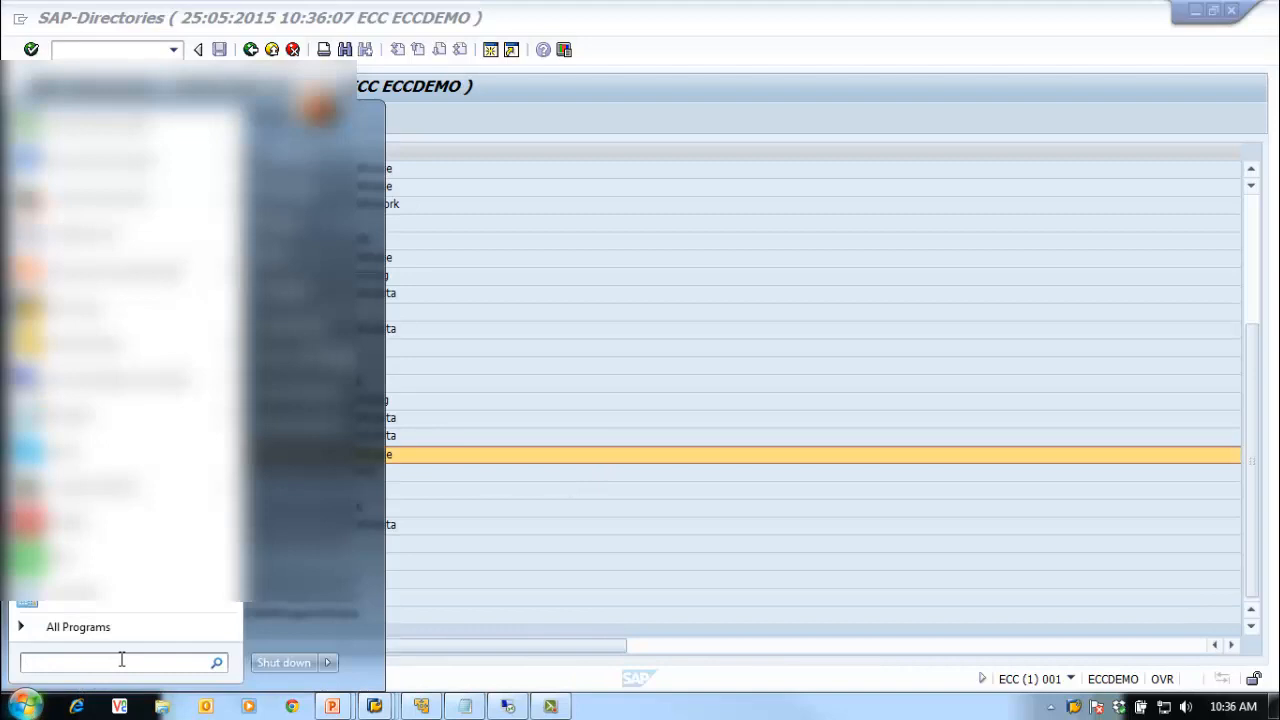
type("\\\\ec")
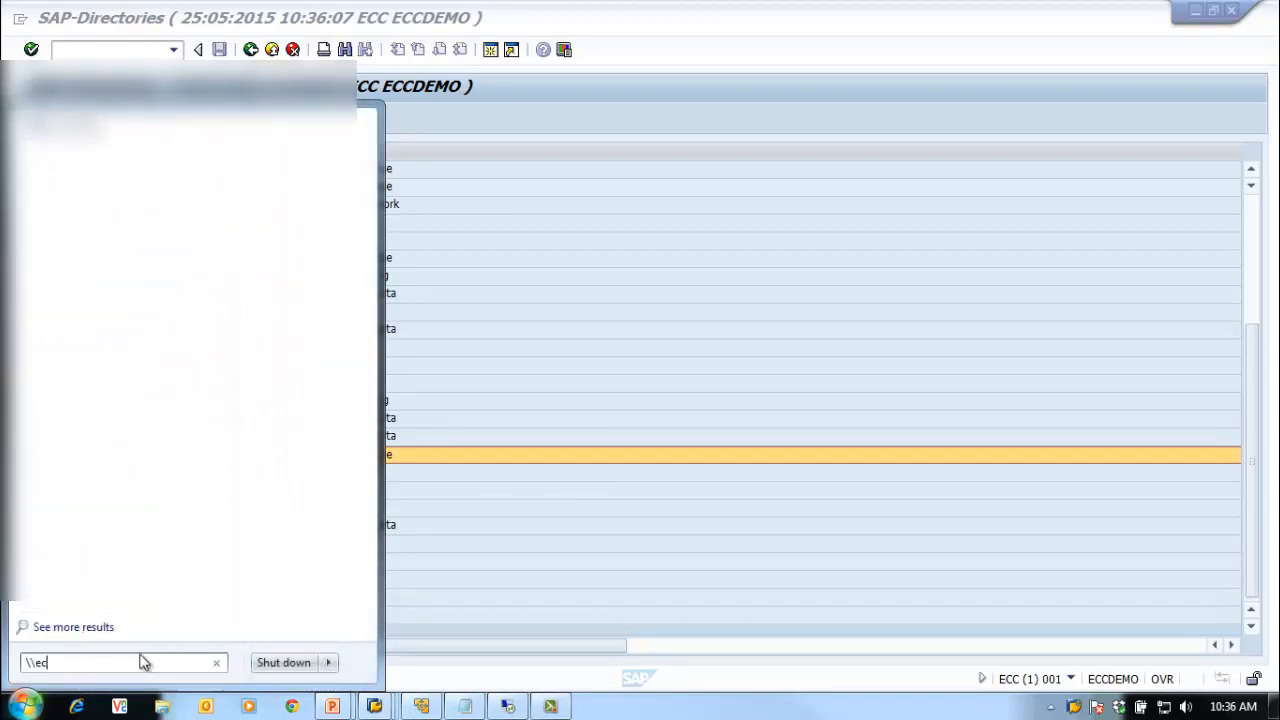
type("cdeomo")
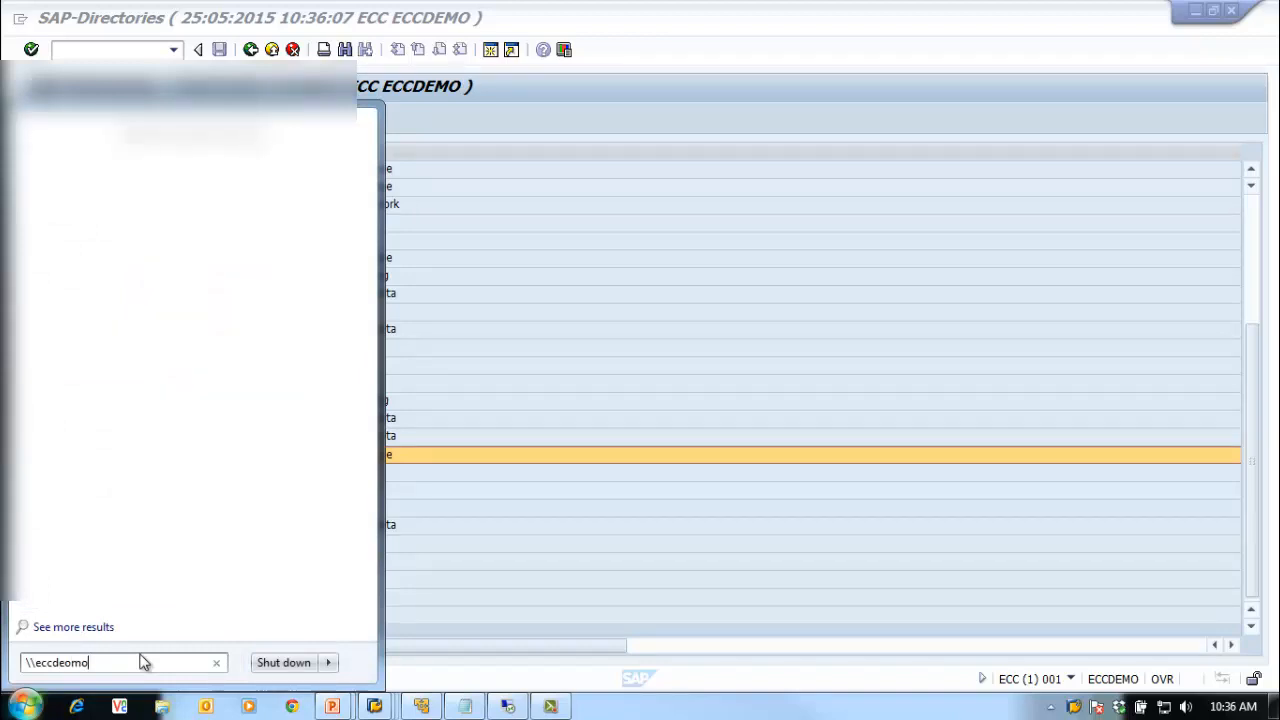
key("BackSpace")
key("BackSpace")
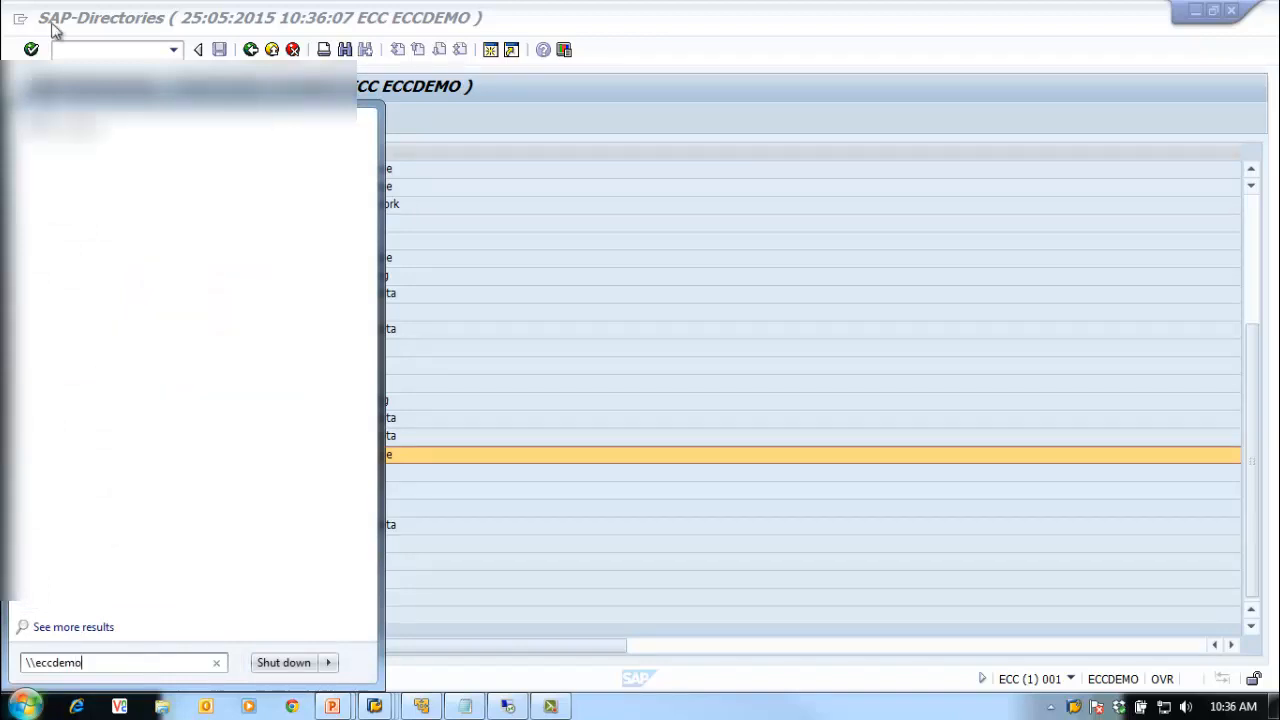
key("Return")
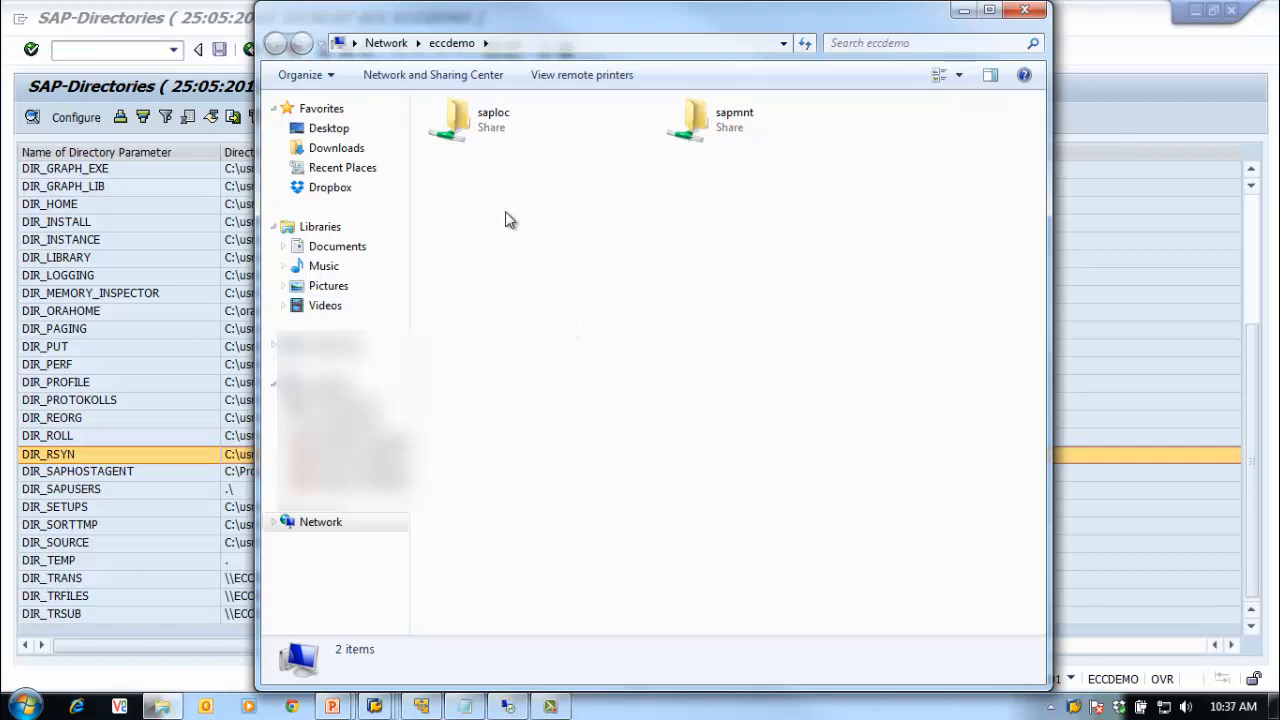
double_click(733, 119)
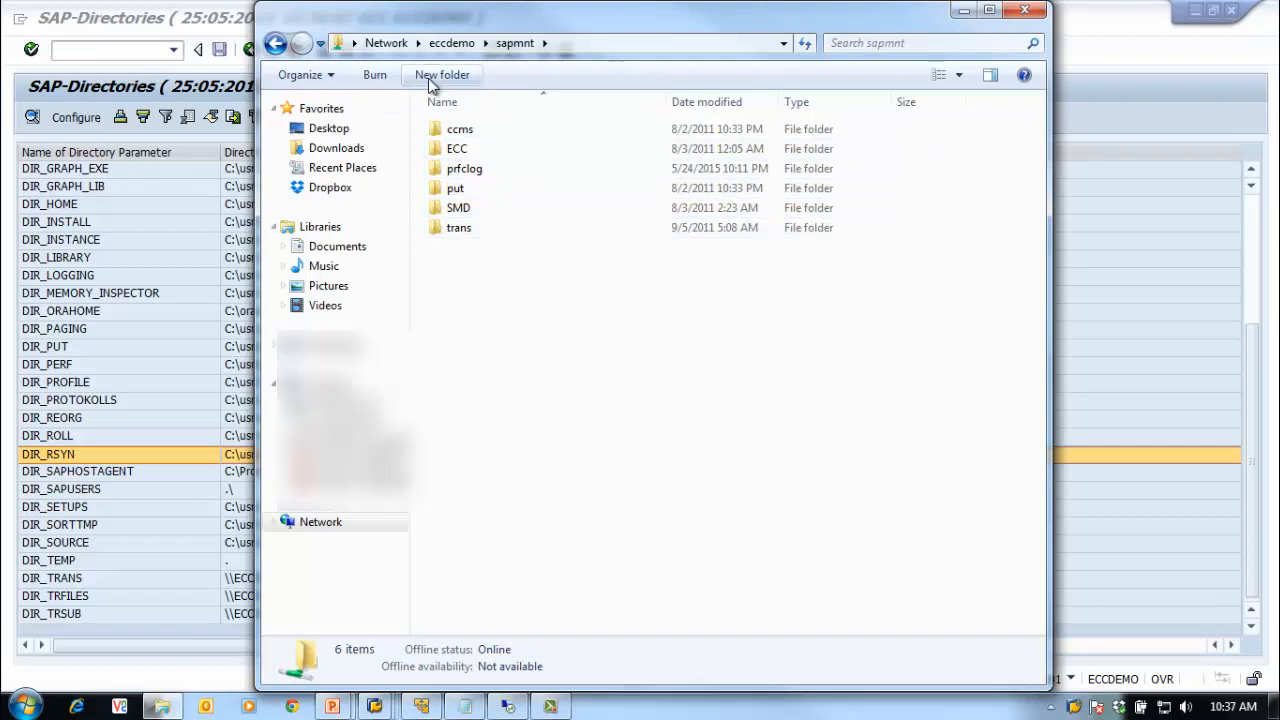
left_click(275, 43)
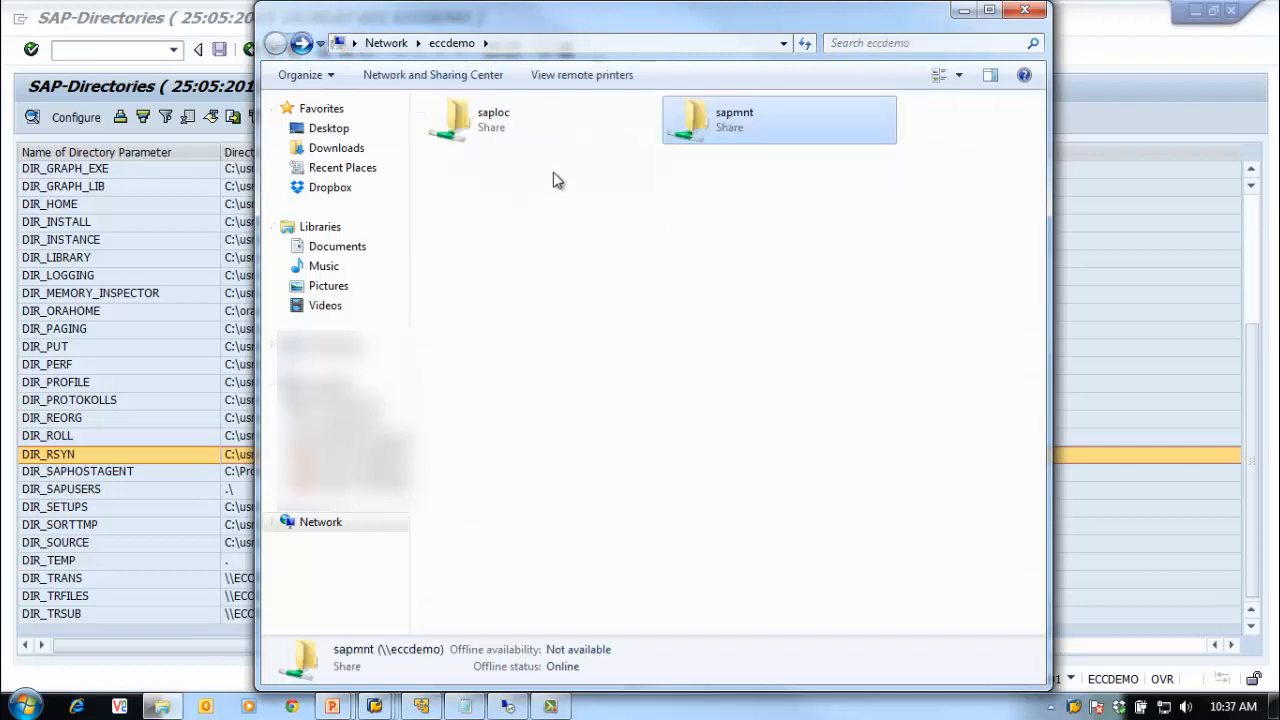
double_click(745, 108)
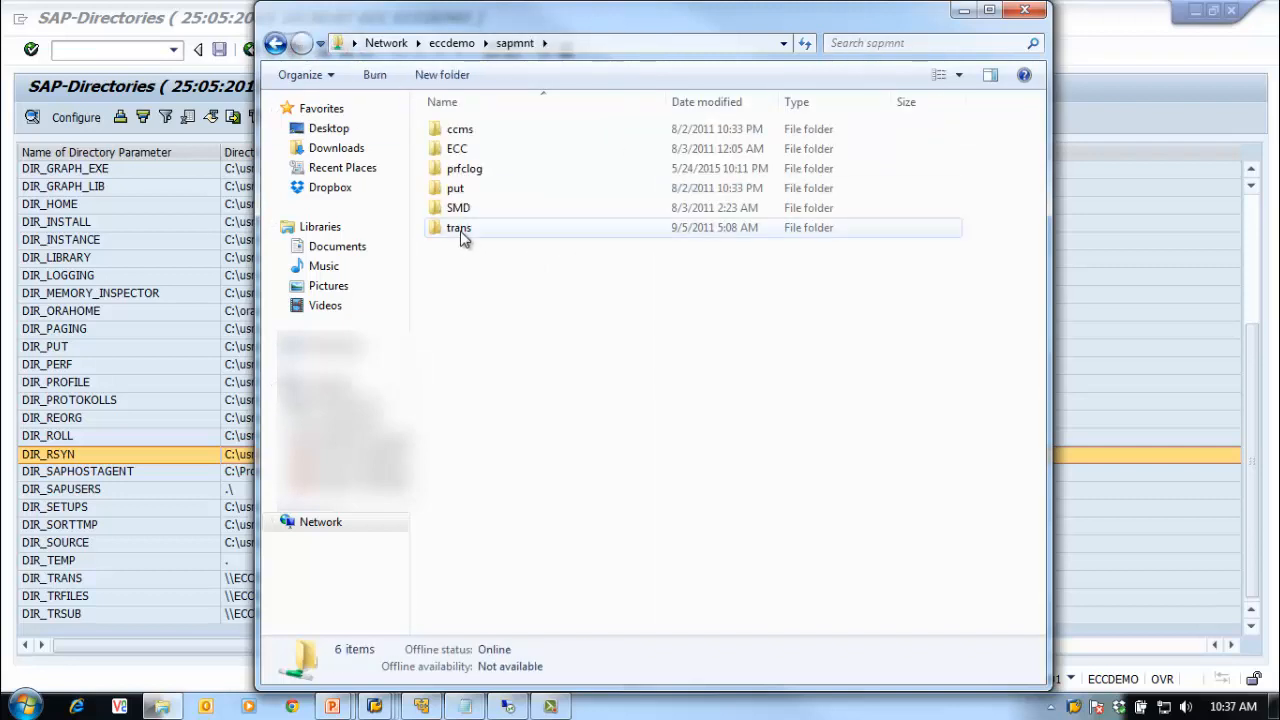
left_click_drag(623, 20, 835, 25)
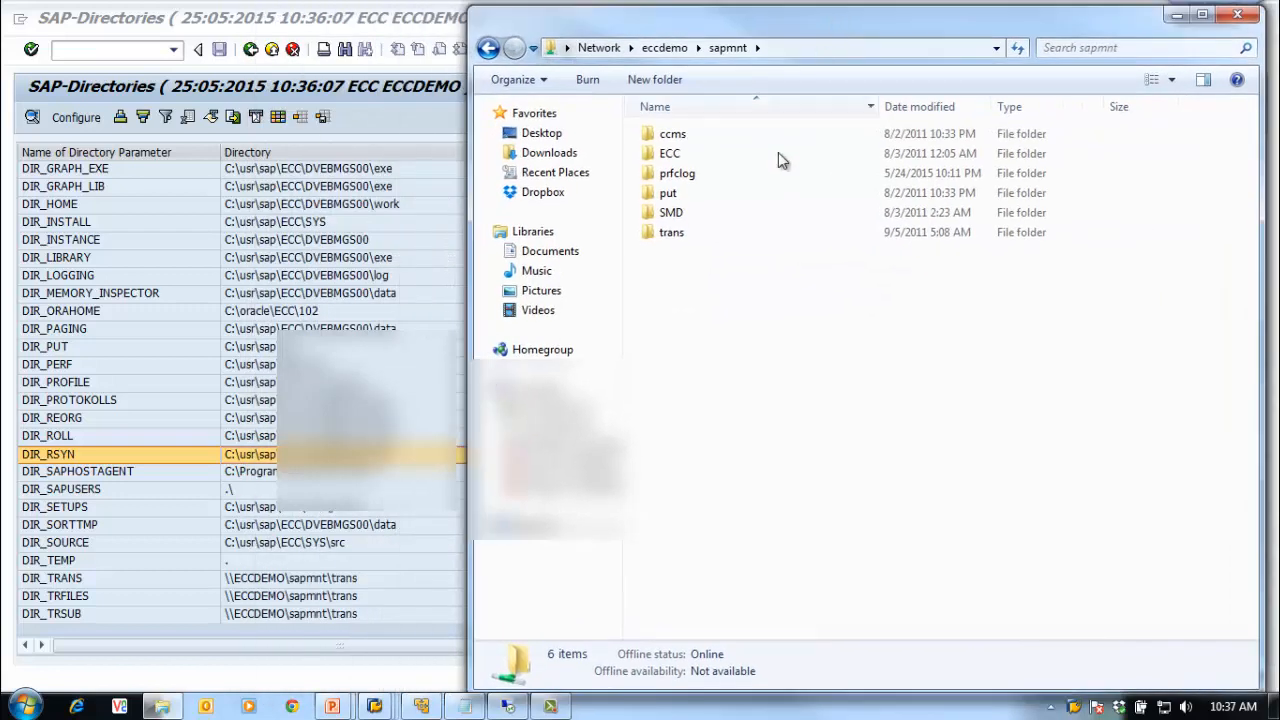
double_click(711, 236)
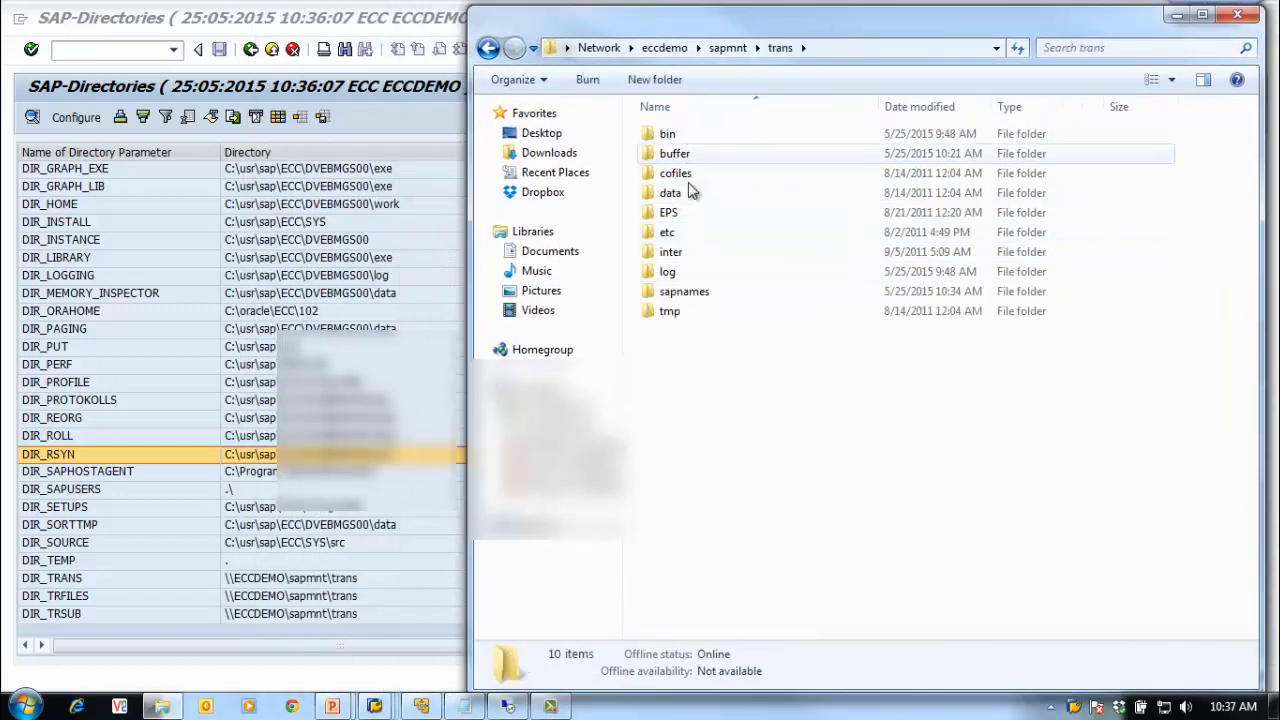
double_click(690, 140)
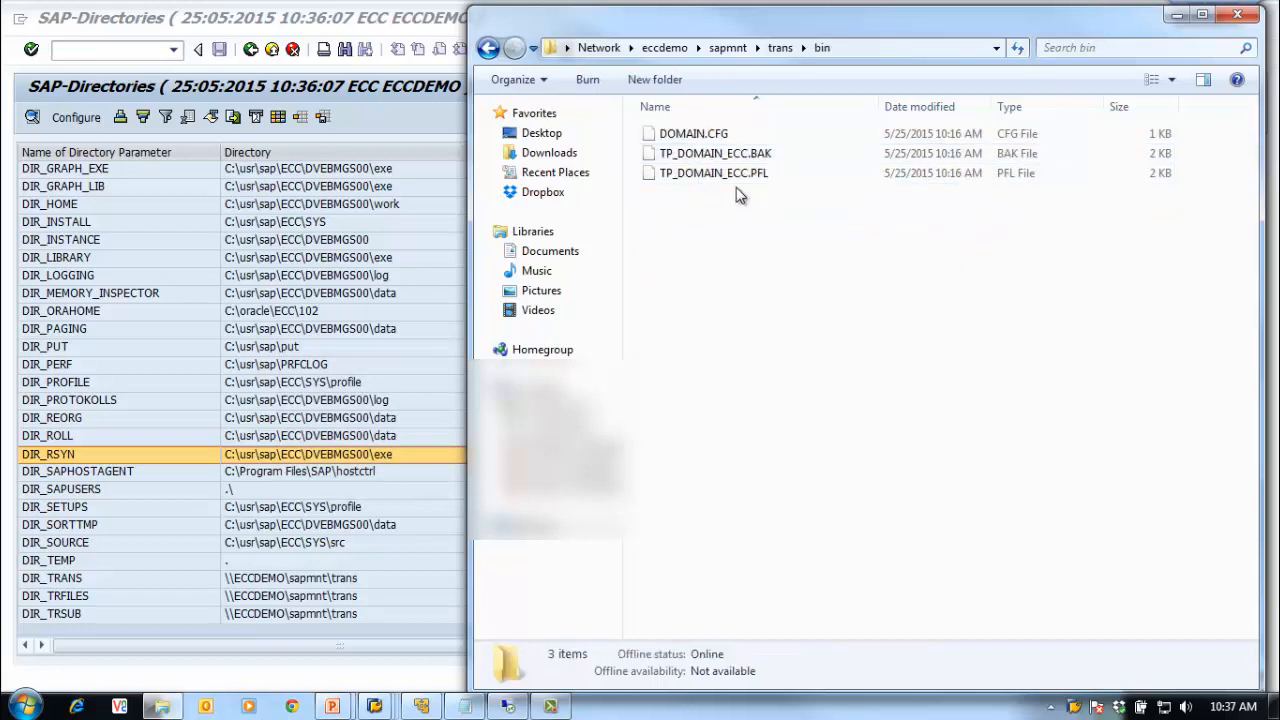
left_click(488, 48)
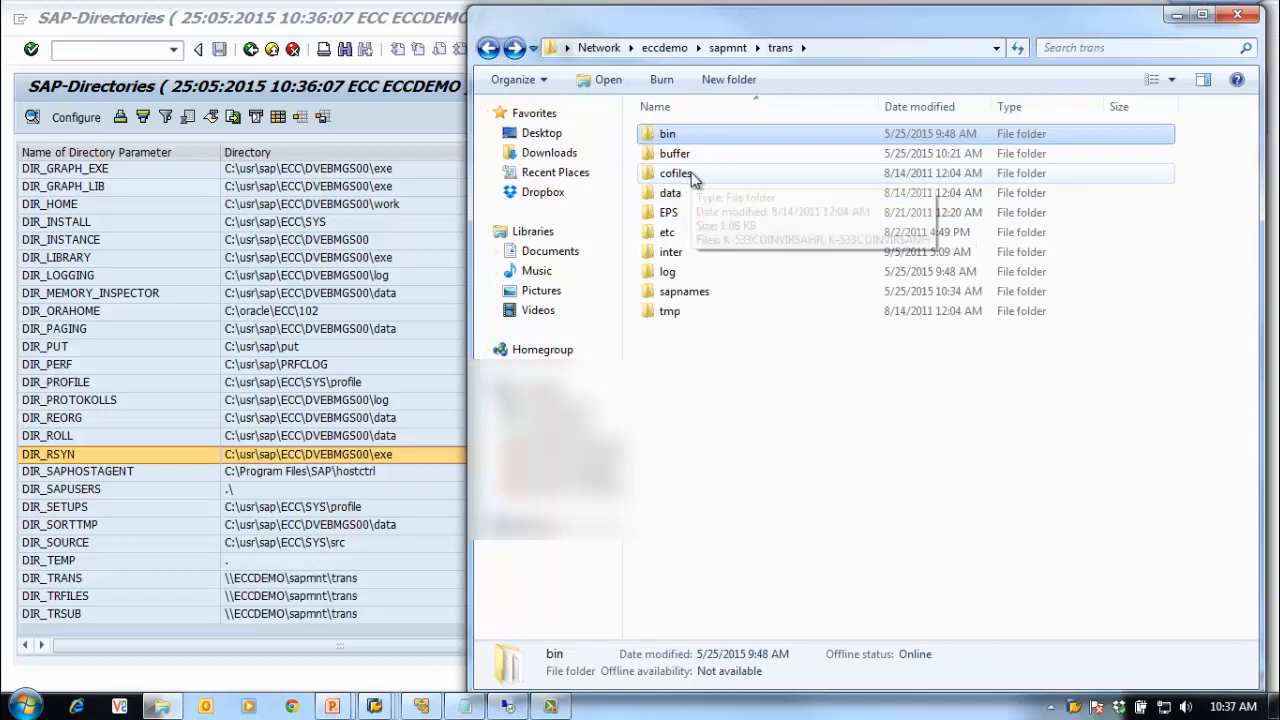
left_click(692, 174)
left_click(694, 193)
left_click(697, 176)
left_click(703, 191)
left_click(697, 171)
left_click(700, 191)
left_click(702, 177)
left_click(706, 197)
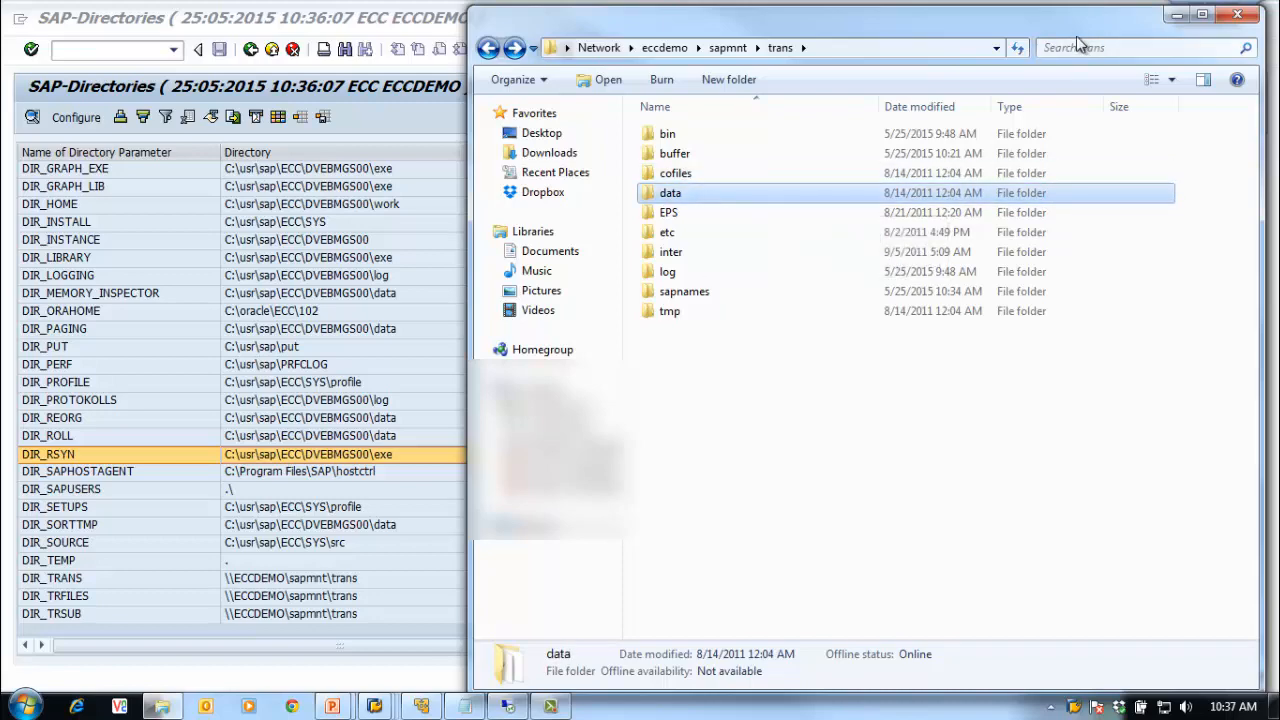
left_click_drag(1076, 36, 938, 31)
left_click(1095, 12)
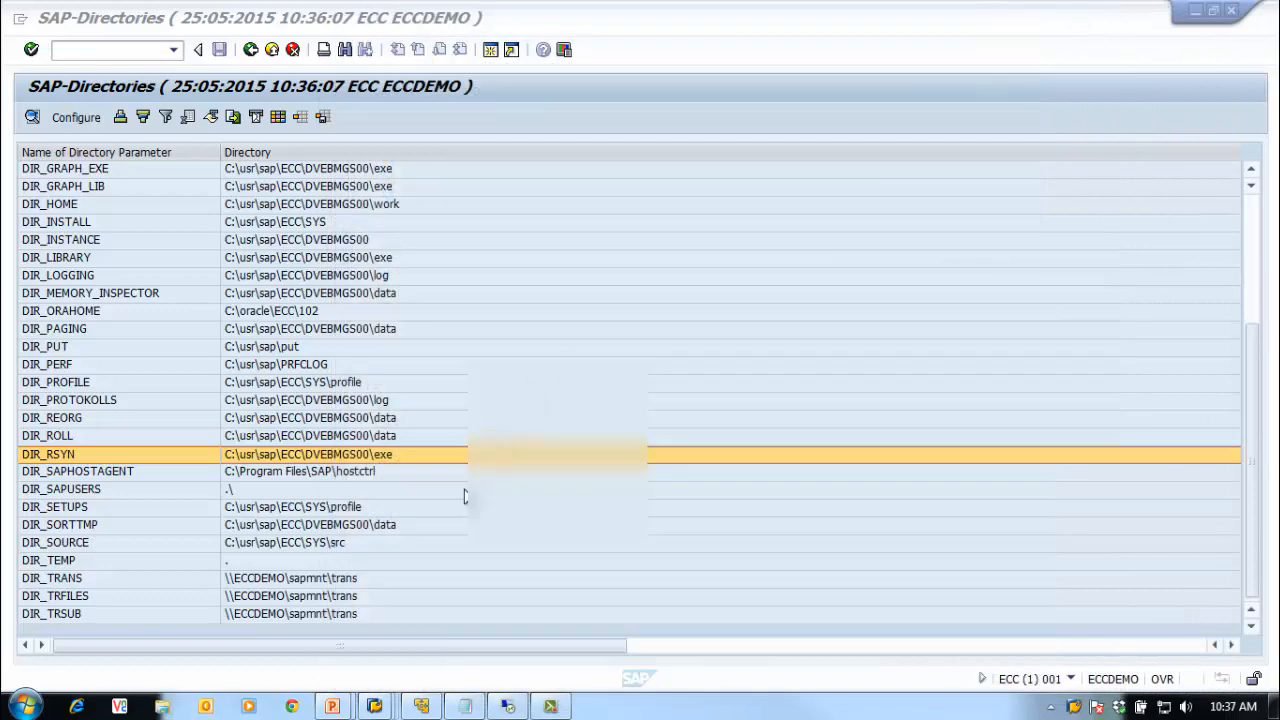
Step: Unlock the remote server session with the account password and close its trans folder window
left_click(462, 707)
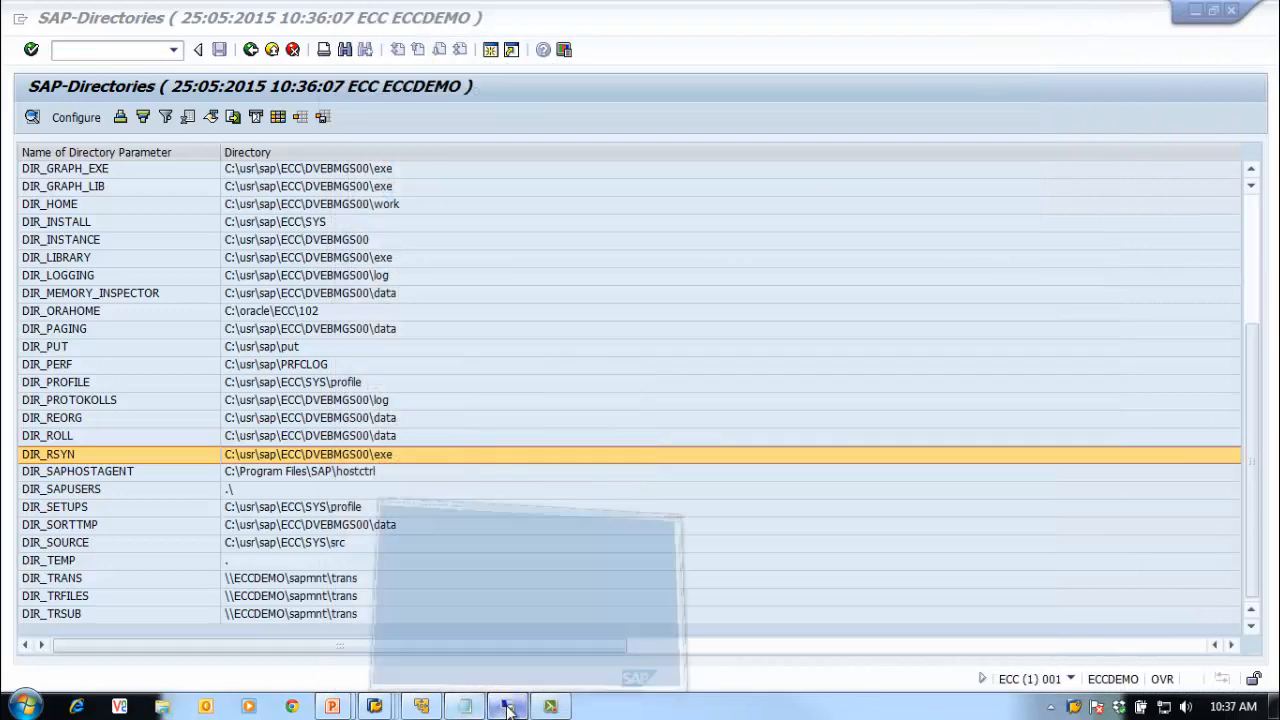
left_click_drag(546, 57, 574, 42)
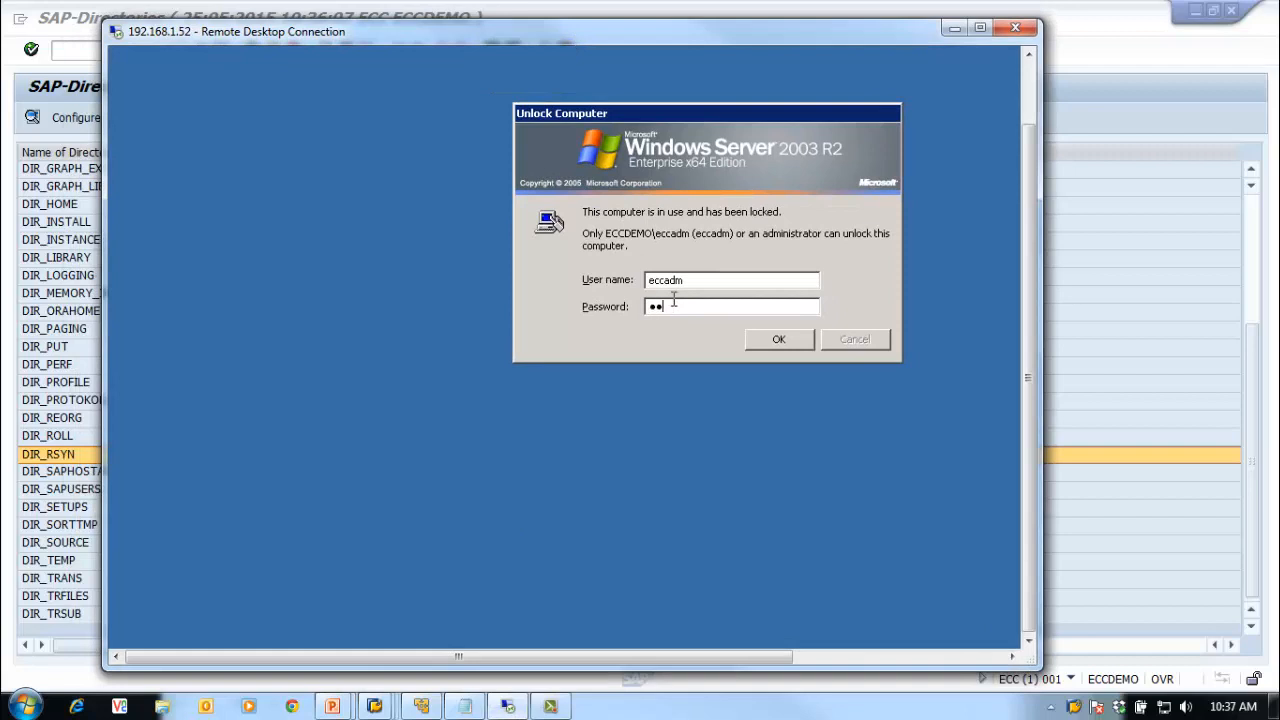
type("••••••••")
key("Return")
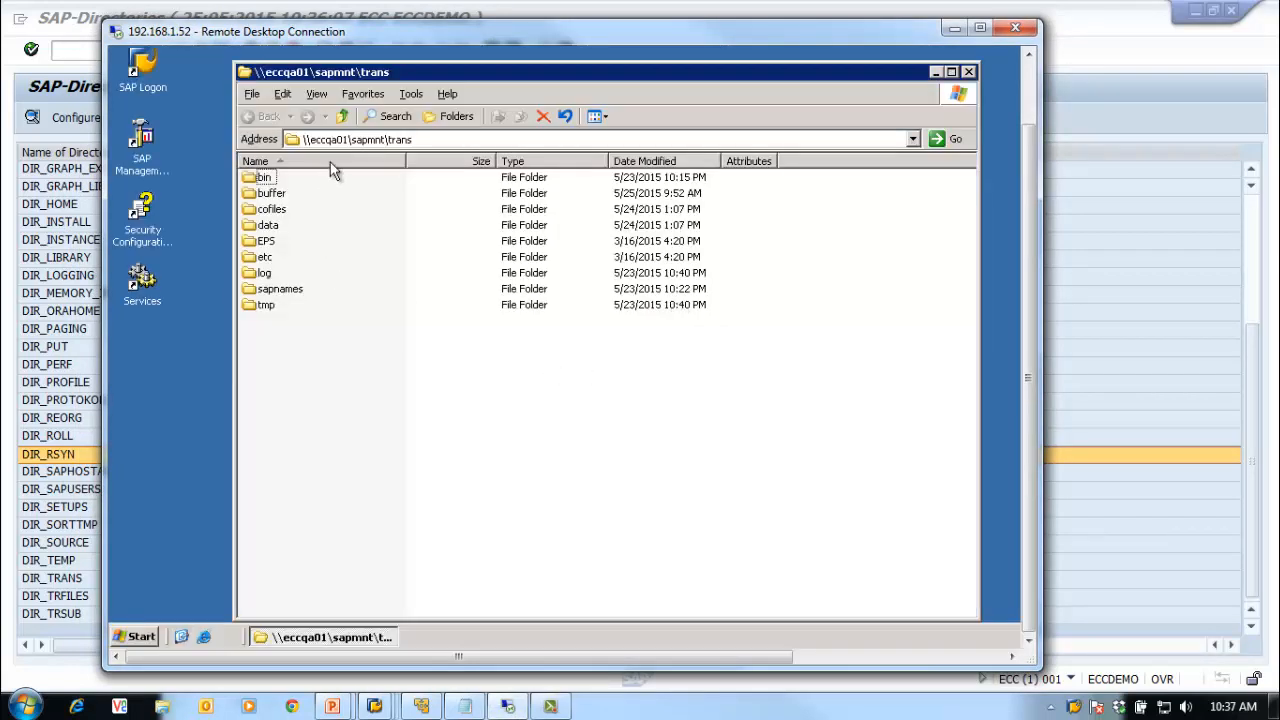
left_click(968, 72)
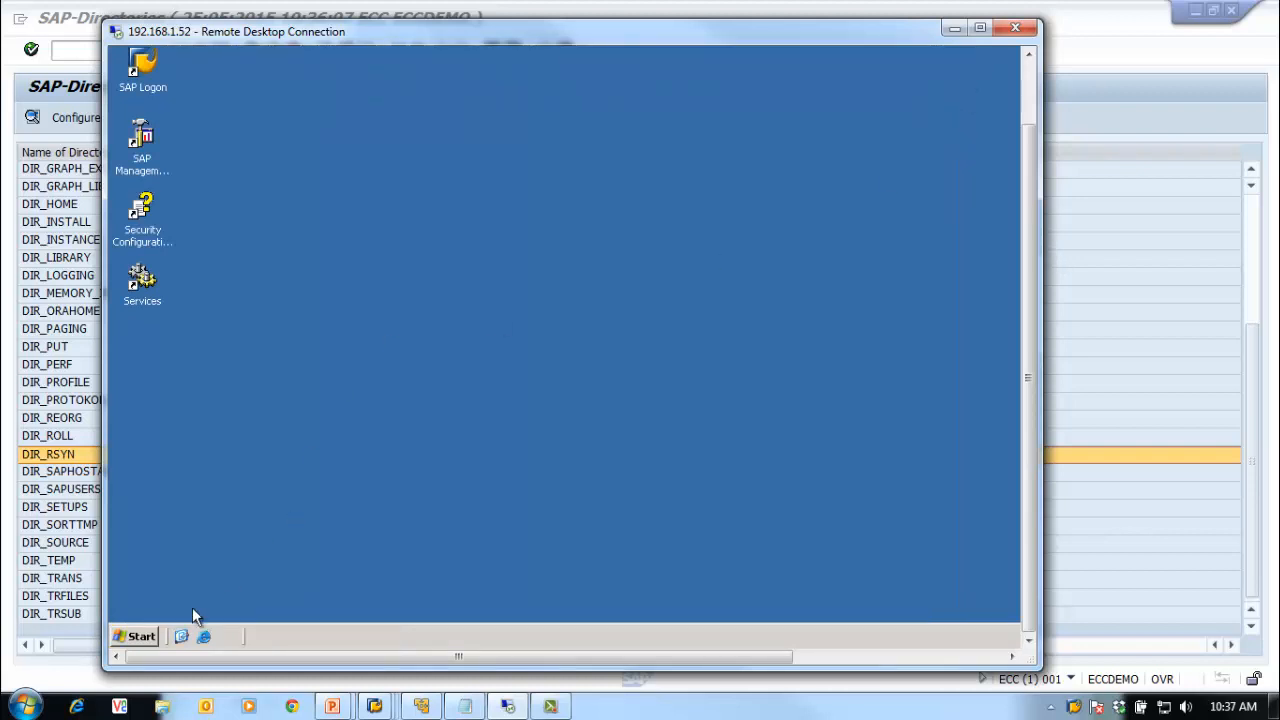
Step: Browse the server's Explorer through Local Disk (C:) to usr\sap\trans\data
left_click(140, 638)
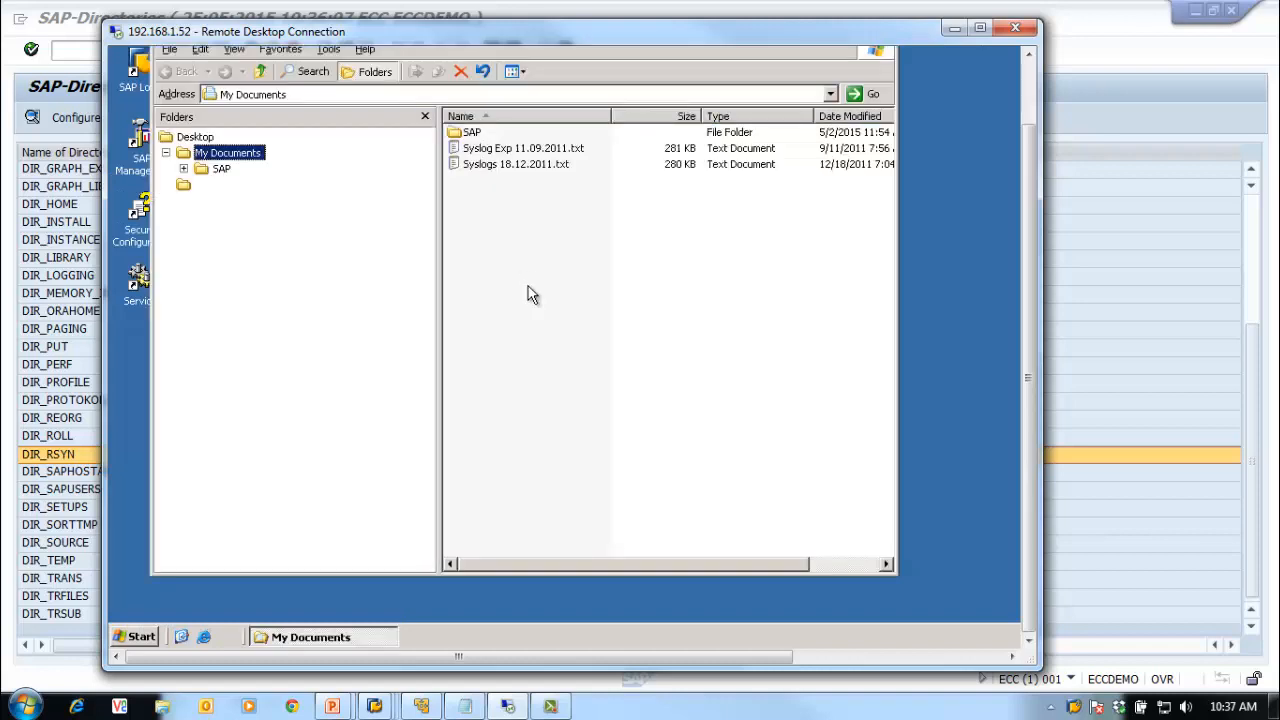
left_click(215, 186)
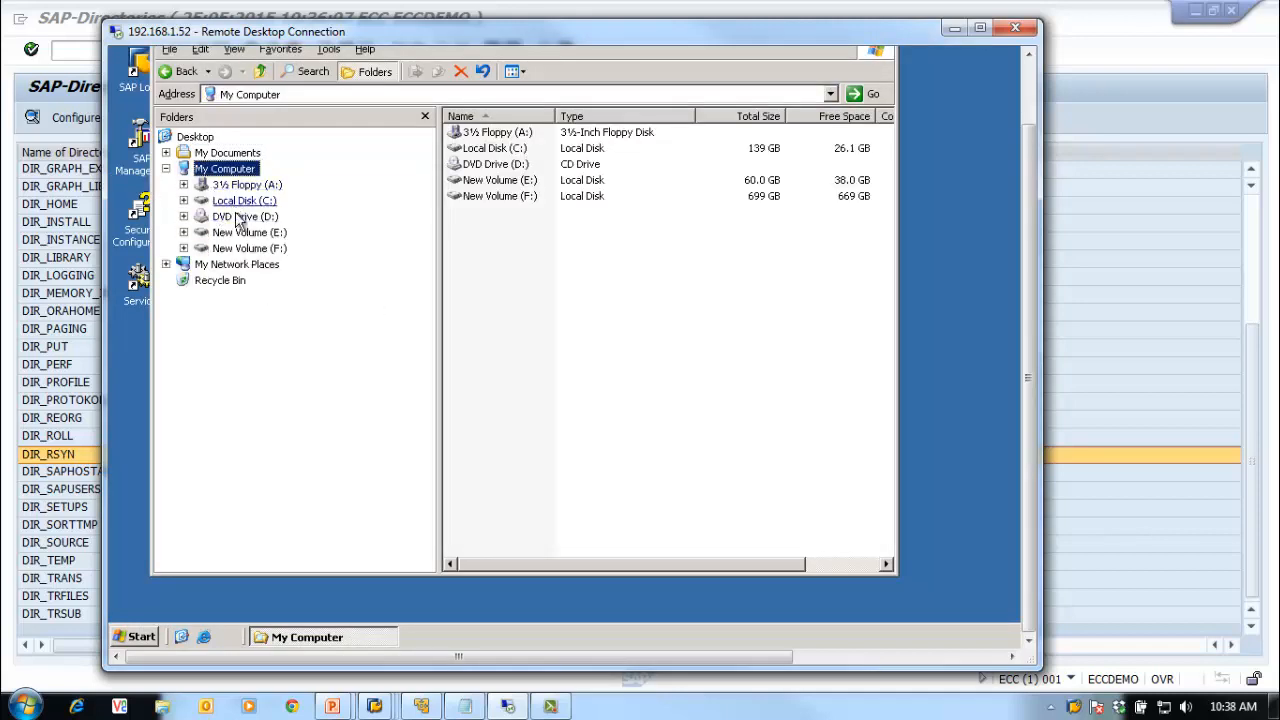
left_click(243, 203)
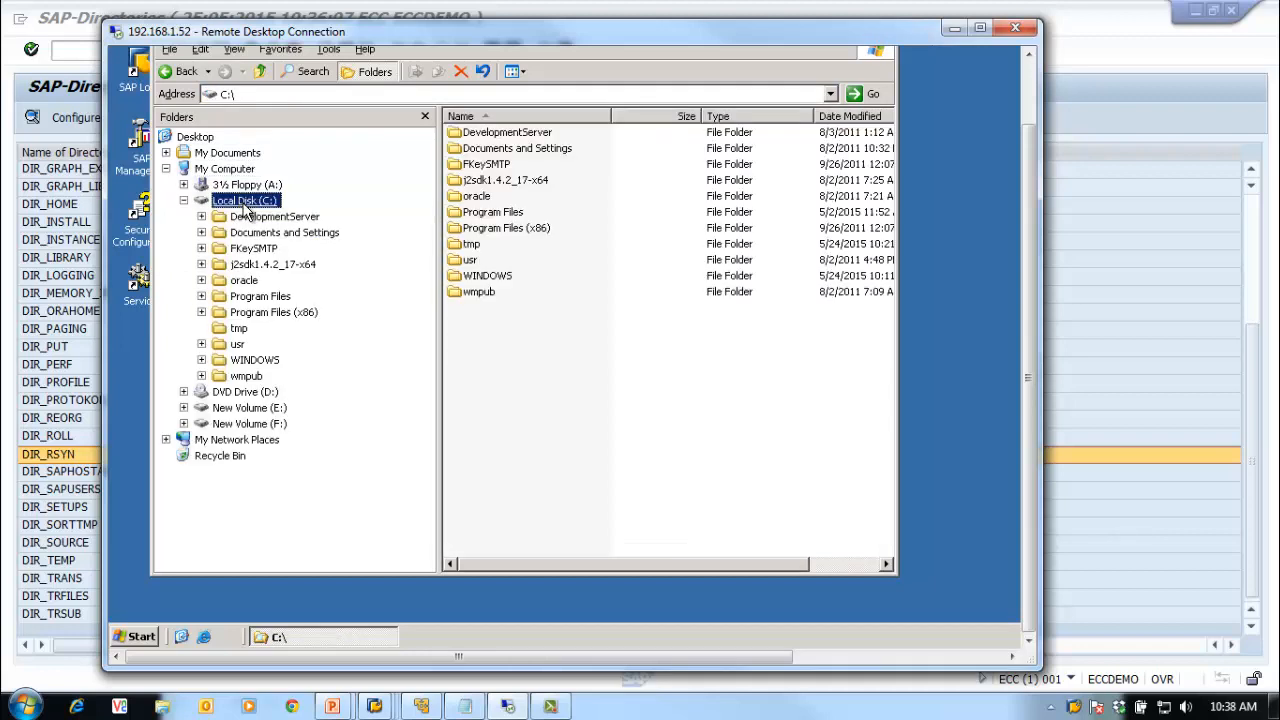
left_click(238, 330)
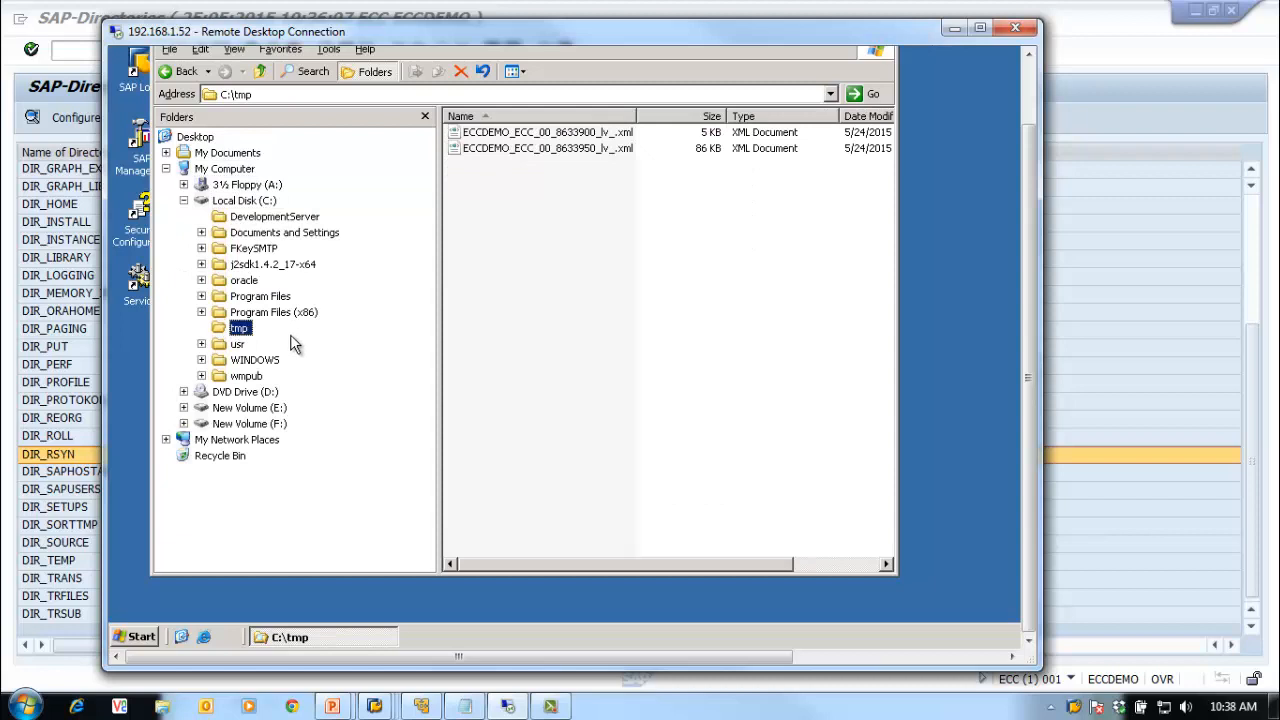
left_click(238, 344)
left_click(255, 360)
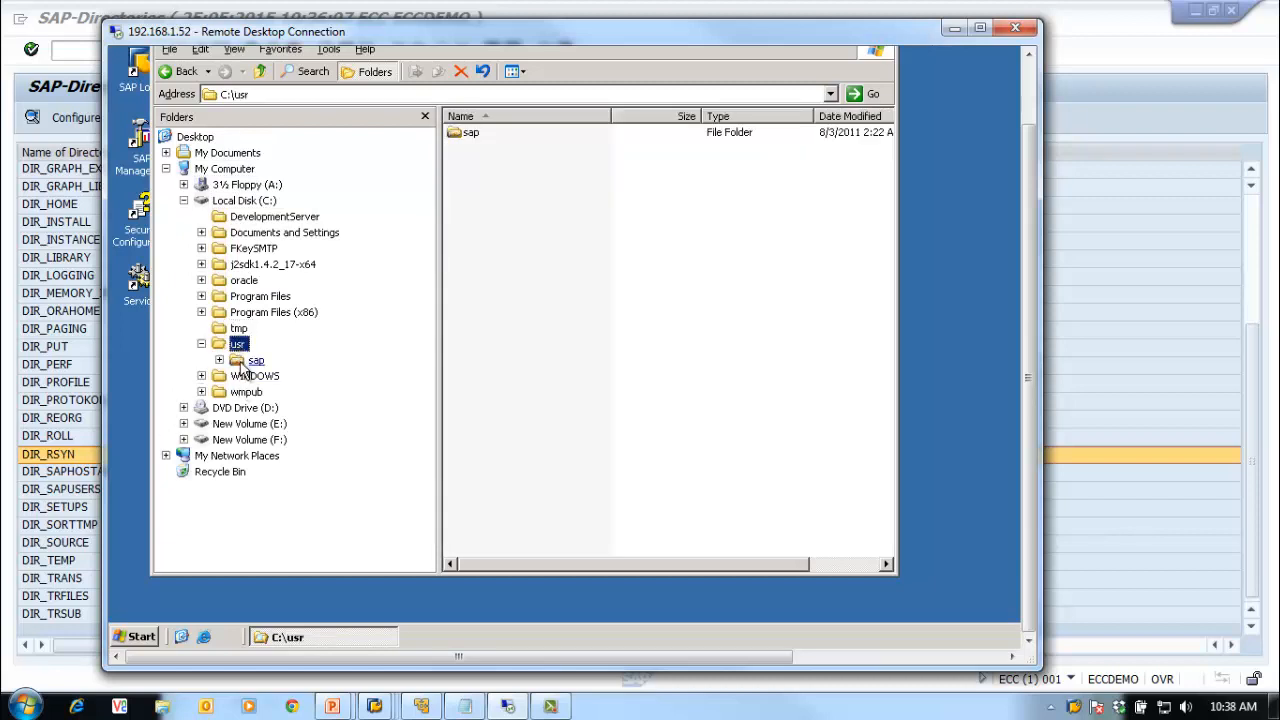
double_click(474, 214)
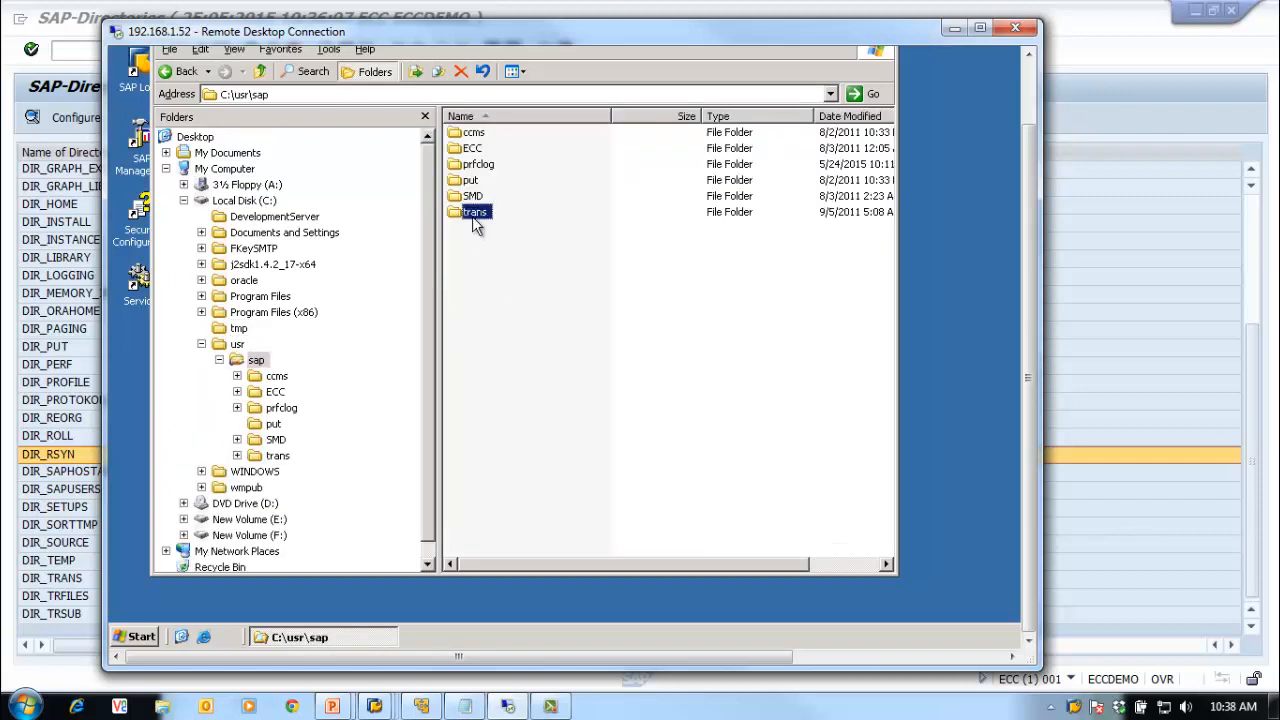
double_click(474, 181)
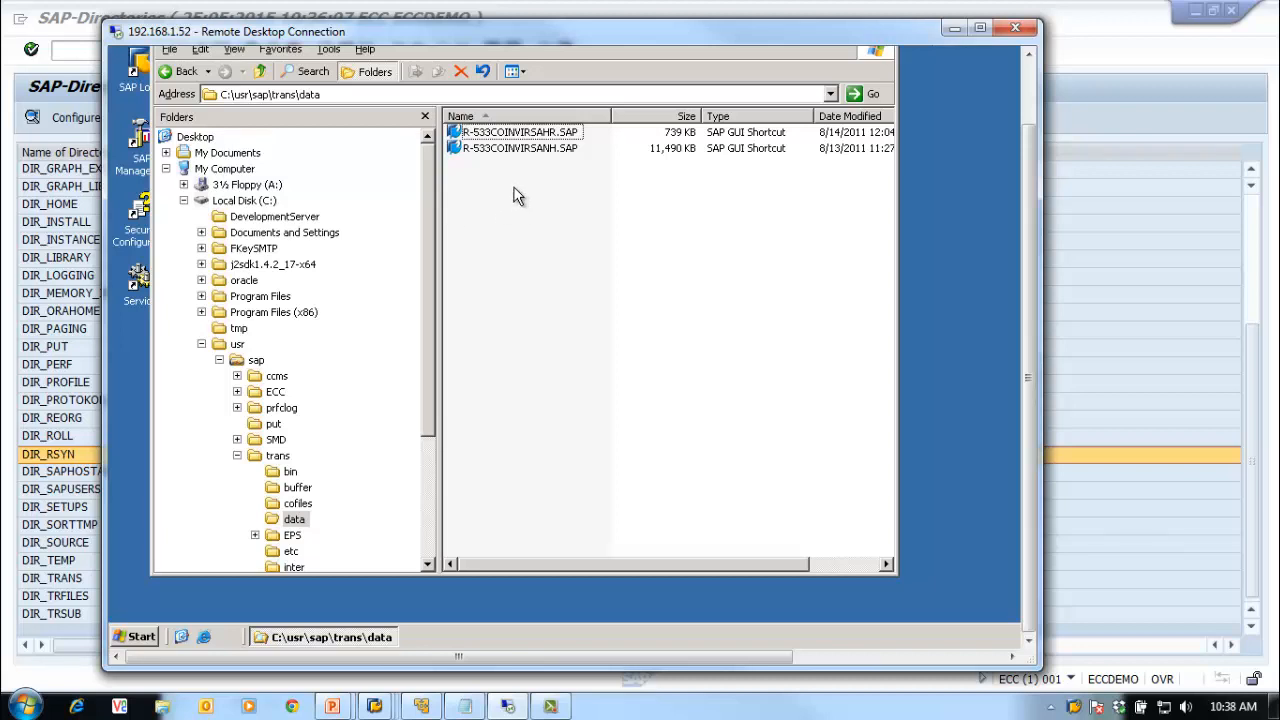
Step: Check the cofiles folder, return to data, and move the Remote Desktop window aside for SAP
scroll(432, 293, "down", 1)
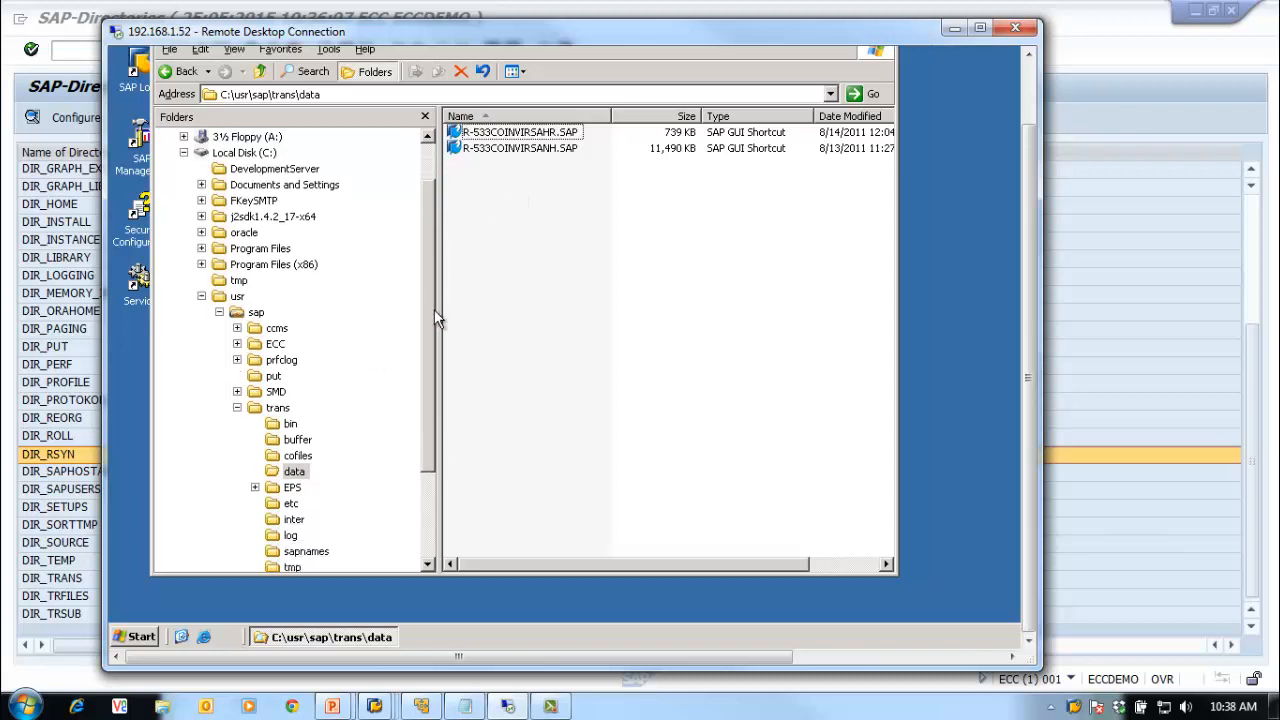
left_click(295, 457)
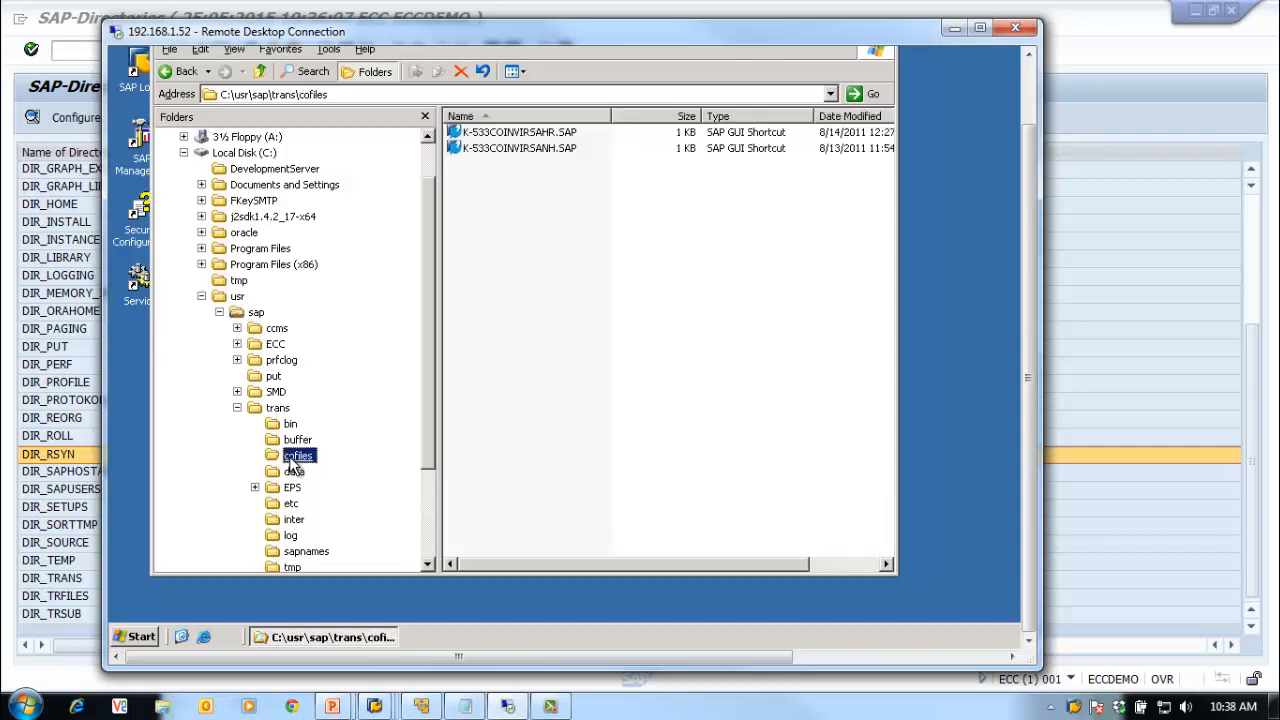
left_click(290, 472)
left_click_drag(105, 329, 162, 345)
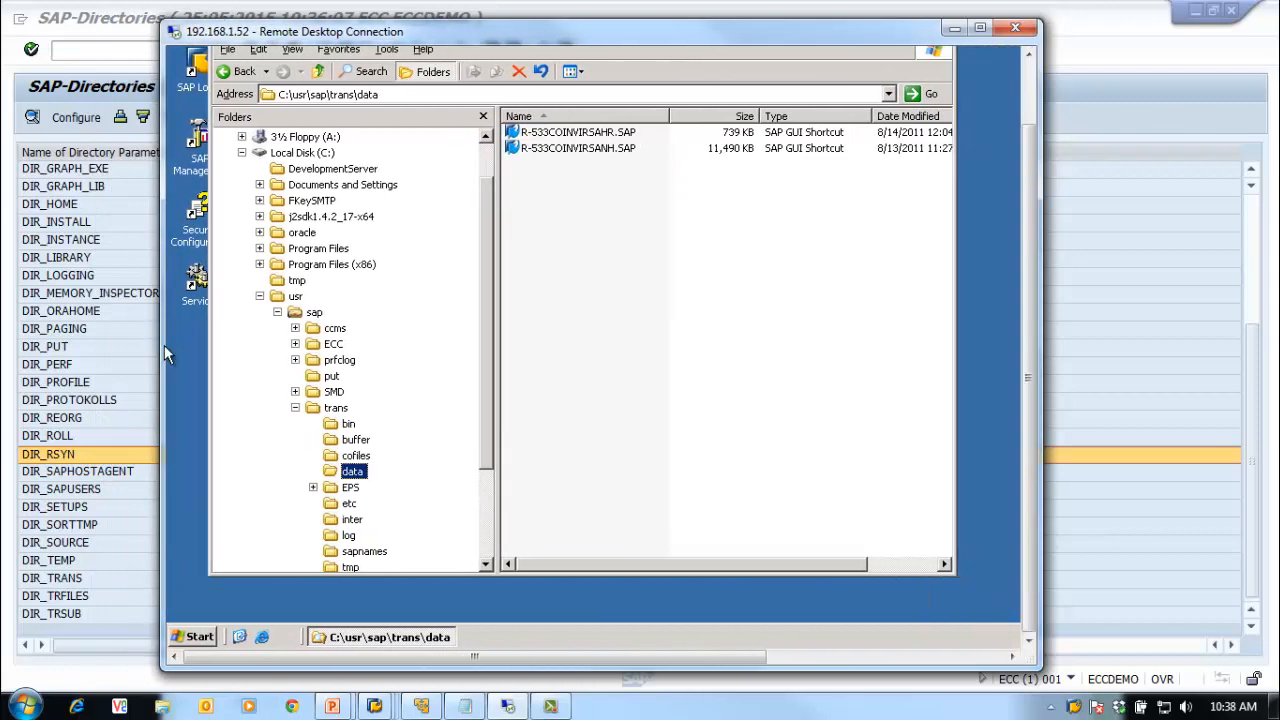
left_click_drag(487, 275, 485, 248)
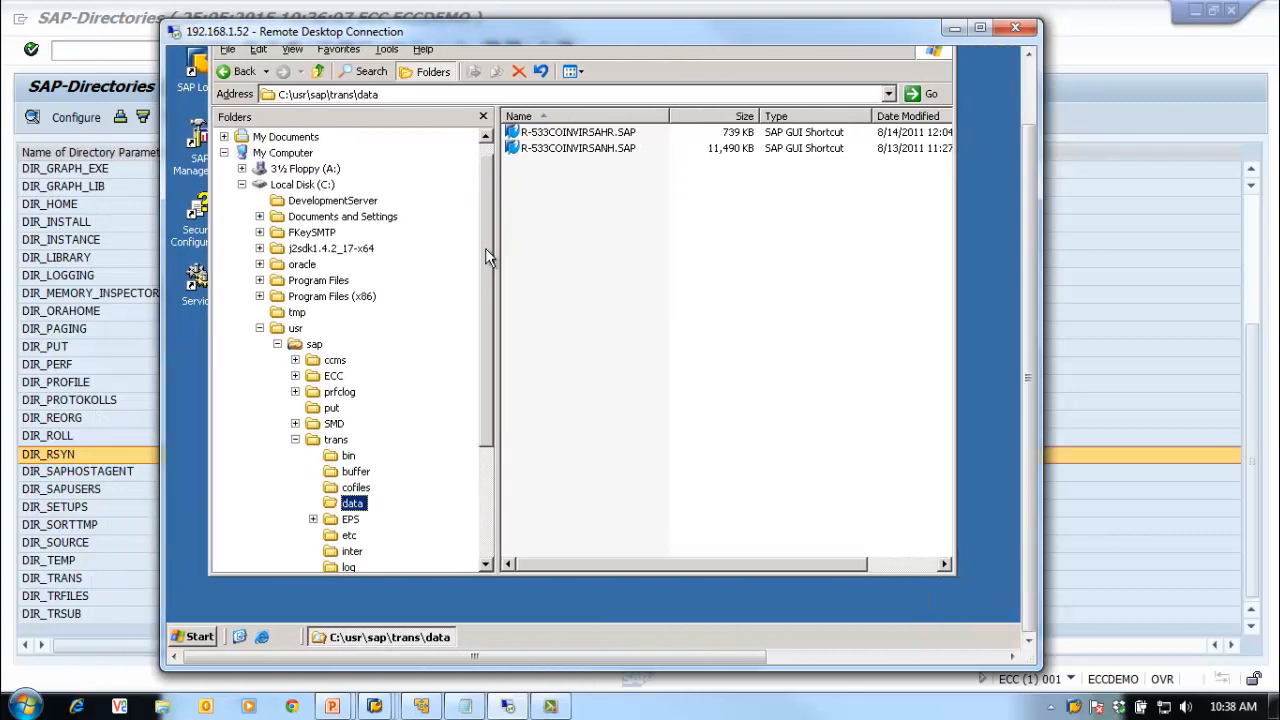
left_click_drag(590, 40, 628, 30)
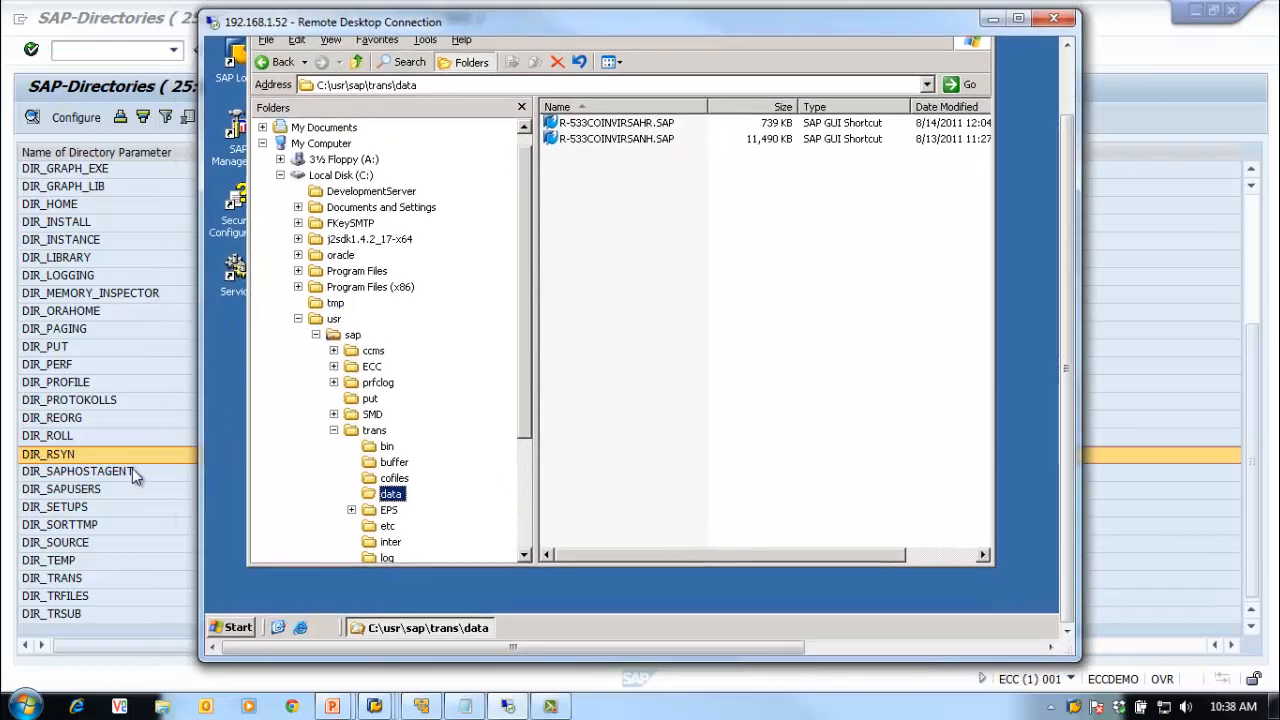
left_click(127, 22)
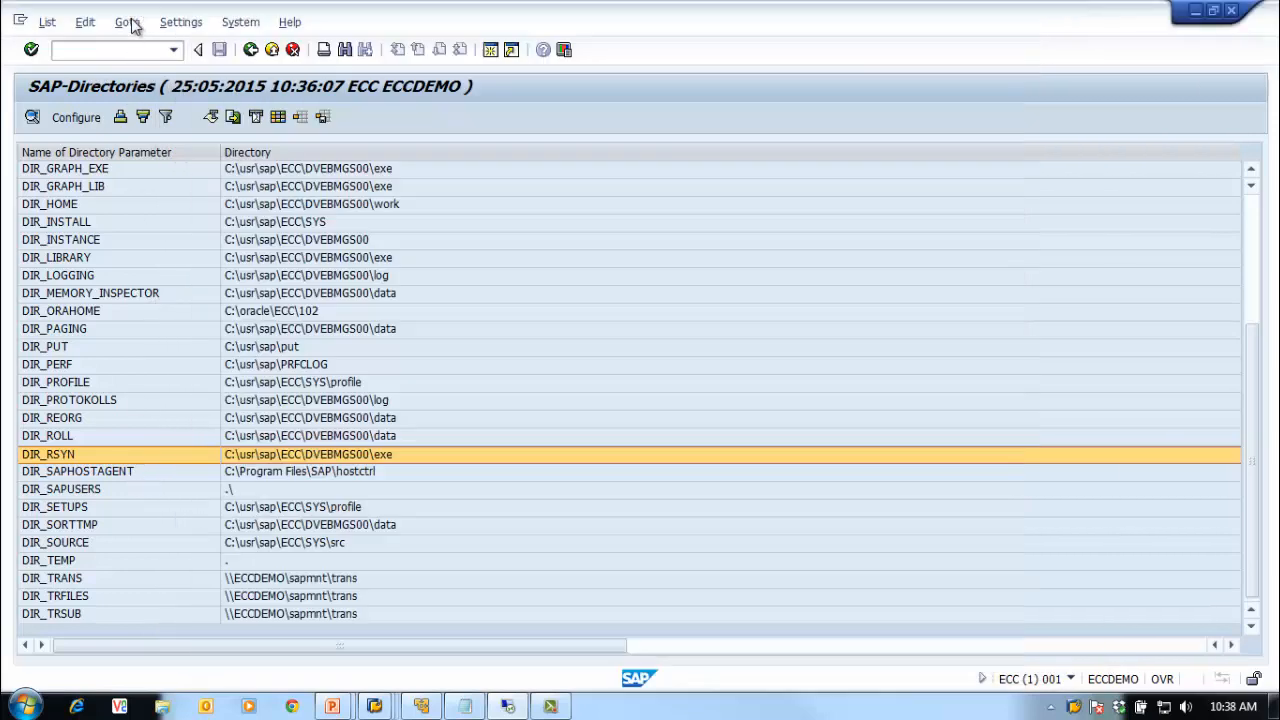
Step: List DIR_TRANS and its data subfolder, compare with the server's files, then reopen the DIR_TRANS listing
left_click(209, 545)
left_click(287, 580)
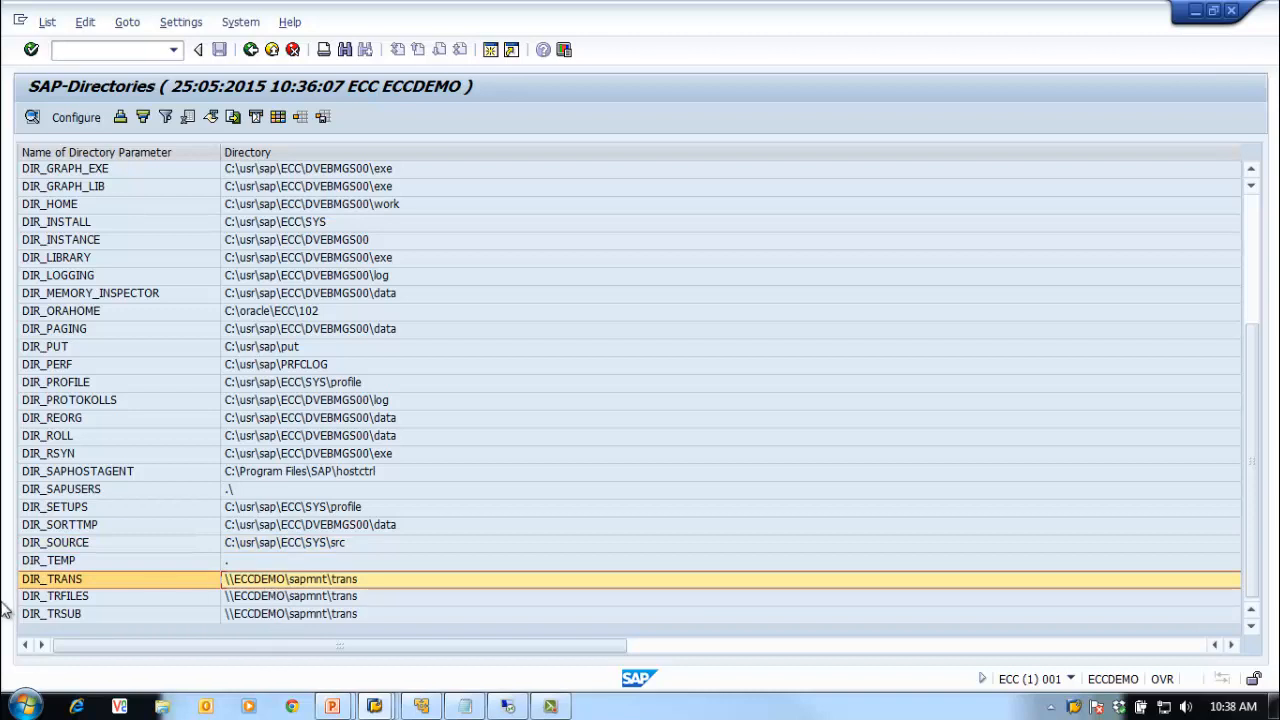
double_click(252, 580)
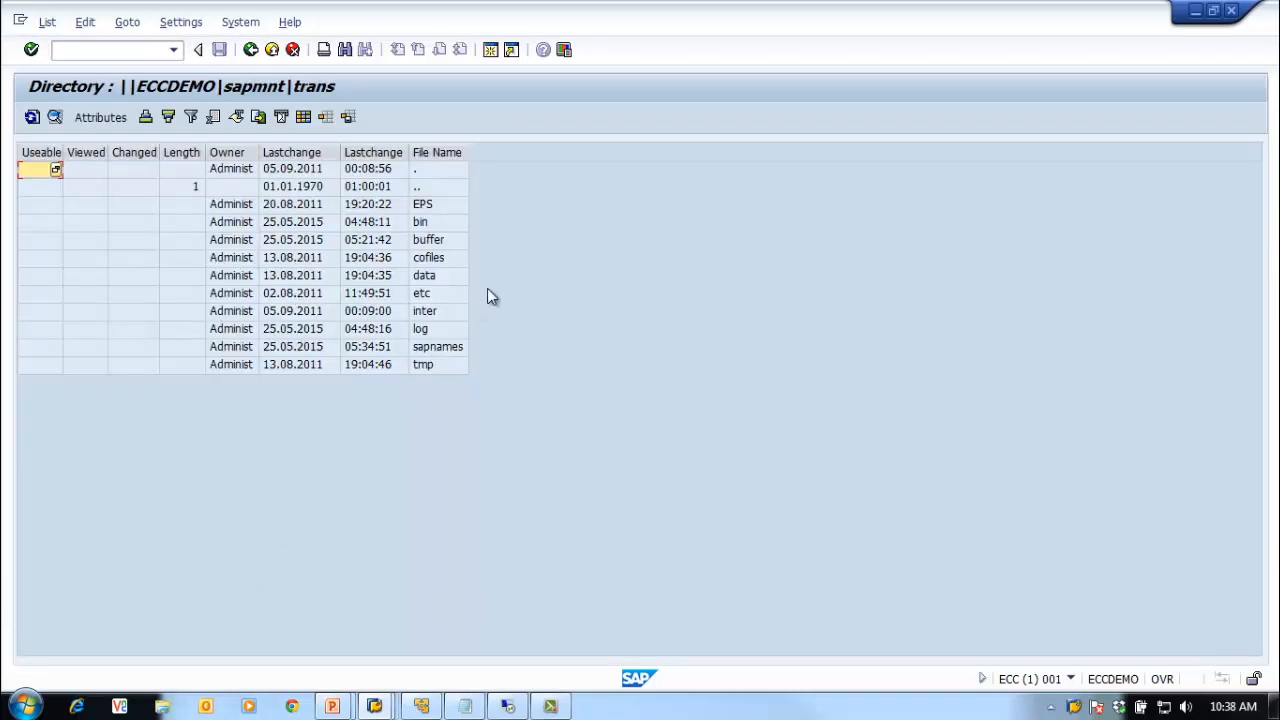
double_click(441, 279)
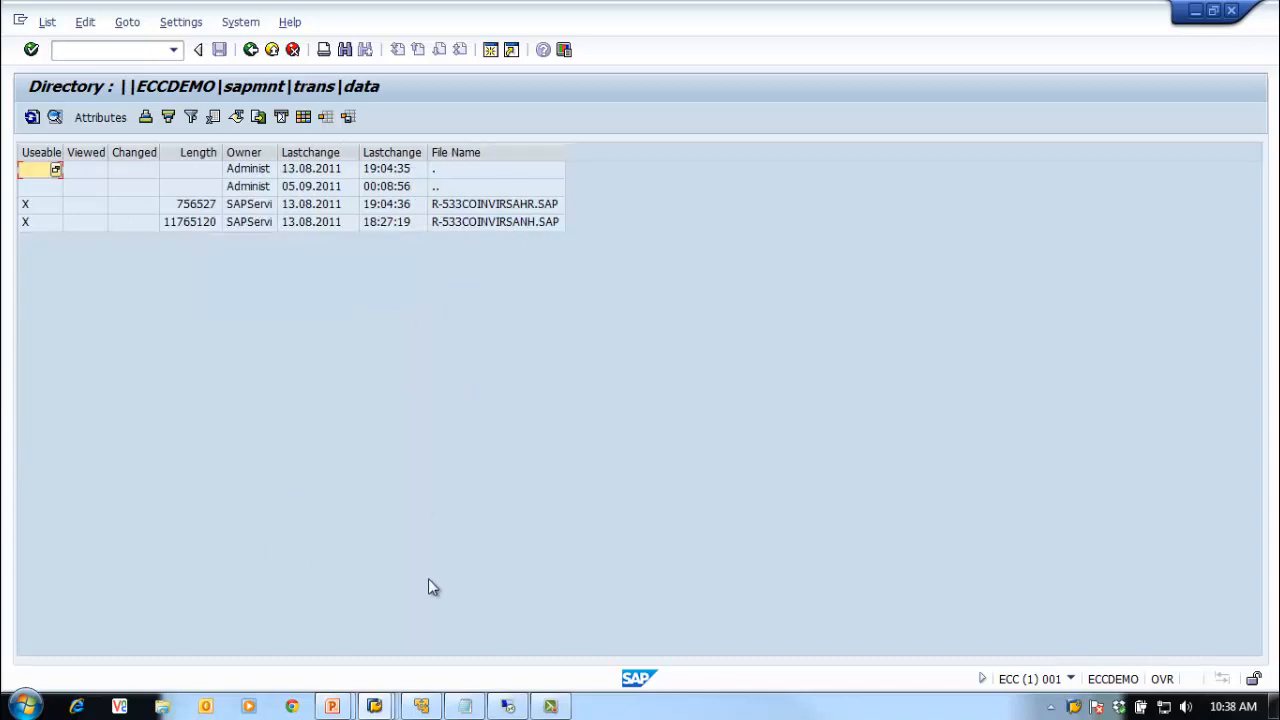
left_click(508, 706)
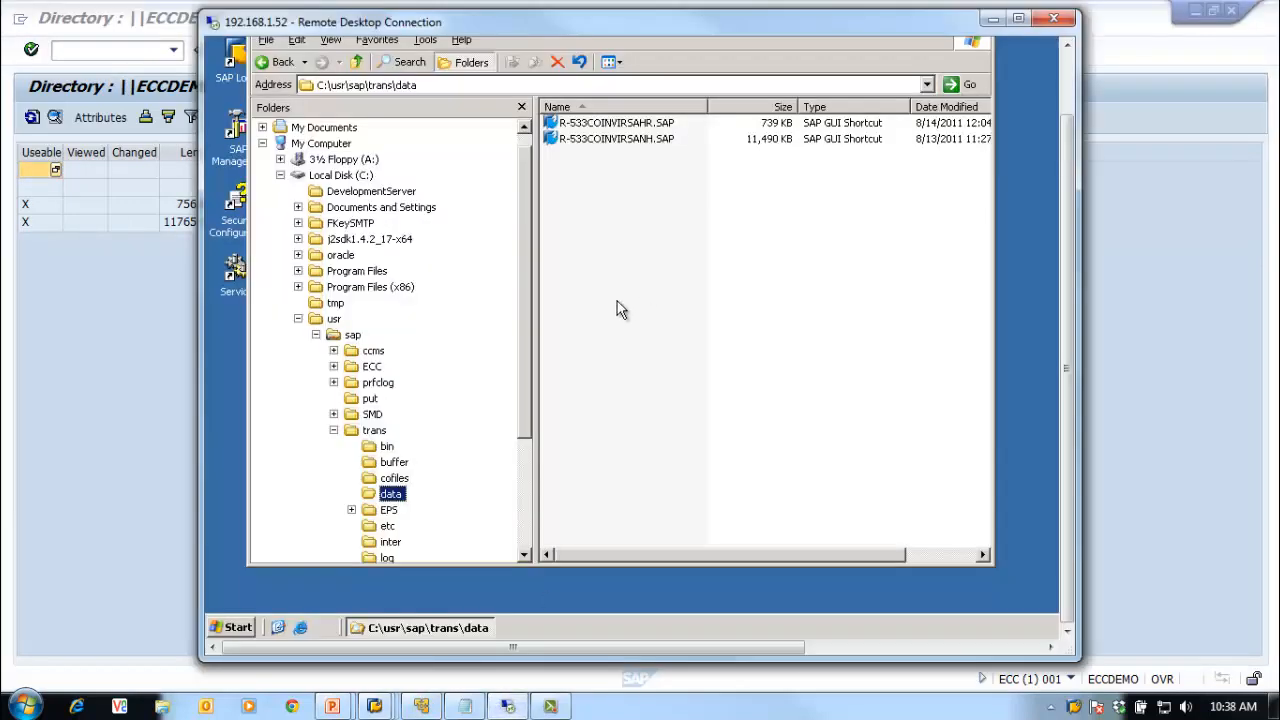
left_click(143, 405)
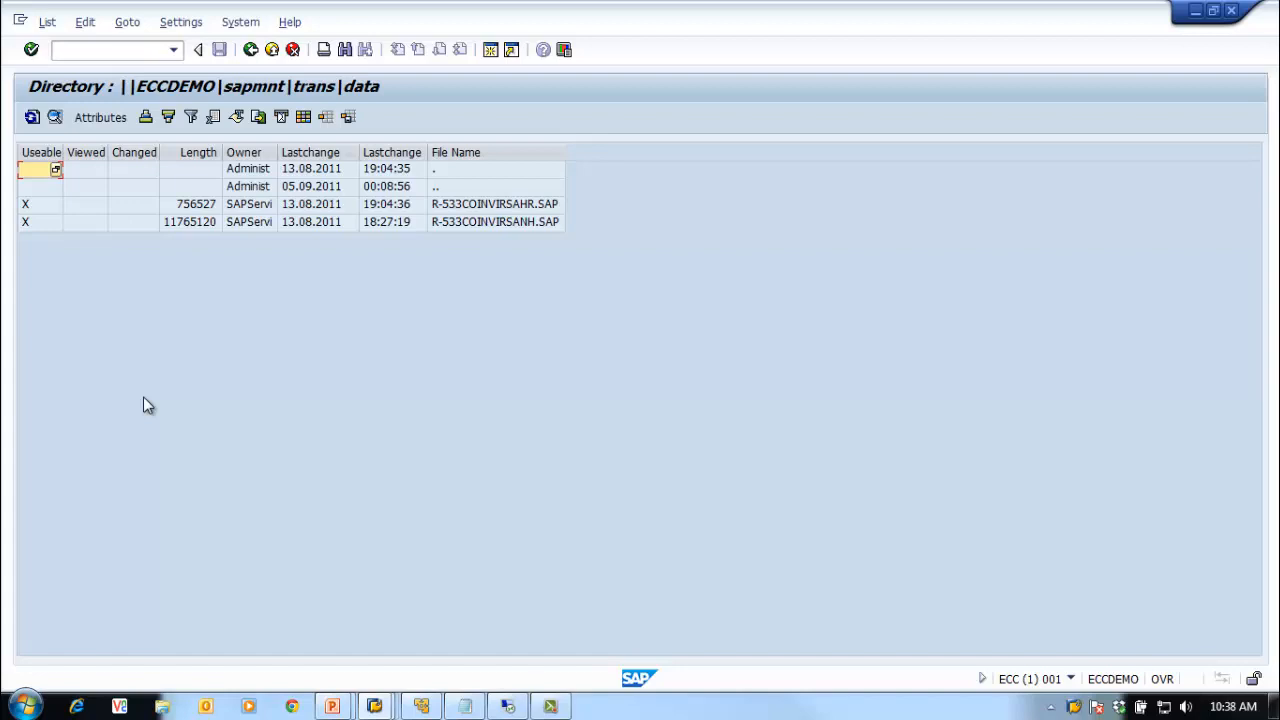
left_click(251, 51)
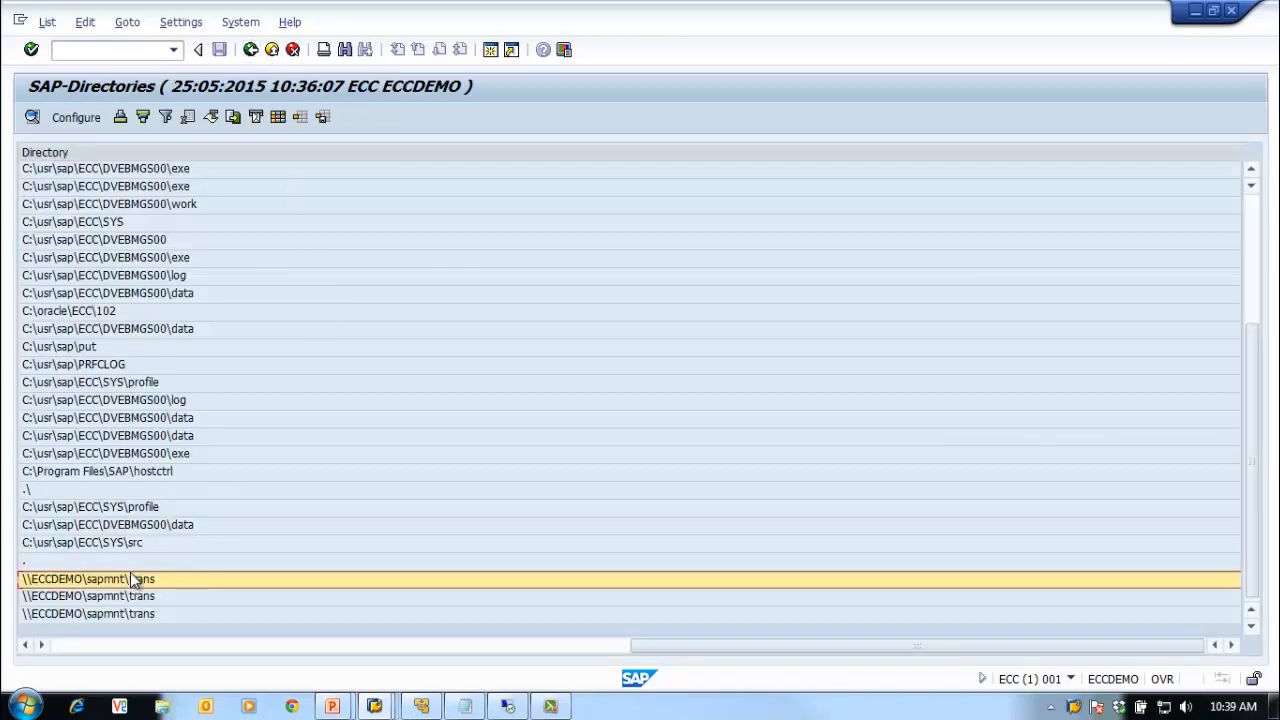
left_click(158, 647)
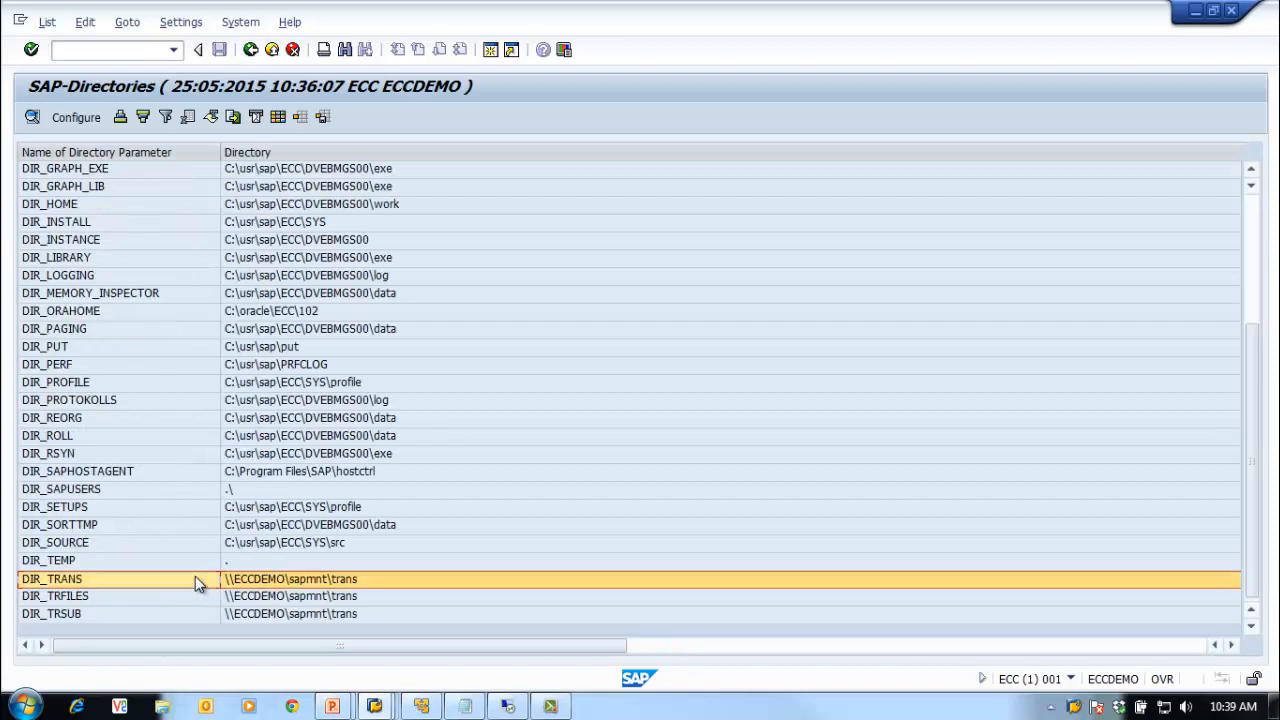
double_click(195, 577)
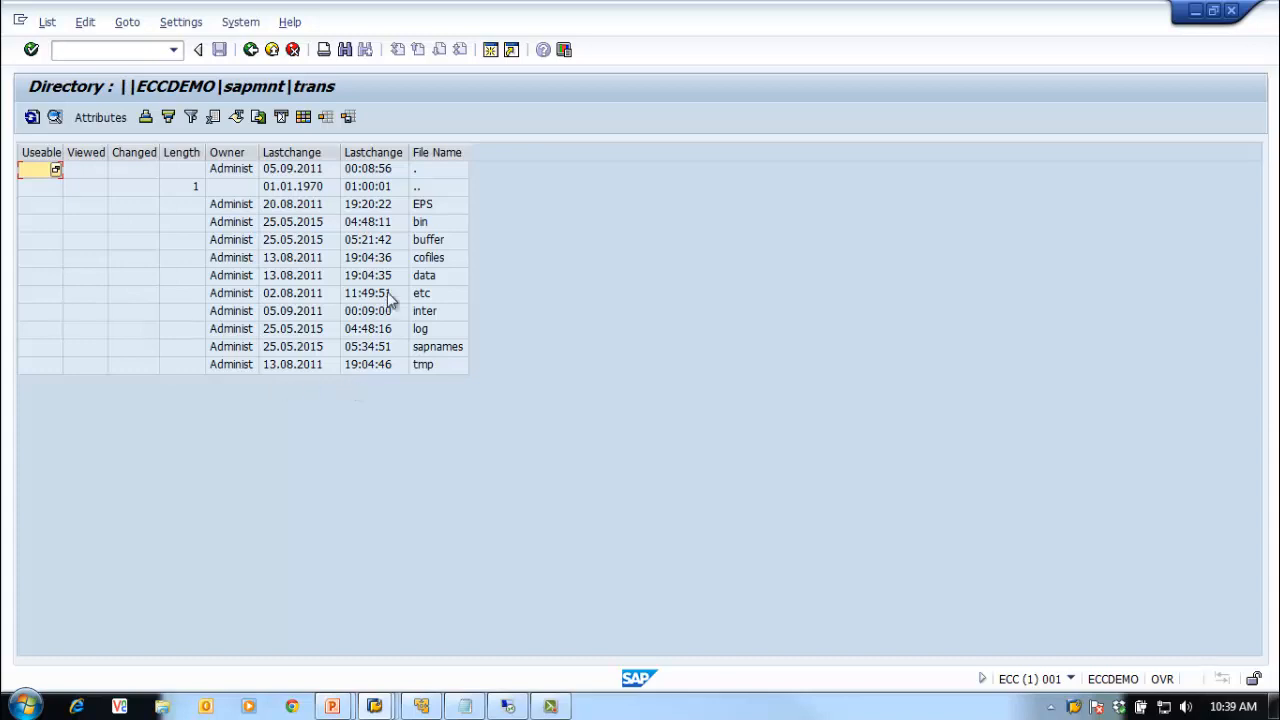
Step: Open the bin folder and read DOMAIN.CFG
left_click(426, 226)
double_click(426, 226)
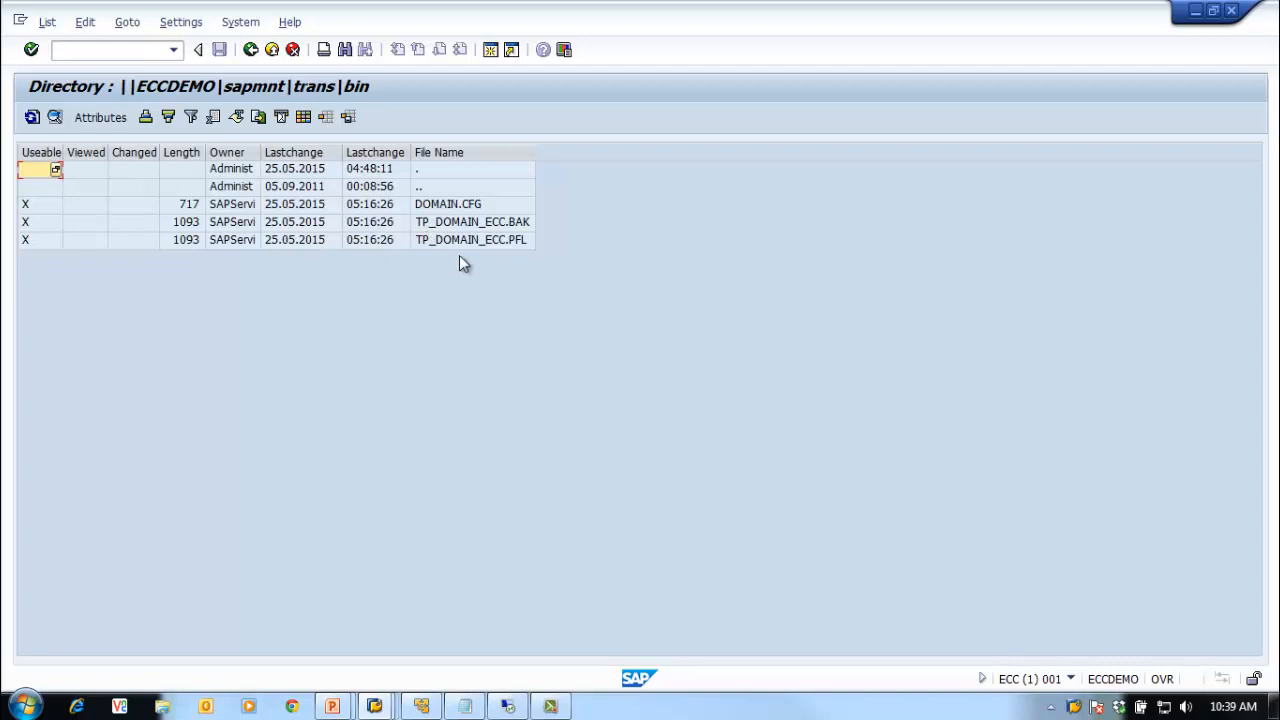
left_click(452, 208)
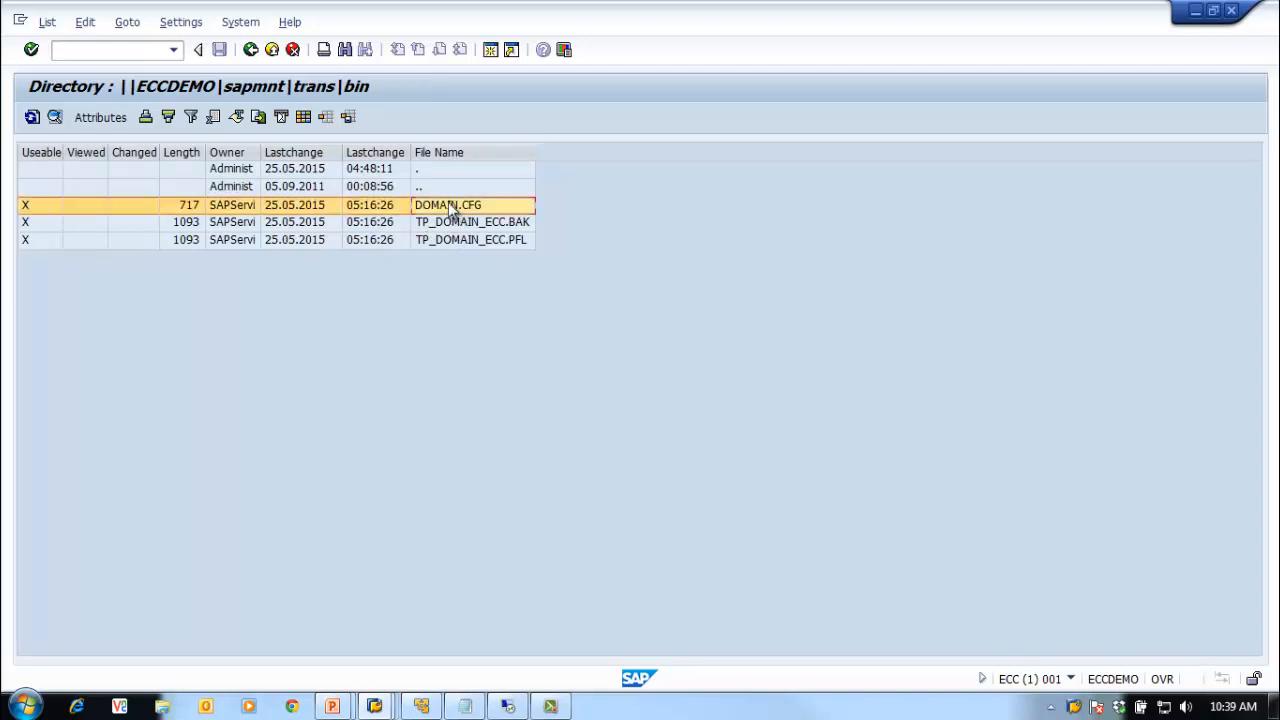
double_click(452, 208)
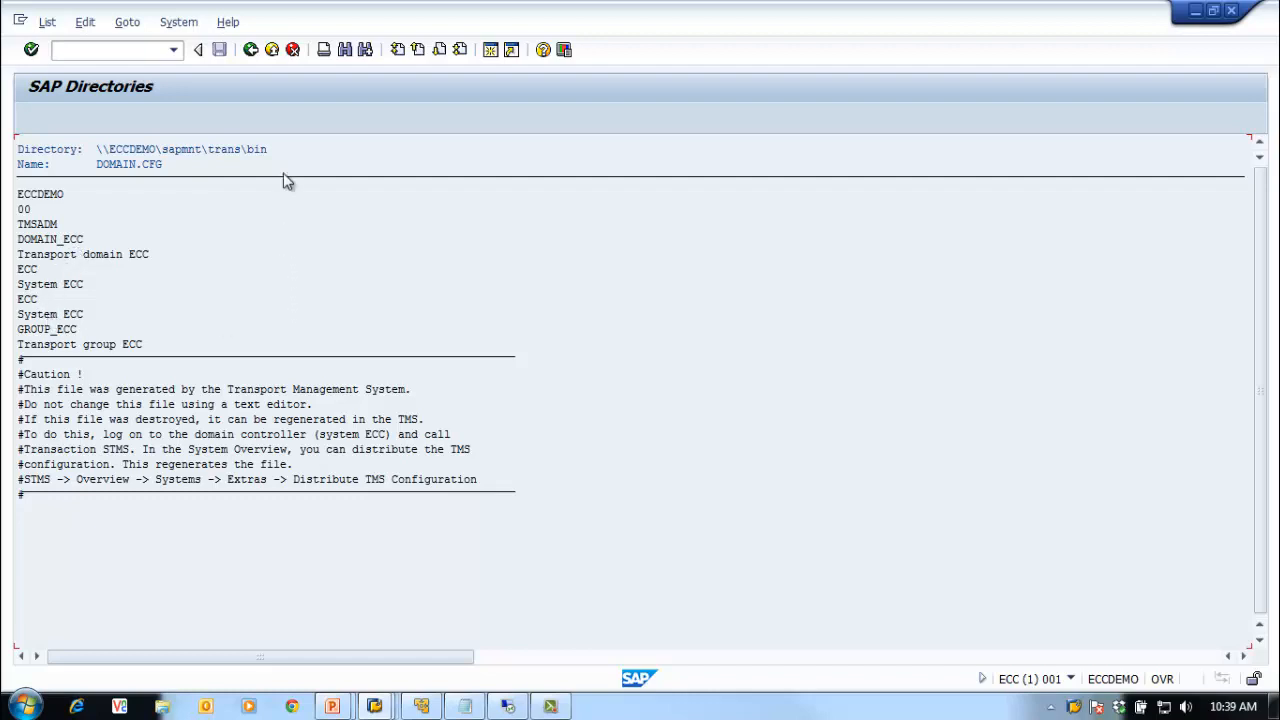
left_click(250, 50)
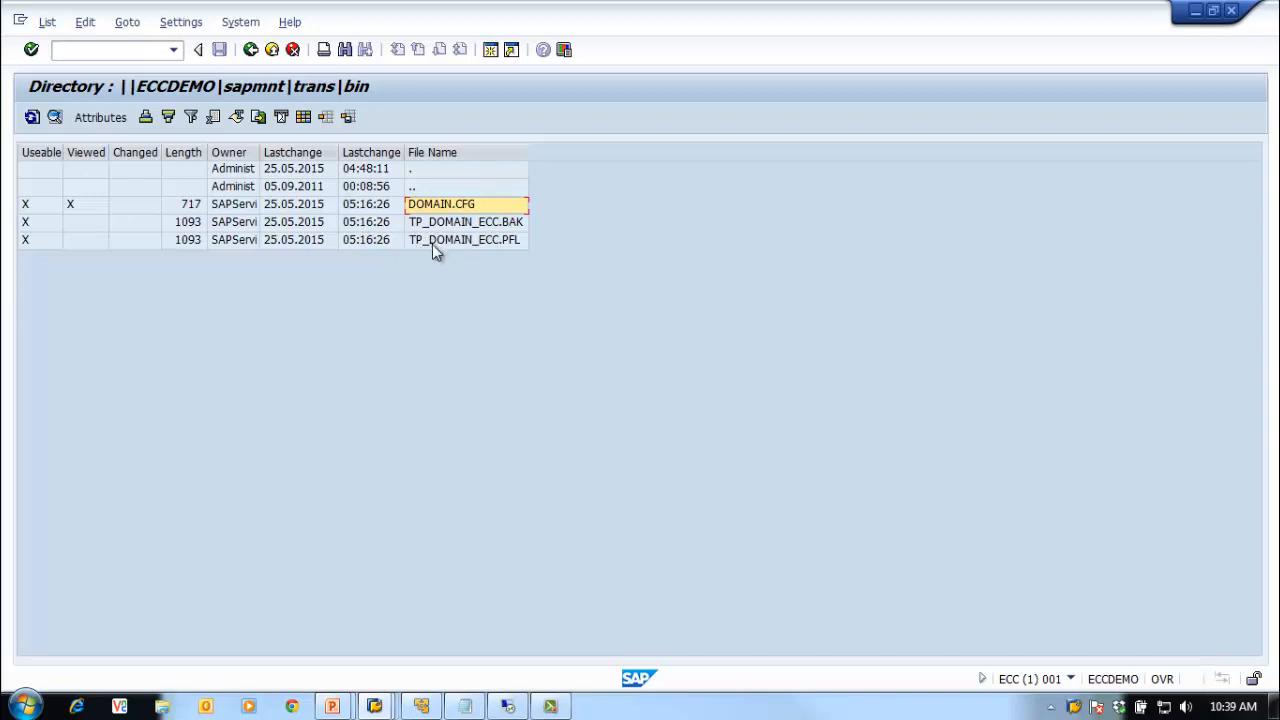
Step: Read TP_DOMAIN_ECC.PFL, noting the ECC/CTC setting and ECC and ECQ database names, then go back
double_click(432, 244)
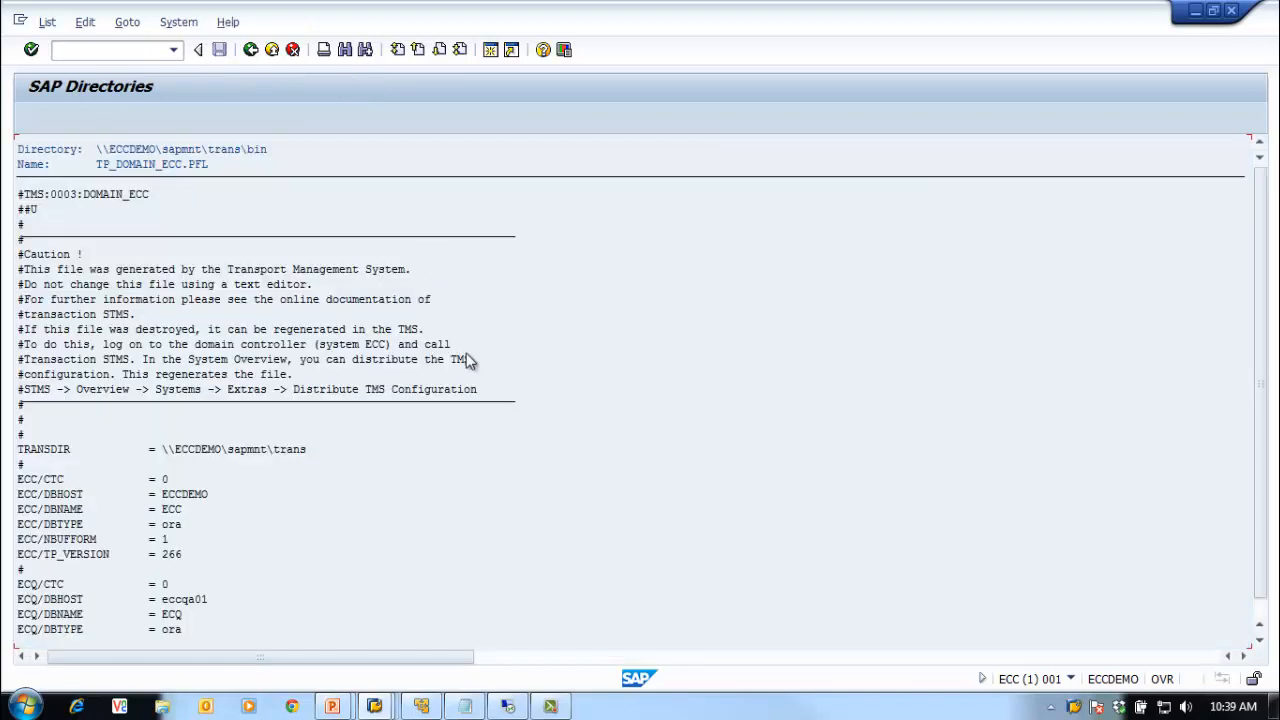
scroll(468, 361, "down", 1)
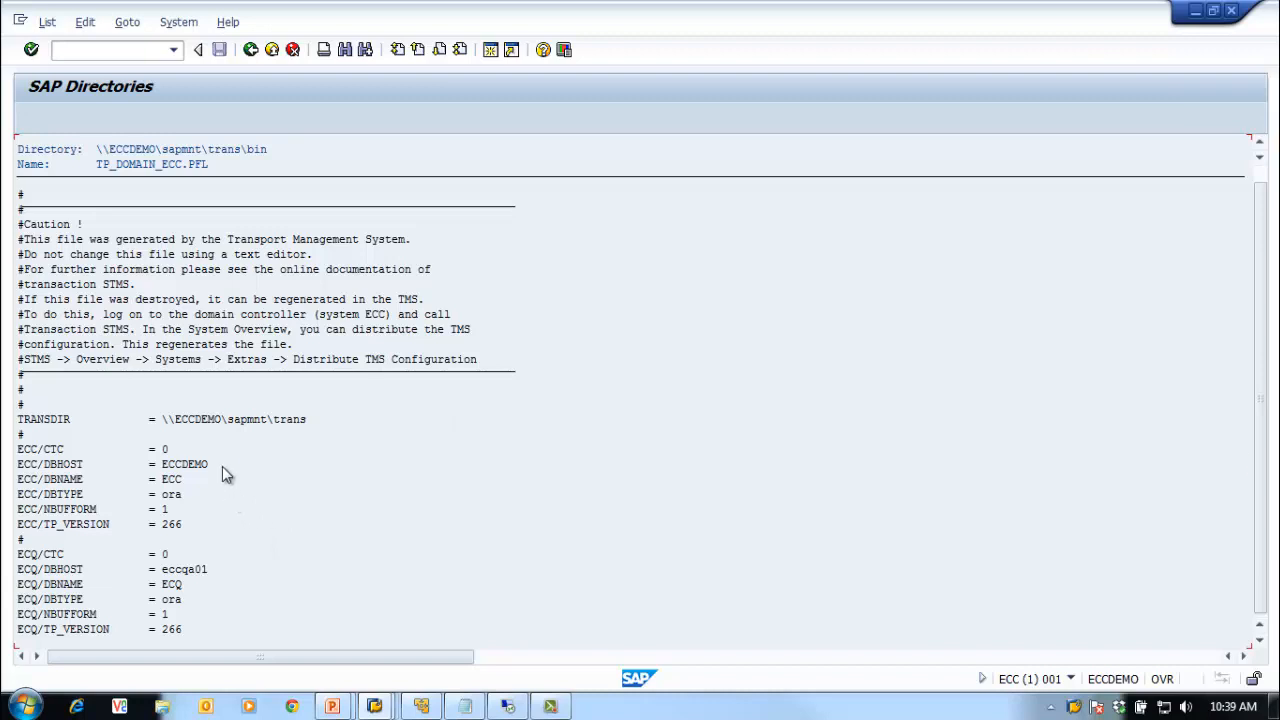
left_click(22, 450)
left_click(172, 479)
left_click(172, 584)
left_click(359, 449)
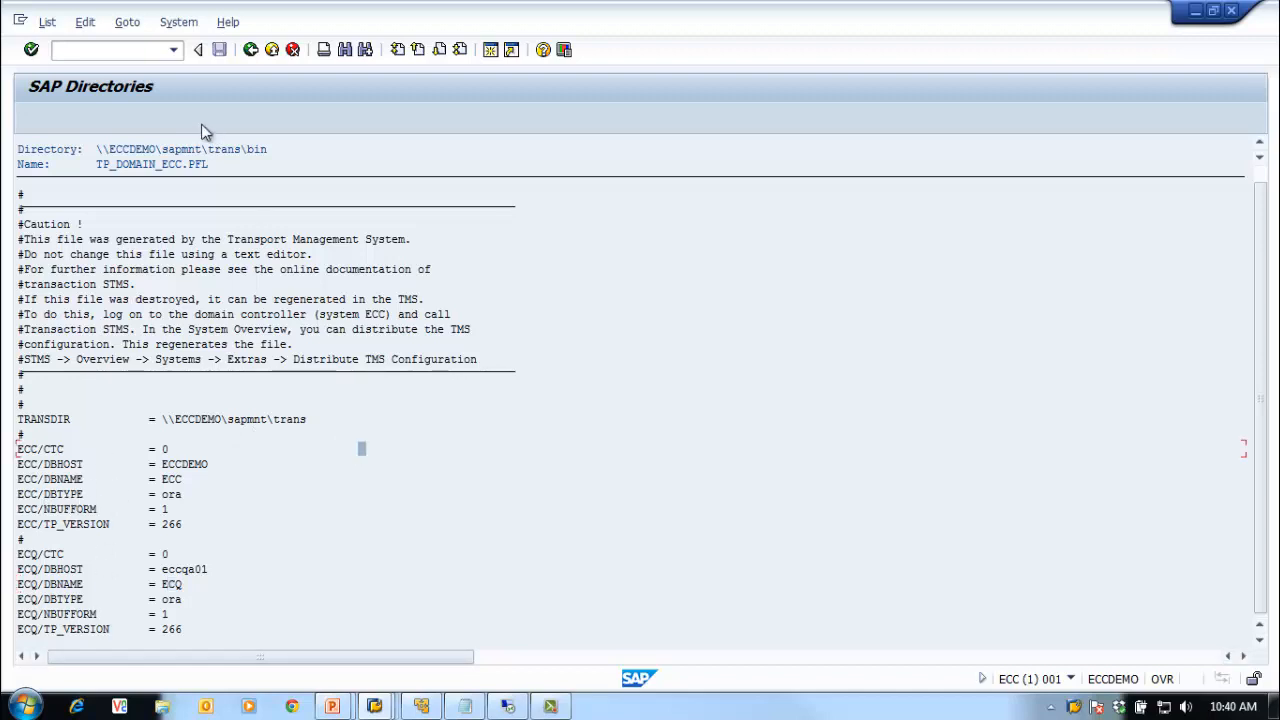
left_click(251, 52)
left_click(251, 52)
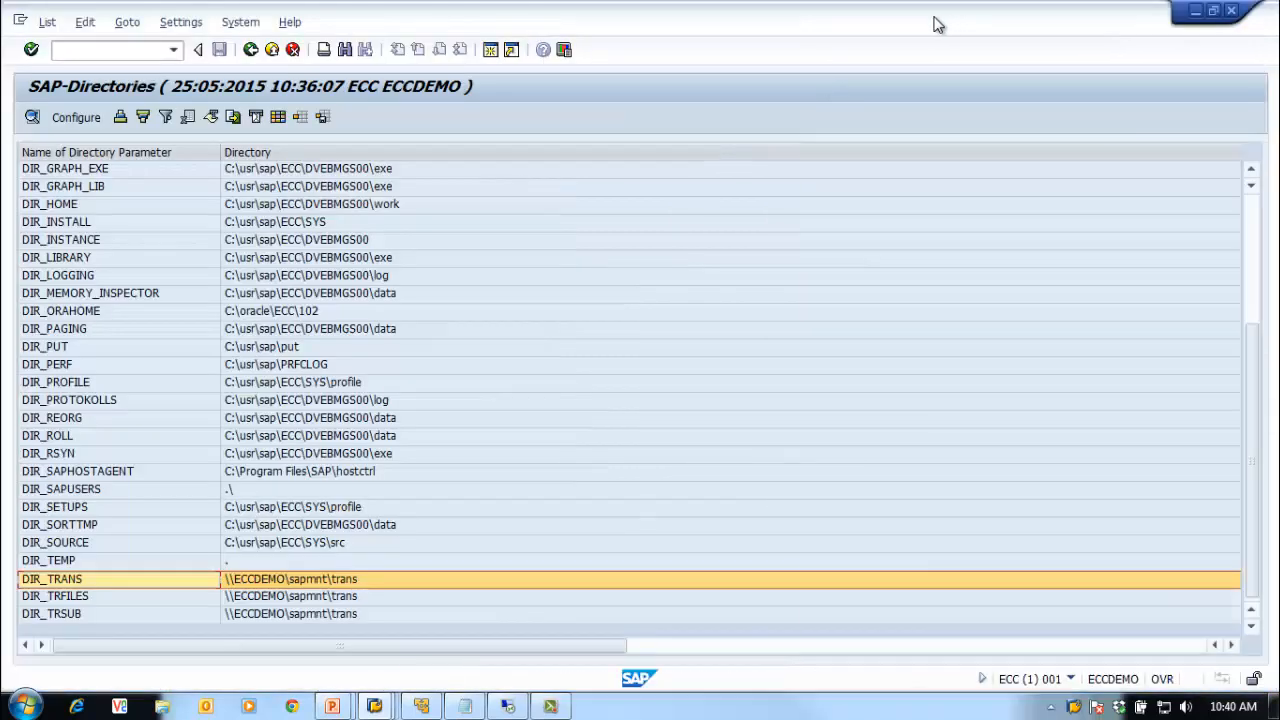
left_click(251, 50)
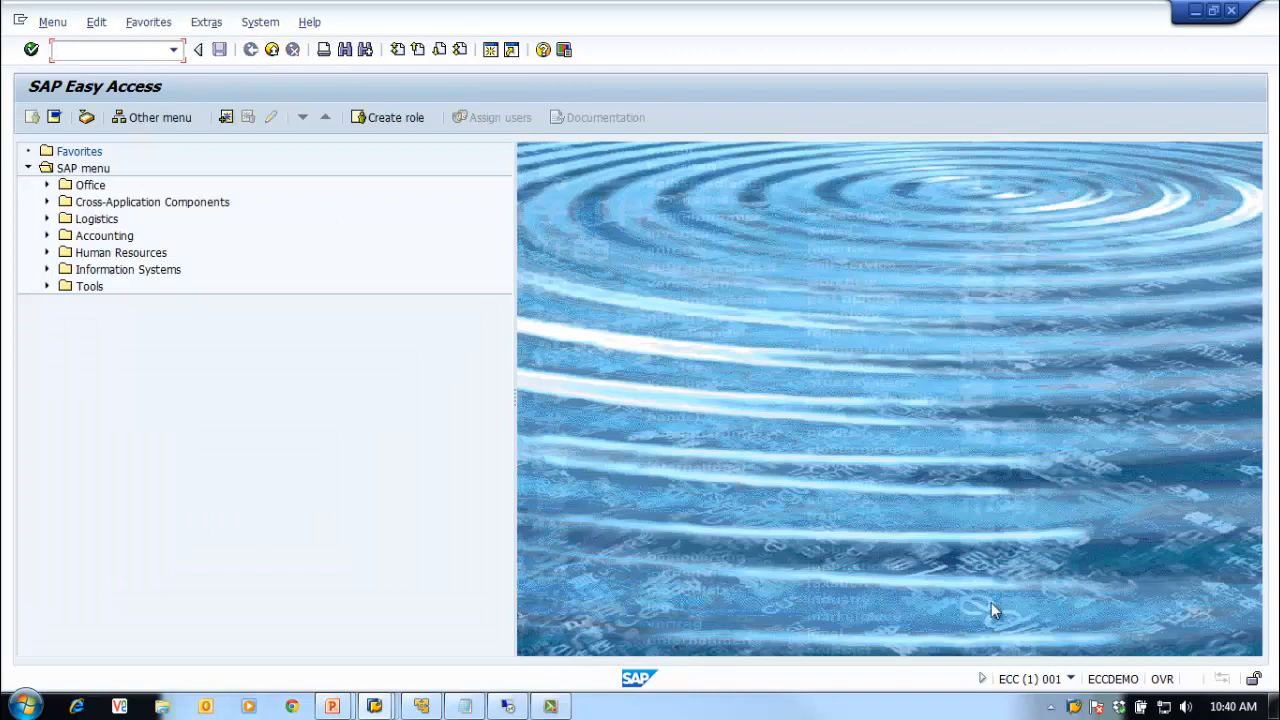
Step: In SE01, display request ECCK900018 and release its task ECCK900019 directly
right_click(1078, 709)
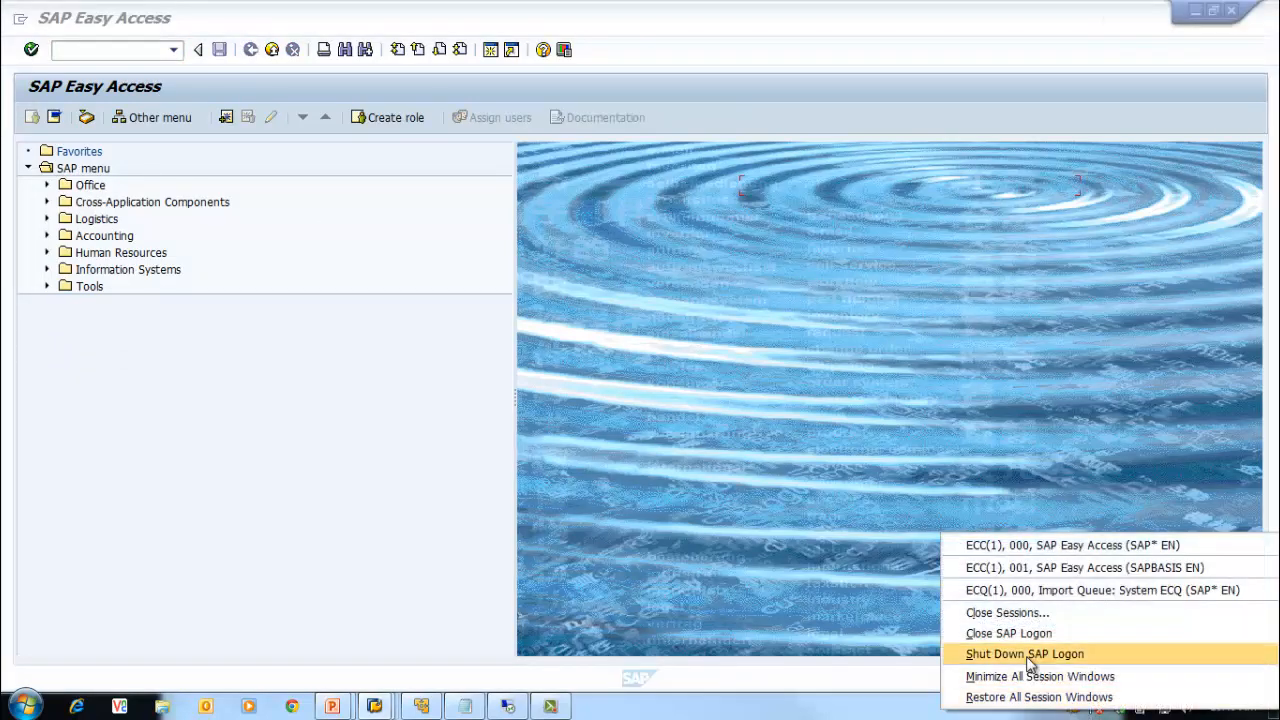
left_click(345, 480)
left_click(84, 56)
type("se01")
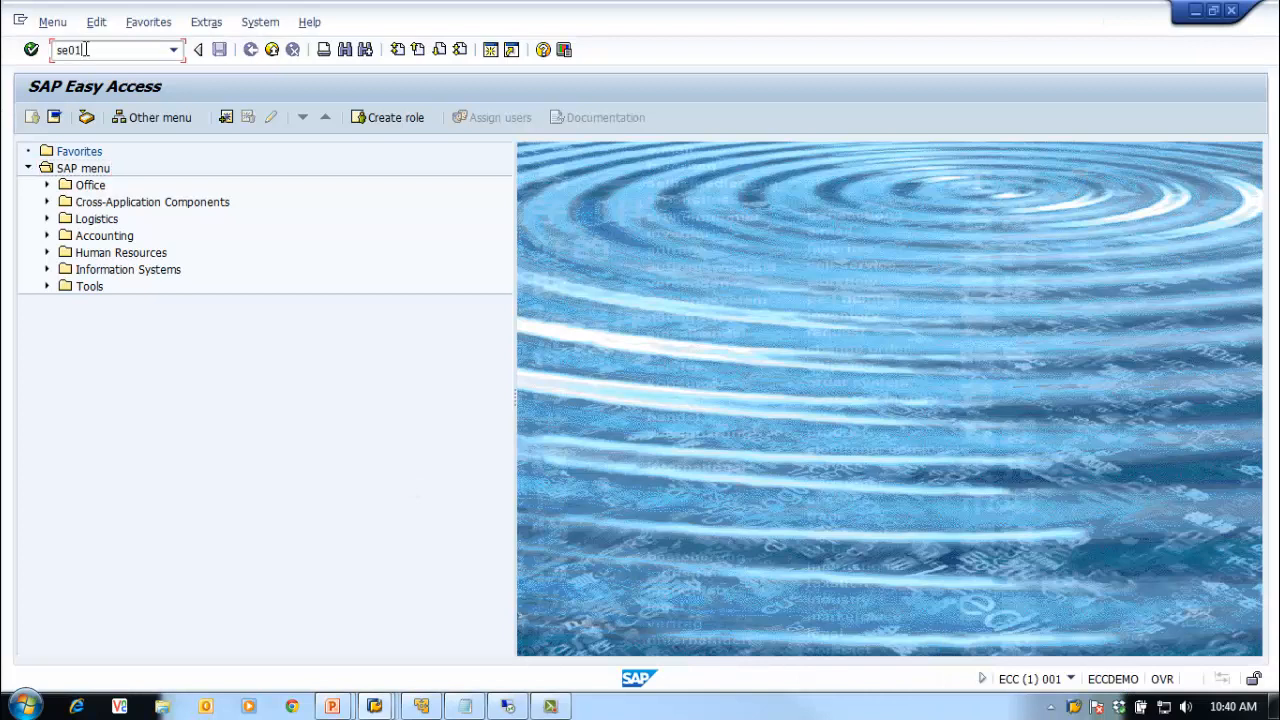
key("Return")
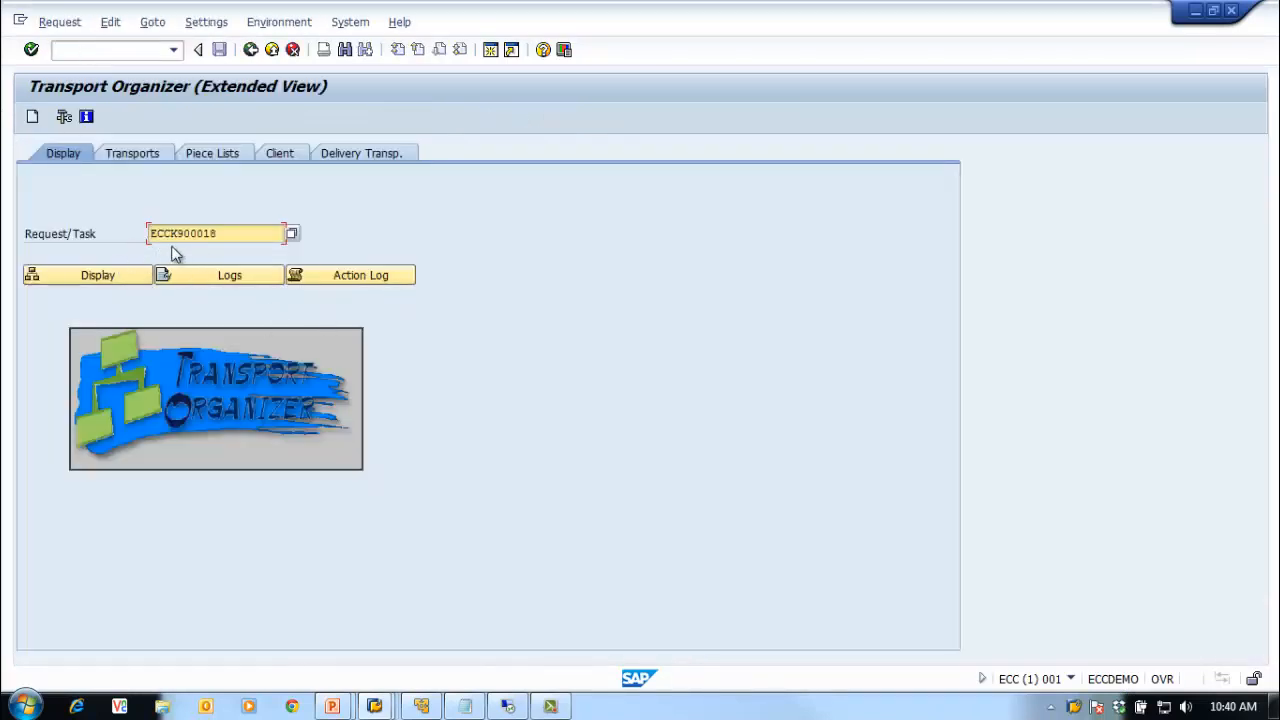
left_click(86, 278)
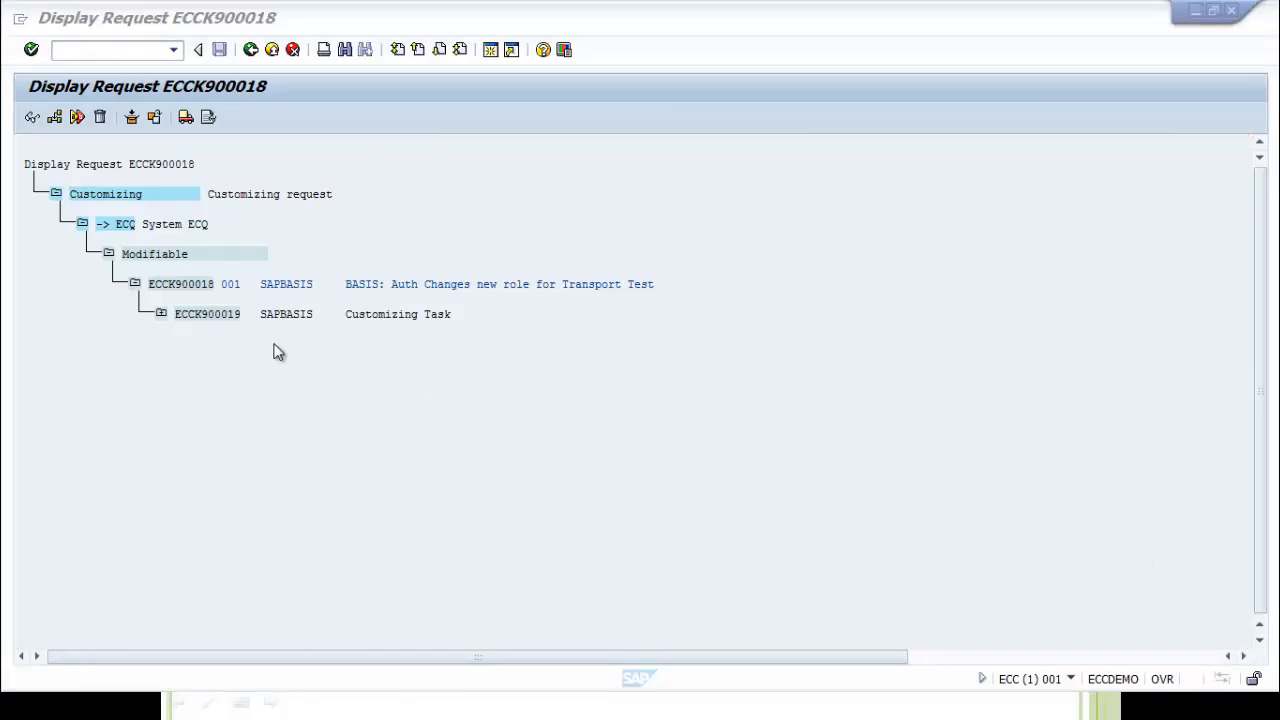
left_click(212, 318)
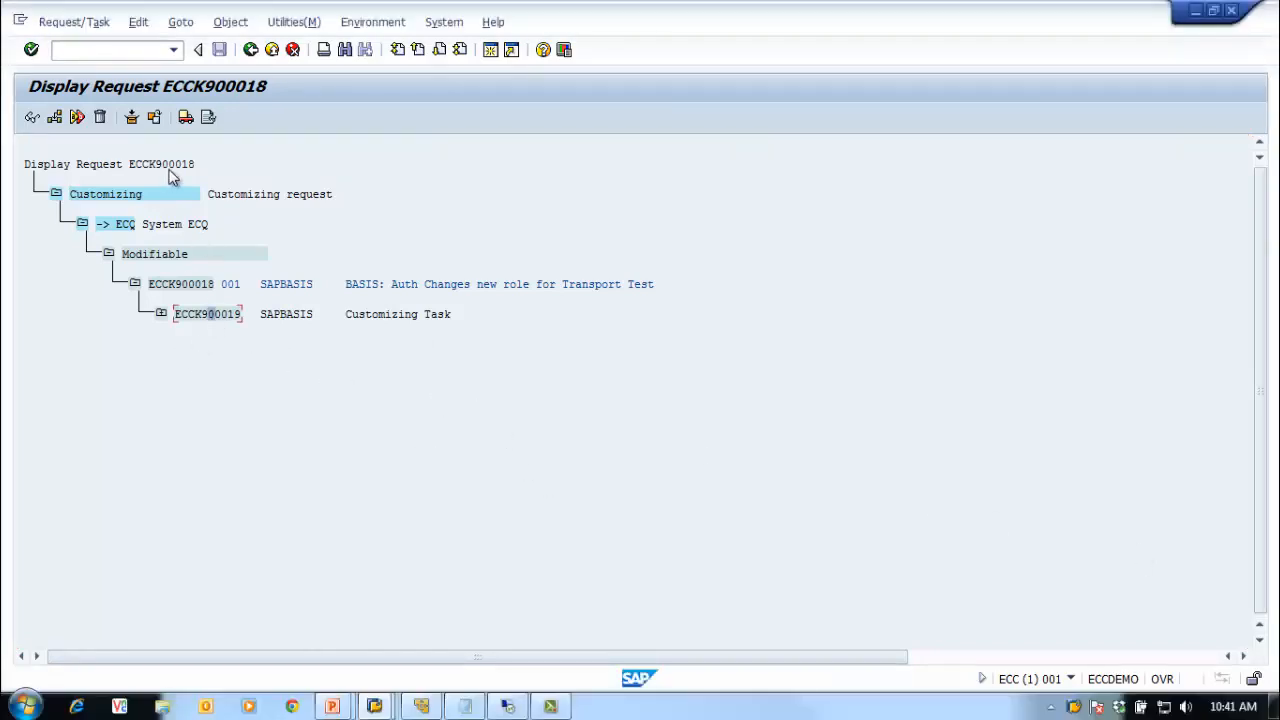
left_click(185, 117)
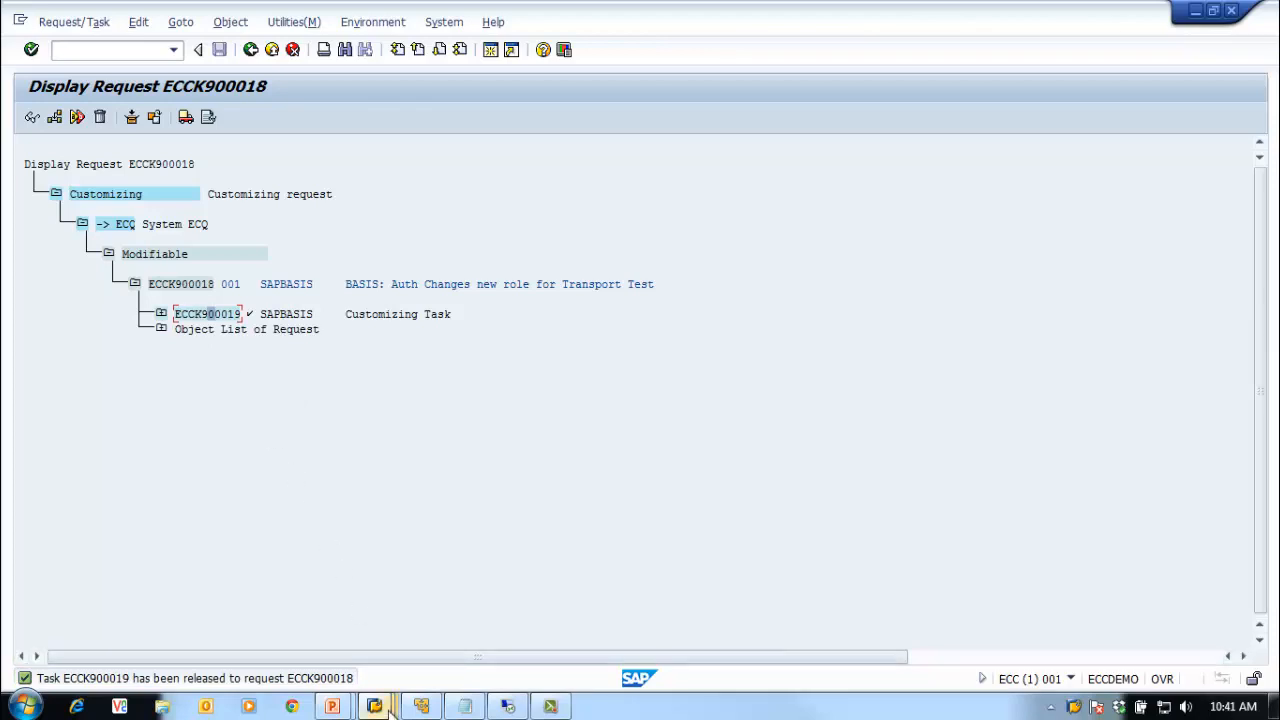
mouse_move(378, 704)
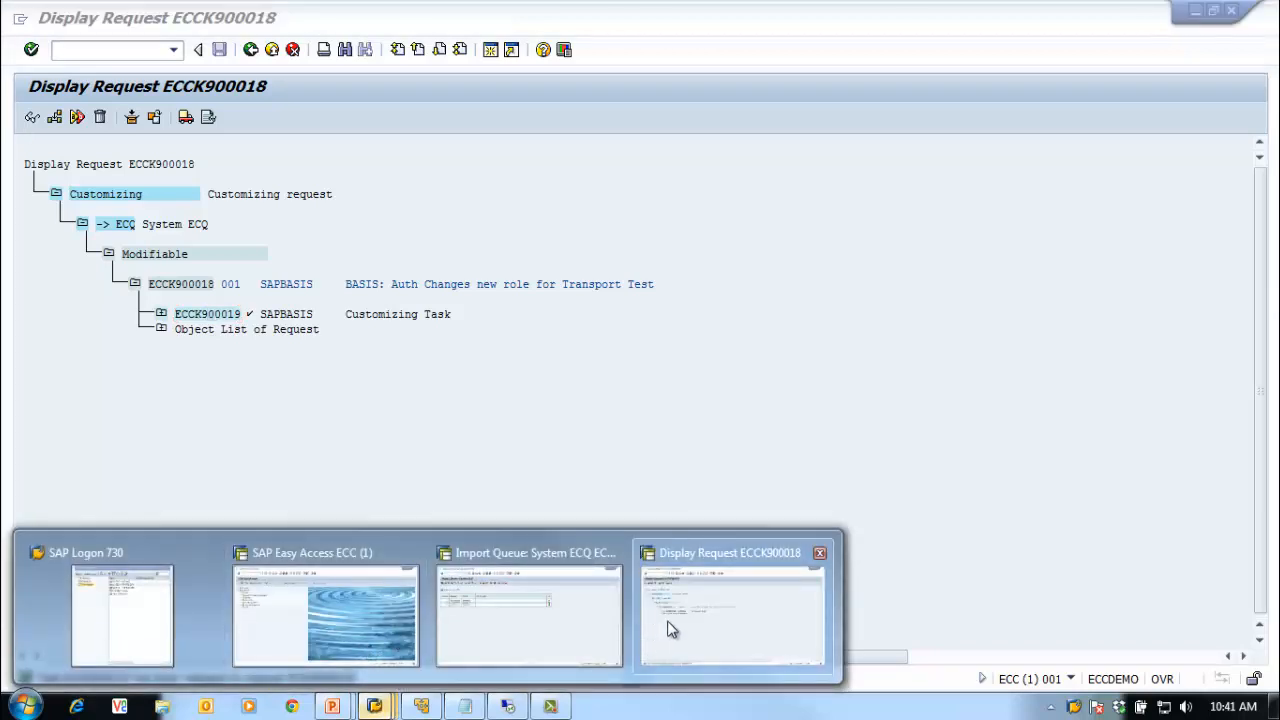
Step: Refresh the ECQ import queue and select requests ECCK900036, ECCK900038 and the next one
left_click(571, 612)
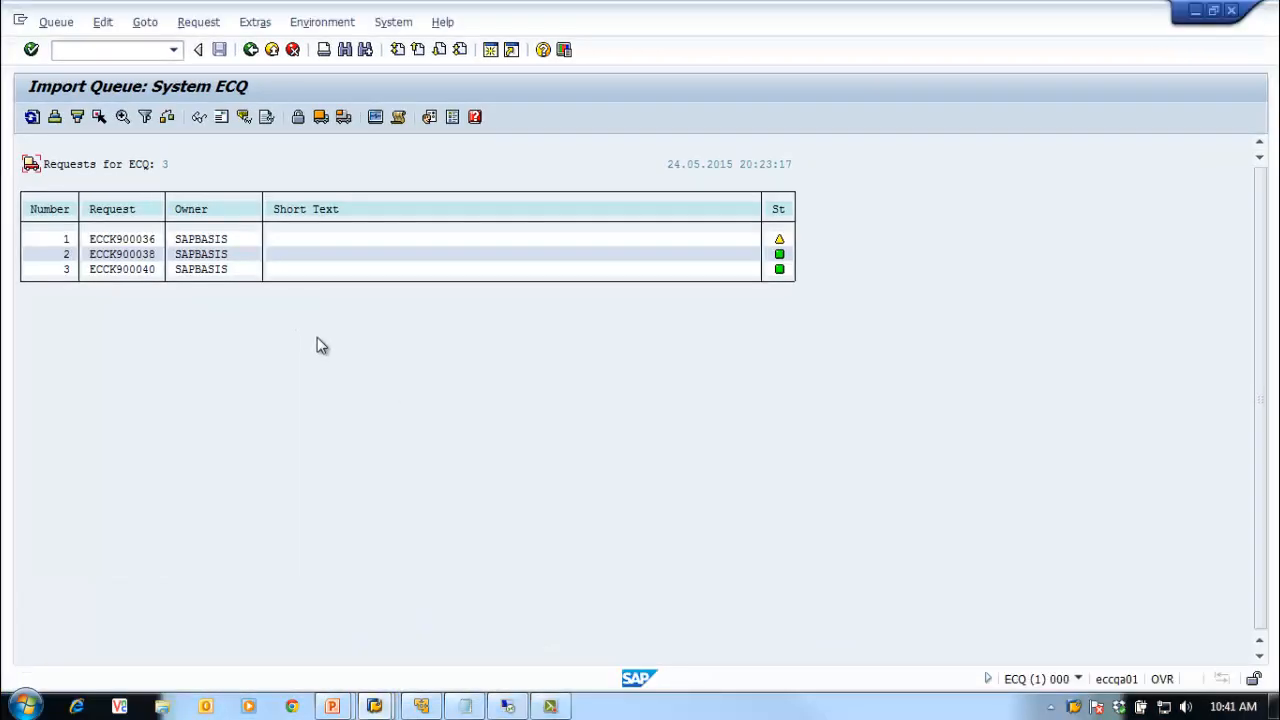
left_click(32, 117)
left_click(119, 240)
left_click(100, 118)
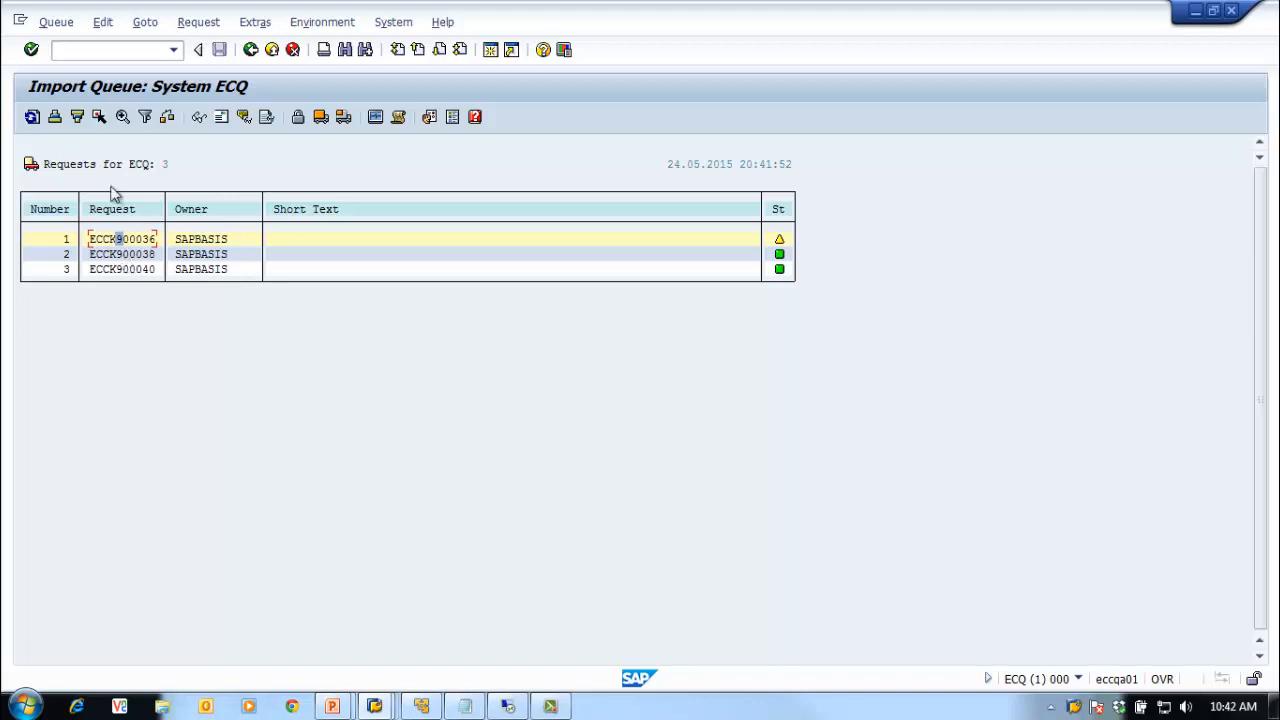
left_click(100, 118)
left_click(126, 269)
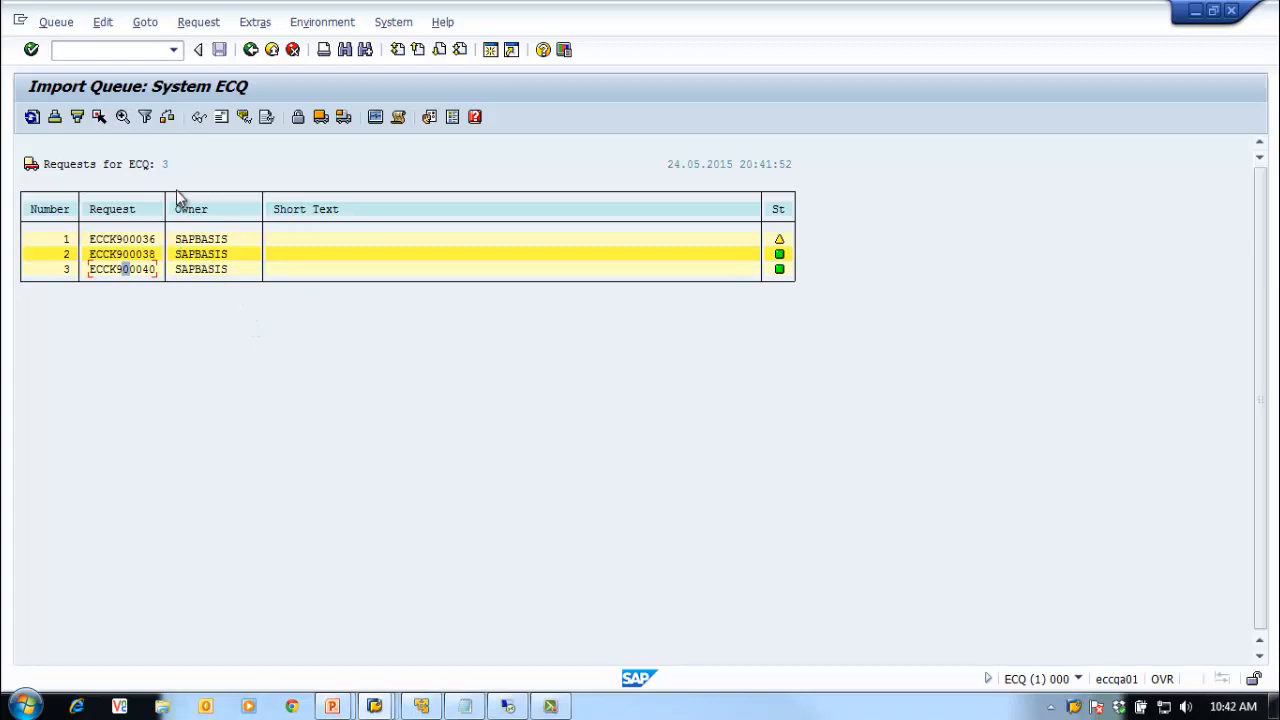
Step: Delete the selected requests via Request > Delete, confirm Yes, and refresh the empty queue
left_click(152, 32)
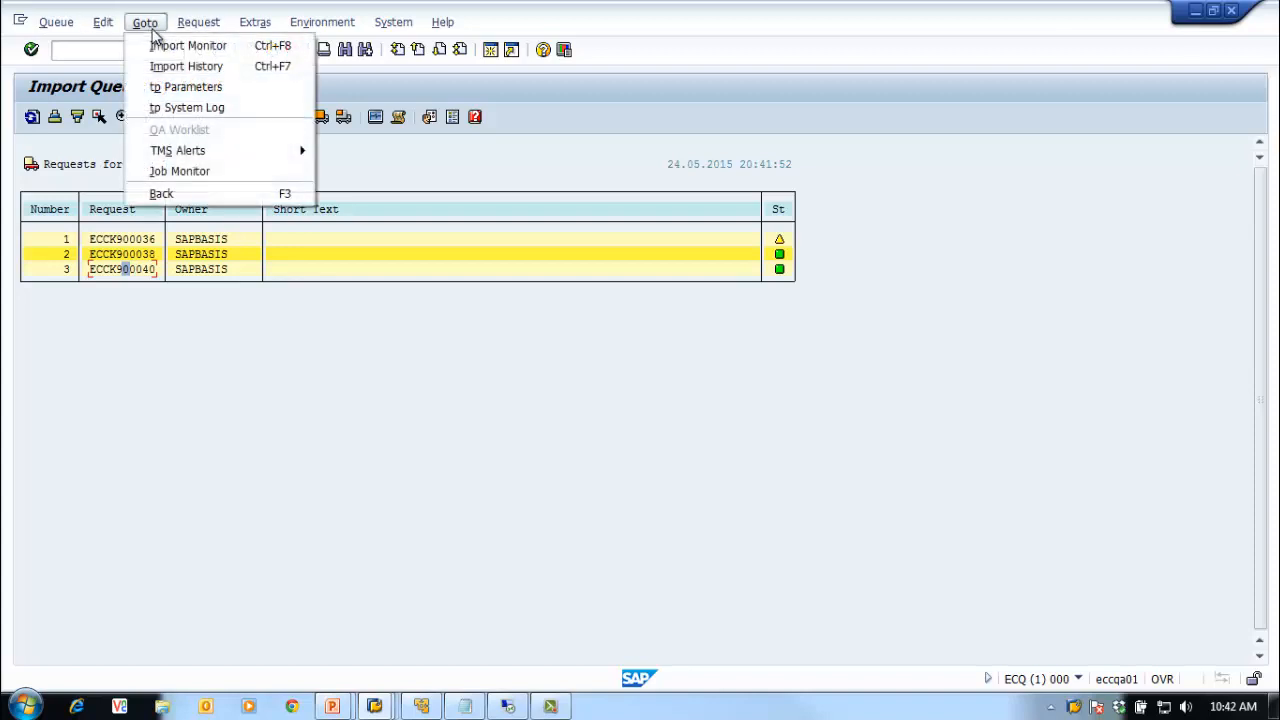
mouse_move(97, 26)
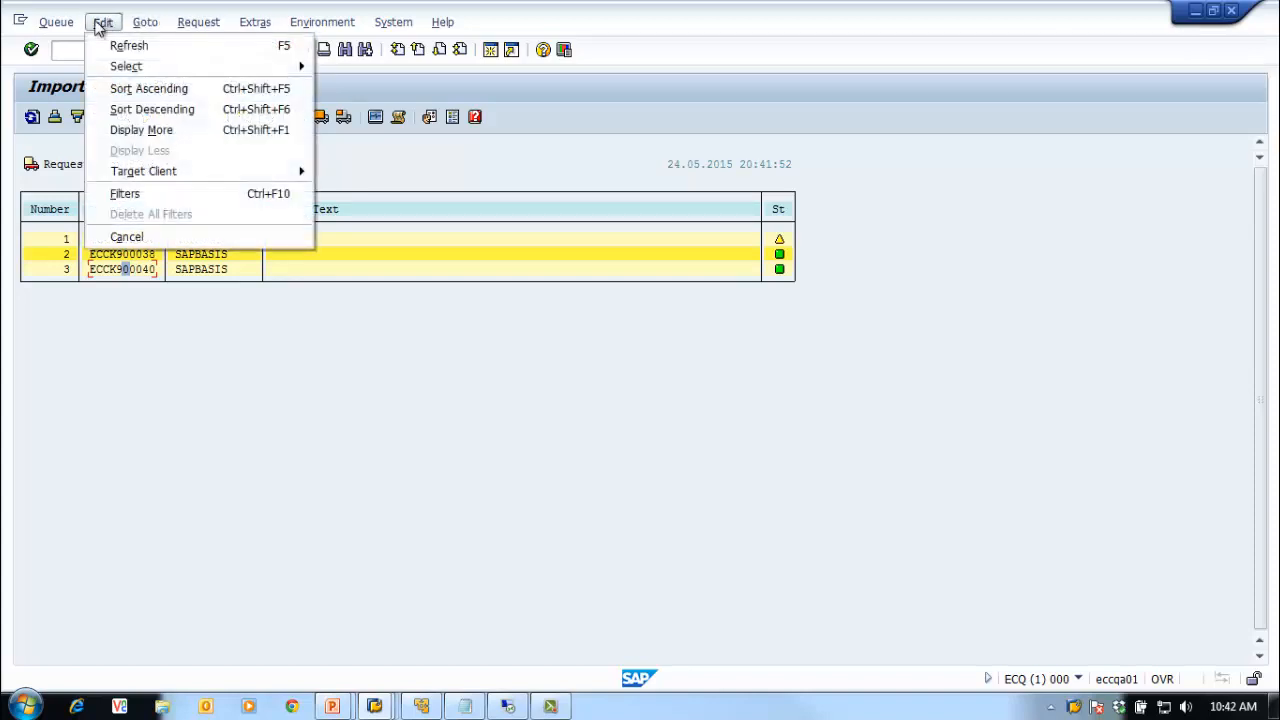
mouse_move(53, 27)
mouse_move(175, 32)
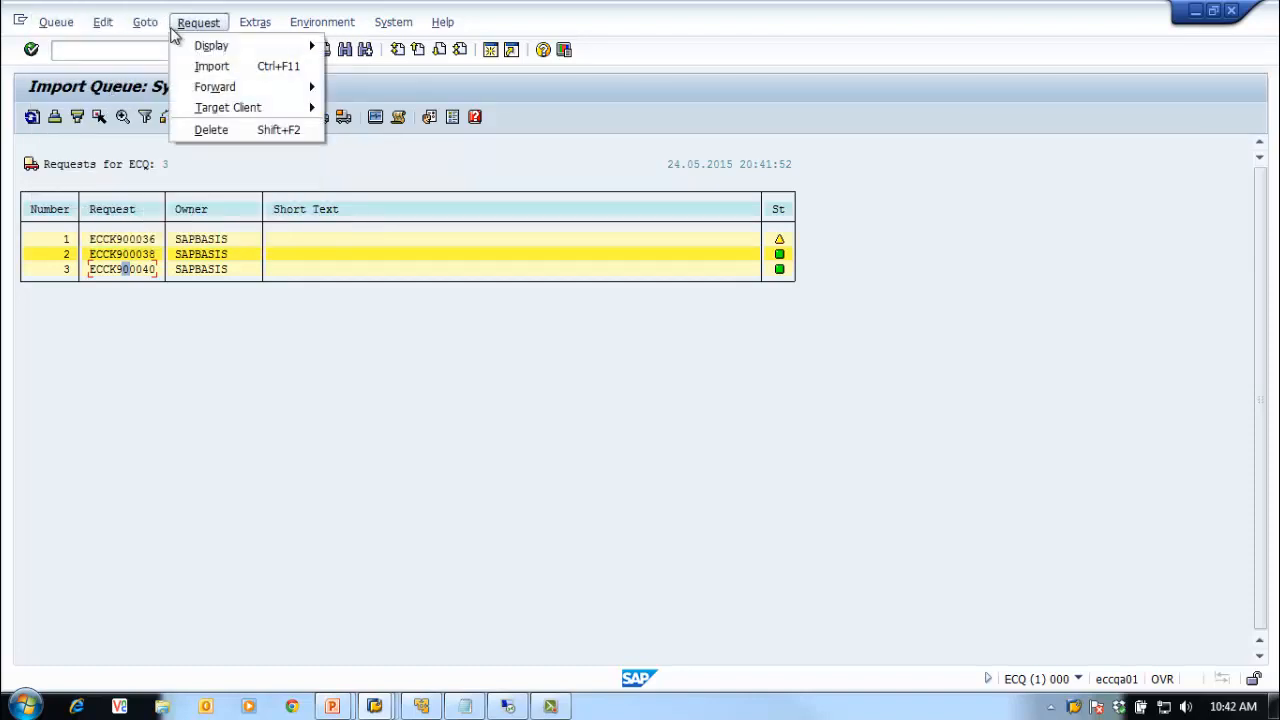
left_click(345, 163)
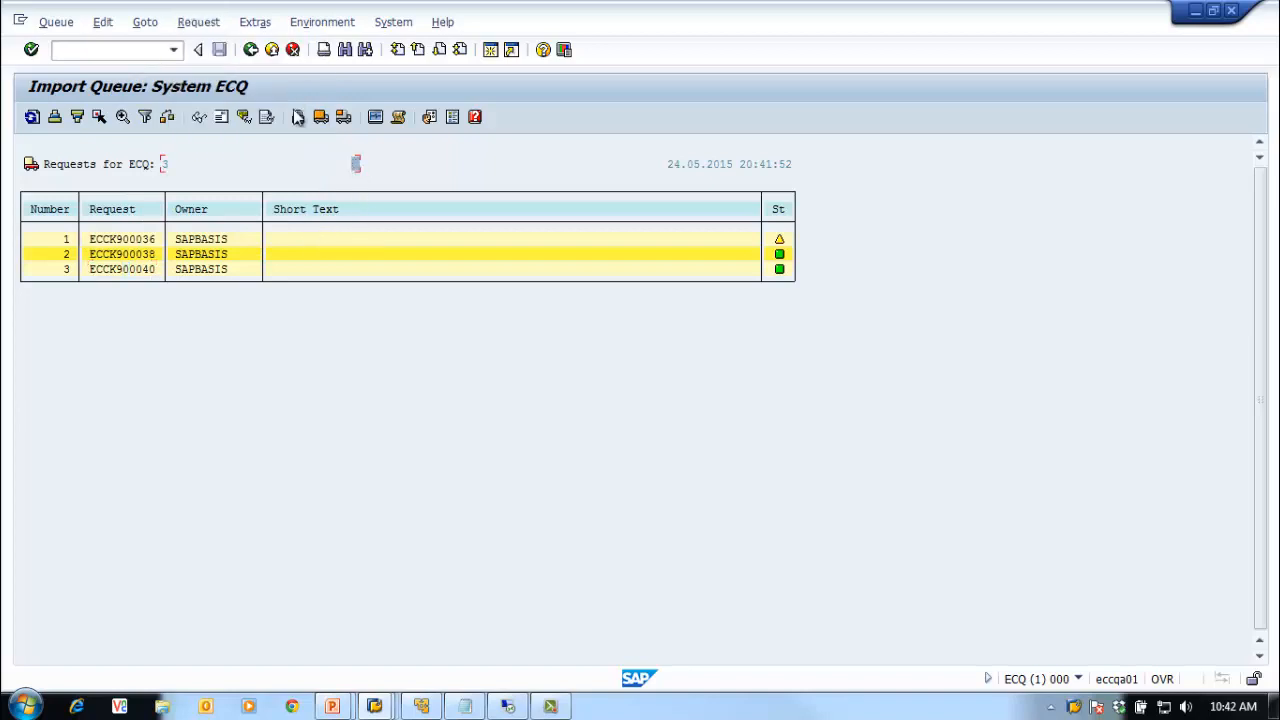
left_click(200, 30)
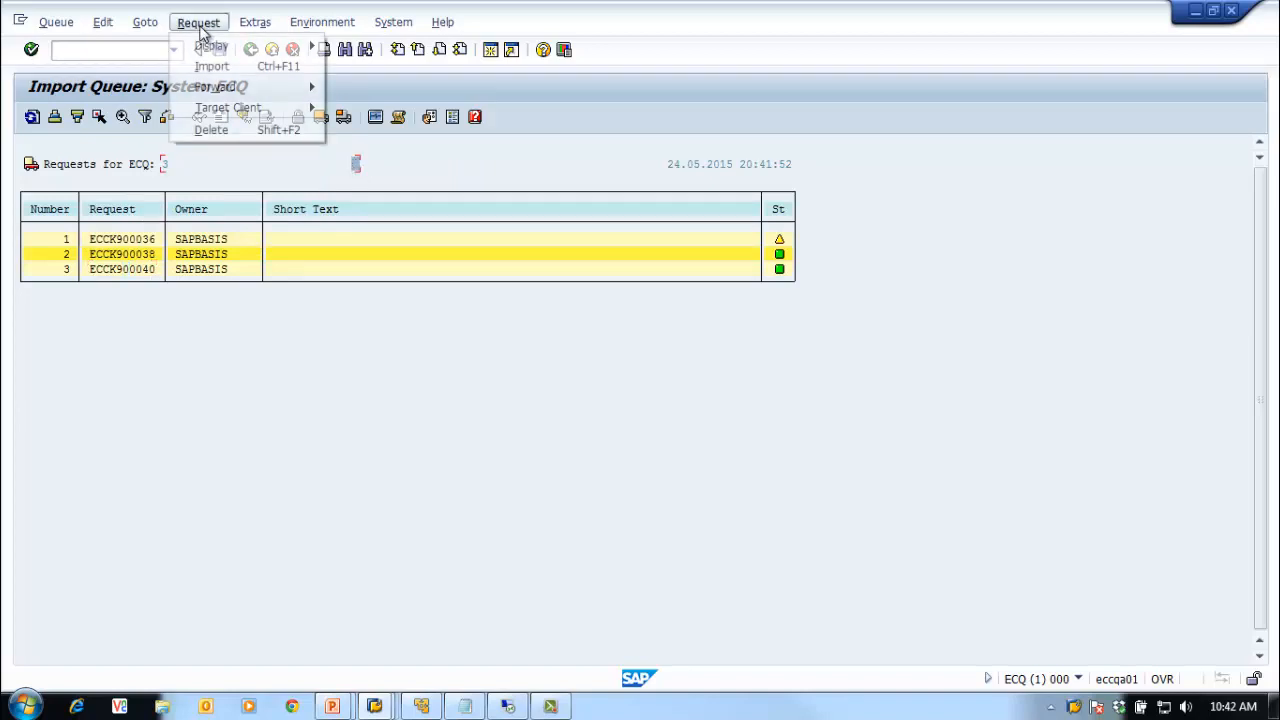
left_click(262, 130)
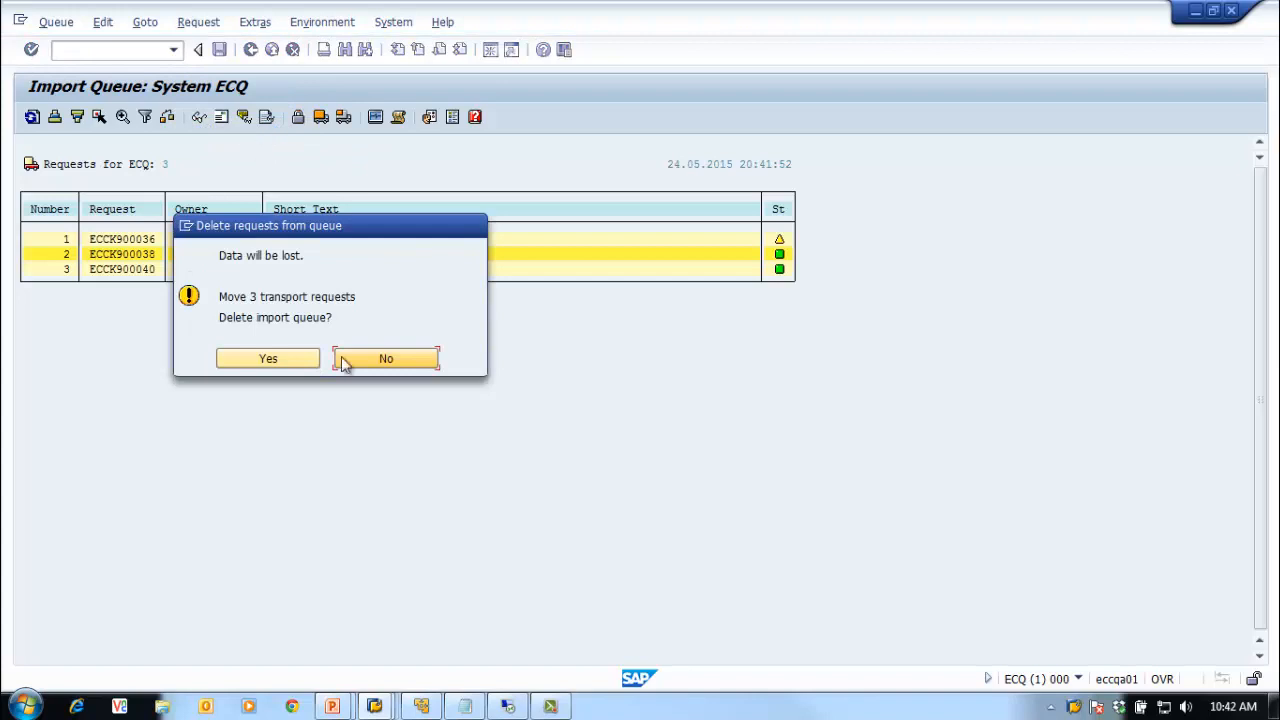
left_click(263, 360)
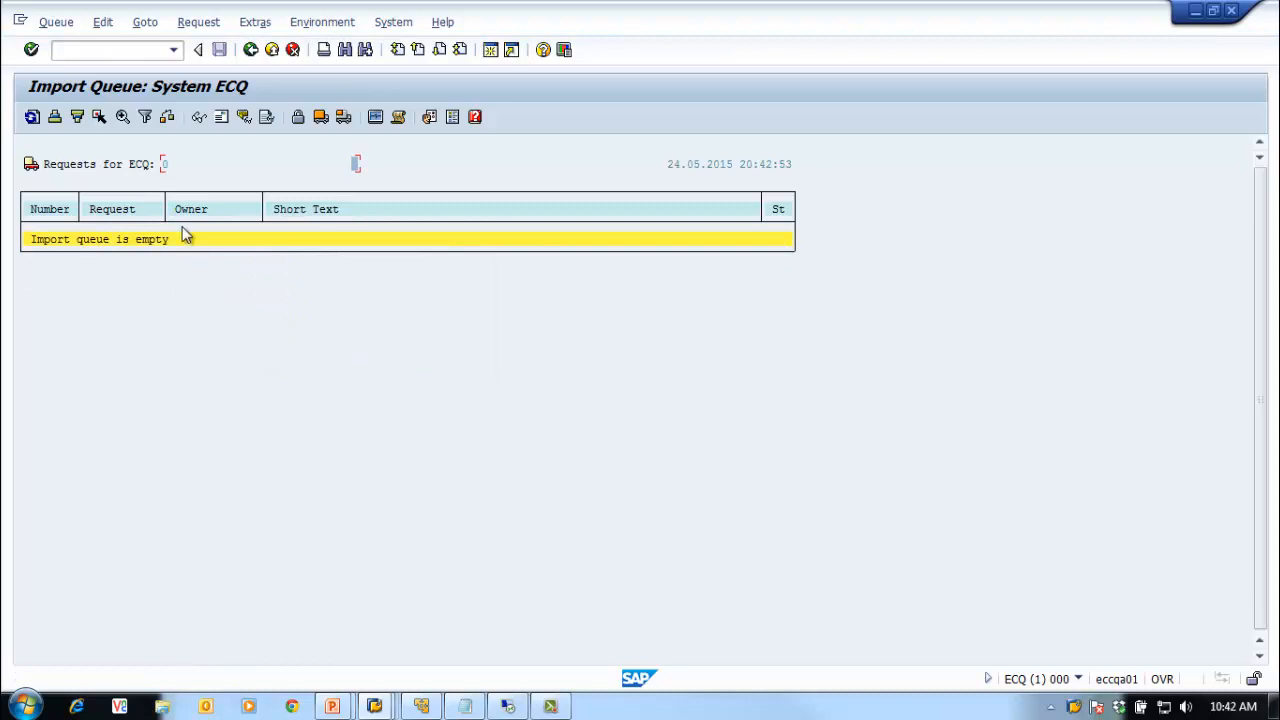
left_click(32, 116)
left_click(420, 706)
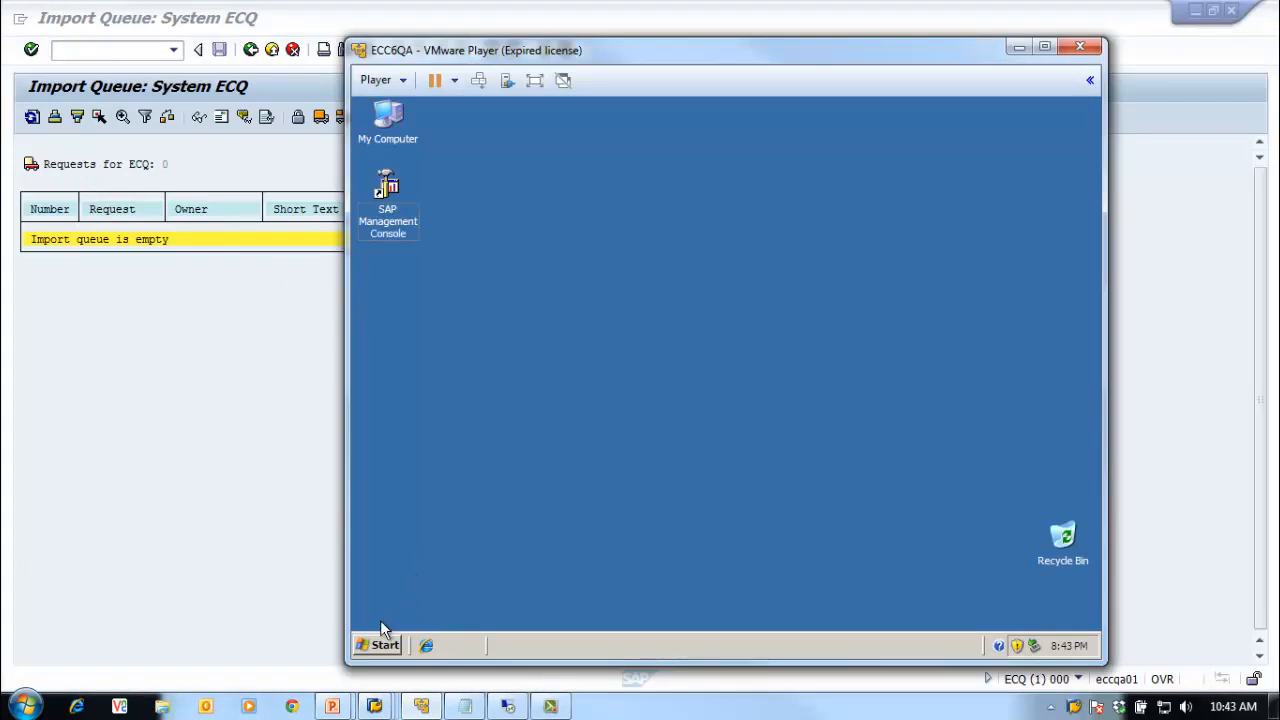
Step: In the VM, browse Explorer to C:\usr\sap\trans\data
left_click(383, 644)
left_click(462, 422)
left_click(400, 248)
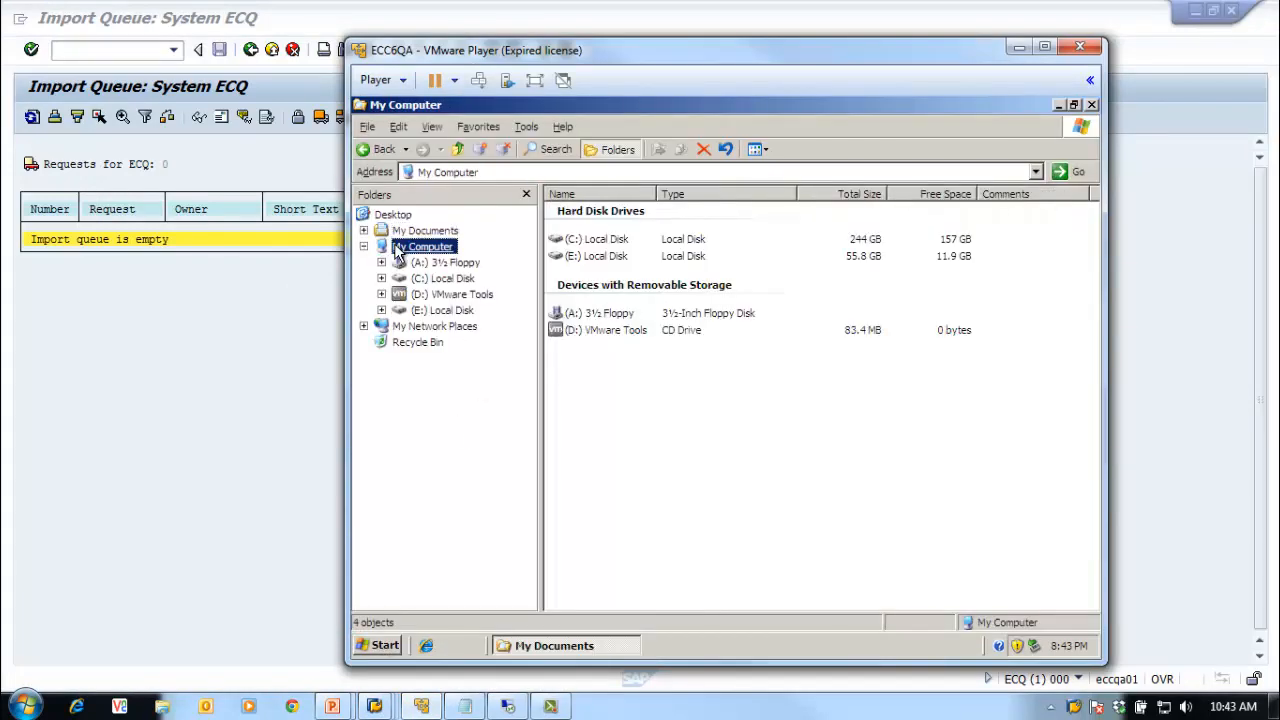
left_click(442, 278)
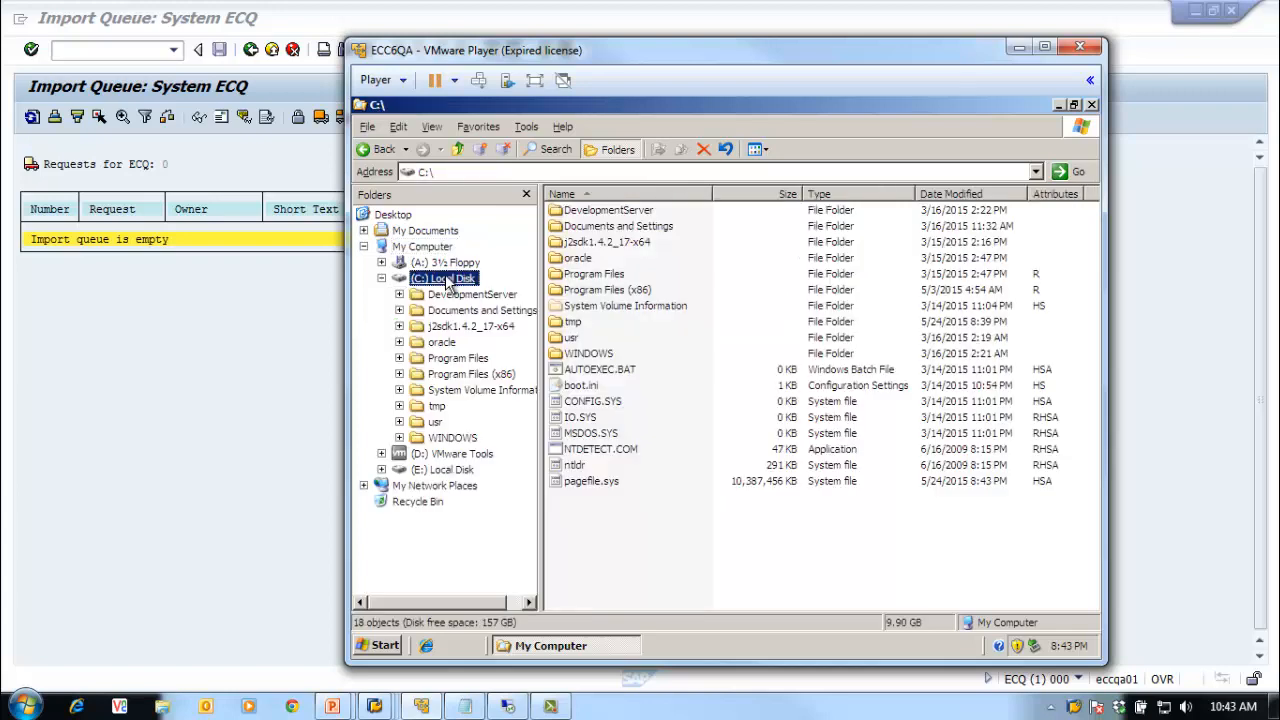
left_click(440, 424)
double_click(565, 210)
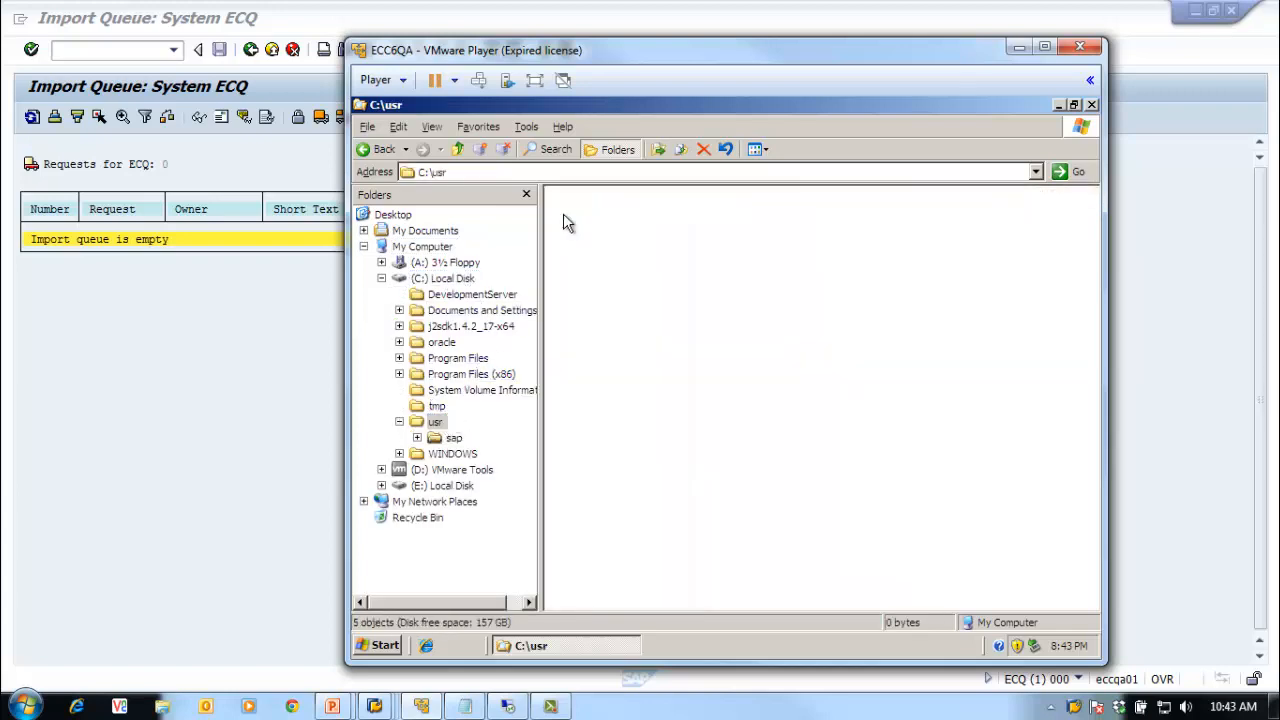
double_click(575, 273)
double_click(572, 258)
Step: Delete data files R900040.ECC, R900038.ECC and R900036.ECC
left_click(598, 243)
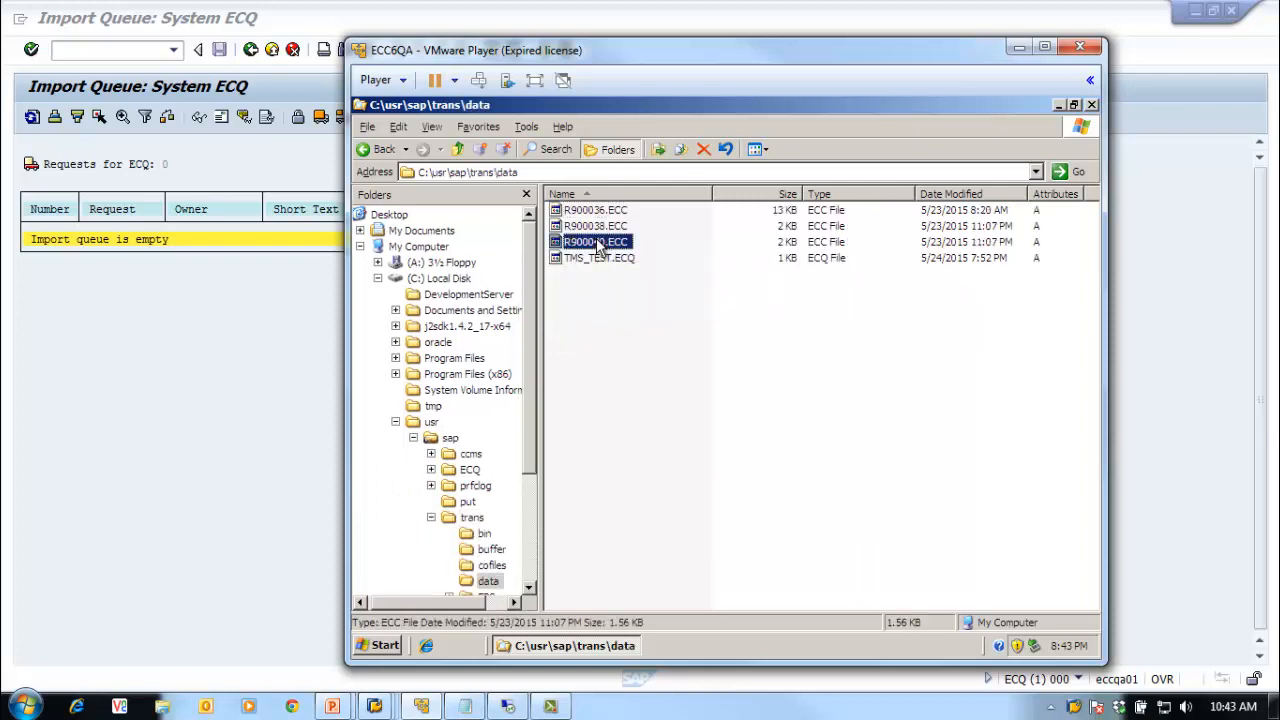
left_click(605, 227, "ctrl")
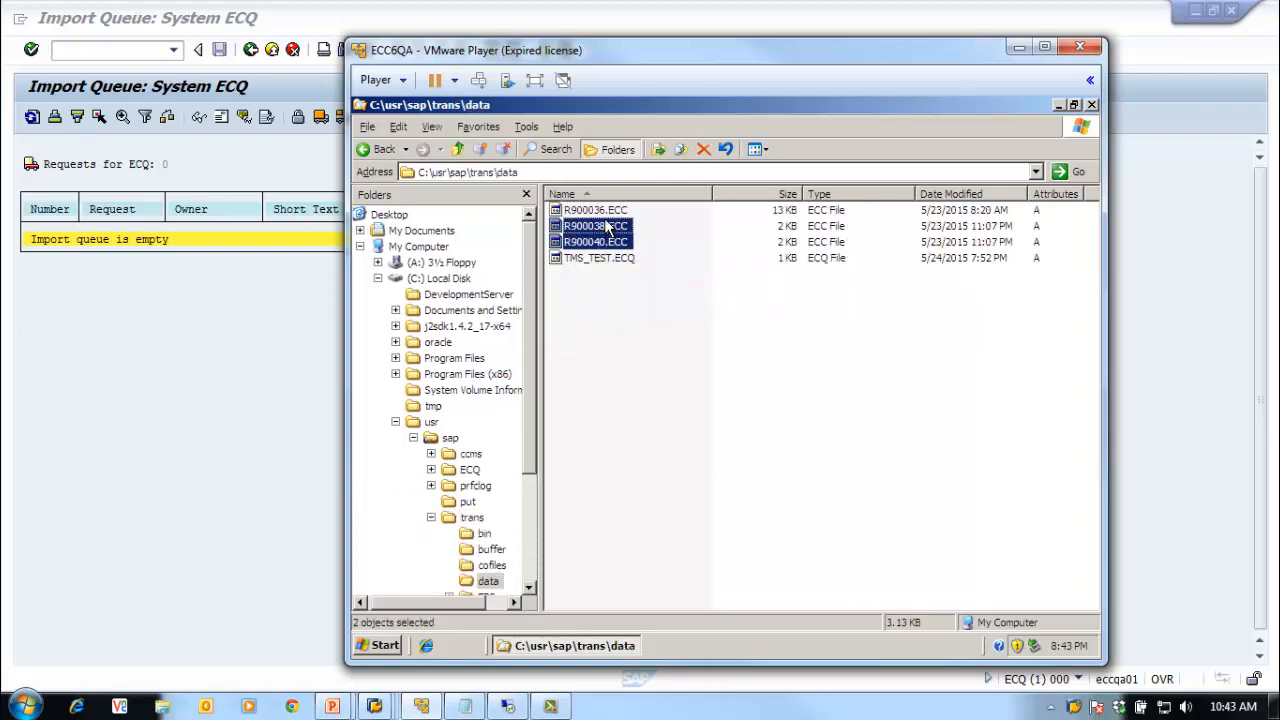
left_click(606, 212, "ctrl")
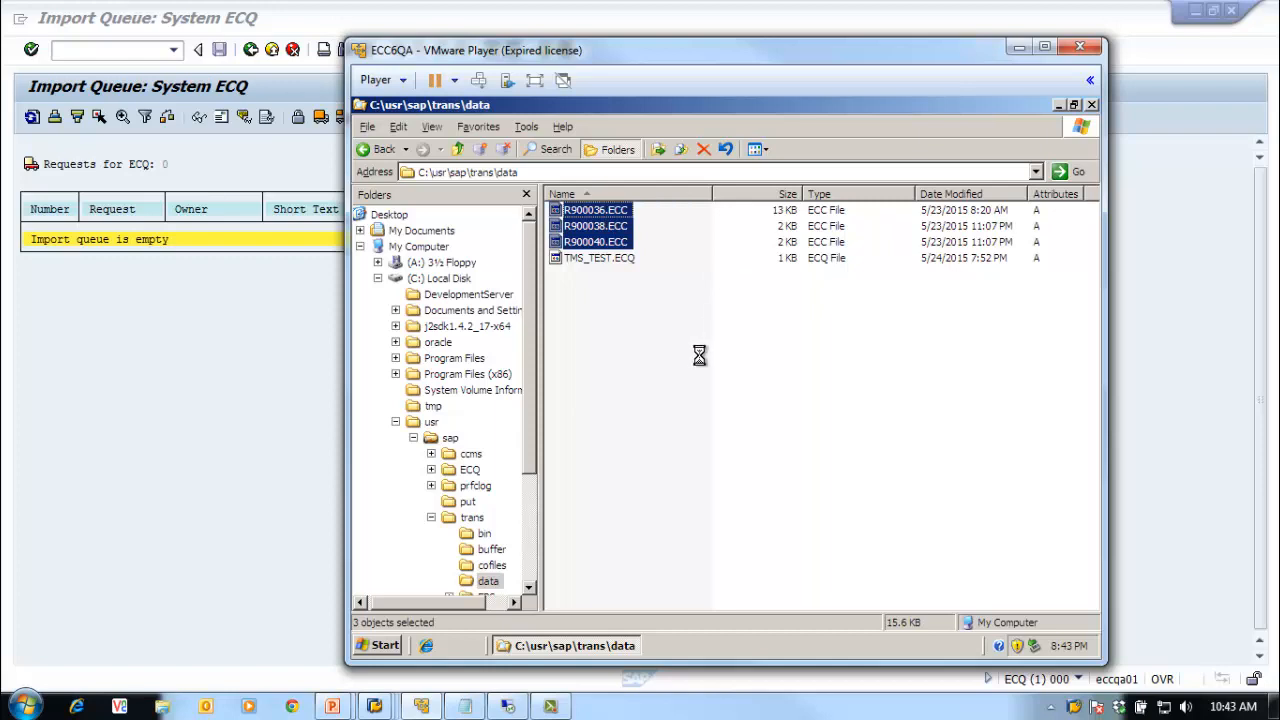
key("Delete")
left_click(778, 403)
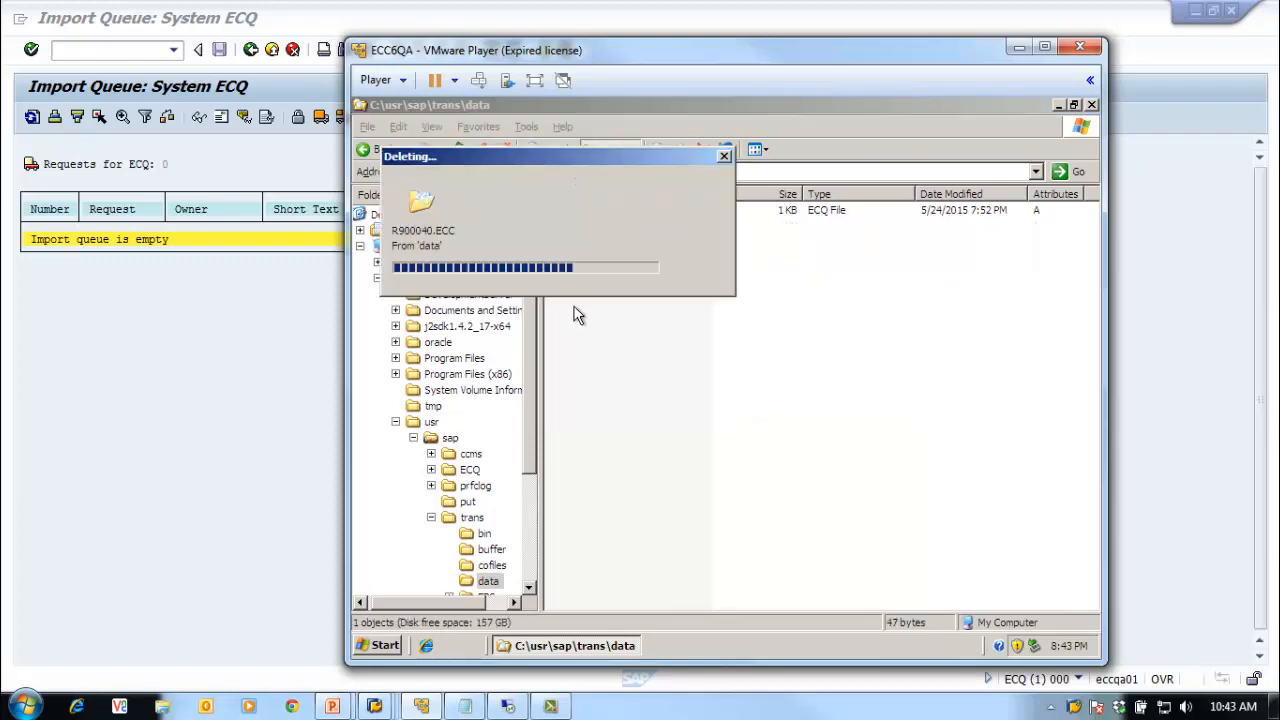
Step: Delete cofiles K900040.ECC, K900038.ECC and K900036.ECC
left_click(383, 150)
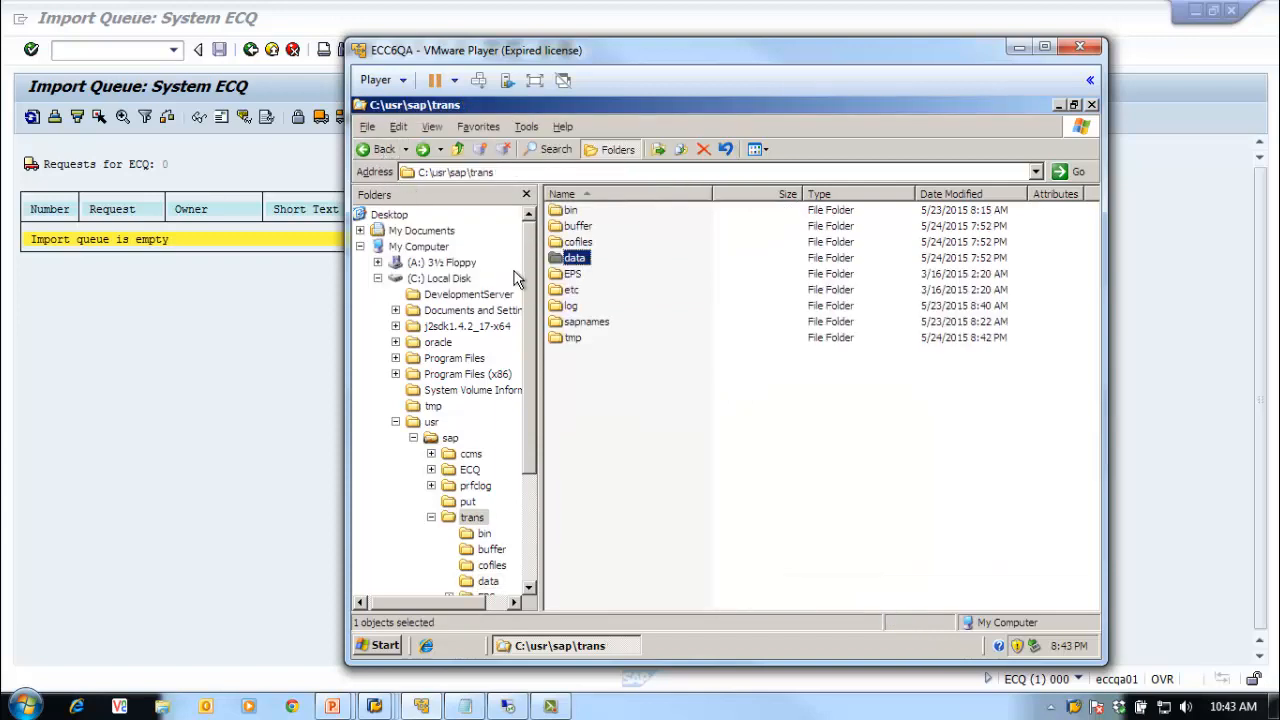
double_click(572, 256)
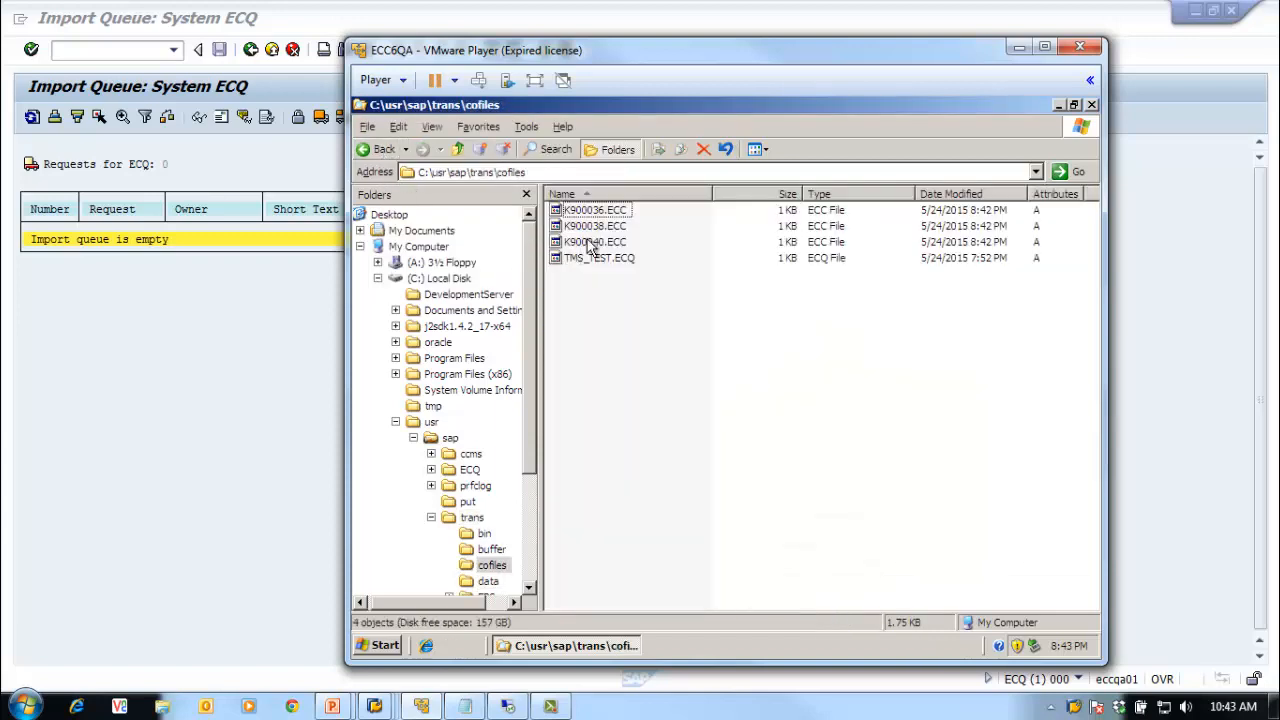
left_click(590, 243)
left_click(590, 226, "shift")
left_click(589, 214, "shift")
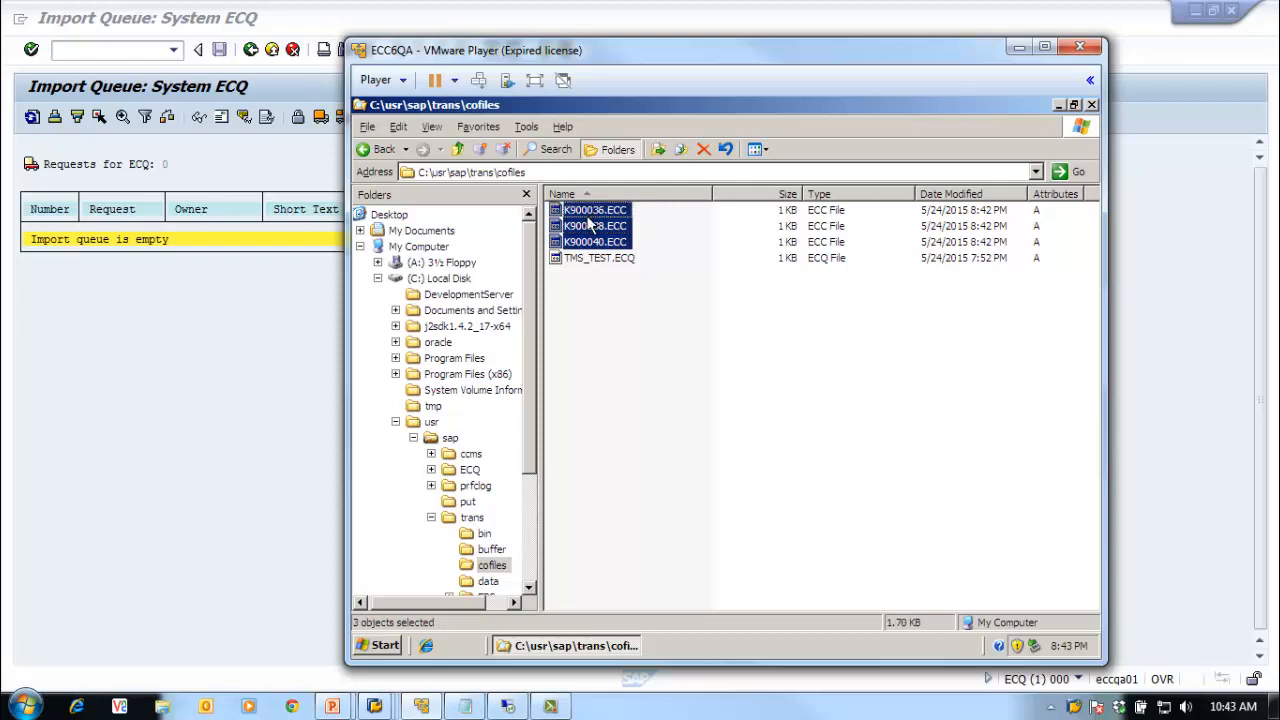
key("Delete")
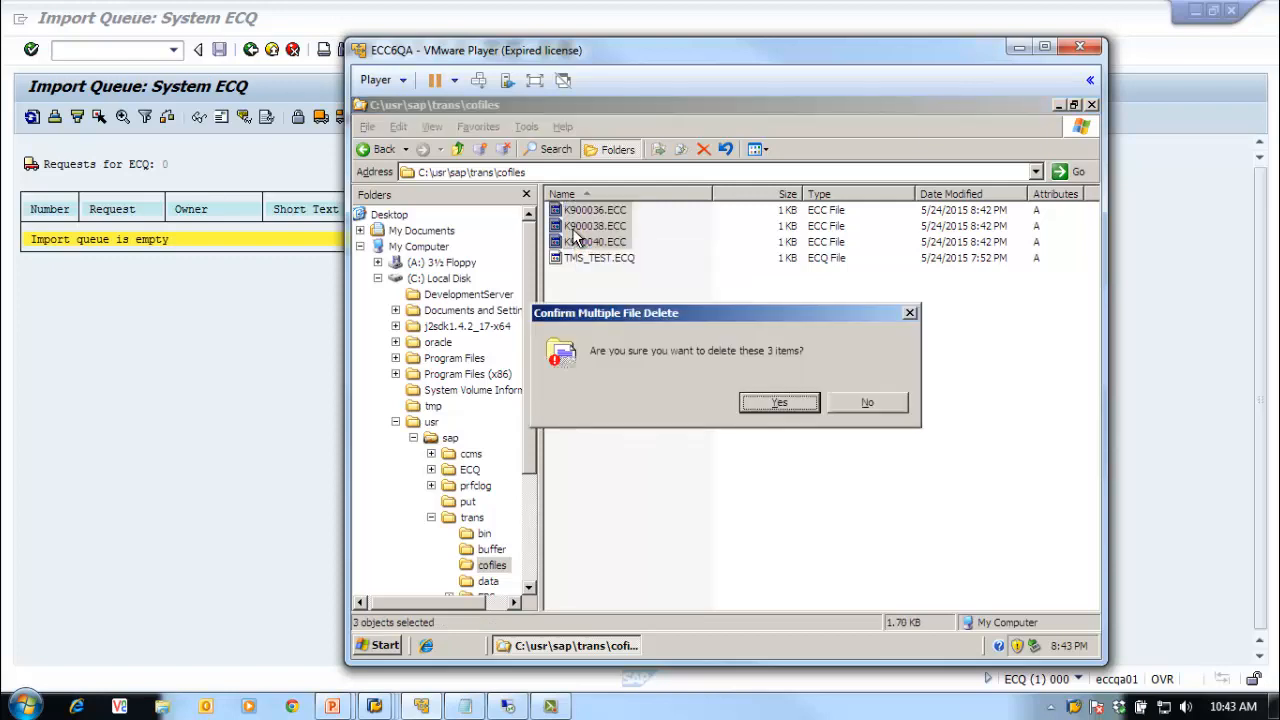
left_click(744, 377)
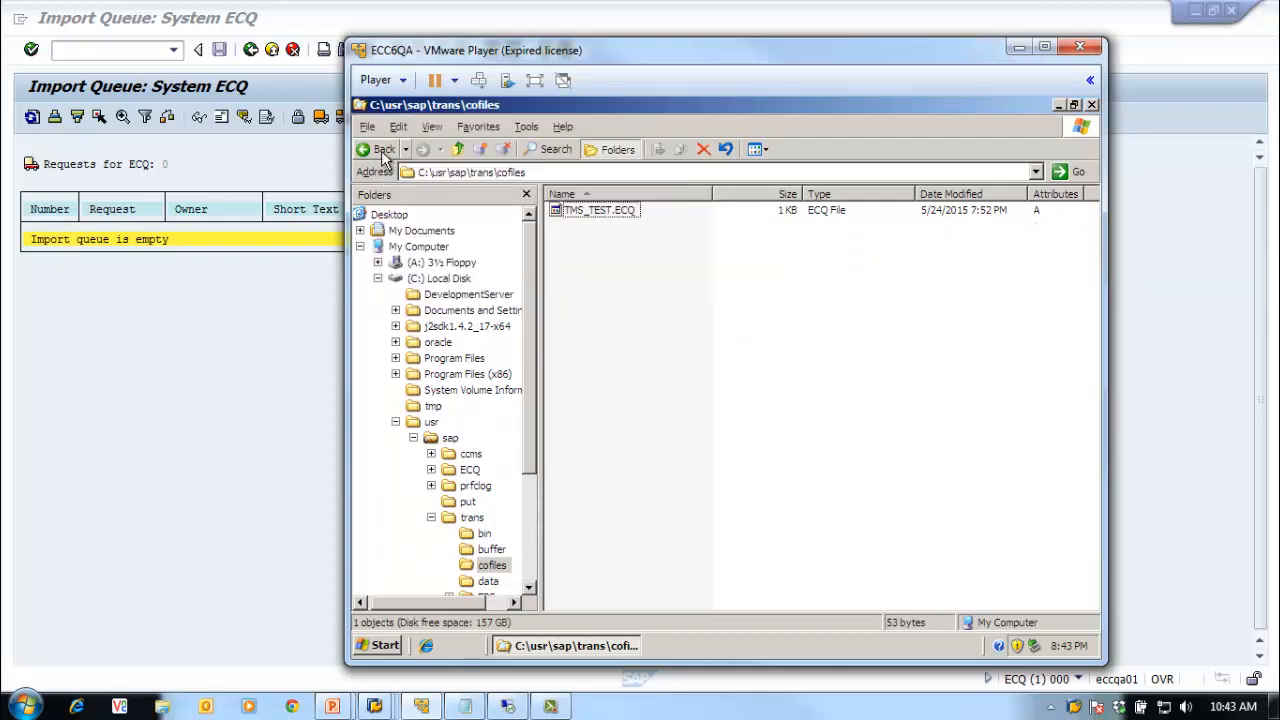
Step: Recheck the trans data folder, then close Explorer and minimize VMware Player
left_click(380, 151)
double_click(574, 258)
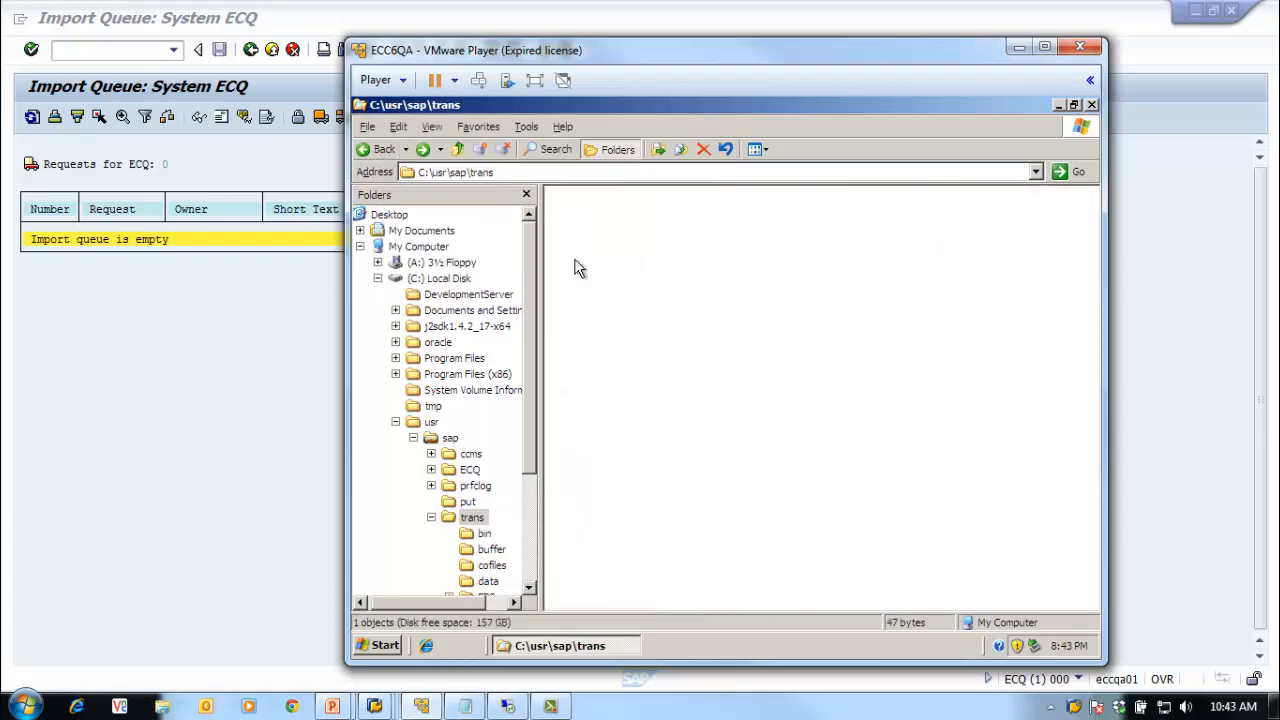
left_click(372, 149)
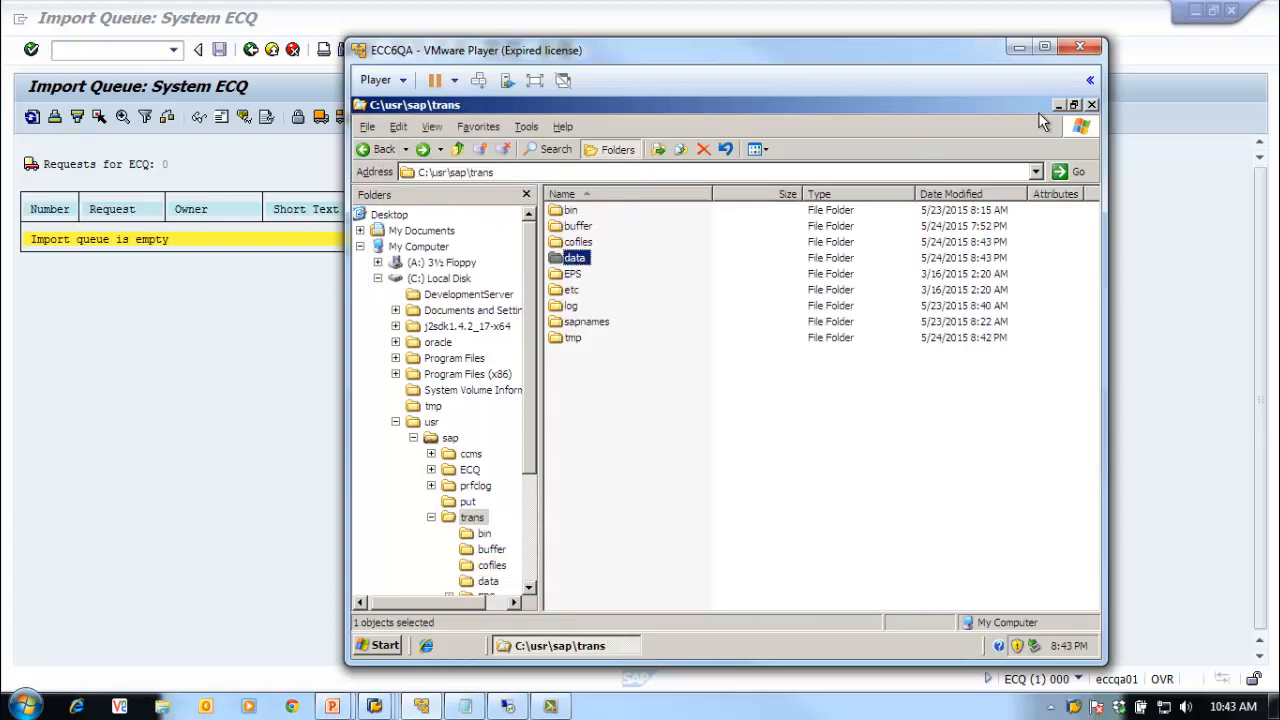
left_click(1092, 105)
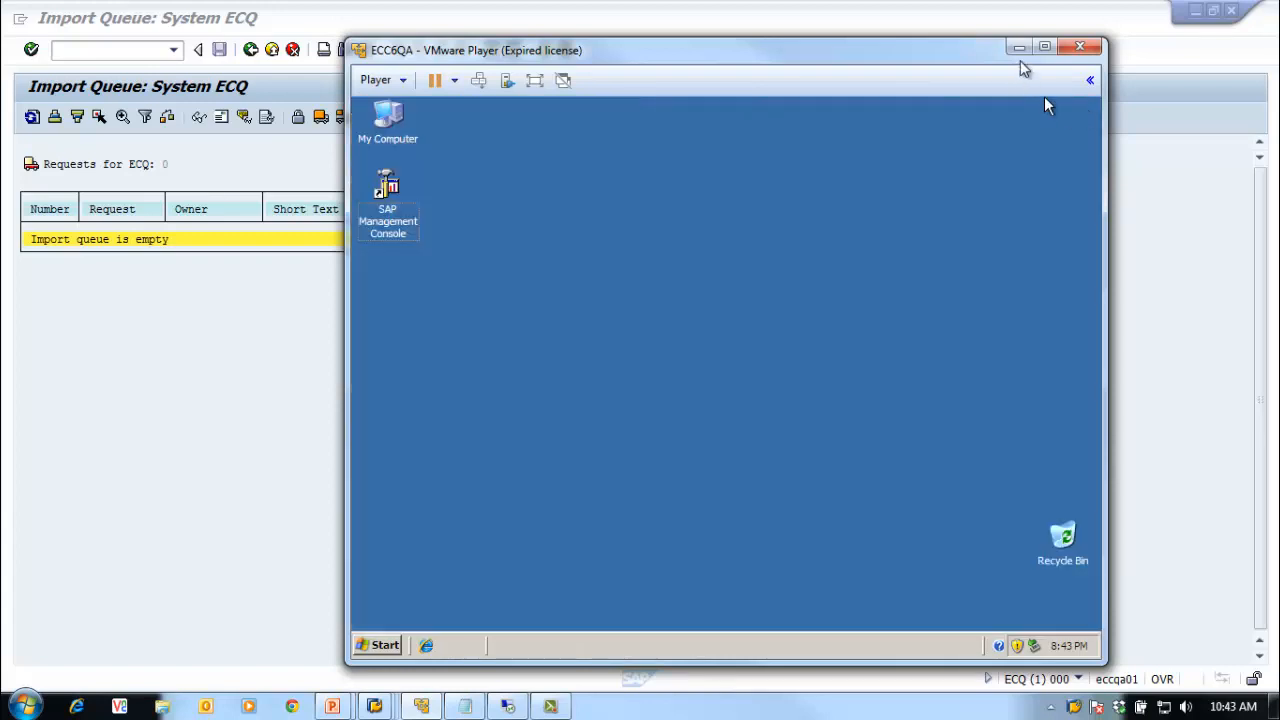
left_click(1019, 47)
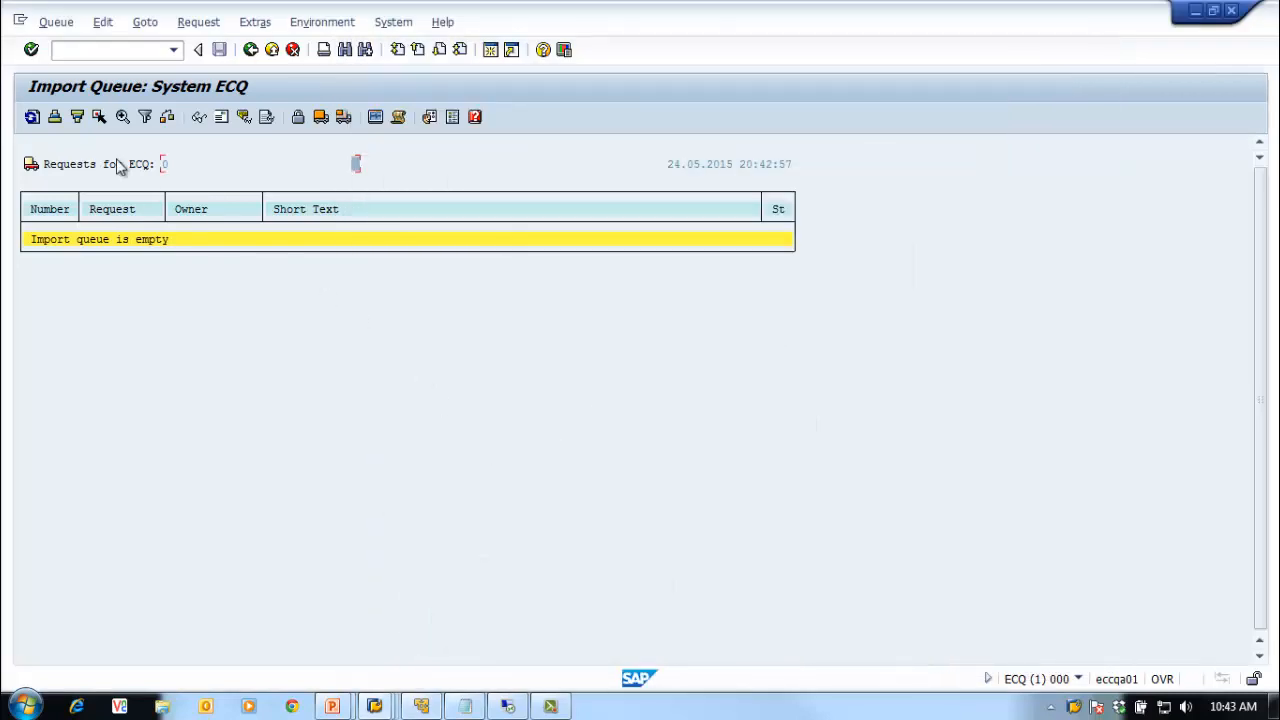
Step: Refresh the still-empty ECQ import queue and move on to SAP Easy Access
left_click(32, 117)
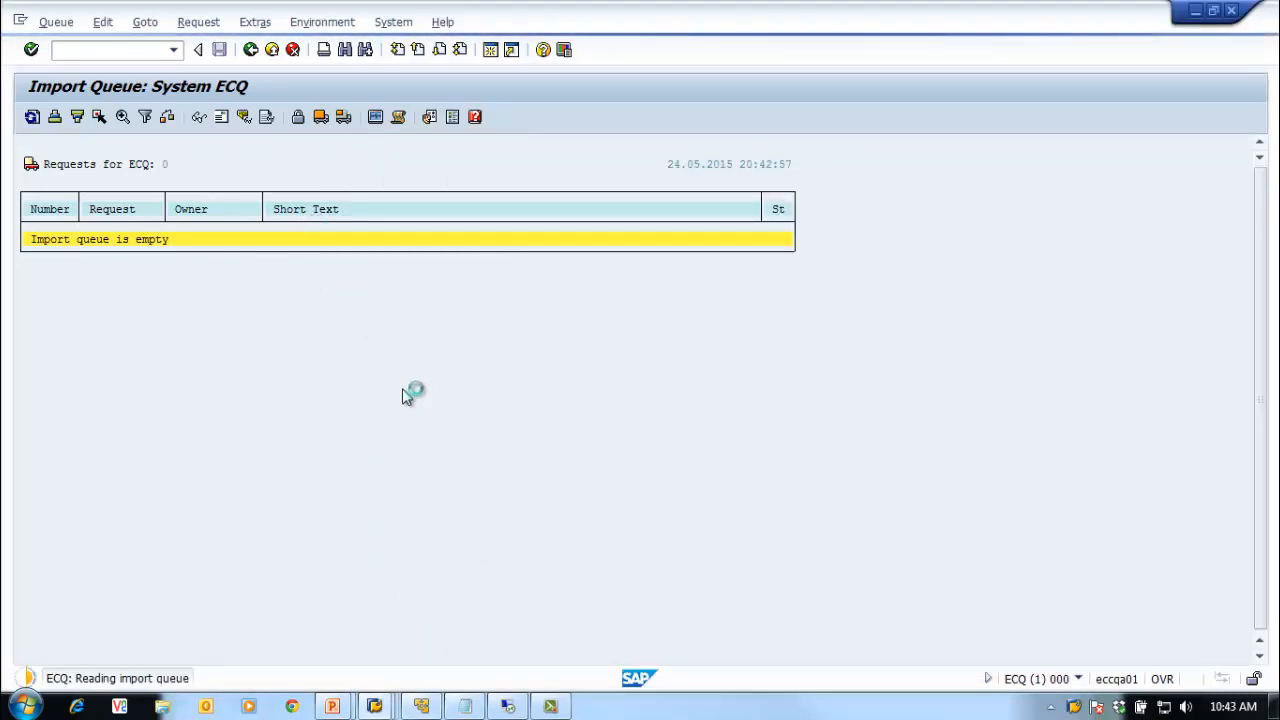
left_click(372, 704)
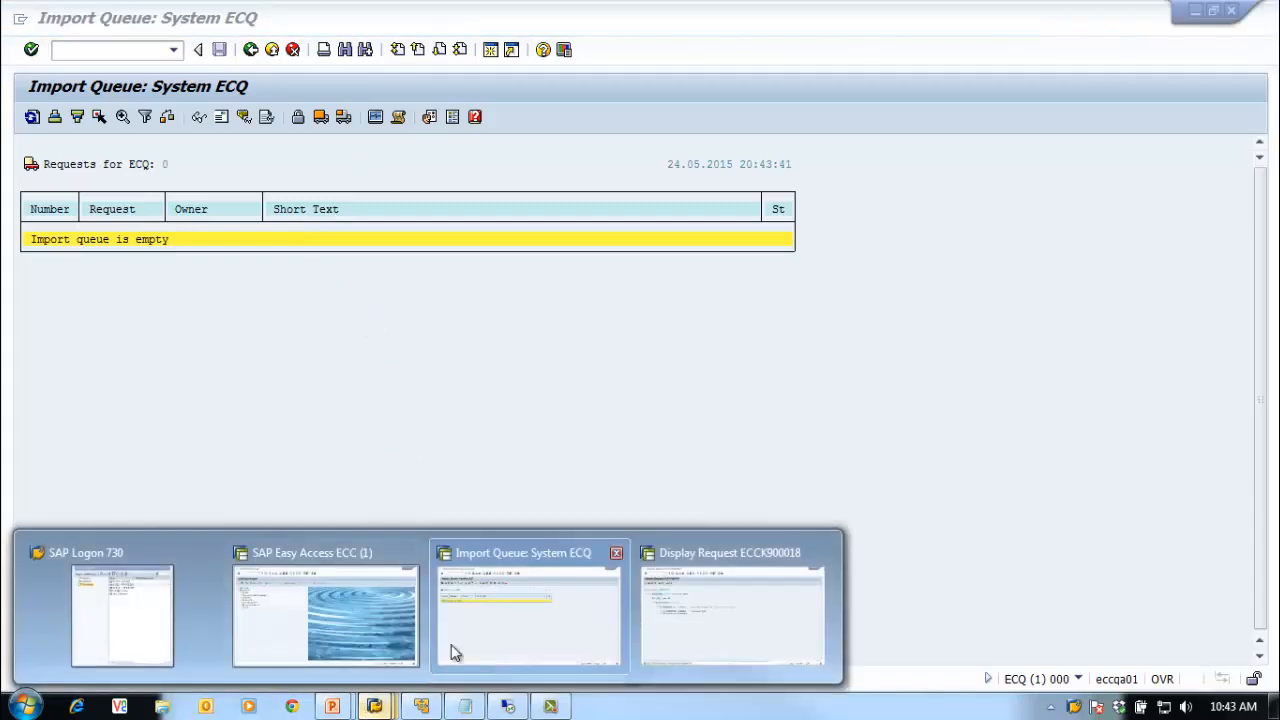
left_click(489, 649)
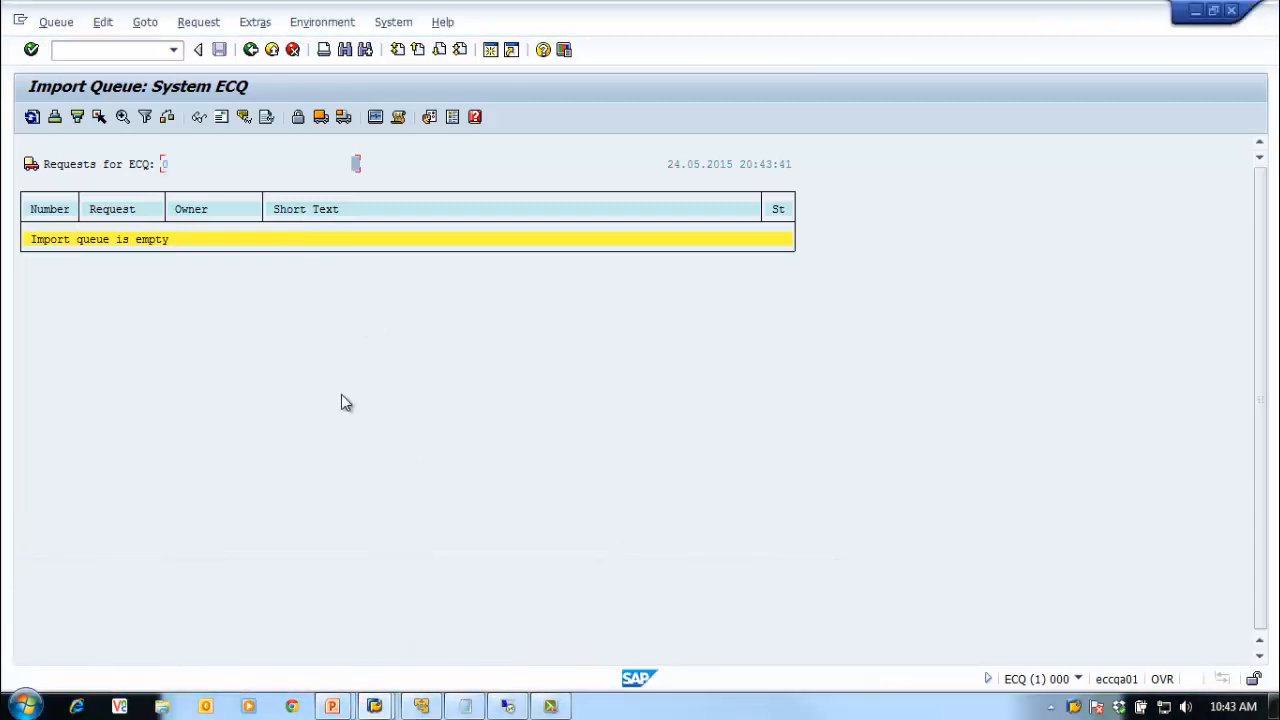
mouse_move(391, 706)
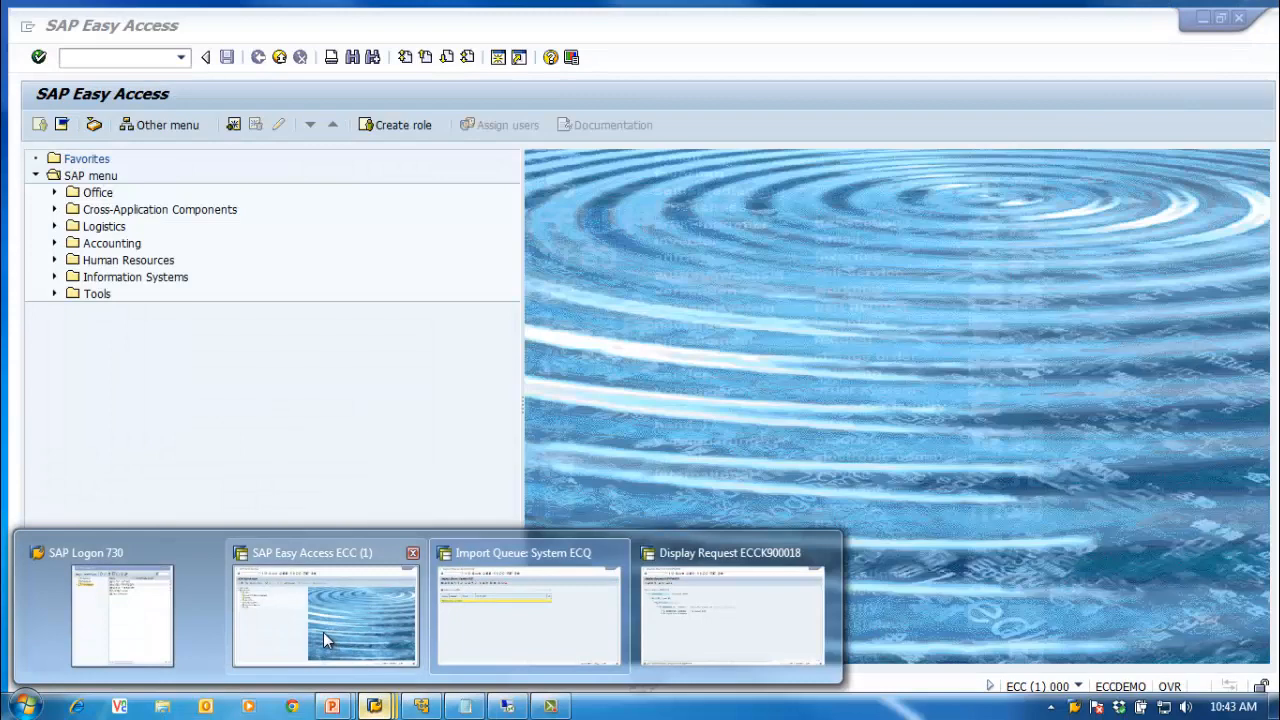
left_click(323, 632)
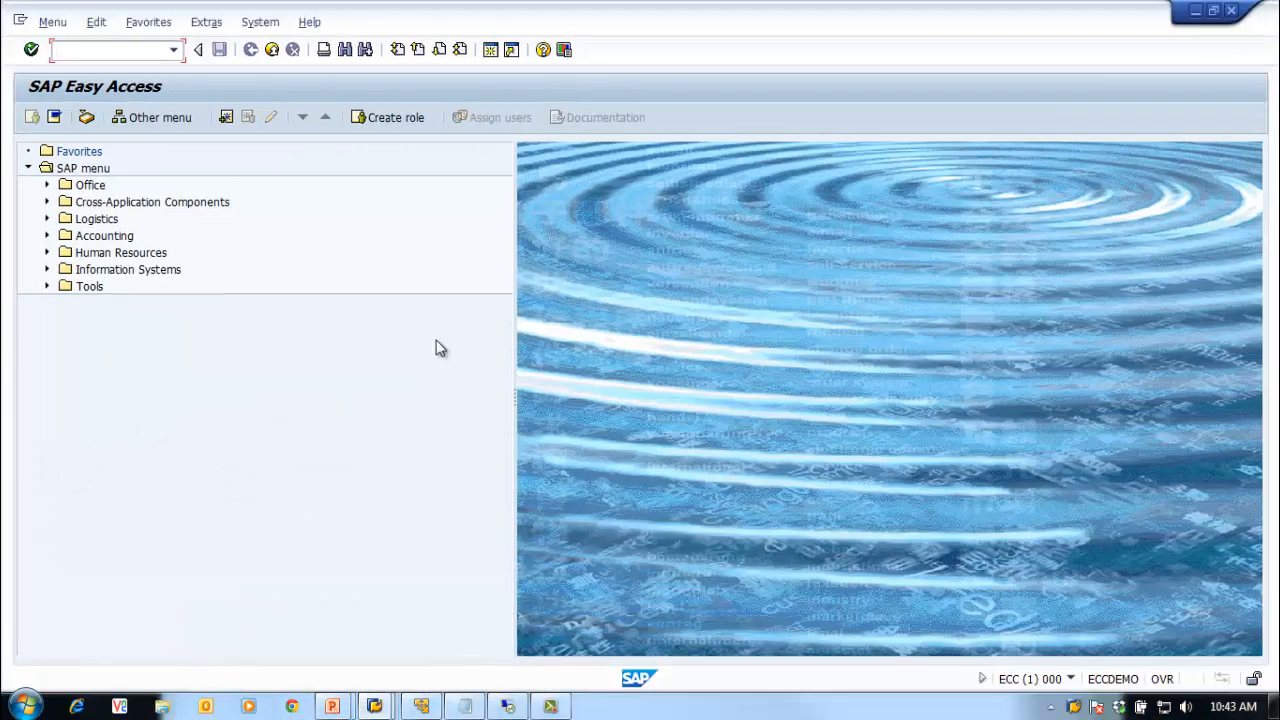
Step: Return to the ECCK900018 request display, select the request, and bring up the server's trans data folder
left_click(374, 706)
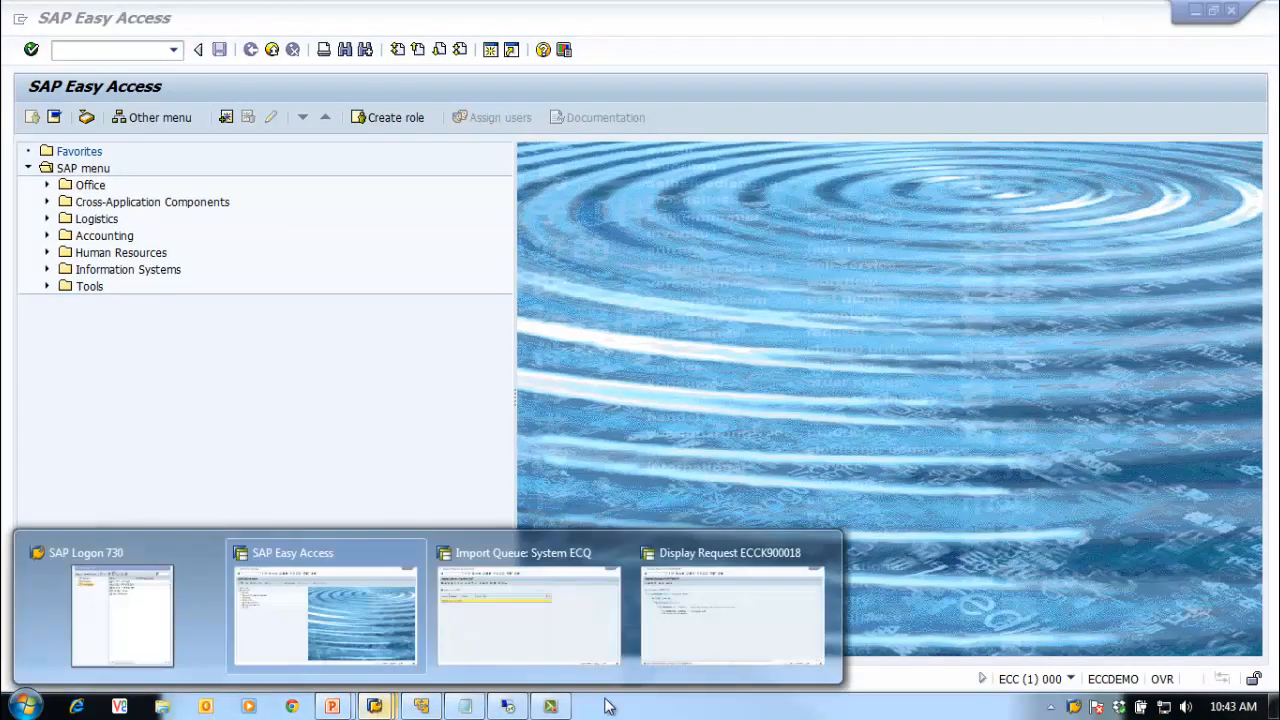
left_click(715, 636)
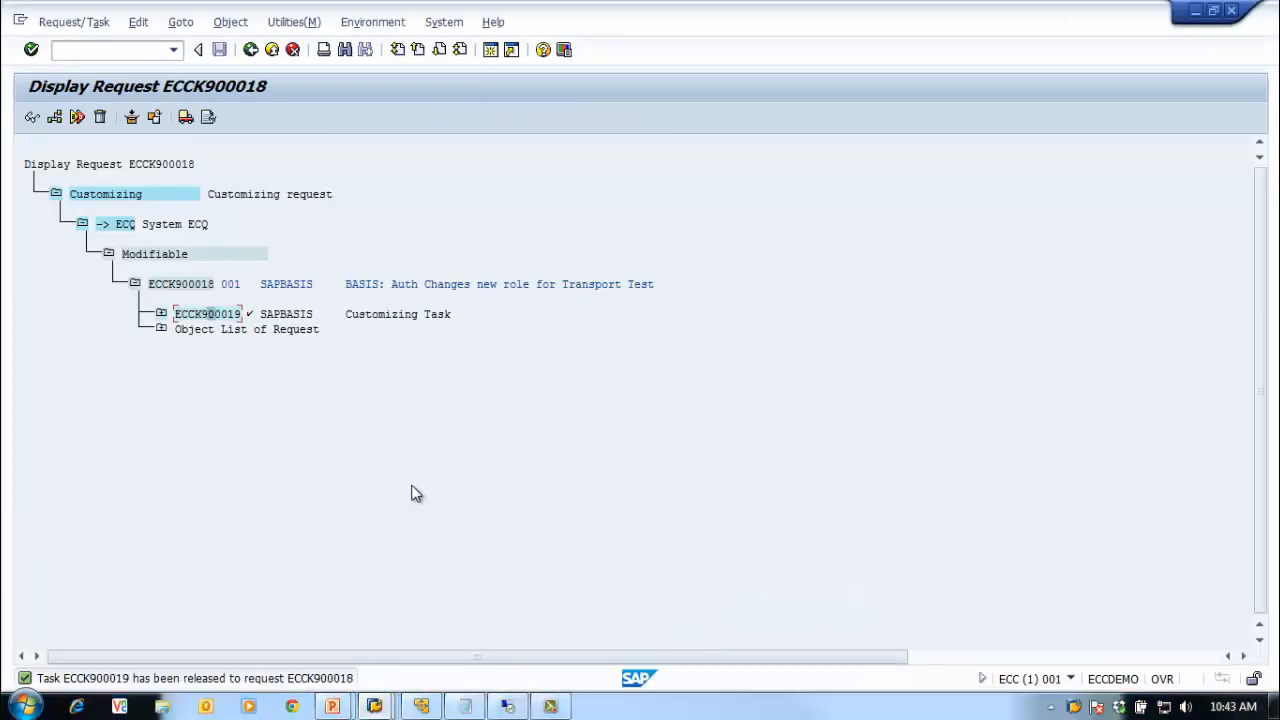
left_click(197, 286)
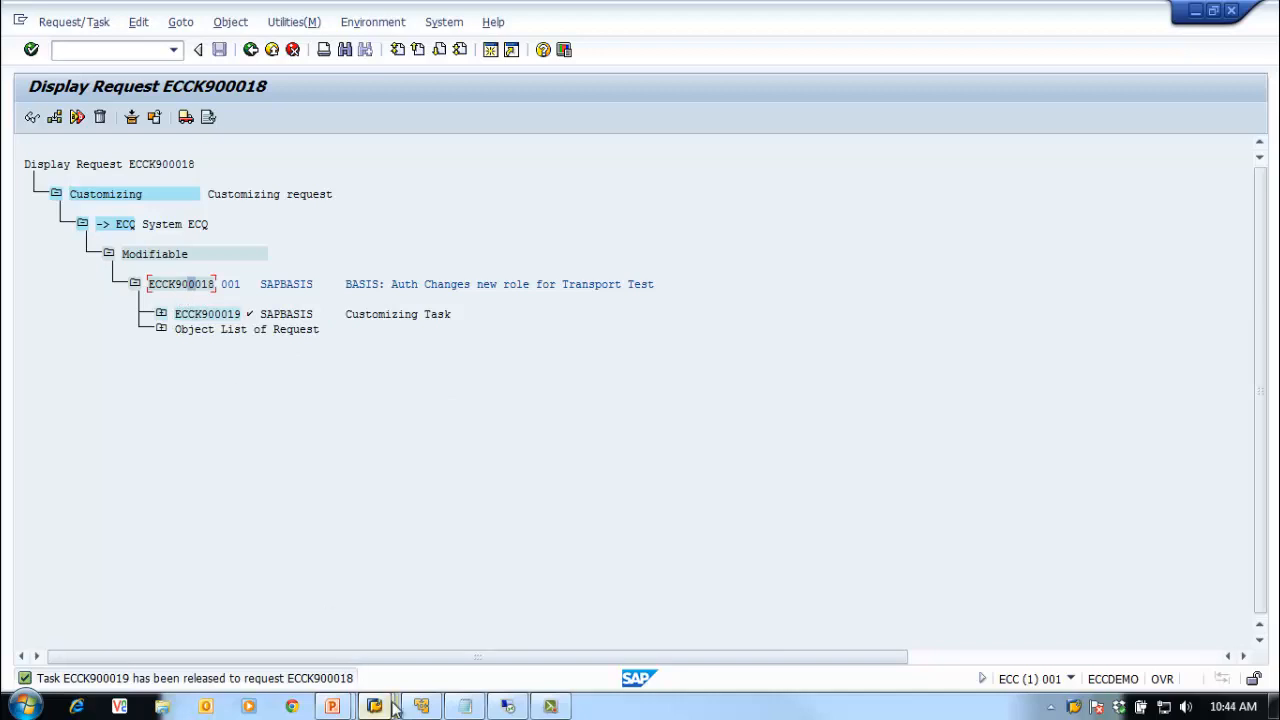
left_click(508, 706)
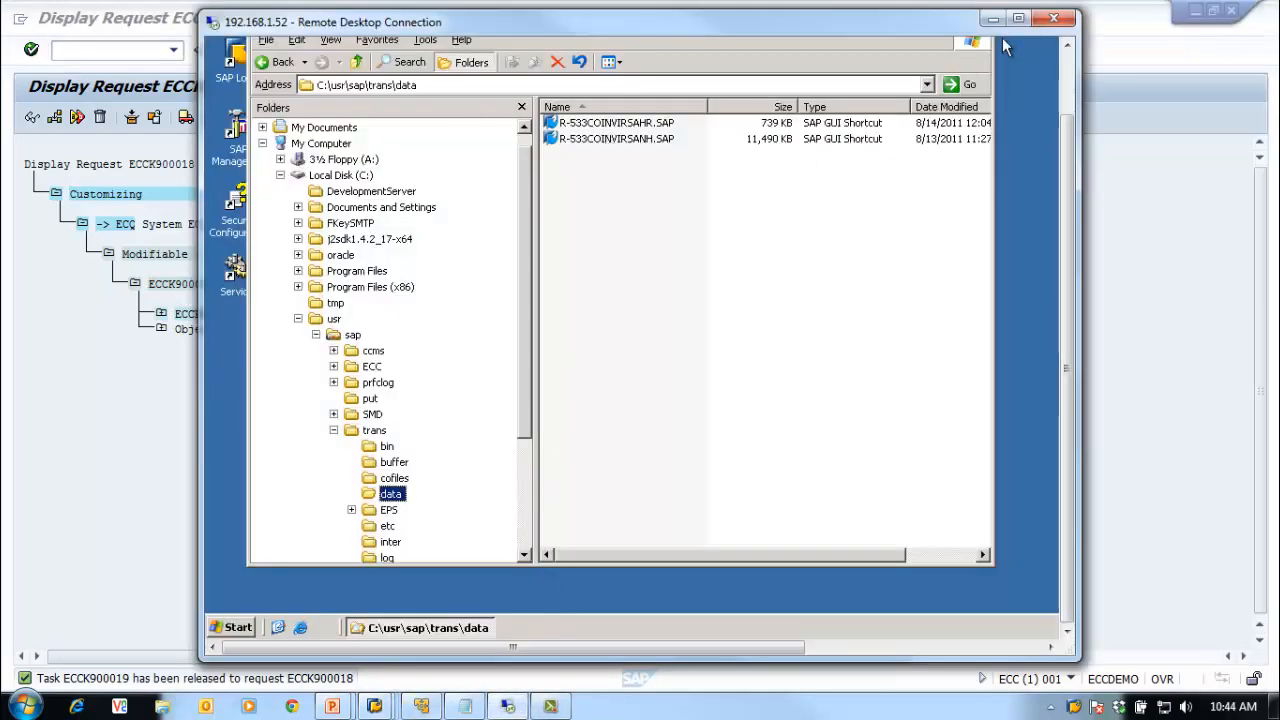
Step: Review the server's trans data folder with its two R-533 files, then return to the ECCK900018 display
left_click_drag(905, 32, 978, 50)
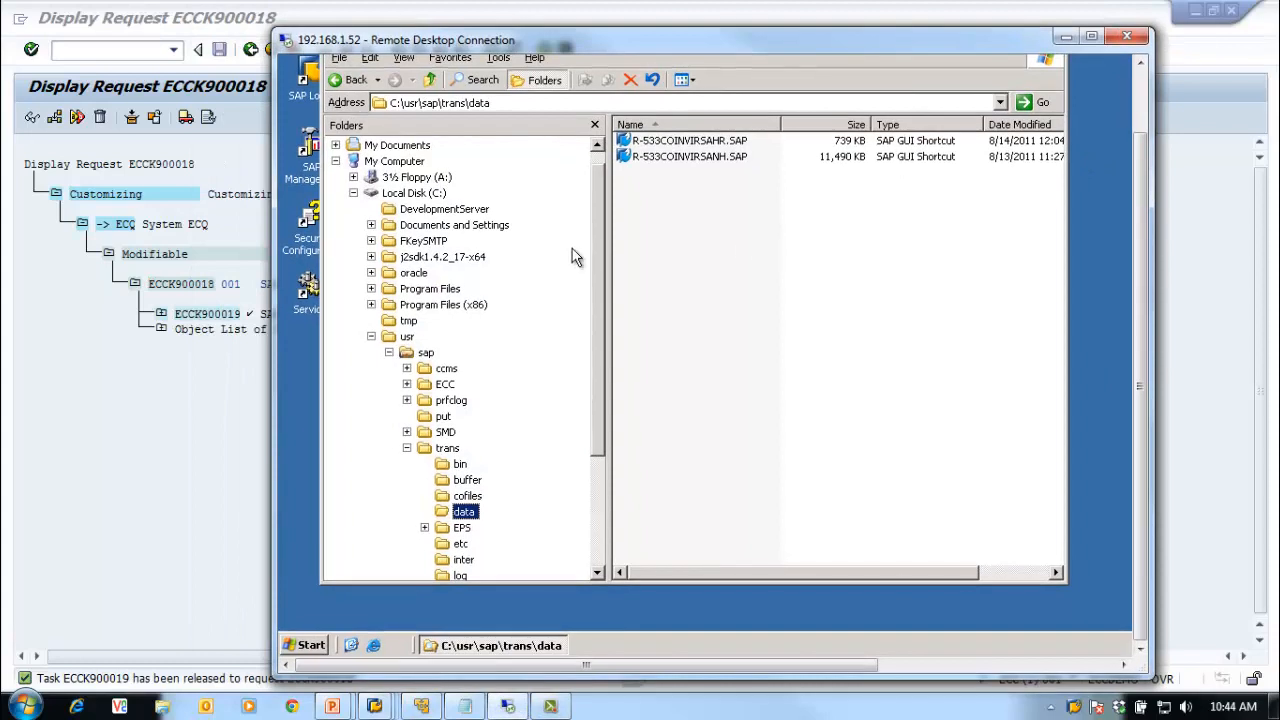
scroll(600, 290, "up", 1)
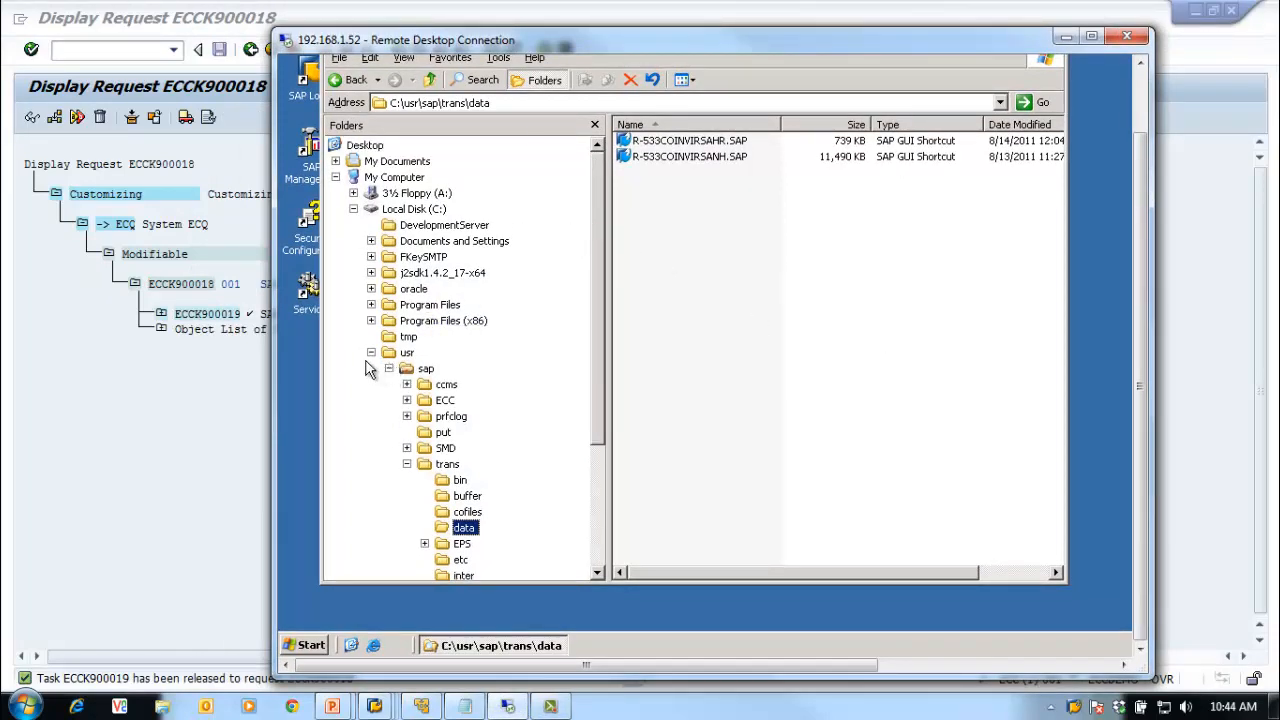
left_click(151, 331)
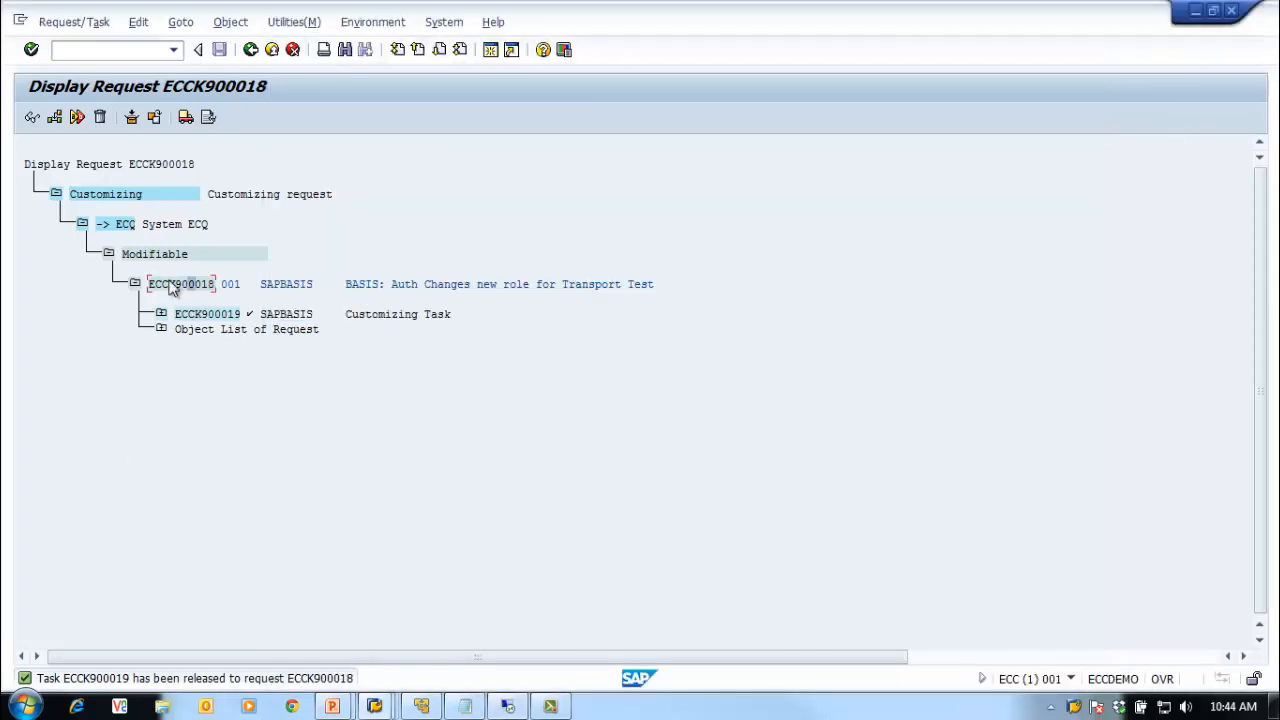
Step: Release request ECCK900018 and check the server's data folder for the export
left_click(185, 117)
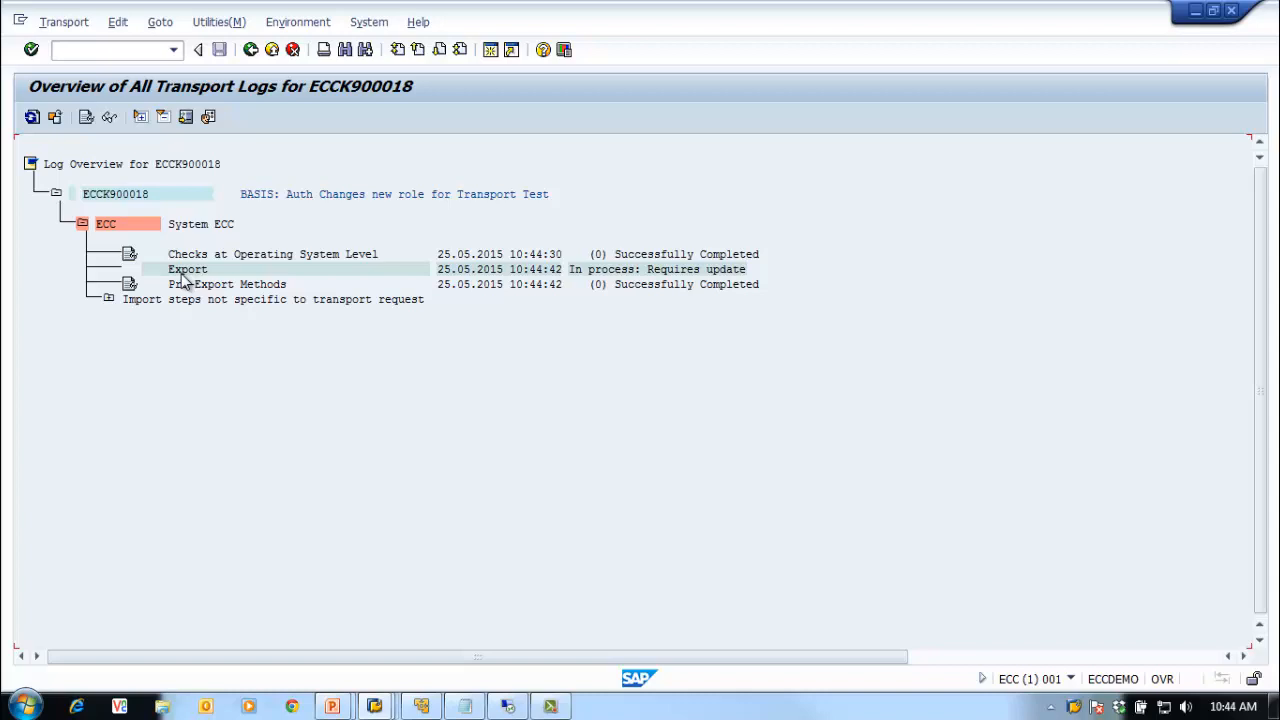
left_click(508, 706)
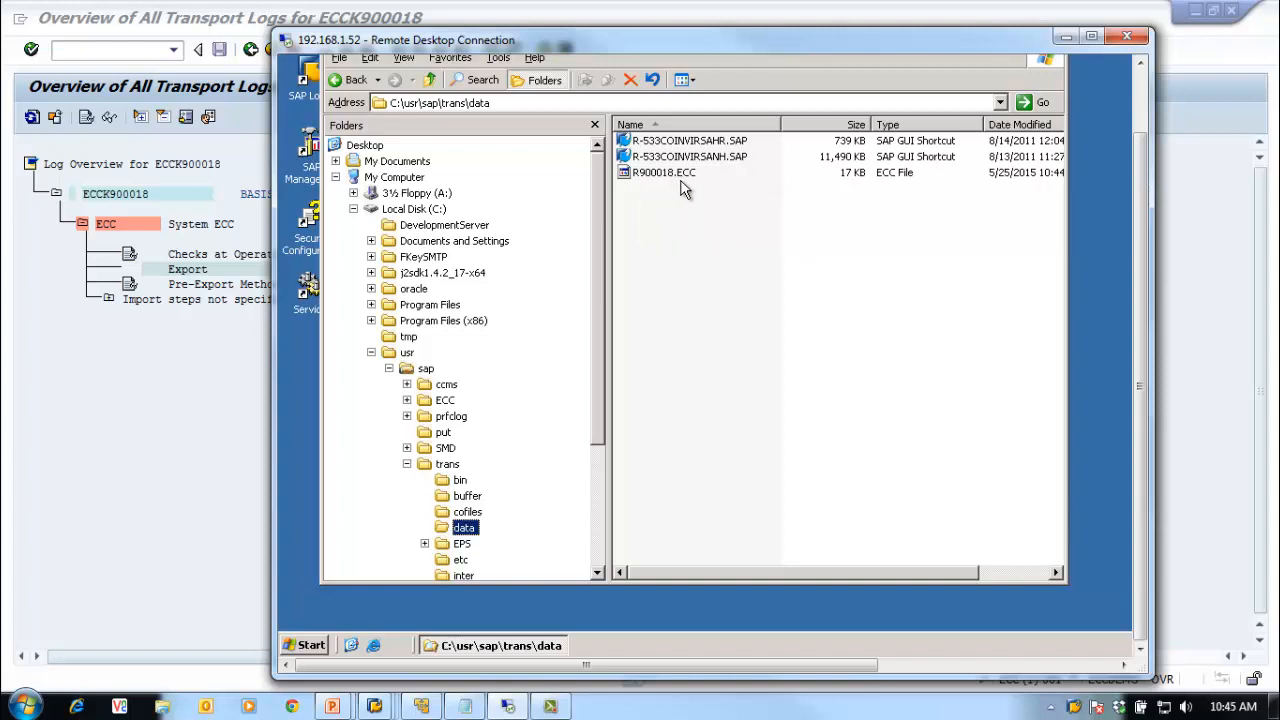
left_click_drag(669, 43, 726, 28)
Step: Refresh the transport logs, expand the ECQ steps, and view R900018.ECC in trans\data
left_click(280, 370)
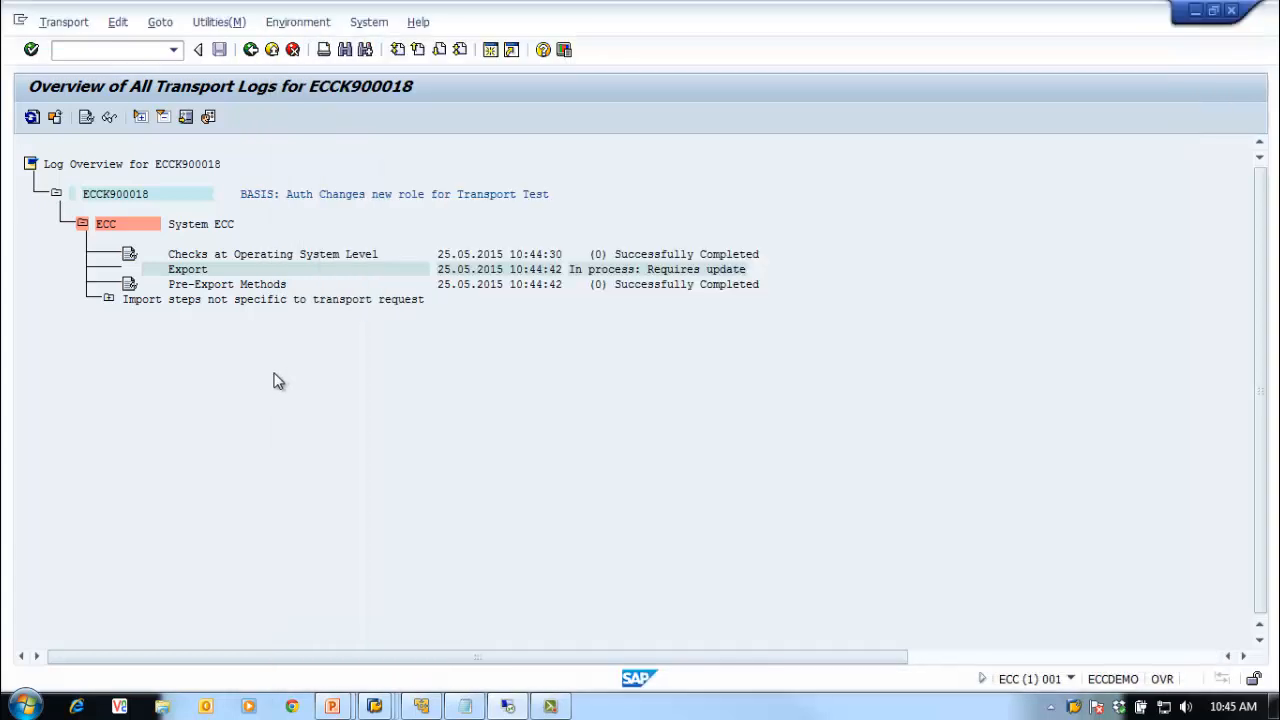
left_click(32, 117)
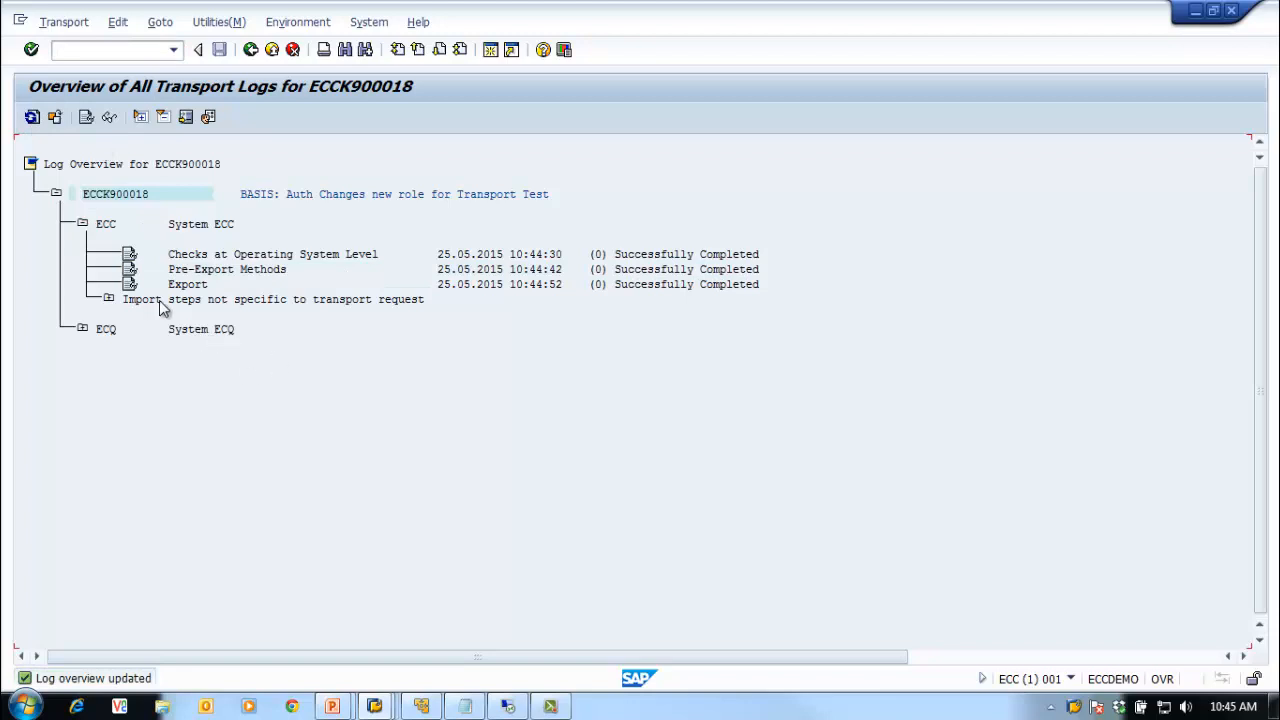
left_click(83, 330)
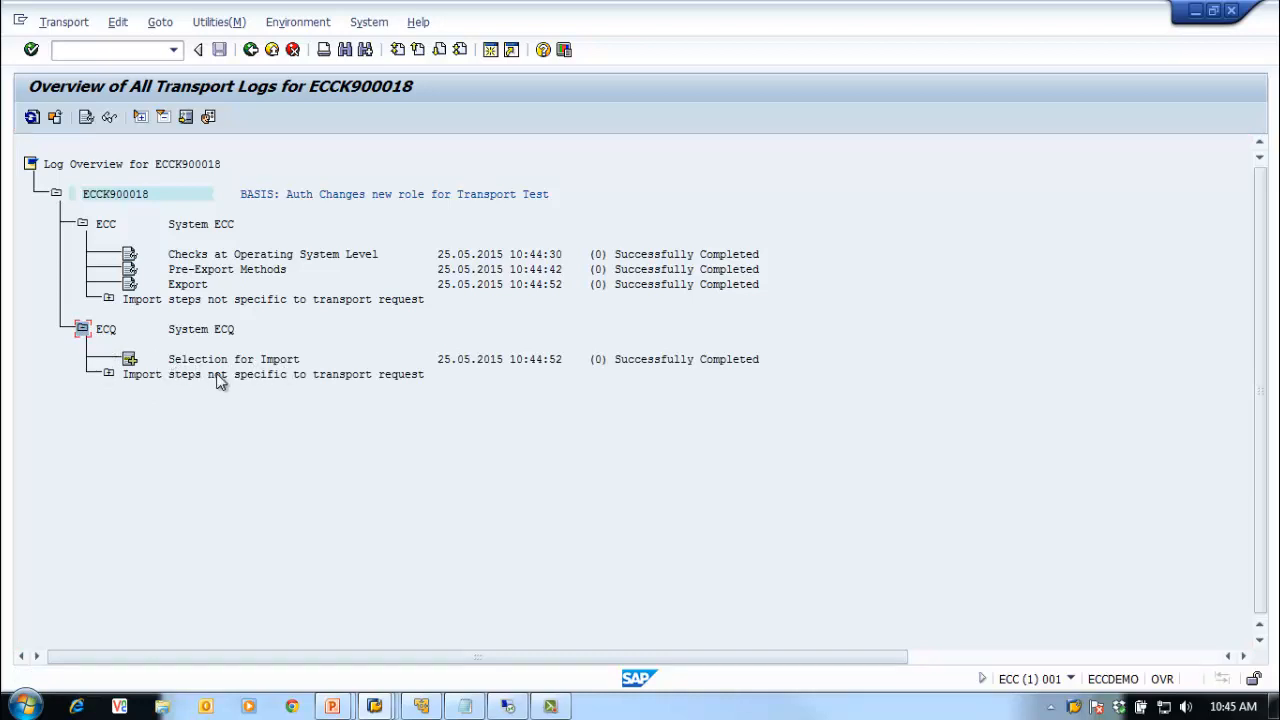
mouse_move(510, 708)
left_click(508, 676)
left_click(800, 356)
Step: In the DEV trans folder, locate K900018.ECC in cofiles and R900018.ECC in data
left_click_drag(1192, 397, 1185, 353)
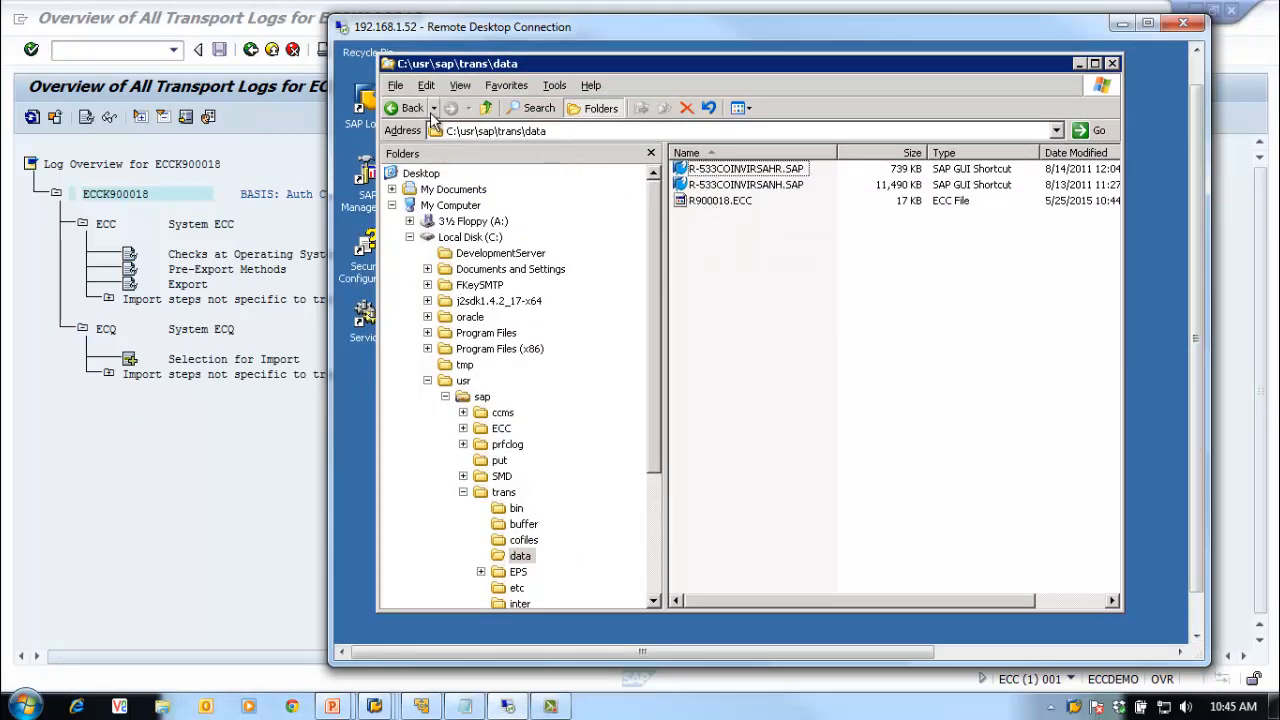
left_click(393, 107)
left_click(404, 112)
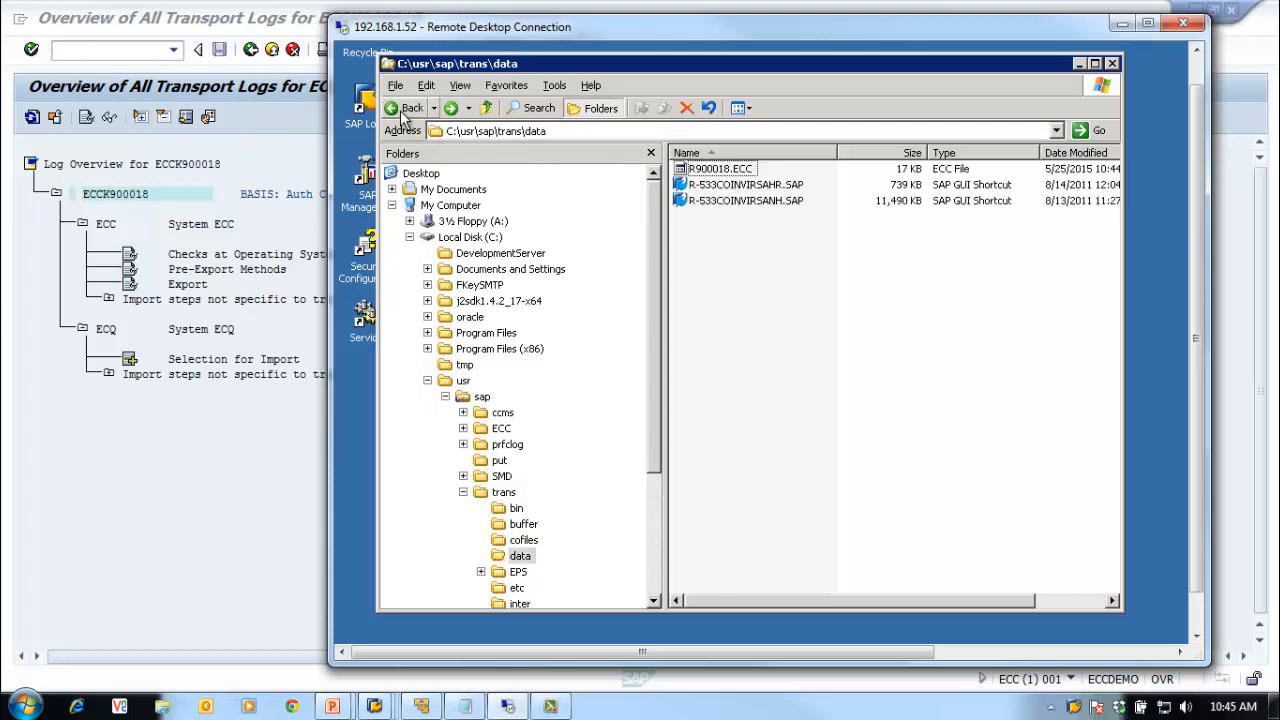
left_click(404, 112)
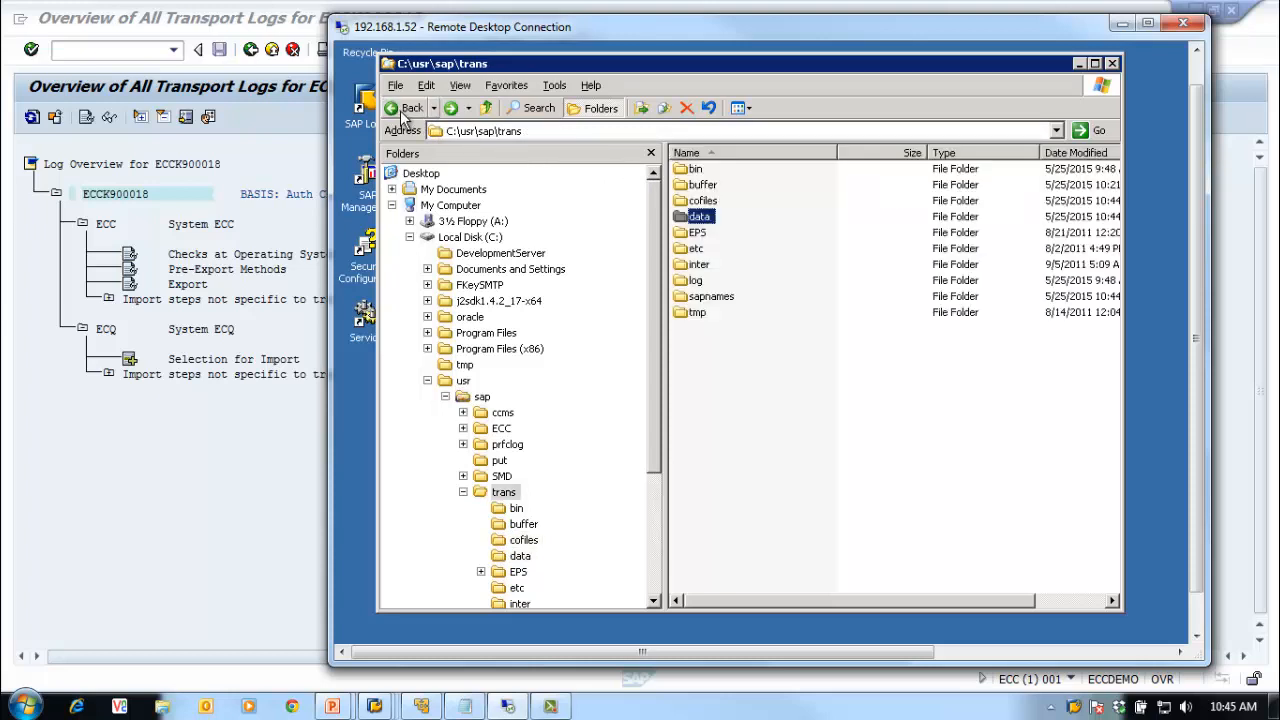
double_click(694, 202)
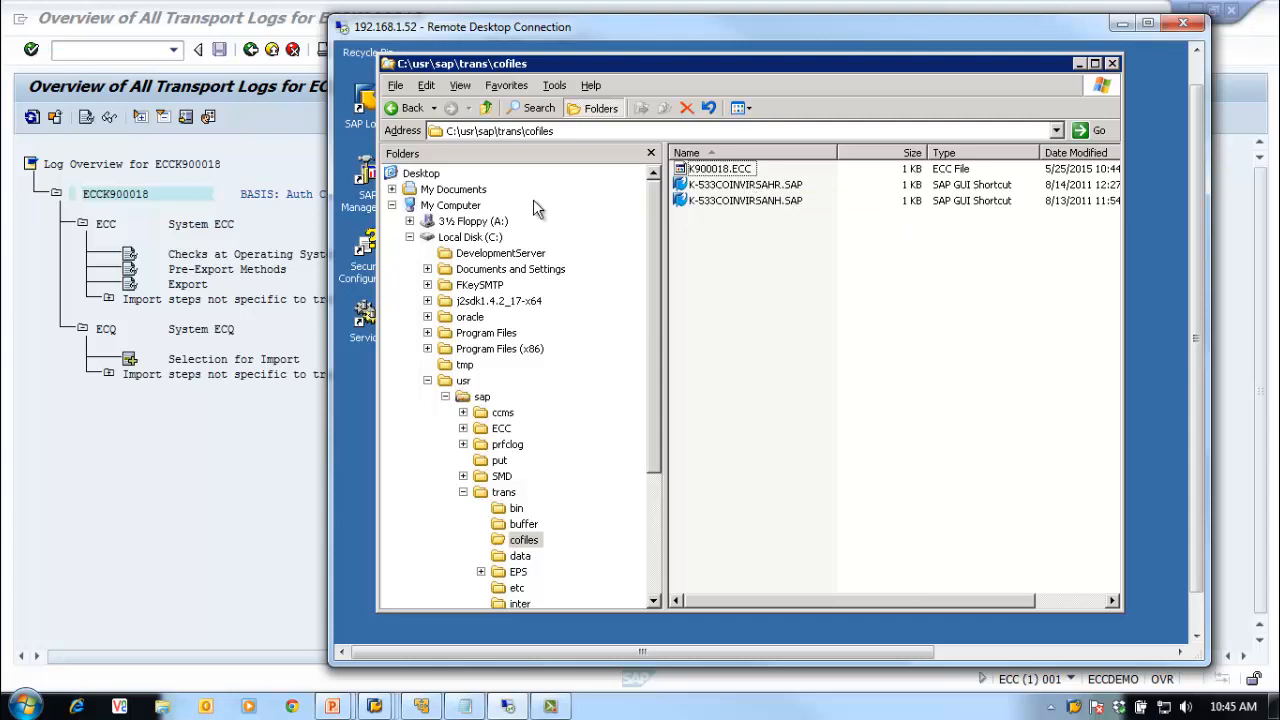
left_click(400, 110)
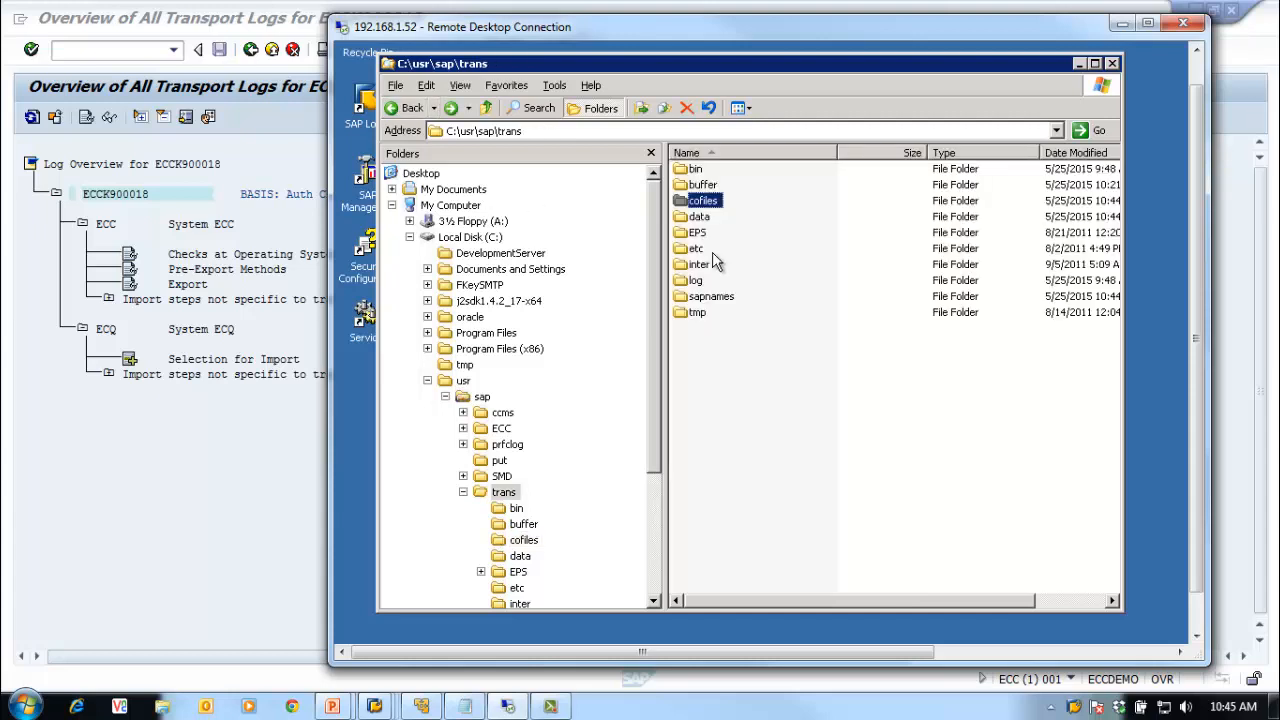
double_click(700, 216)
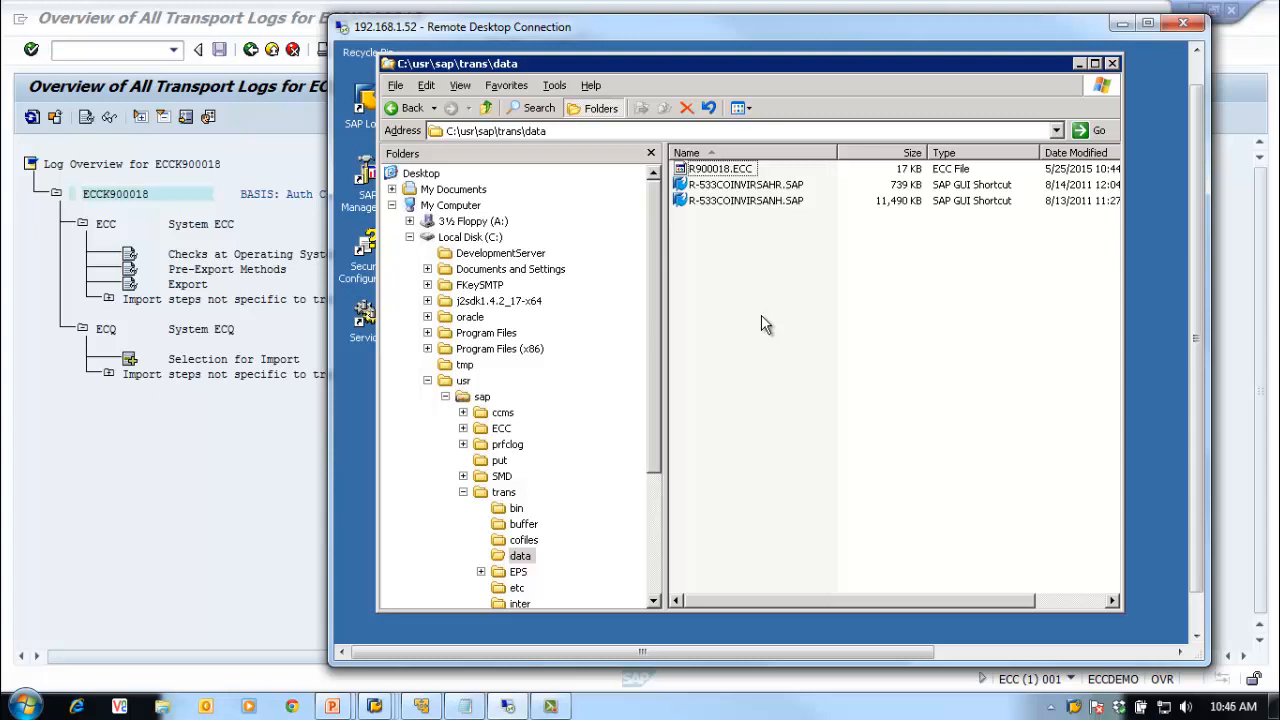
Step: Recheck cofiles and data, then refresh the SAP ECCK900018 transport log overview
left_click(406, 108)
double_click(702, 200)
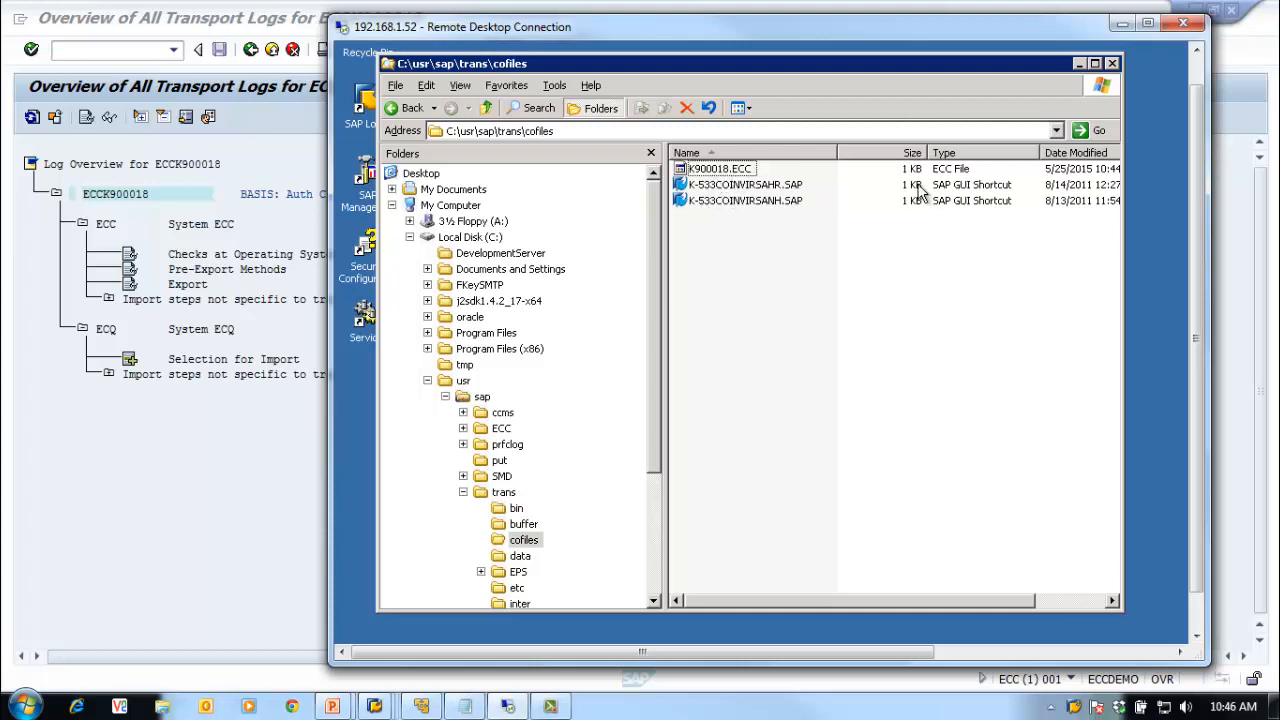
left_click(406, 109)
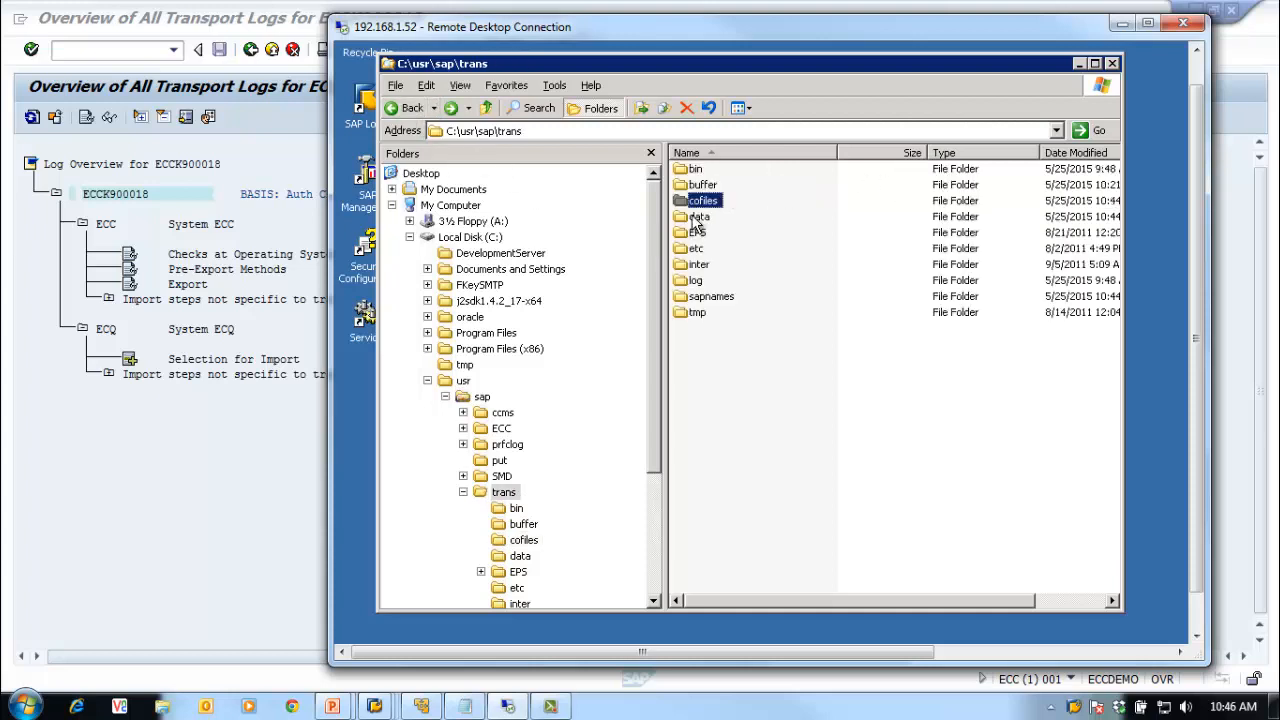
double_click(694, 217)
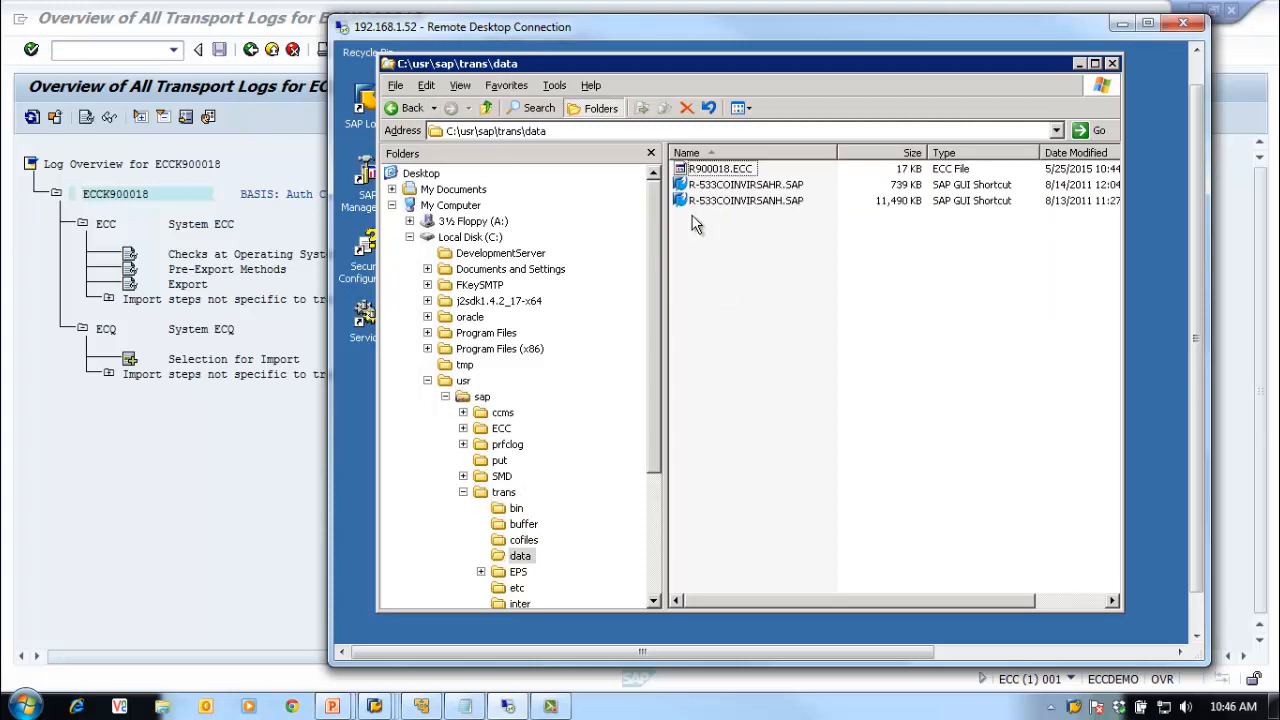
left_click(406, 108)
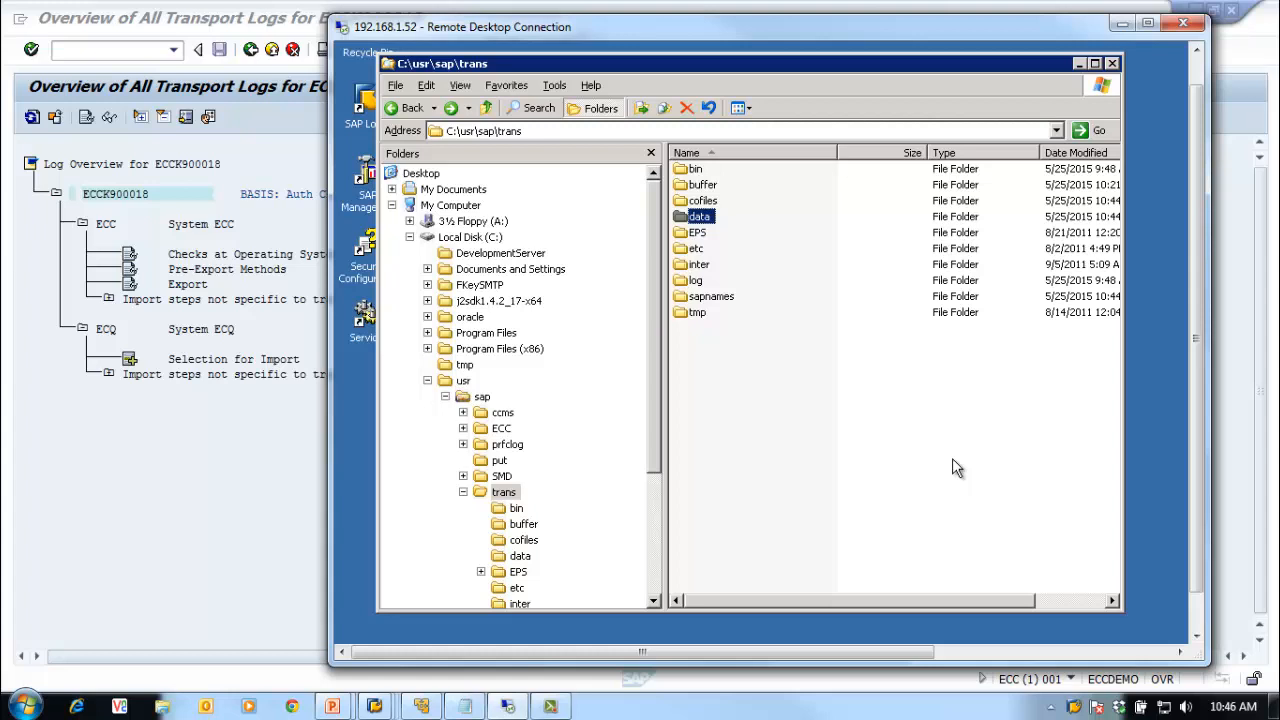
left_click(78, 450)
left_click(32, 117)
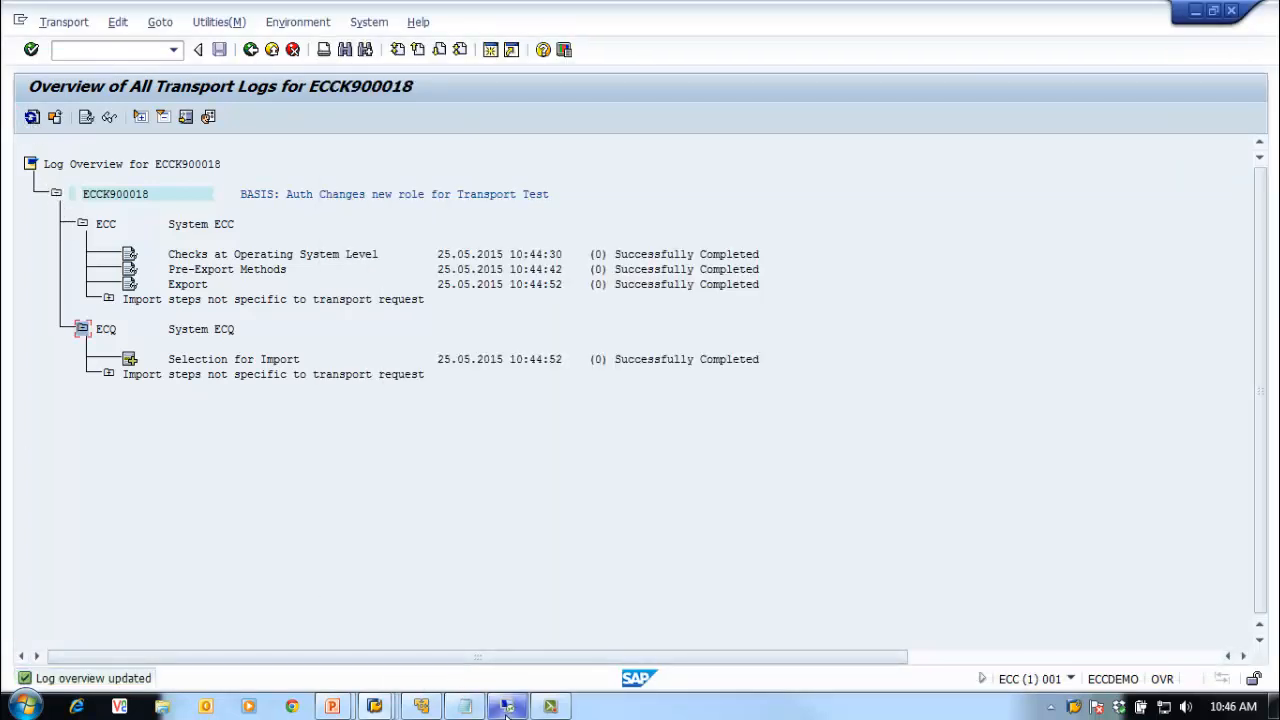
Step: Bring the Import Queue: System ECQ window forward and refresh it to list ECCK900018
mouse_move(388, 708)
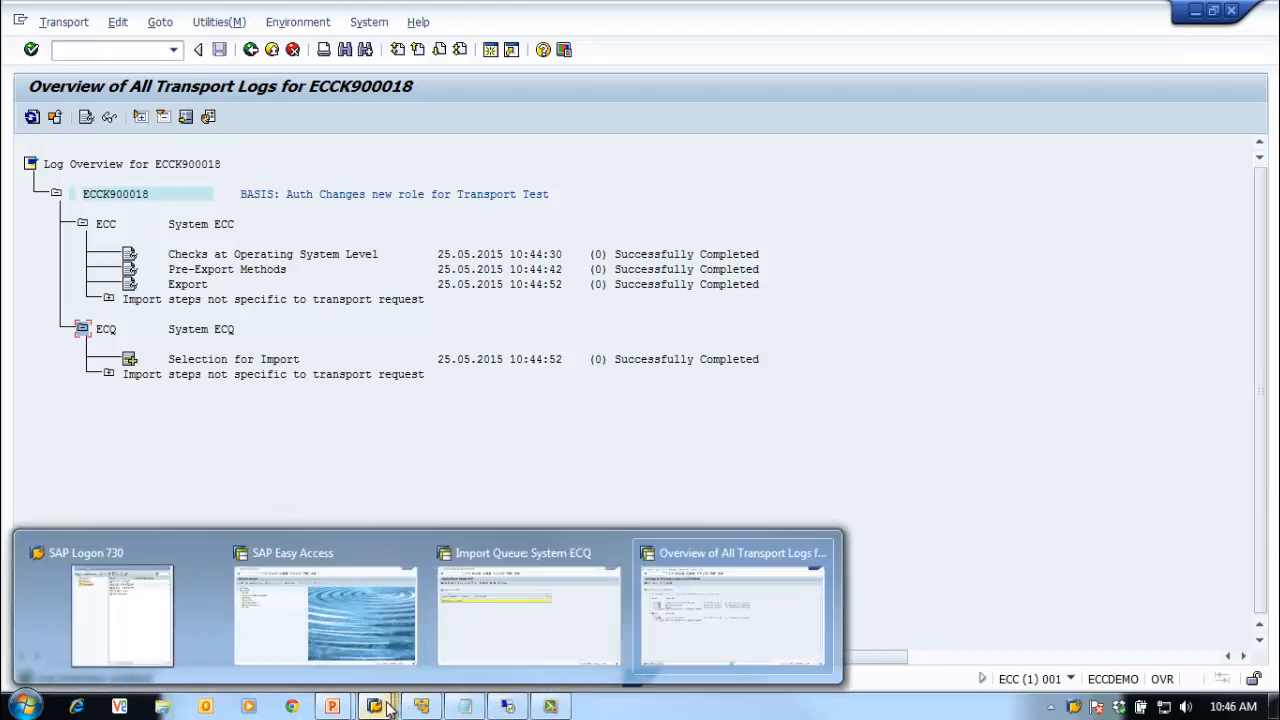
left_click(480, 651)
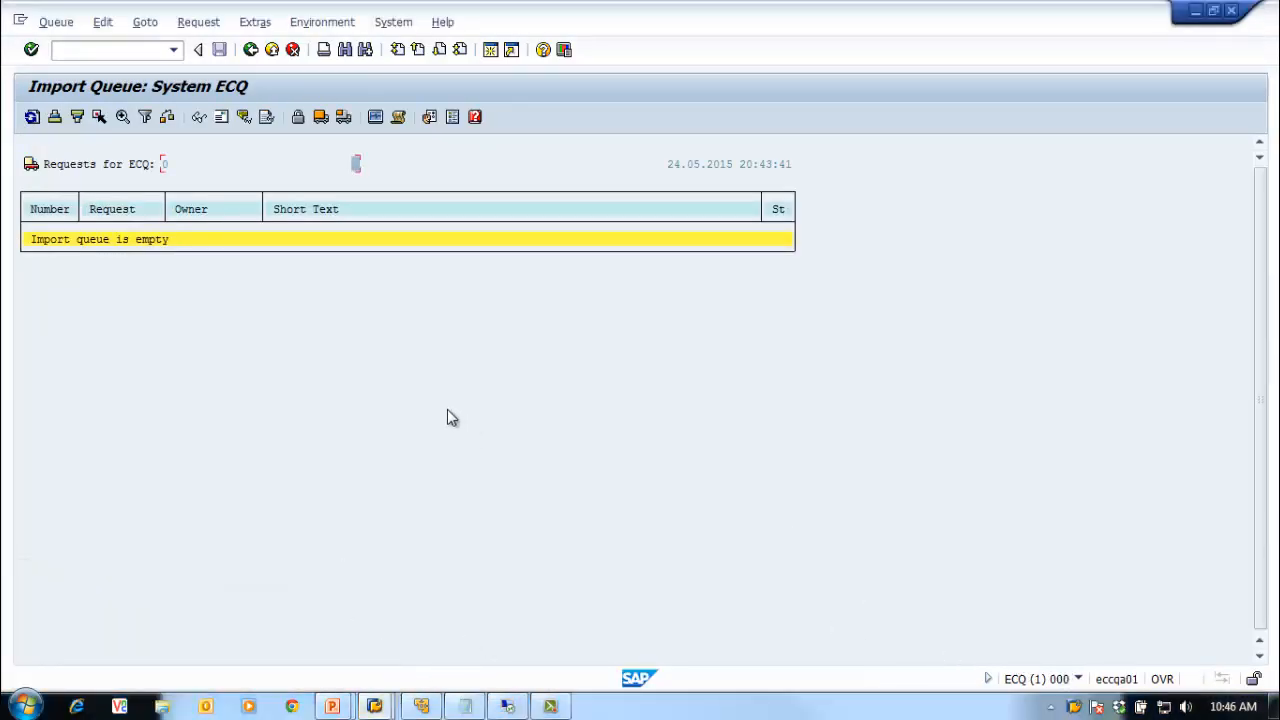
left_click(31, 118)
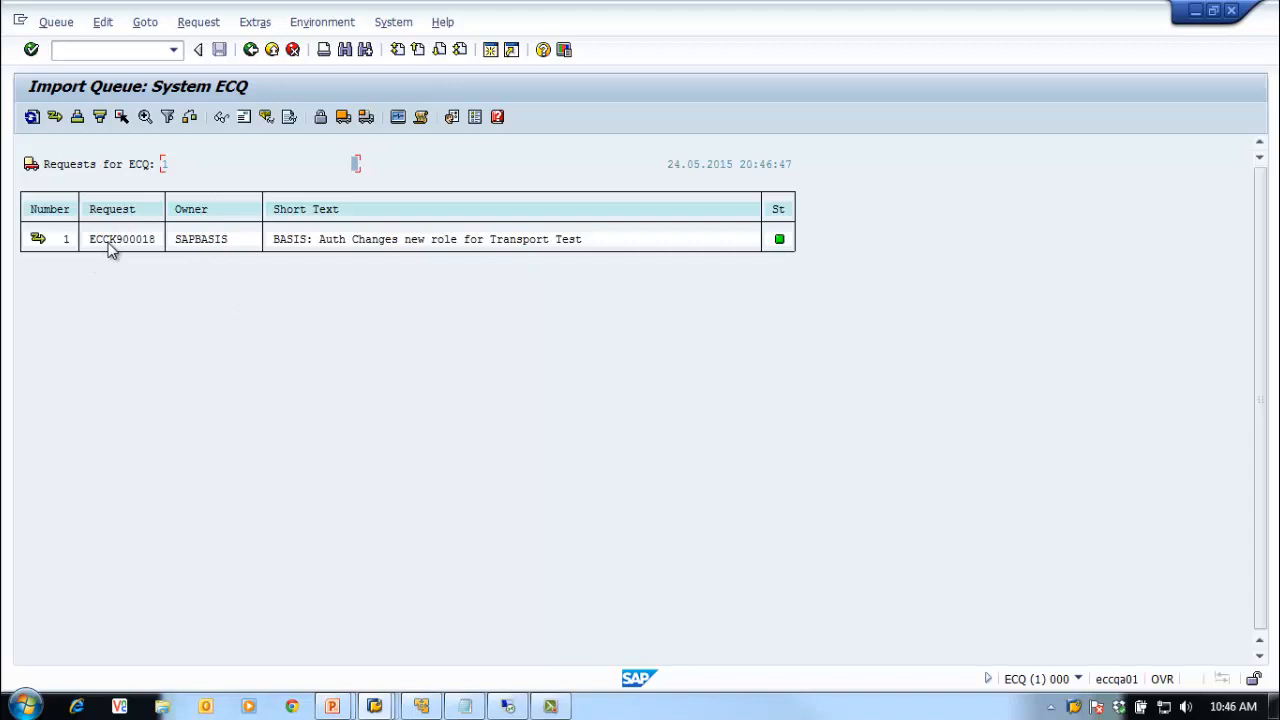
mouse_move(38, 246)
Step: Adjust the ECQ import queue, confirm transferring ECCK900018's files, and bring up the ECC6QA VM
left_click(57, 119)
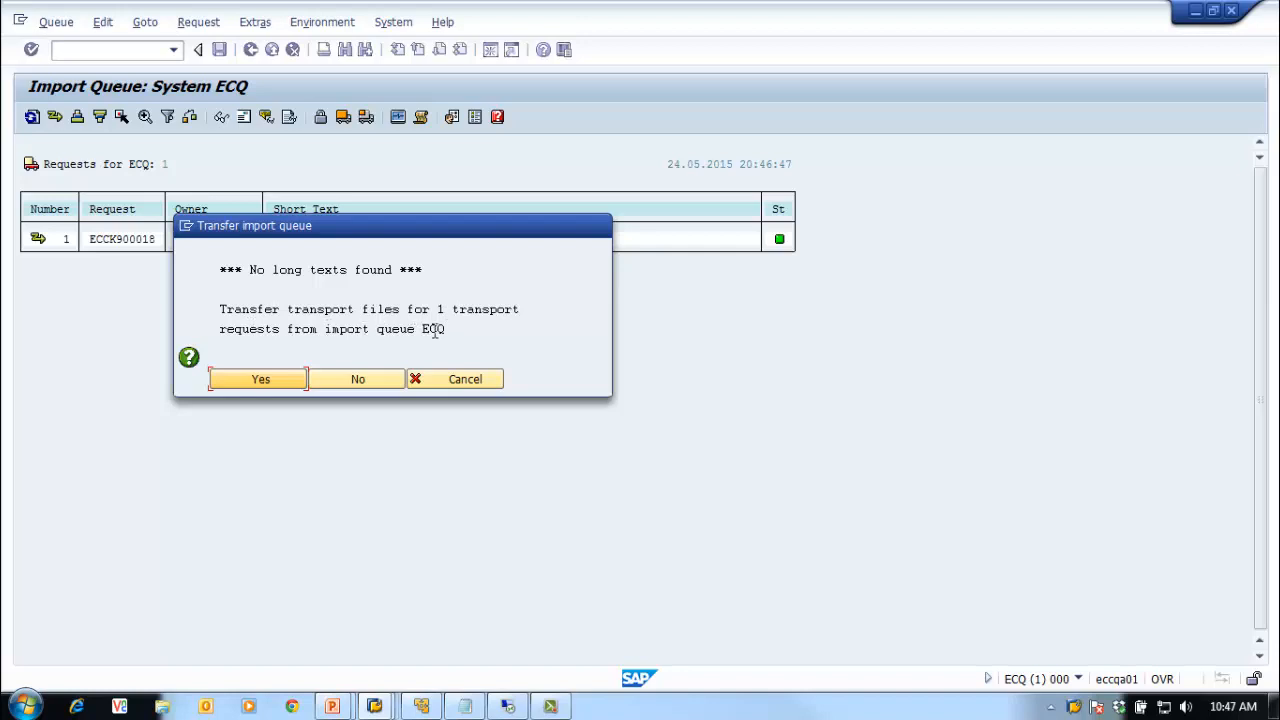
left_click(283, 389)
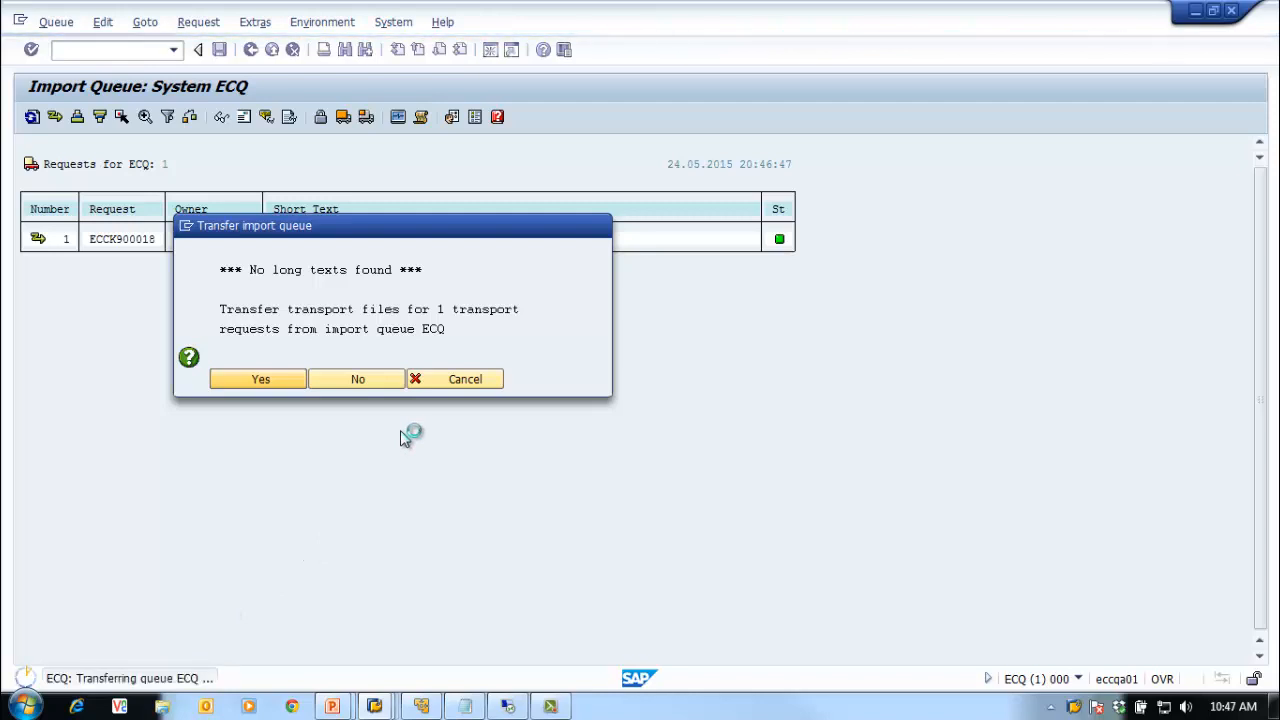
mouse_move(422, 706)
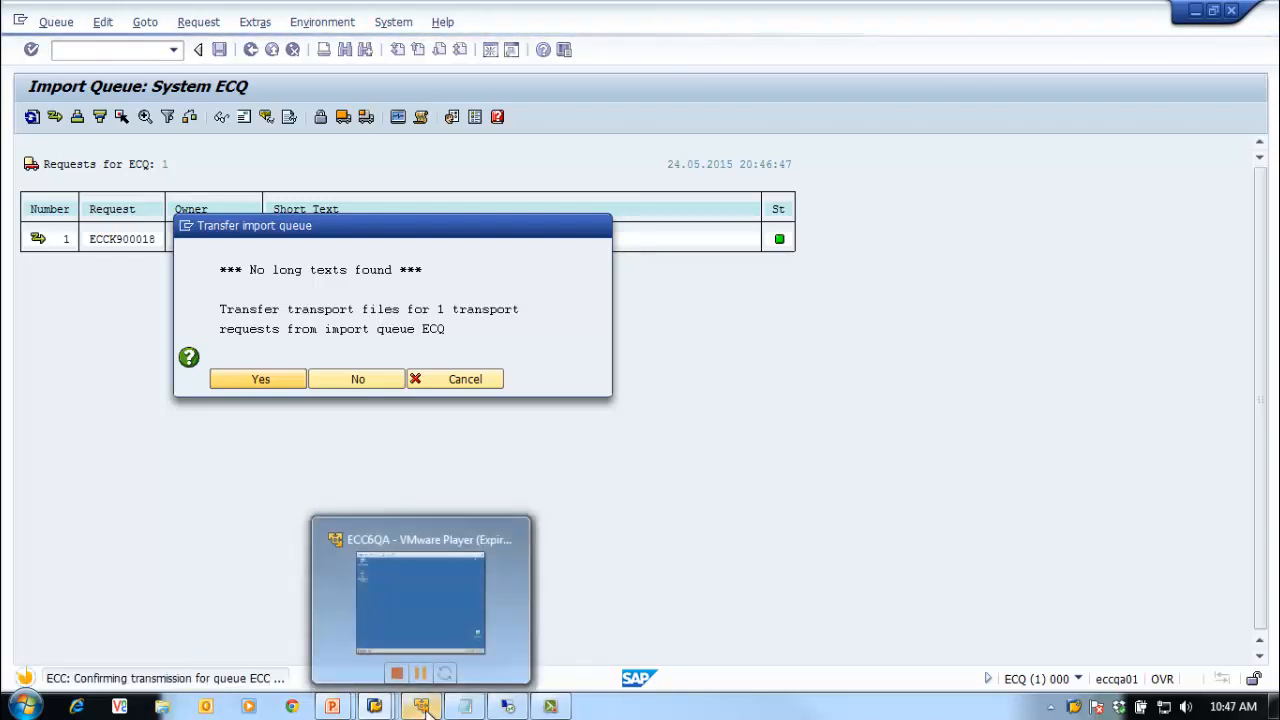
left_click(425, 608)
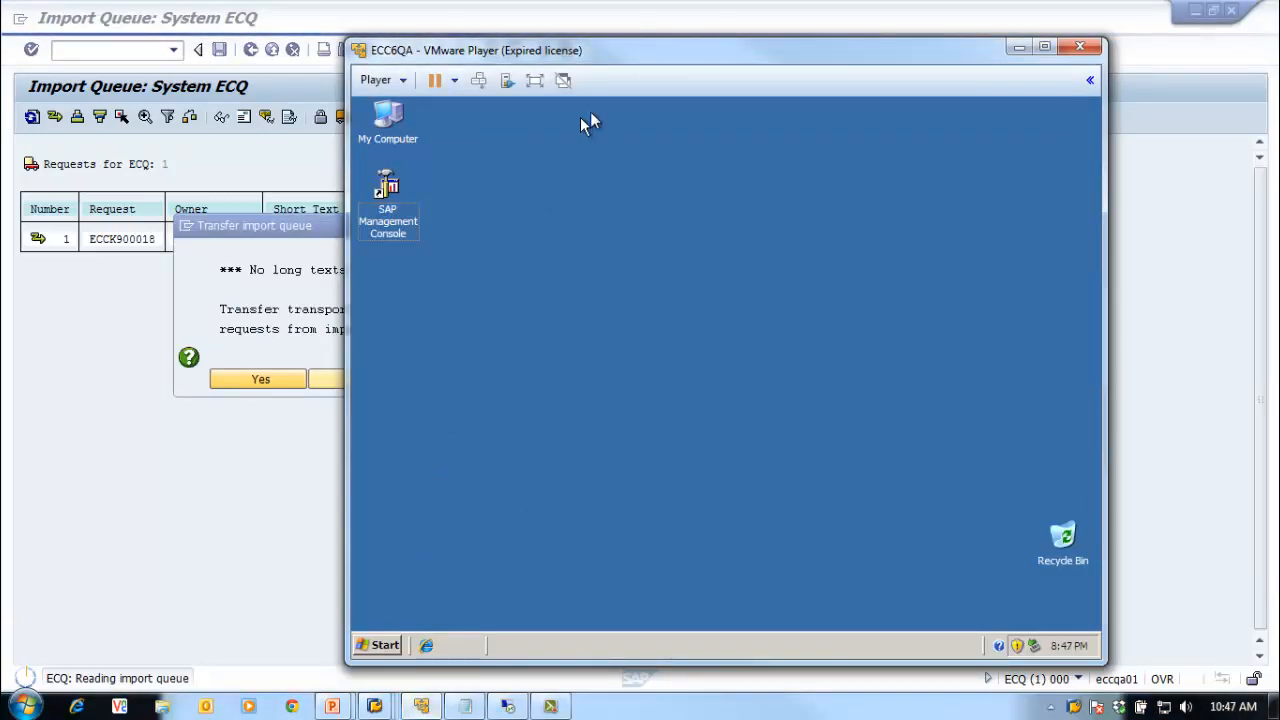
left_click_drag(652, 50, 721, 47)
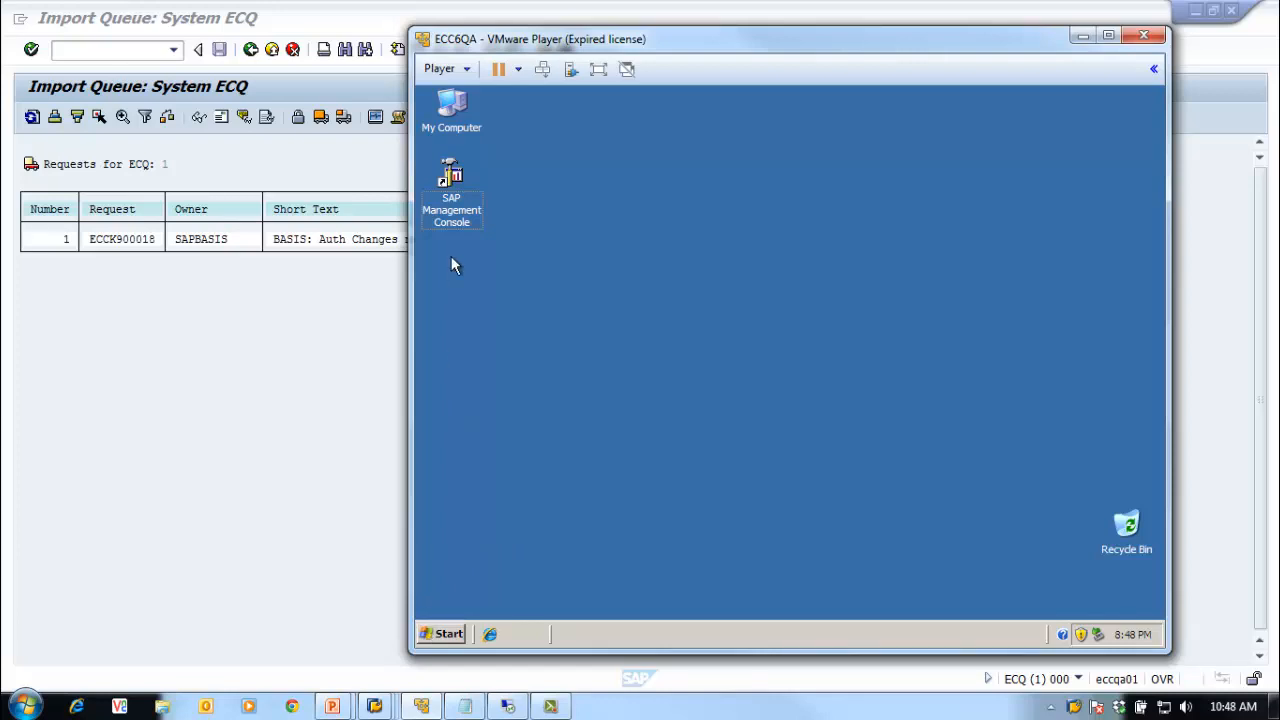
left_click(450, 636)
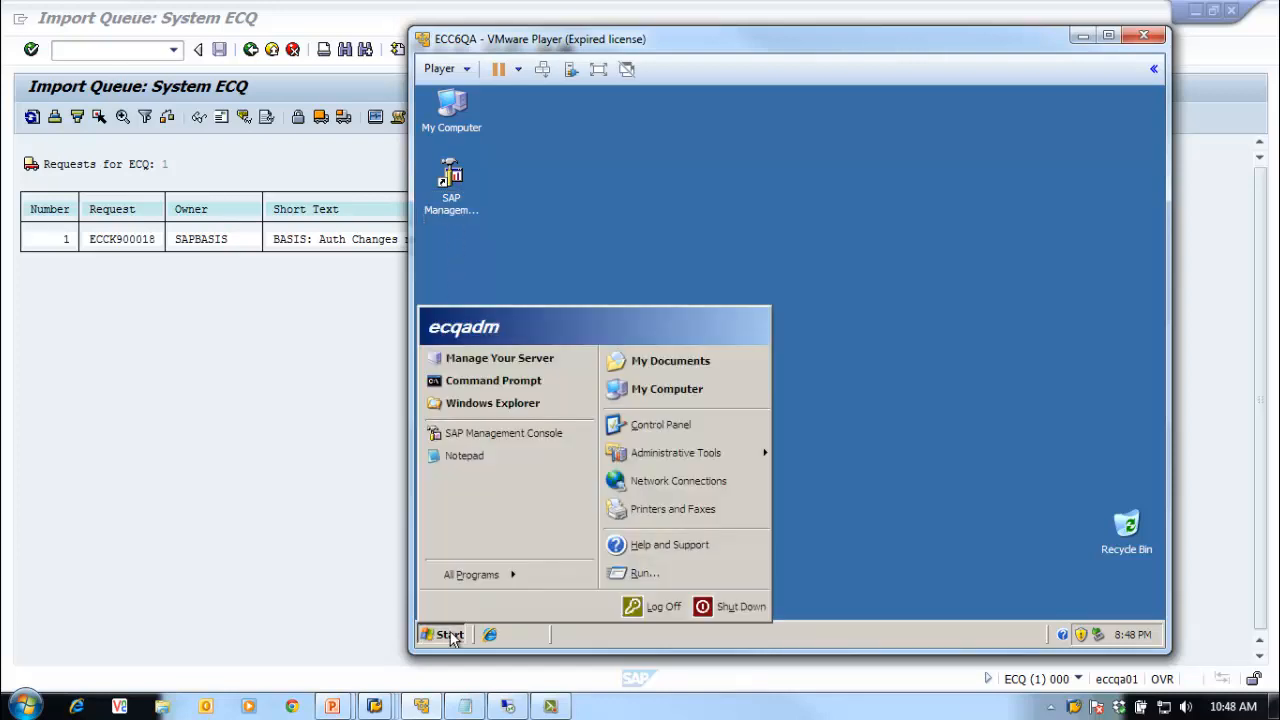
Step: On the QA server, open Windows Explorer and navigate to C:\usr\sap\trans
left_click(535, 404)
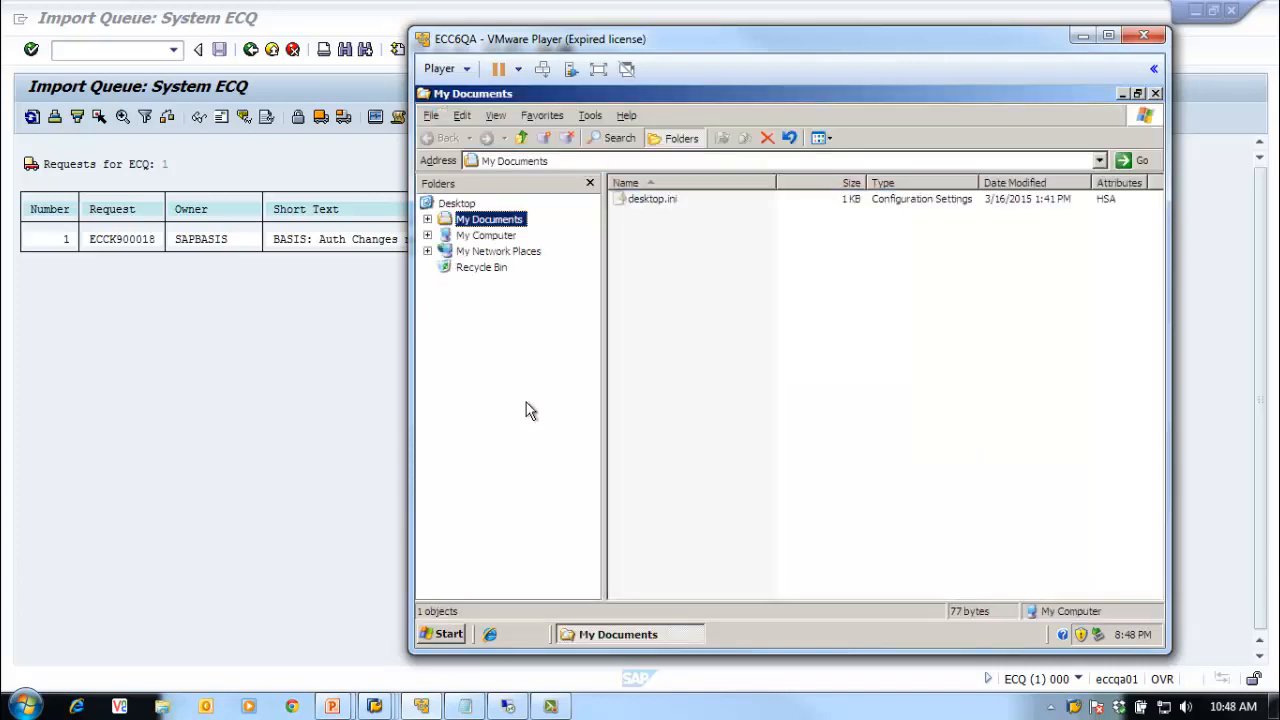
left_click(427, 235)
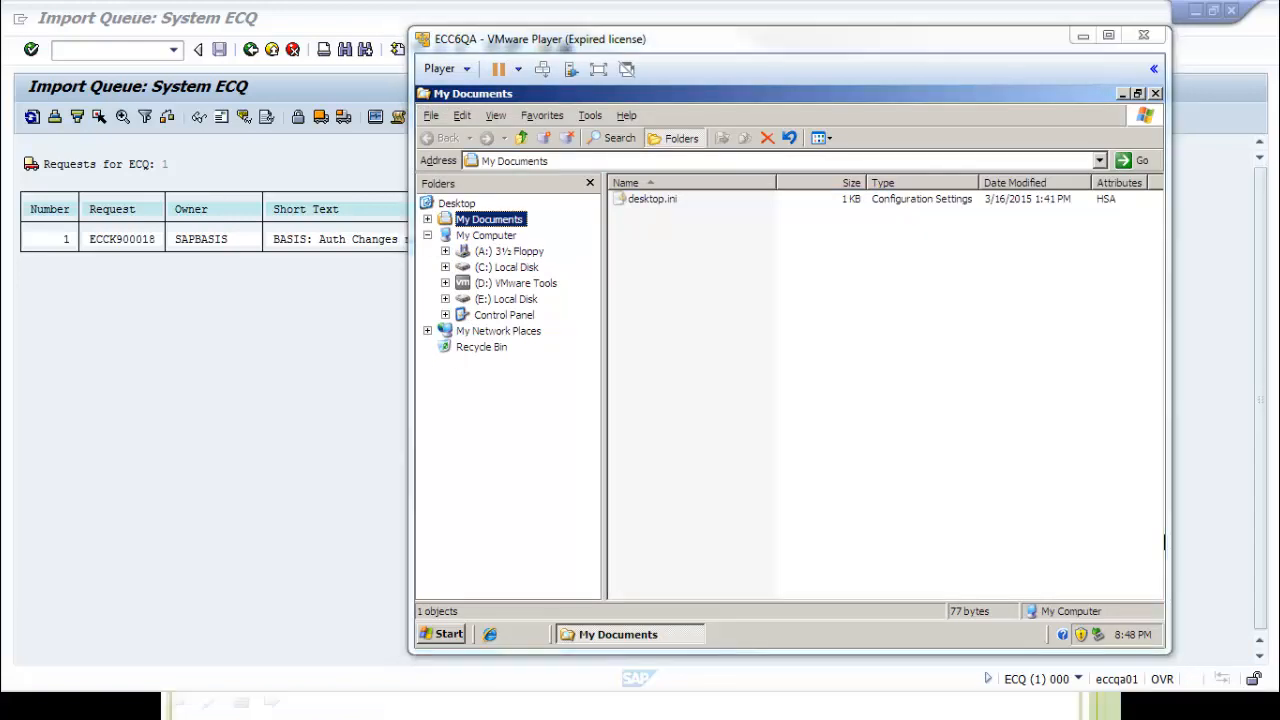
left_click(445, 268)
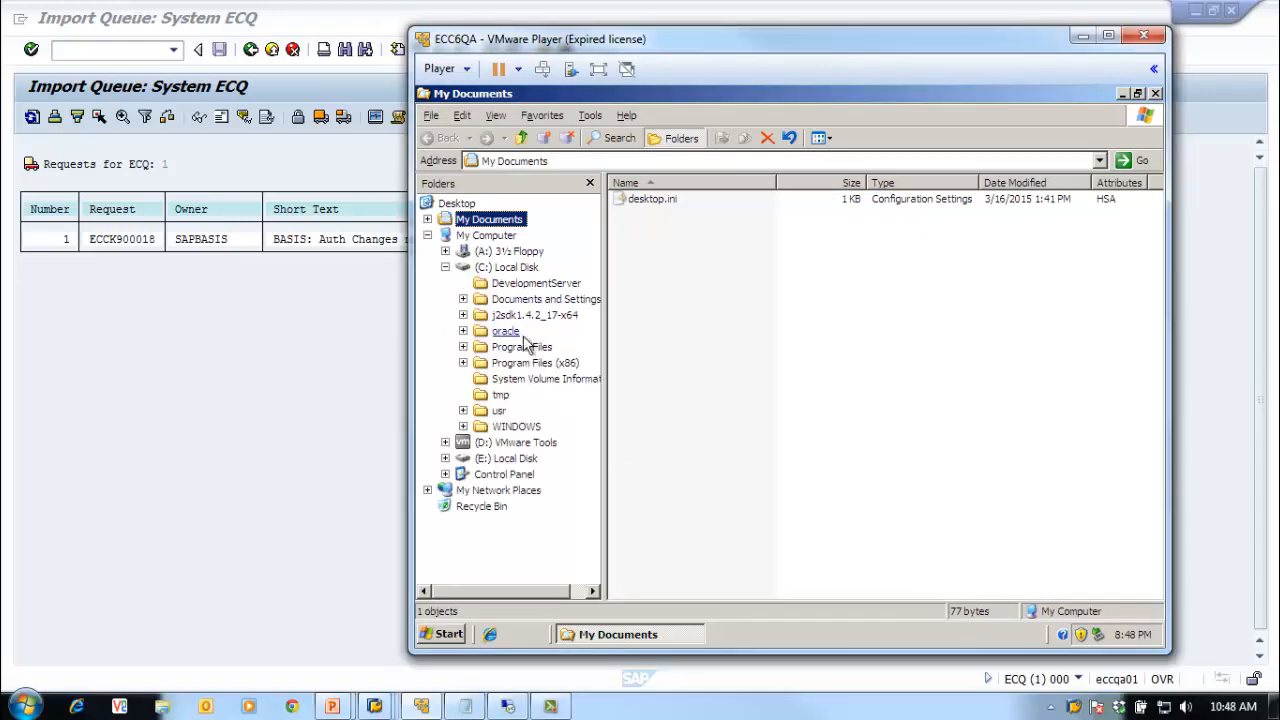
left_click(500, 411)
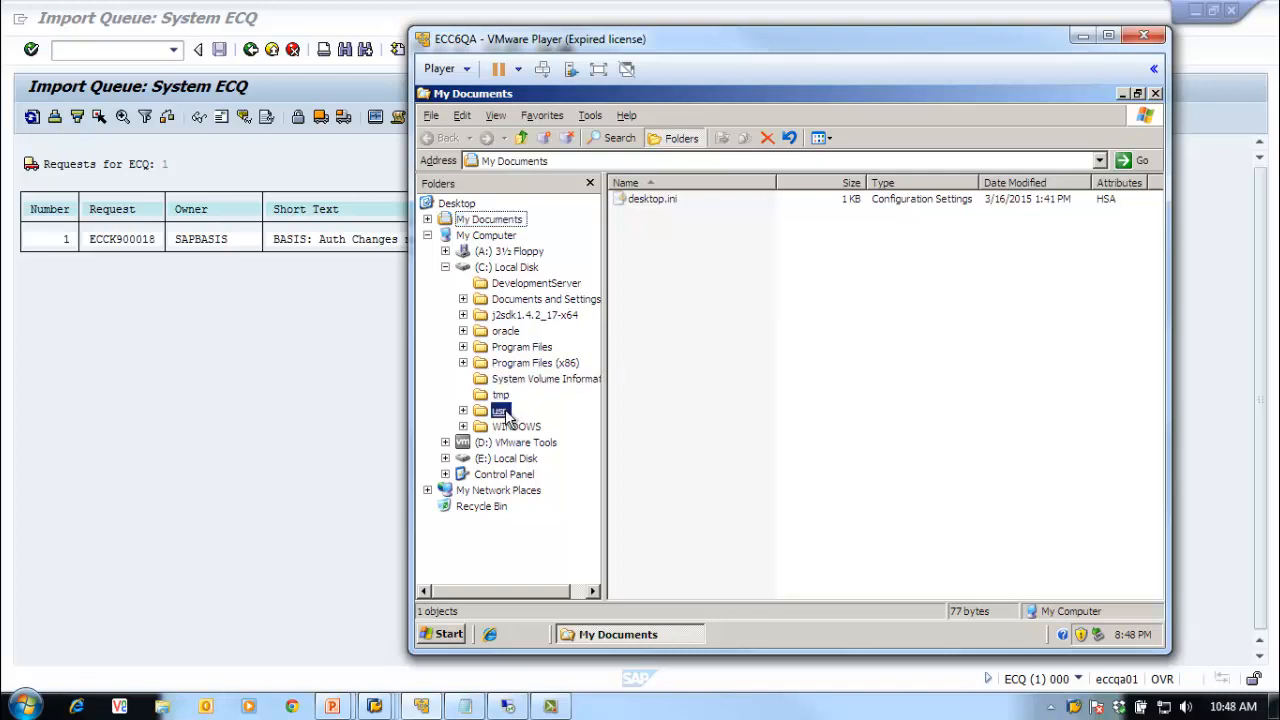
double_click(500, 411)
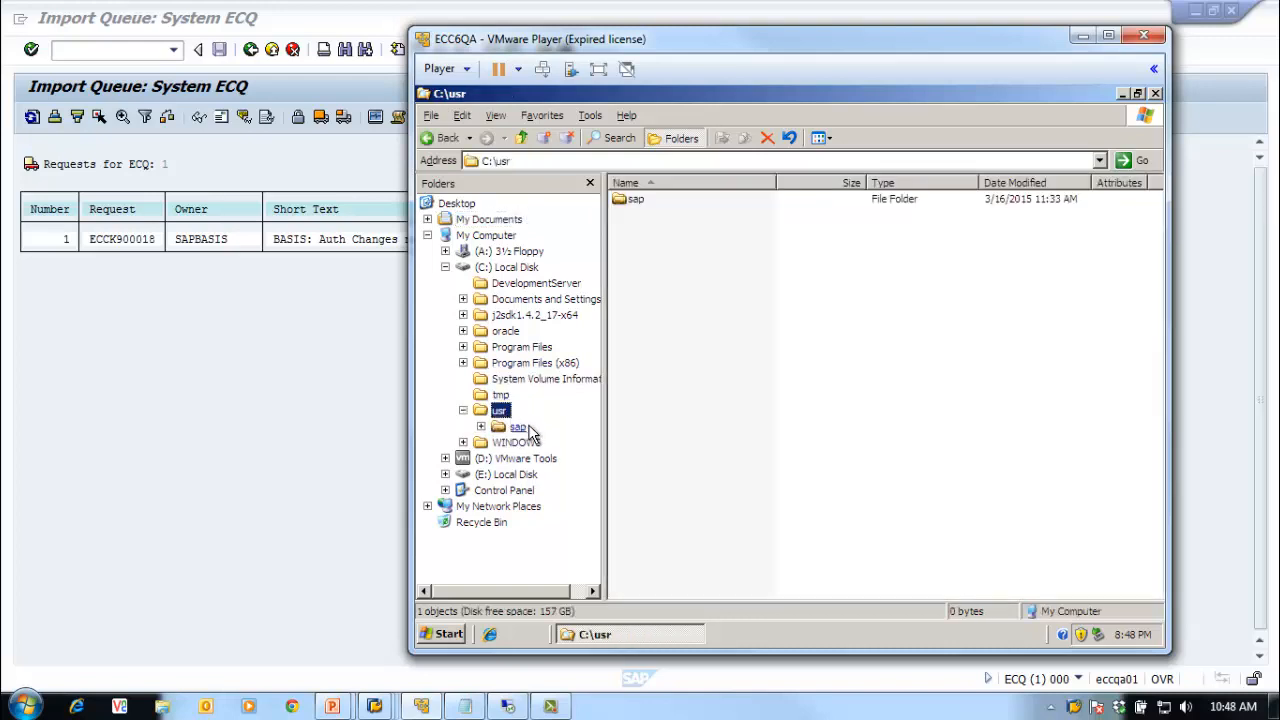
double_click(527, 427)
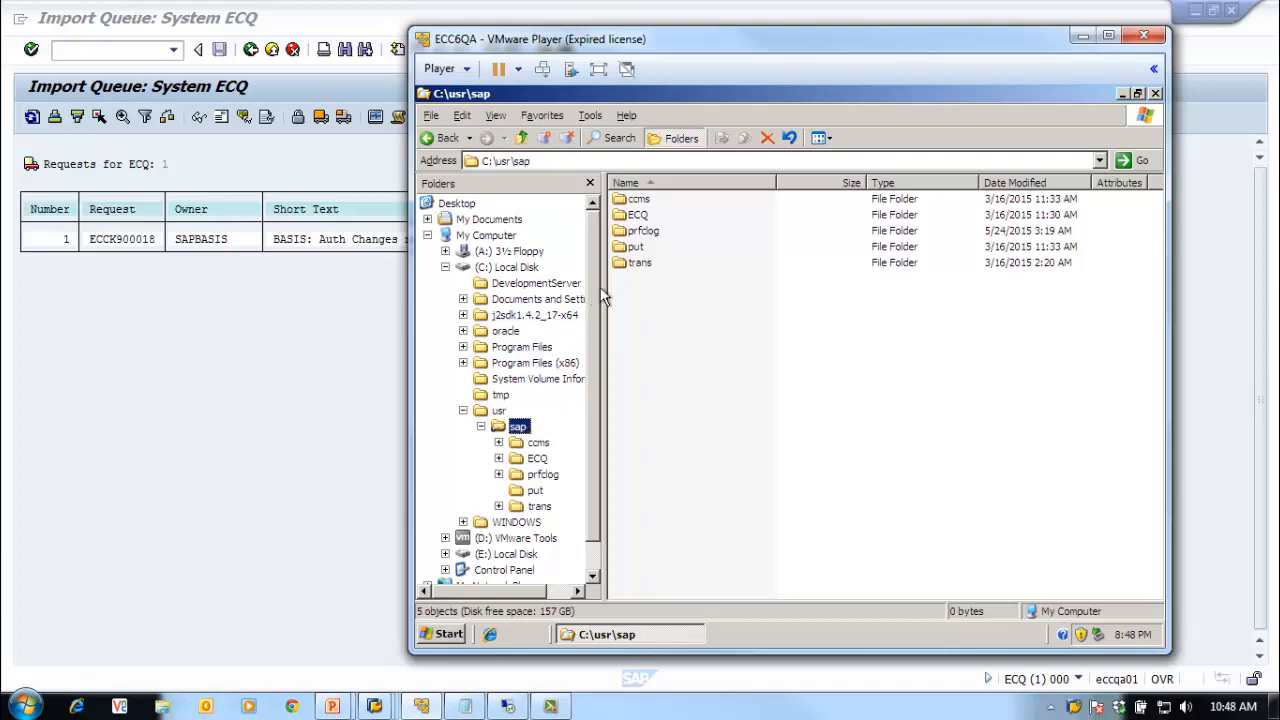
double_click(639, 264)
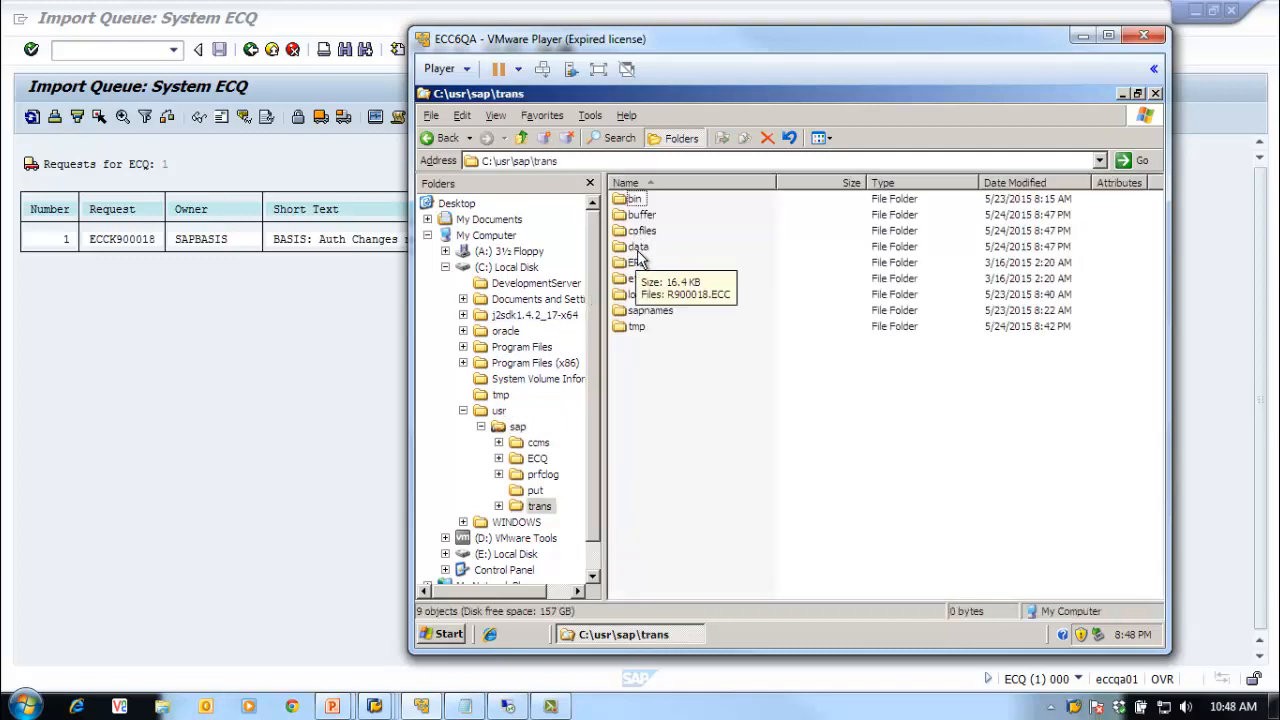
Step: Verify cofiles holds K900018.ECC and data holds R900018.ECC
double_click(637, 231)
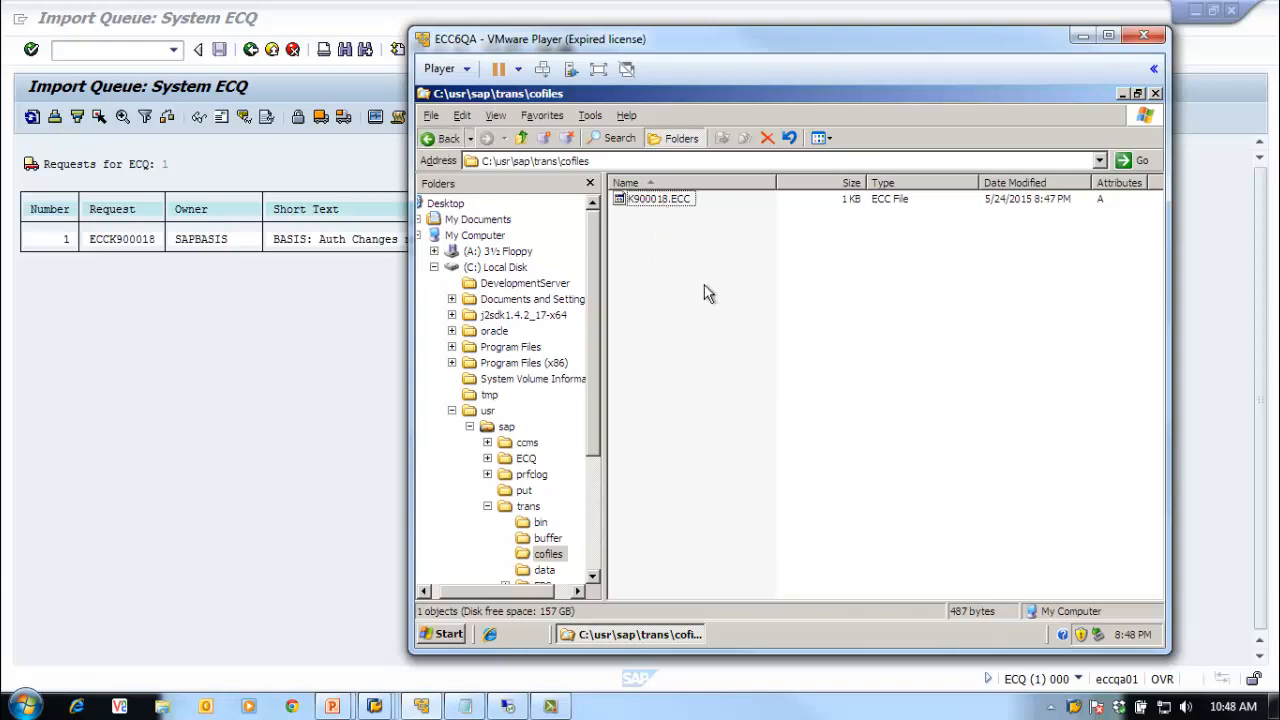
key("BackSpace")
double_click(636, 246)
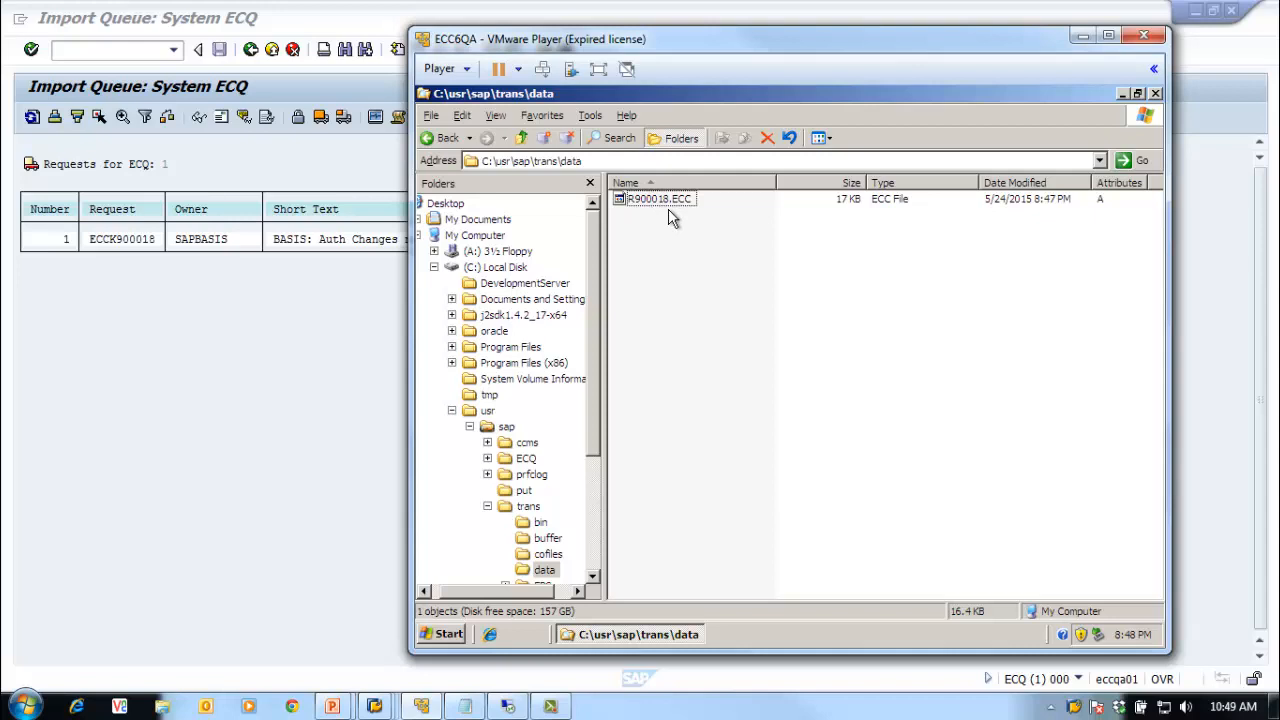
left_click(441, 138)
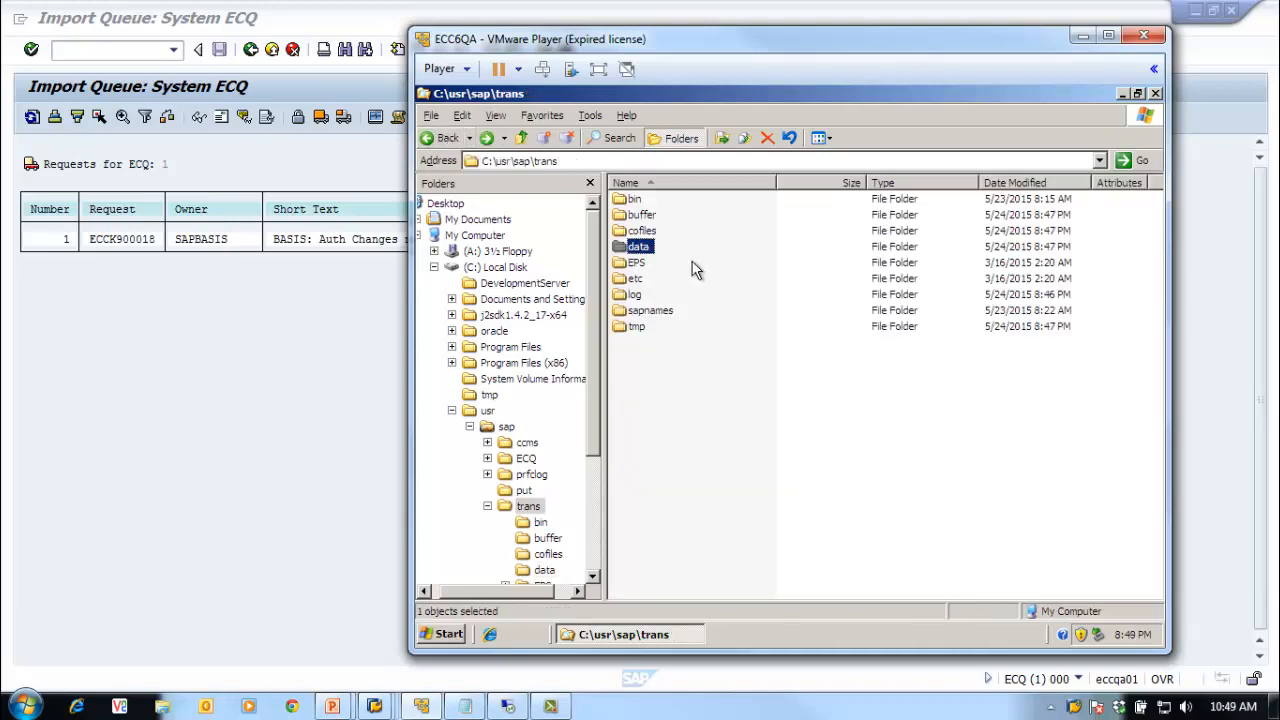
Step: Open the SAP directories overview with transaction AL11
left_click(345, 305)
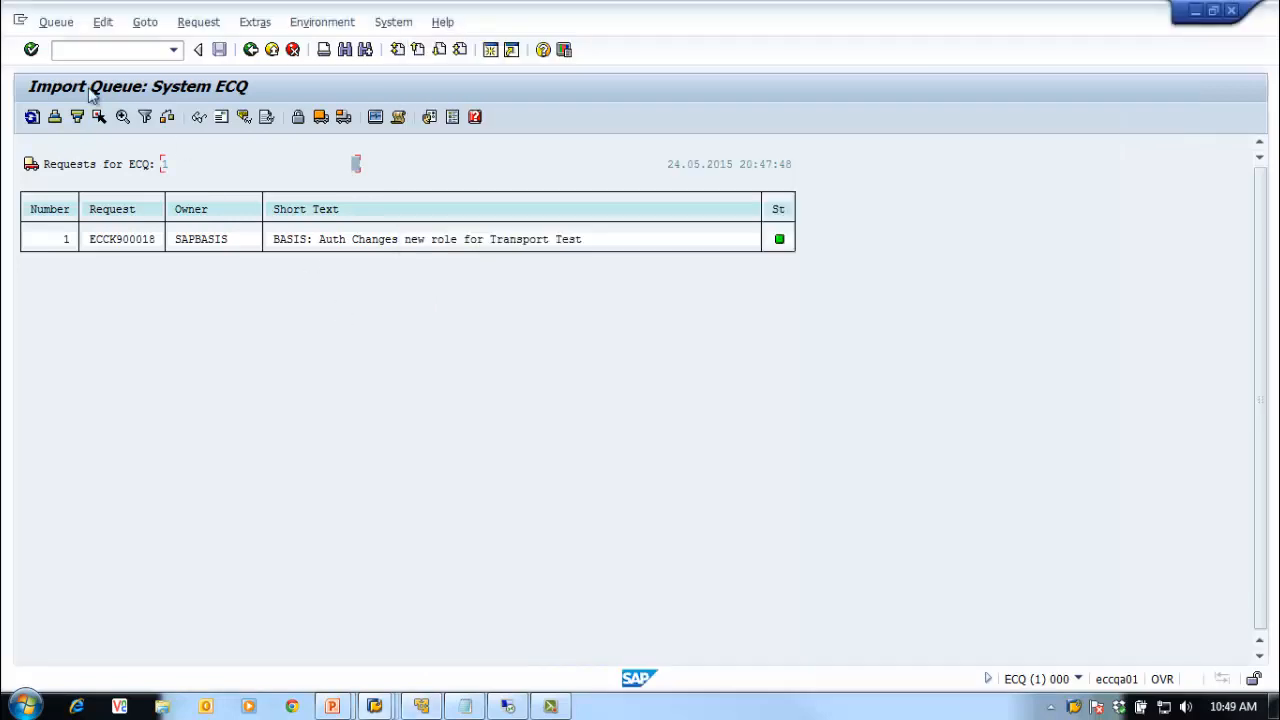
left_click(94, 57)
type("/na")
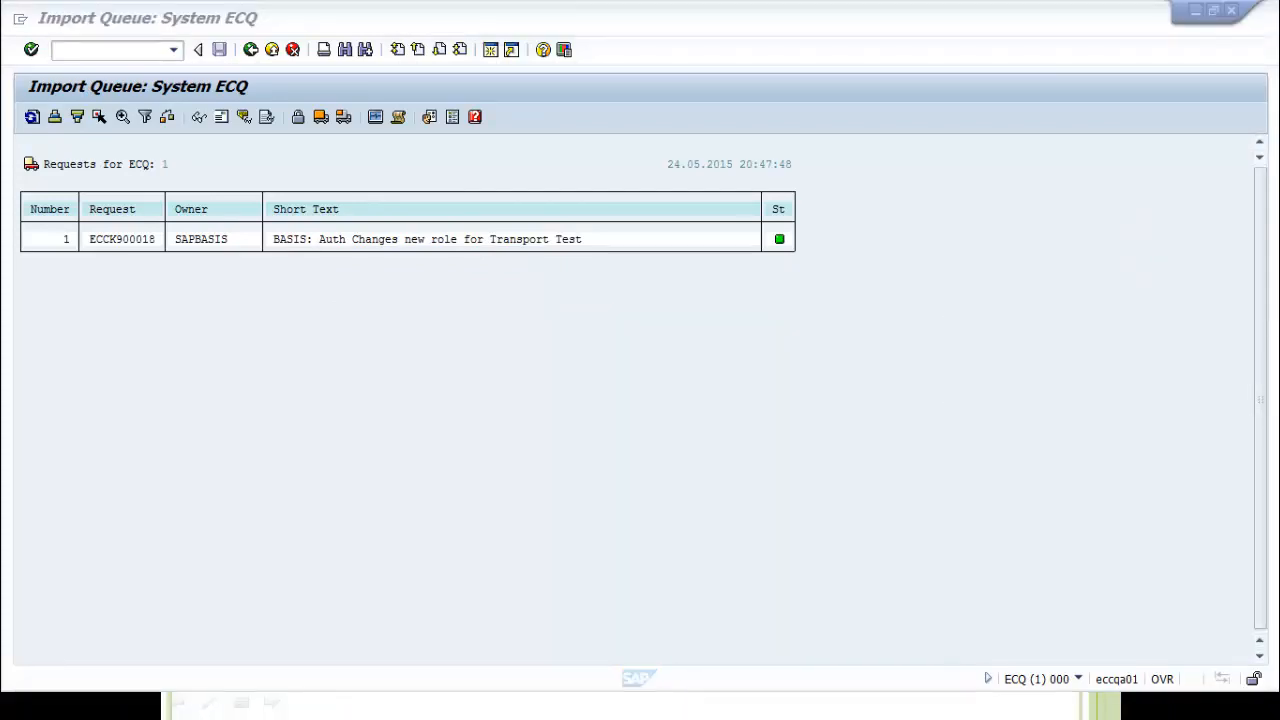
left_click(98, 48)
type("/nal11")
key("Return")
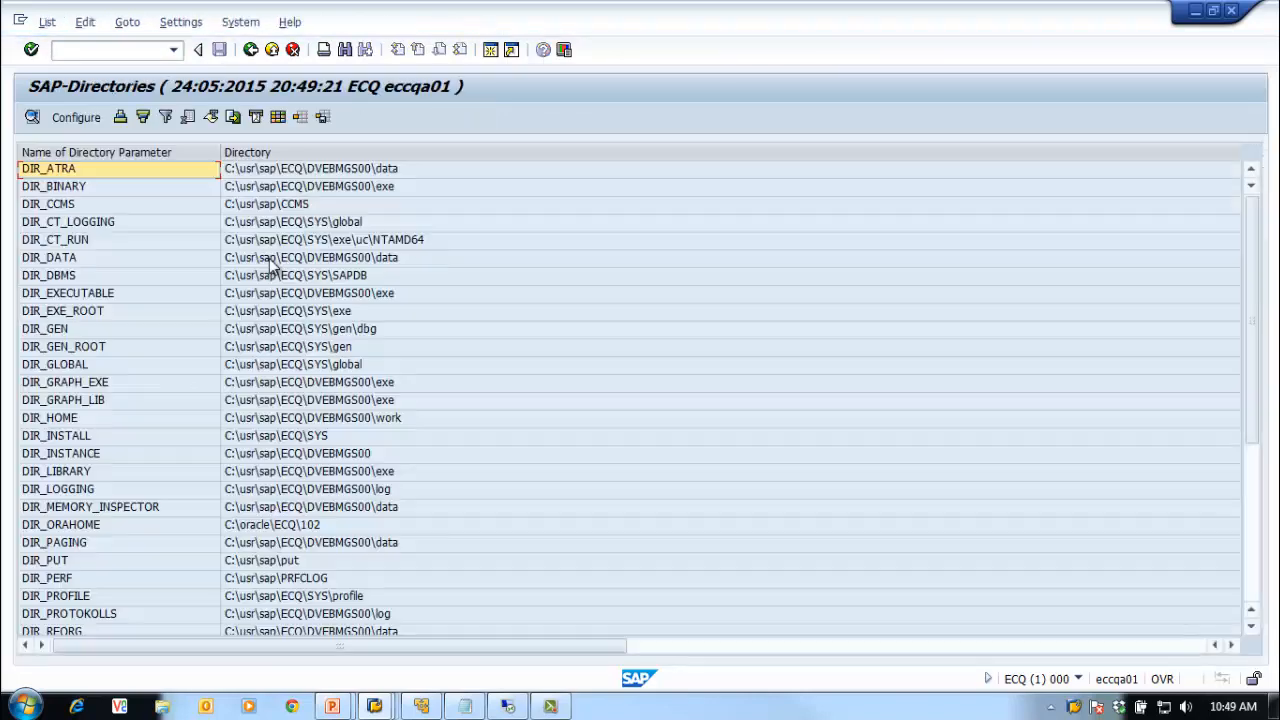
Step: View the DIR_TRANS contents at \\eccqa01\sapmnt\trans, then return to the directories list
left_click_drag(1251, 397, 1261, 495)
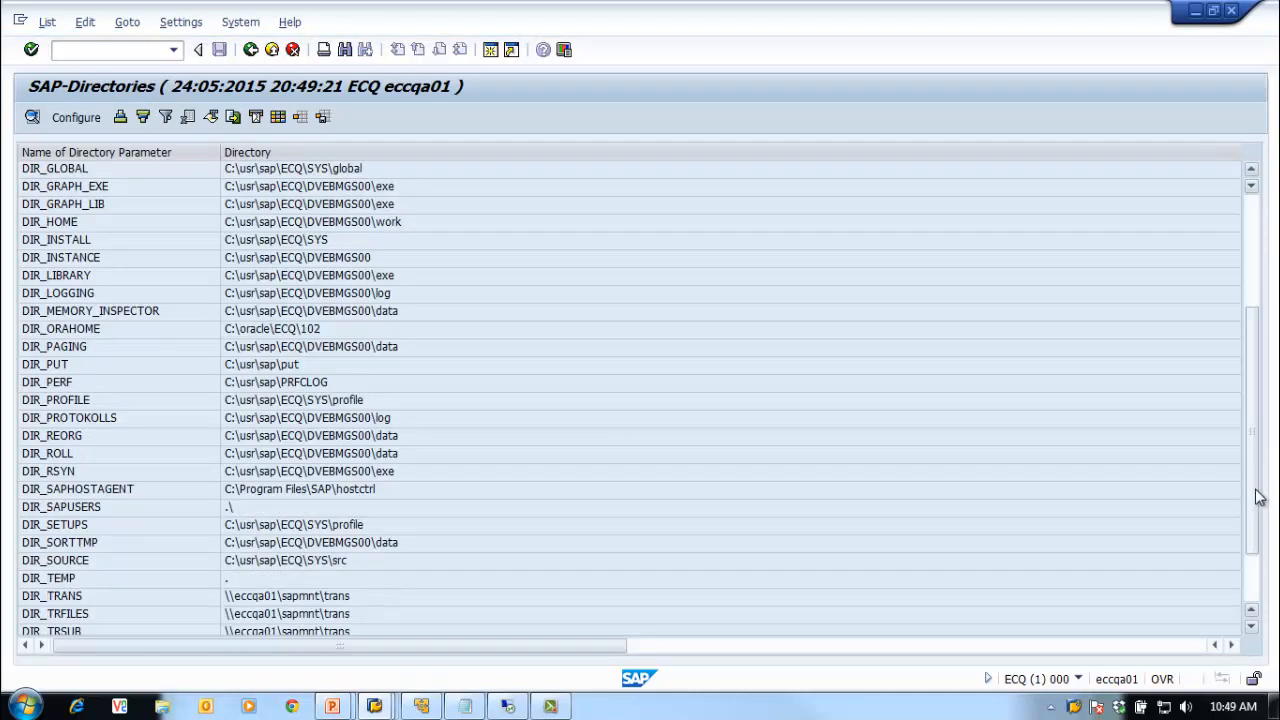
left_click(103, 600)
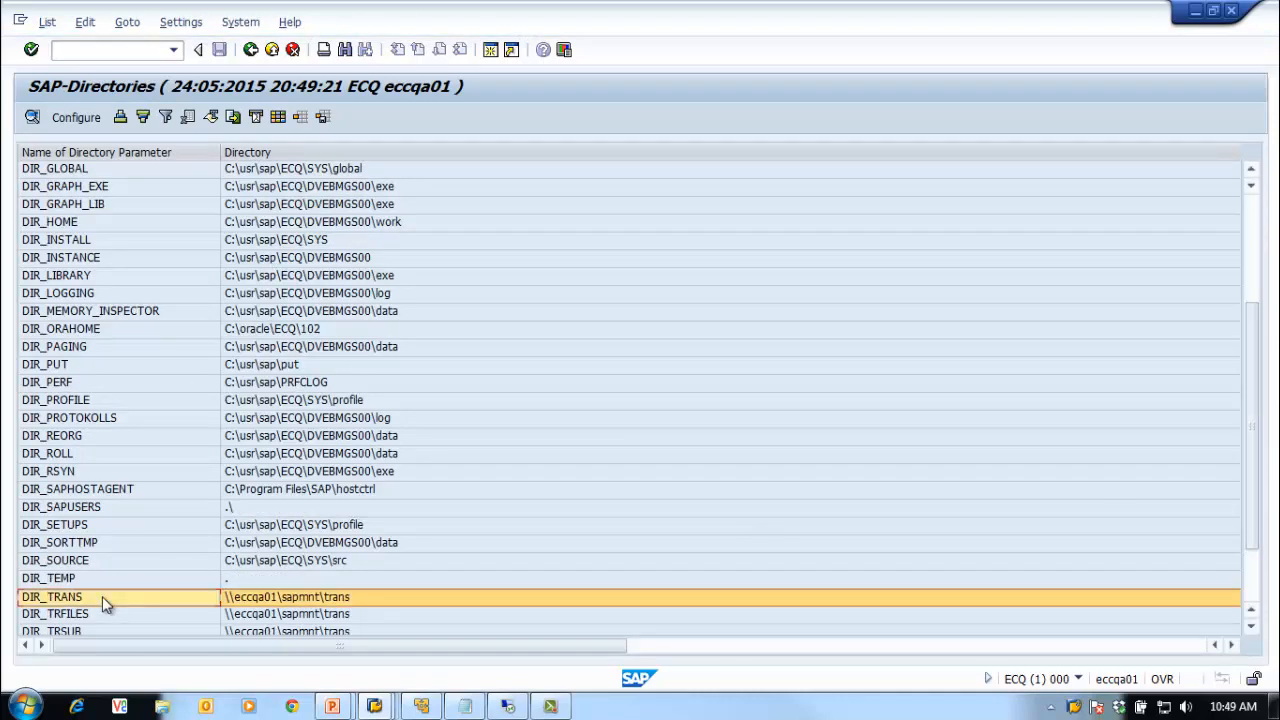
double_click(102, 596)
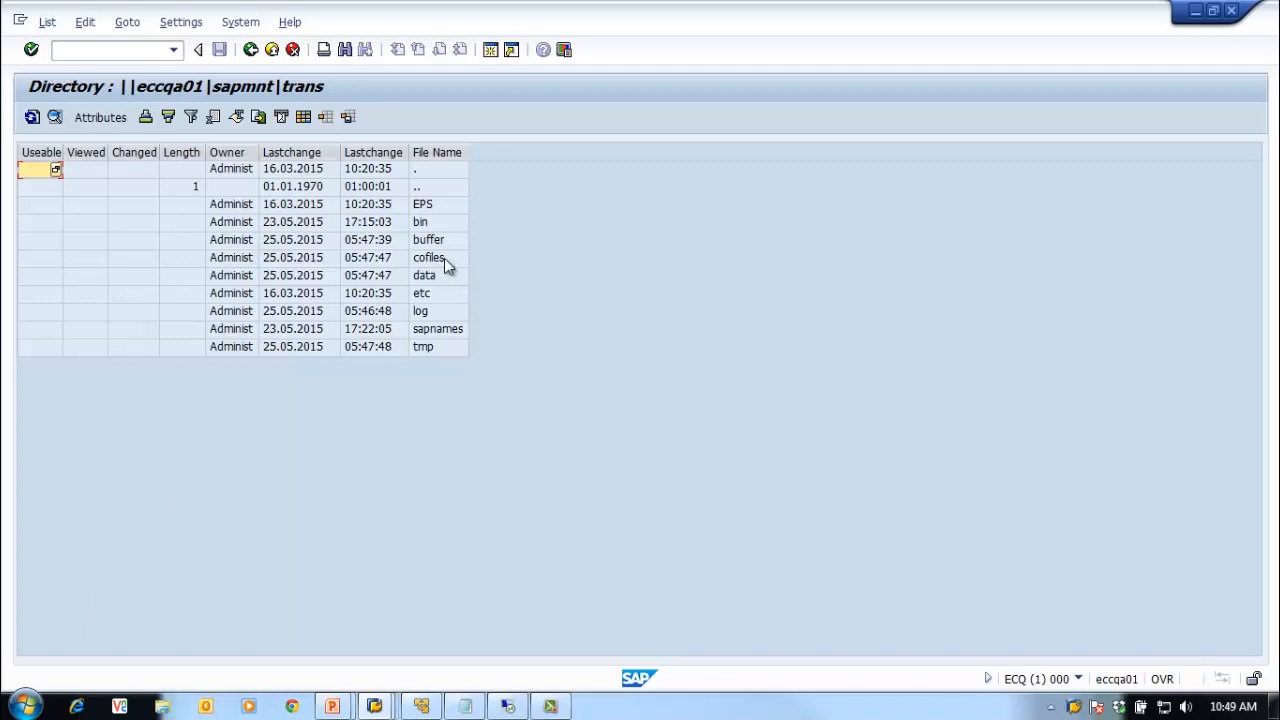
left_click(448, 277)
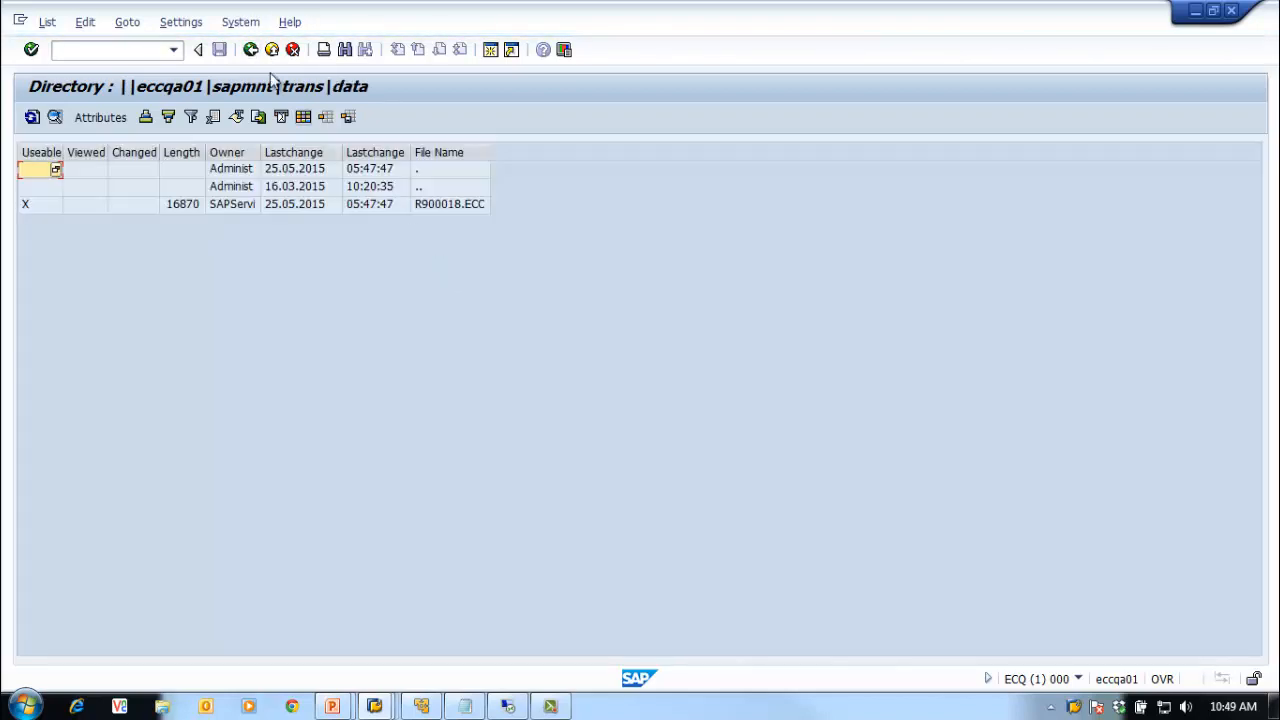
left_click(251, 49)
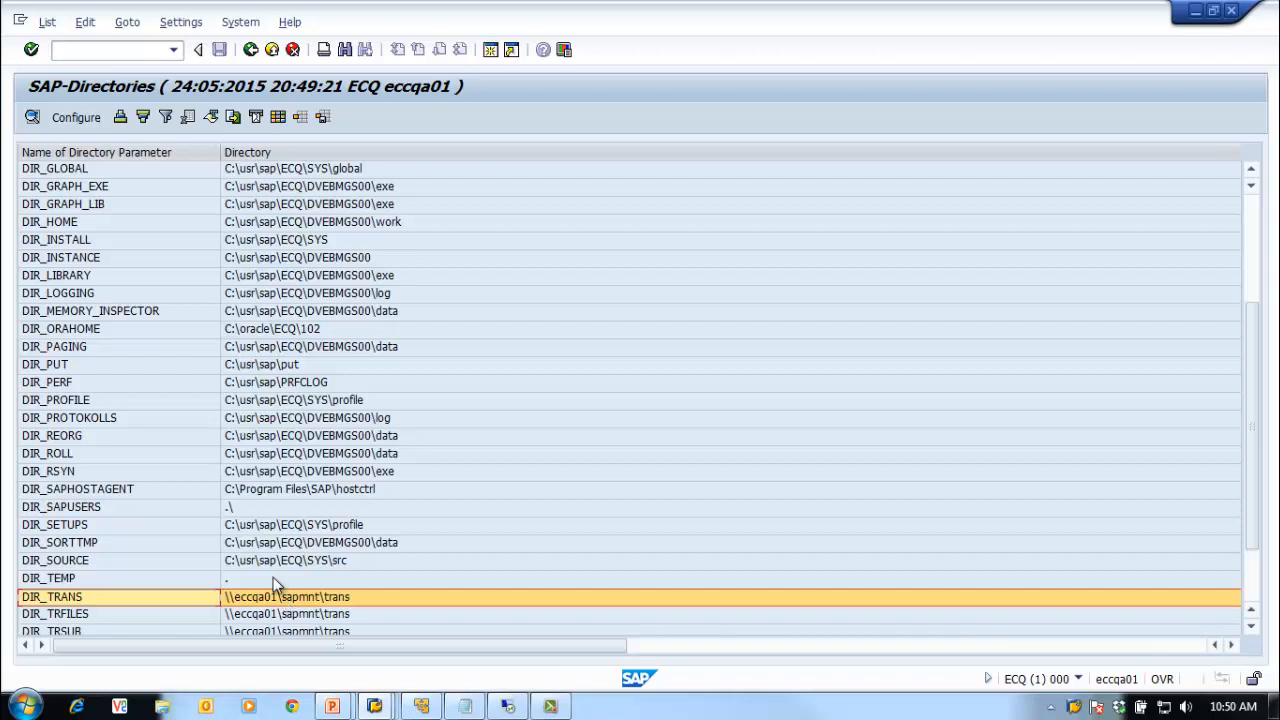
Step: Enter the transaction /nstms_import in the command field
mouse_move(425, 707)
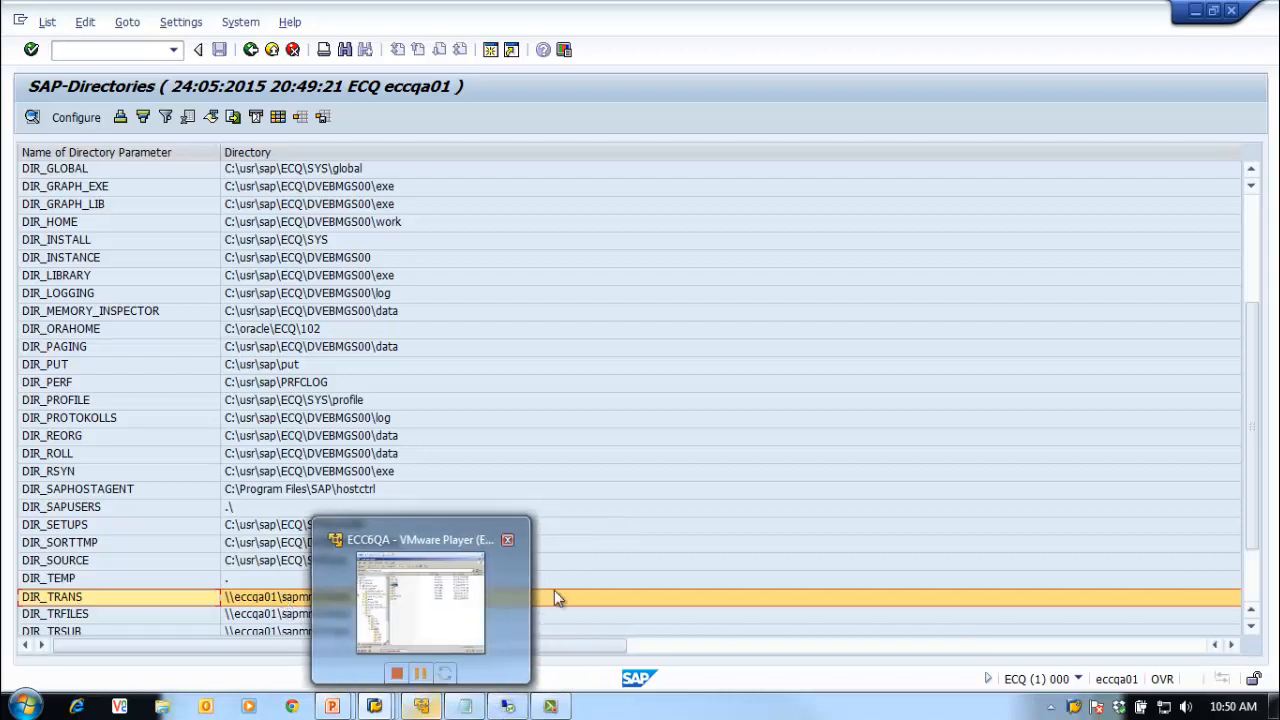
left_click(79, 49)
type("/n")
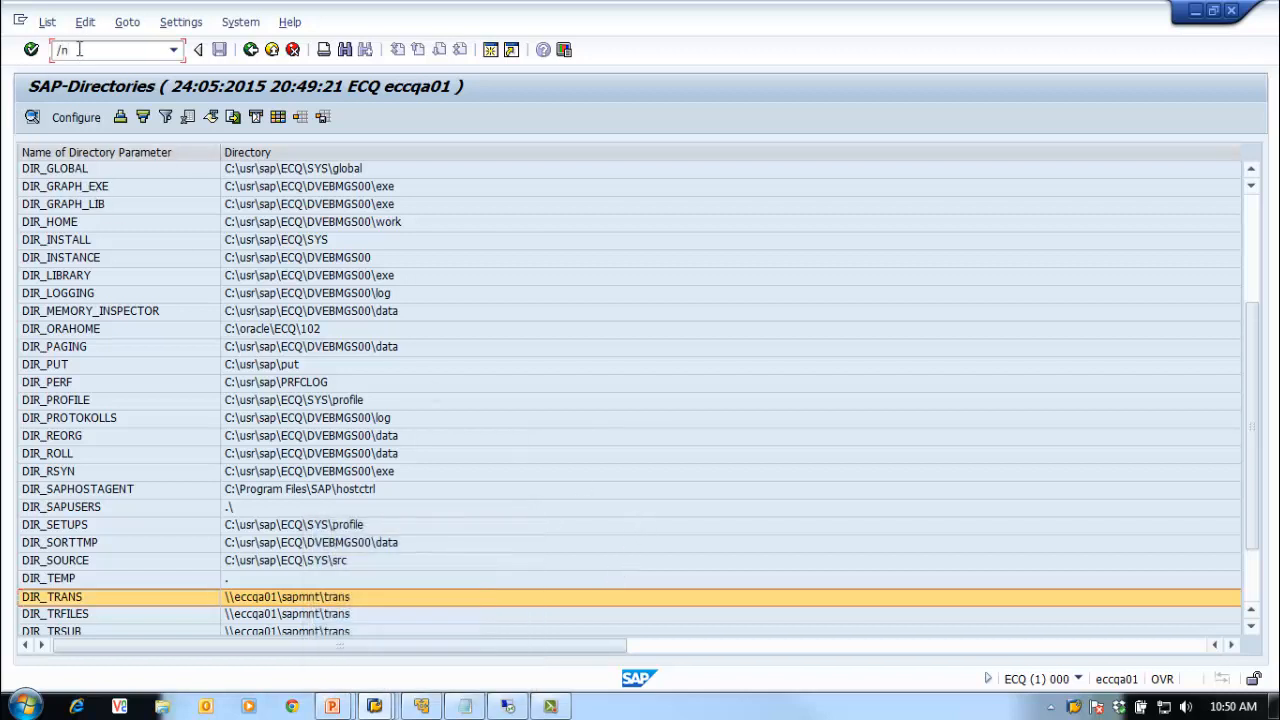
type("stms_import")
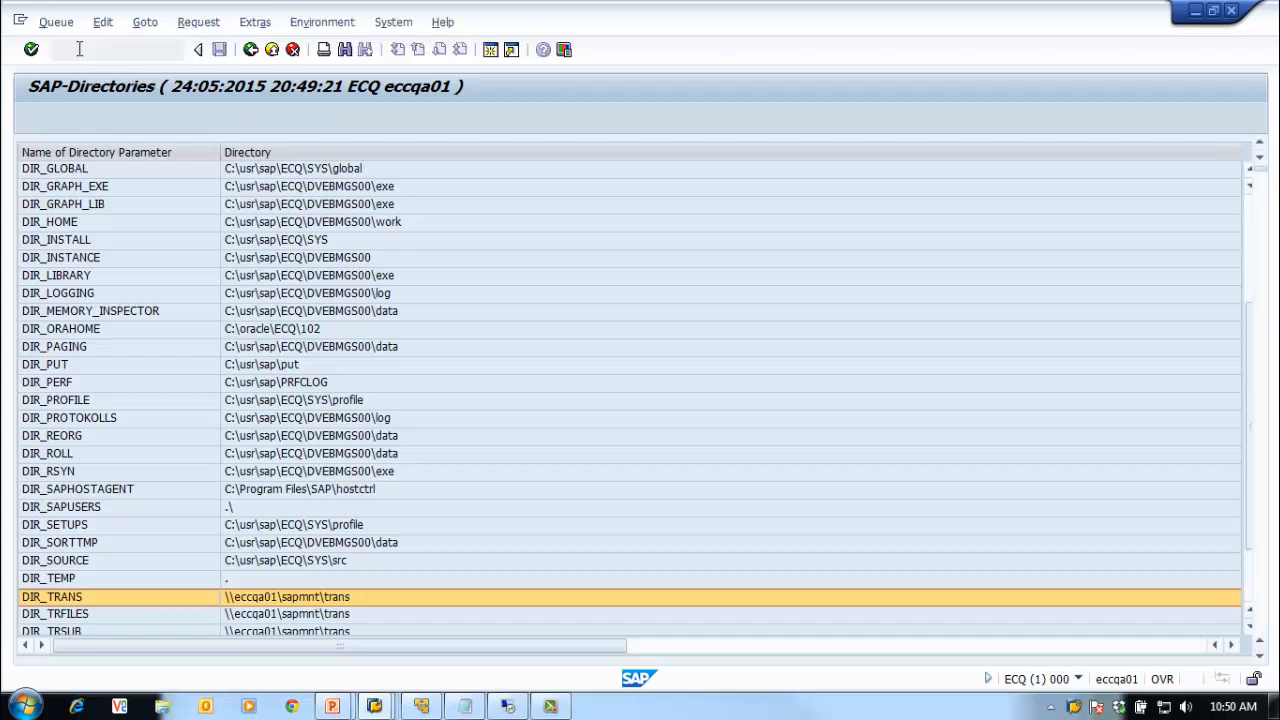
Step: Open the ECQ import queue, select ECCK900018, and launch its Import Request dialog
key("Return")
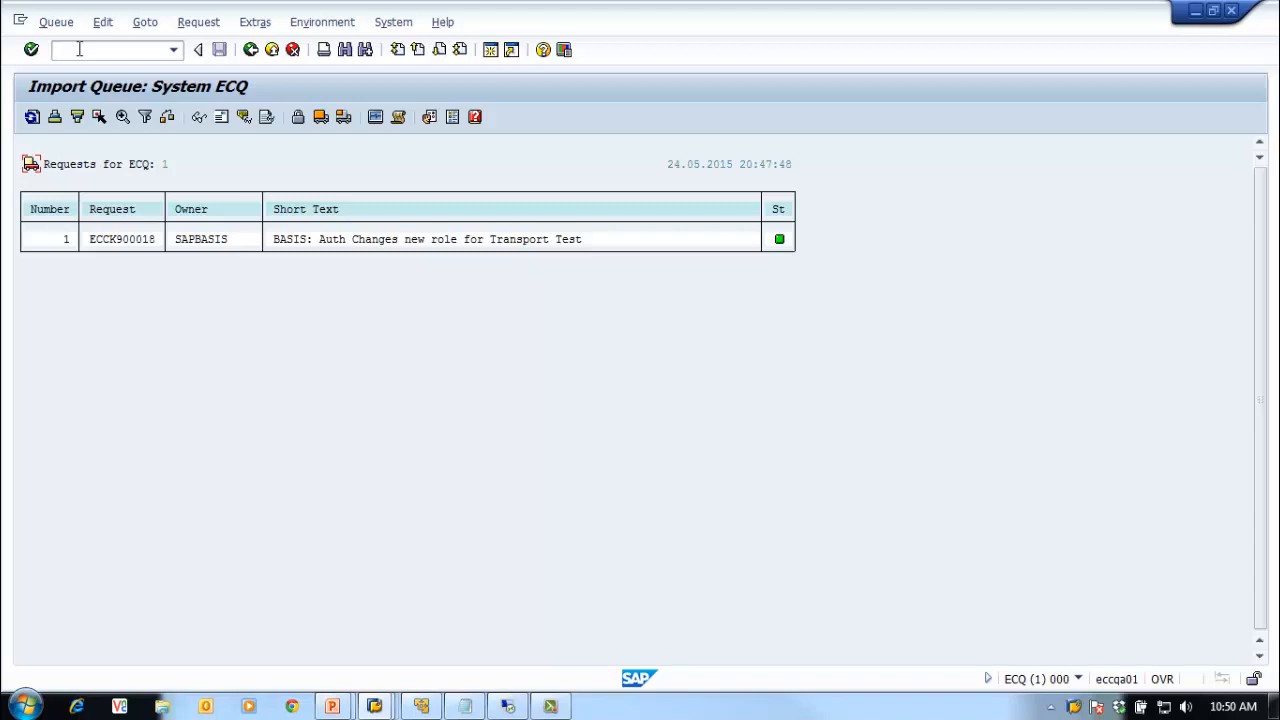
left_click(113, 245)
left_click(344, 118)
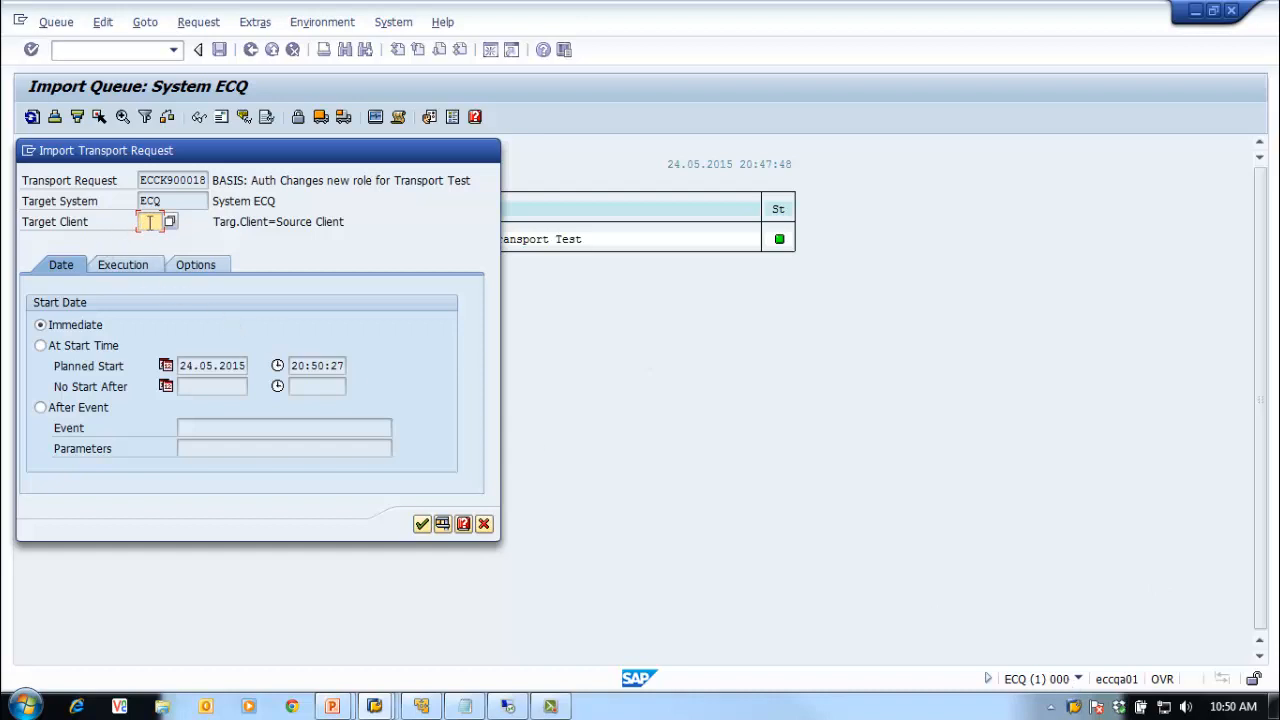
Step: Set target client 001 for ECCK900018 and confirm starting the import into ECQ
type("001")
left_click(421, 525)
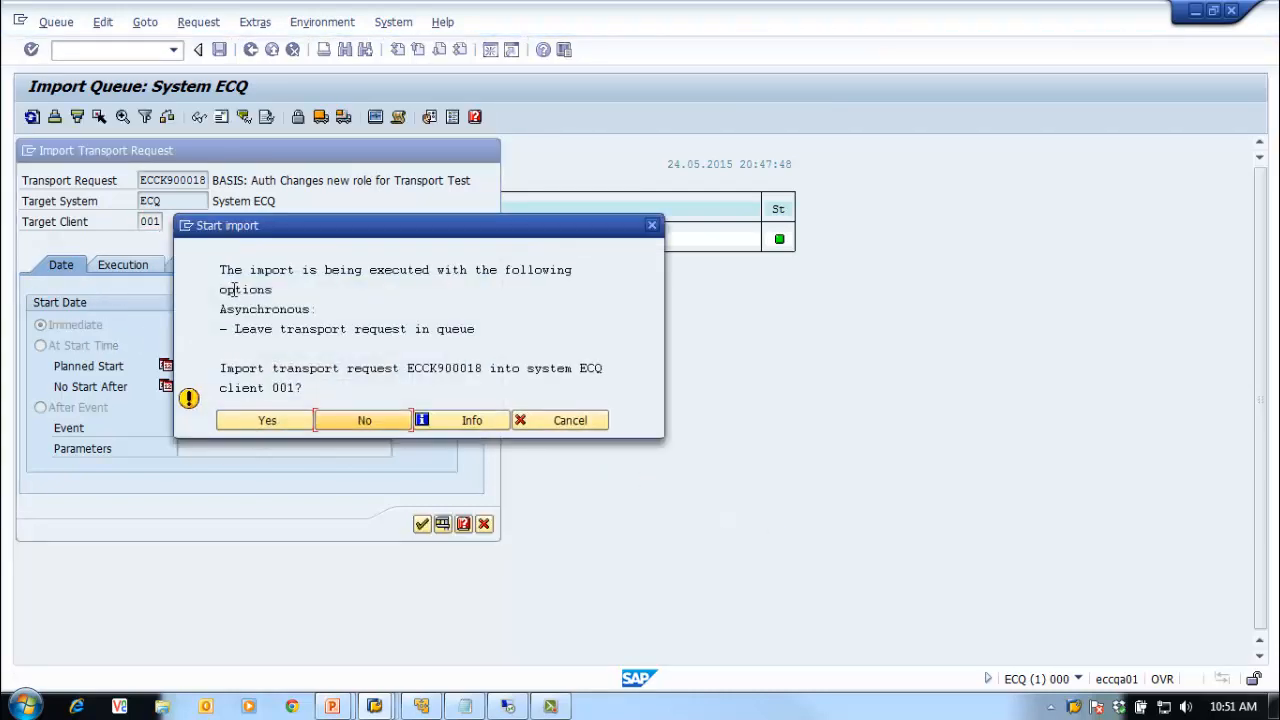
left_click(258, 428)
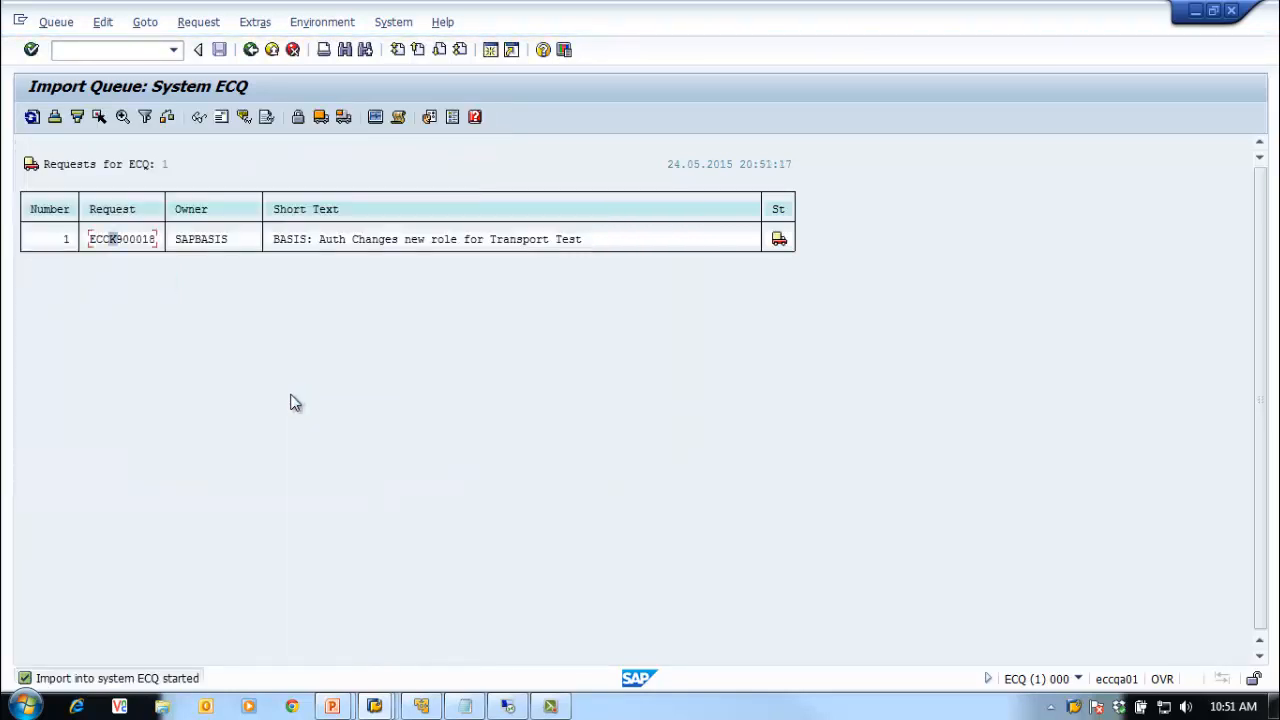
Step: Refresh the ECQ queue repeatedly until ECCK900018's truck icon turns to a yellow warning triangle
mouse_move(778, 239)
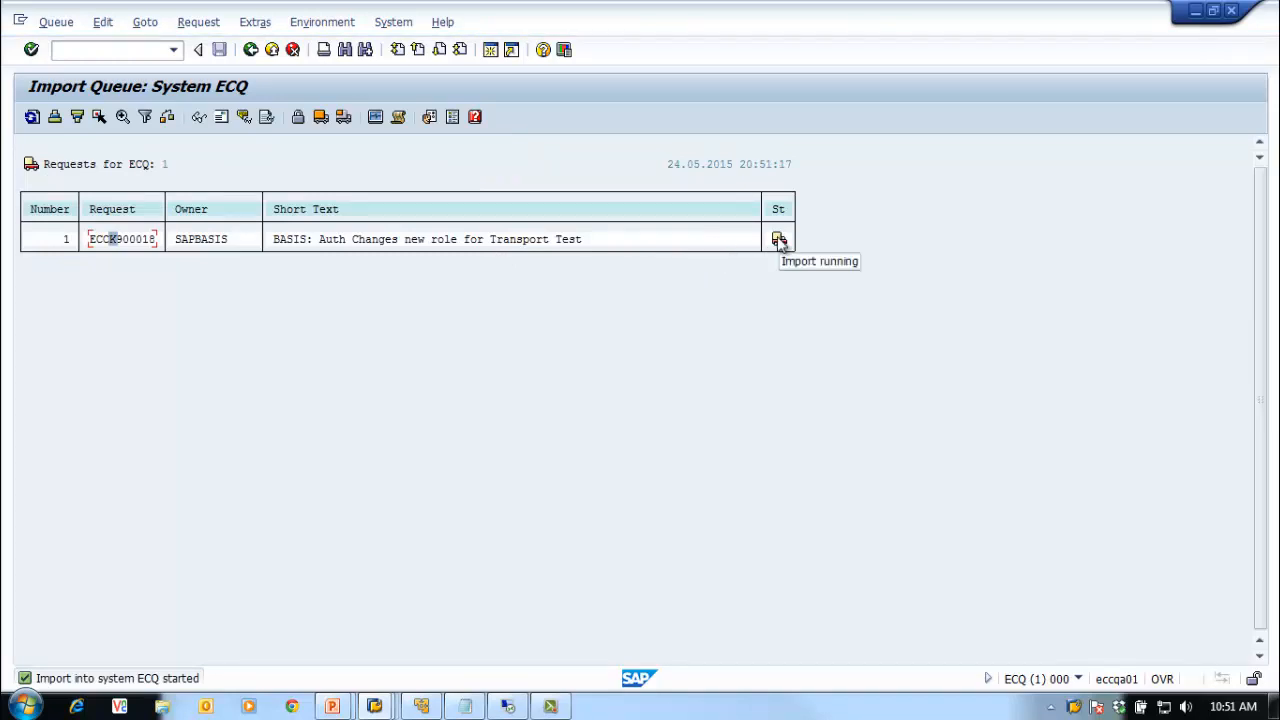
left_click(32, 118)
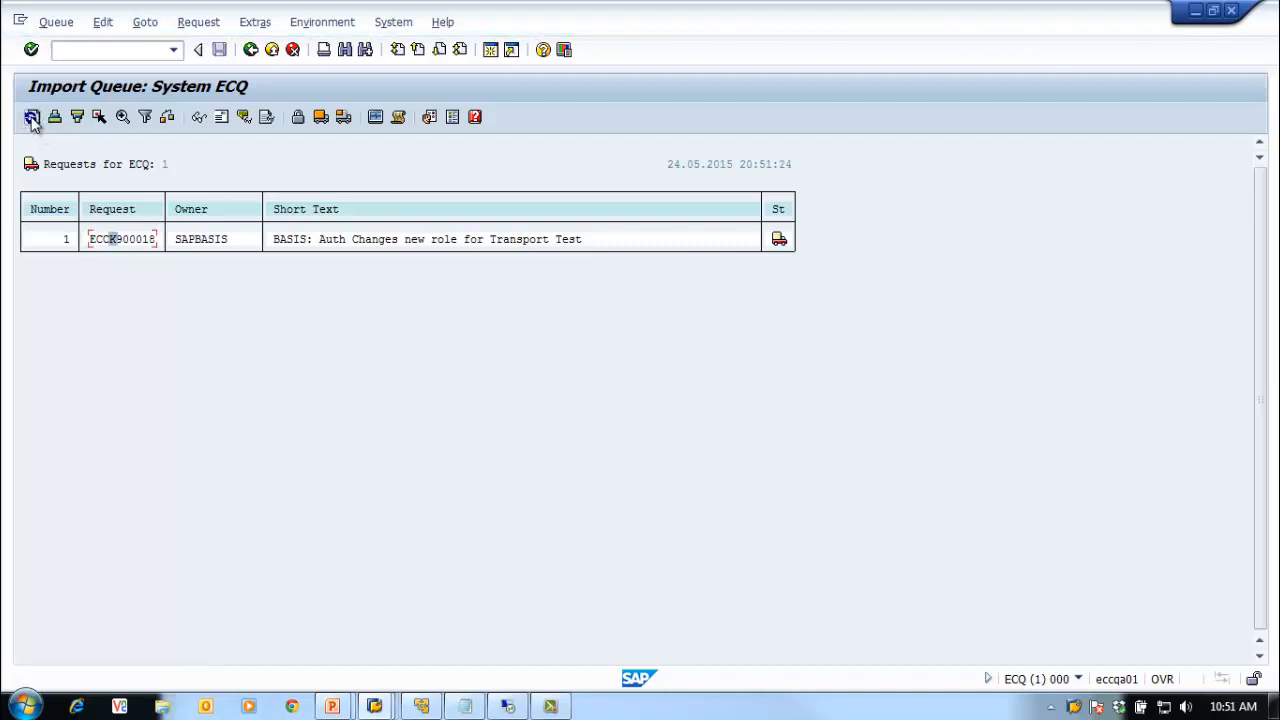
left_click(32, 118)
left_click(32, 118)
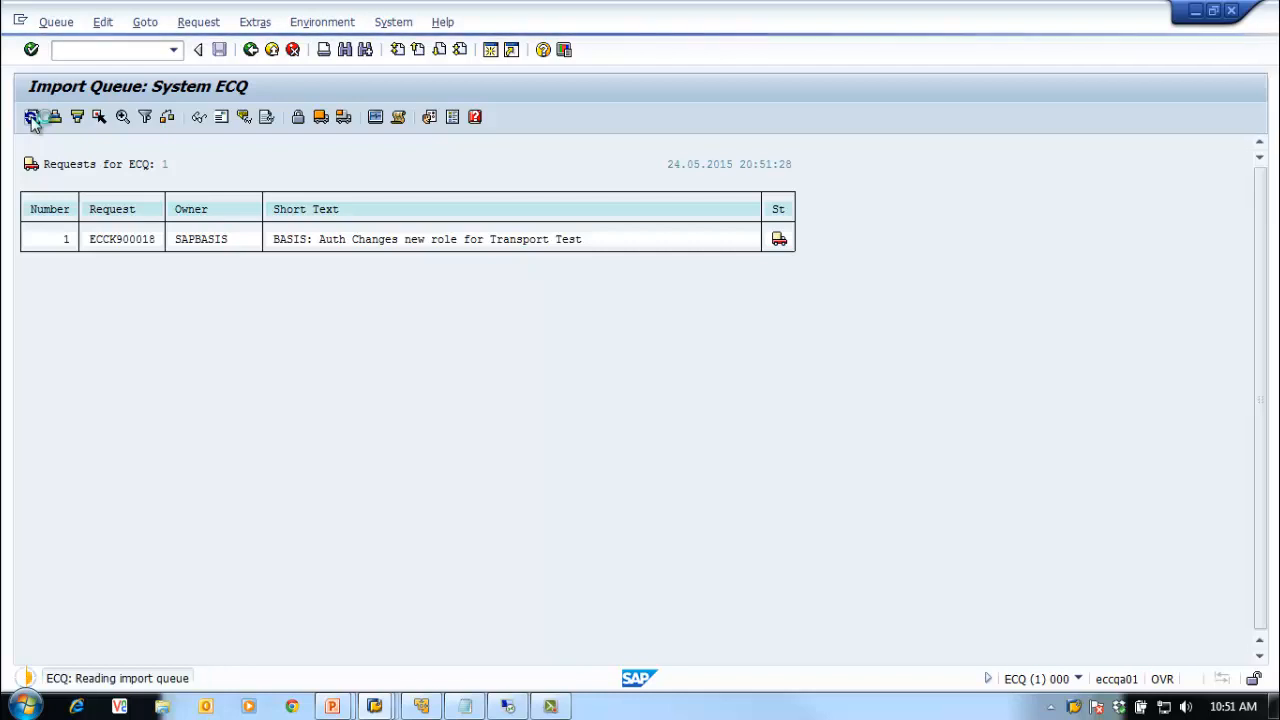
left_click(32, 118)
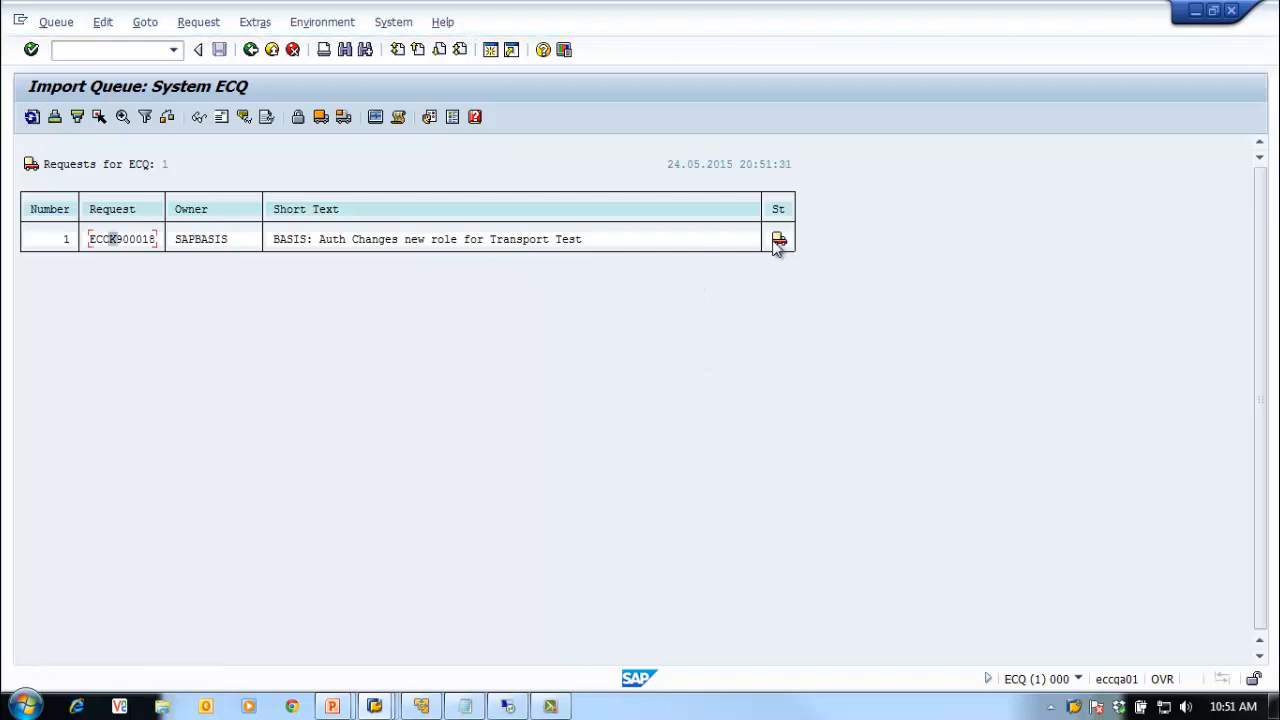
left_click(32, 117)
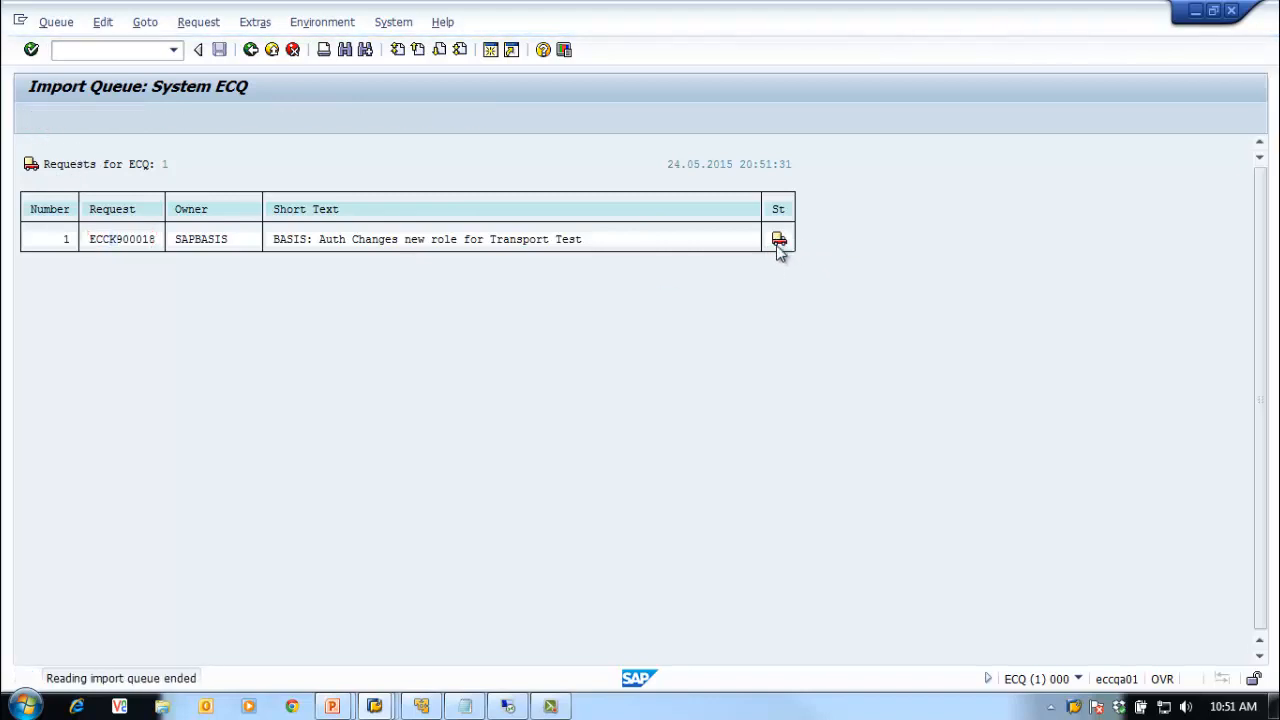
left_click(32, 117)
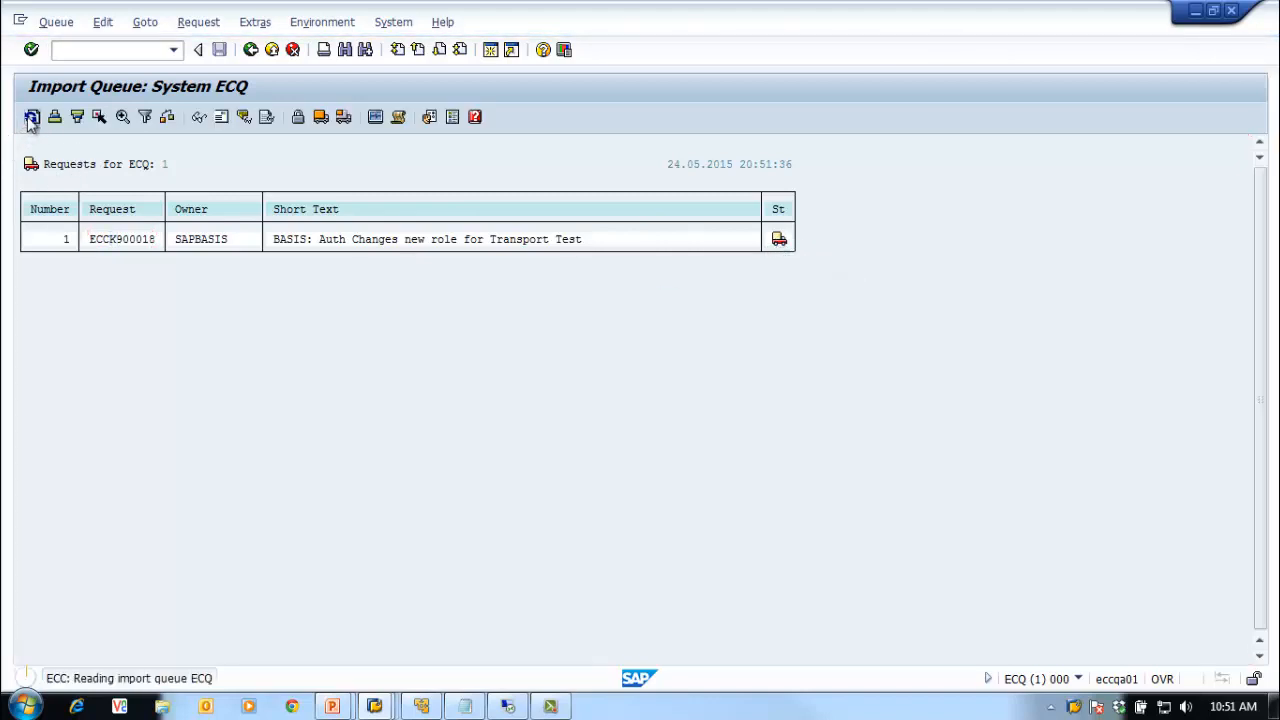
left_click(32, 117)
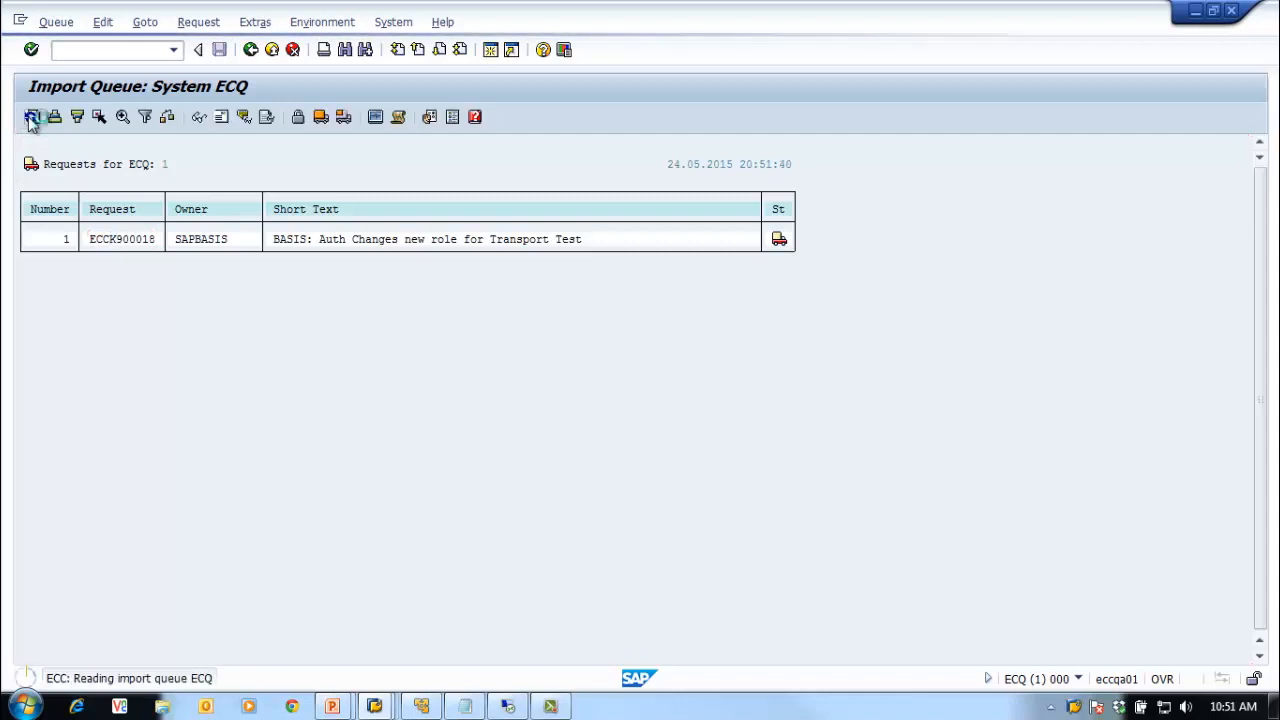
left_click(32, 117)
left_click(32, 117)
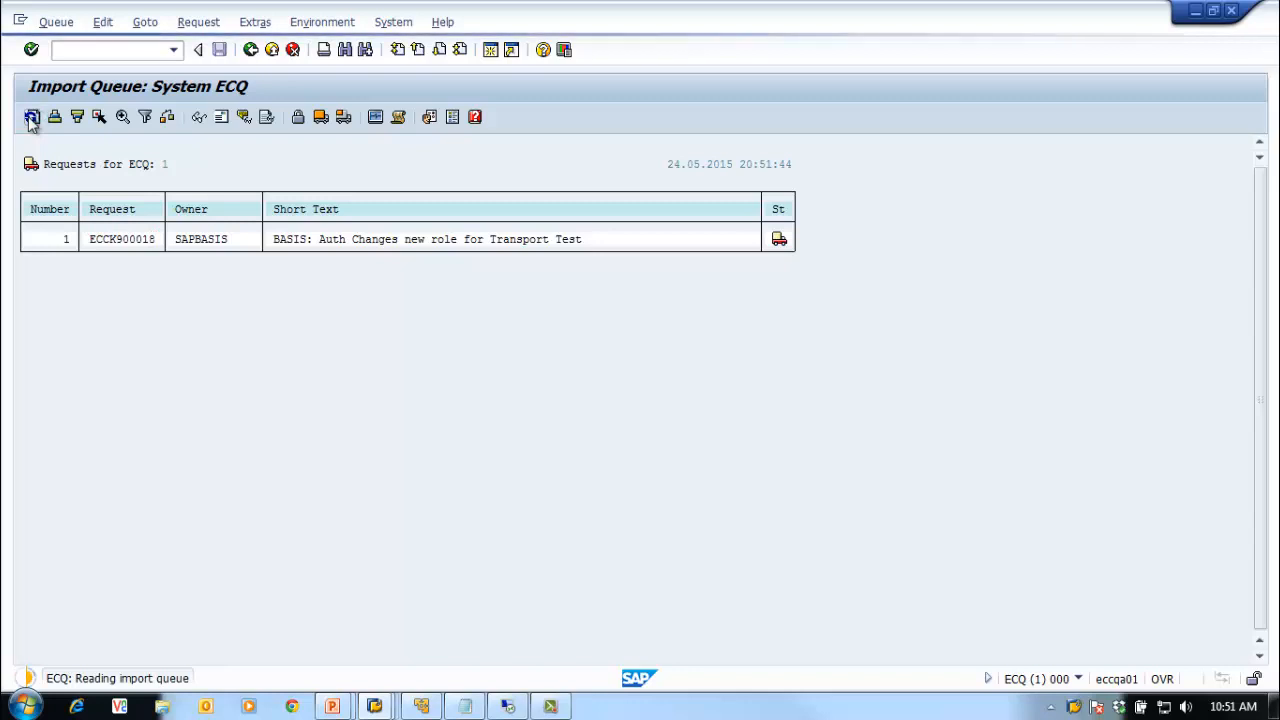
left_click(32, 117)
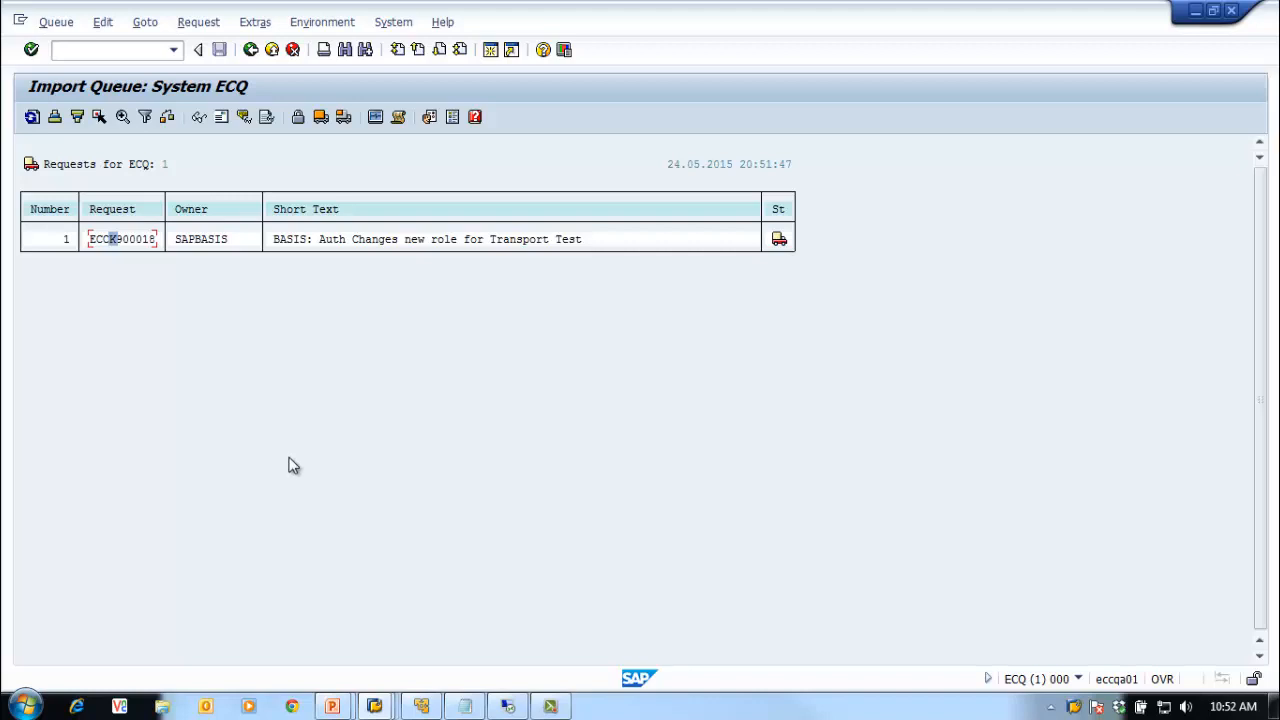
left_click(32, 117)
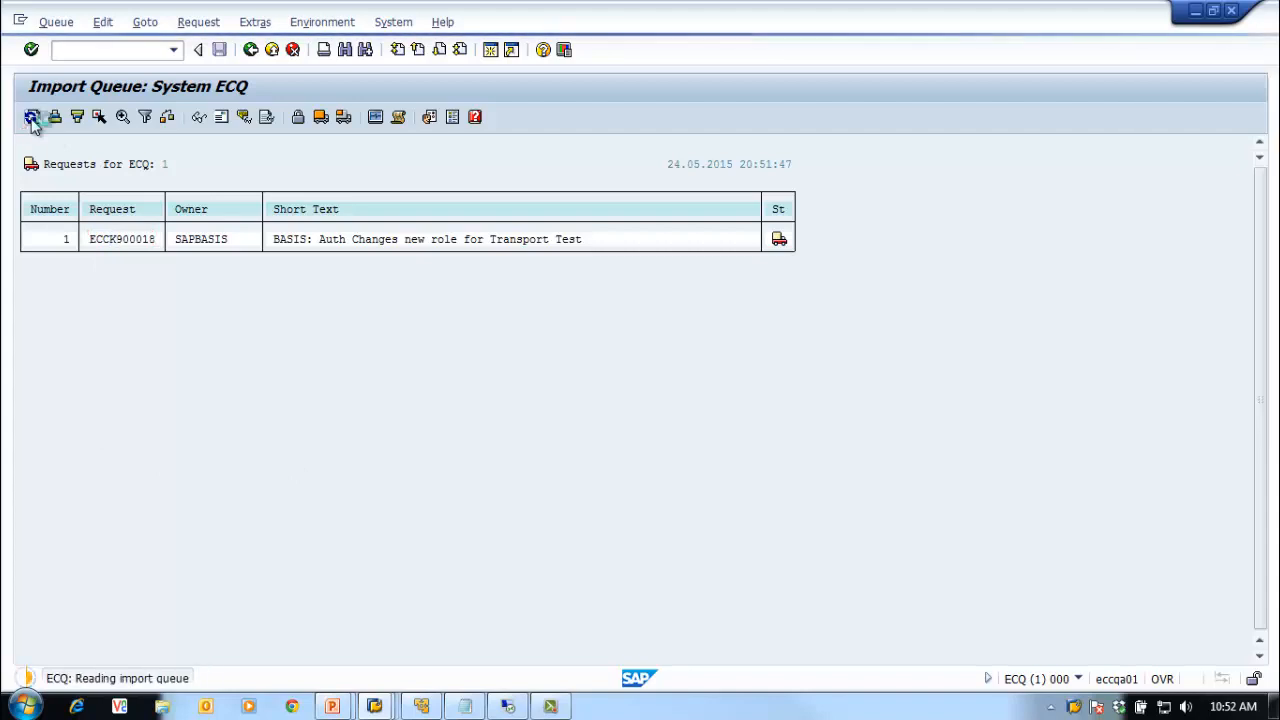
left_click(32, 117)
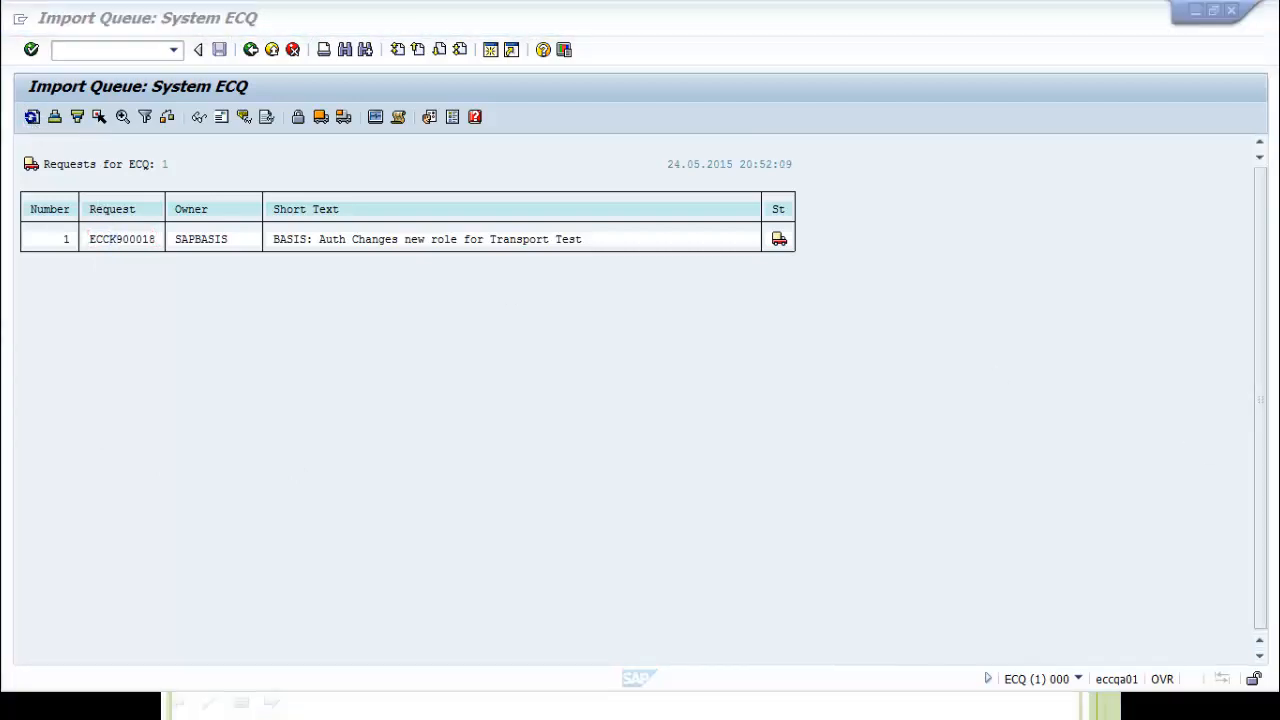
left_click(32, 117)
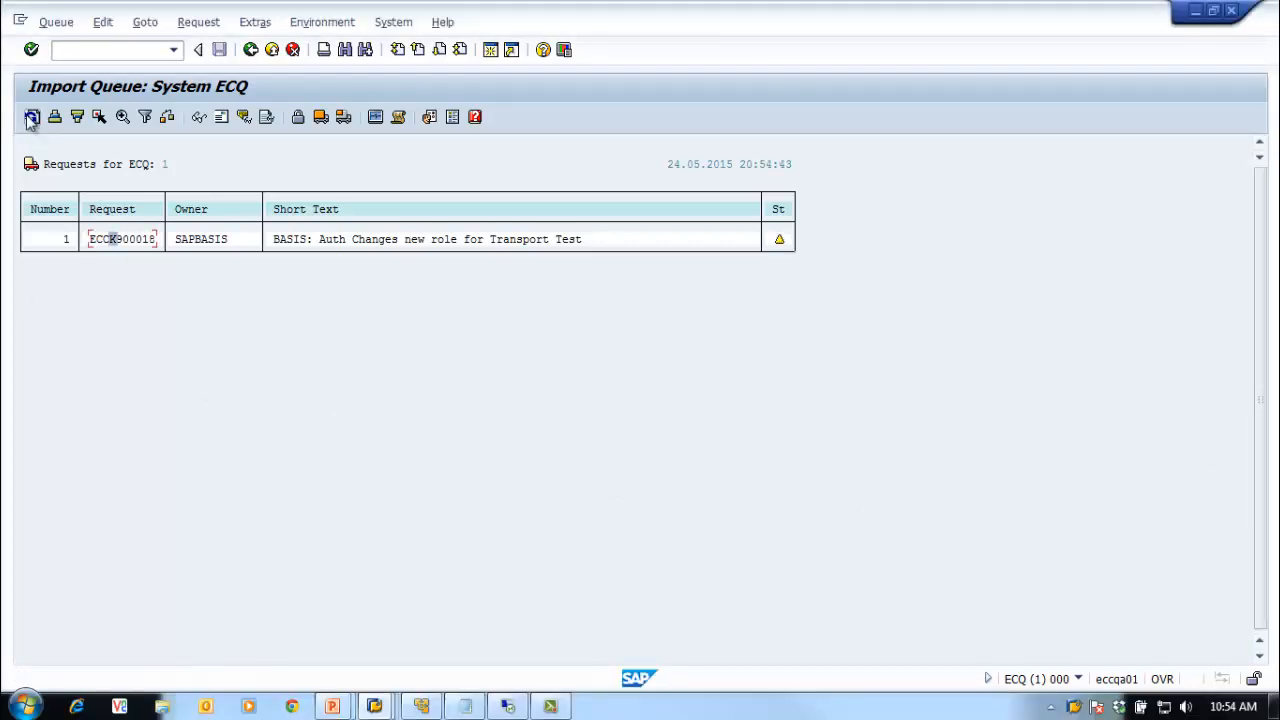
mouse_move(780, 246)
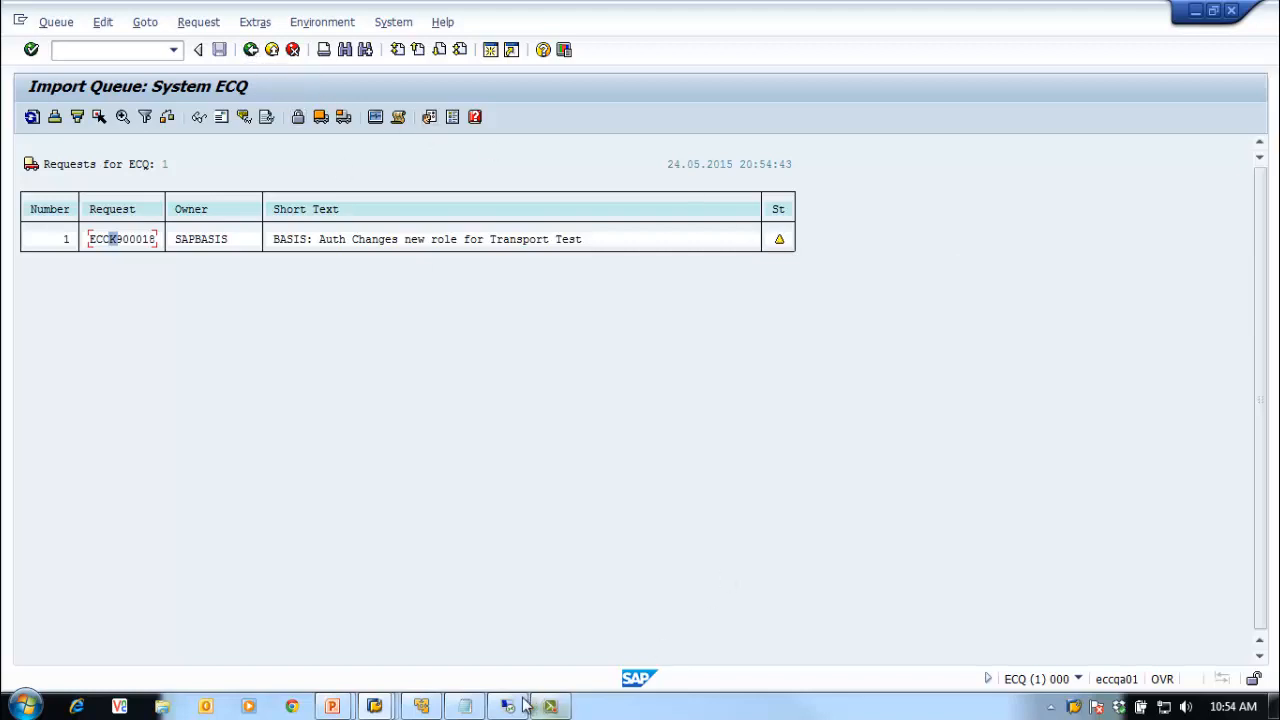
Step: In SAP Logon, open a session to the 03 ECQ - SAP ECC DEV connection
left_click(374, 706)
left_click(137, 633)
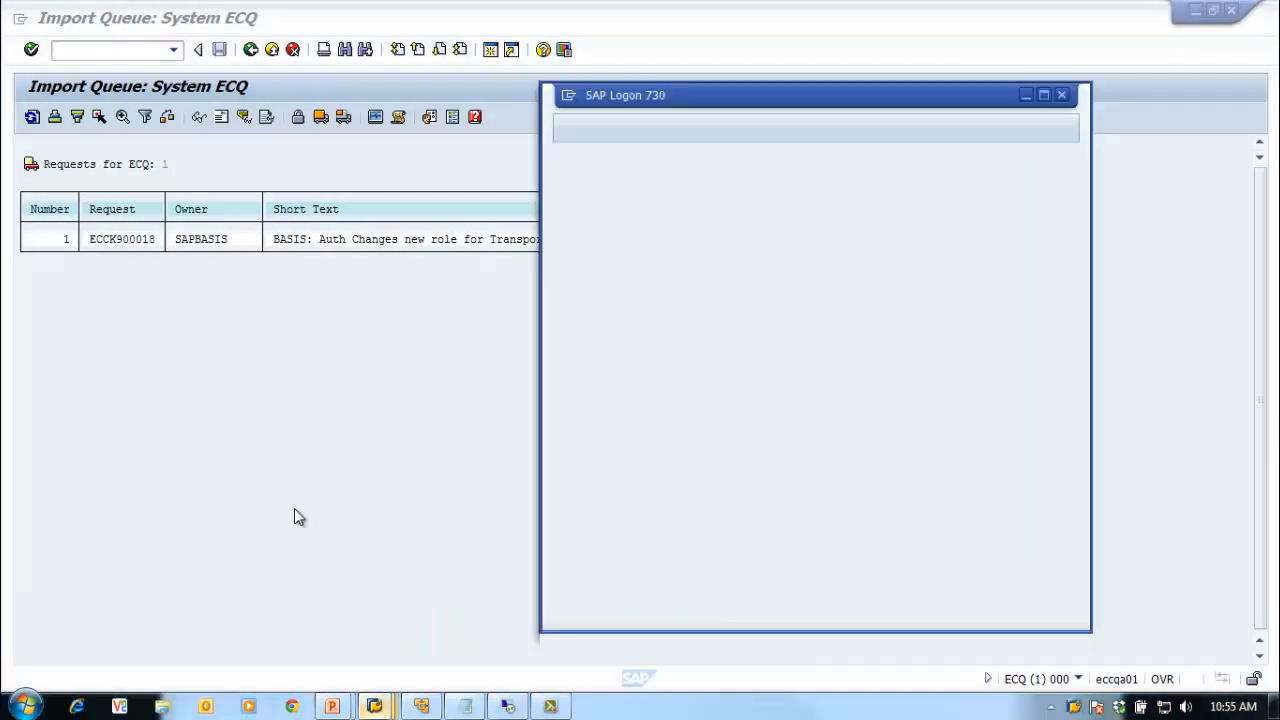
left_click(863, 205)
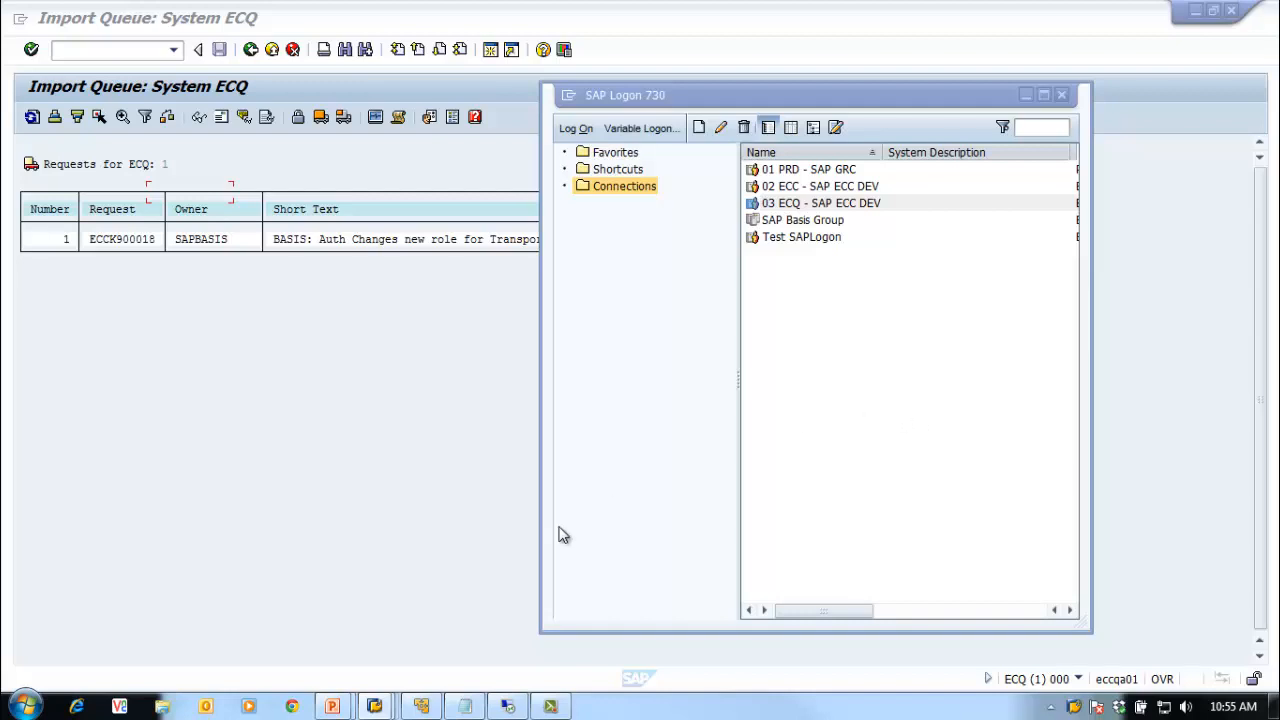
mouse_move(380, 705)
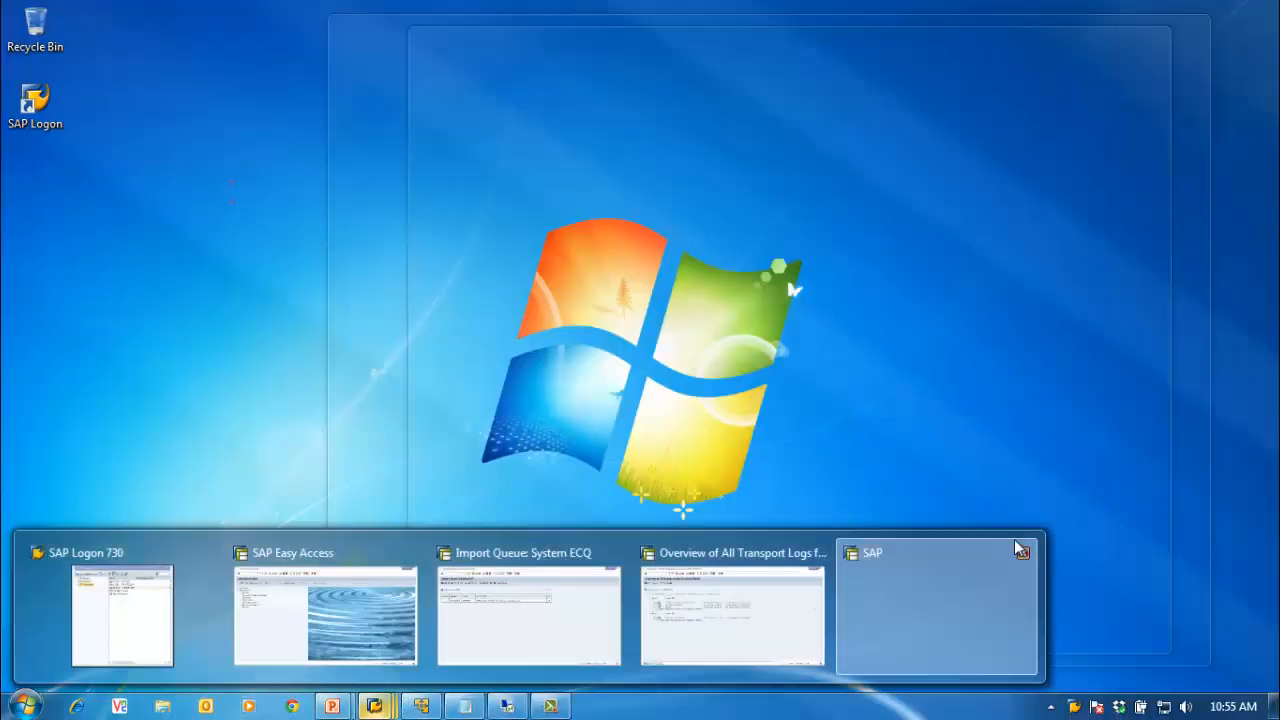
left_click(1022, 553)
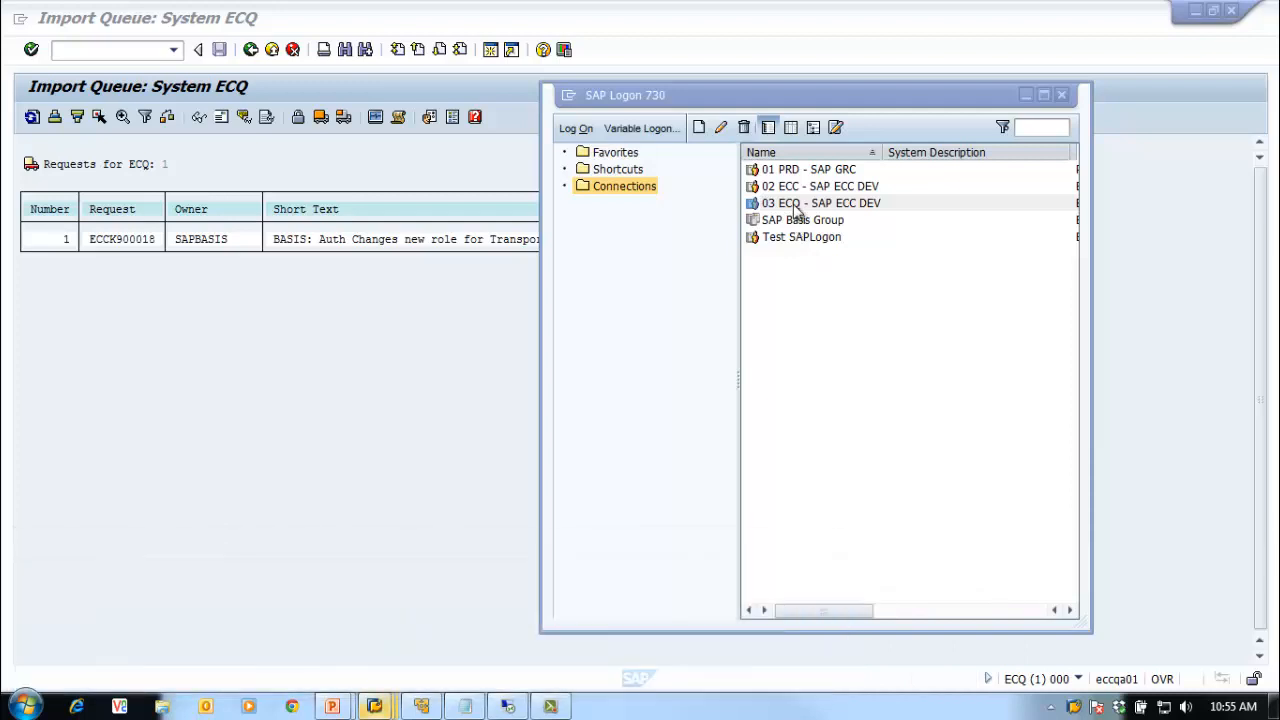
double_click(792, 204)
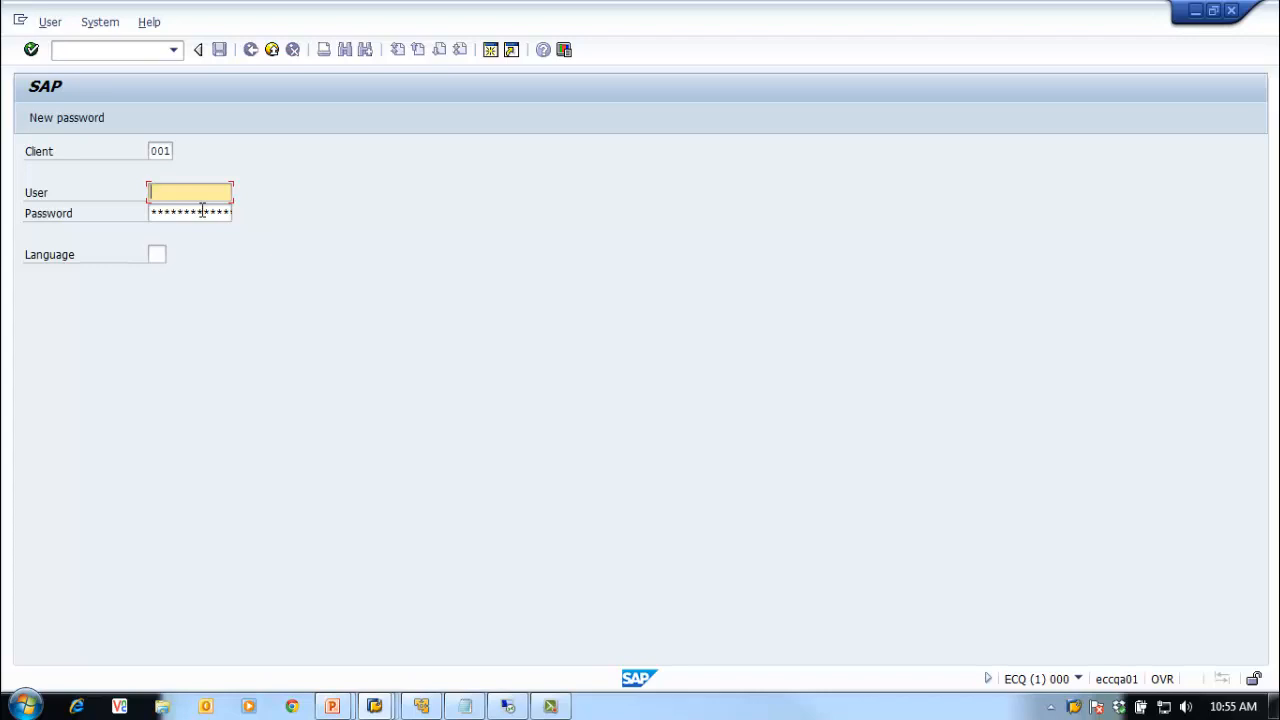
Step: Enter the user name from history and the password for client 001 and submit the logon
type("s")
key("Down")
key("Return")
key("Tab")
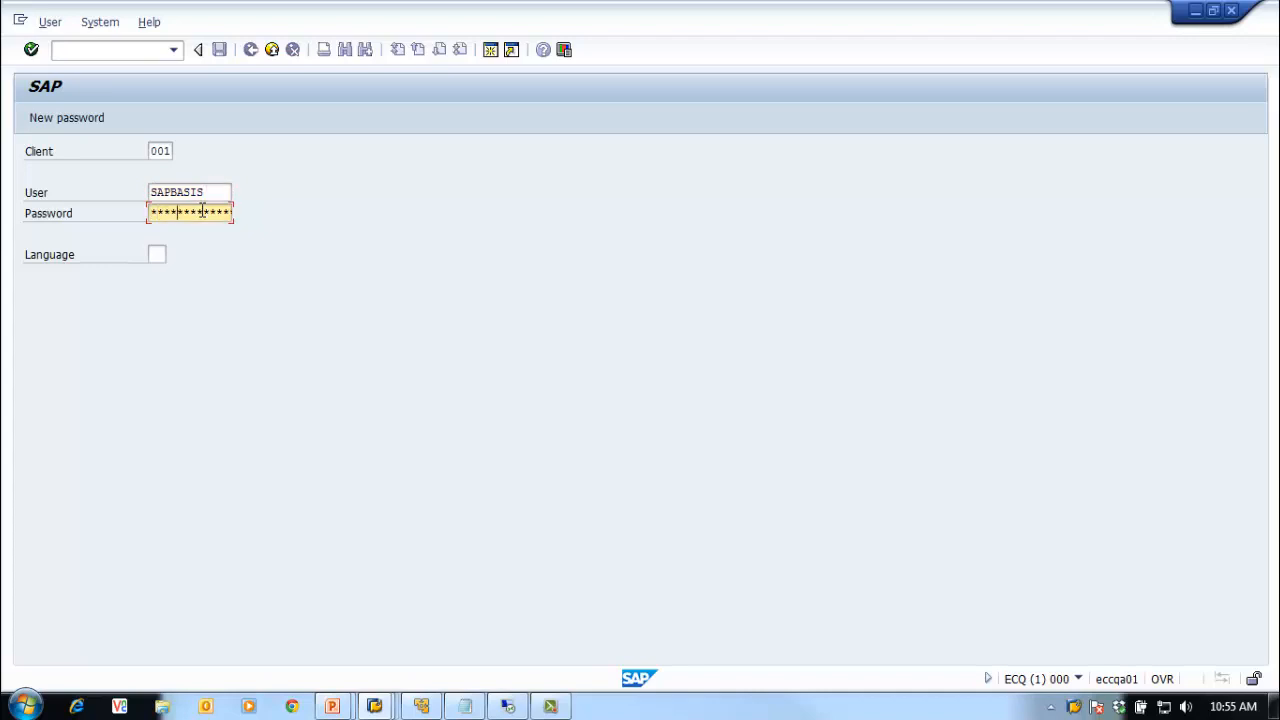
key("Return")
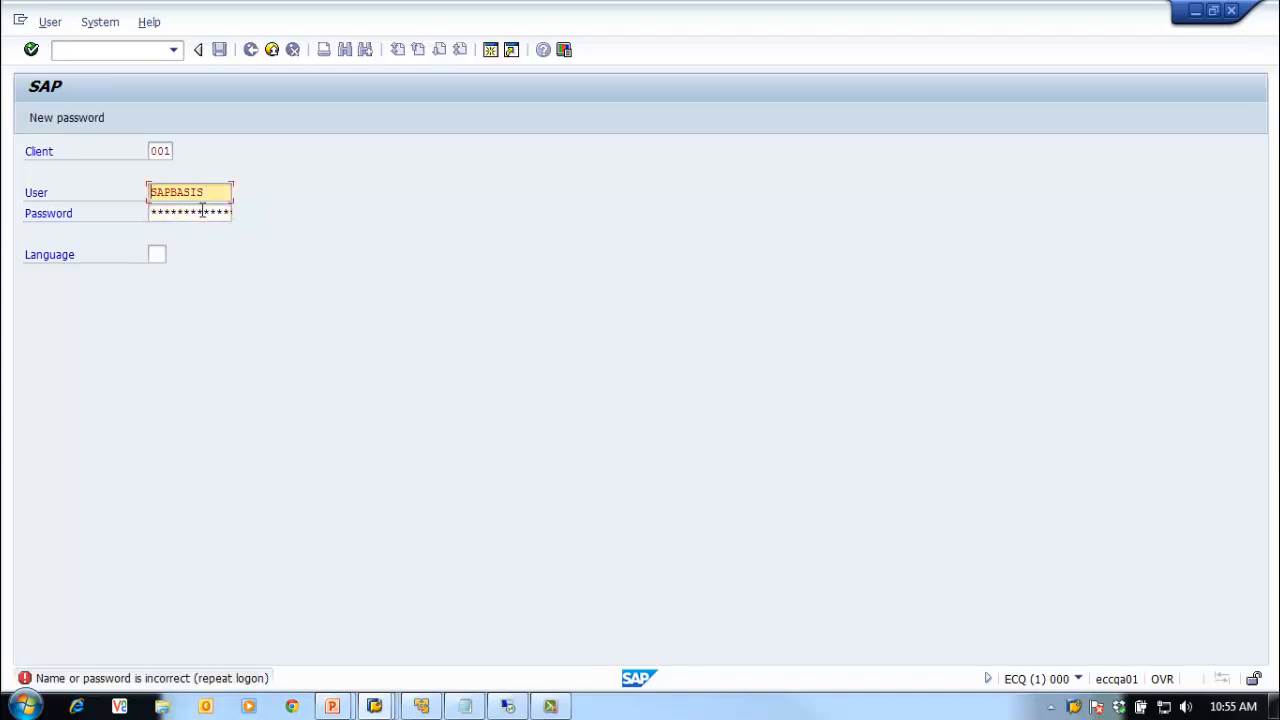
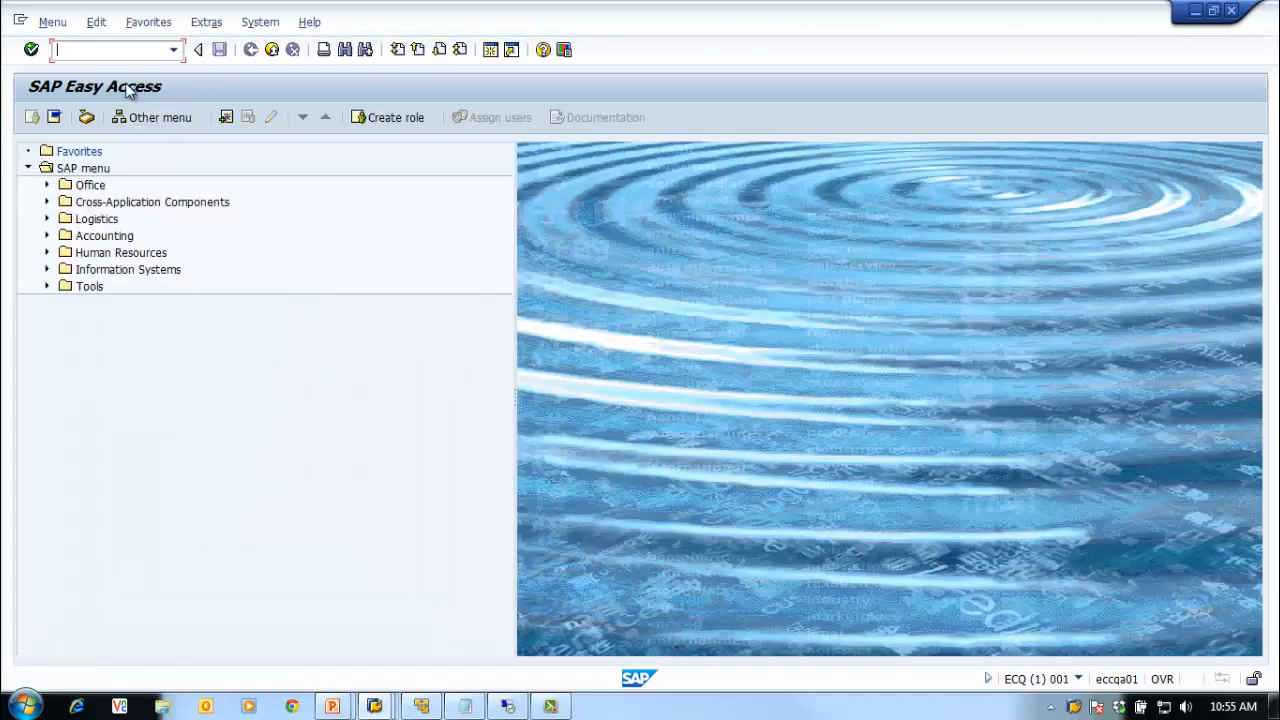
Step: Launch SE01 on ECQ and copy request number ECCK900018 from the Notepad notes
key("Return")
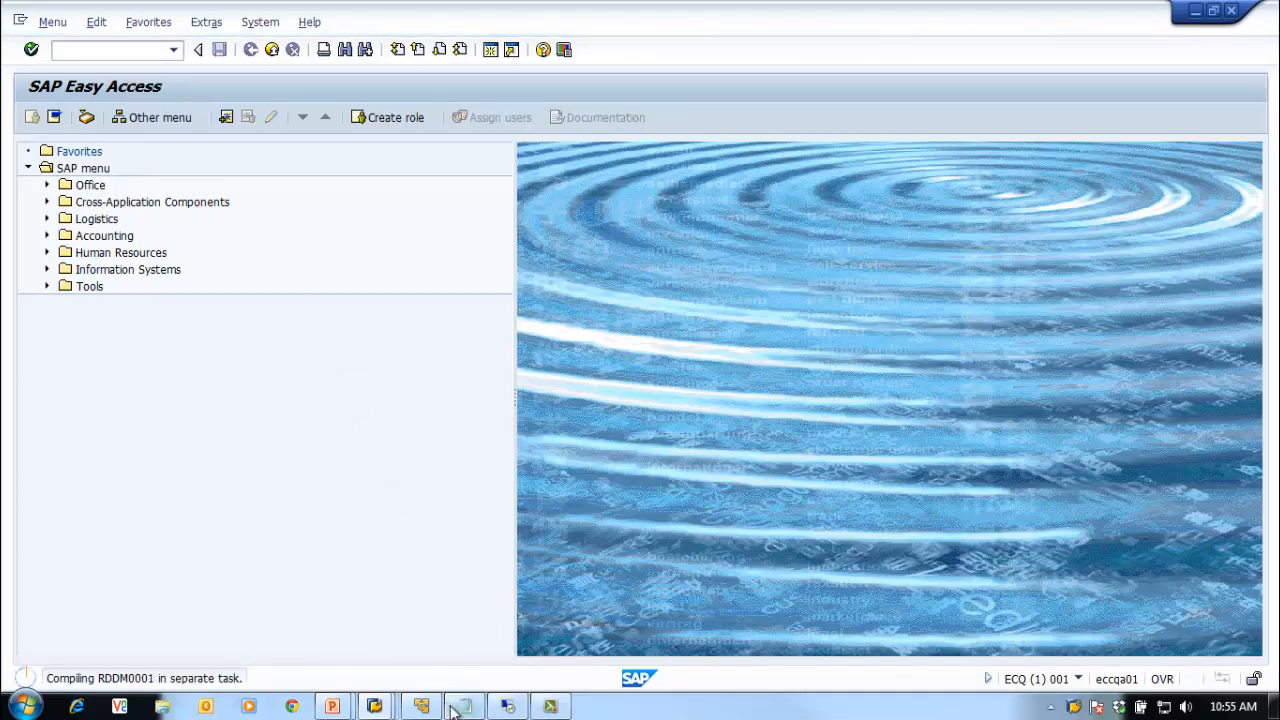
mouse_move(455, 708)
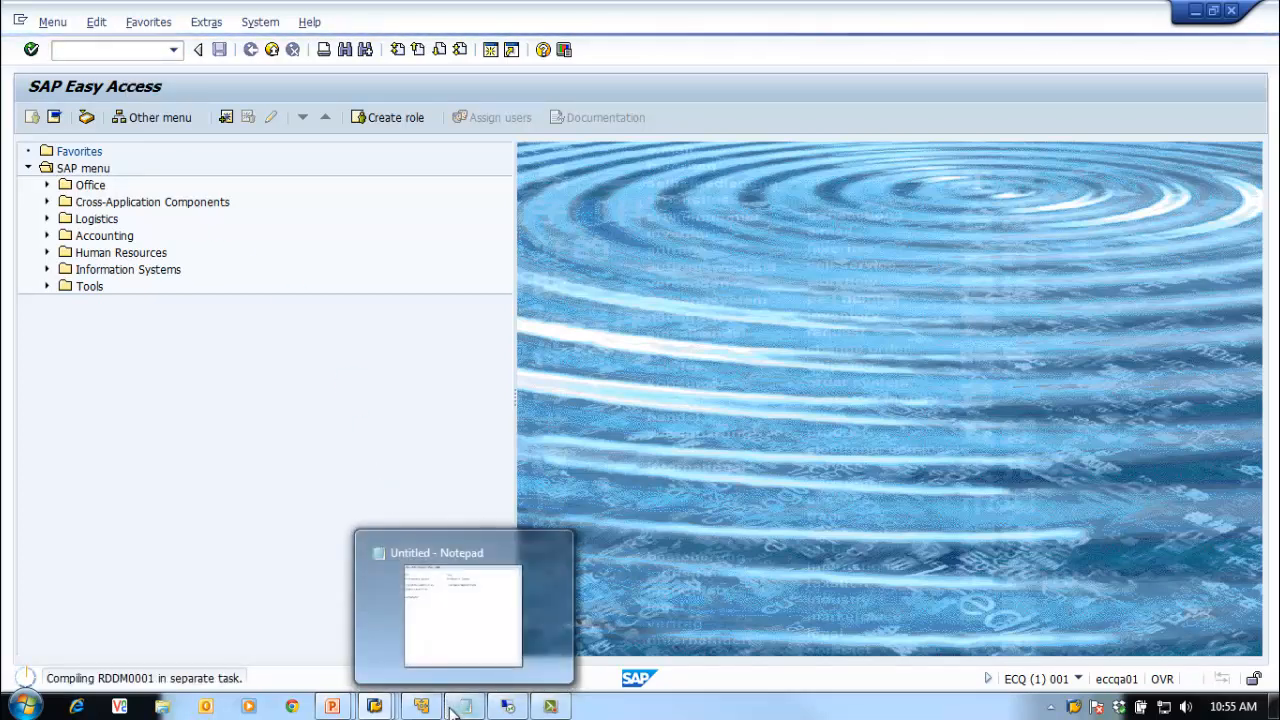
left_click(449, 647)
double_click(640, 281)
key("ctrl+c")
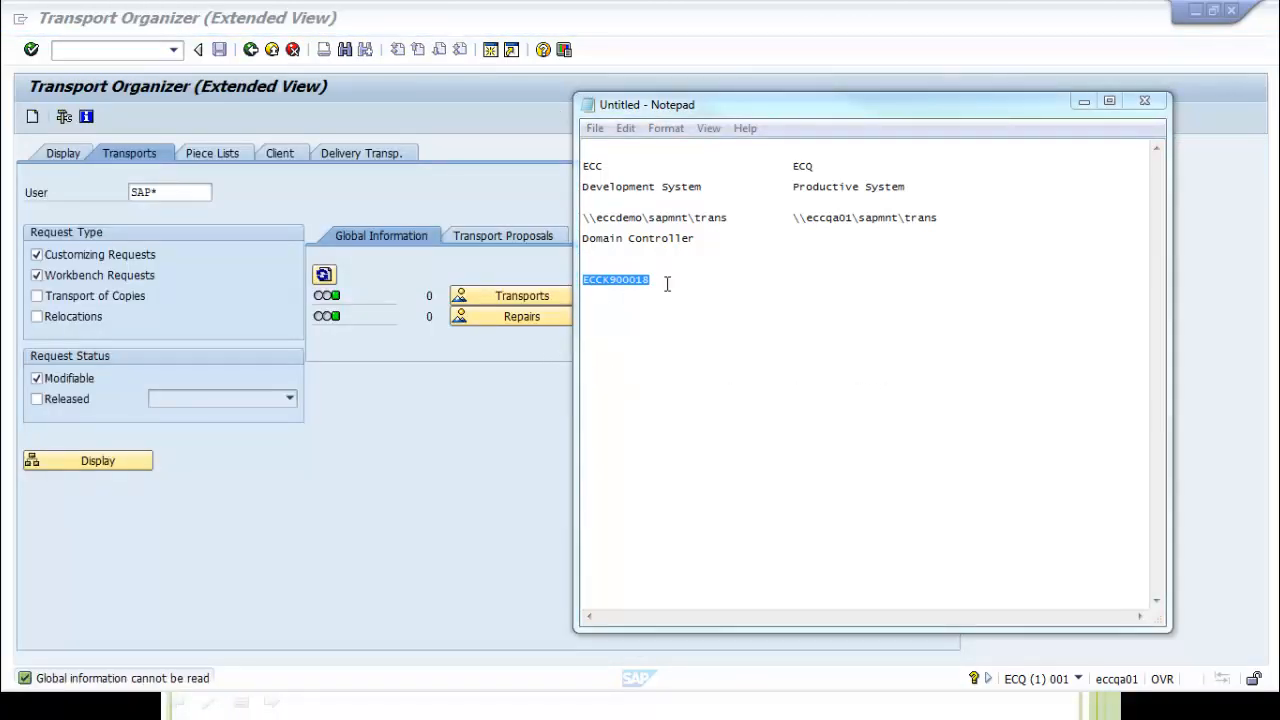
left_click(667, 284)
left_click_drag(667, 284, 598, 284)
left_click(397, 454)
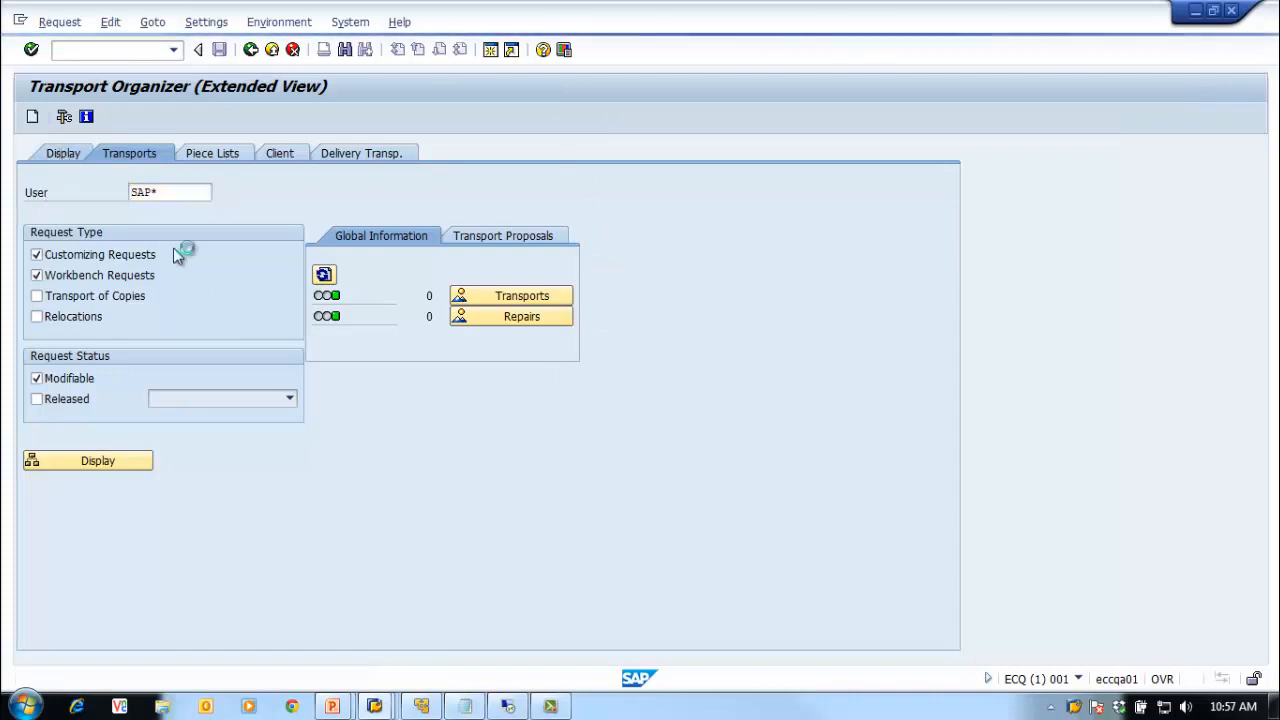
Step: Display request ECCK900018 from the Display tab, then open its transport logs
left_click(66, 155)
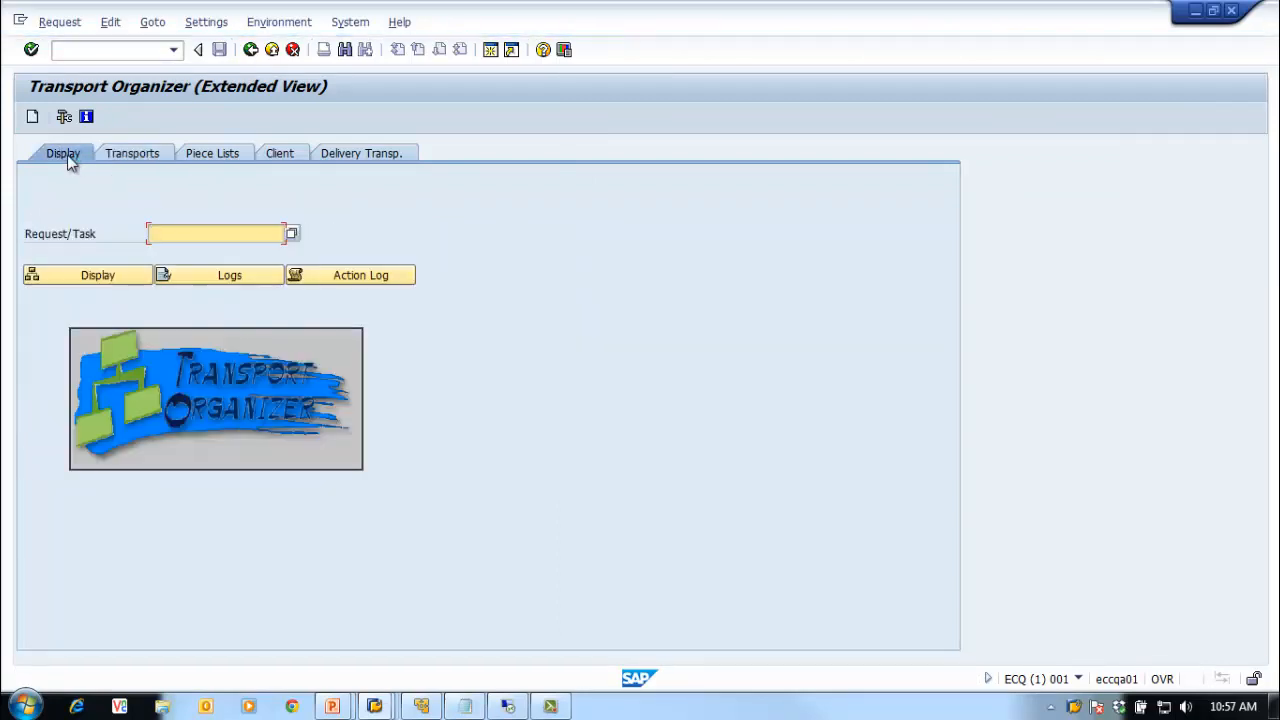
key("ctrl+v")
left_click(87, 277)
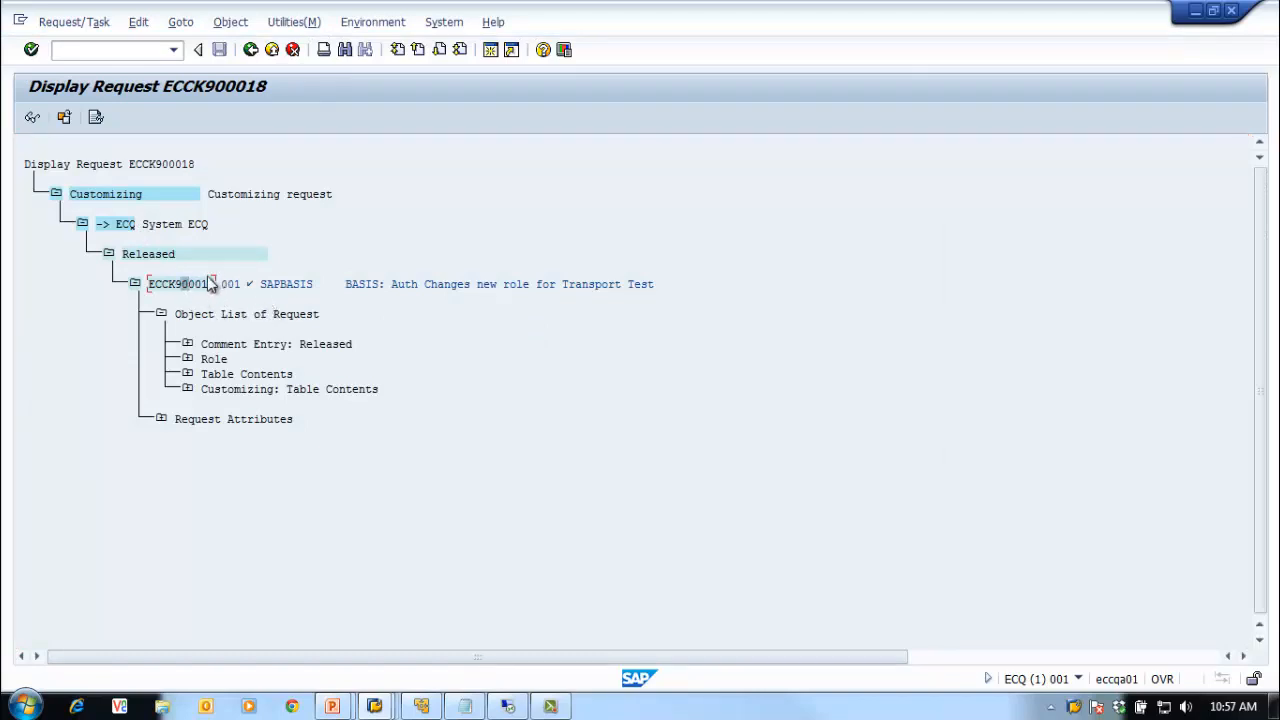
left_click(250, 49)
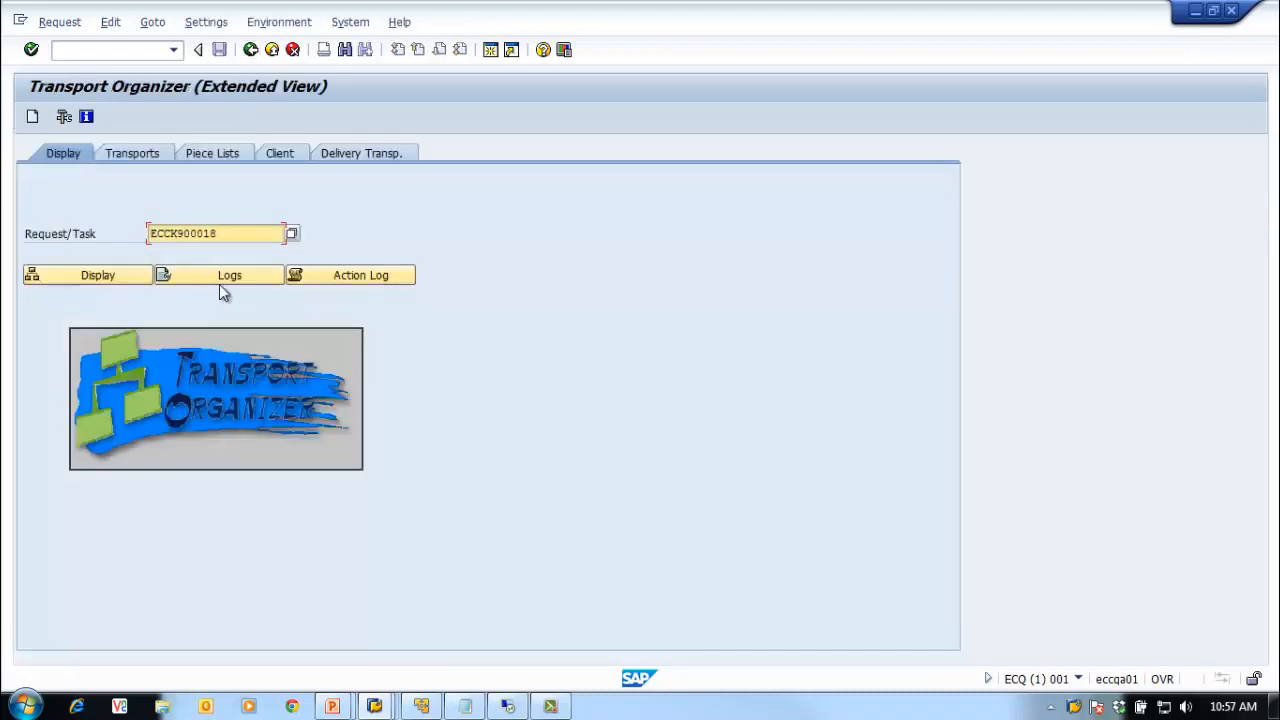
left_click(228, 279)
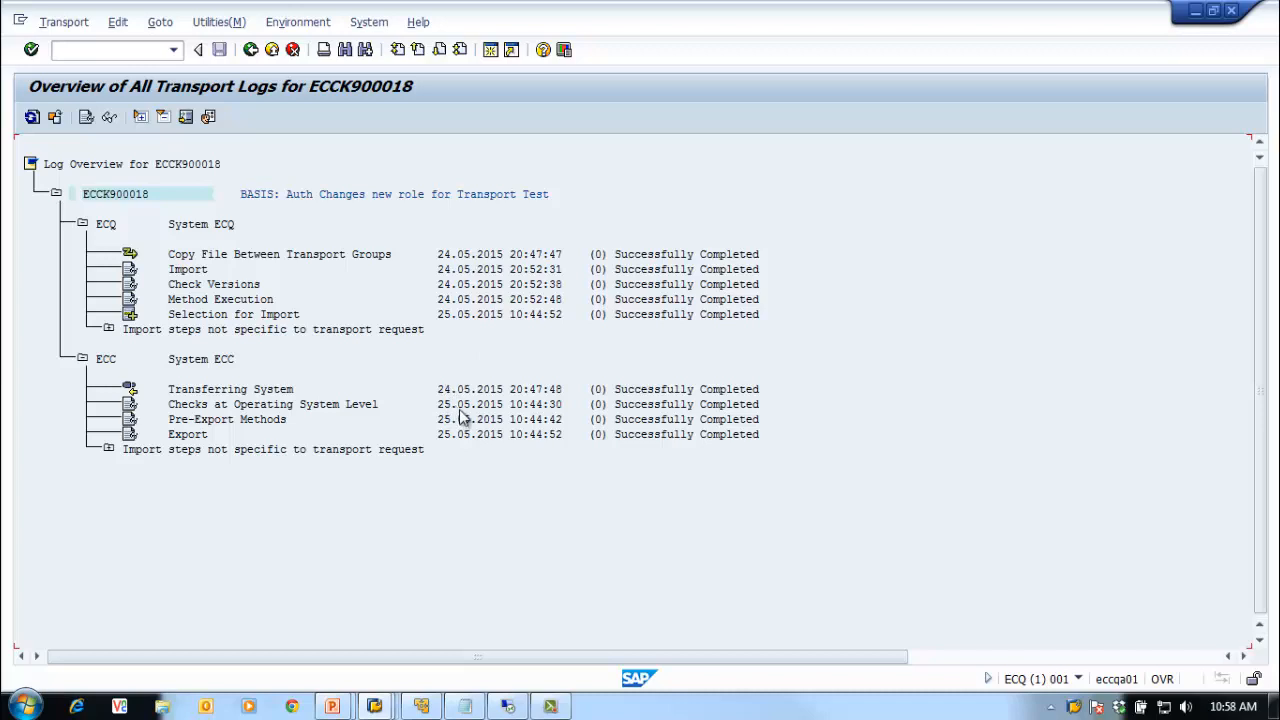
Step: Review ECQ's System > Status details, then go back twice to SAP Easy Access
left_click(445, 314)
left_click(459, 269)
left_click(378, 24)
left_click(445, 272)
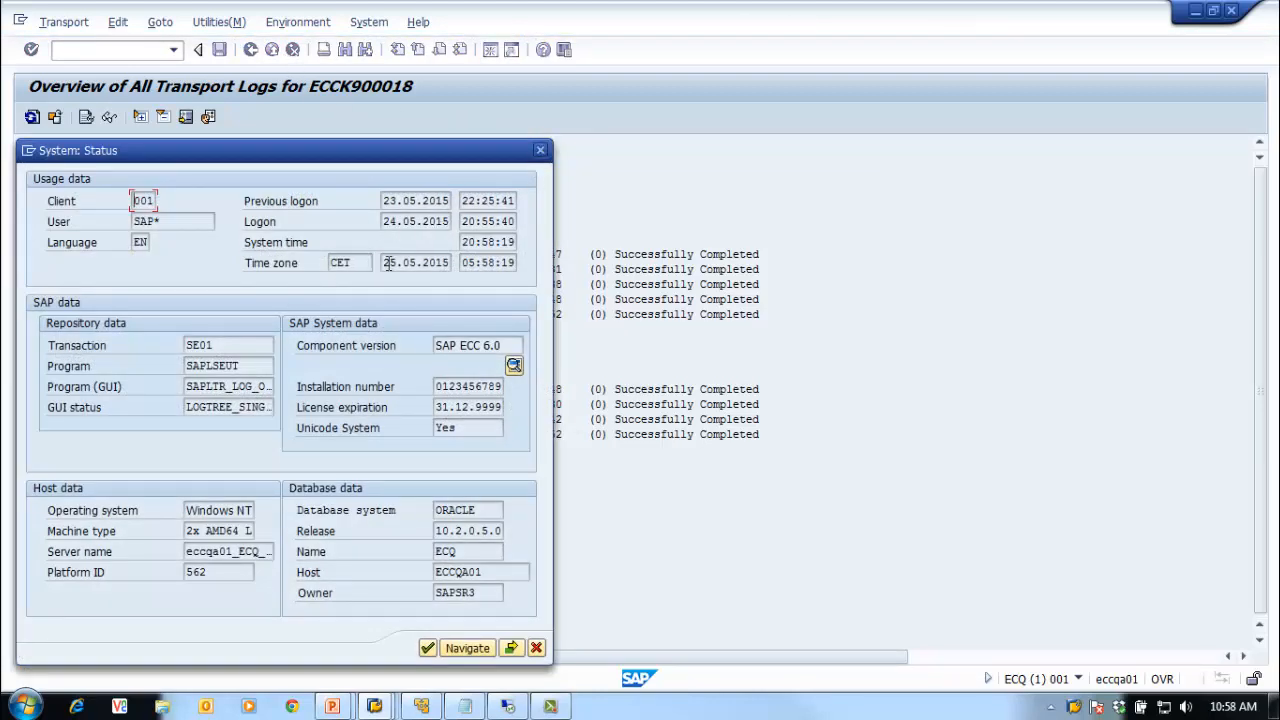
left_click(540, 150)
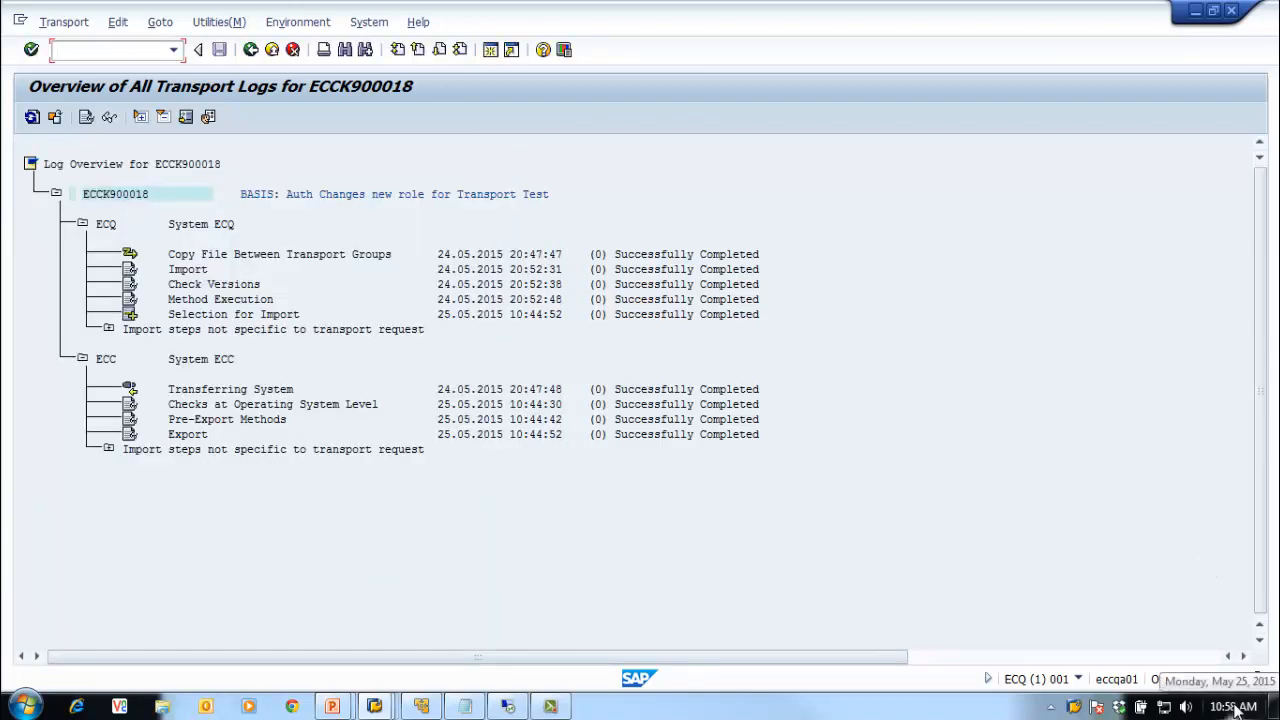
left_click(250, 49)
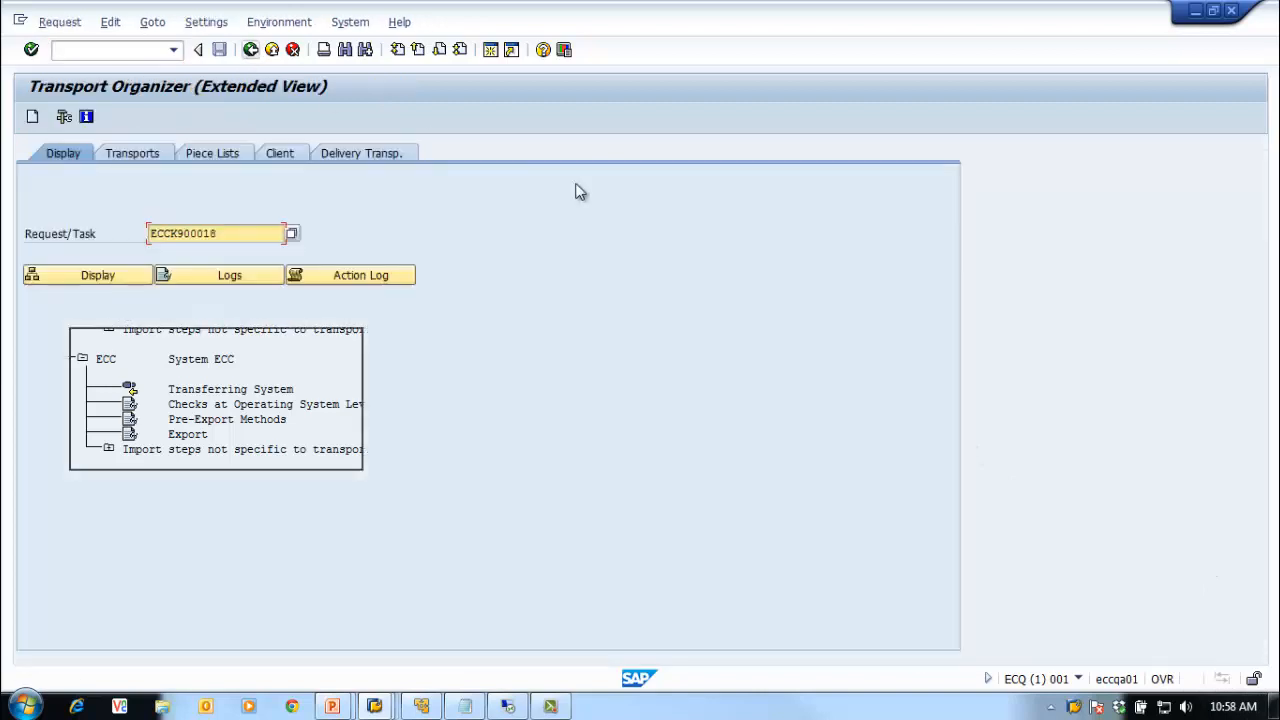
left_click(250, 49)
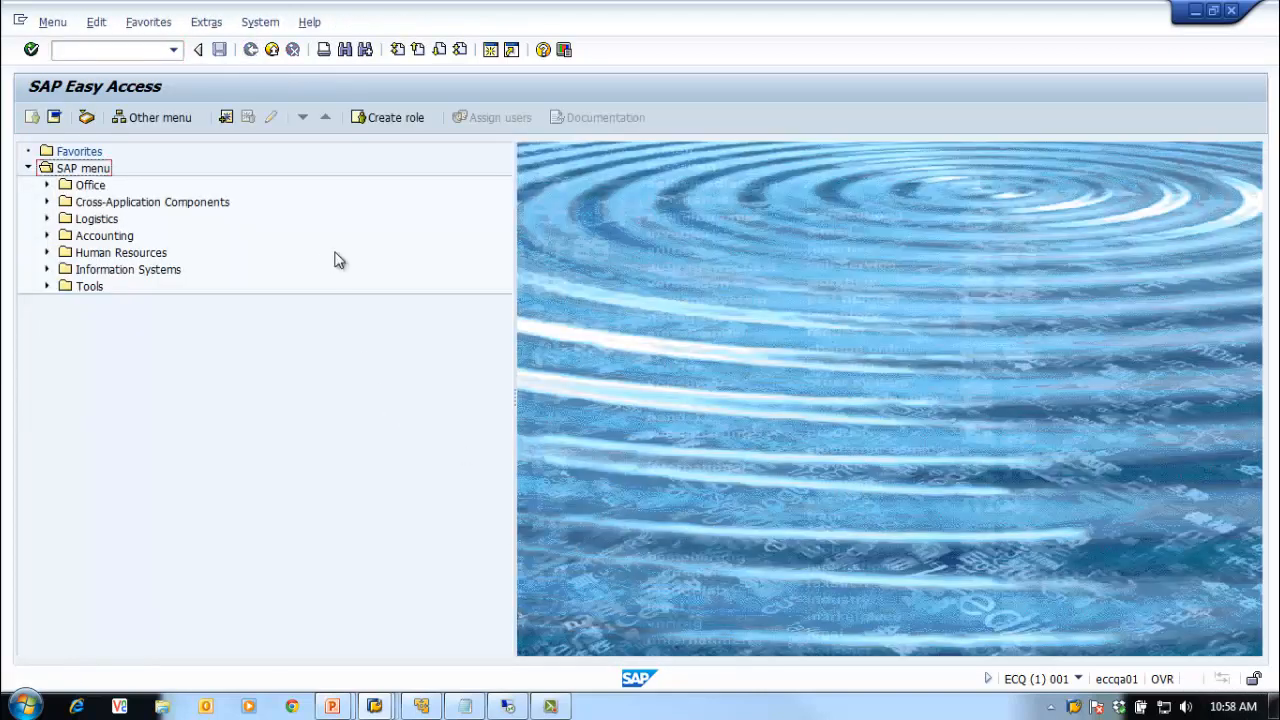
Step: In PFCG, display role Z_BC_TRAINING_ROLE01 and check its Menu tab contents
left_click(143, 54)
key("Return")
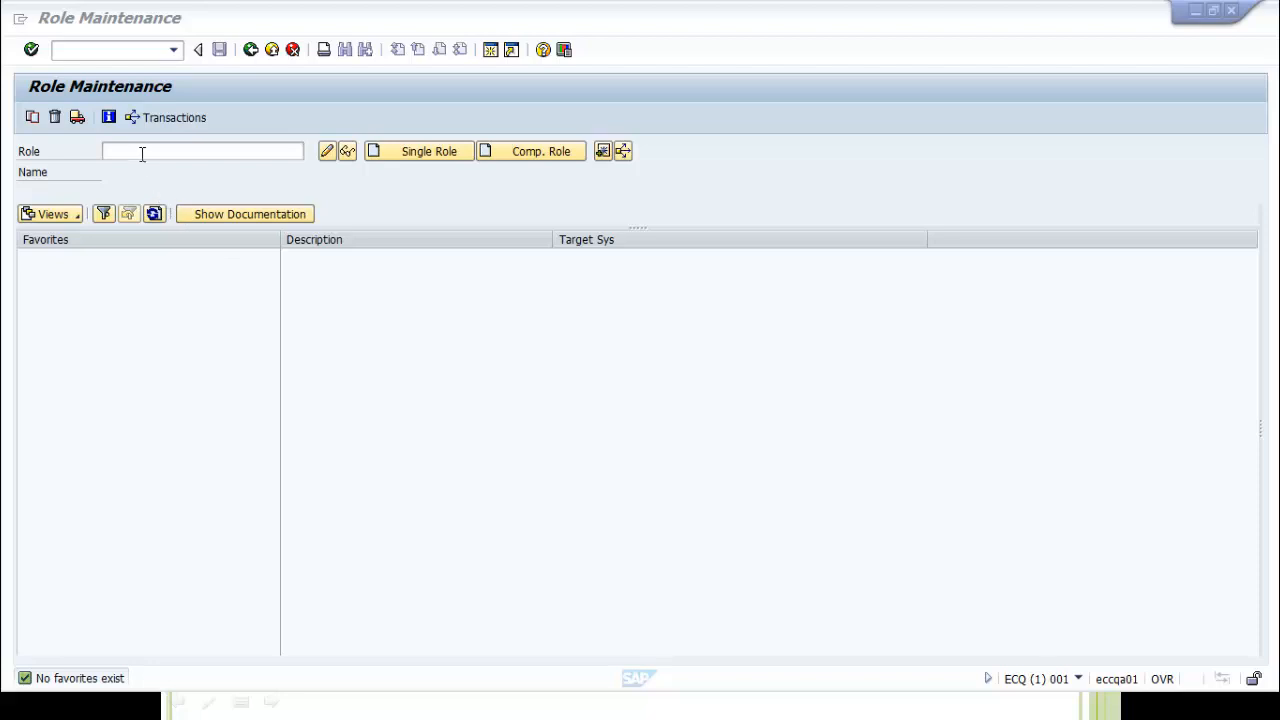
left_click(142, 152)
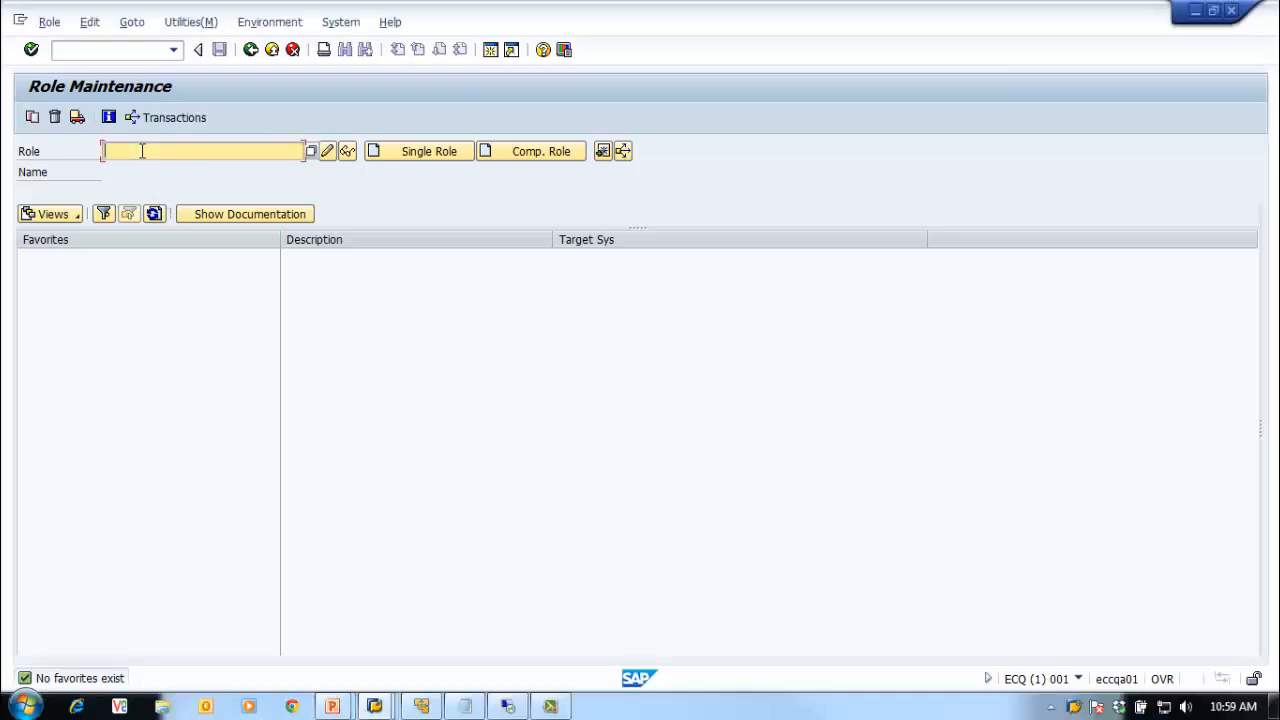
type("Z")
key("Down")
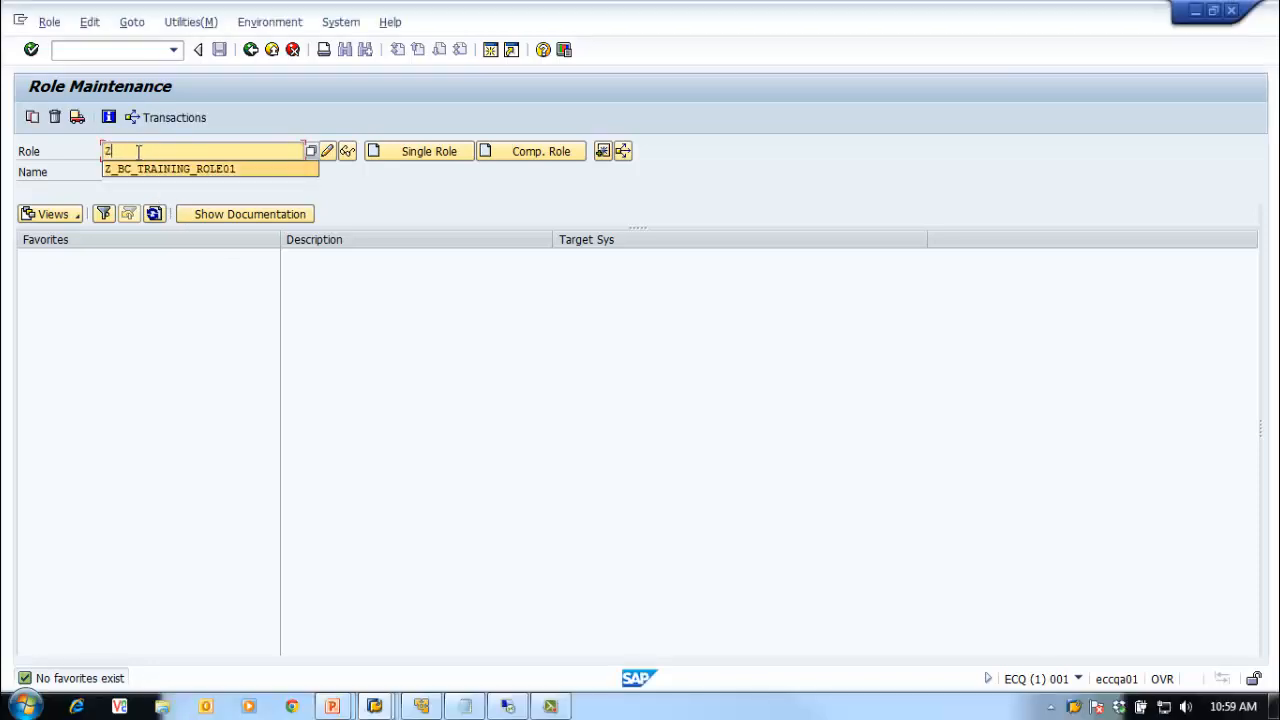
key("Return")
key("Return")
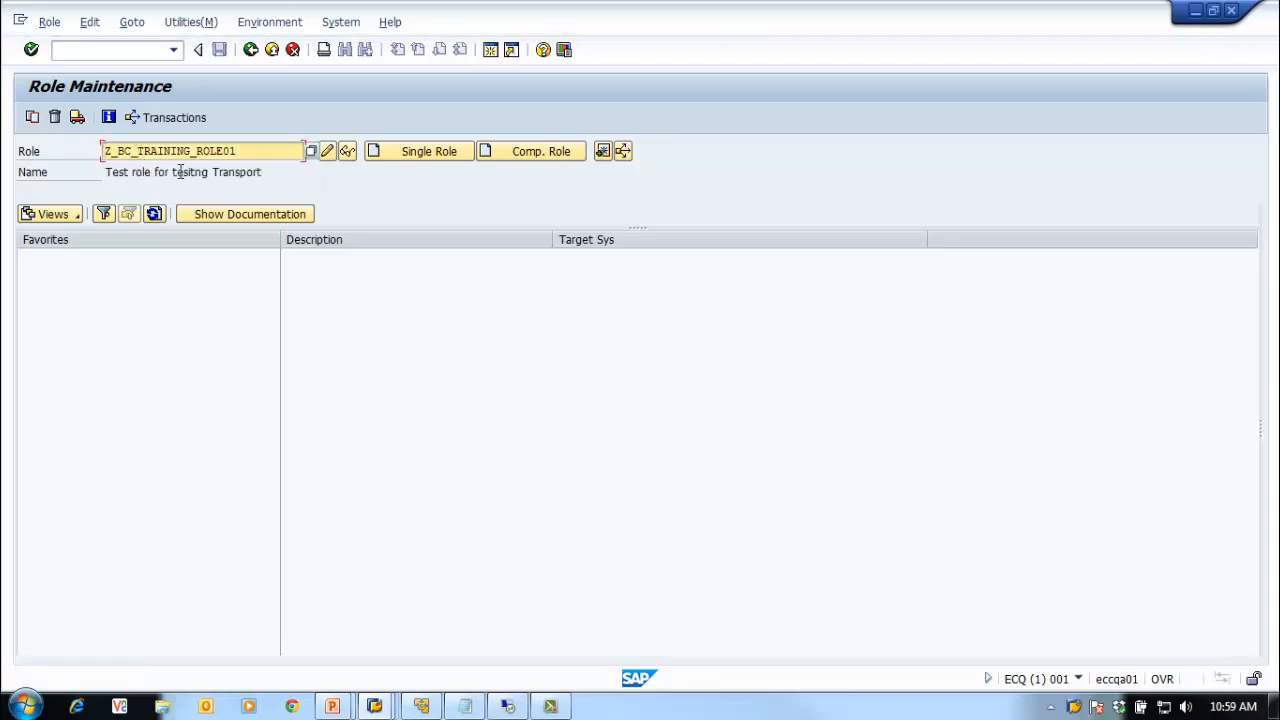
left_click(348, 150)
left_click(349, 150)
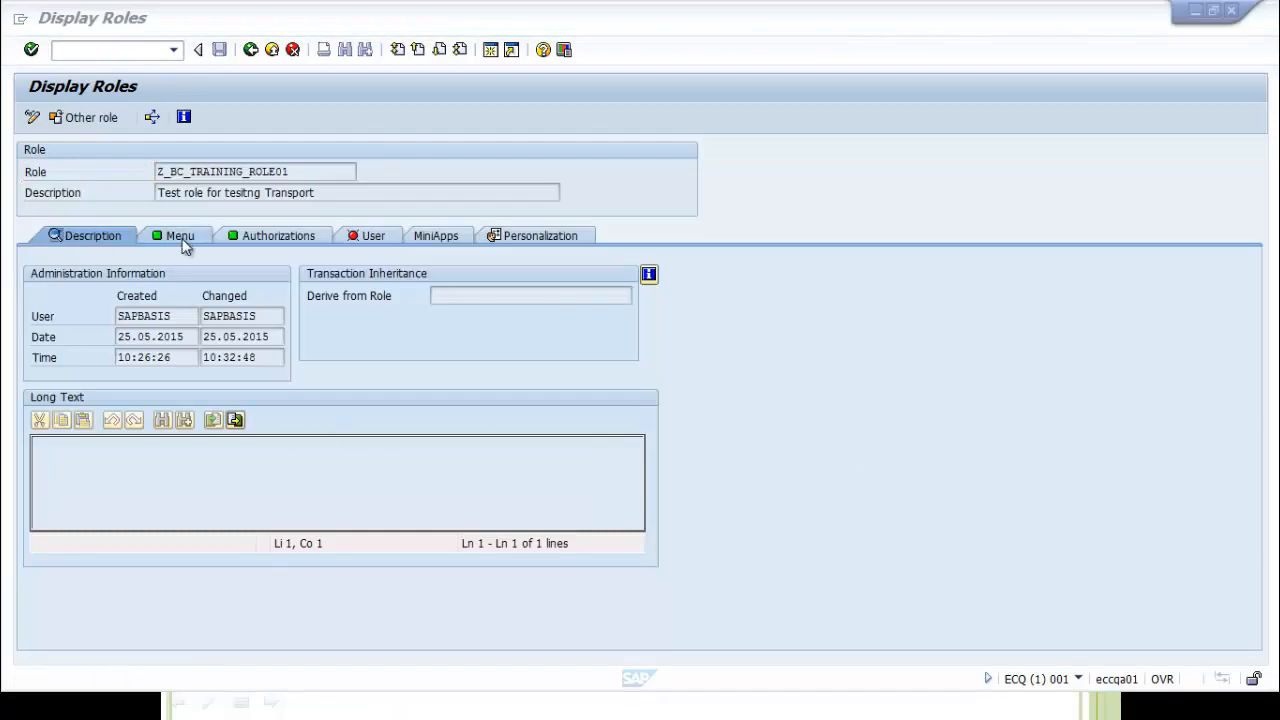
left_click(172, 236)
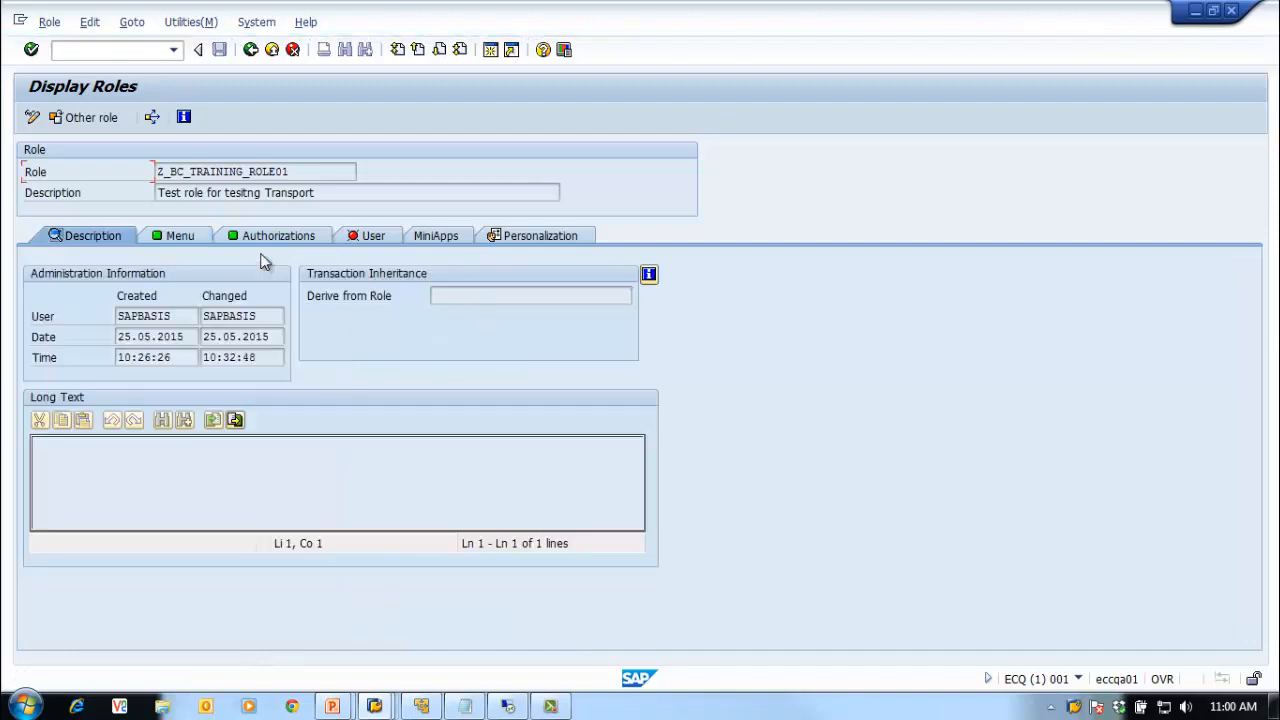
Step: Go back to Role Maintenance and switch to the ECC session's Easy Access window
left_click(252, 51)
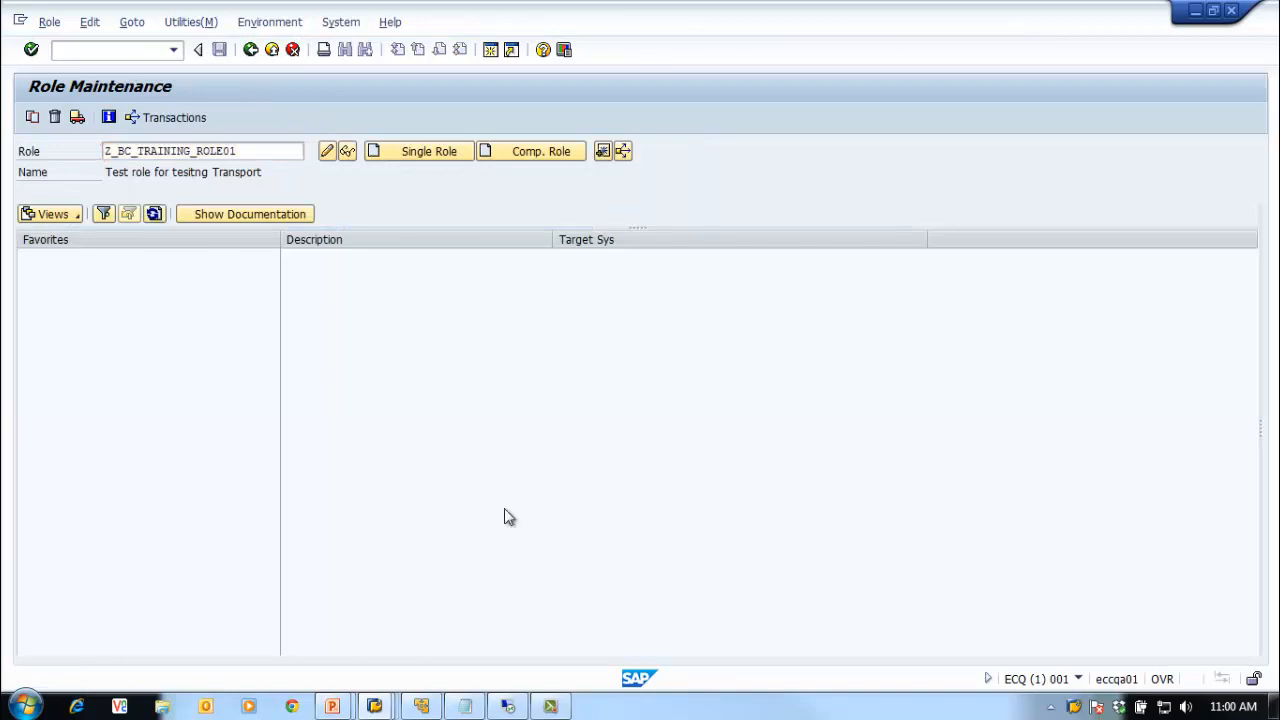
left_click(379, 706)
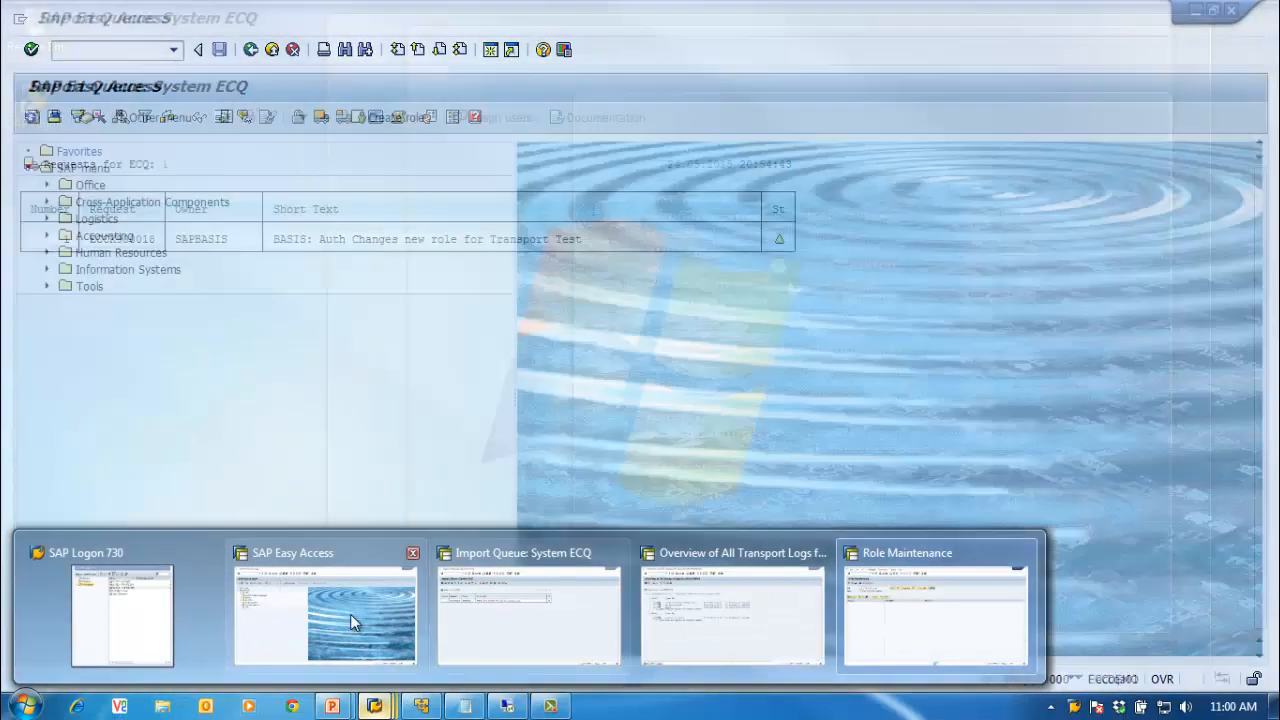
left_click(320, 628)
Step: In ECC's SE10, display request ECCK900018 picked from input history, then go back
left_click(55, 47)
type("se10")
key("Return")
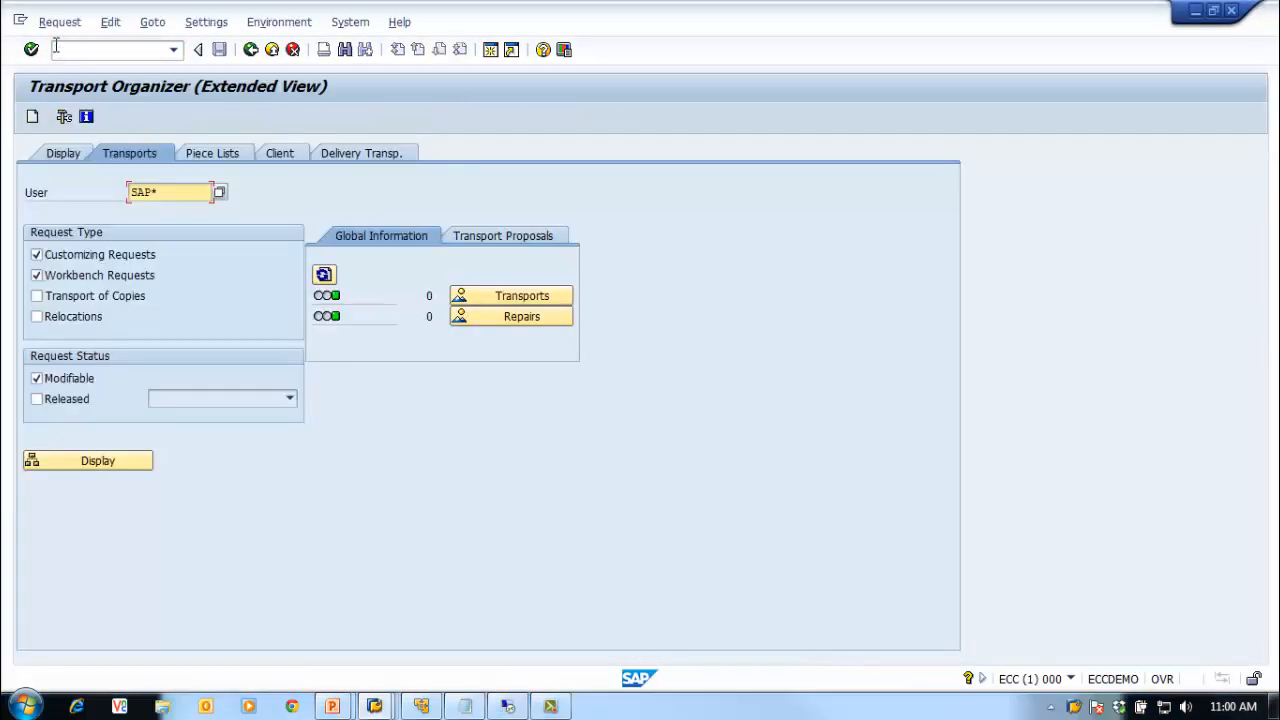
left_click(62, 153)
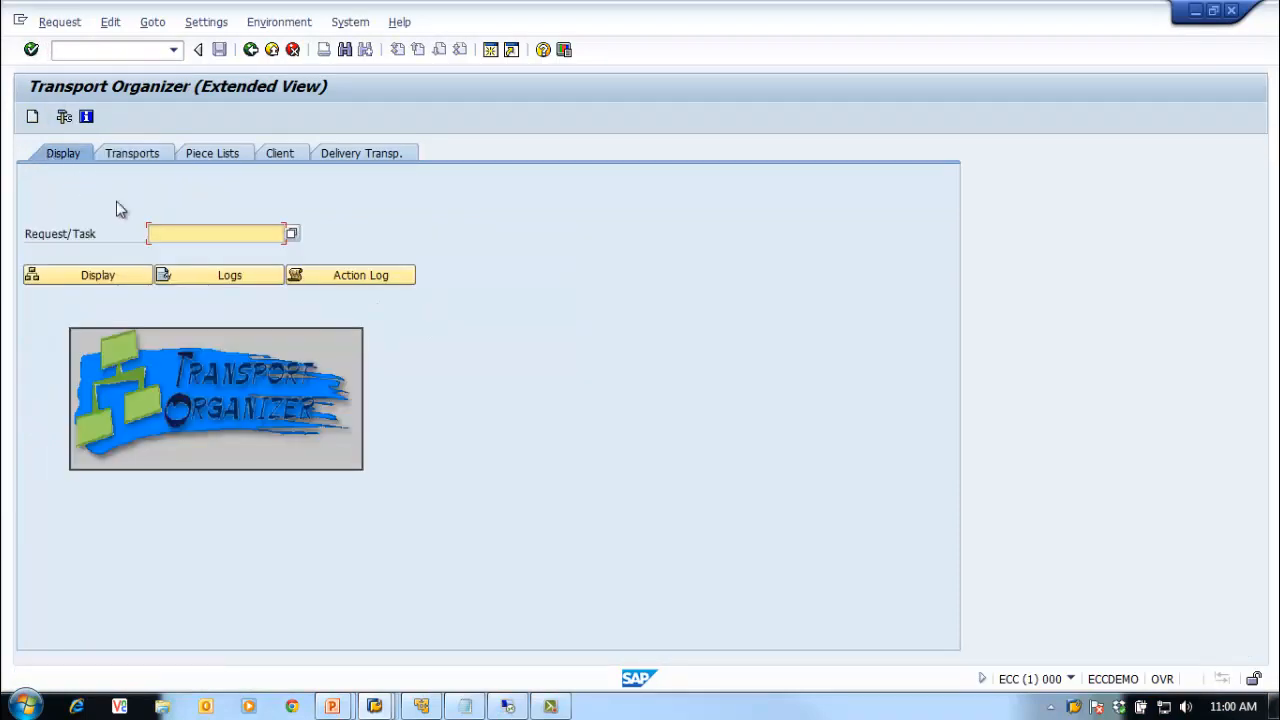
left_click(170, 233)
left_click(170, 252)
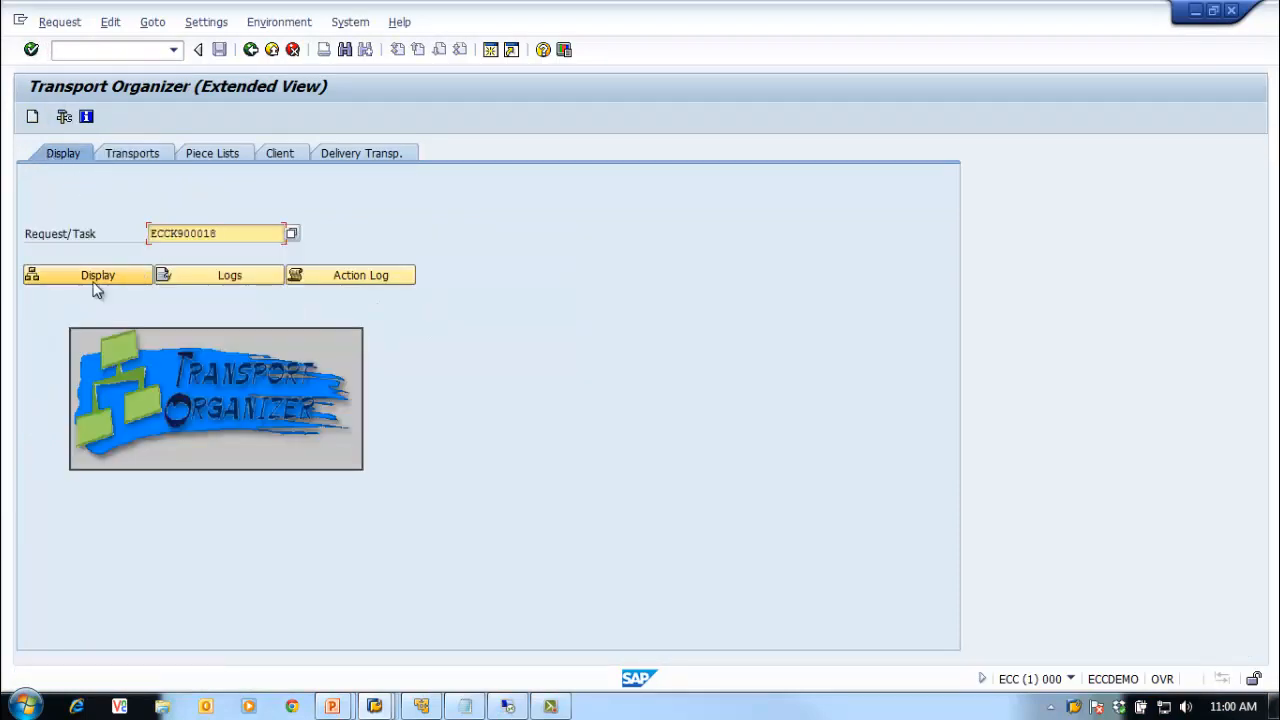
left_click(94, 283)
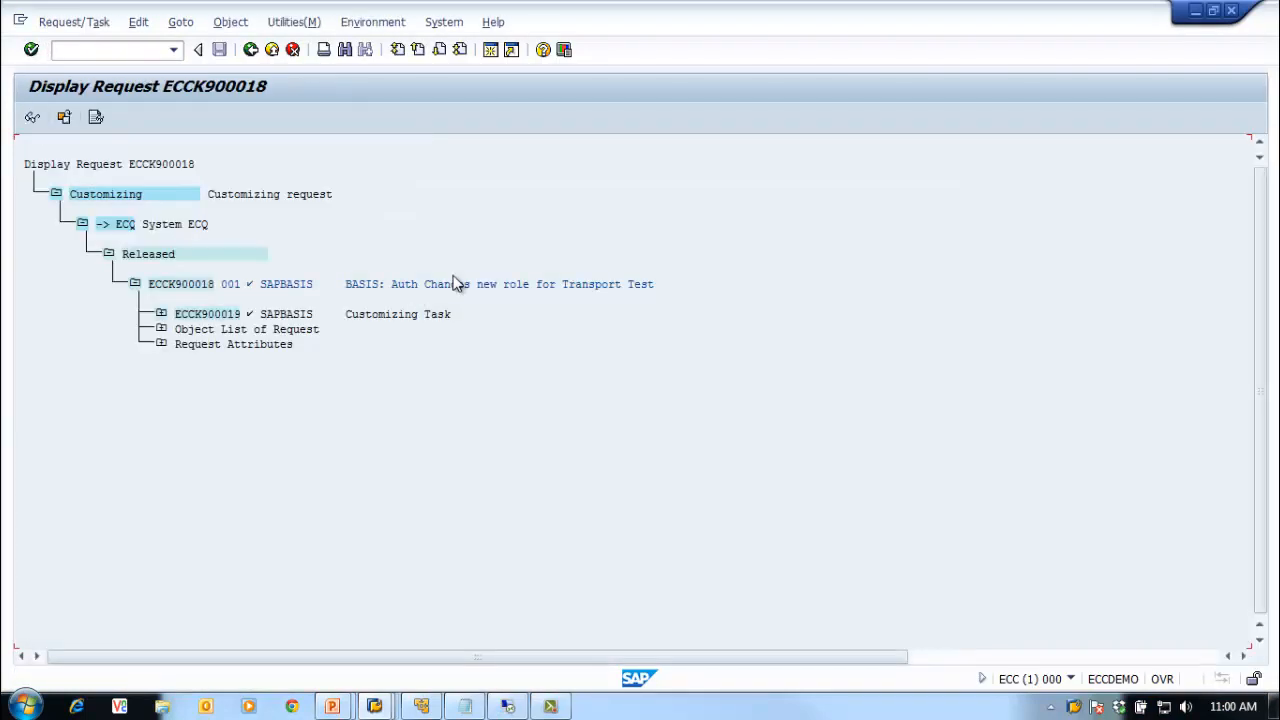
left_click(250, 49)
Step: View ECCK900018's transport logs with ECQ's import steps expanded, then return to Easy Access
left_click(188, 279)
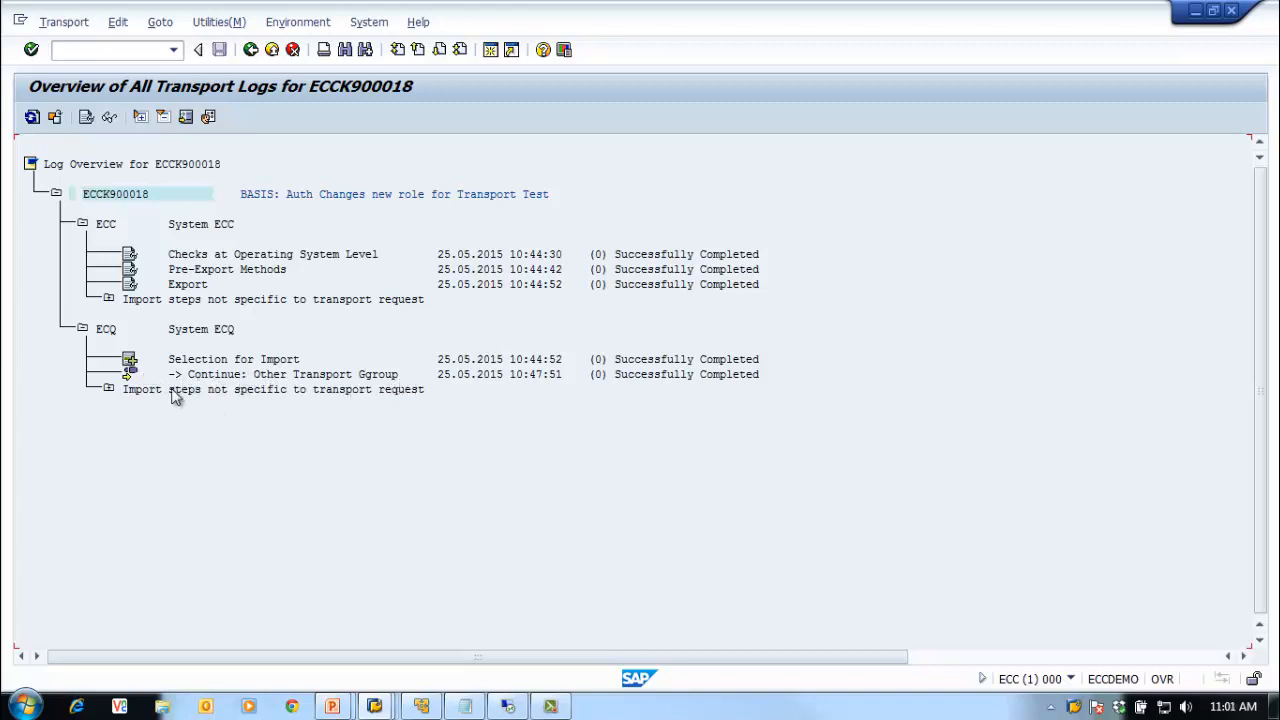
left_click(108, 389)
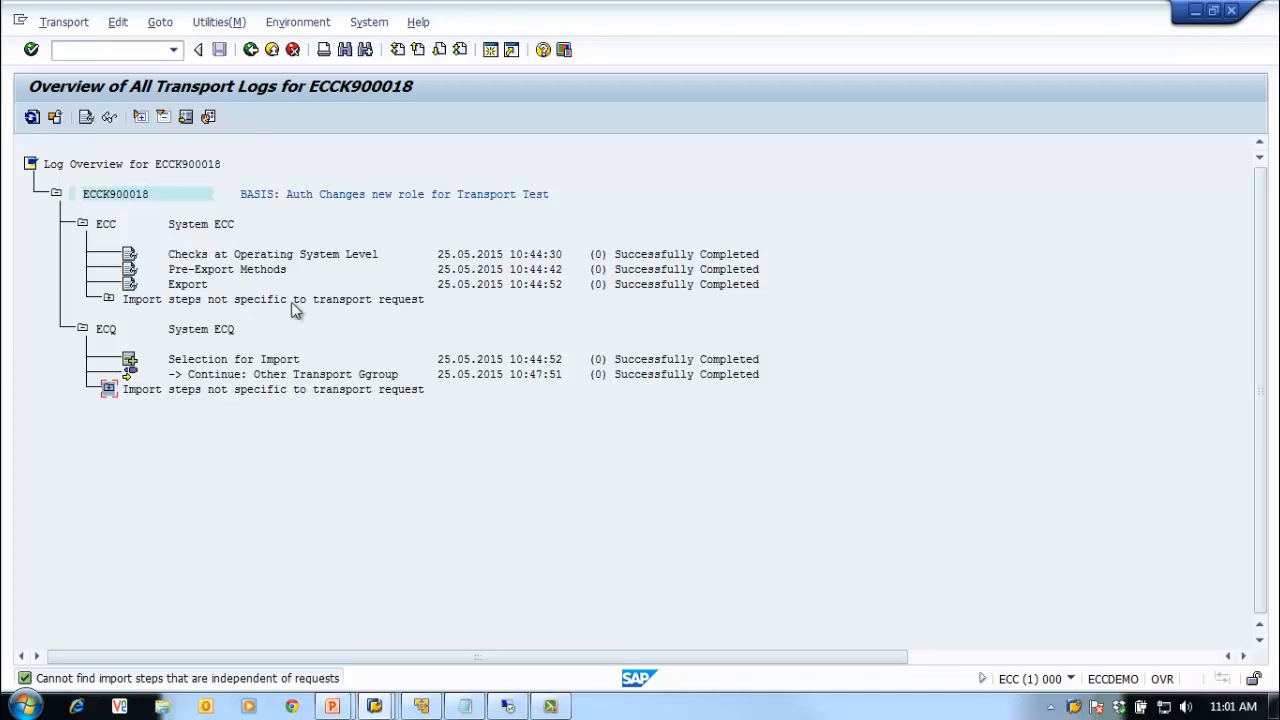
left_click(251, 50)
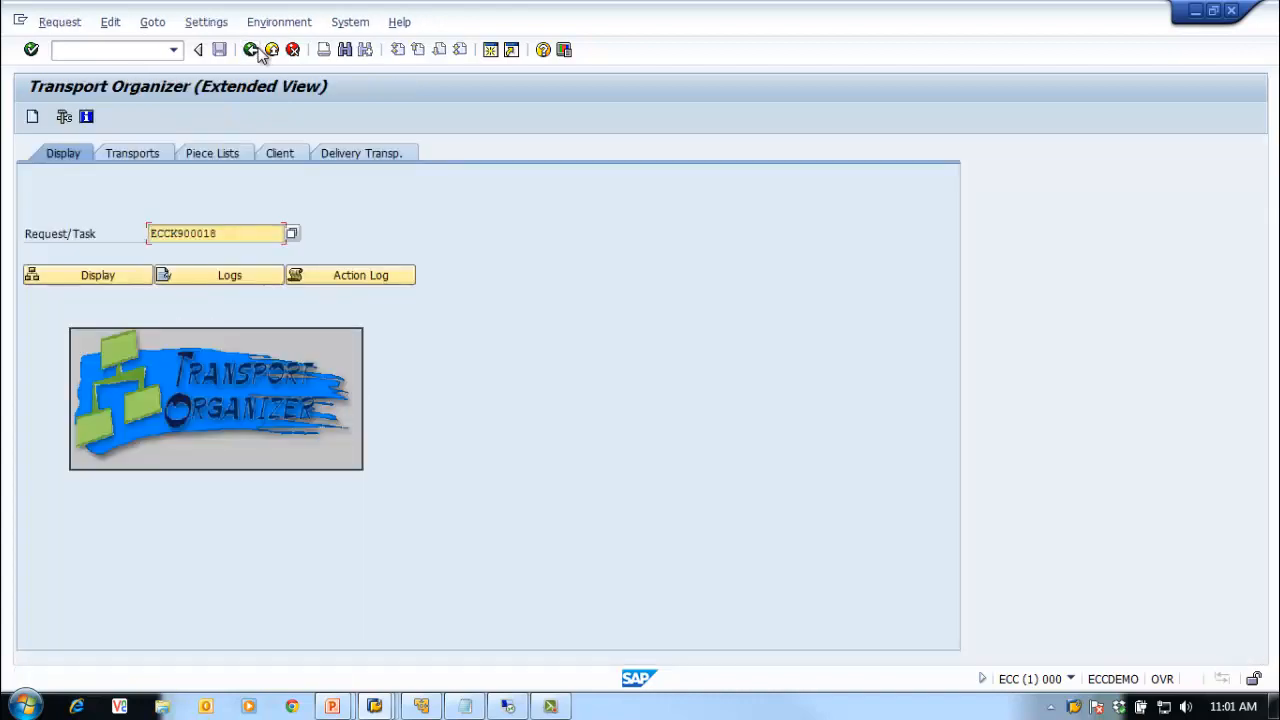
left_click(252, 50)
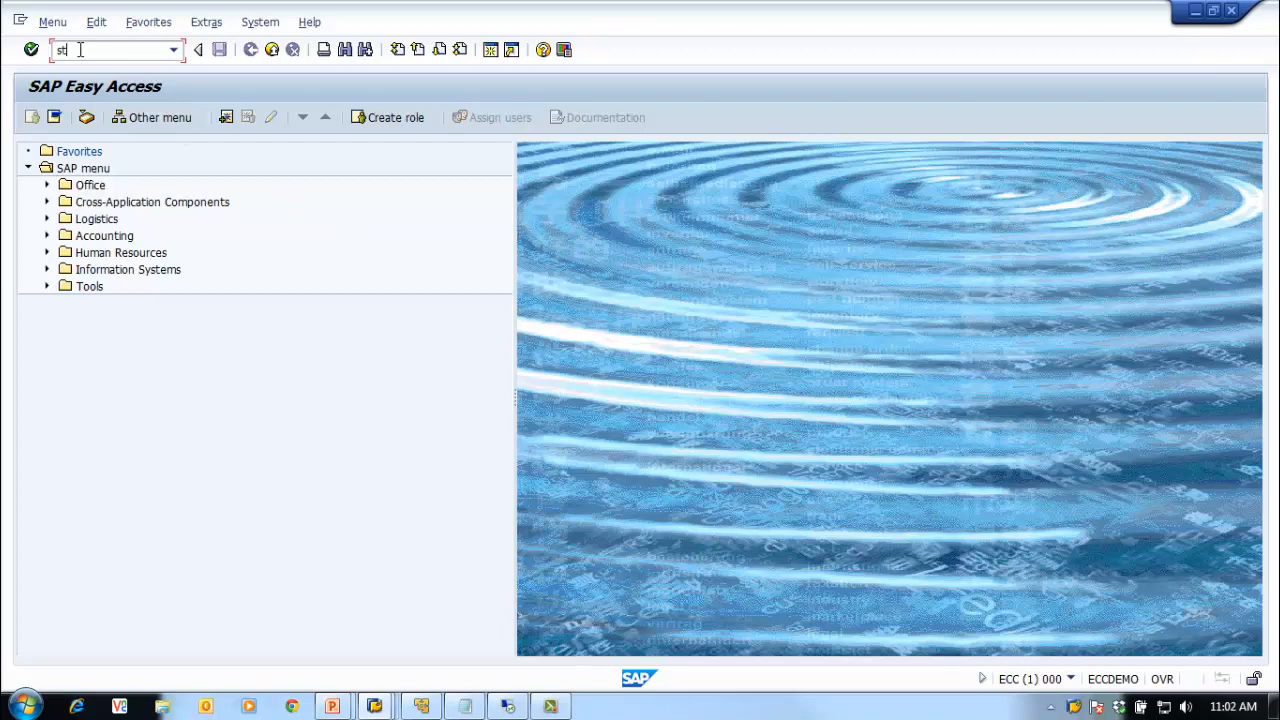
Step: Run STMS and open the DOMAIN_ECC system overview, checking the ECC and ECQ rows
key("Return")
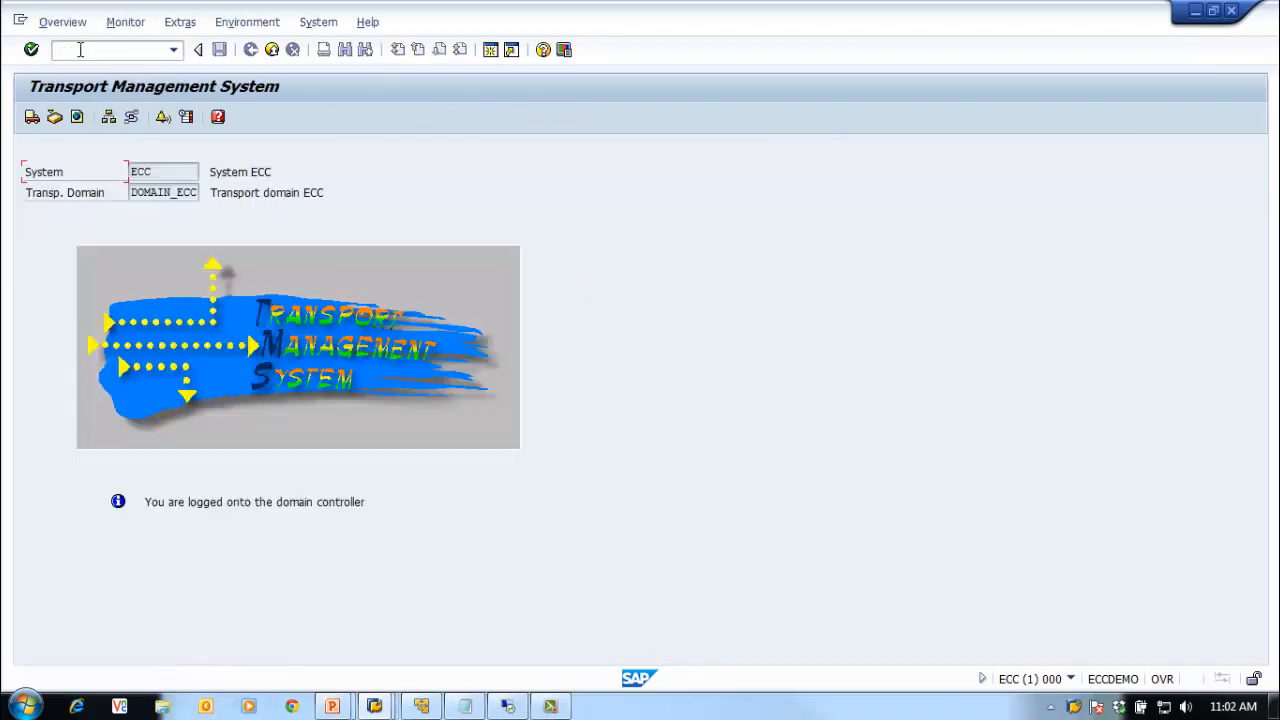
left_click(109, 119)
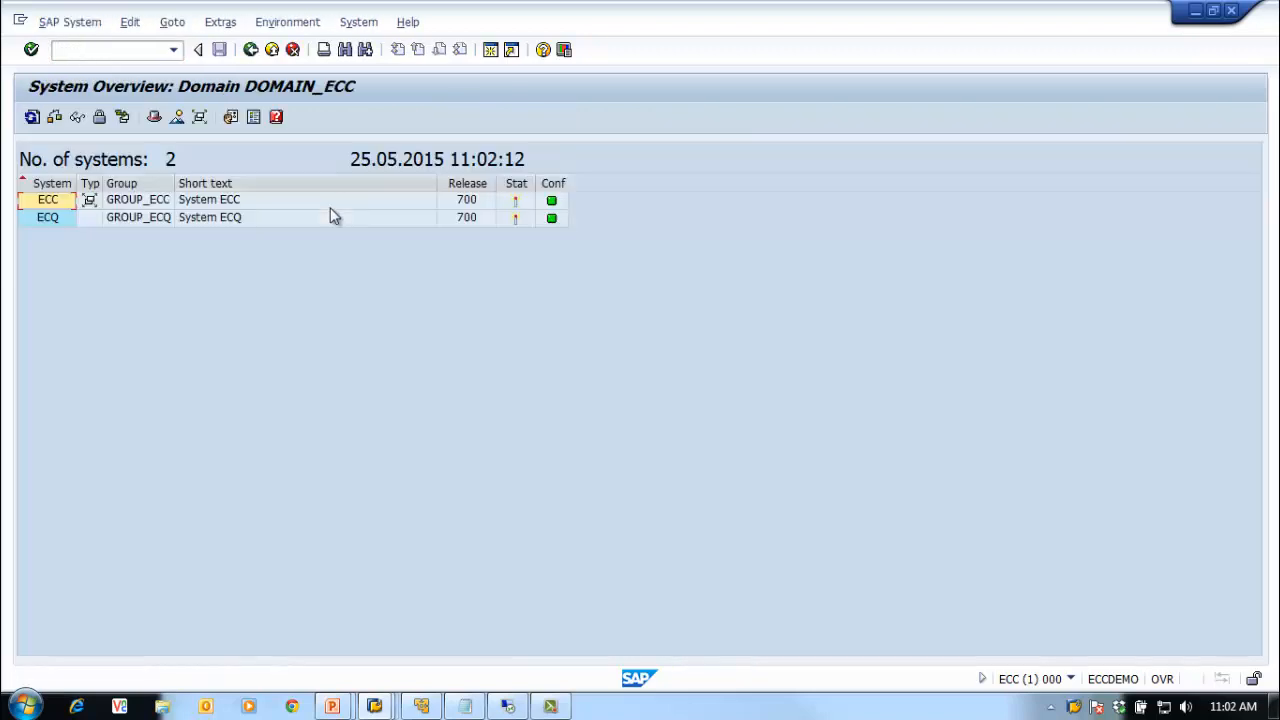
left_click(148, 219)
left_click(145, 205)
left_click(148, 219)
left_click(149, 203)
left_click(154, 224)
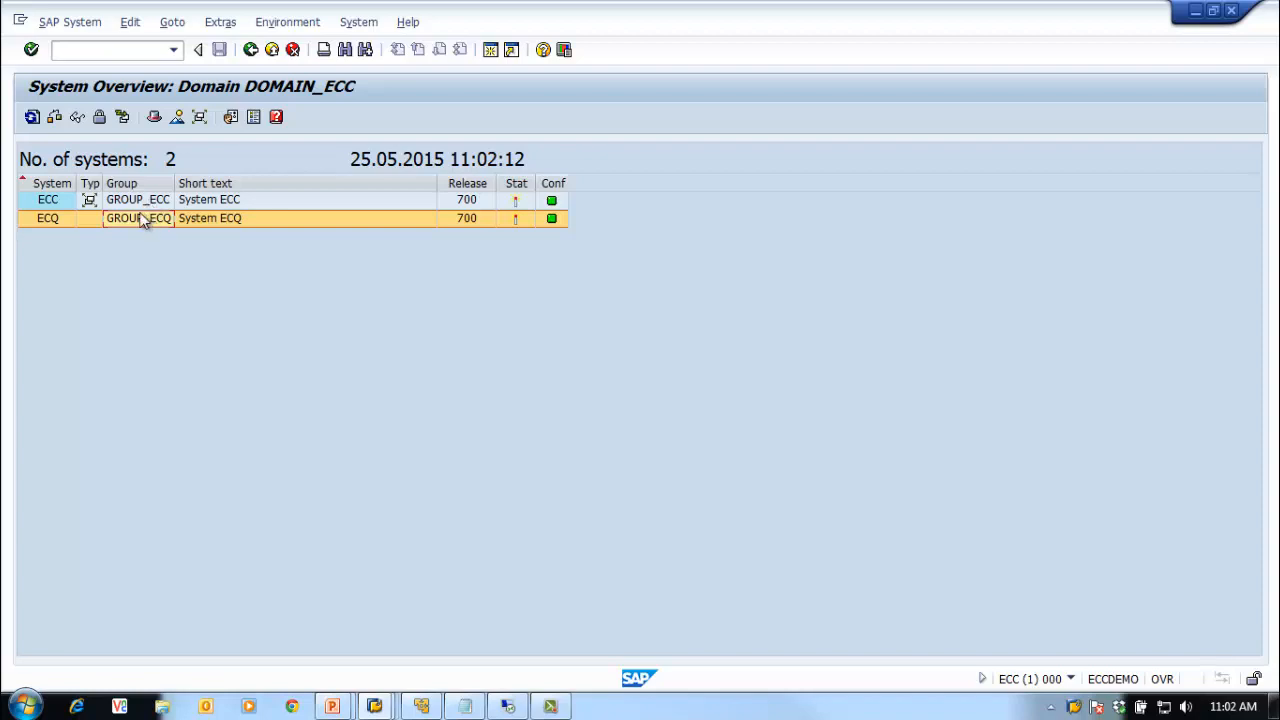
Step: Set ECQ's transport group to GROUP_ECC on the Communication tab and save the configuration
left_click(67, 24)
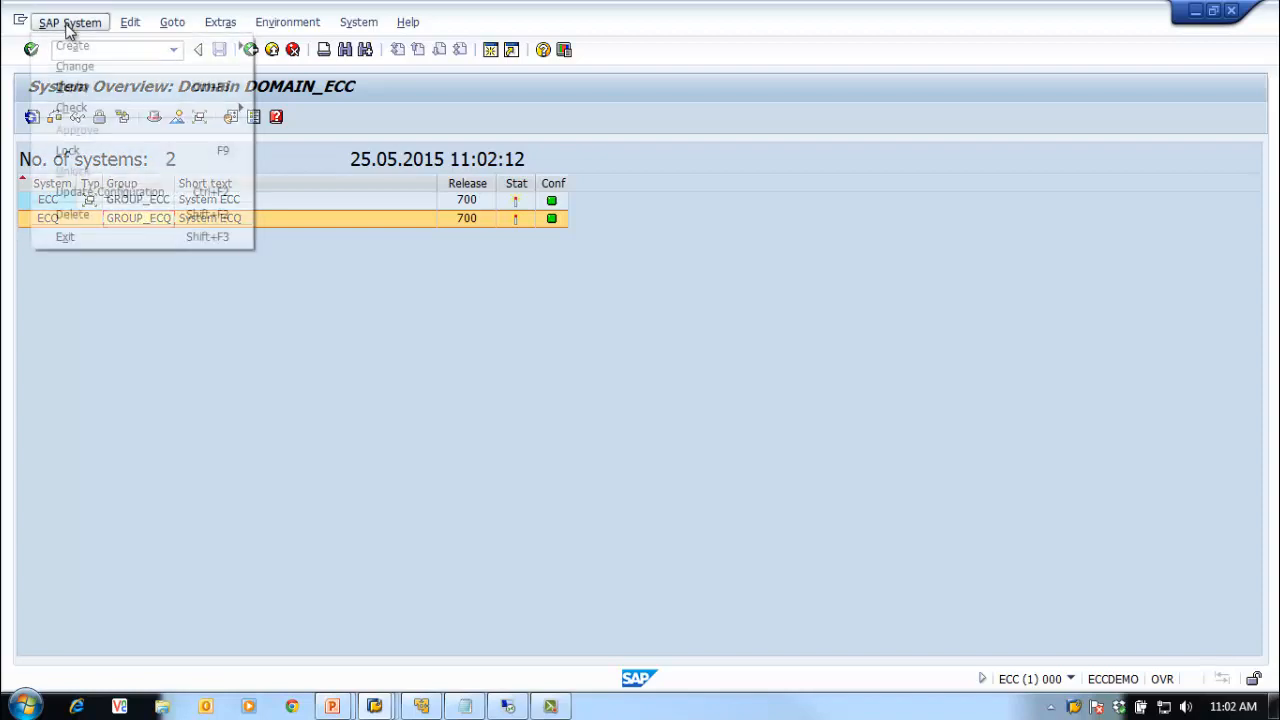
left_click(96, 68)
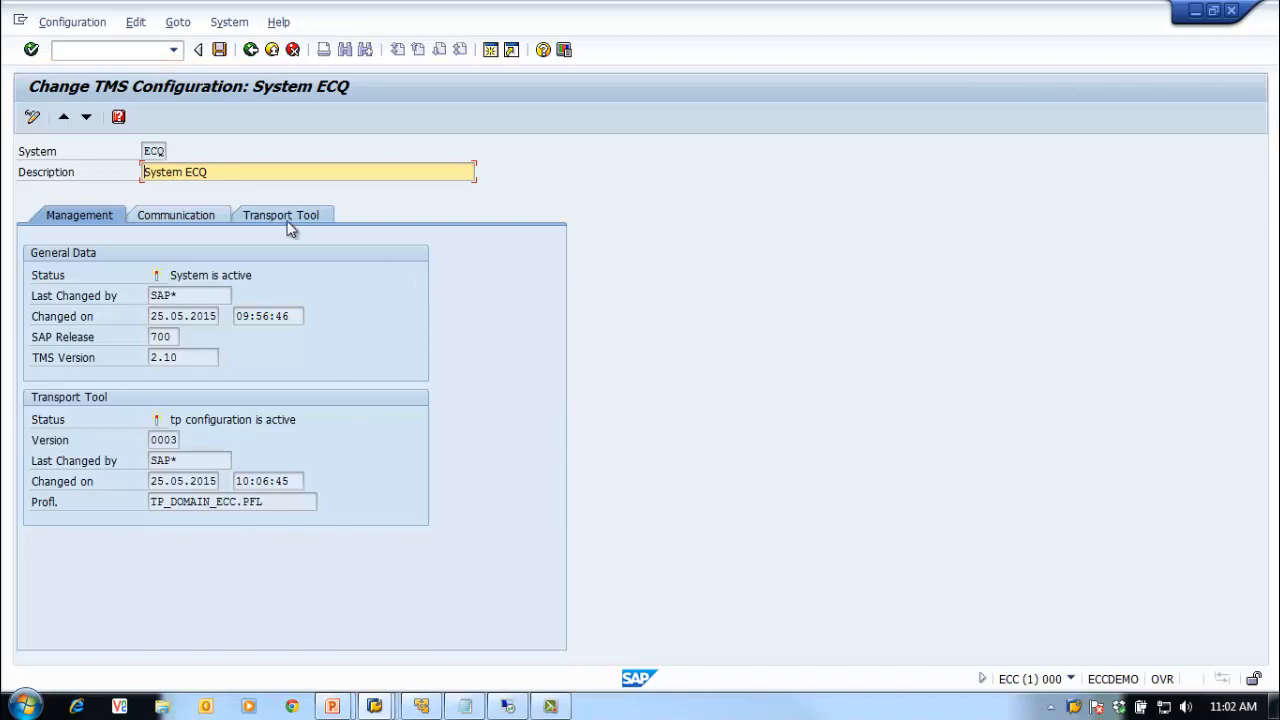
left_click(174, 215)
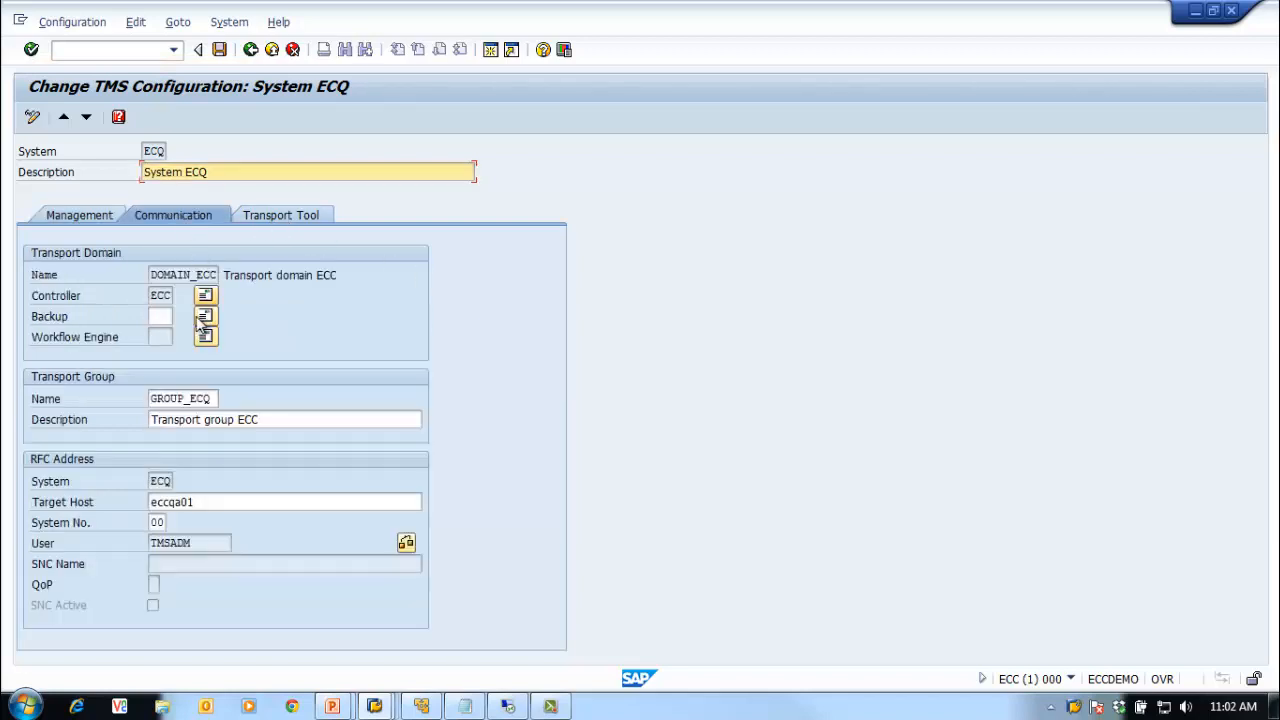
left_click(205, 399)
left_click(236, 399)
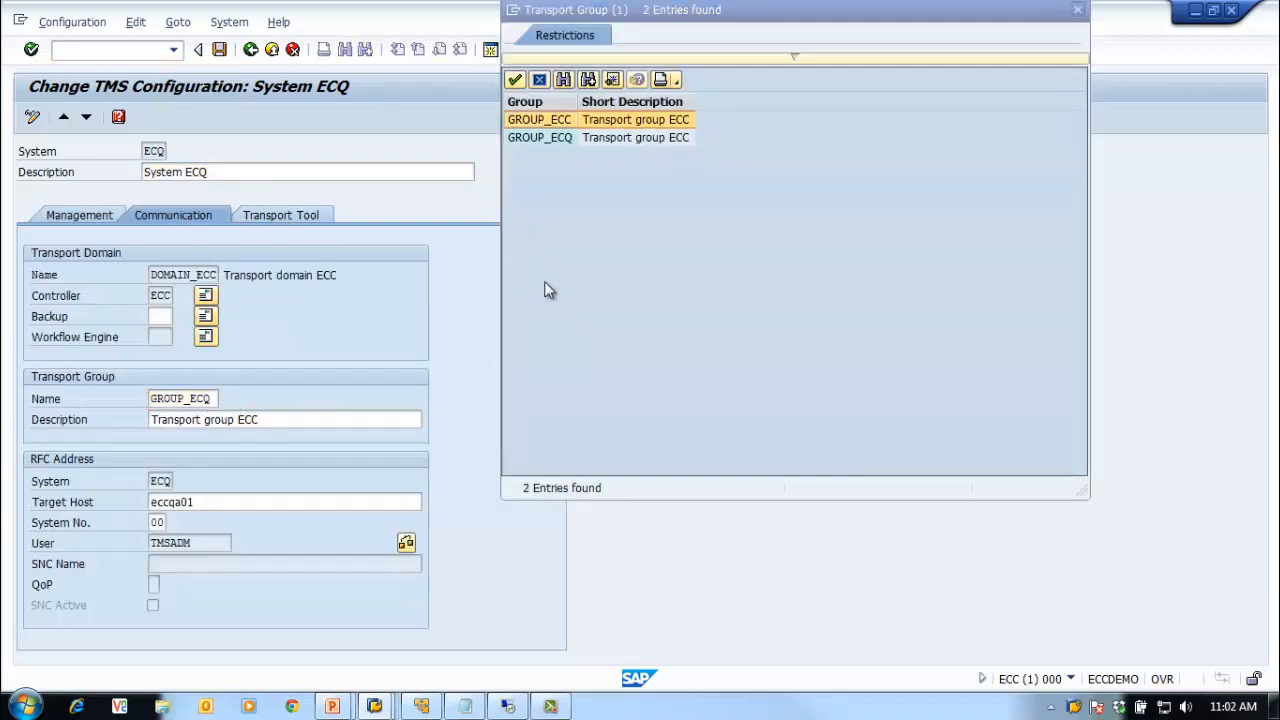
double_click(555, 121)
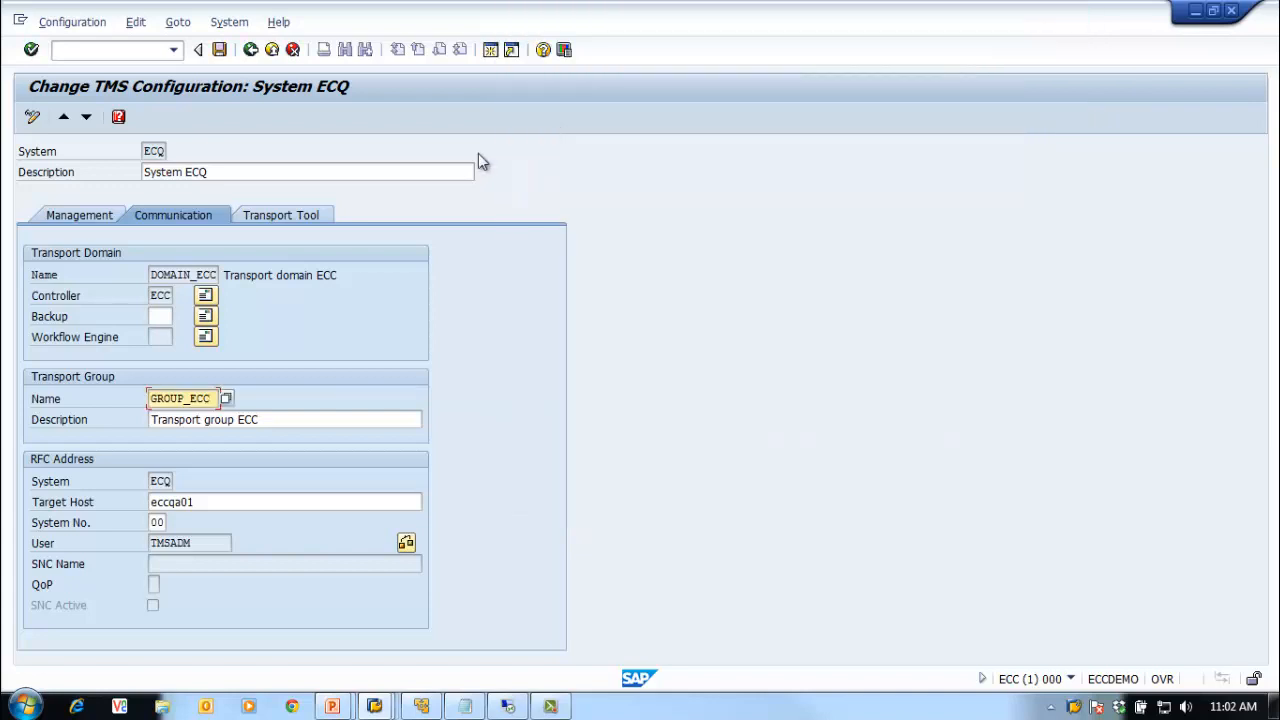
left_click(31, 49)
left_click(219, 50)
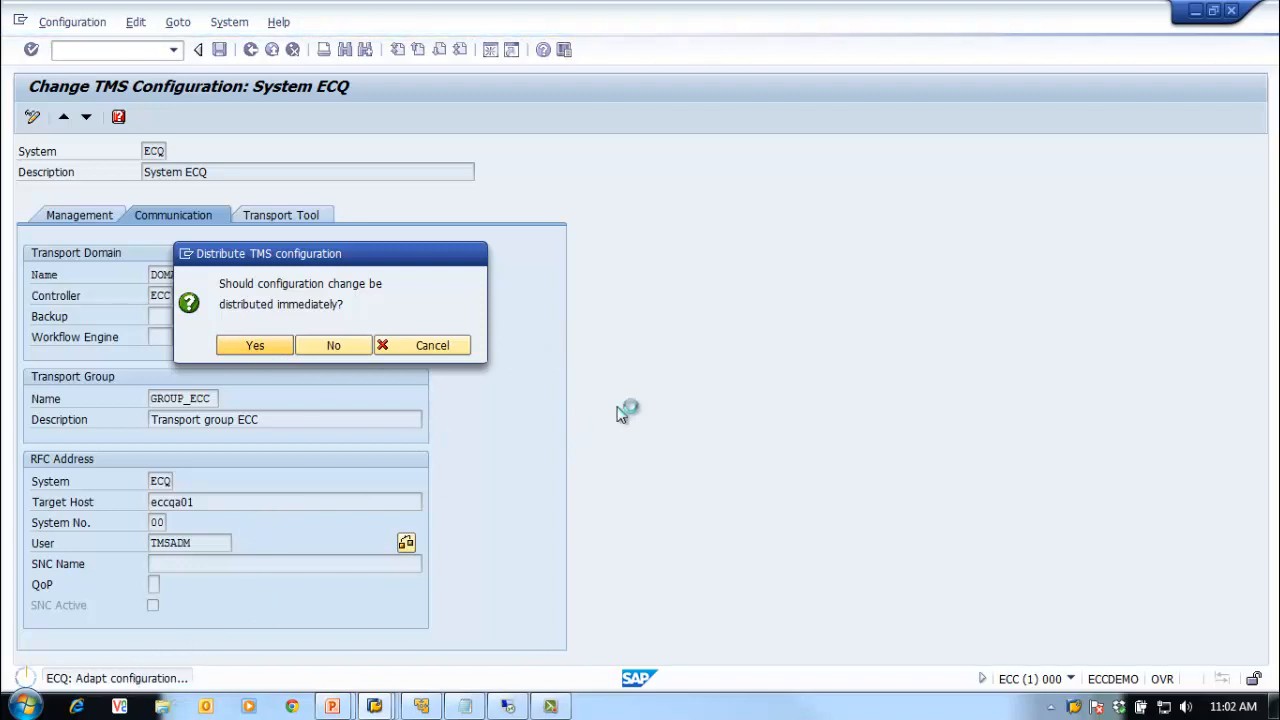
left_click(250, 49)
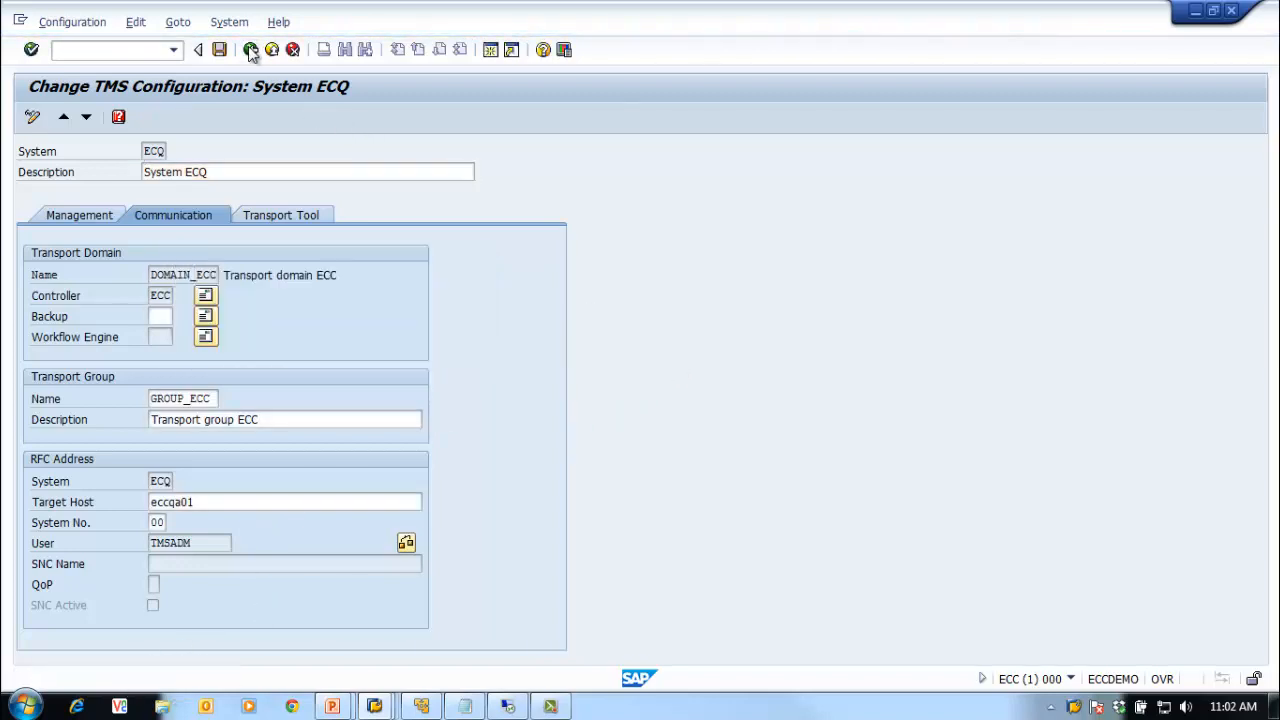
Step: Distribute the TMS configuration across DOMAIN_ECC and return to the STMS start screen
left_click(31, 118)
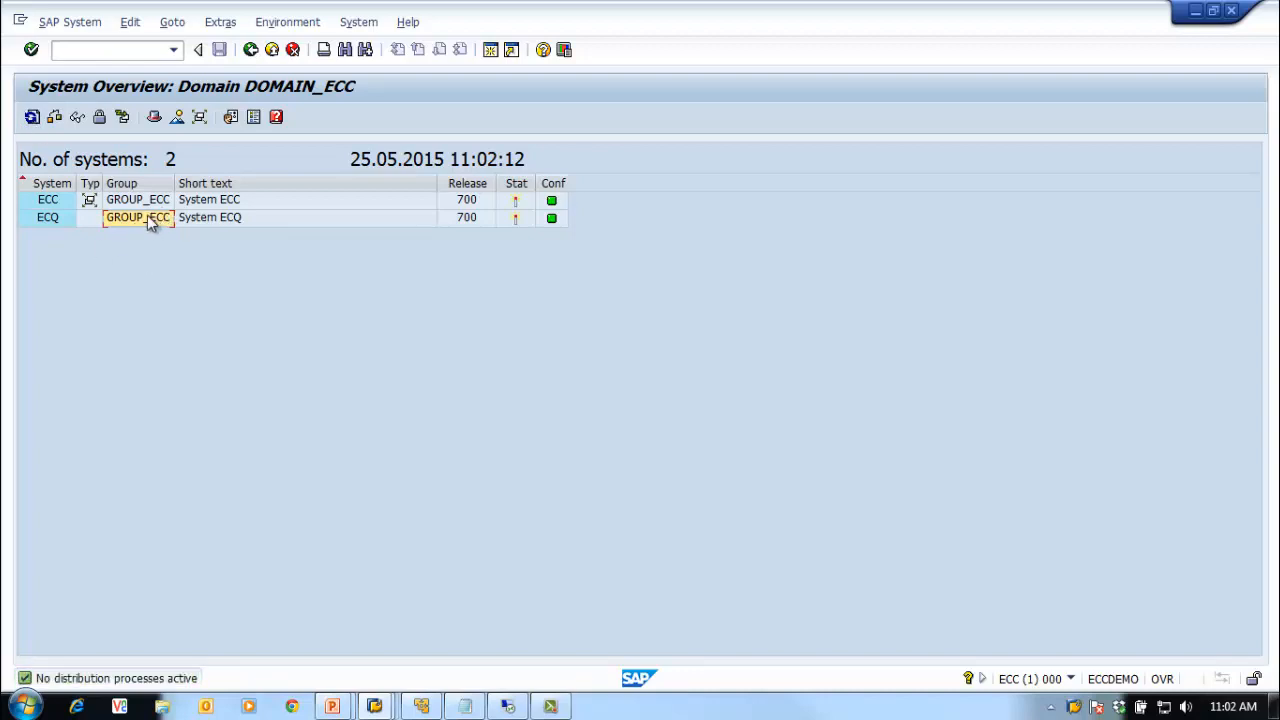
left_click(32, 117)
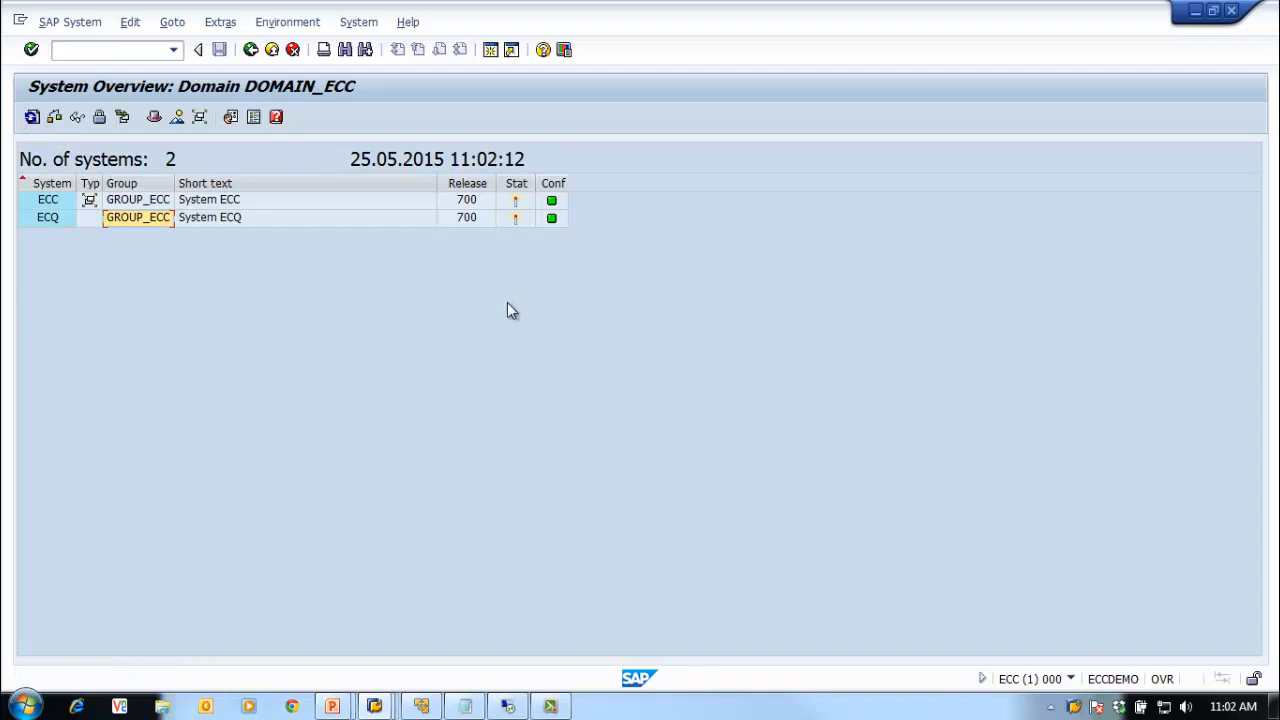
left_click(251, 50)
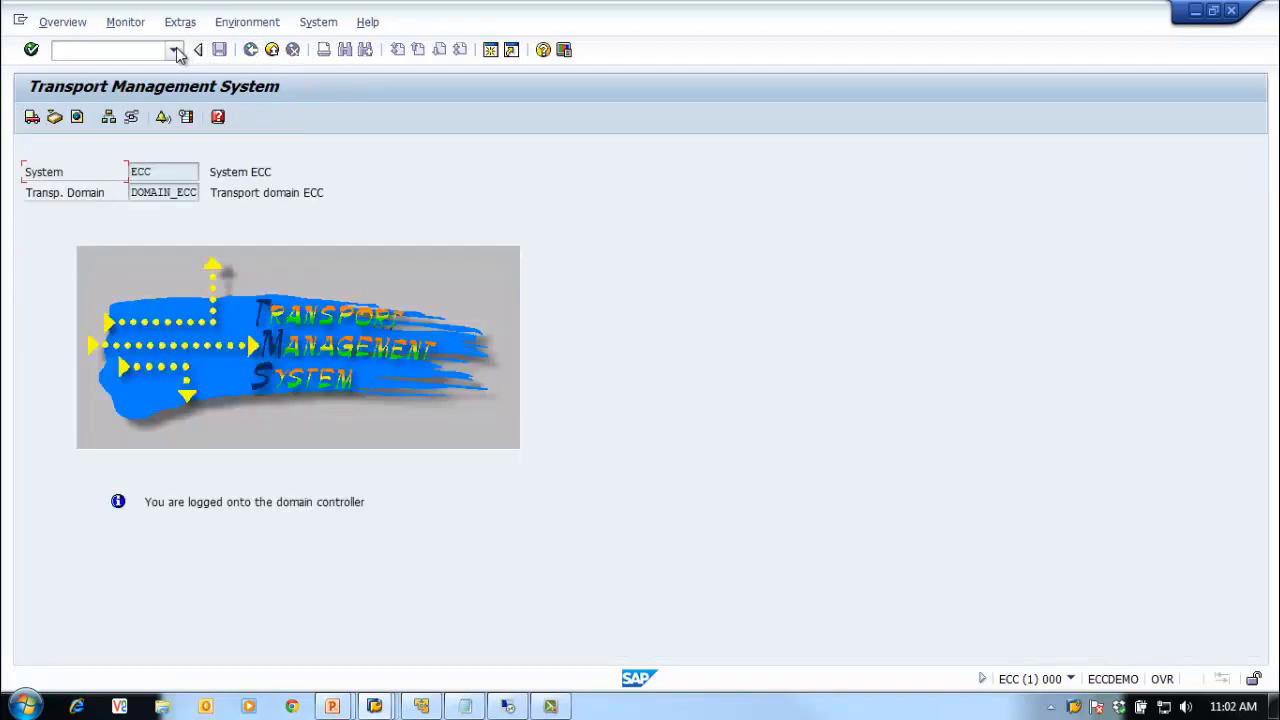
Step: Rerun STMS, review Overview > Systems for ECC and ECQ, then go back
left_click(175, 50)
left_click(113, 76)
key("Return")
left_click(70, 28)
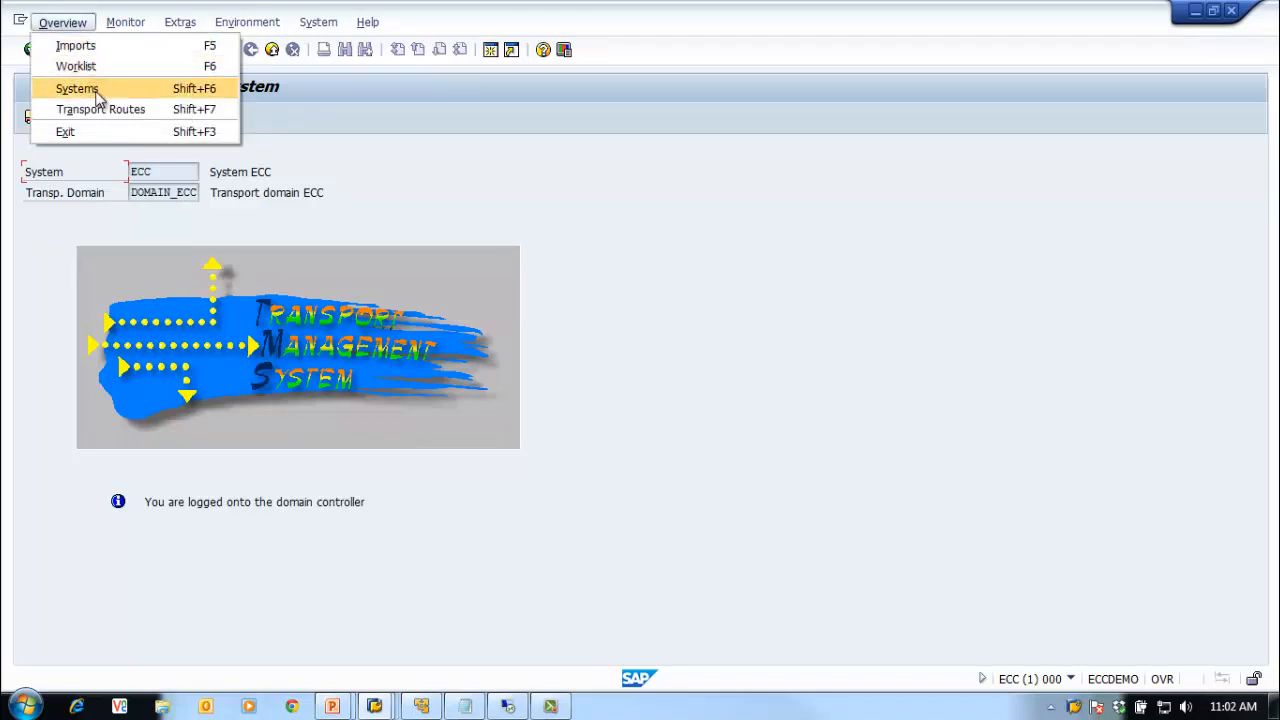
left_click(94, 88)
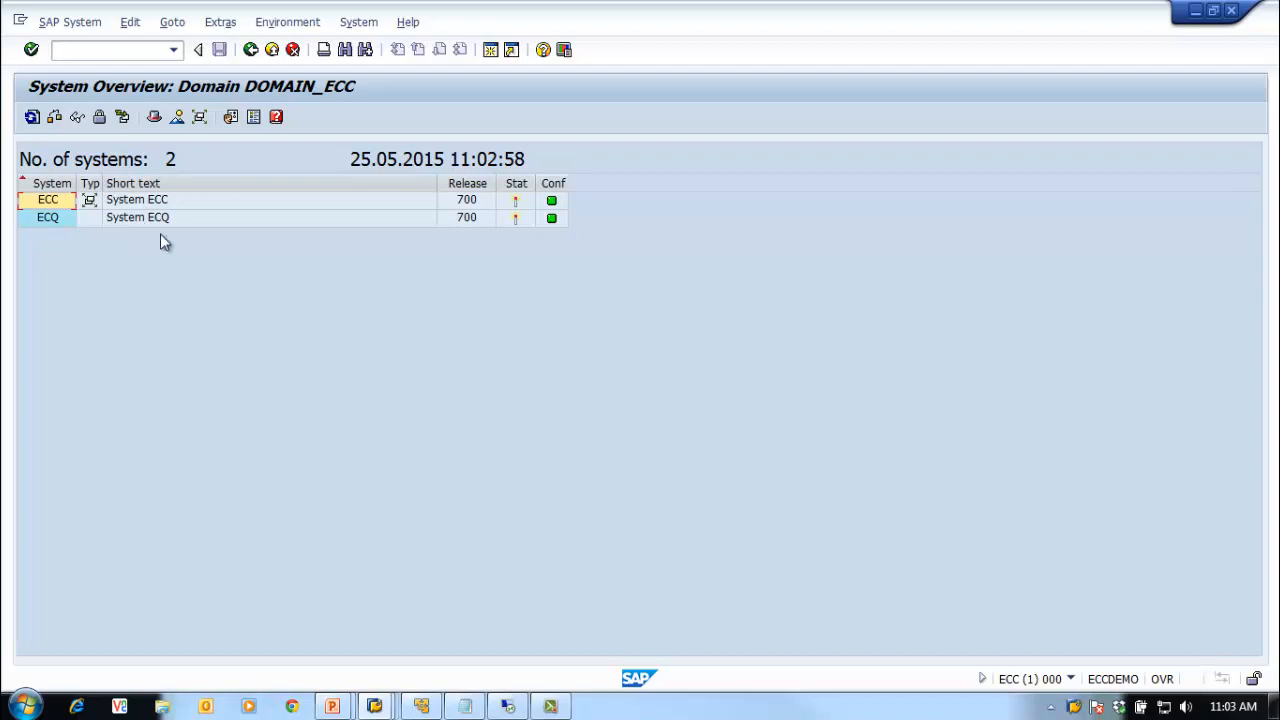
left_click(251, 52)
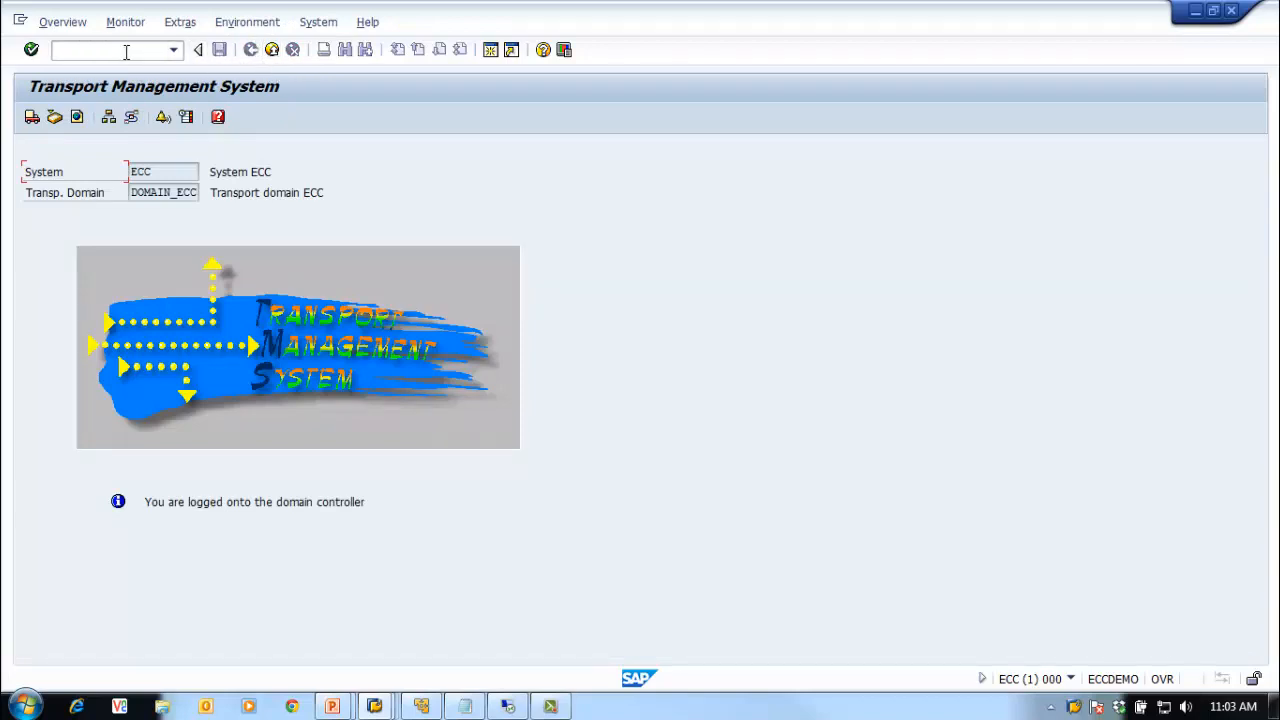
Step: Run AL11 and locate the DIR_TRANS entry pointing to \\ECCDEMO\sapmnt\trans
type("l11")
key("Return")
left_click(108, 596)
scroll(178, 550, "down", 4)
left_click(170, 584)
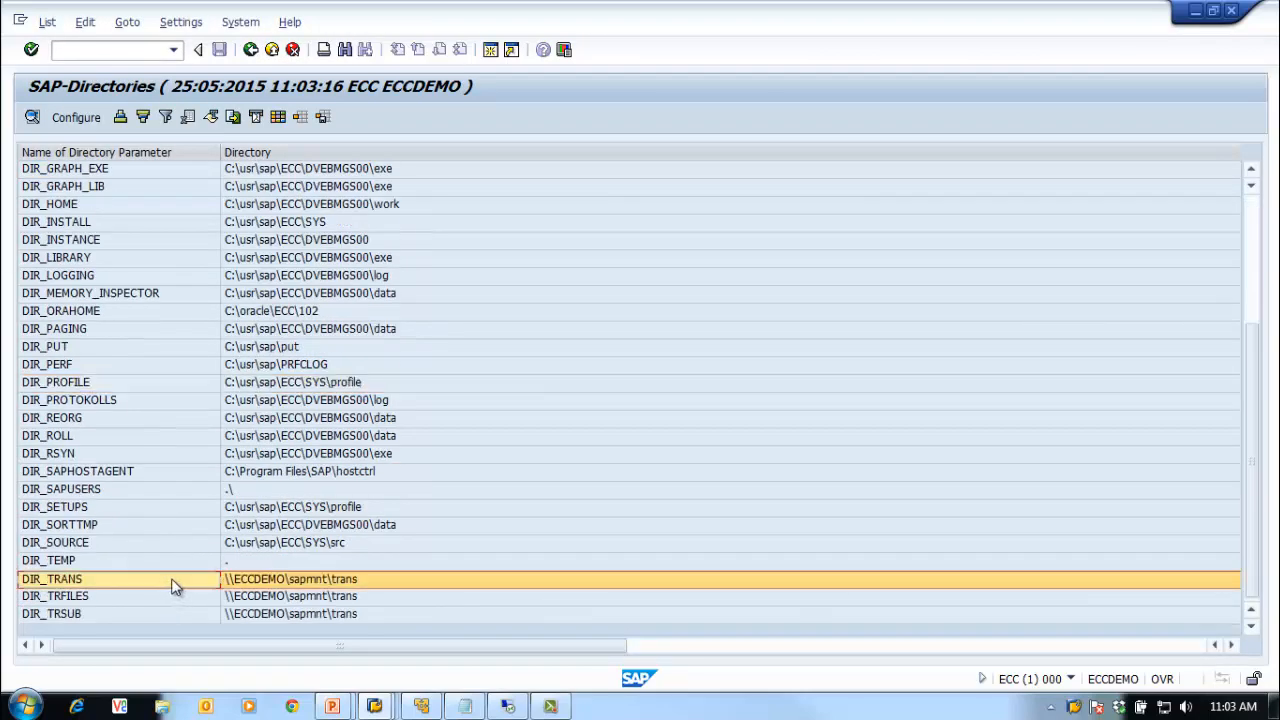
right_click(1058, 707)
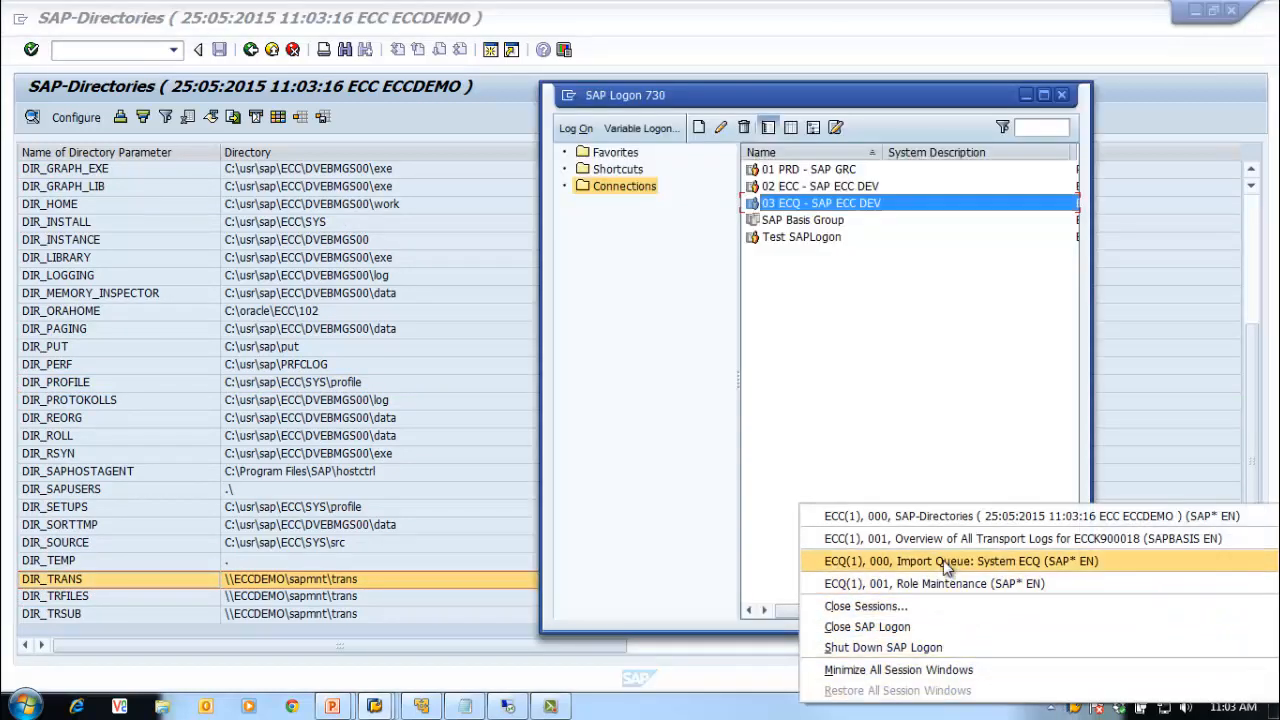
Step: Switch to the ECQ session, run STMS, and review its overview of systems ECC and ECQ
left_click(947, 563)
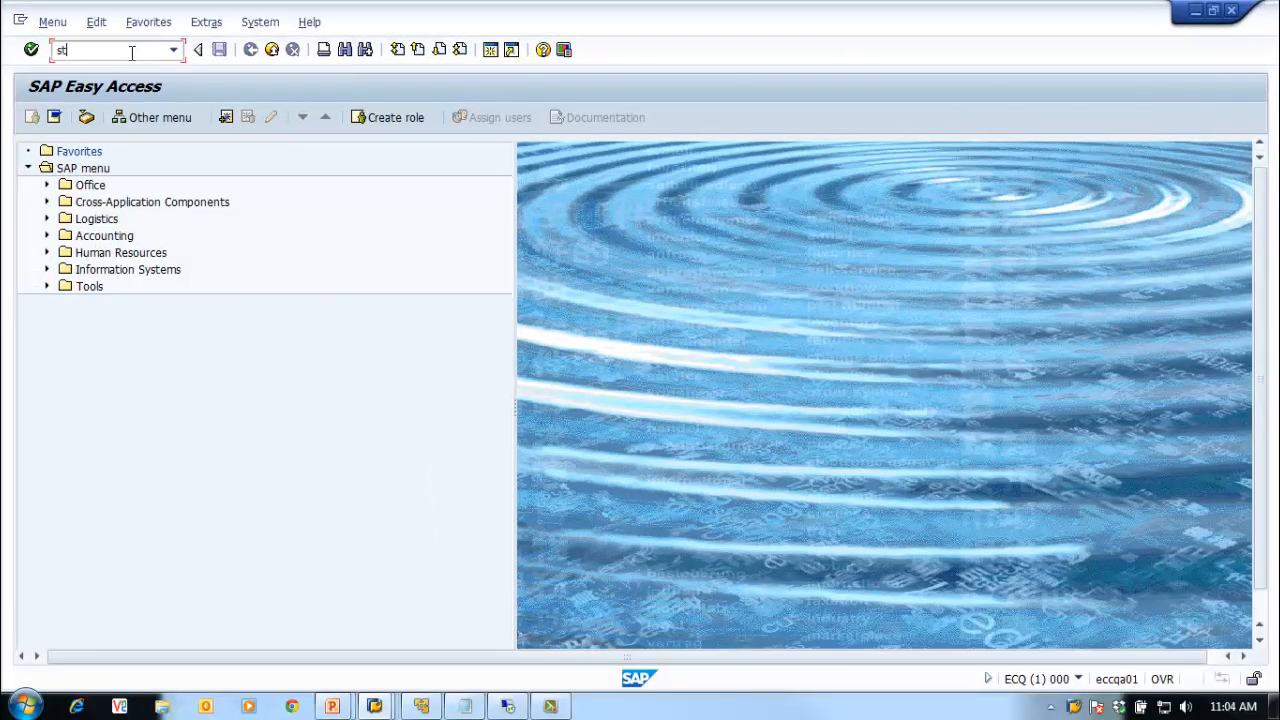
key("Return")
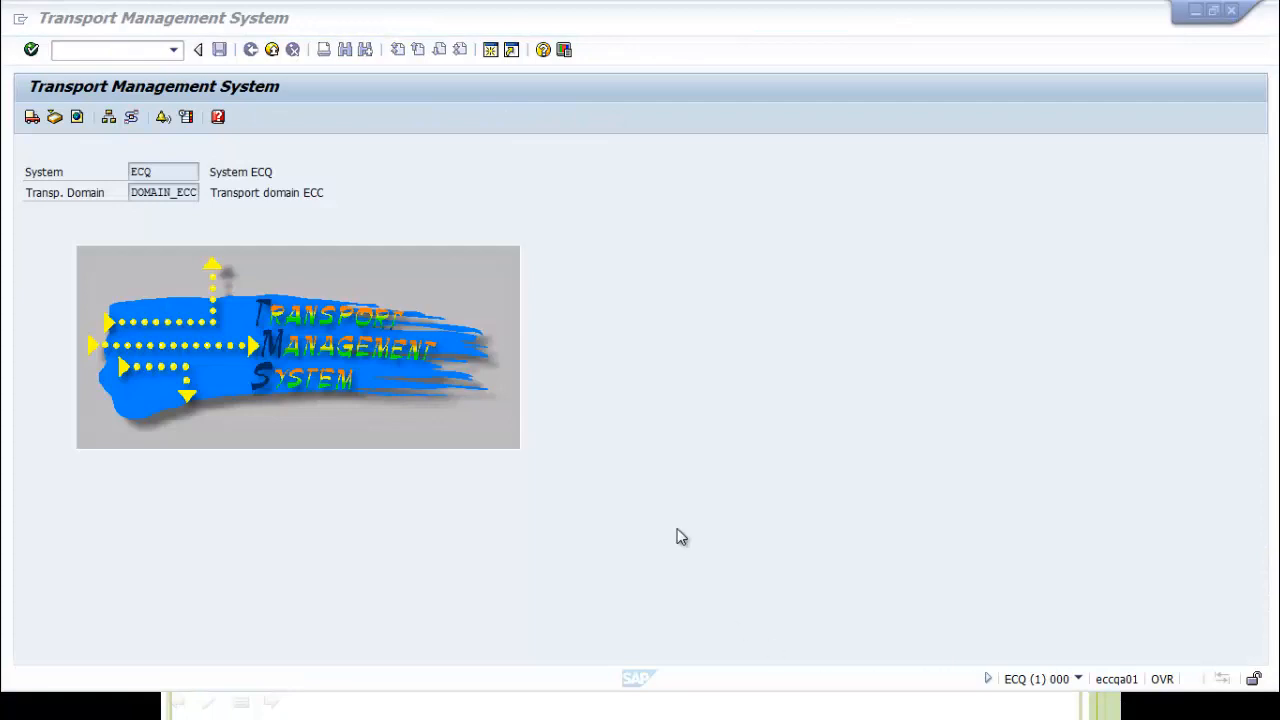
left_click(42, 22)
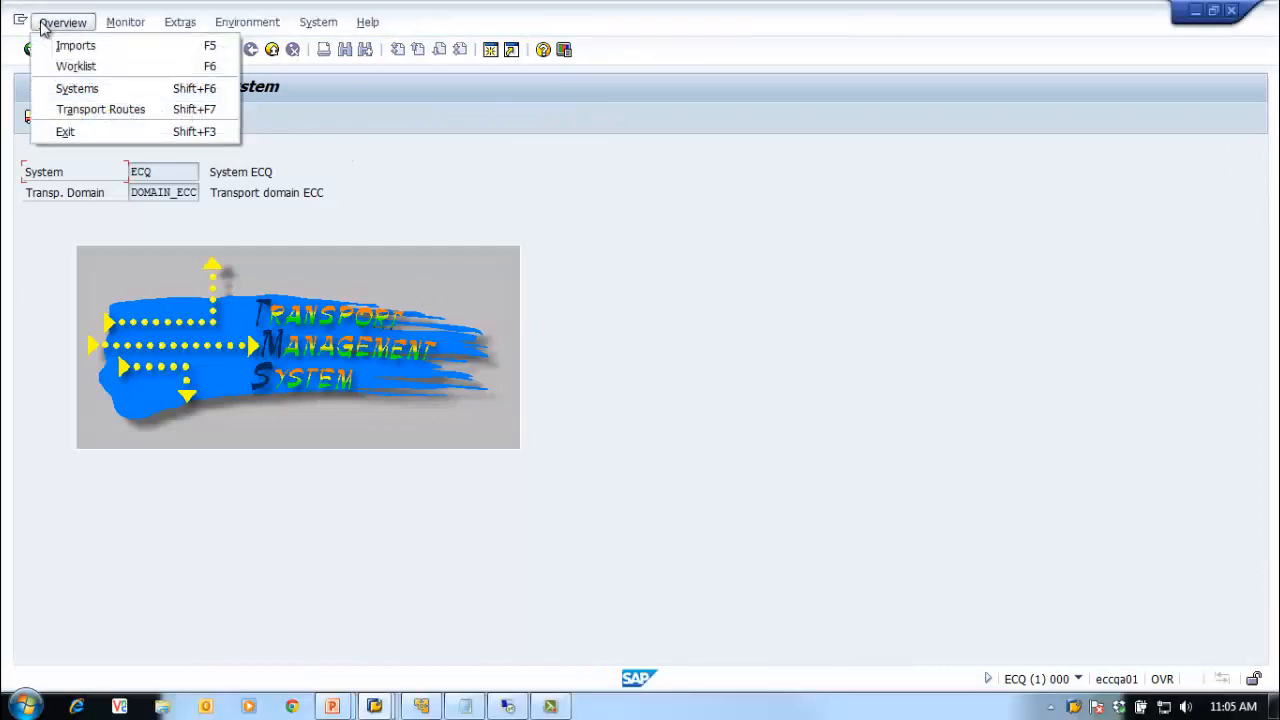
left_click(82, 90)
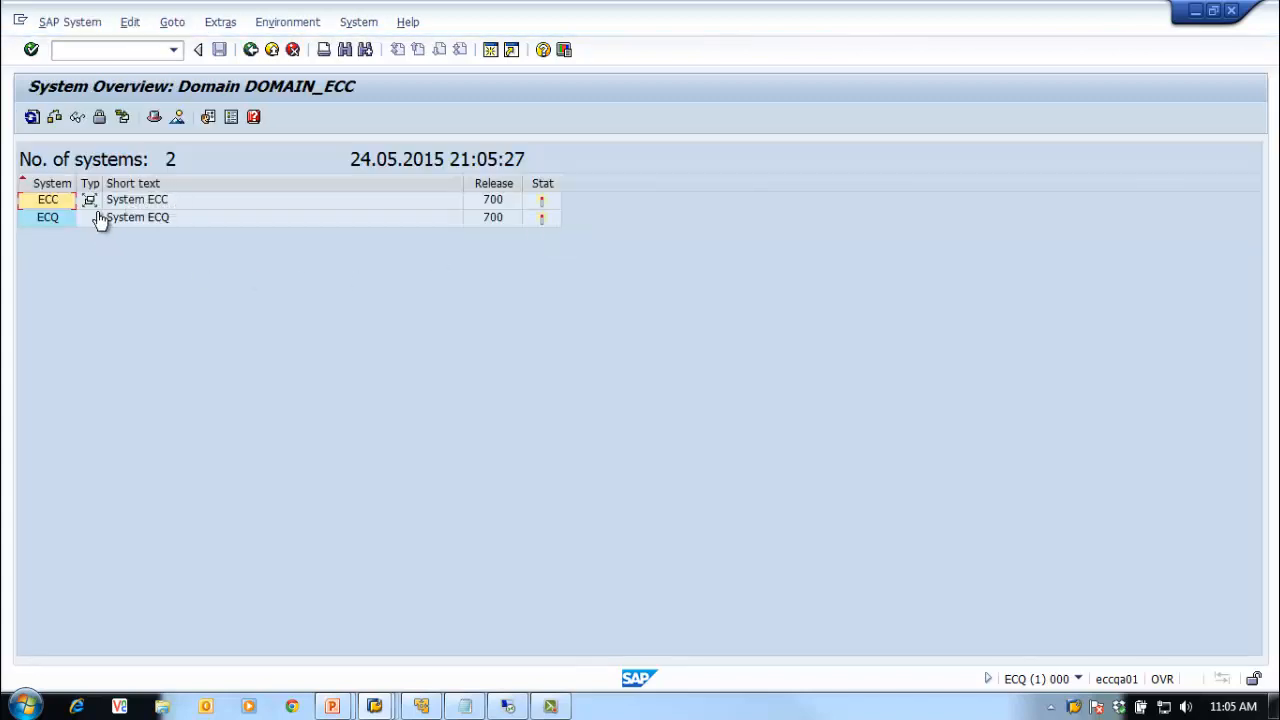
left_click(251, 49)
left_click(140, 52)
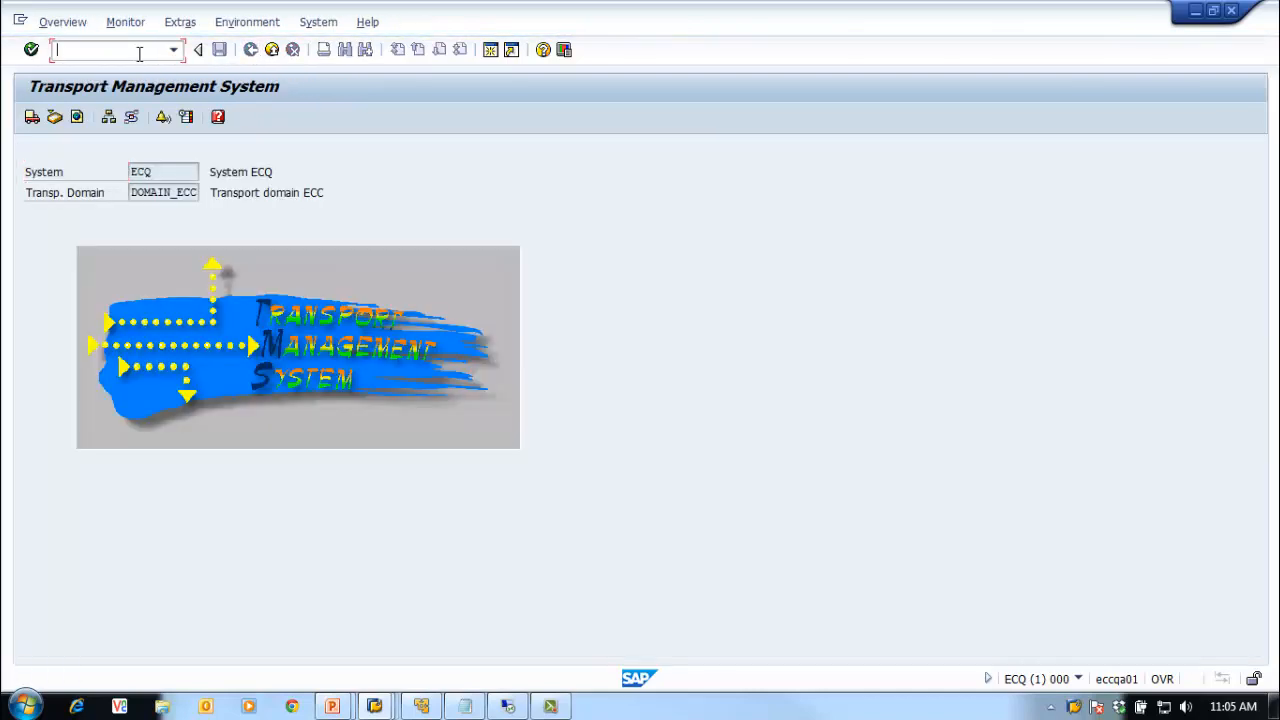
Step: Run /nal08 in ECQ and select the DIR_TRANS entry at \\eccqa01\sapmnt\trans
type("/na")
type("l08")
key("Return")
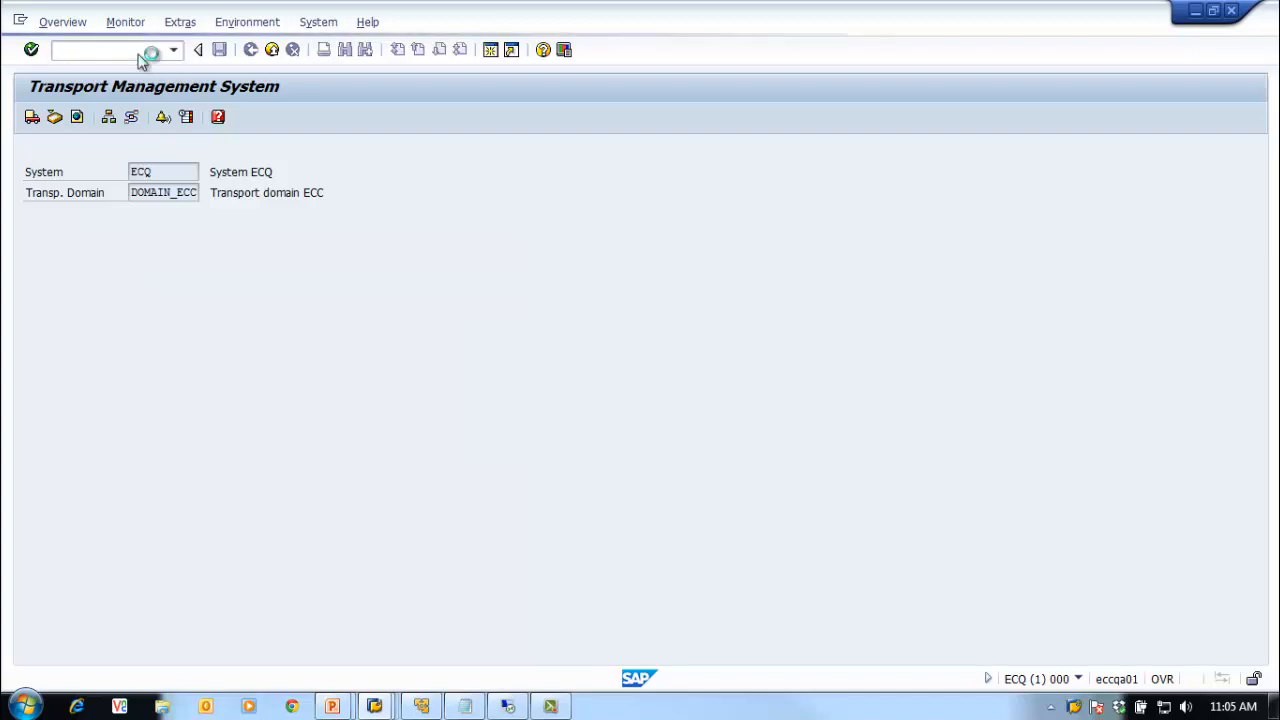
left_click(300, 506)
scroll(303, 505, "down", 5)
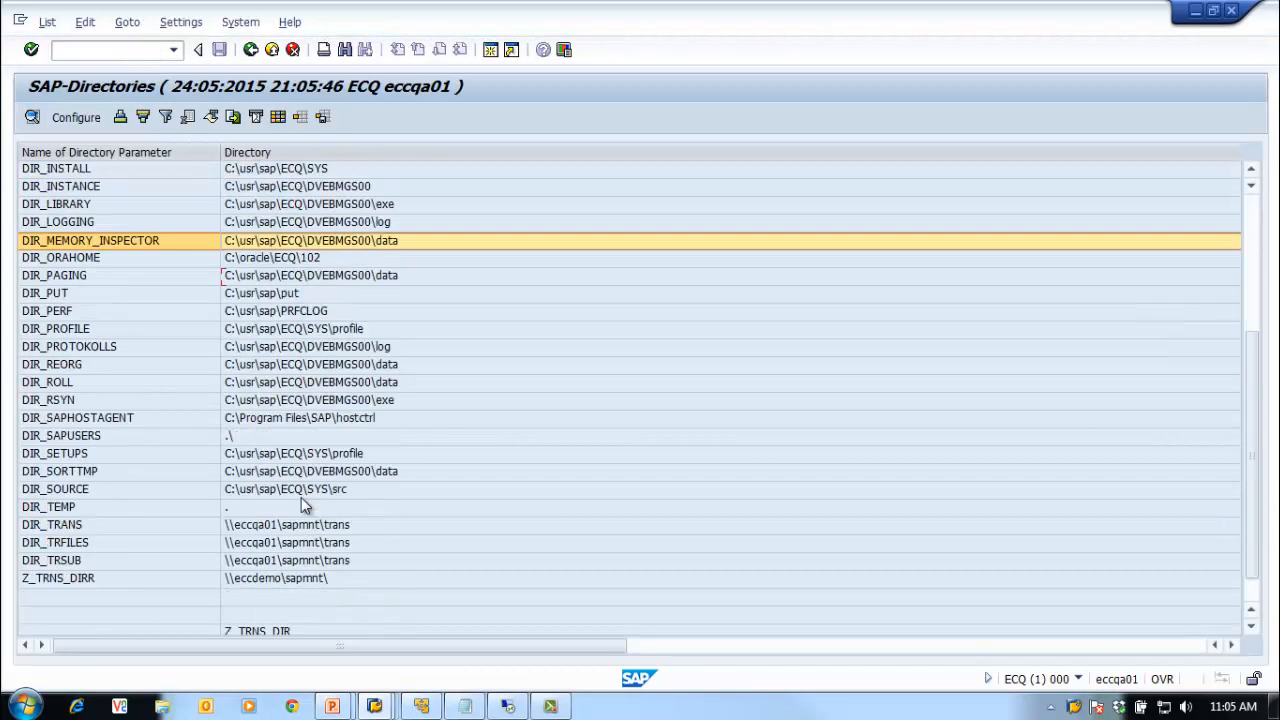
scroll(309, 508, "up", 1)
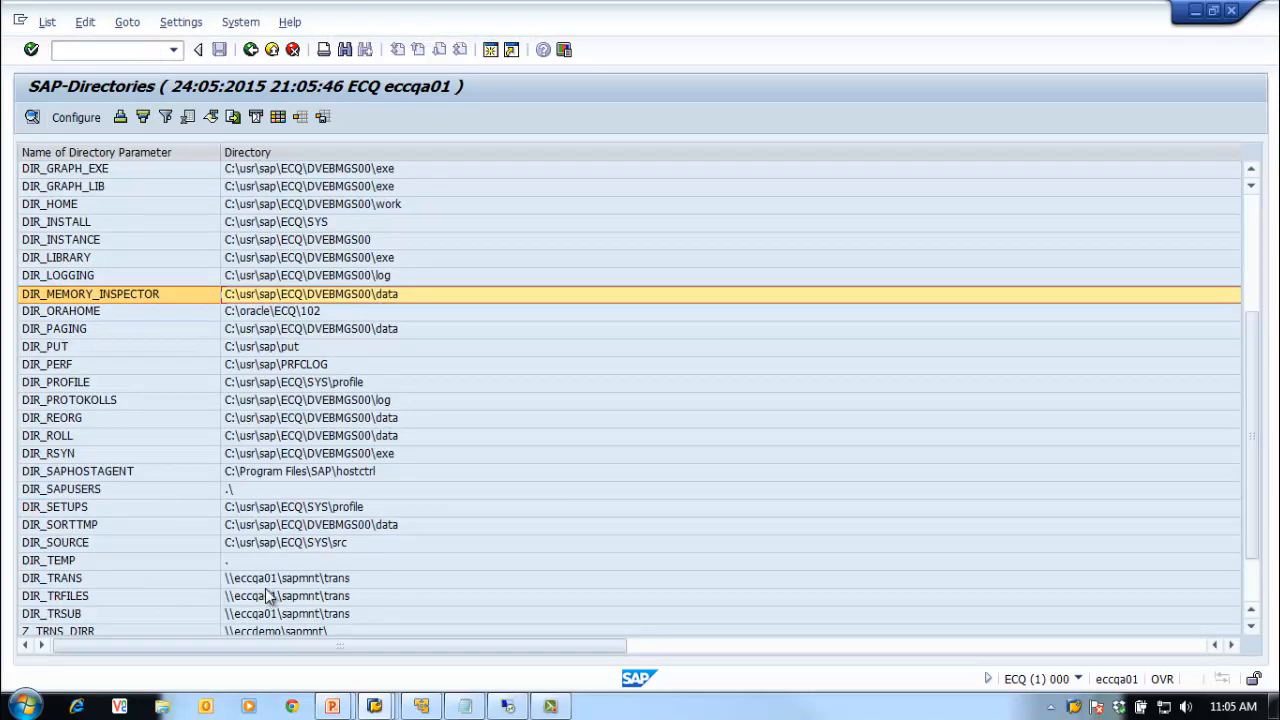
left_click(290, 580)
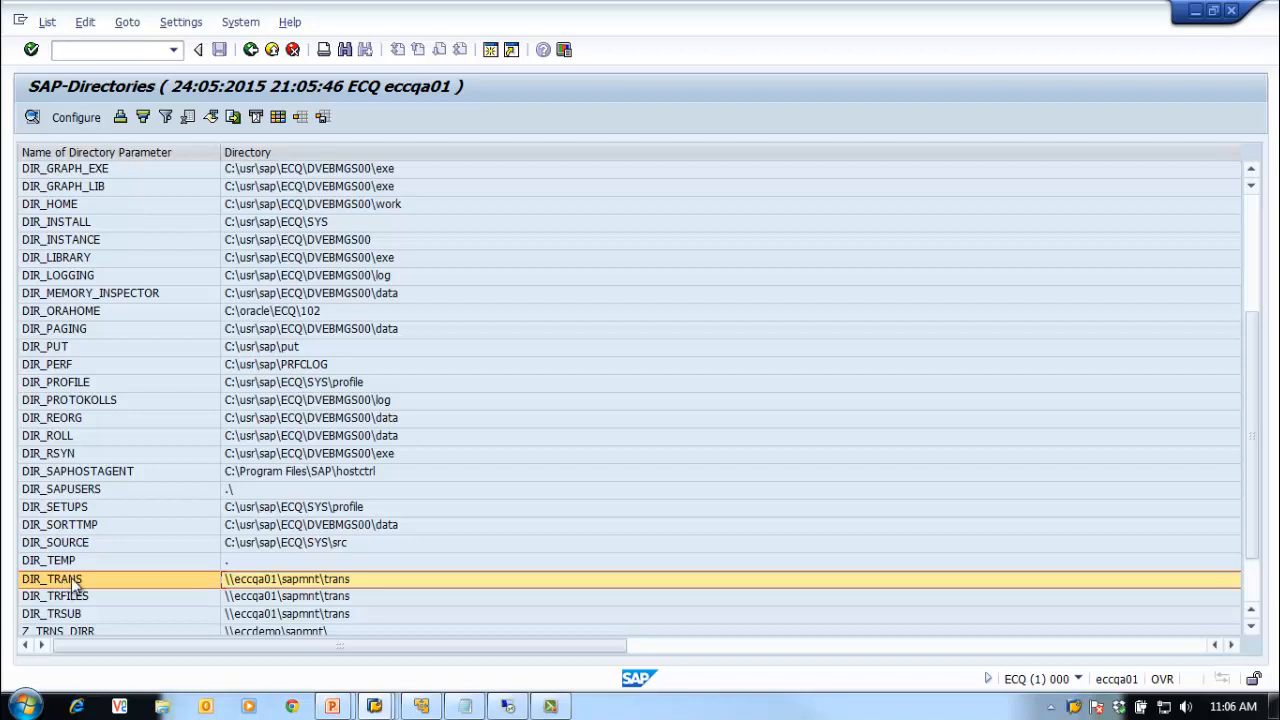
left_click(516, 707)
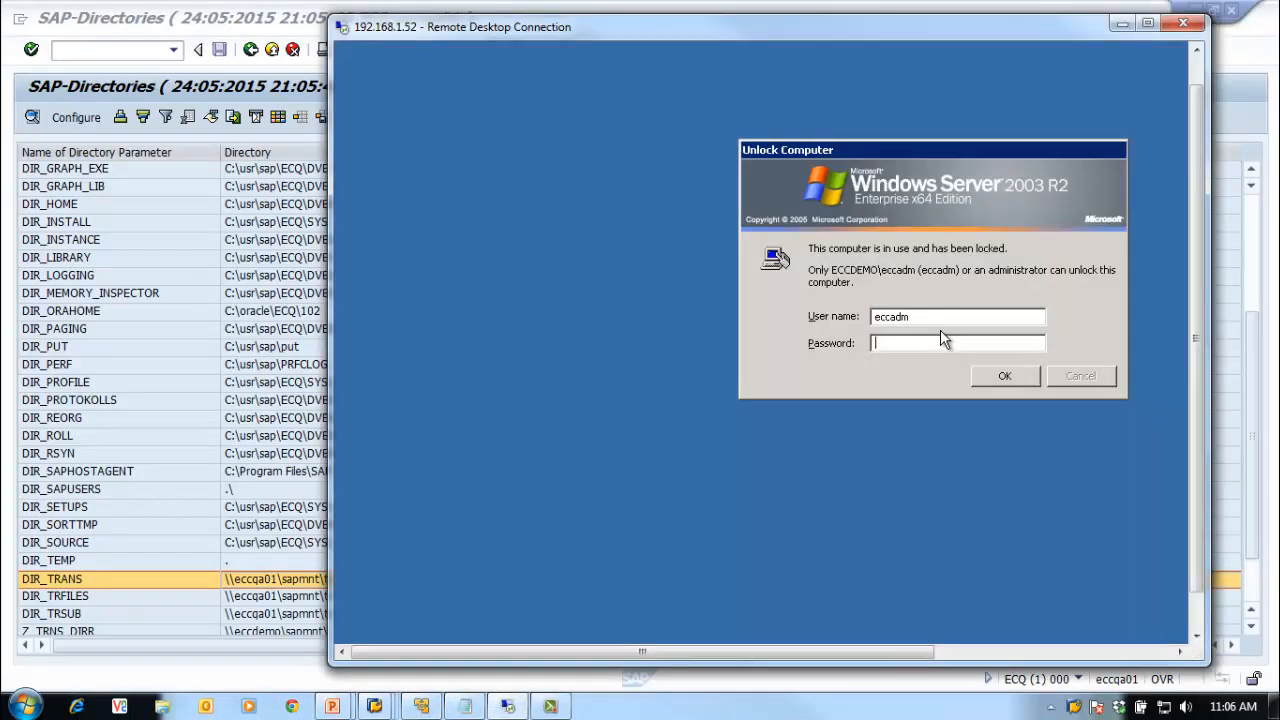
Step: Unlock the remote server session by entering the account password
type("*")
key("BackSpace")
type("********")
key("Return")
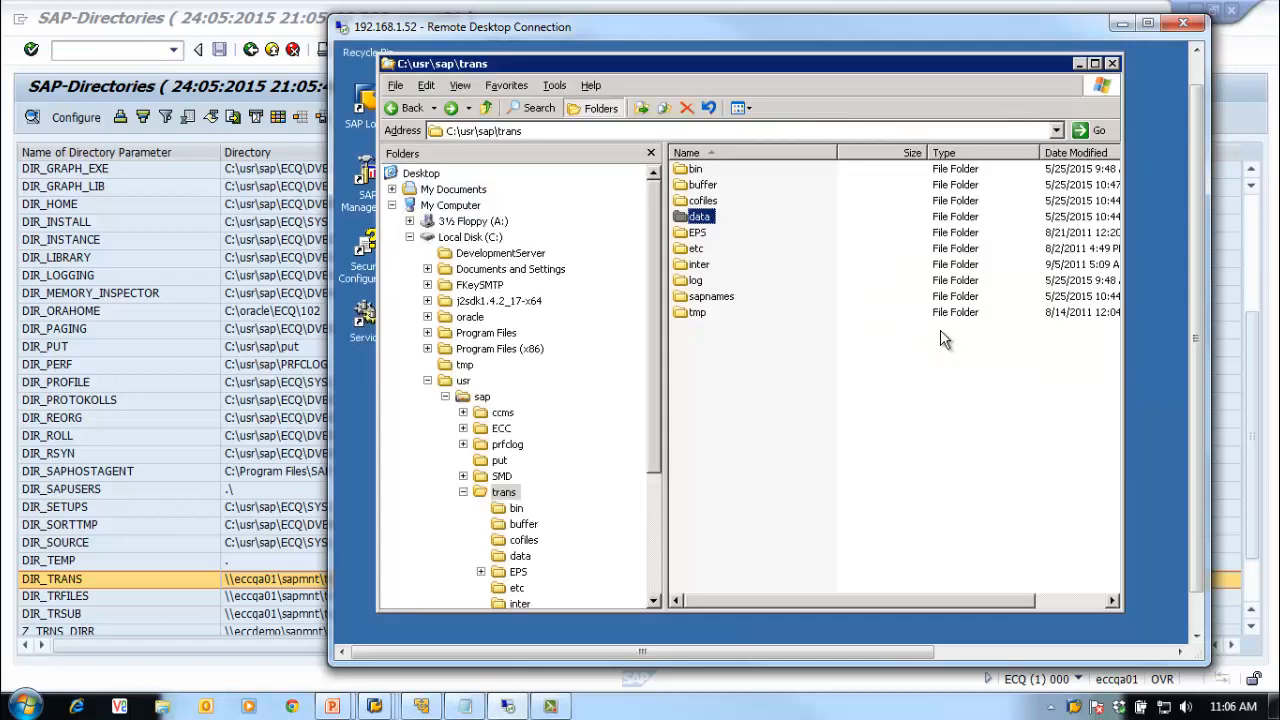
Step: In Explorer, collapse usr and browse into the C:\WINDOWS folder
left_click(427, 381)
left_click(476, 397)
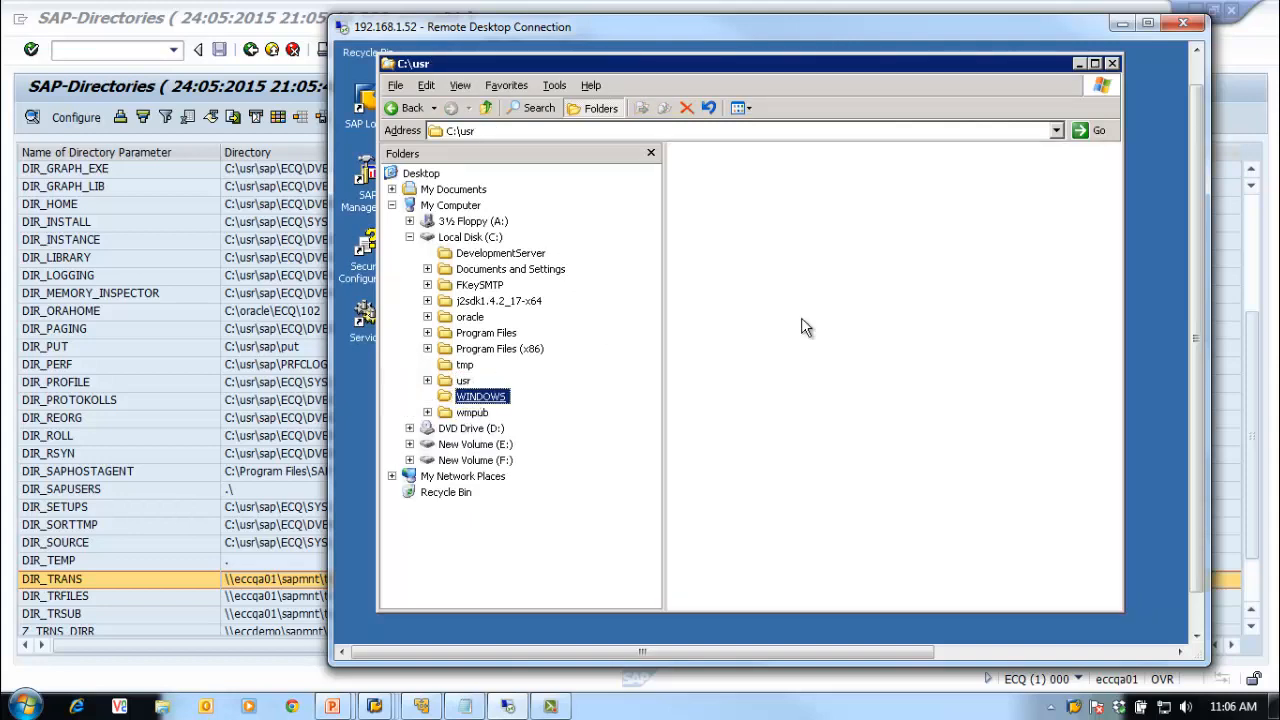
left_click(695, 393)
scroll(700, 420, "down", 4)
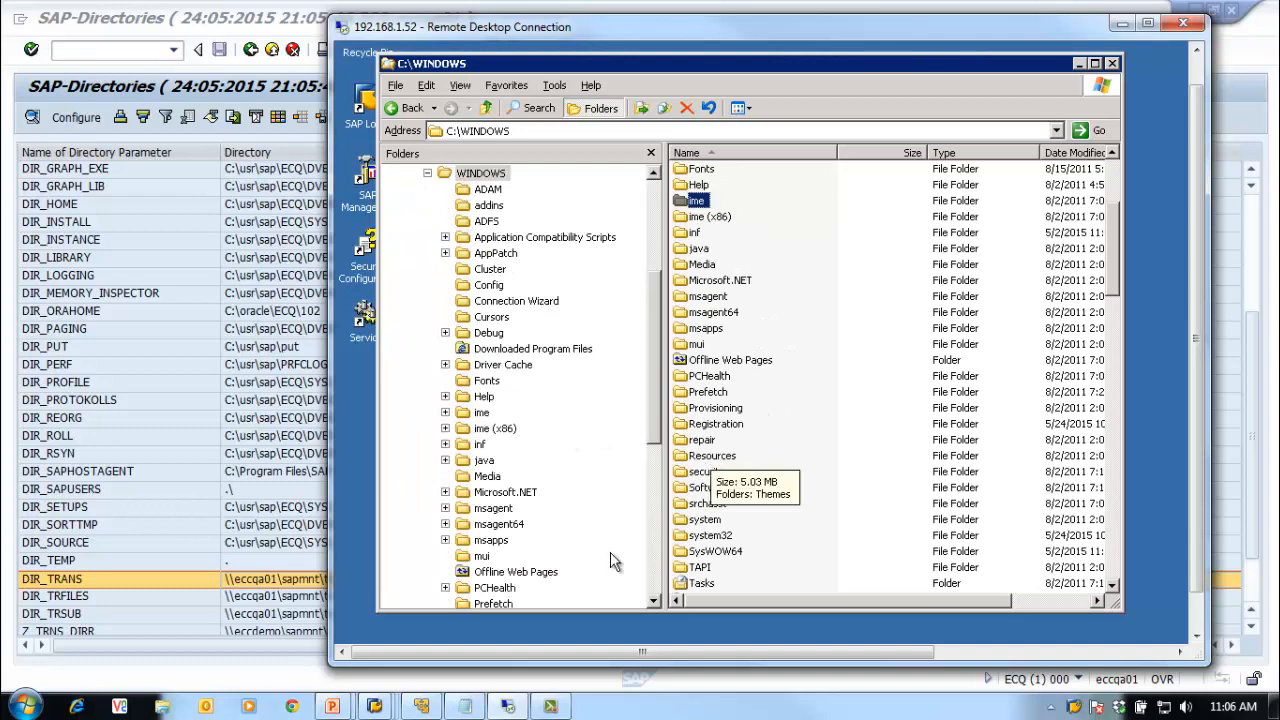
left_click(697, 537)
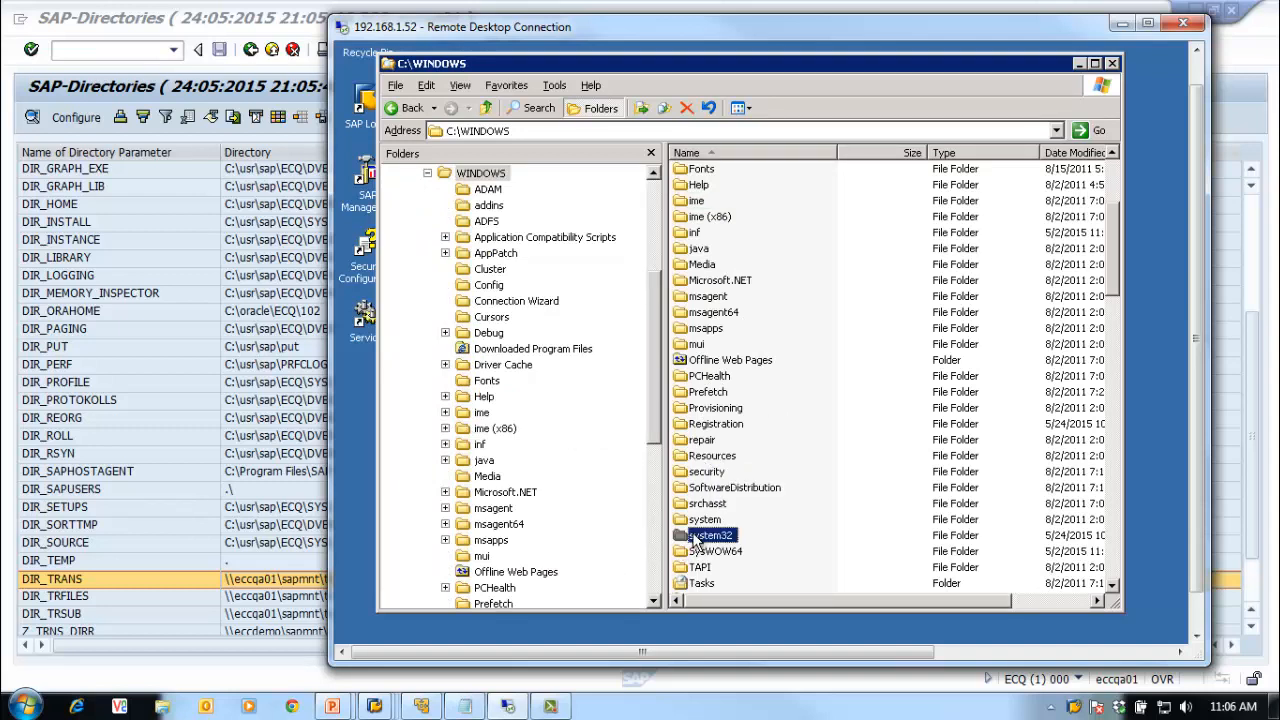
left_click(702, 234)
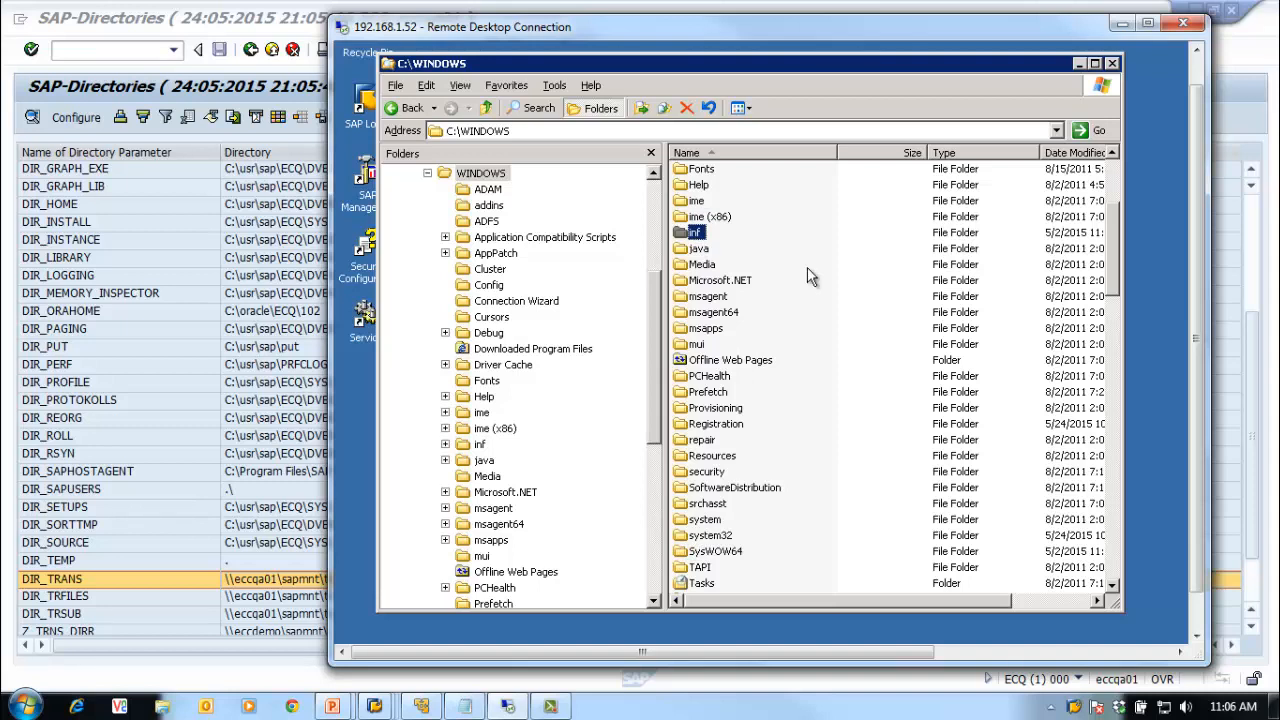
Step: Go through system32, drivers and etc, then open the hosts file in Notepad
double_click(707, 537)
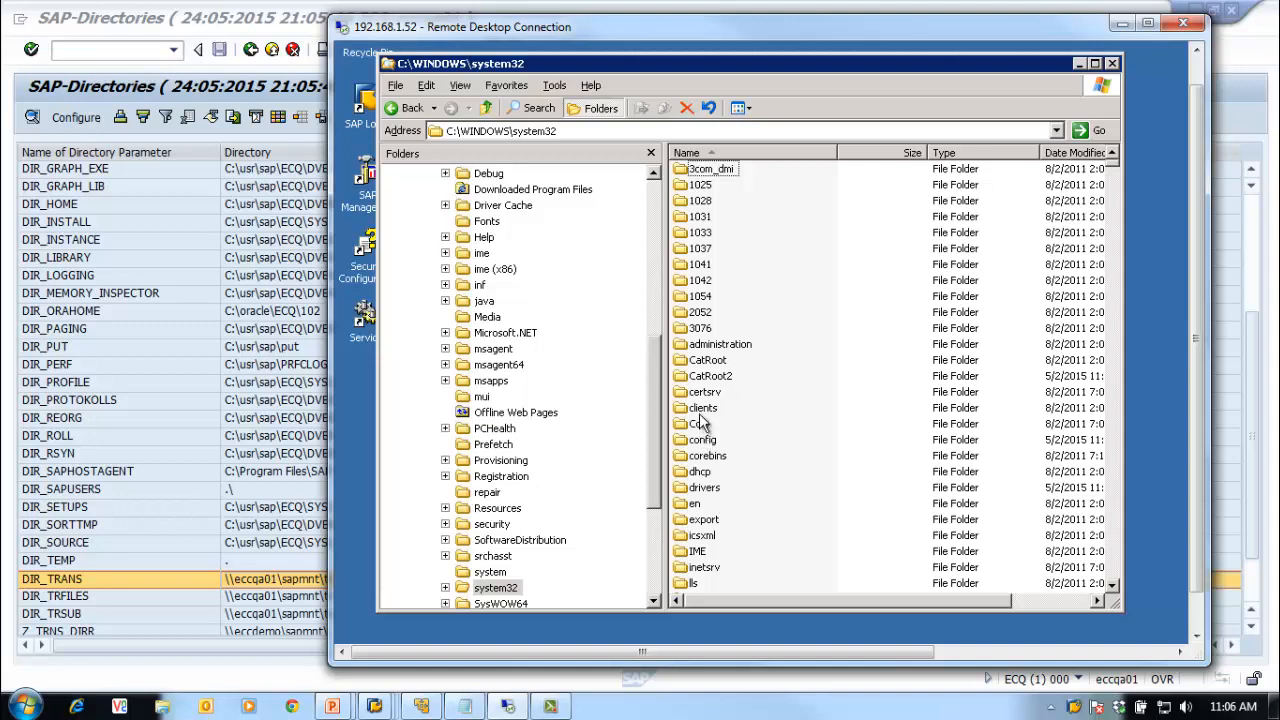
double_click(697, 489)
double_click(696, 186)
double_click(698, 201)
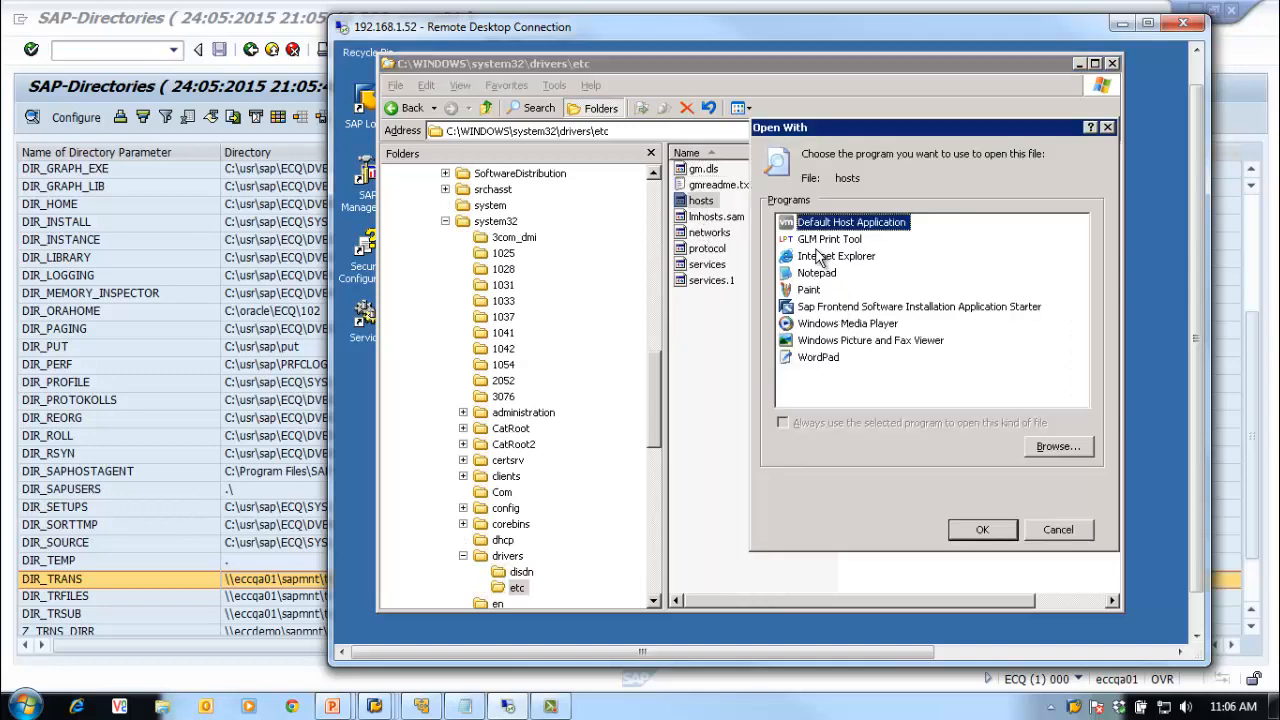
left_click(815, 272)
left_click(975, 528)
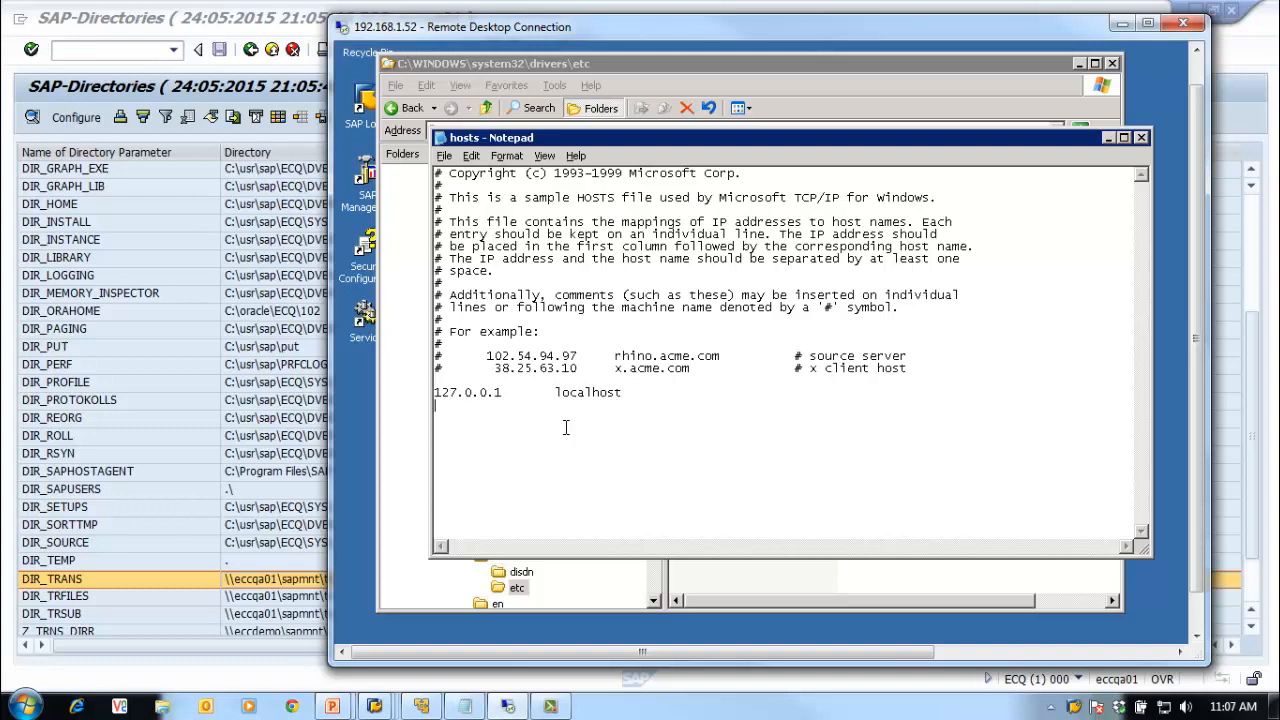
Step: Enter 'SAPTRANSHOST', a tab and '192.168.1.52' below localhost, check it, then close Notepad
type("SAPTRANSHOST")
key("Tab")
type("192.168.1")
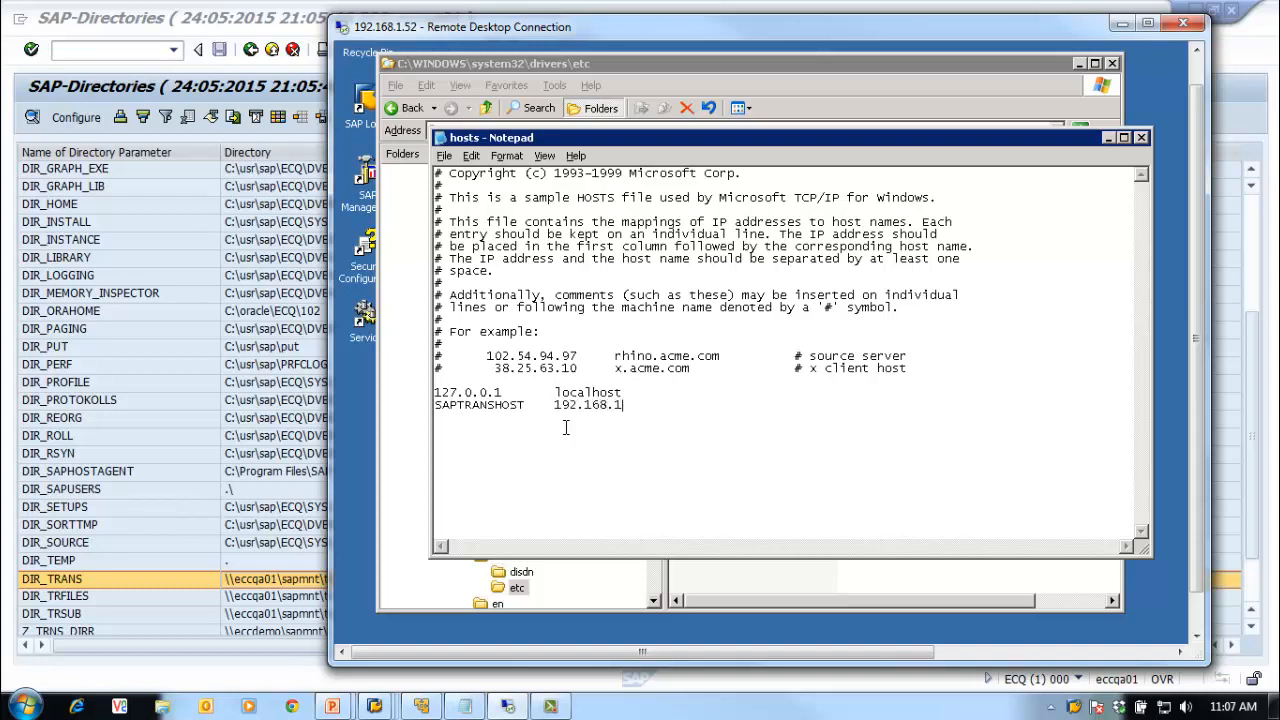
type(".52")
left_click_drag(612, 135, 634, 111)
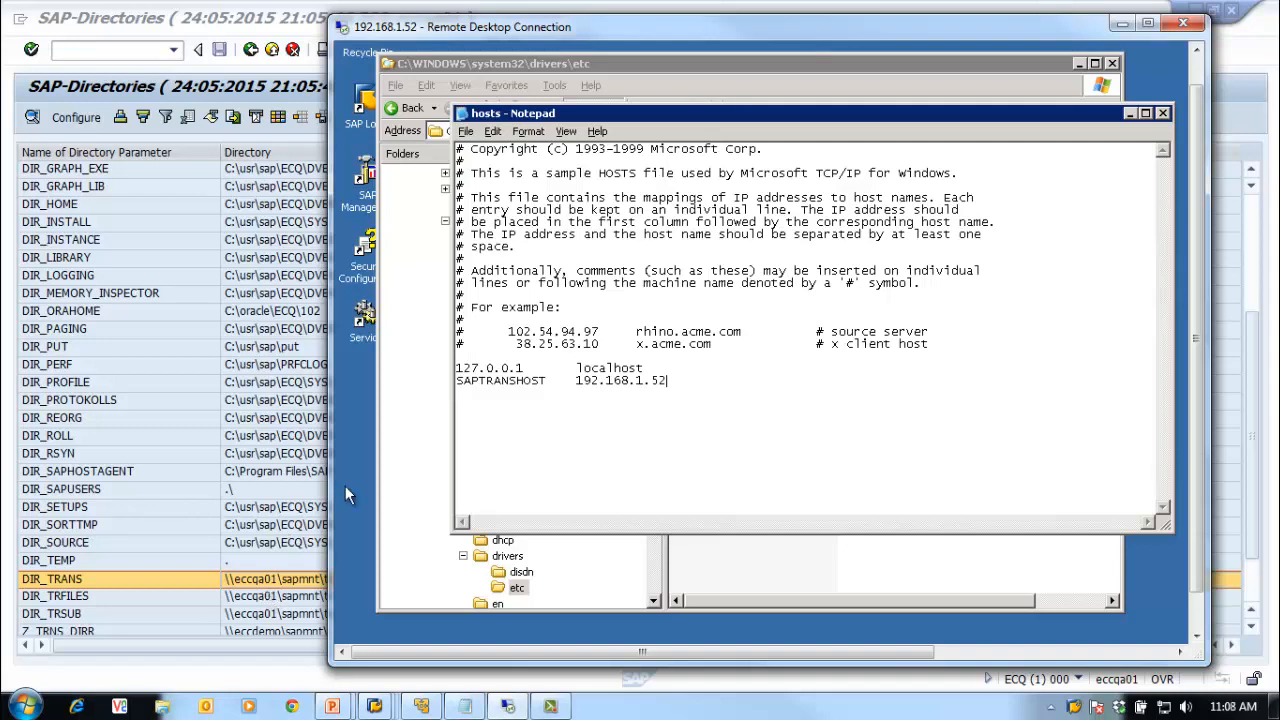
left_click_drag(554, 380, 457, 382)
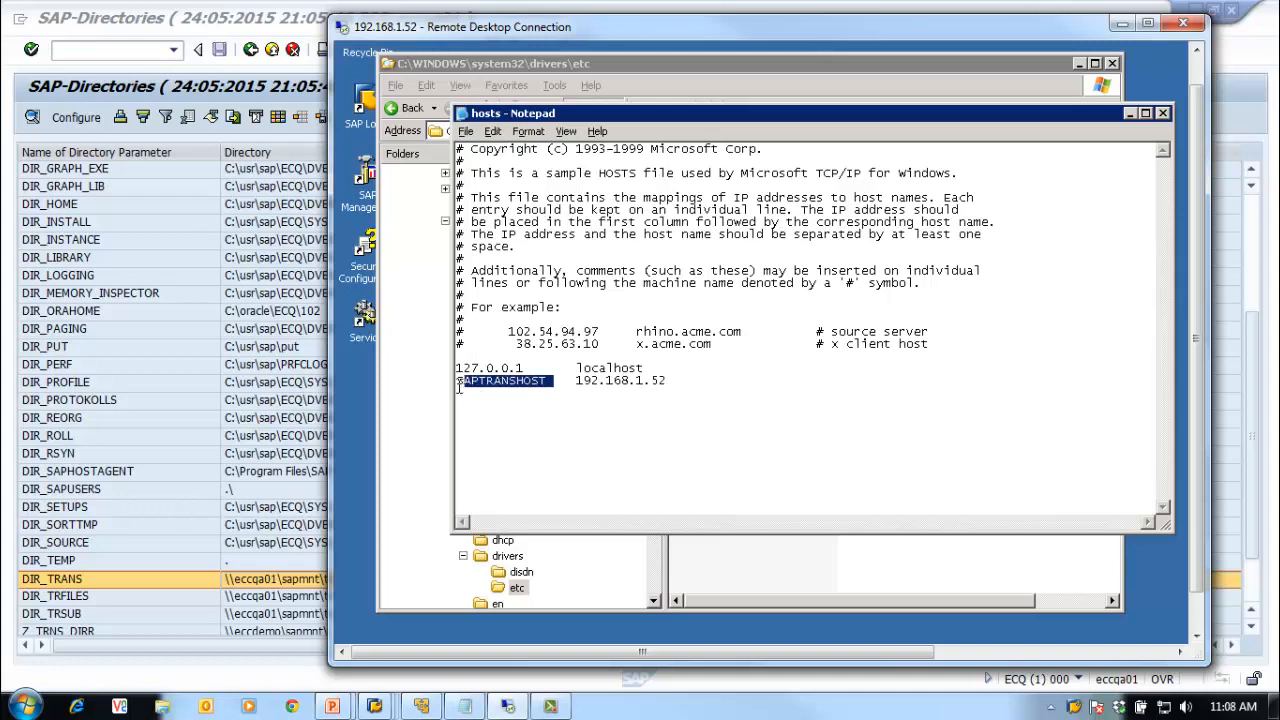
left_click_drag(666, 381, 576, 383)
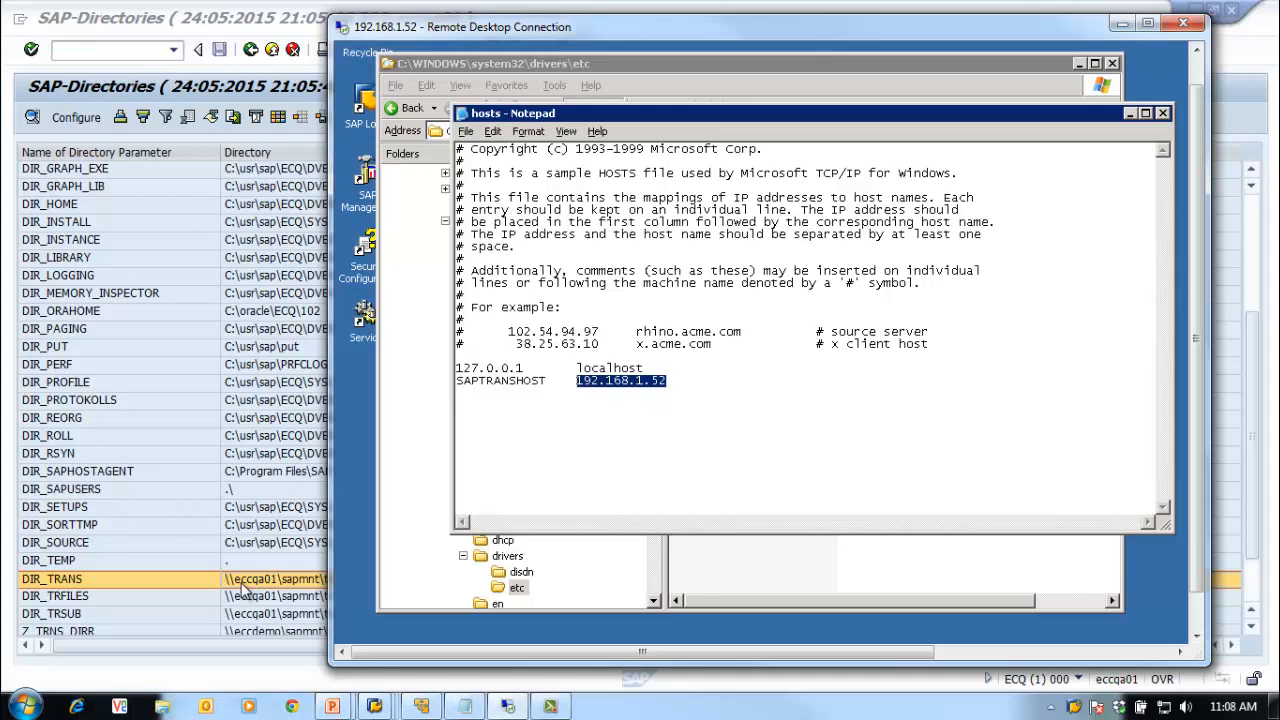
left_click_drag(555, 382, 456, 382)
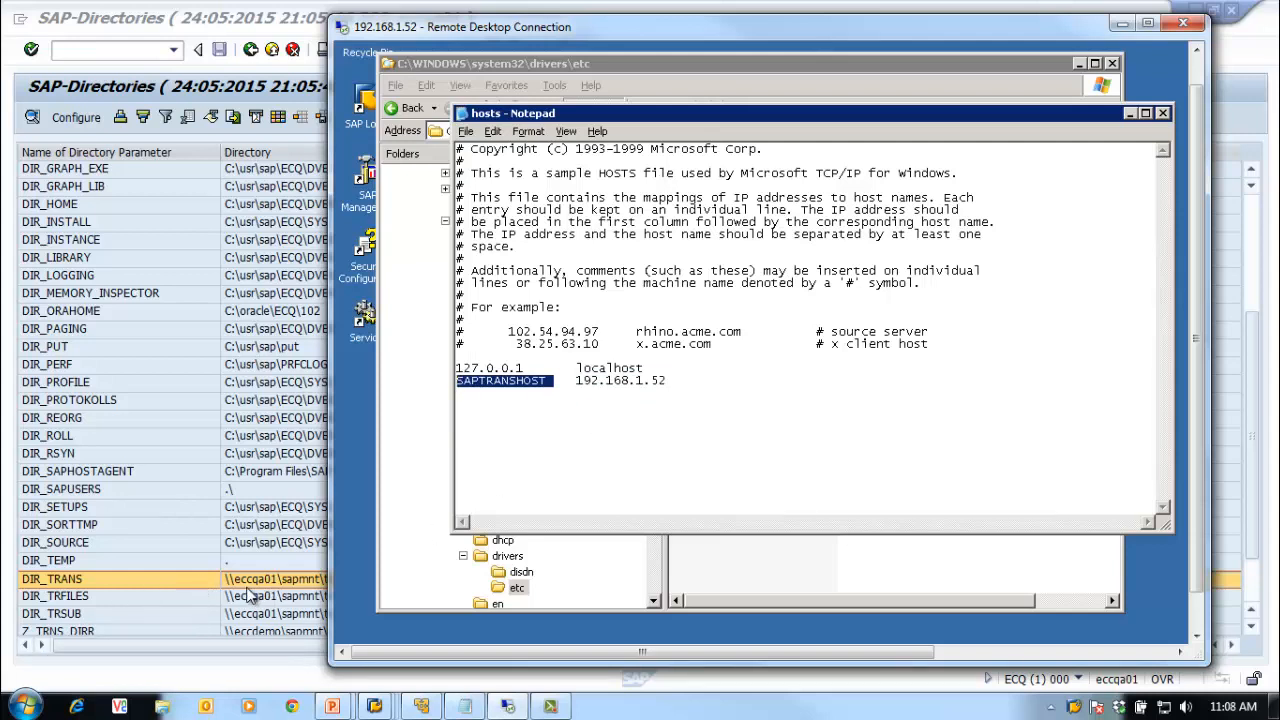
left_click(1163, 113)
Step: Close Notepad without saving and close the etc folder window on the remote server
left_click(958, 392)
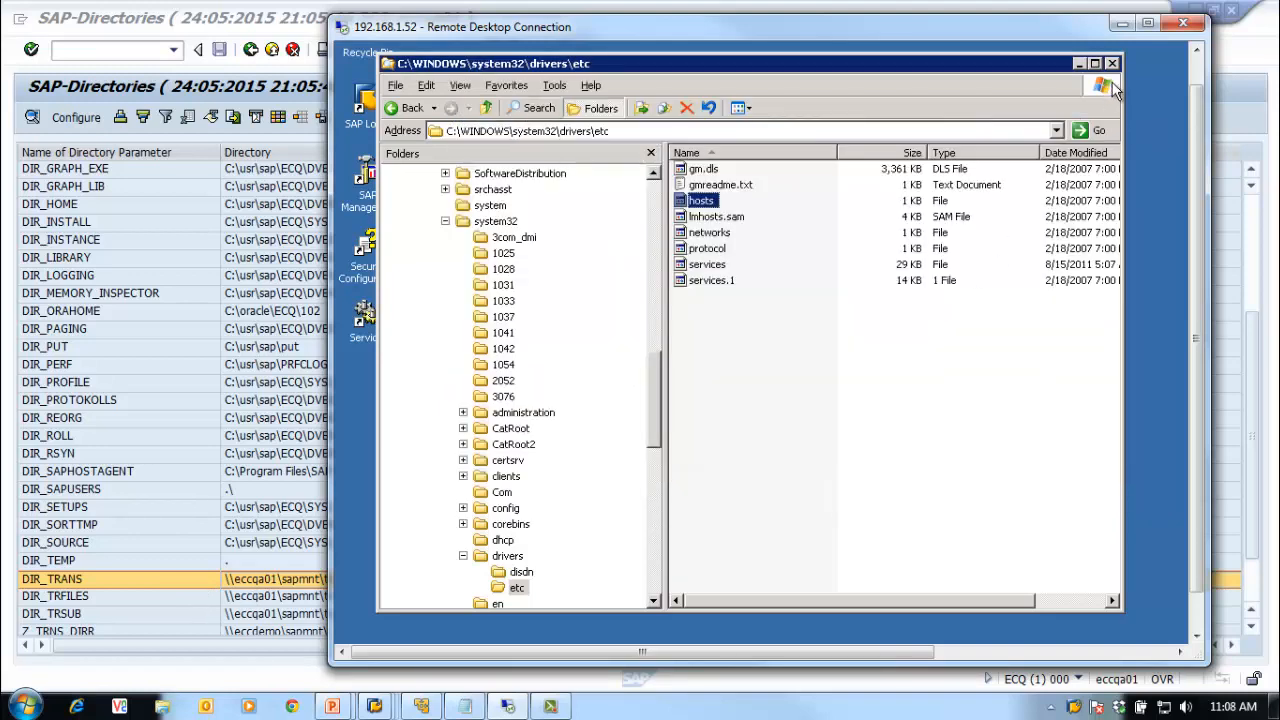
left_click(1111, 64)
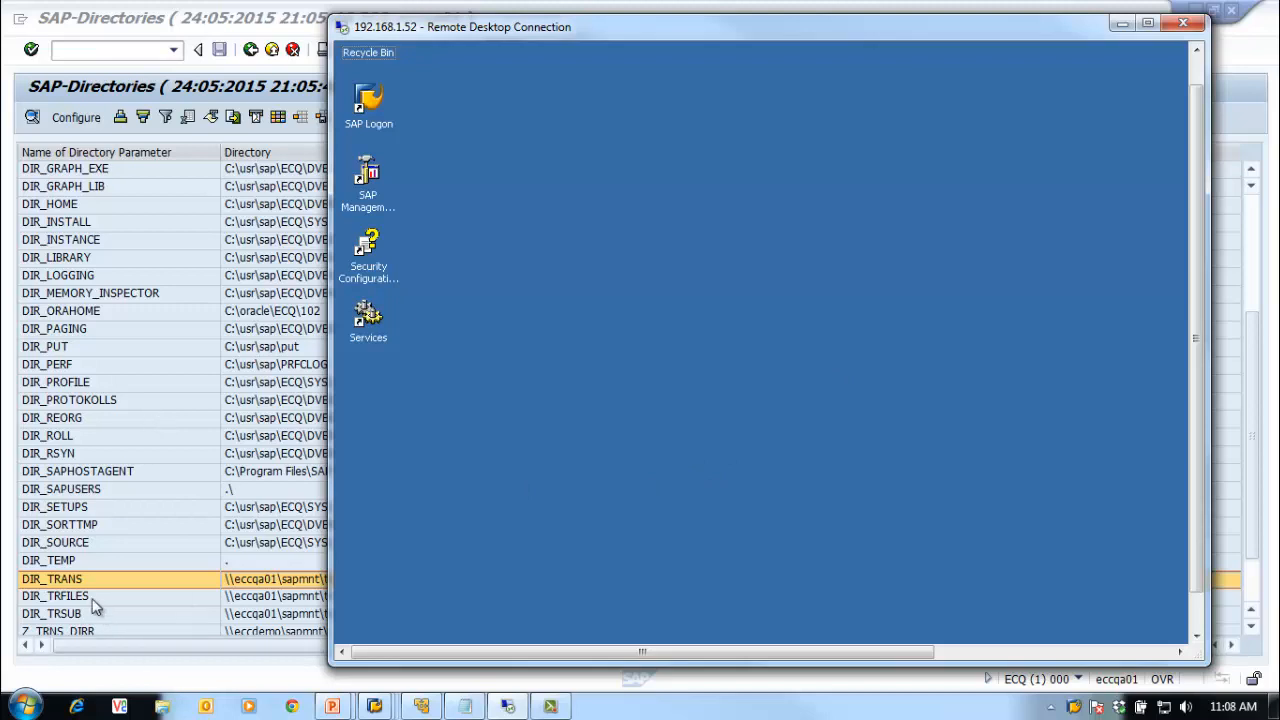
left_click(57, 588)
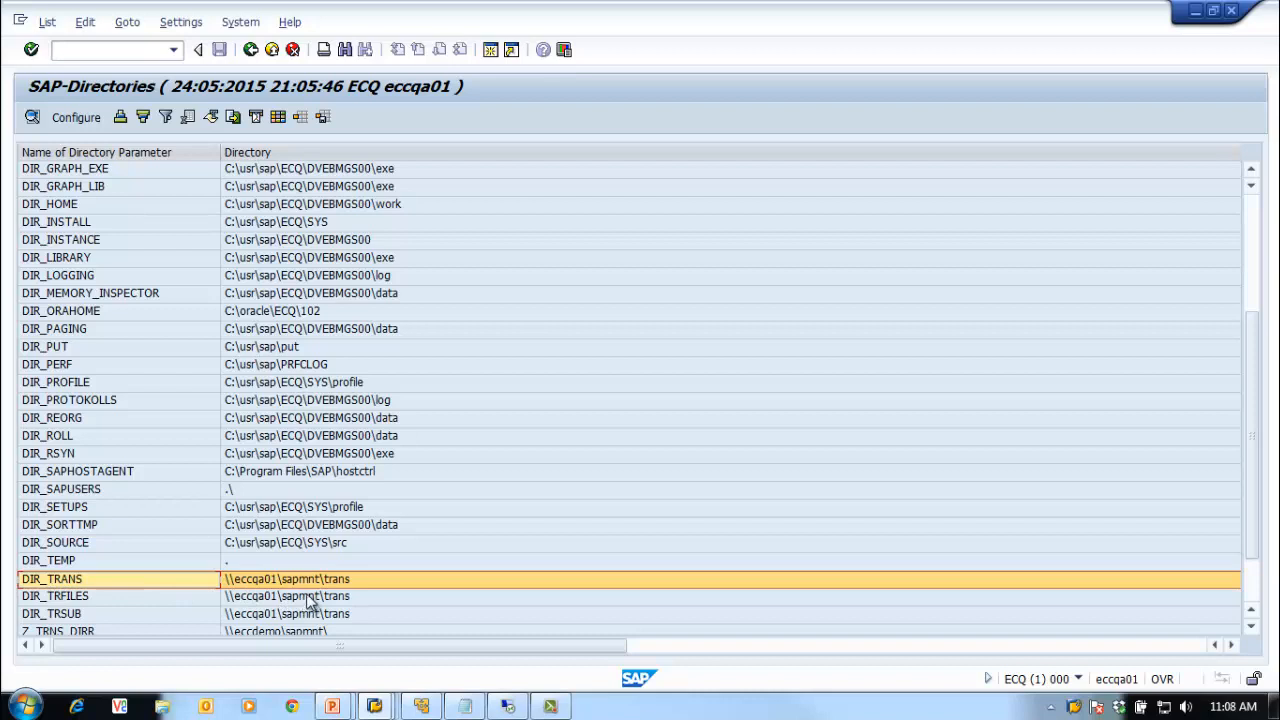
left_click(508, 706)
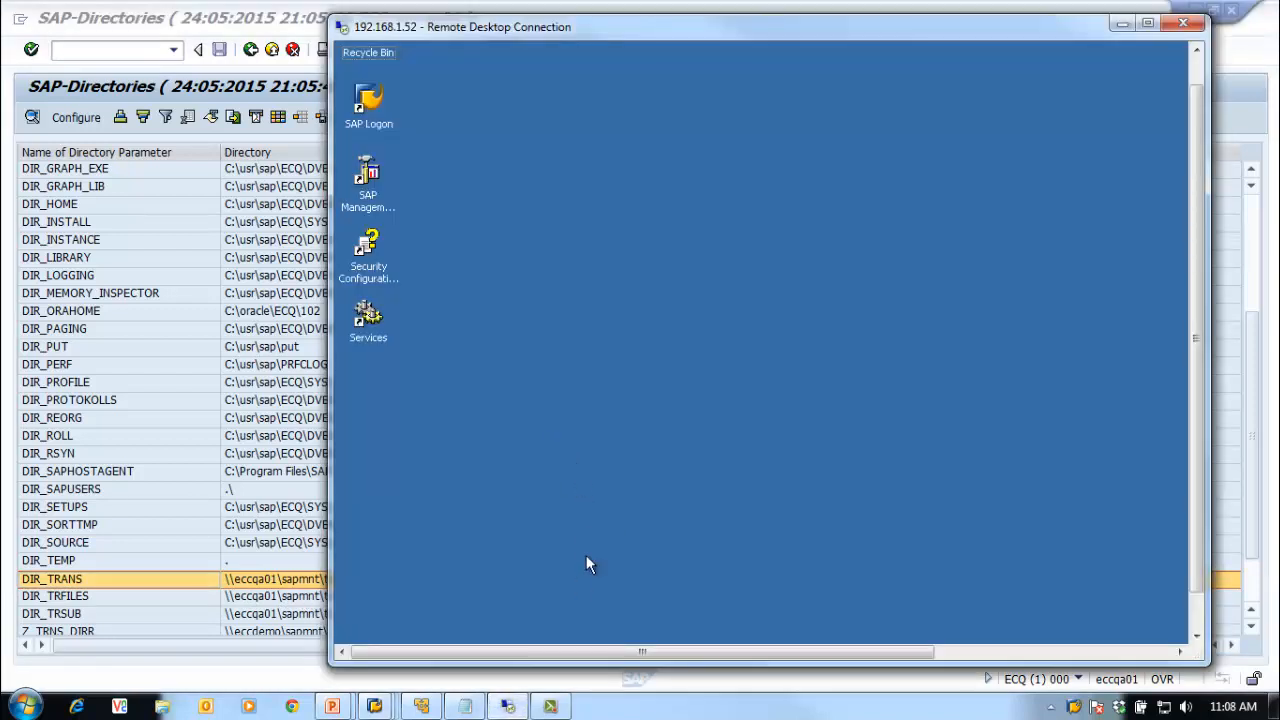
left_click(552, 707)
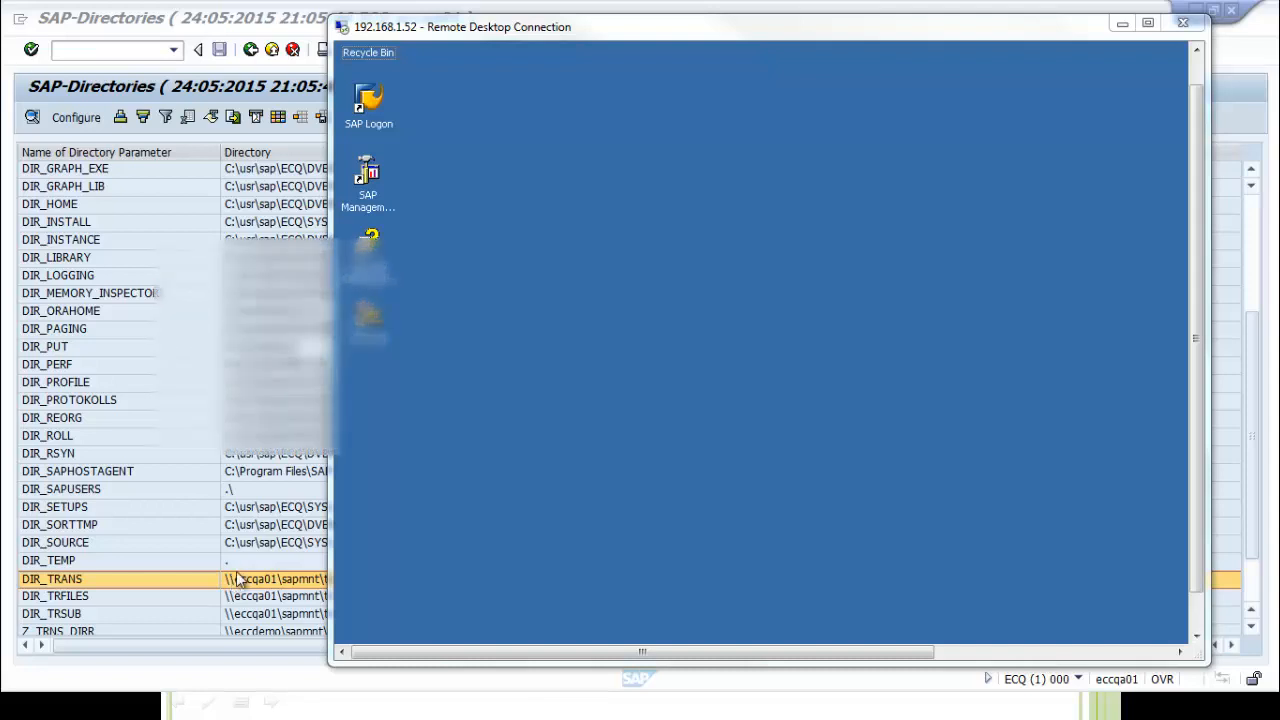
Step: Leave Remote Desktop and switch to the ECC SAP-Directories session from the SAP tray icon
key("alt+Tab")
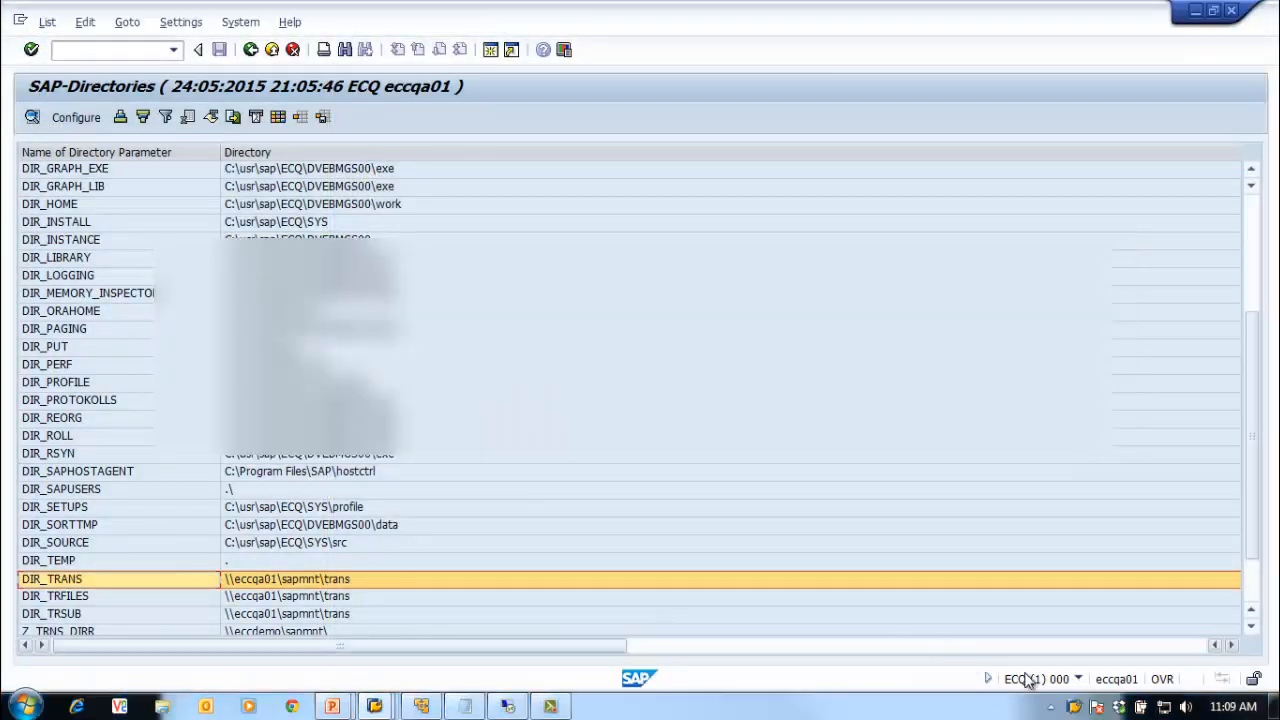
right_click(1074, 706)
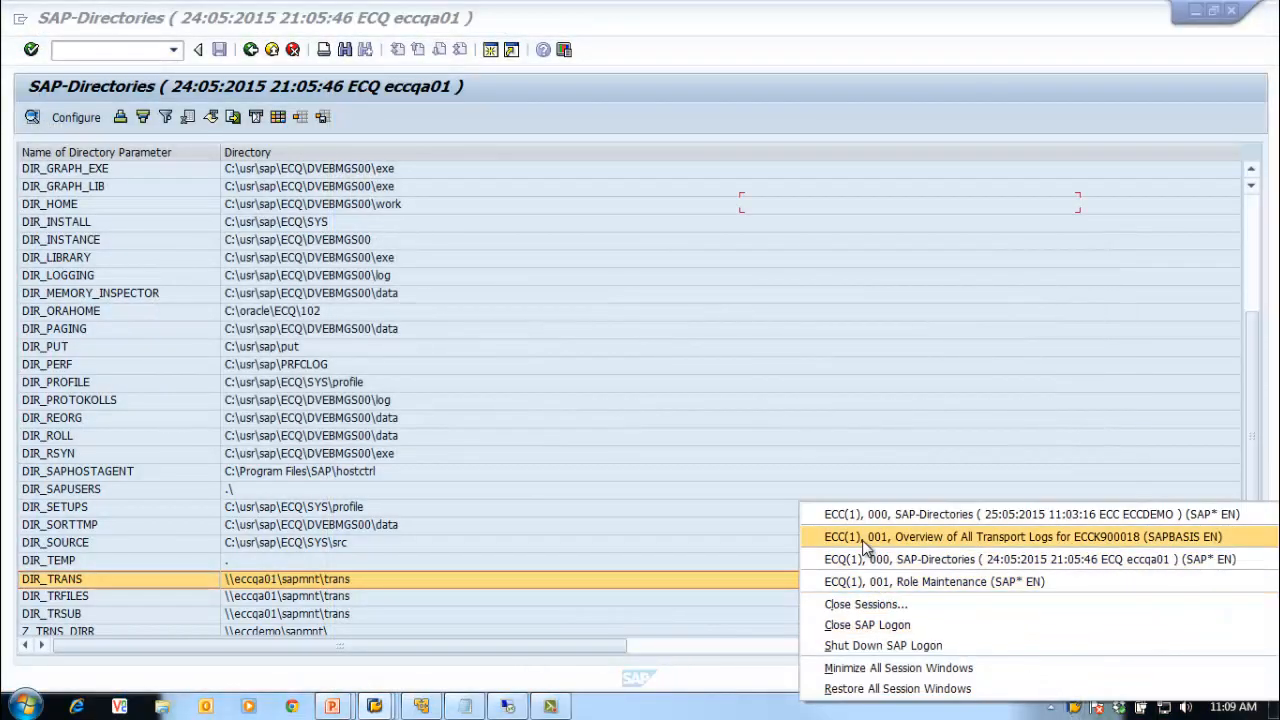
left_click(866, 514)
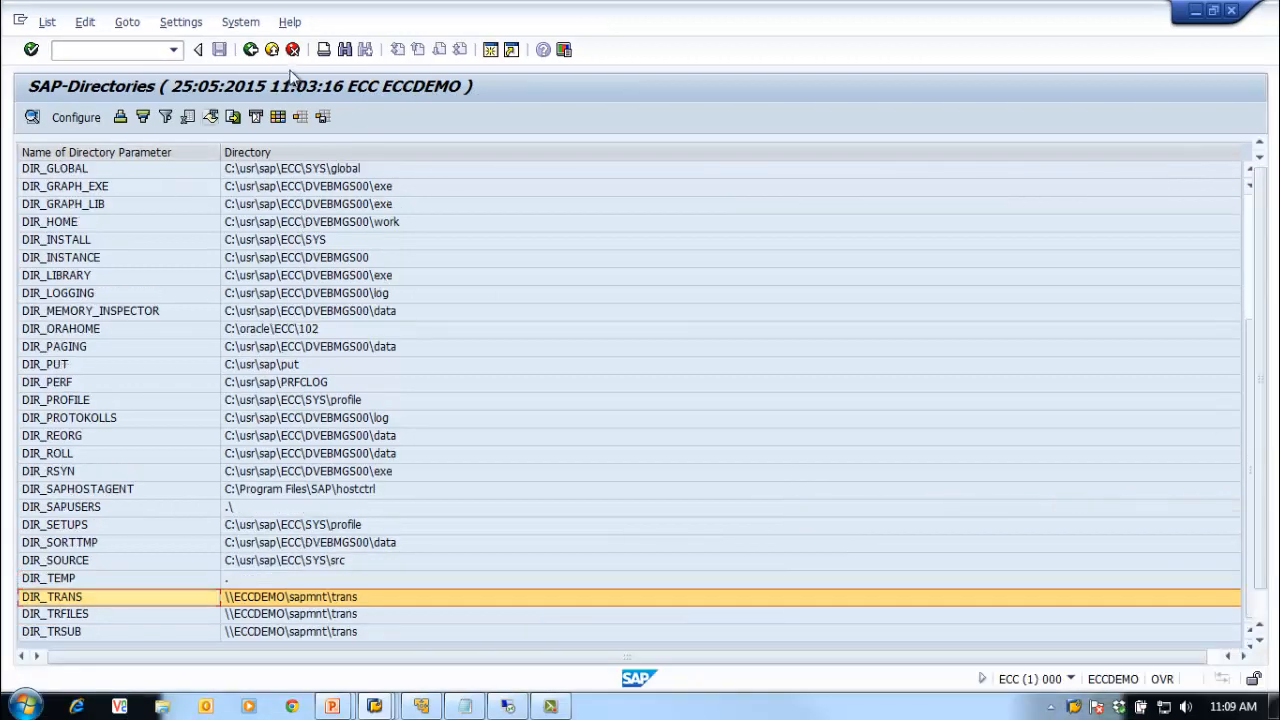
Step: Run STMS and display the systems overview of the transport domain
left_click(251, 50)
left_click(82, 48)
type("stms")
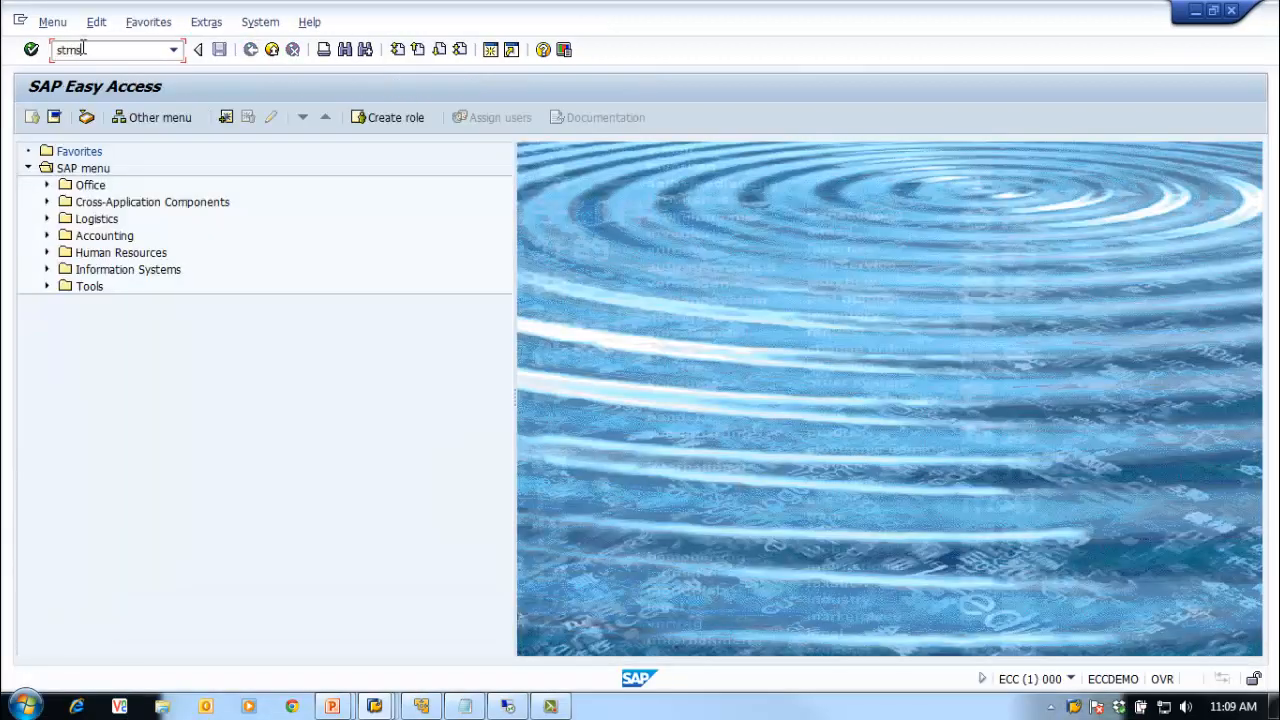
key("Return")
left_click(62, 22)
left_click(425, 184)
left_click(62, 22)
left_click(77, 88)
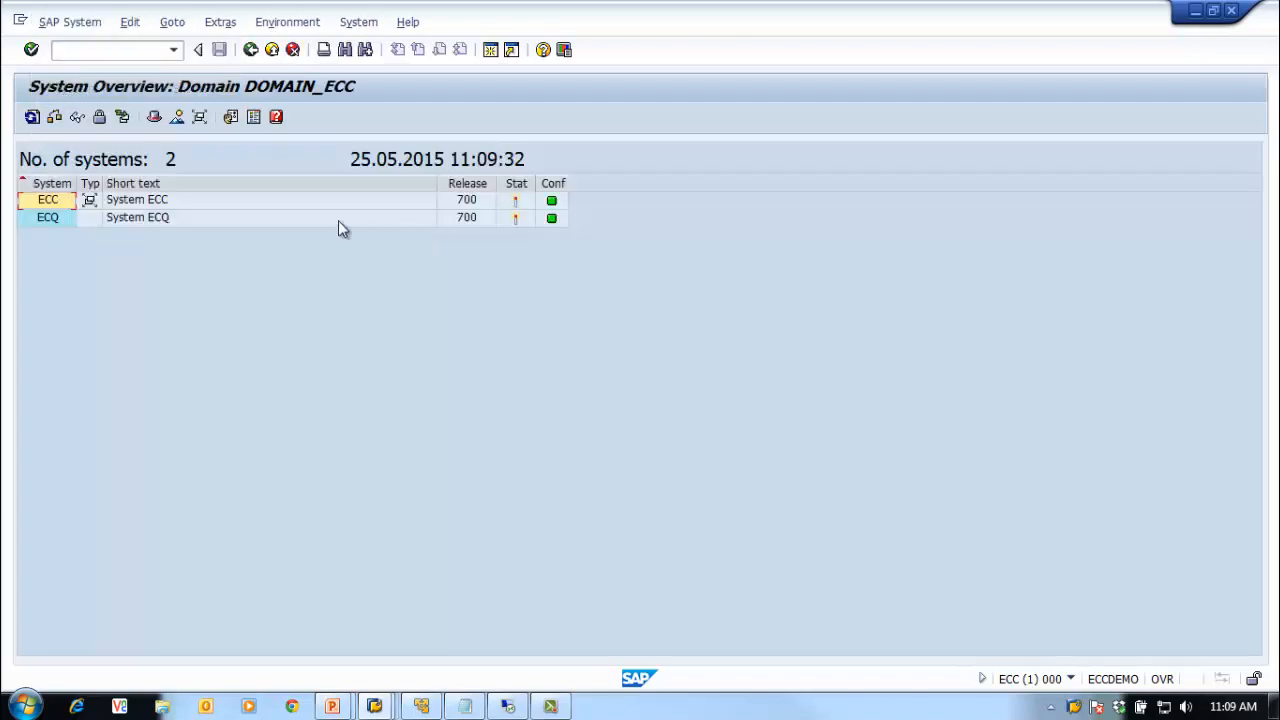
Step: Open ECQ's configuration for changing and look up the available transport groups
left_click(48, 218)
left_click(52, 22)
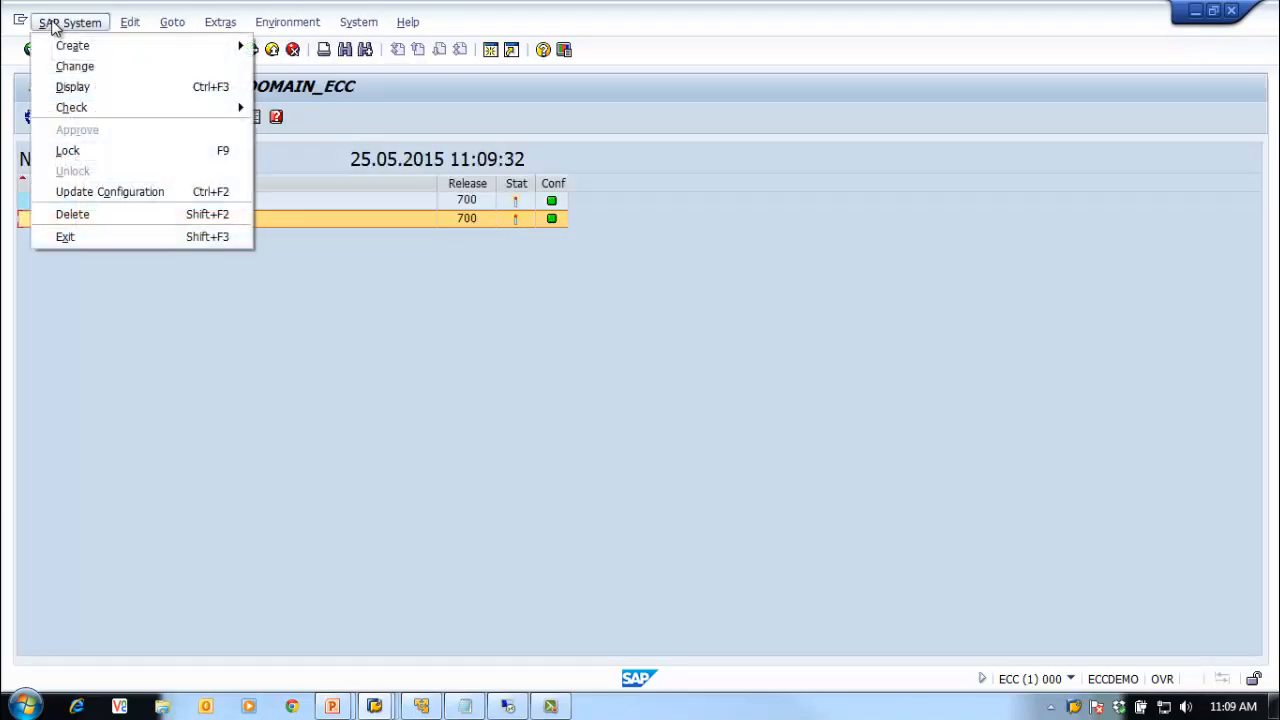
left_click(75, 63)
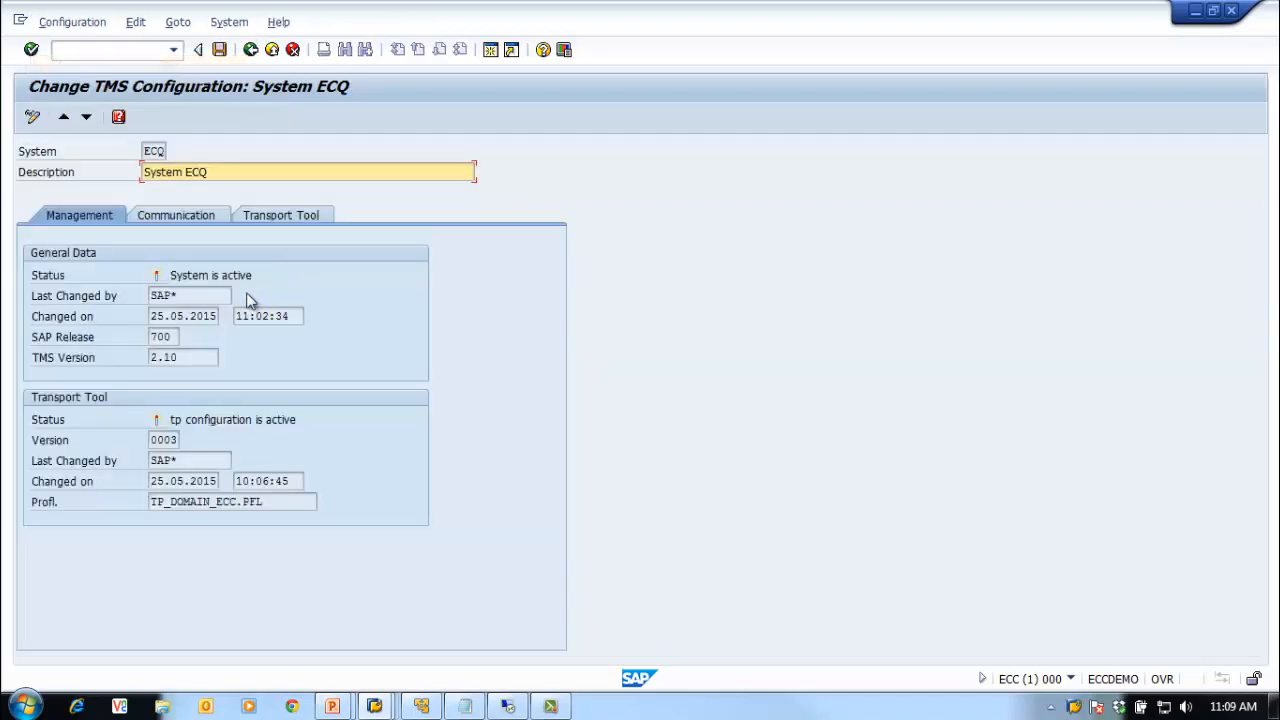
left_click(180, 214)
left_click(208, 400)
left_click(226, 399)
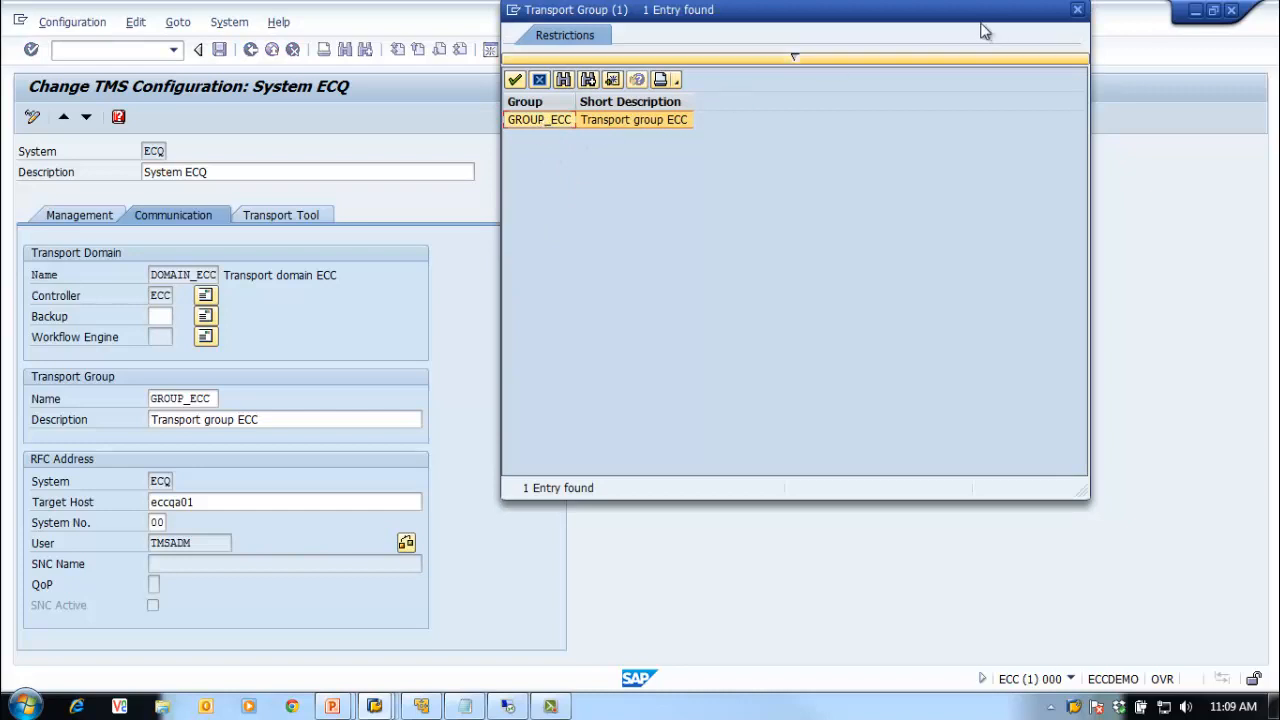
left_click(1077, 9)
Step: Set transport group GROUP_ECQ with description 'Transport group ECQ', then save and distribute
left_click(214, 397)
key("BackSpace")
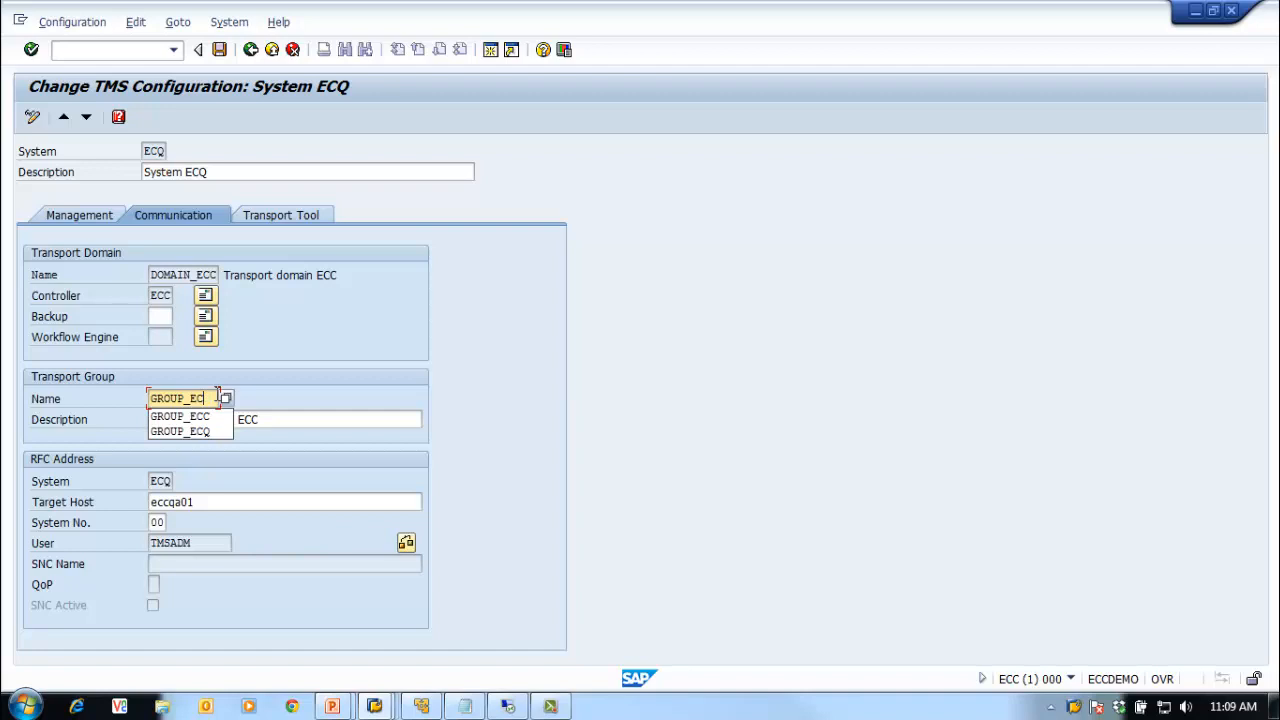
type("Q")
left_click(298, 427)
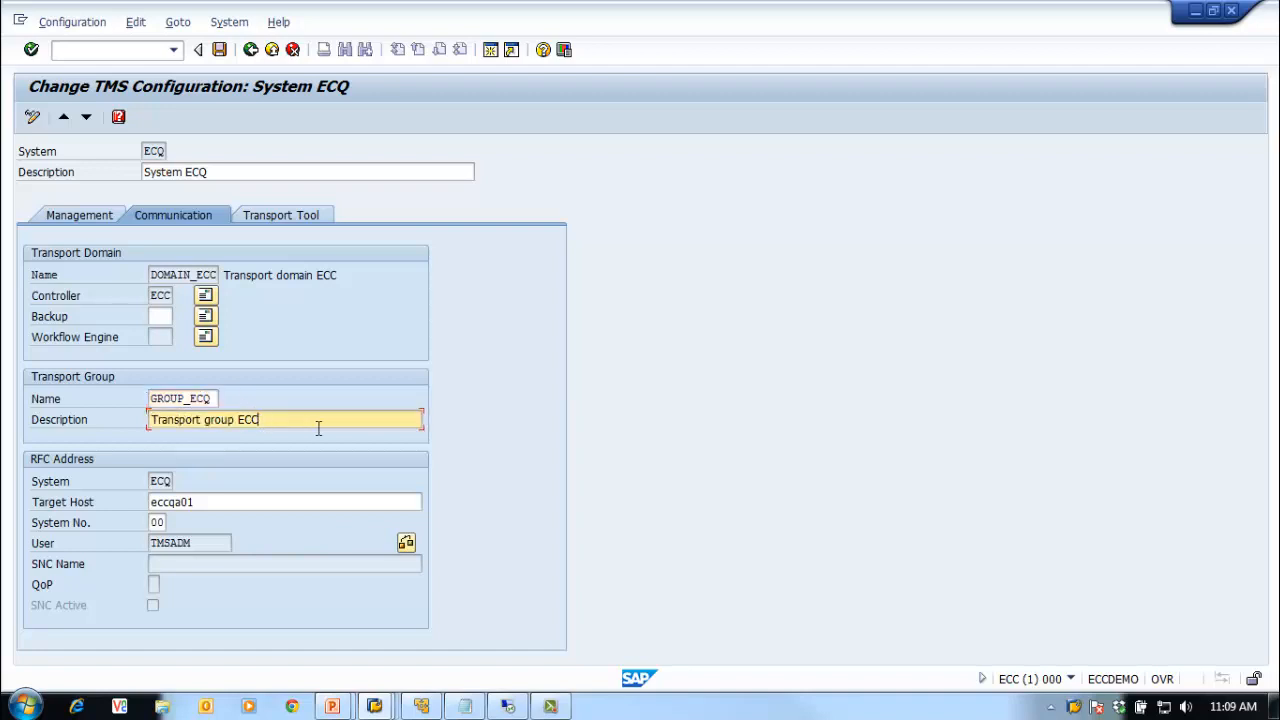
key("BackSpace")
type("Q")
left_click(219, 49)
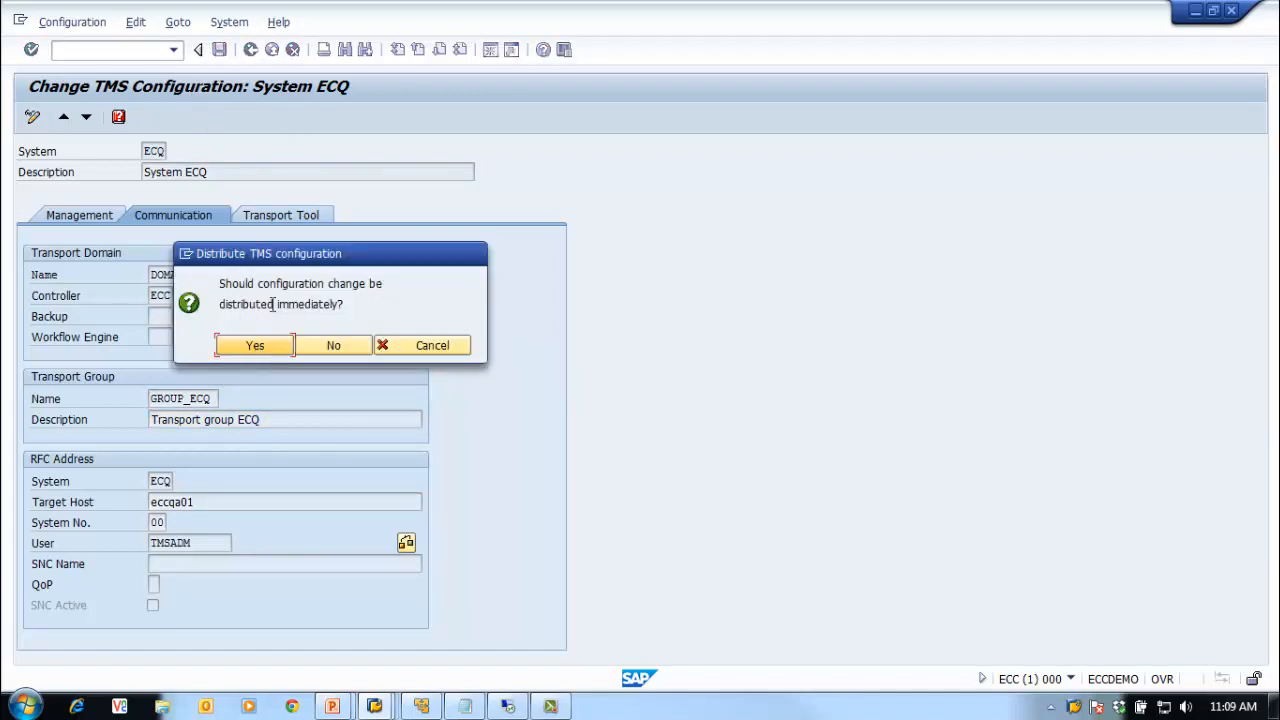
left_click(260, 346)
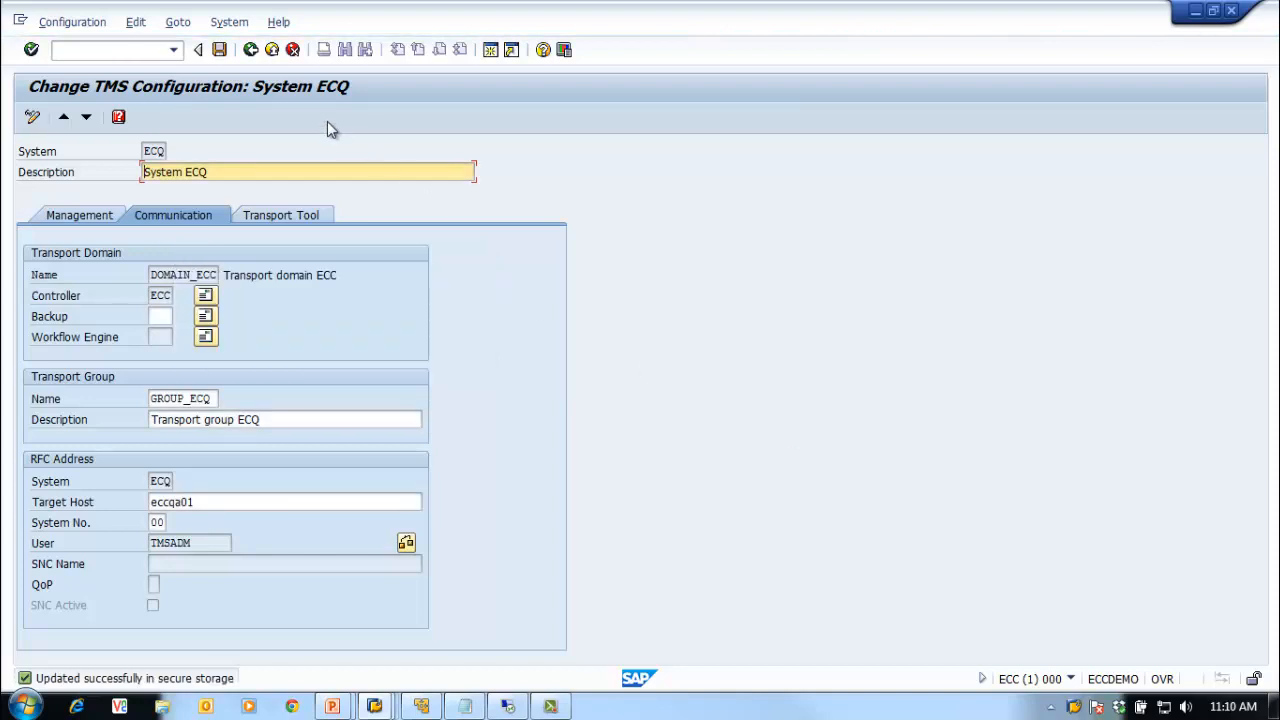
Step: Rerun STMS in ECC and check the systems overview lists ECQ under GROUP_ECQ
left_click(250, 49)
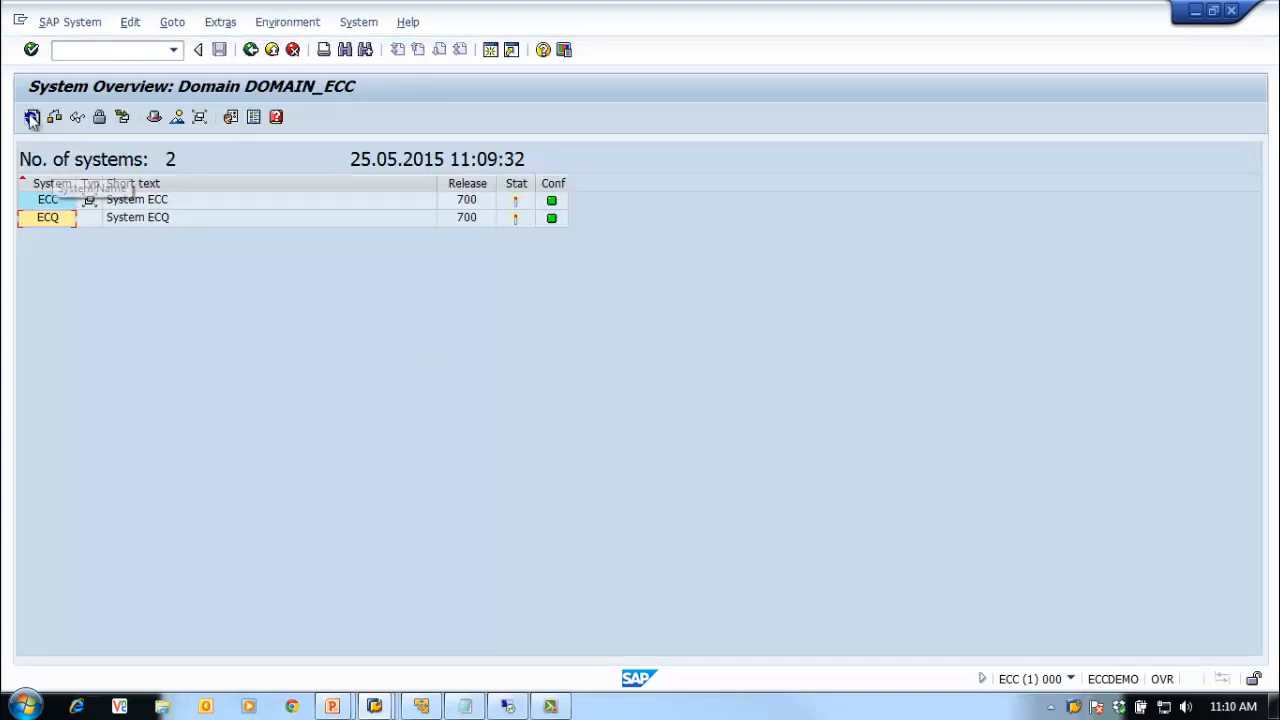
left_click(250, 50)
left_click(172, 56)
left_click(142, 70)
key("Return")
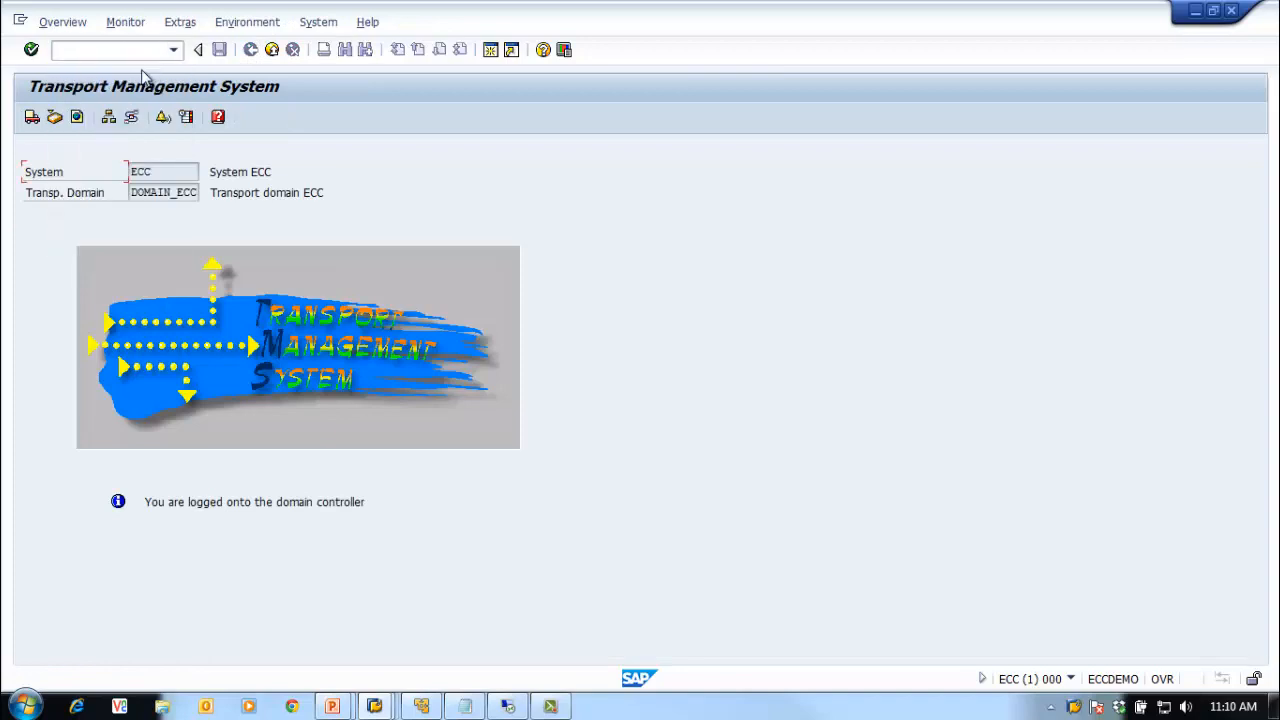
left_click(57, 21)
left_click(90, 88)
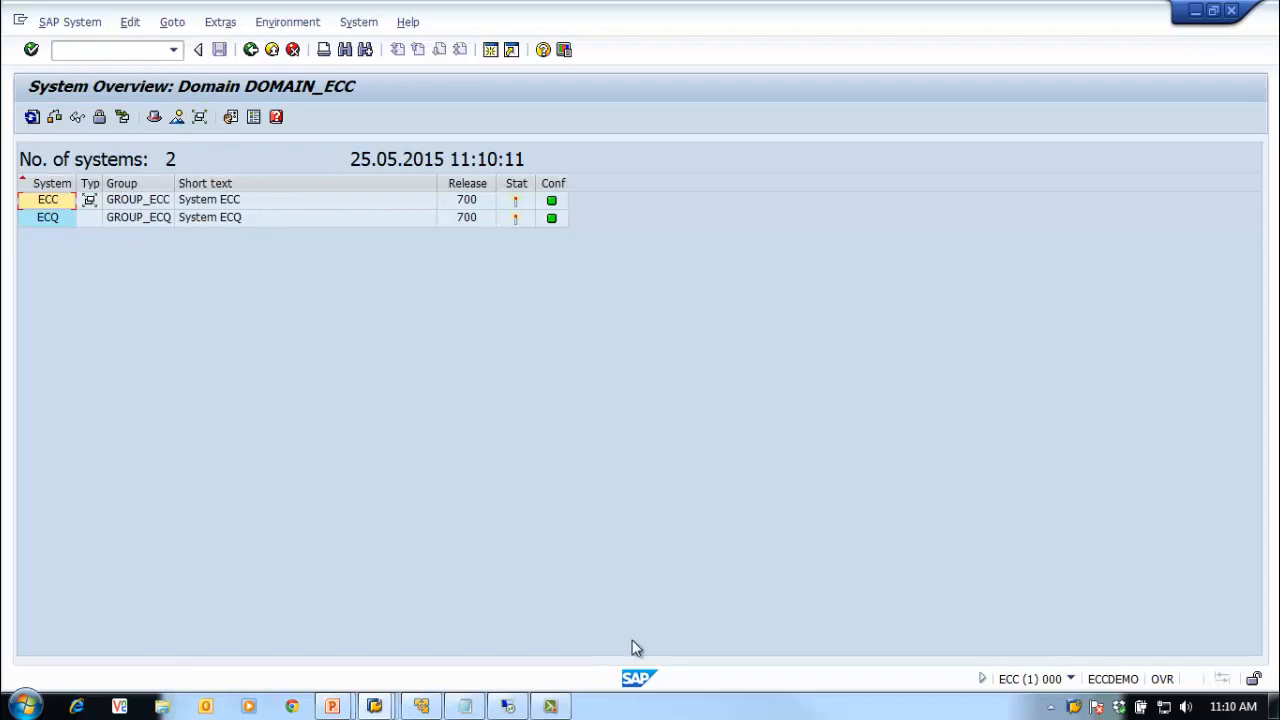
Step: In the ECQ session, run /nstms, check the systems overview, then return to the start menu
right_click(1073, 707)
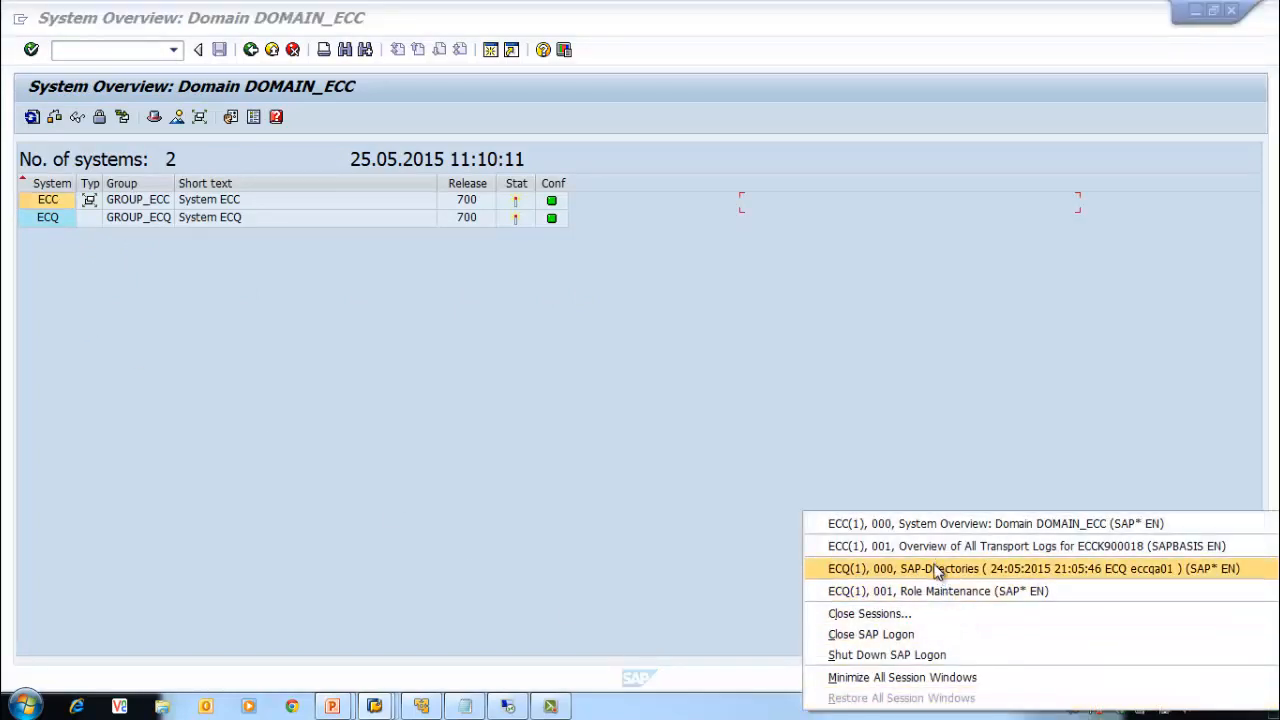
left_click(940, 568)
left_click(59, 50)
type("/nst")
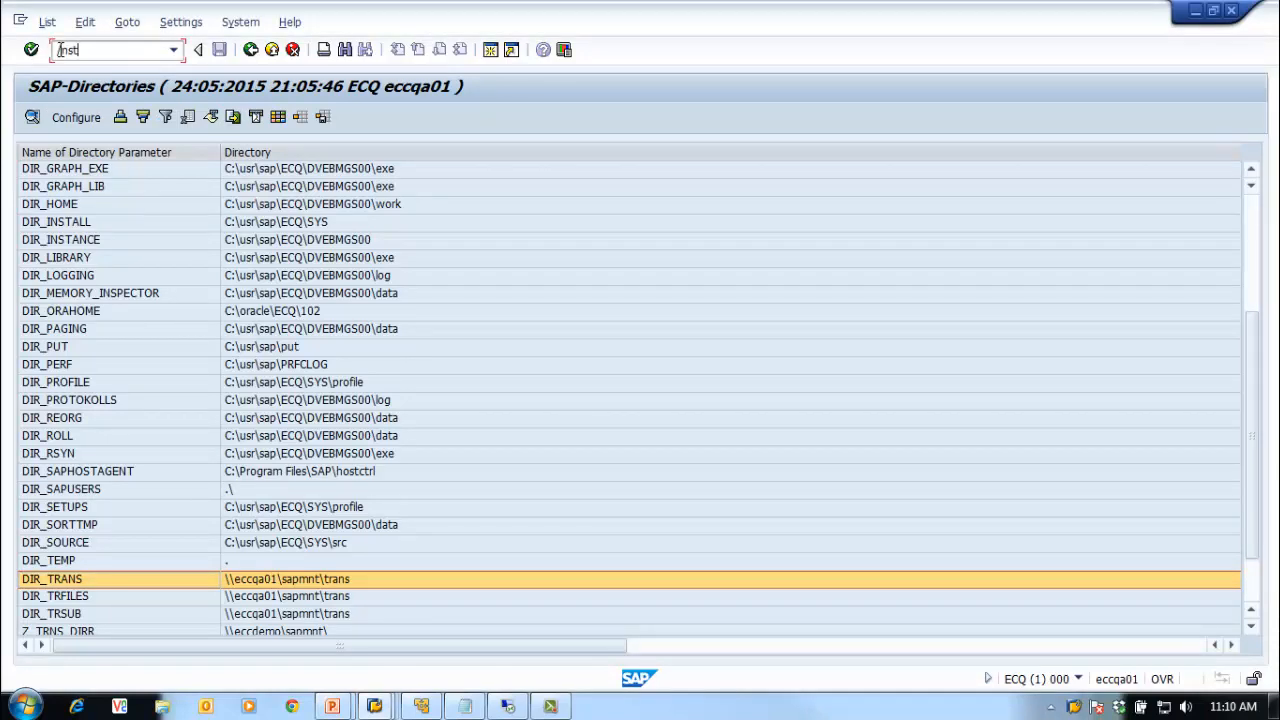
type("ms")
key("Return")
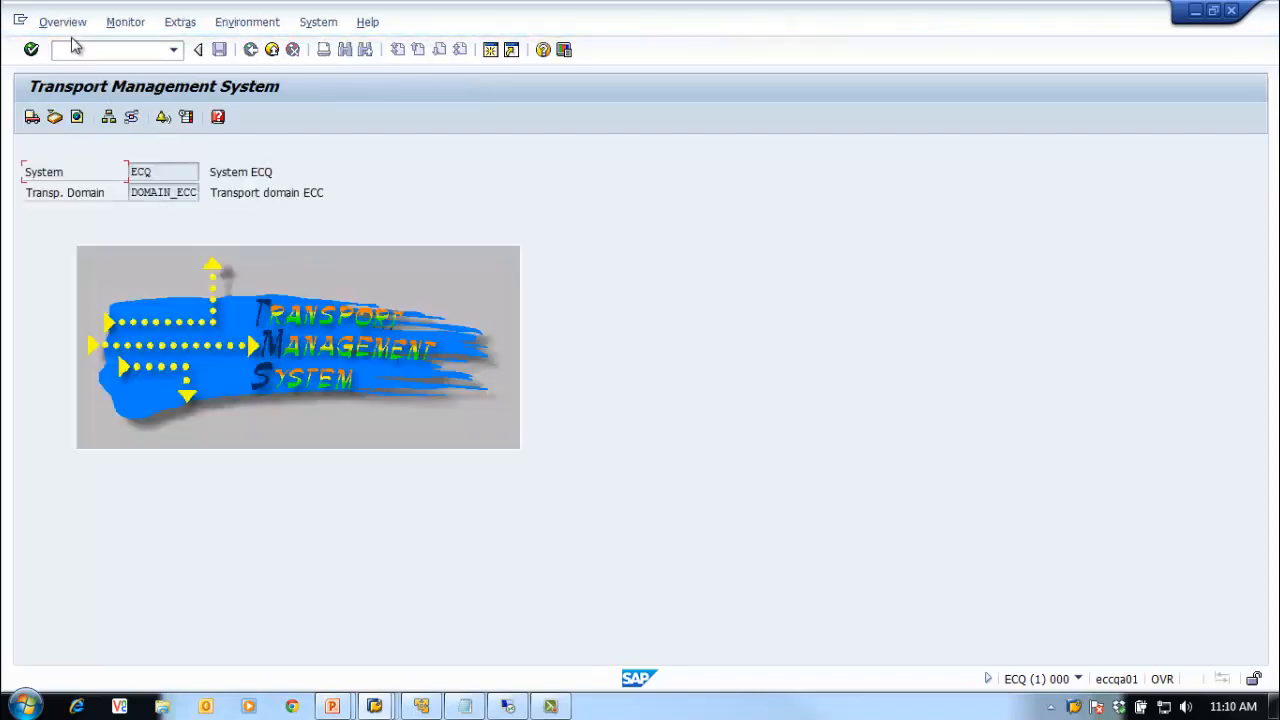
left_click(62, 22)
left_click(76, 88)
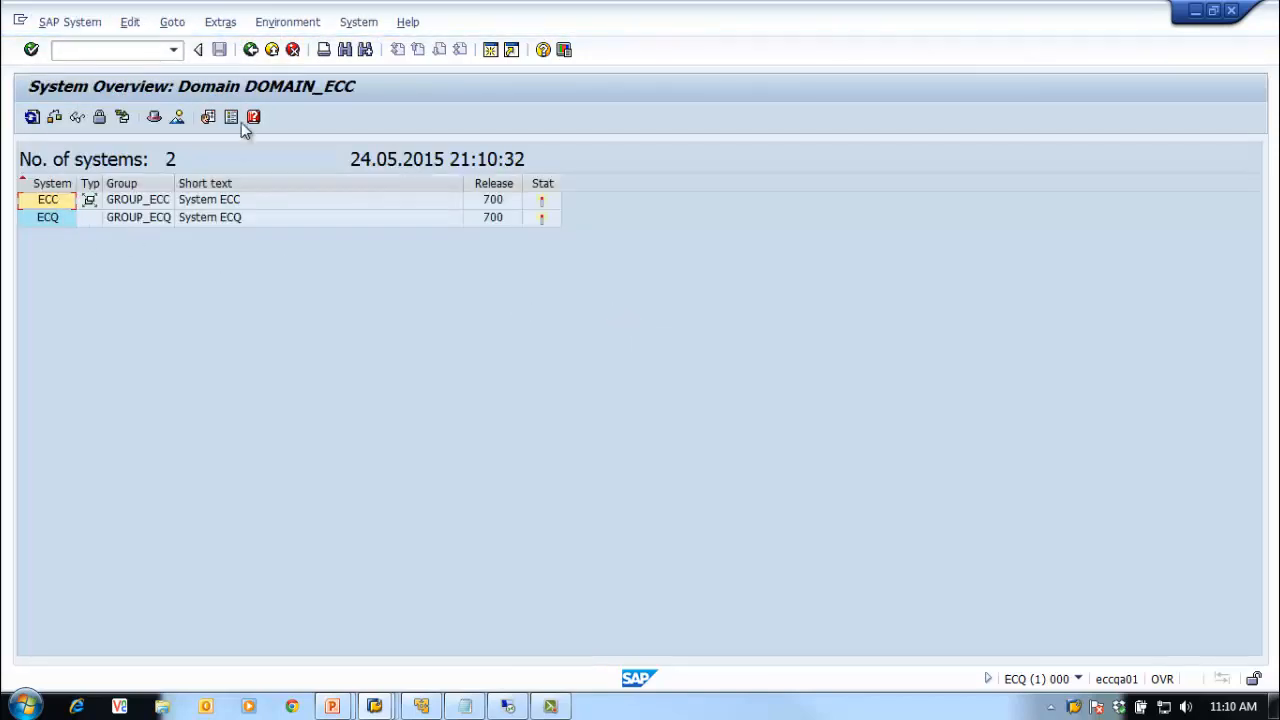
left_click(251, 50)
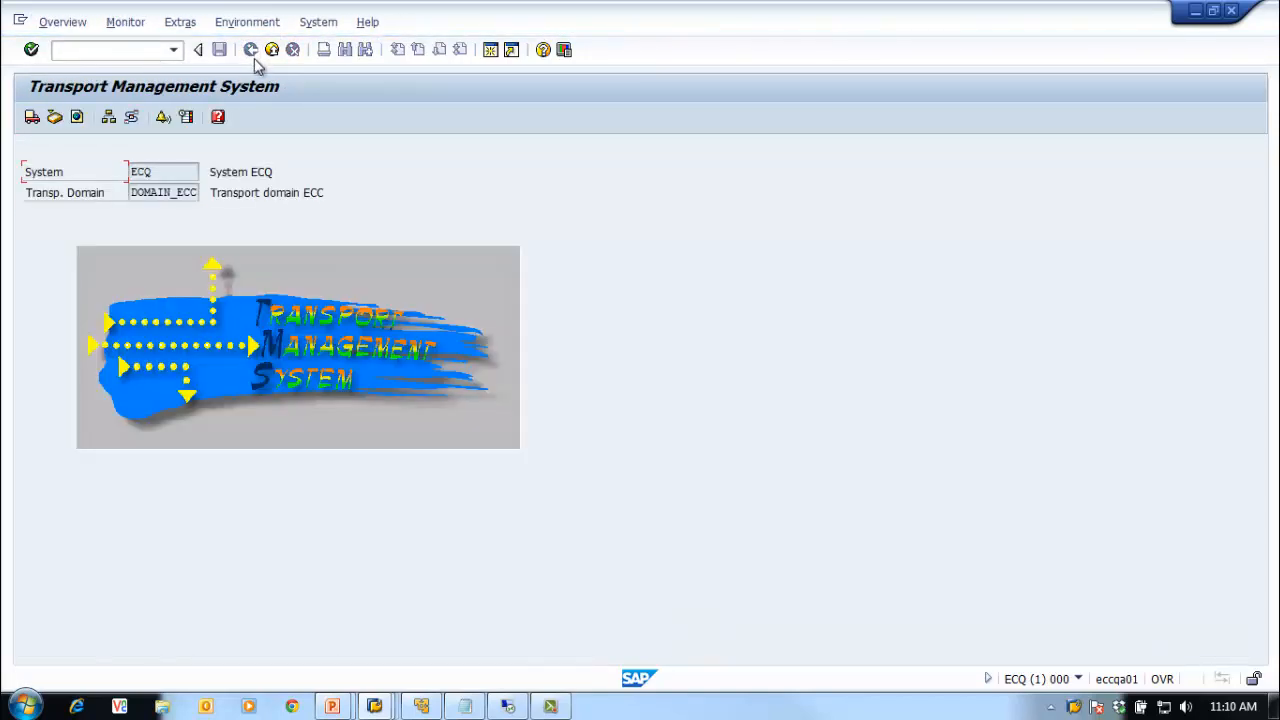
left_click(271, 50)
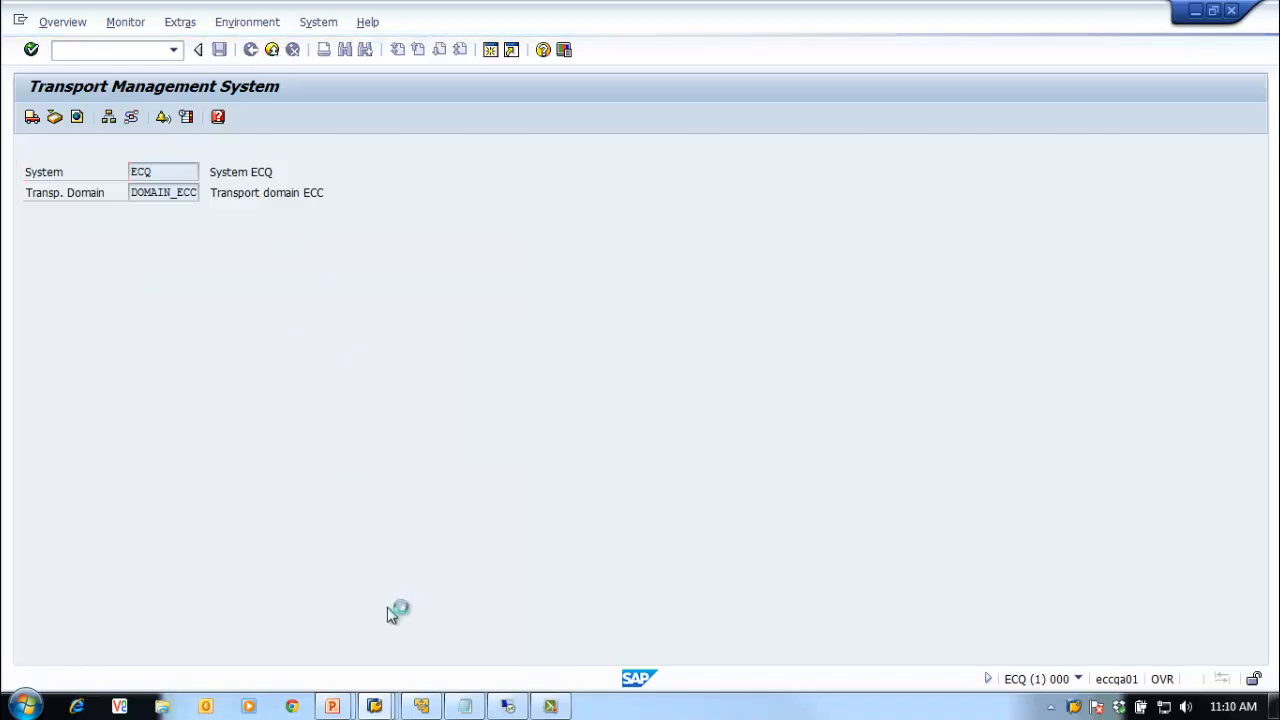